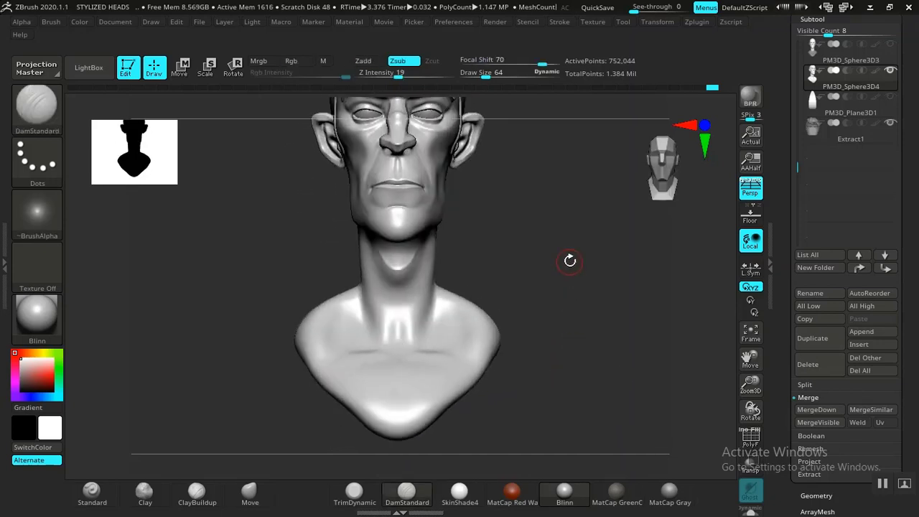
Step: Bring up the reference board and find the picture of the heavyset man in the orange checked shirt
{"action": "left_click_drag", "start_coordinate": [570, 260], "coordinate": [576, 398], "text": "alt"}
{"action": "mouse_move", "coordinate": [568, 353]}
{"action": "left_mouse_down"}
{"action": "mouse_move", "coordinate": [562, 378]}
{"action": "mouse_move", "coordinate": [577, 357]}
{"action": "left_mouse_up"}
{"action": "key", "text": "alt+Tab"}
{"action": "key", "text": "alt+Tab"}
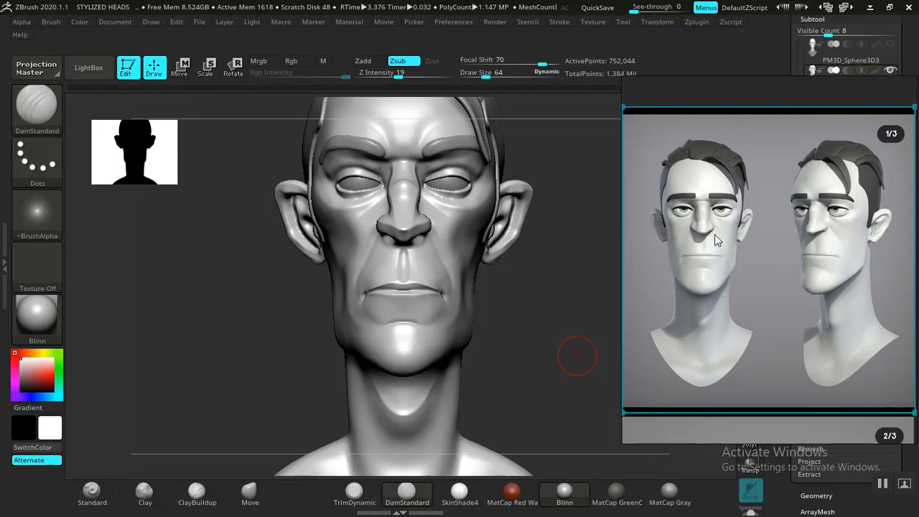
{"action": "scroll", "coordinate": [802, 247], "scroll_direction": "down", "scroll_amount": 7}
{"action": "middle_click_drag", "start_coordinate": [797, 217], "coordinate": [764, 407]}
{"action": "middle_click_drag", "start_coordinate": [751, 302], "coordinate": [764, 434]}
{"action": "middle_click_drag", "start_coordinate": [691, 159], "coordinate": [786, 332]}
{"action": "double_click", "coordinate": [712, 202]}
{"action": "scroll", "coordinate": [757, 221], "scroll_direction": "up", "scroll_amount": 4}
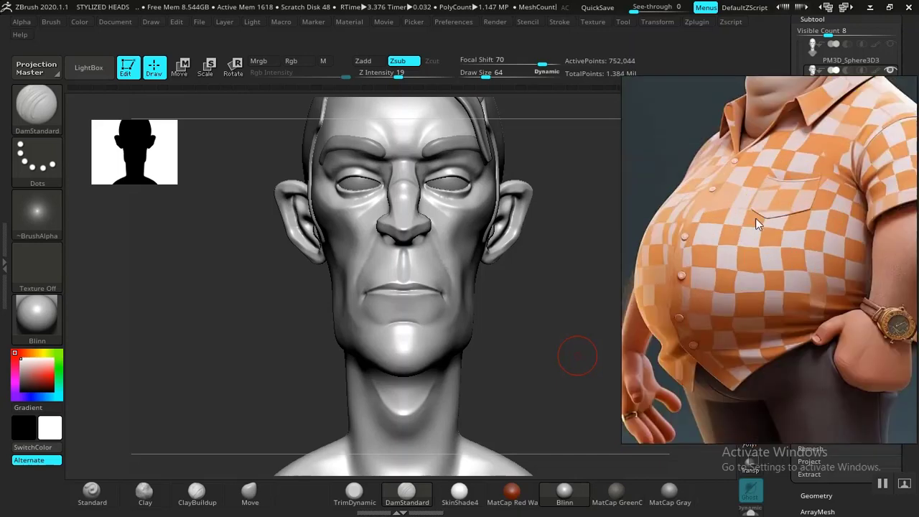
{"action": "middle_click_drag", "start_coordinate": [757, 221], "coordinate": [758, 316]}
{"action": "middle_click_drag", "start_coordinate": [817, 234], "coordinate": [799, 325]}
{"action": "scroll", "coordinate": [800, 294], "scroll_direction": "up", "scroll_amount": 2}
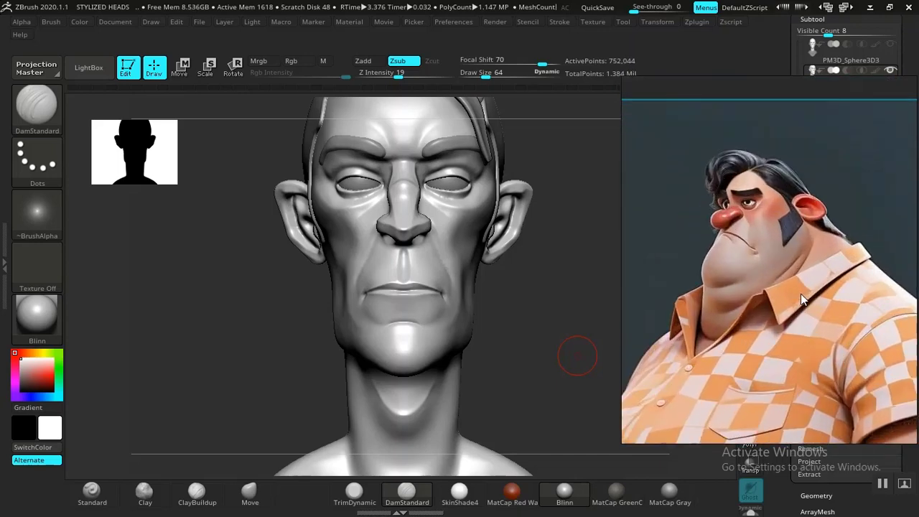
Step: Frame the man's head and shirt in the reference view and place it beside the sculpted head
{"action": "middle_click_drag", "start_coordinate": [800, 294], "coordinate": [820, 252]}
{"action": "right_click_drag", "start_coordinate": [820, 248], "coordinate": [753, 272]}
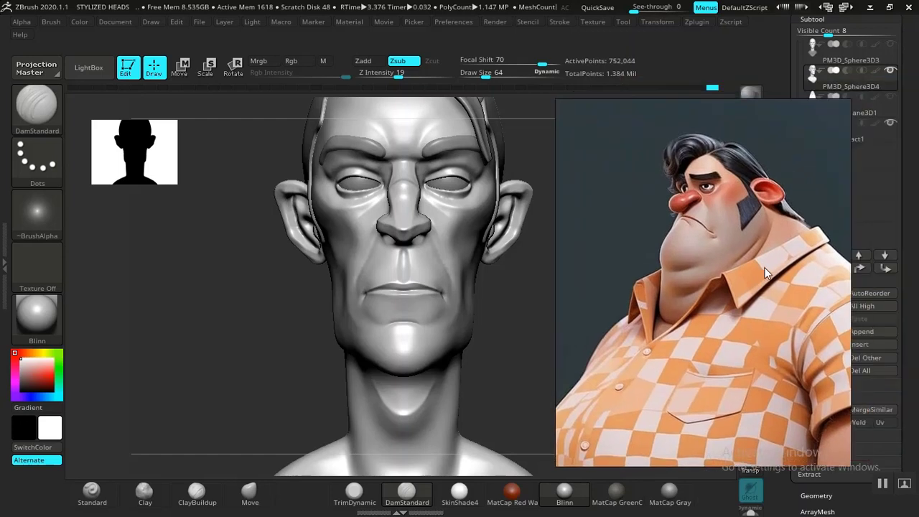
{"action": "middle_click_drag", "start_coordinate": [767, 269], "coordinate": [817, 252]}
{"action": "middle_click_drag", "start_coordinate": [747, 276], "coordinate": [684, 293]}
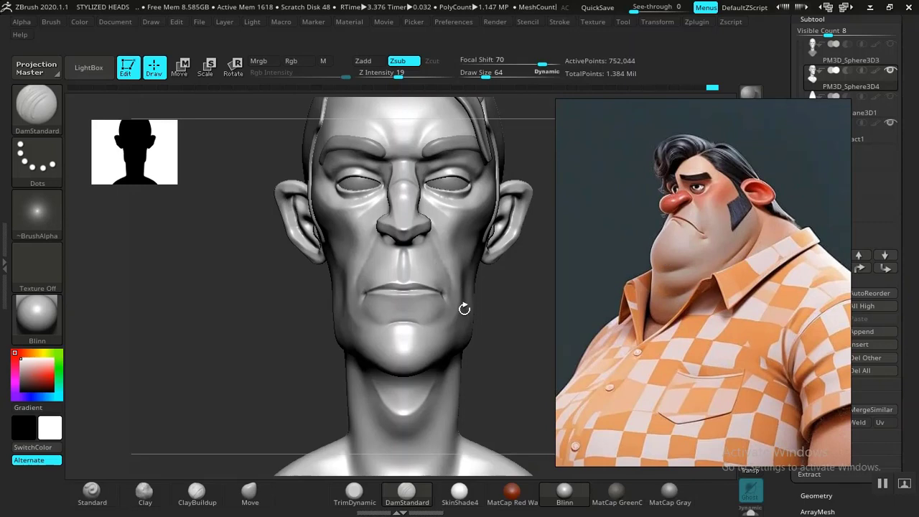
{"action": "left_click_drag", "start_coordinate": [517, 345], "coordinate": [432, 348]}
{"action": "mouse_move", "coordinate": [480, 281]}
{"action": "left_mouse_down", "text": "alt"}
{"action": "mouse_move", "coordinate": [482, 304]}
{"action": "mouse_move", "coordinate": [565, 298]}
{"action": "mouse_move", "coordinate": [684, 258]}
{"action": "mouse_move", "coordinate": [473, 261]}
{"action": "mouse_move", "coordinate": [213, 236]}
{"action": "mouse_move", "coordinate": [187, 245]}
{"action": "mouse_move", "coordinate": [214, 288]}
{"action": "left_mouse_up", "text": "alt"}
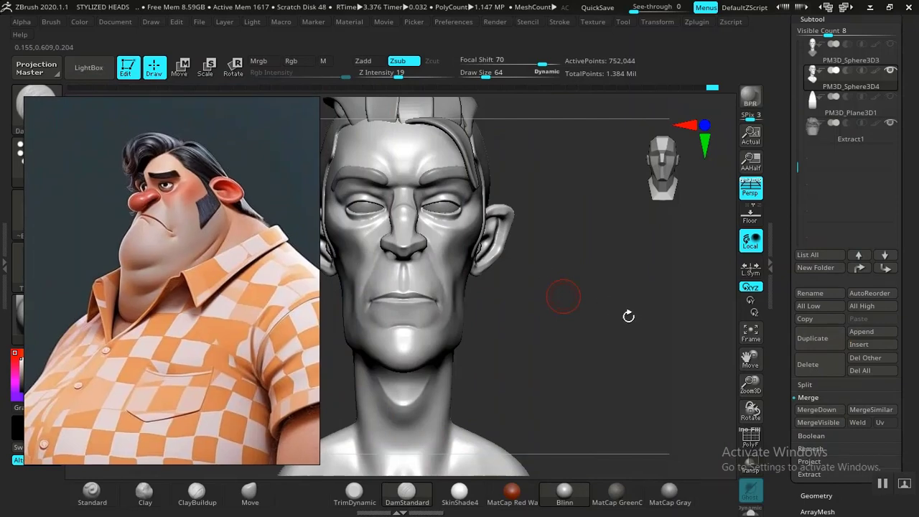
Step: Examine the sculpt from the front and look through the first entries of its subtool list
{"action": "mouse_move", "coordinate": [625, 318]}
{"action": "left_mouse_down"}
{"action": "mouse_move", "coordinate": [636, 312]}
{"action": "mouse_move", "coordinate": [625, 320]}
{"action": "mouse_move", "coordinate": [613, 313]}
{"action": "left_mouse_up"}
{"action": "left_click_drag", "start_coordinate": [692, 220], "coordinate": [721, 234], "text": "alt"}
{"action": "left_click_drag", "start_coordinate": [788, 144], "coordinate": [781, 191]}
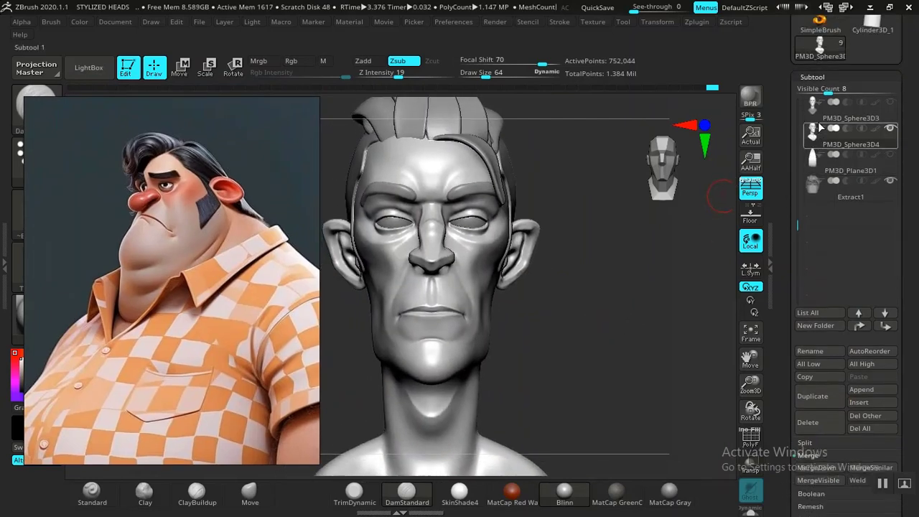
{"action": "left_click_drag", "start_coordinate": [796, 214], "coordinate": [797, 103]}
{"action": "mouse_move", "coordinate": [813, 136]}
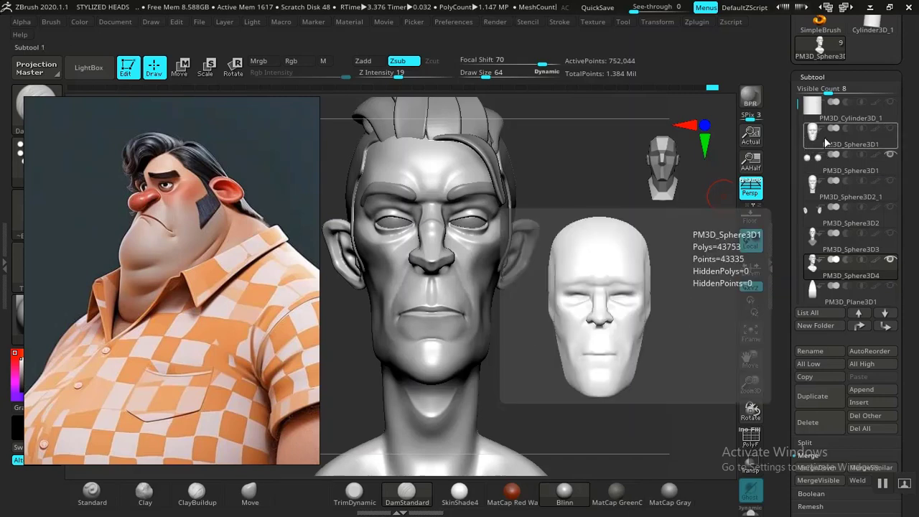
{"action": "left_click_drag", "start_coordinate": [785, 156], "coordinate": [785, 129]}
{"action": "left_click_drag", "start_coordinate": [790, 181], "coordinate": [791, 128]}
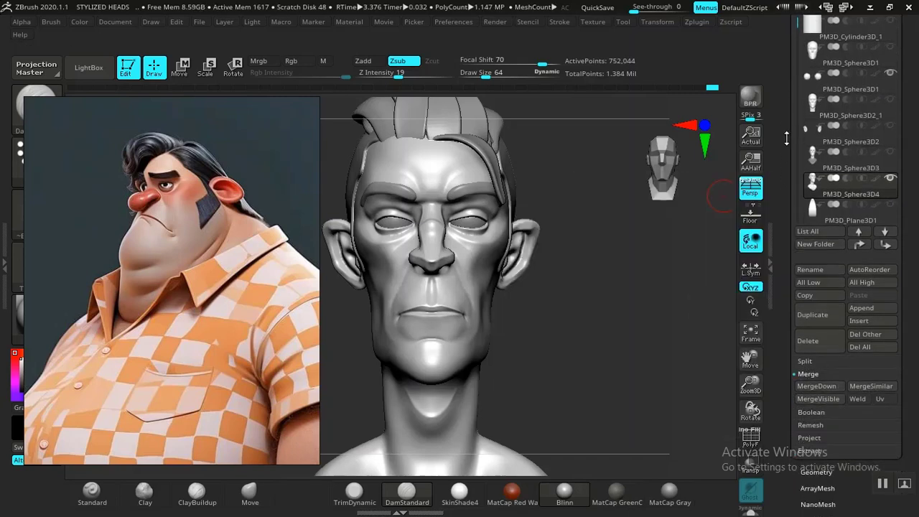
{"action": "left_click", "coordinate": [813, 245]}
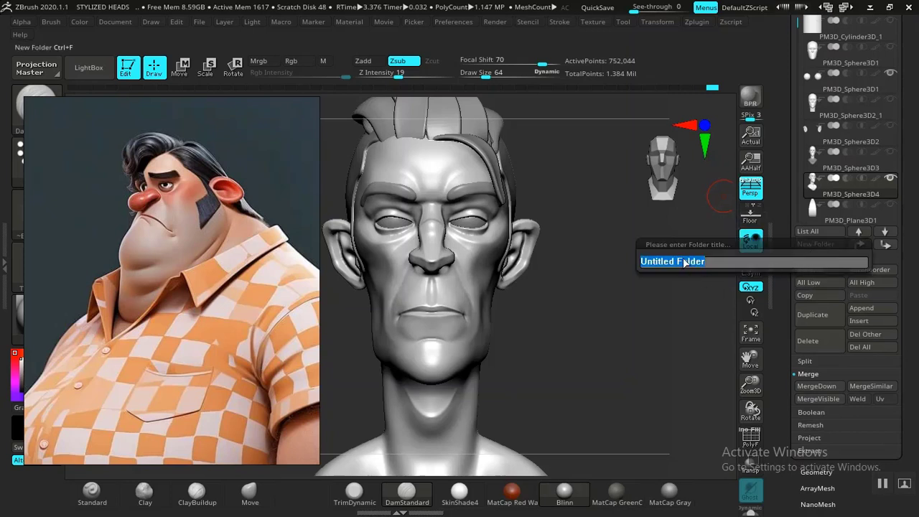
{"action": "left_click", "coordinate": [780, 226]}
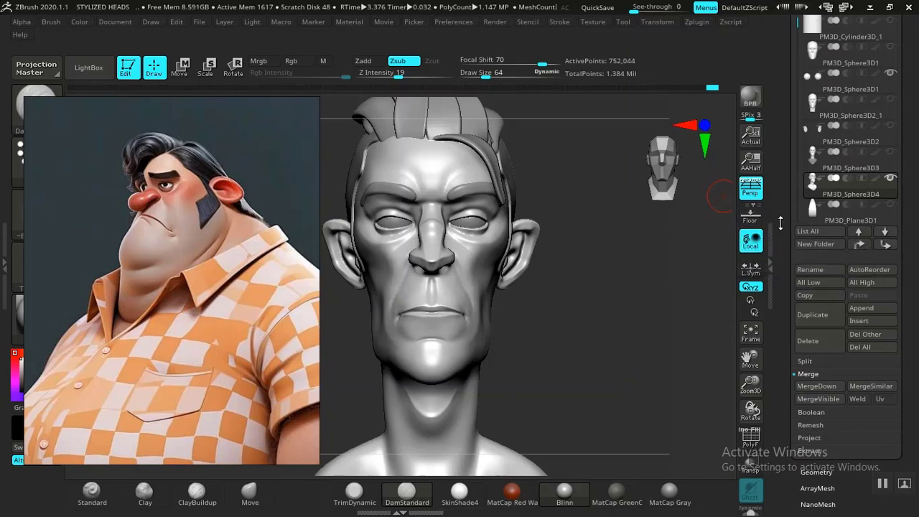
{"action": "left_click", "coordinate": [778, 203]}
{"action": "left_click_drag", "start_coordinate": [786, 203], "coordinate": [787, 198]}
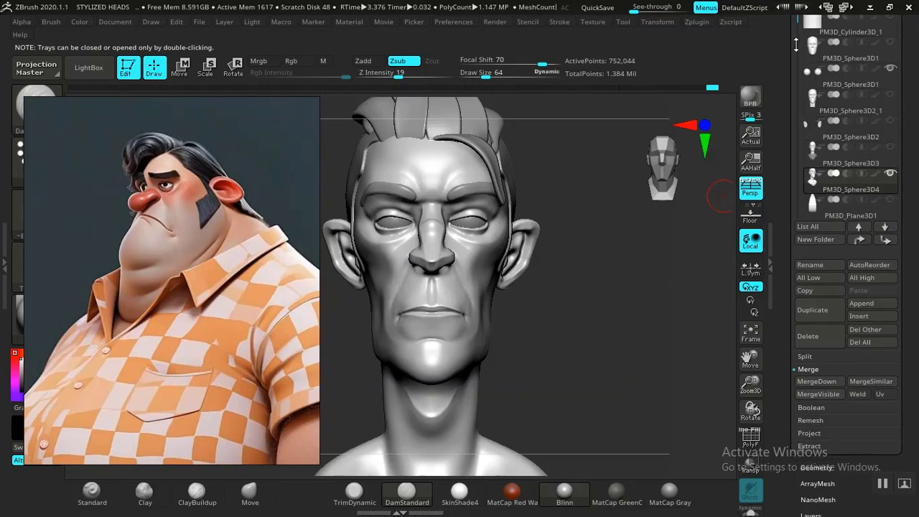
Step: Duplicate the PM3D_Sphere3D4 bust subtool
{"action": "left_click_drag", "start_coordinate": [796, 24], "coordinate": [792, 85]}
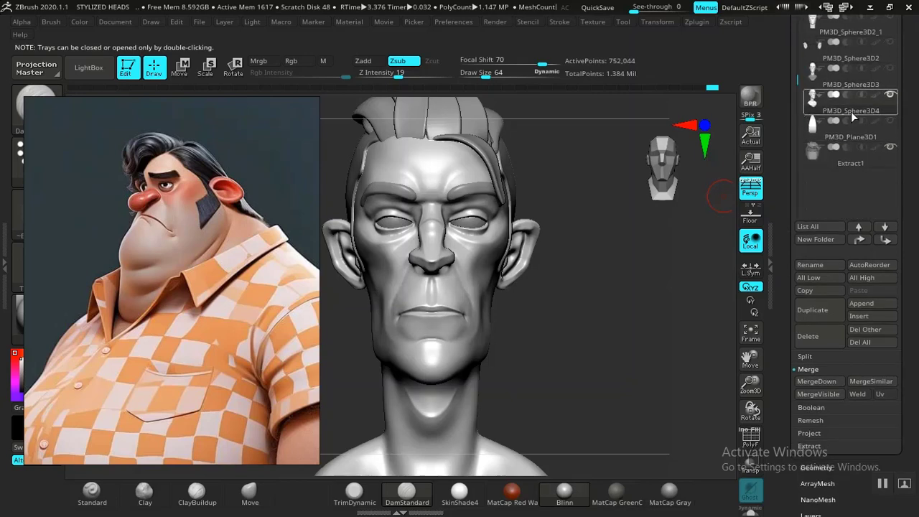
{"action": "mouse_move", "coordinate": [854, 110]}
{"action": "left_click", "coordinate": [817, 309]}
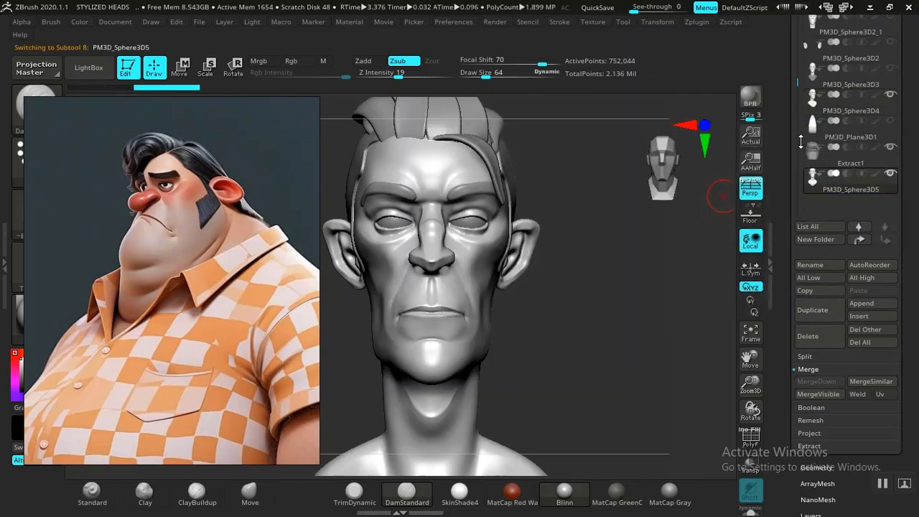
Step: Make the original PM3D_Sphere3D4 bust active and reorder the Extract1 hair subtool directly below it
{"action": "left_click_drag", "start_coordinate": [793, 85], "coordinate": [794, 127]}
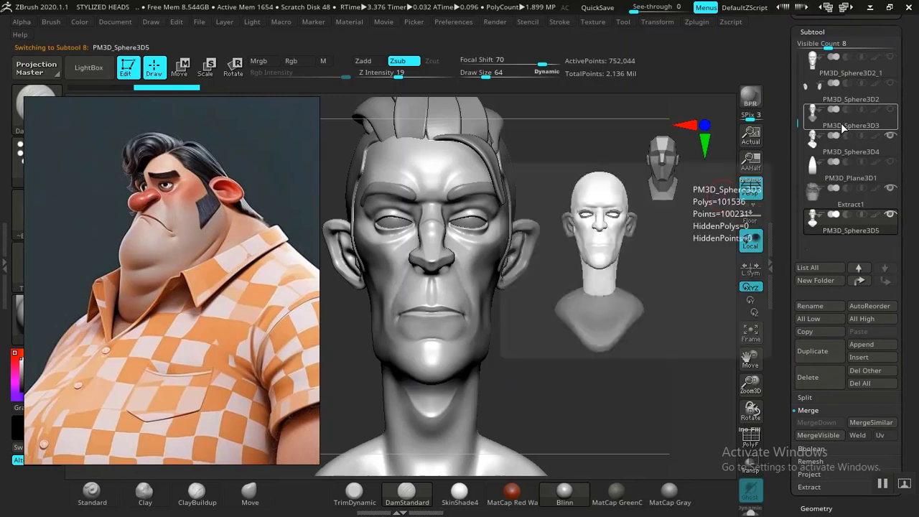
{"action": "left_click", "coordinate": [843, 127]}
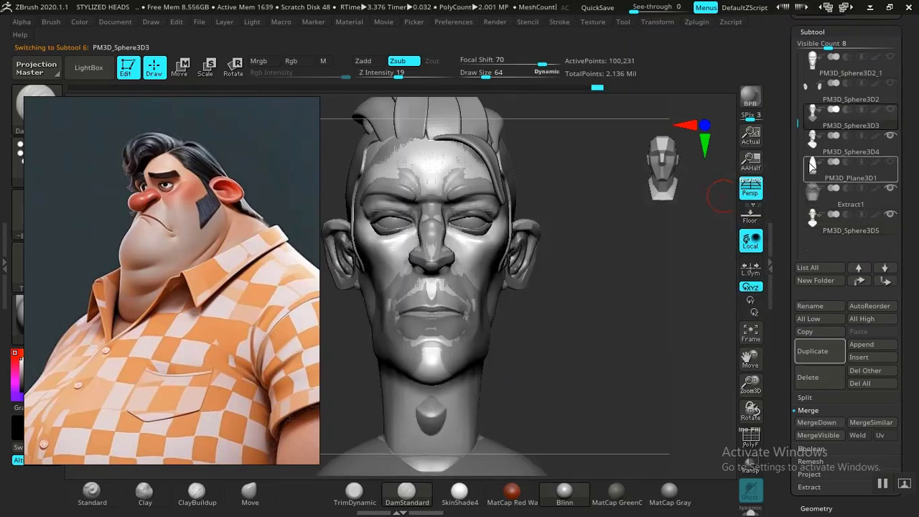
{"action": "left_click", "coordinate": [842, 153]}
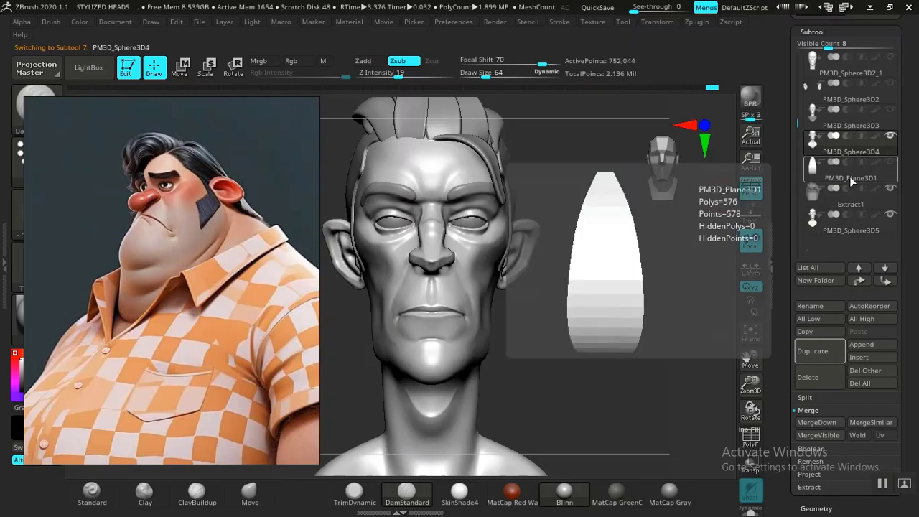
{"action": "left_click_drag", "start_coordinate": [859, 205], "coordinate": [857, 206]}
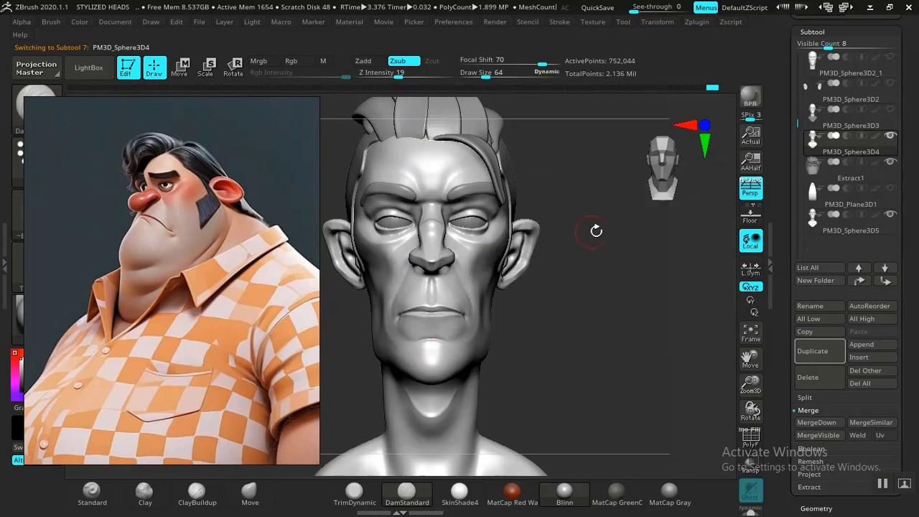
Step: Create a subtool folder titled STYLIZED MALE O1 containing the PM3D_Sphere3D4 bust
{"action": "left_click_drag", "start_coordinate": [786, 248], "coordinate": [786, 217]}
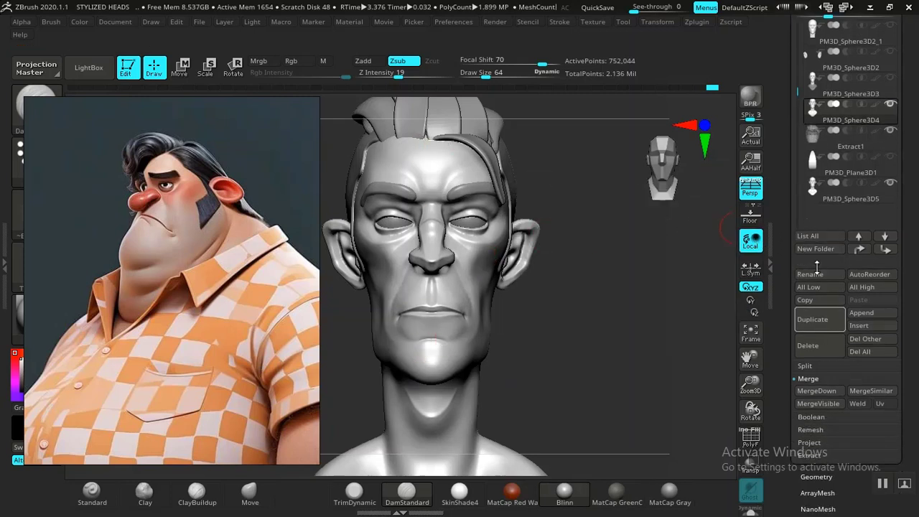
{"action": "left_click", "coordinate": [816, 248]}
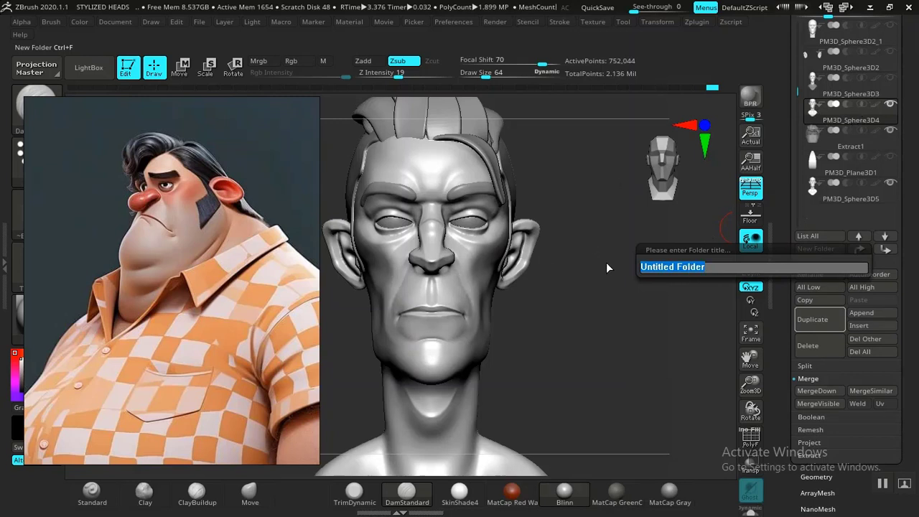
{"action": "type", "text": "ST"}
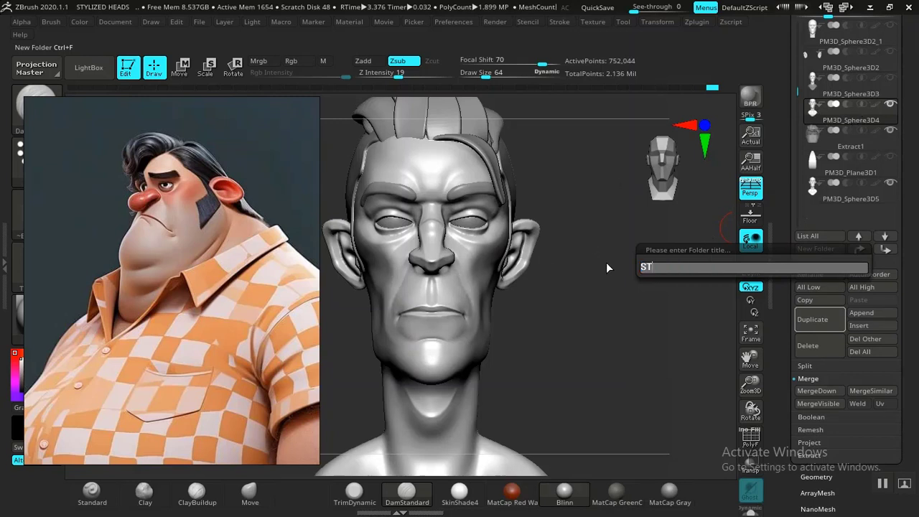
{"action": "type", "text": "YLIZZED"}
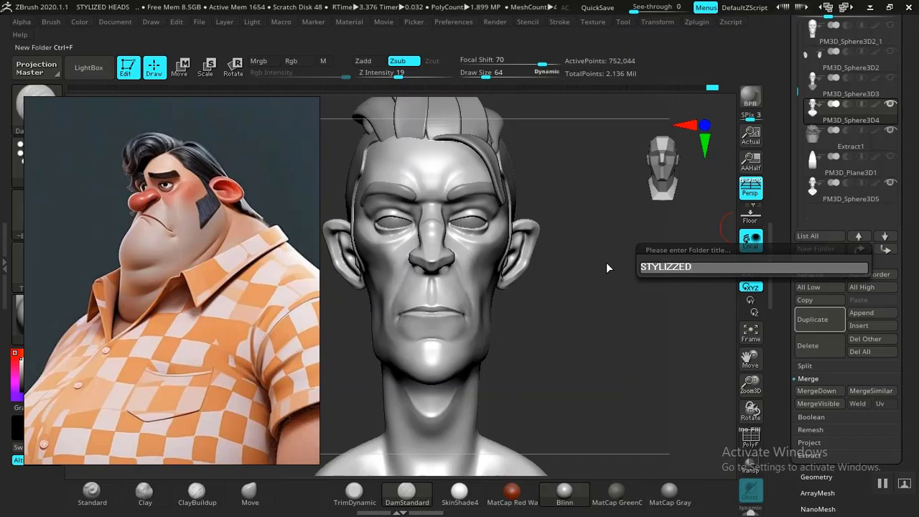
{"action": "key", "text": "BackSpace"}
{"action": "key", "text": "BackSpace"}
{"action": "key", "text": "BackSpace"}
{"action": "type", "text": "ED MALE"}
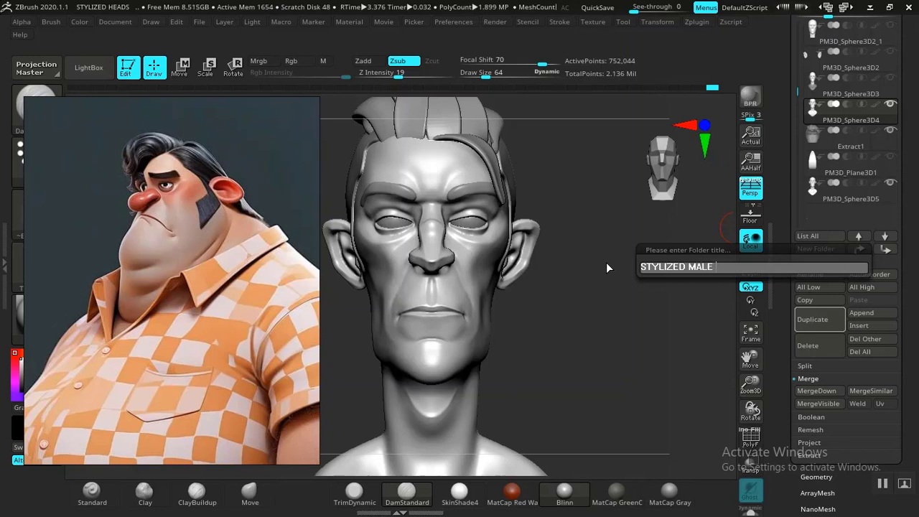
{"action": "type", "text": " 01"}
{"action": "key", "text": "Return"}
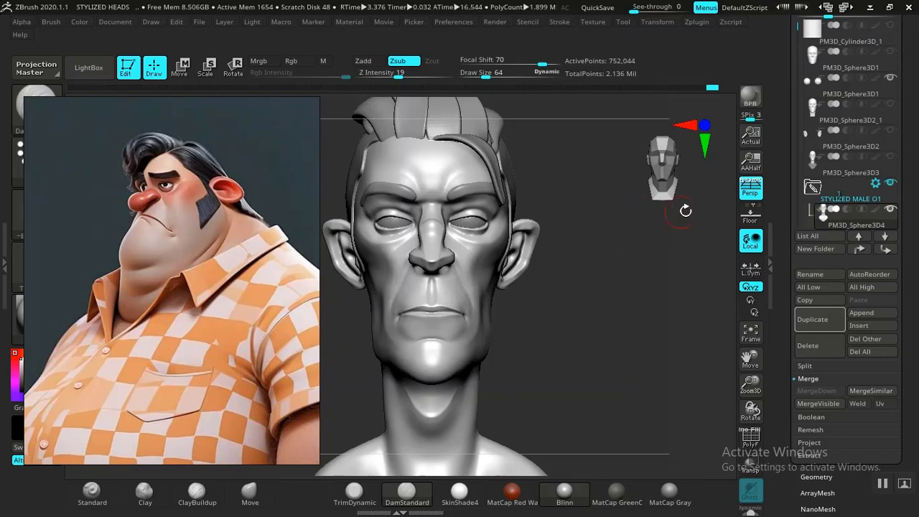
Step: Duplicate the eyeballs subtool and put the copy and the Extract1 hair into the STYLIZED MALE O1 folder
{"action": "left_click", "coordinate": [792, 70]}
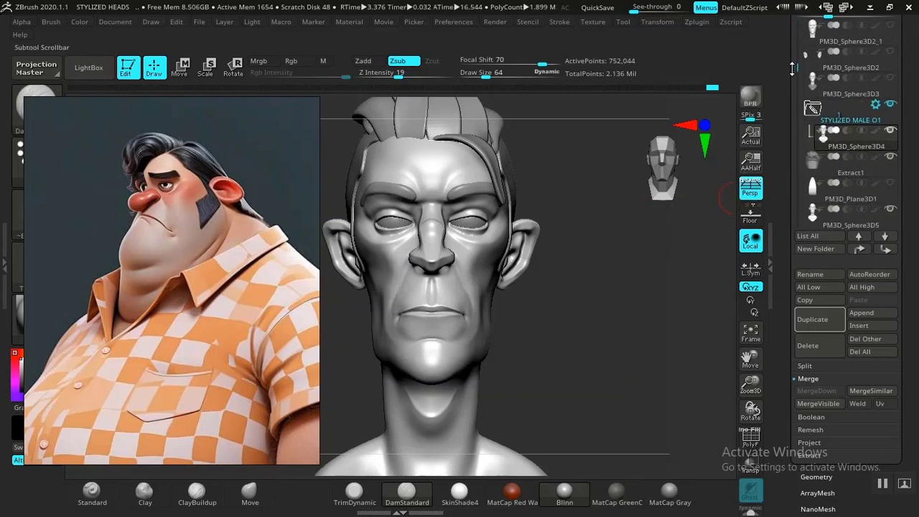
{"action": "left_click_drag", "start_coordinate": [792, 77], "coordinate": [795, 91]}
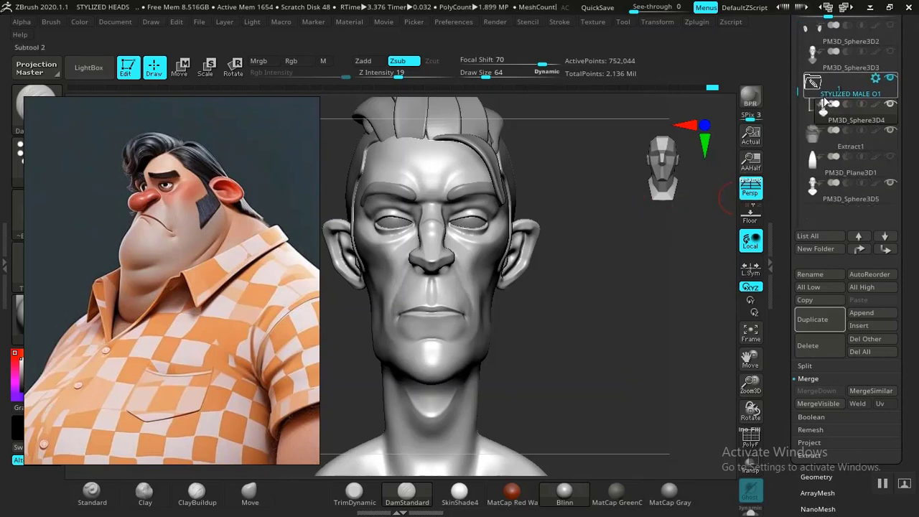
{"action": "mouse_move", "coordinate": [825, 113]}
{"action": "left_click_drag", "start_coordinate": [795, 87], "coordinate": [795, 44]}
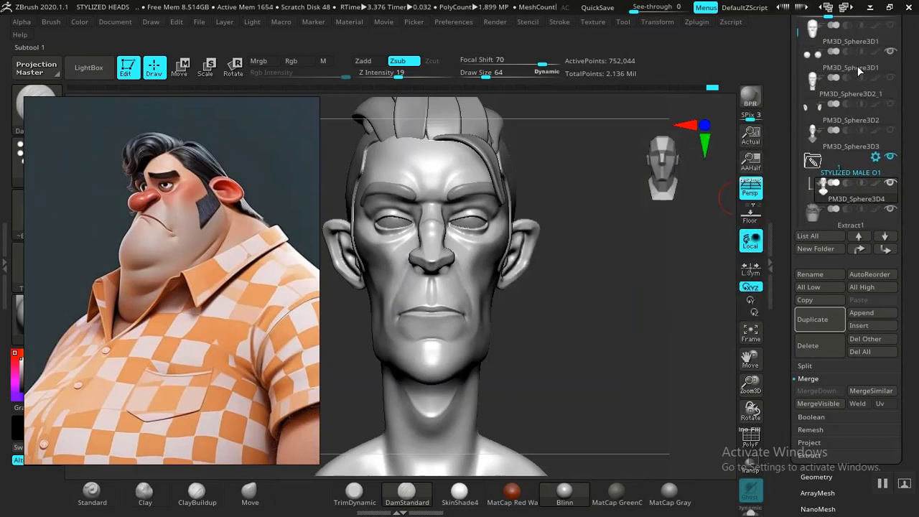
{"action": "left_click", "coordinate": [817, 319]}
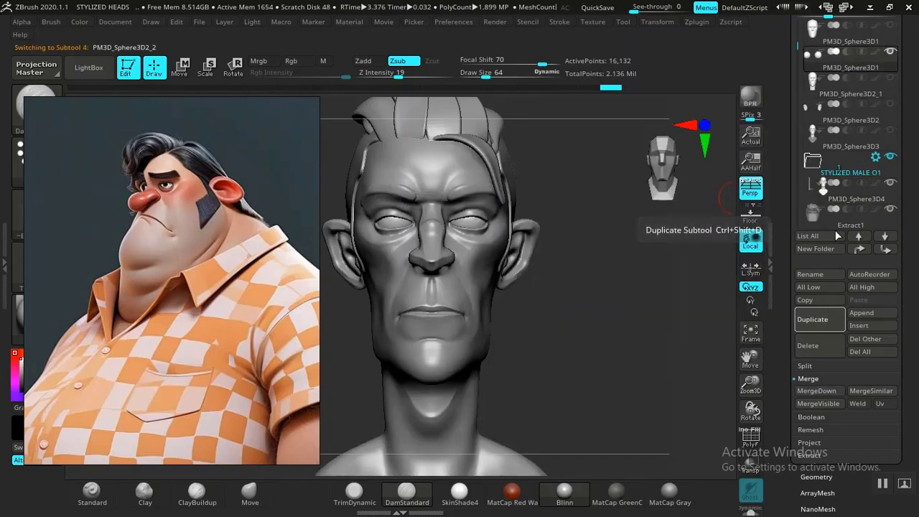
{"action": "scroll", "coordinate": [794, 72], "scroll_direction": "down", "scroll_amount": 1}
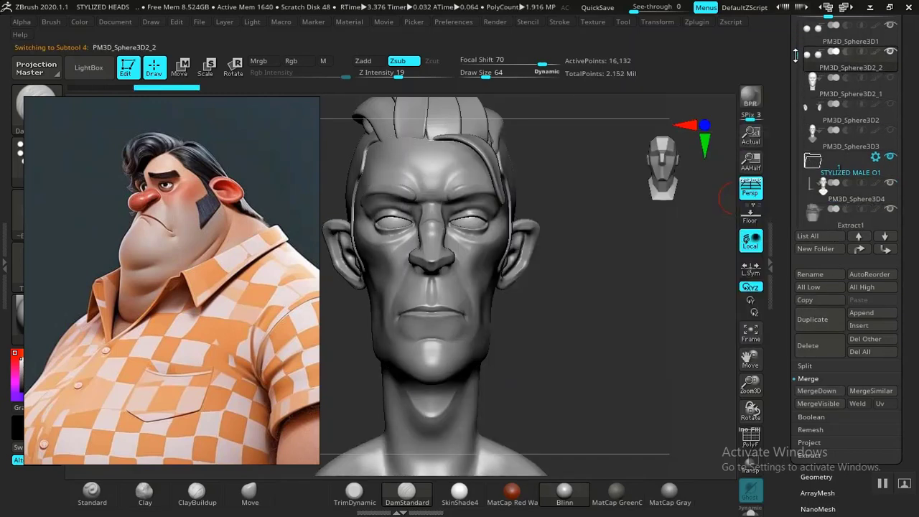
{"action": "left_click_drag", "start_coordinate": [853, 68], "coordinate": [856, 183]}
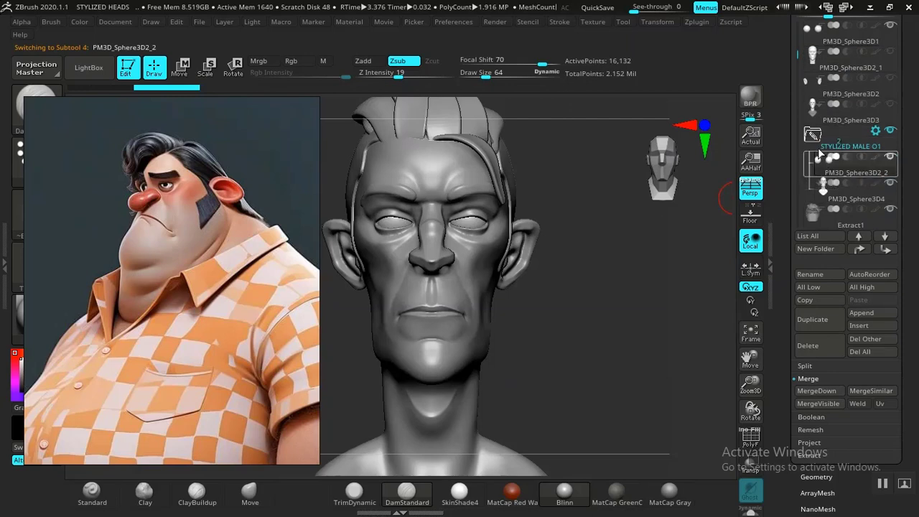
{"action": "scroll", "coordinate": [795, 70], "scroll_direction": "down", "scroll_amount": 2}
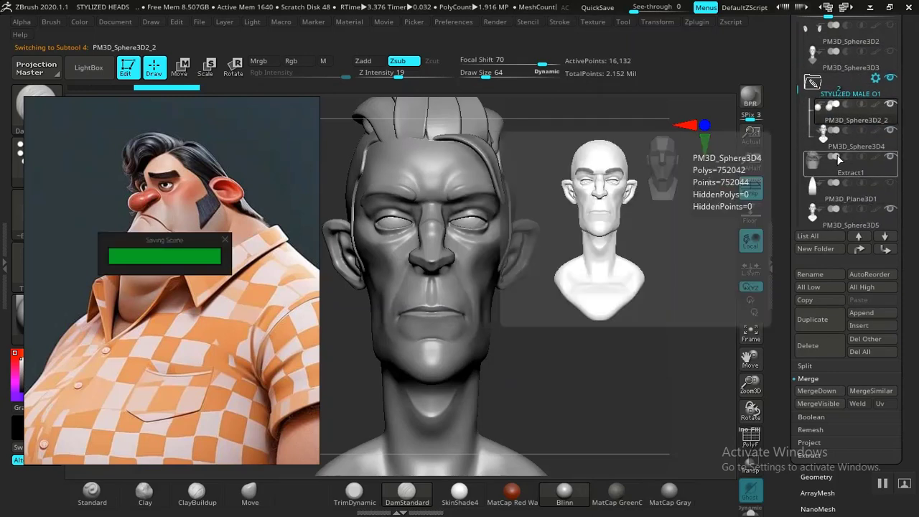
{"action": "left_click_drag", "start_coordinate": [854, 173], "coordinate": [865, 144]}
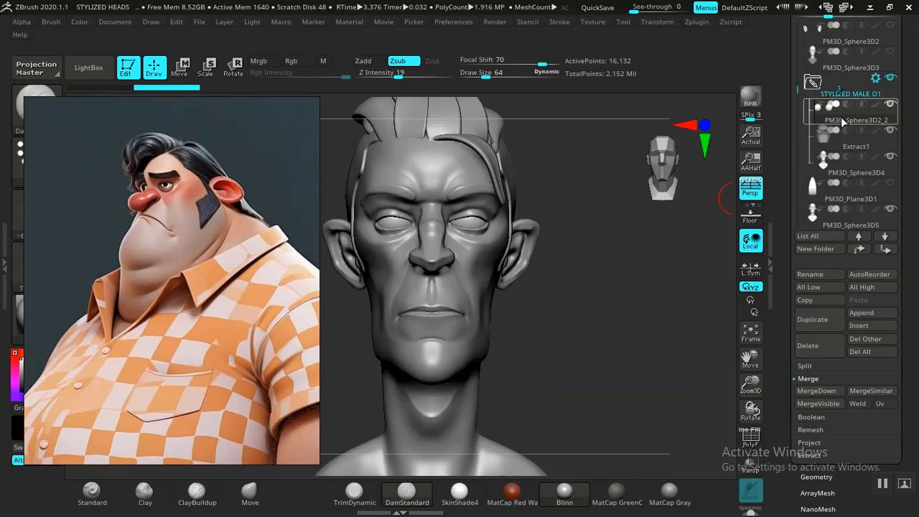
Step: Rename the copied eyeballs subtool in the STYLIZED MALE O1 folder as MALE 01 EYE
{"action": "left_click", "coordinate": [814, 84]}
{"action": "left_click", "coordinate": [839, 115]}
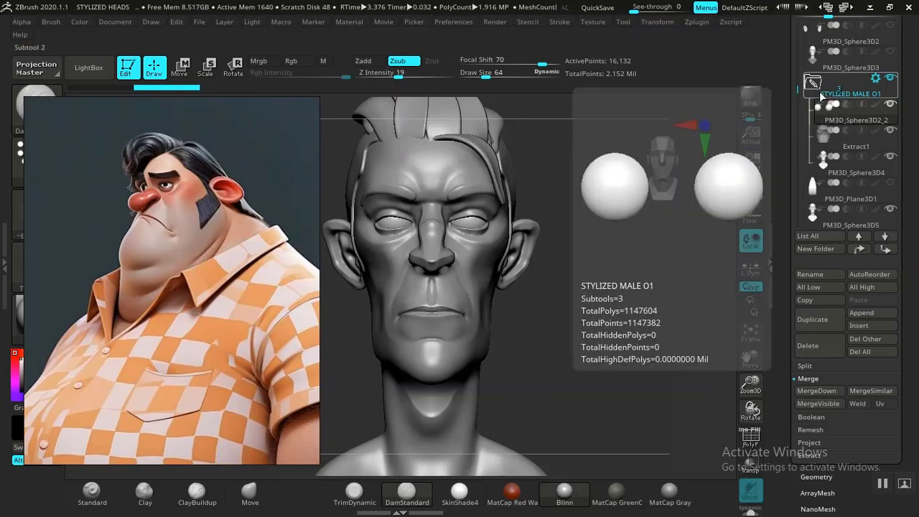
{"action": "left_click", "coordinate": [833, 145]}
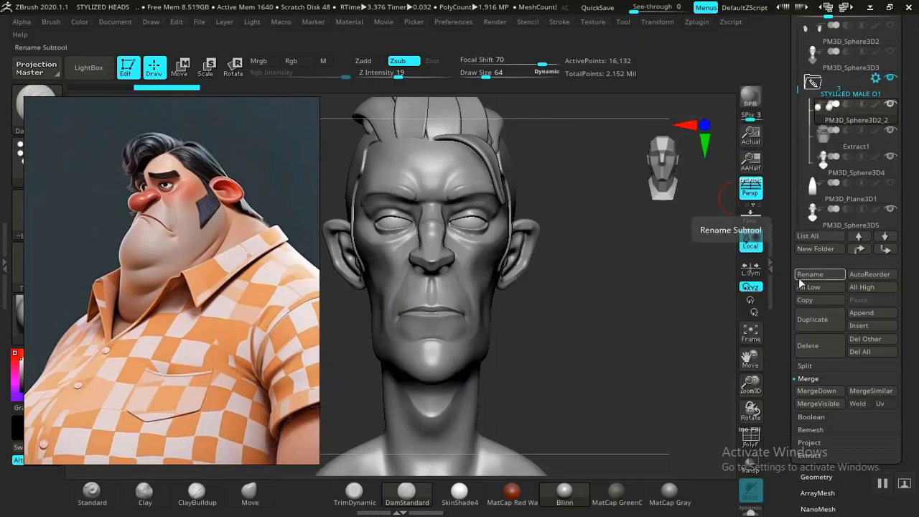
{"action": "left_click", "coordinate": [810, 274]}
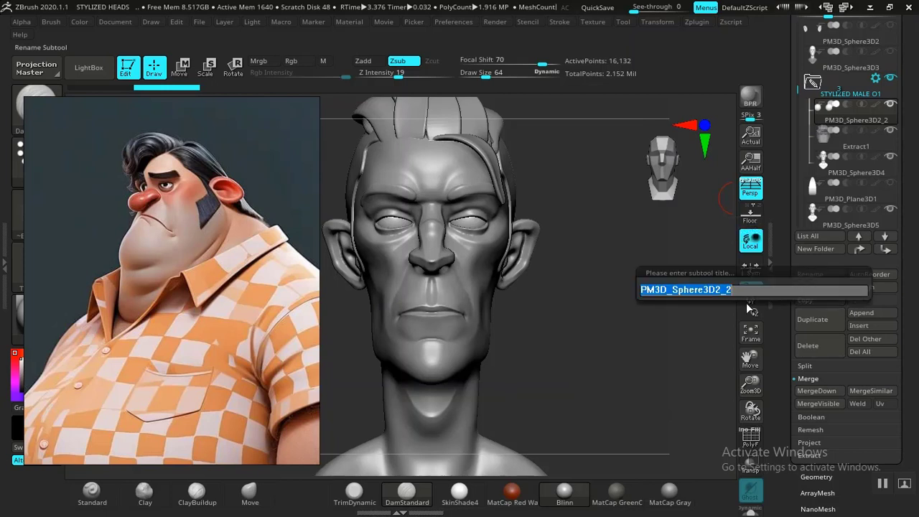
{"action": "type", "text": "MALE"}
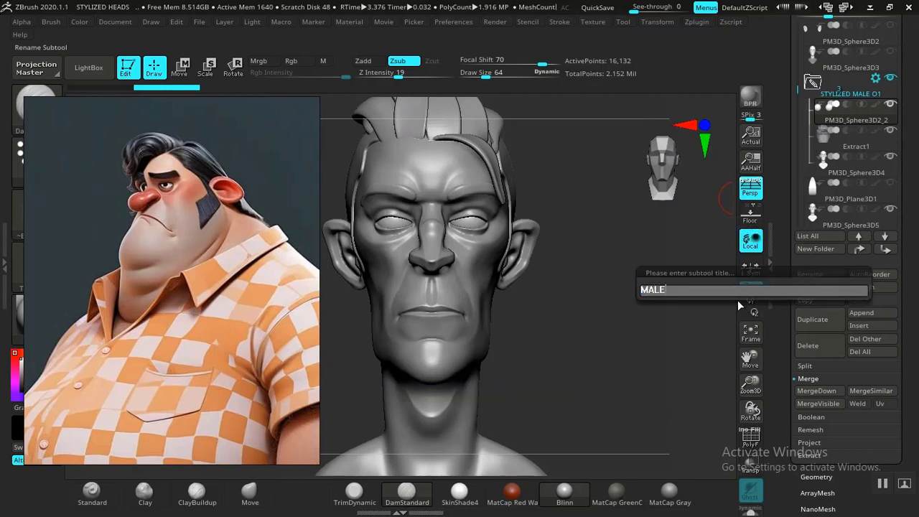
{"action": "type", "text": " 01 EYE"}
{"action": "key", "text": "Return"}
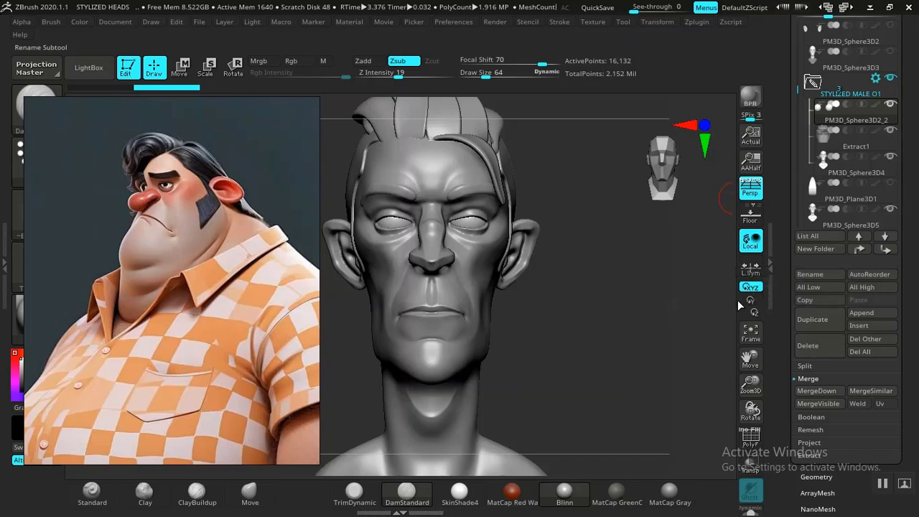
Step: Rename the Extract1 hair subtool as MALE 01 HAIR
{"action": "left_click", "coordinate": [855, 144]}
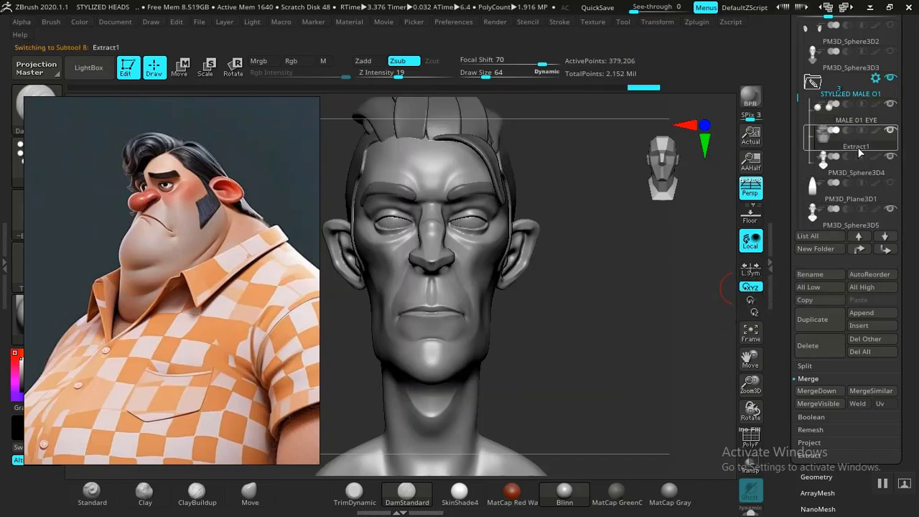
{"action": "left_click", "coordinate": [812, 275]}
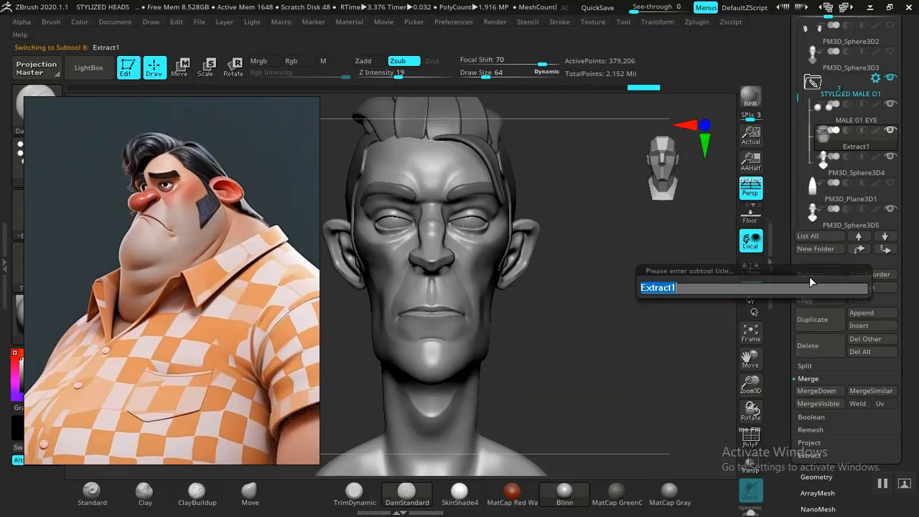
{"action": "type", "text": "MALE 01 HAIR"}
{"action": "key", "text": "Return"}
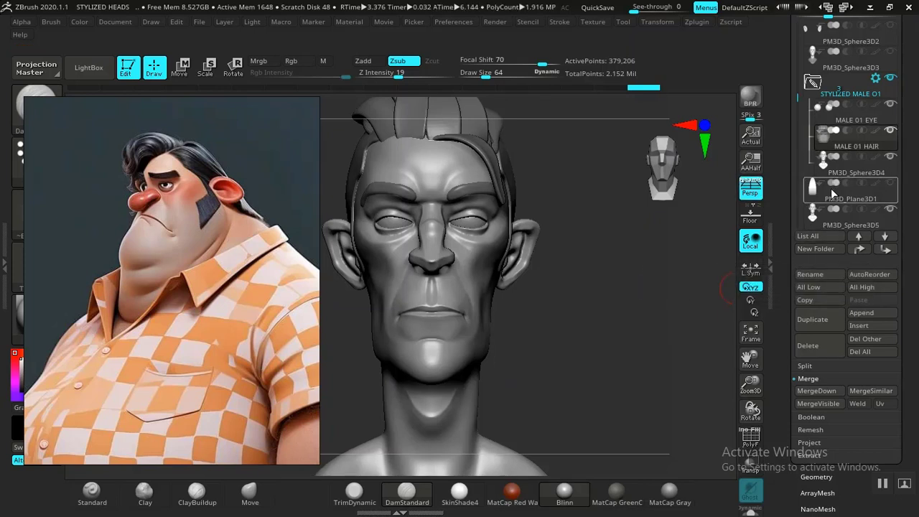
Step: Rename the PM3D_Sphere3D4 bust as MALE 01 and collapse the STYLIZED MALE O1 folder
{"action": "left_click", "coordinate": [851, 171]}
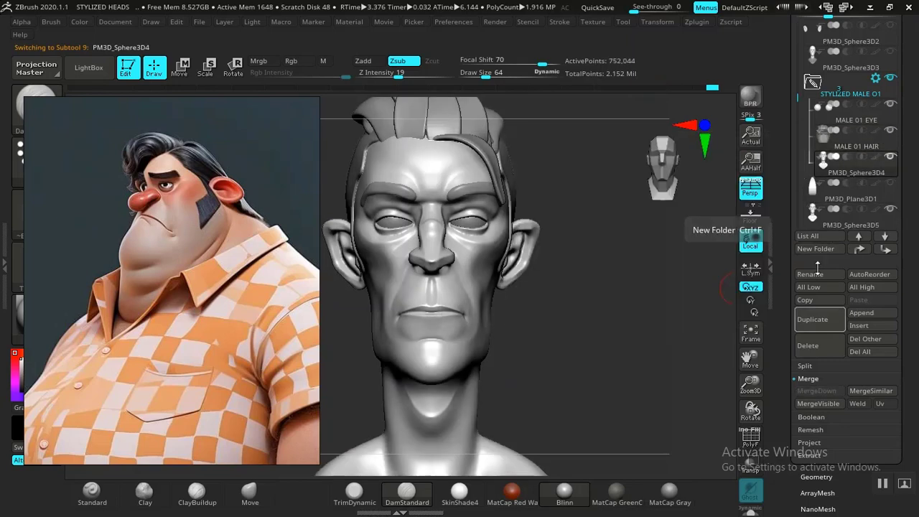
{"action": "left_click", "coordinate": [819, 270]}
{"action": "type", "text": "M"}
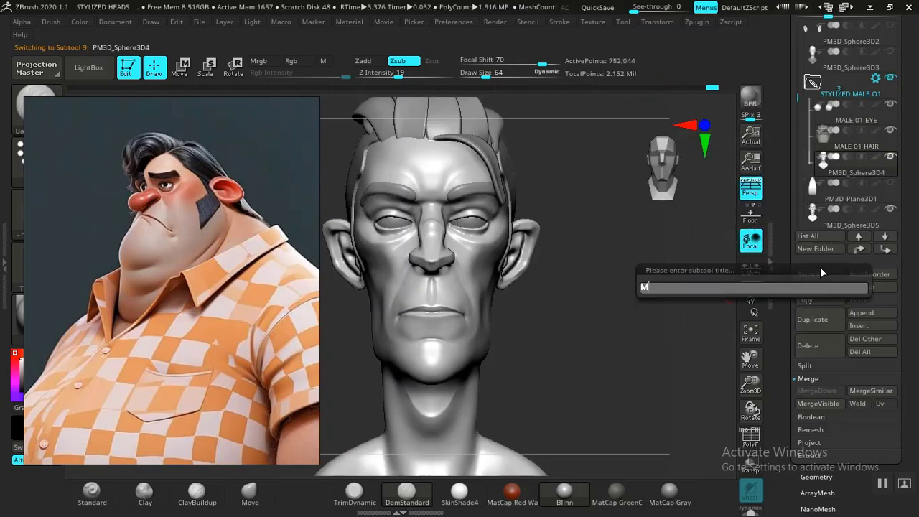
{"action": "type", "text": "ALE 01"}
{"action": "key", "text": "Return"}
{"action": "left_click", "coordinate": [812, 84]}
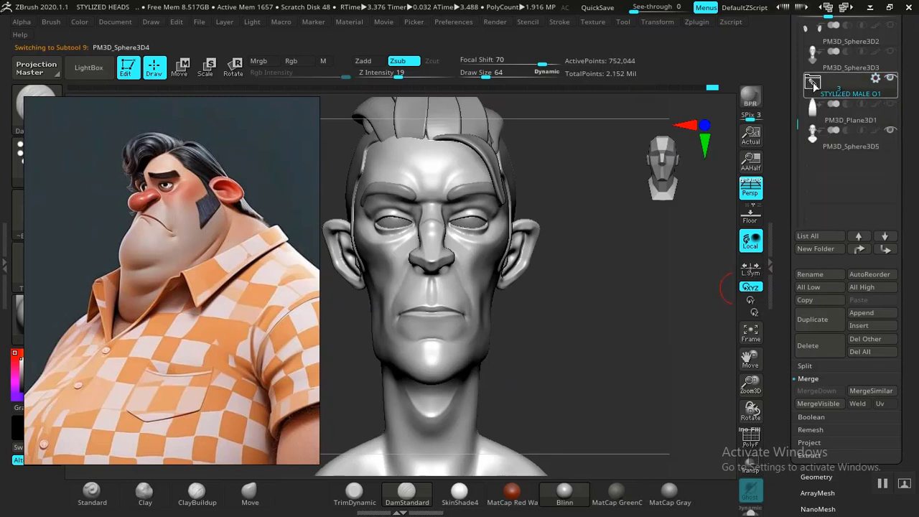
Step: Create a subtool folder titled MISCEL containing the PM3D_Cylinder3D_1 subtool at the start of the subtool list
{"action": "left_click_drag", "start_coordinate": [796, 115], "coordinate": [796, 49]}
{"action": "mouse_move", "coordinate": [838, 68]}
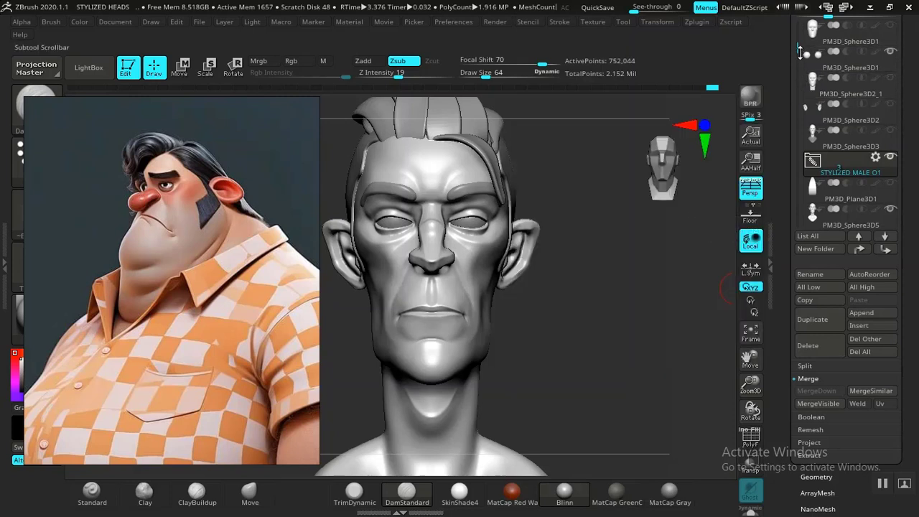
{"action": "left_click_drag", "start_coordinate": [799, 39], "coordinate": [800, 29]}
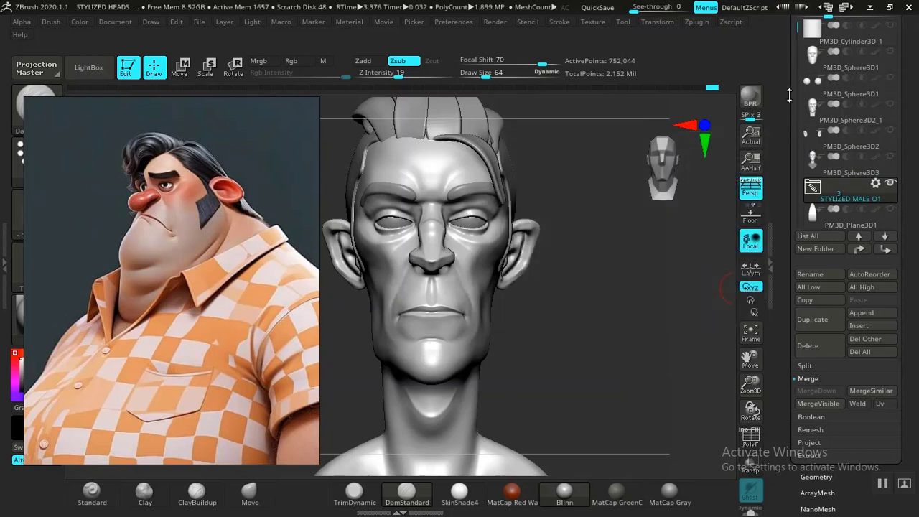
{"action": "scroll", "coordinate": [831, 108], "scroll_direction": "up", "scroll_amount": 3}
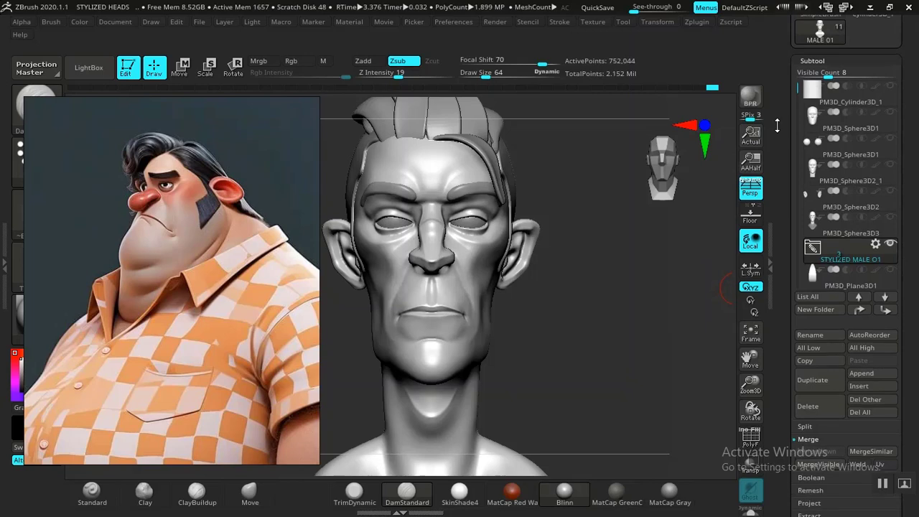
{"action": "left_click", "coordinate": [832, 102]}
{"action": "scroll", "coordinate": [783, 177], "scroll_direction": "down", "scroll_amount": 4}
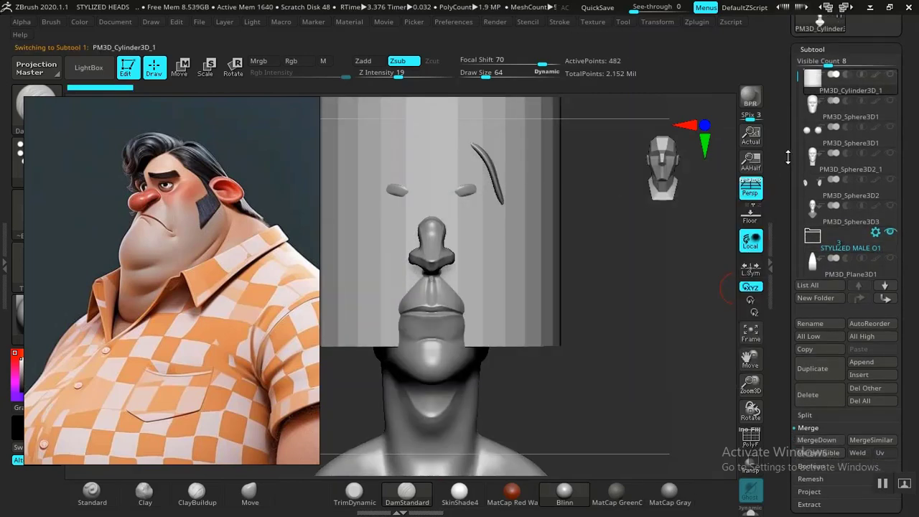
{"action": "left_click_drag", "start_coordinate": [780, 156], "coordinate": [782, 174]}
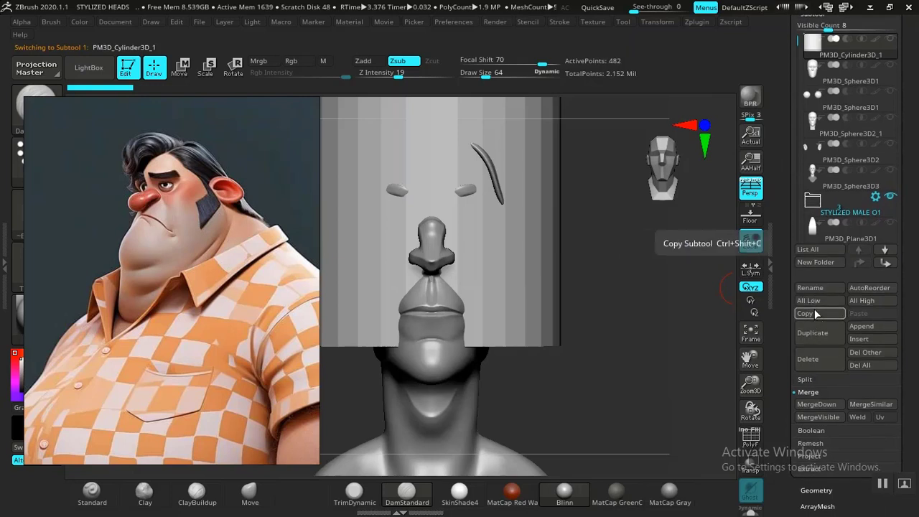
{"action": "left_click", "coordinate": [819, 263]}
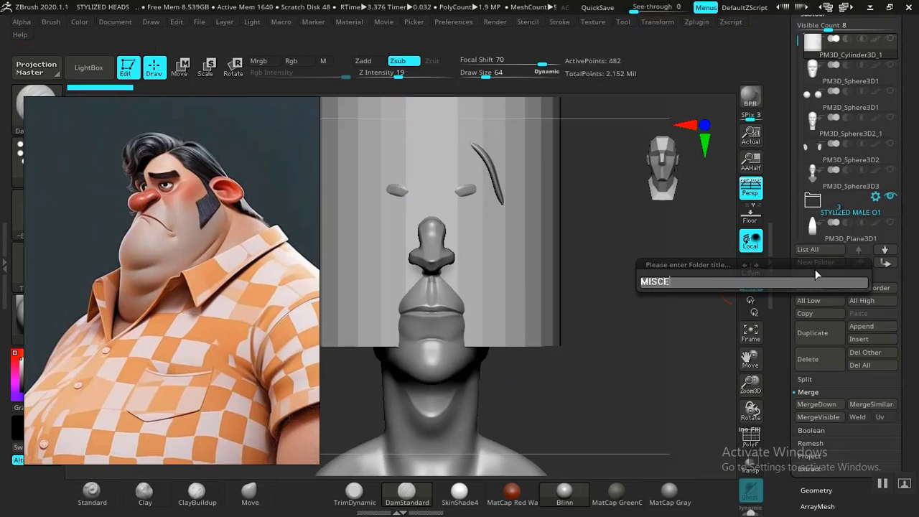
{"action": "type", "text": "MISCEL"}
{"action": "key", "text": "Return"}
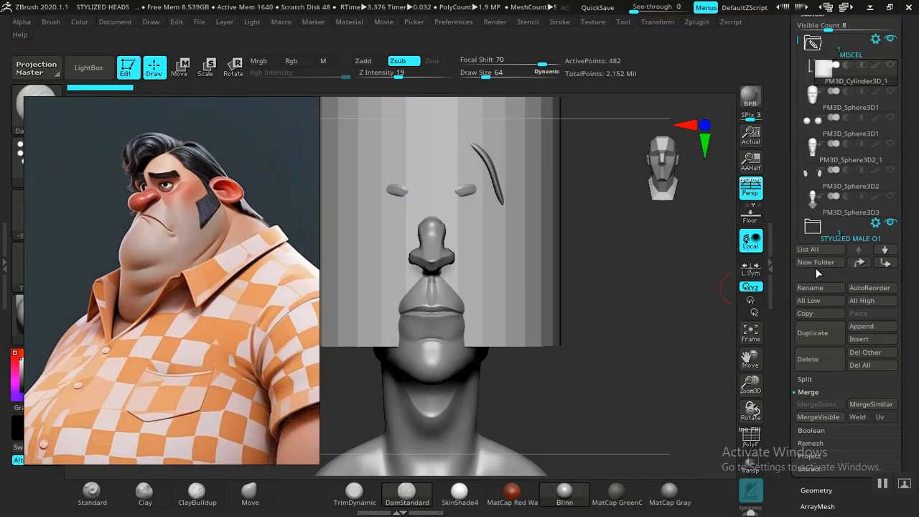
Step: Put both PM3D_Sphere3D1 subtools, PM3D_Sphere3D2_1, PM3D_Sphere3D2 and PM3D_Sphere3D3 into the MISCEL folder
{"action": "left_click_drag", "start_coordinate": [855, 107], "coordinate": [855, 82]}
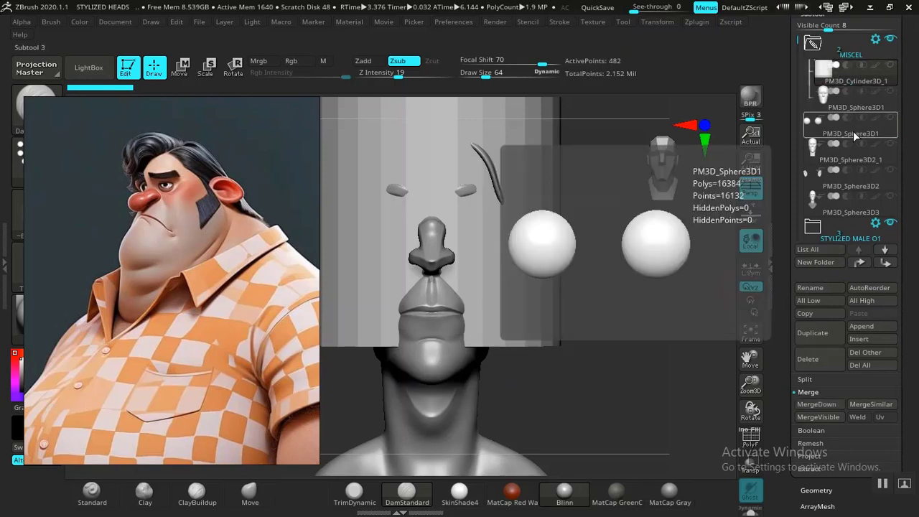
{"action": "left_click_drag", "start_coordinate": [859, 130], "coordinate": [863, 101]}
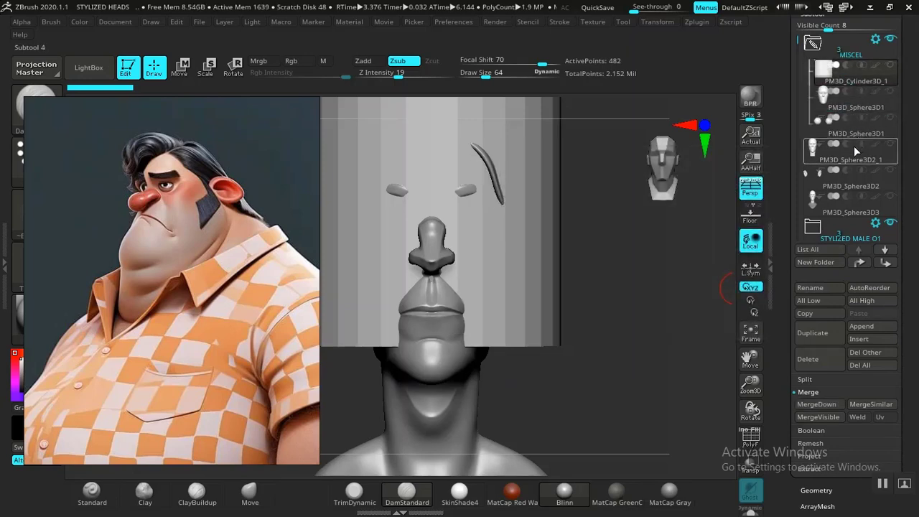
{"action": "left_click_drag", "start_coordinate": [856, 154], "coordinate": [855, 134]}
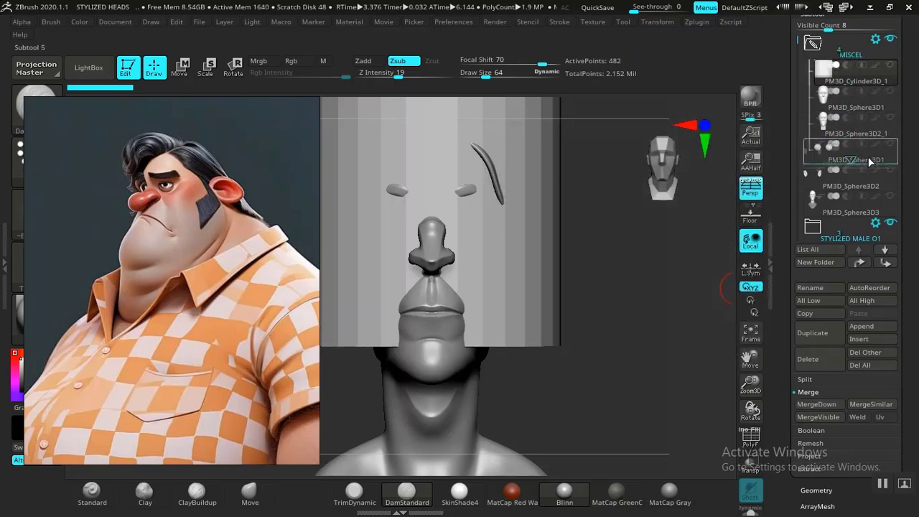
{"action": "left_click_drag", "start_coordinate": [858, 206], "coordinate": [867, 173]}
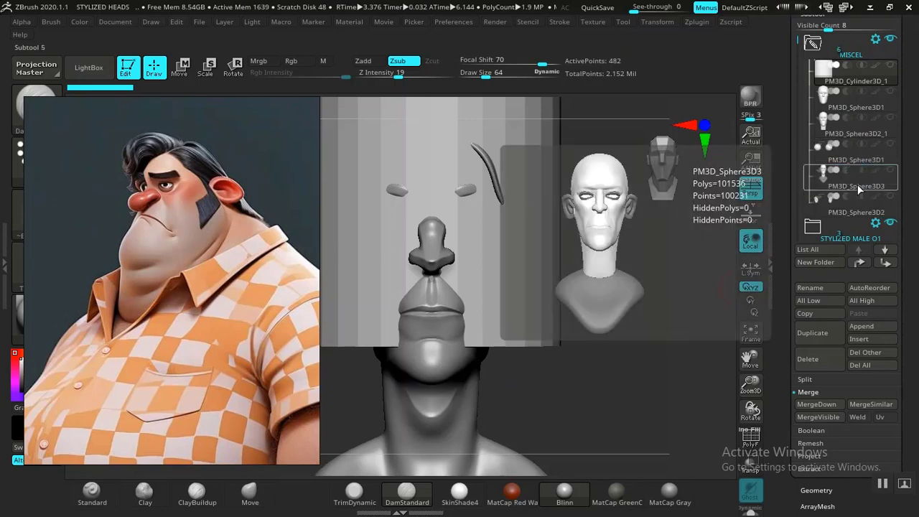
Step: Take the PM3D_Sphere3D1 eyeballs out of MISCEL, place them below the PM3D_Sphere3D5 bust, and collapse the MISCEL folder
{"action": "left_click_drag", "start_coordinate": [796, 54], "coordinate": [794, 160]}
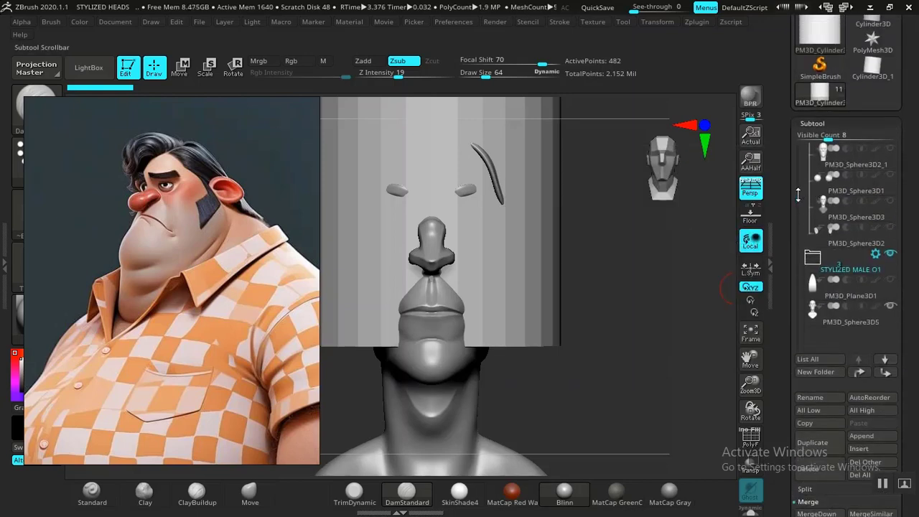
{"action": "left_click", "coordinate": [852, 191]}
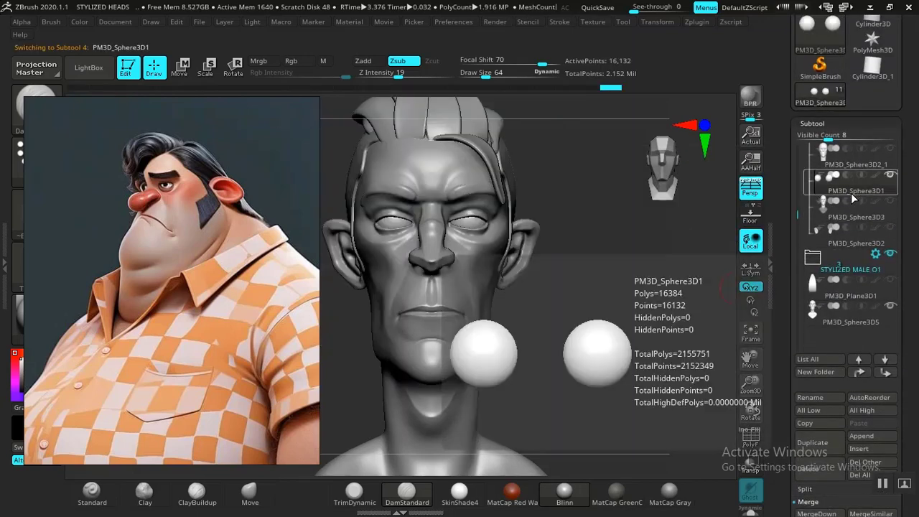
{"action": "left_click_drag", "start_coordinate": [792, 220], "coordinate": [792, 178]}
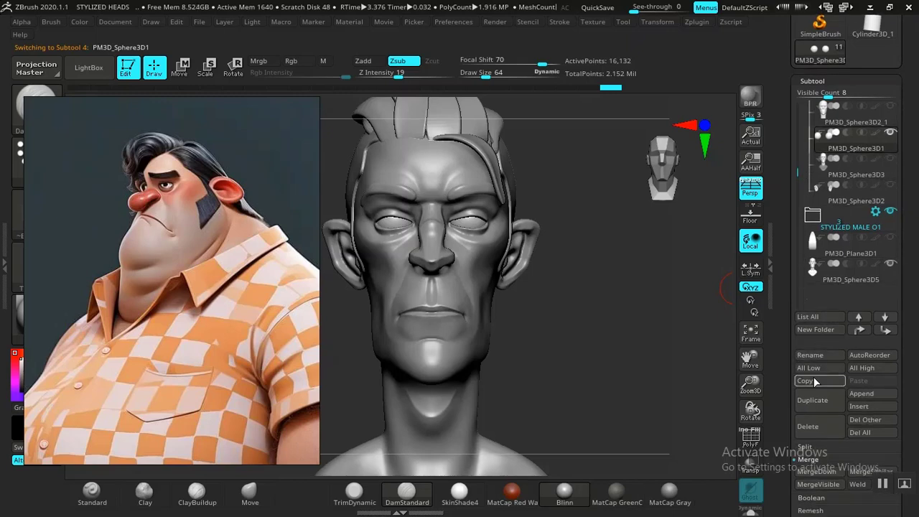
{"action": "left_click_drag", "start_coordinate": [851, 148], "coordinate": [842, 299]}
{"action": "left_click_drag", "start_coordinate": [797, 172], "coordinate": [797, 98]}
{"action": "left_click", "coordinate": [812, 114]}
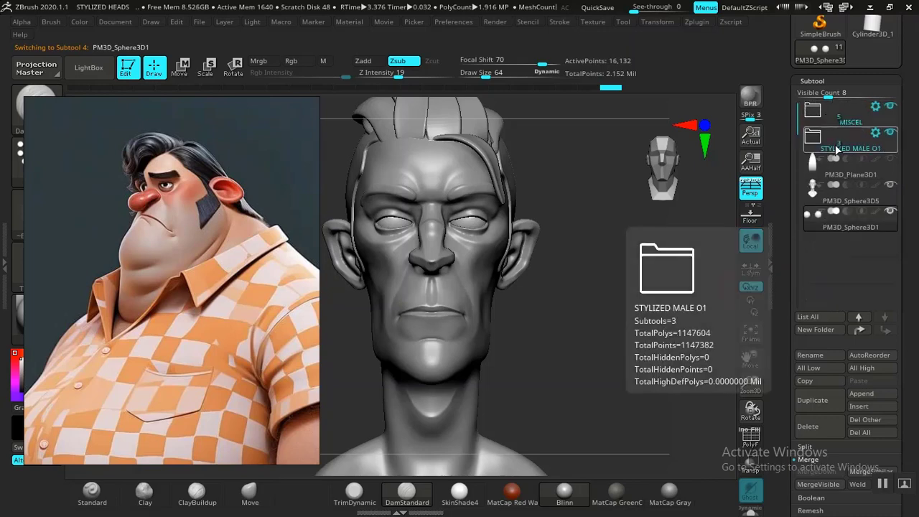
Step: Rename the PM3D_Plane3D1 subtool as HAIR STRIPE
{"action": "left_click", "coordinate": [852, 175]}
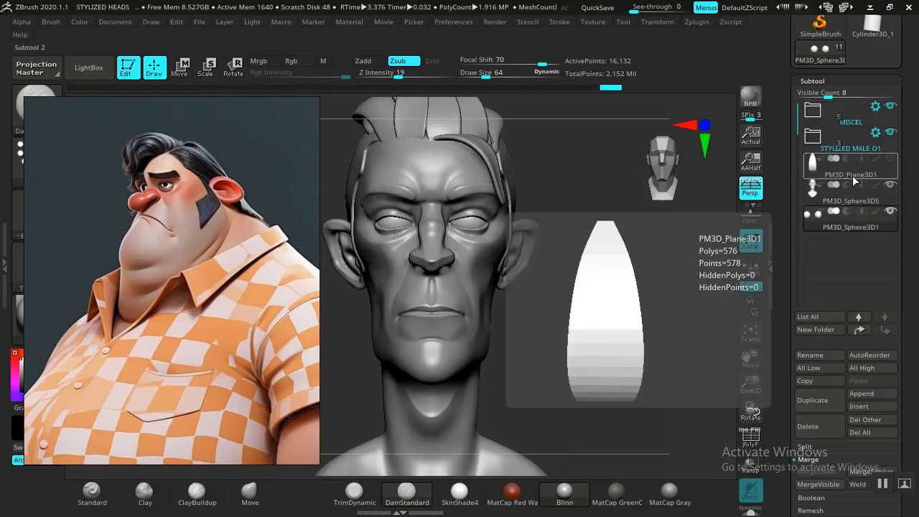
{"action": "left_click", "coordinate": [820, 352]}
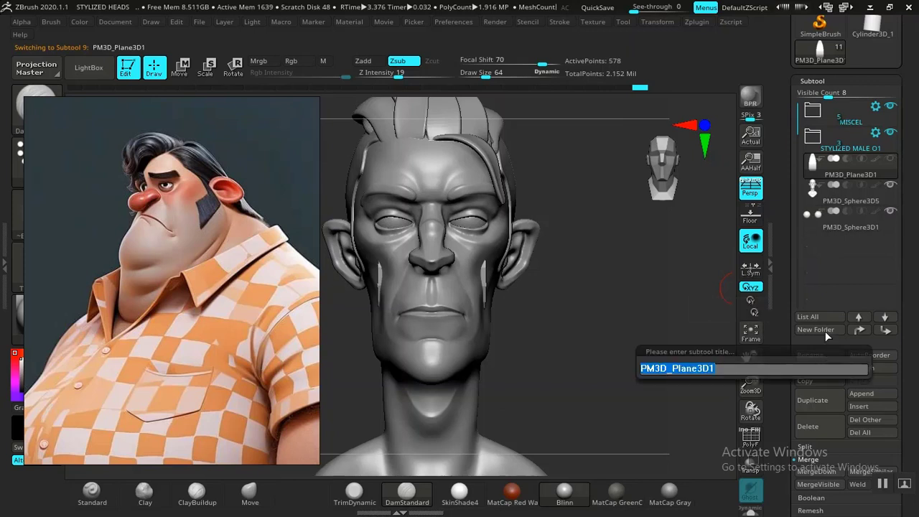
{"action": "type", "text": "H"}
{"action": "key", "text": "BackSpace"}
{"action": "key", "text": "BackSpace"}
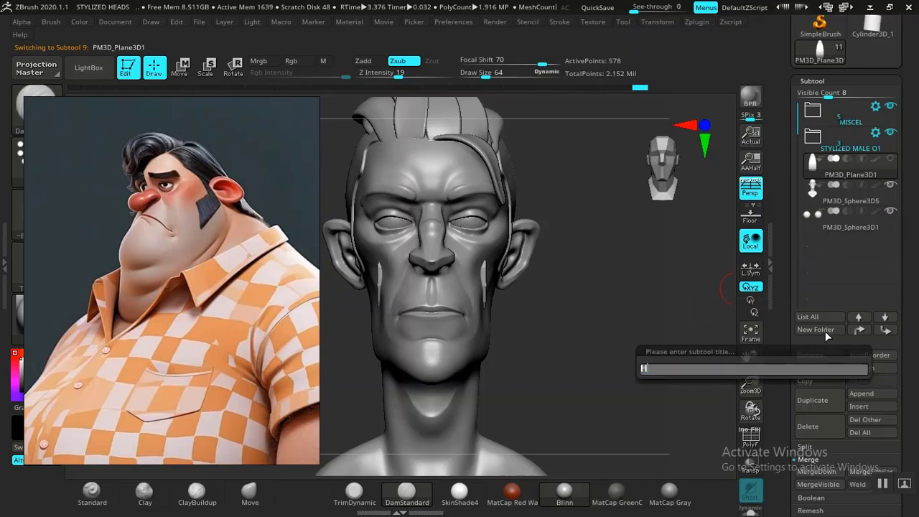
{"action": "type", "text": "AIR STRIPE"}
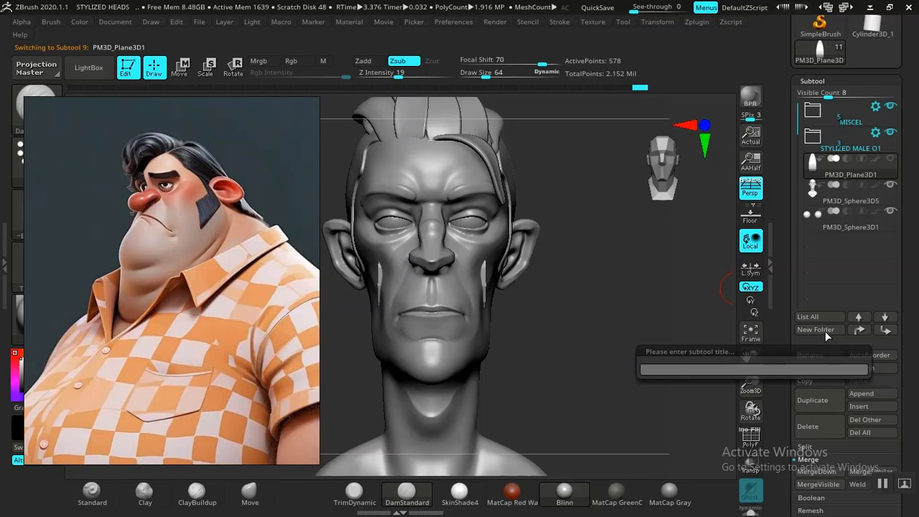
{"action": "key", "text": "Return"}
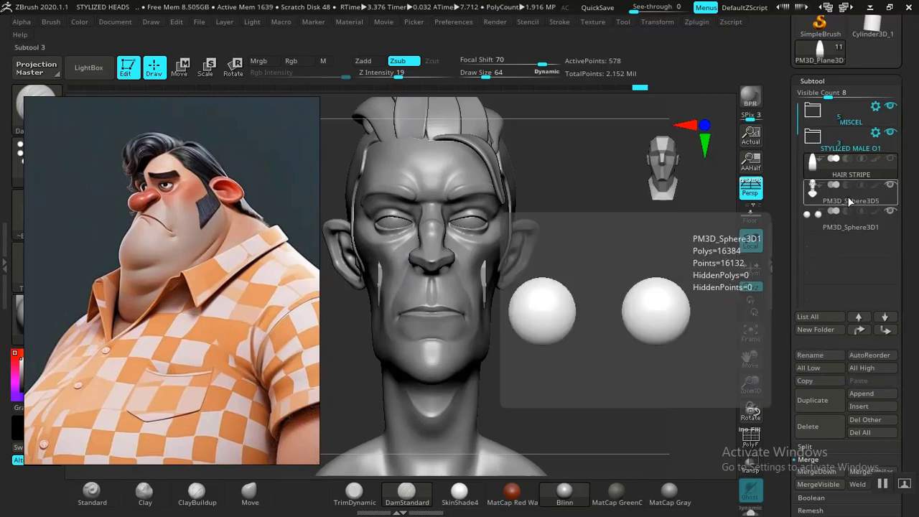
Step: Rename the duplicate PM3D_Sphere3D5 bust as FAT MALE 02
{"action": "left_click", "coordinate": [854, 199]}
{"action": "mouse_move", "coordinate": [848, 225]}
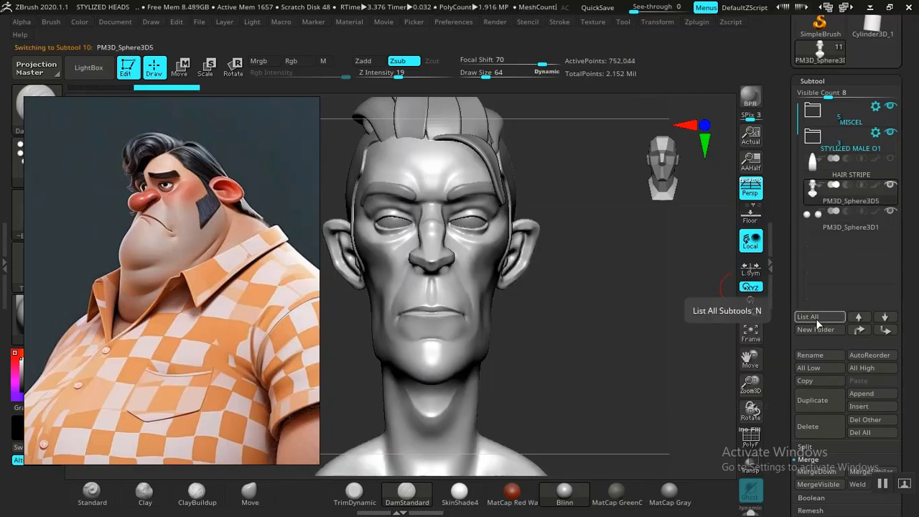
{"action": "left_click", "coordinate": [818, 356]}
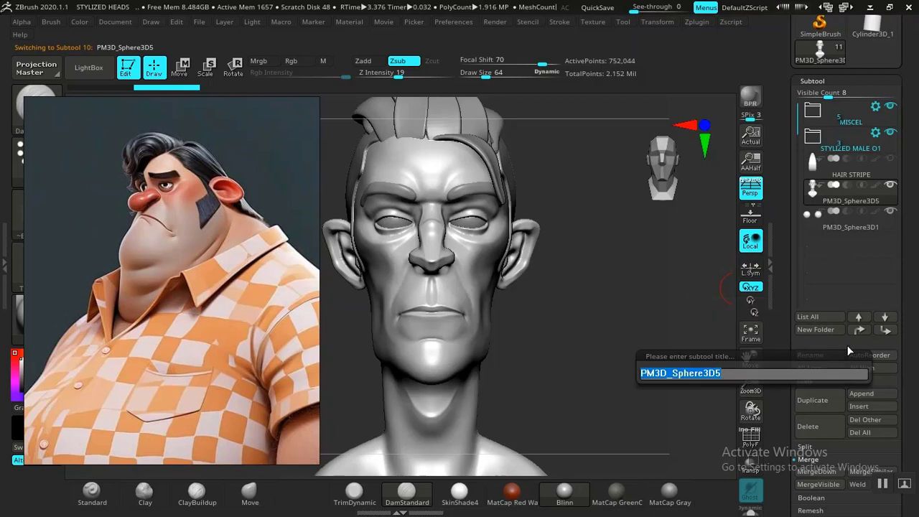
{"action": "type", "text": "FAT MALE 02"}
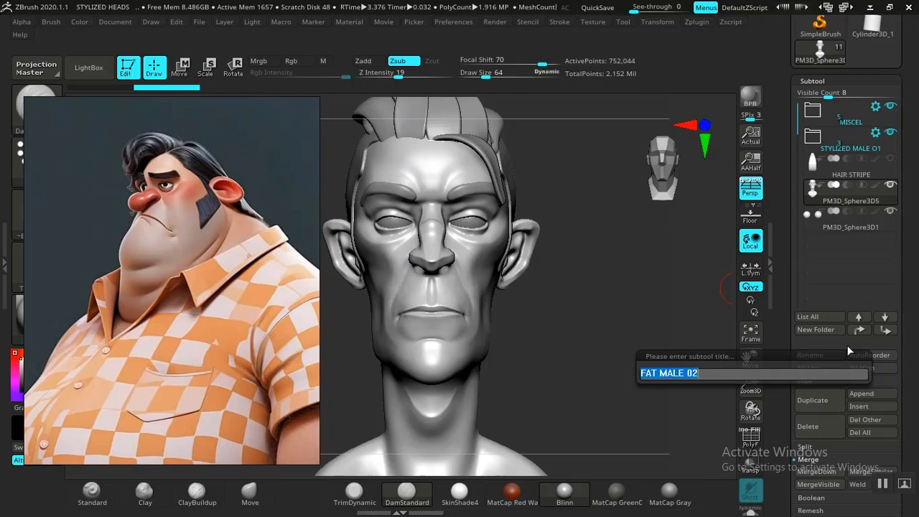
{"action": "key", "text": "Return"}
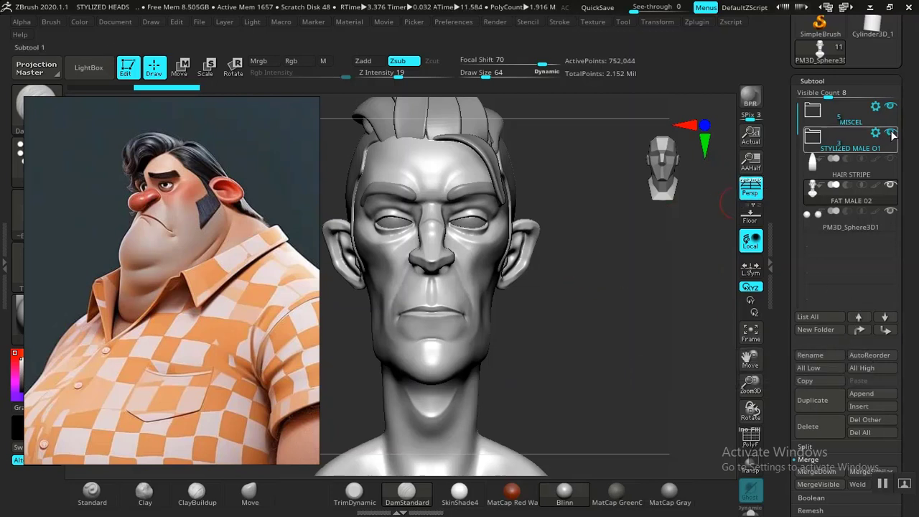
Step: Hide the MISCEL and STYLIZED MALE O1 folders, leaving the FAT MALE 02 bust and its eyeballs shown
{"action": "left_click", "coordinate": [890, 106]}
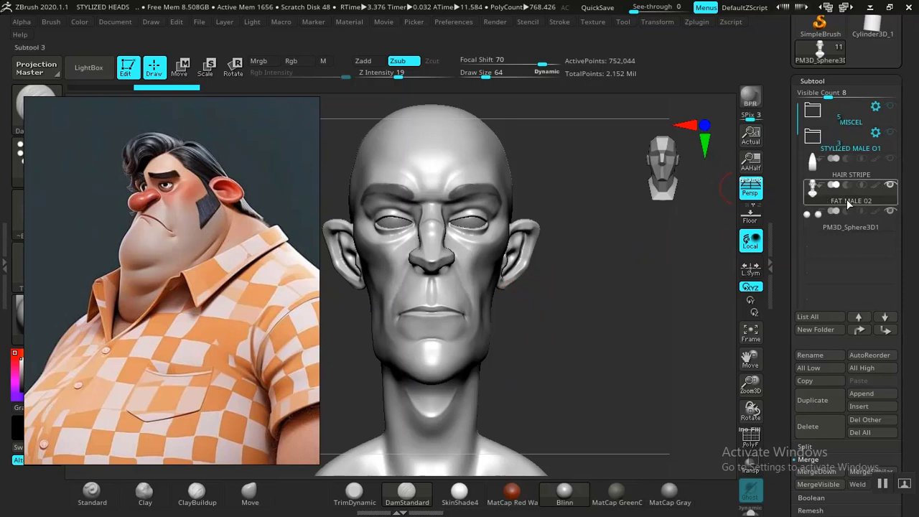
{"action": "left_click_drag", "start_coordinate": [563, 309], "coordinate": [568, 327], "text": "alt"}
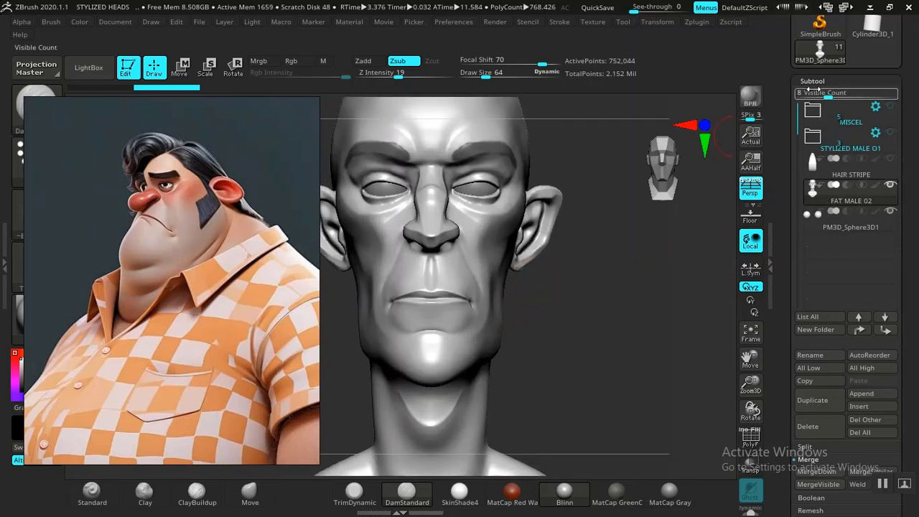
Step: Lower FAT MALE 02 to its lowest subdivision level and delete the higher subdivision levels
{"action": "left_click", "coordinate": [811, 82]}
{"action": "left_click", "coordinate": [811, 103]}
{"action": "left_click", "coordinate": [814, 115]}
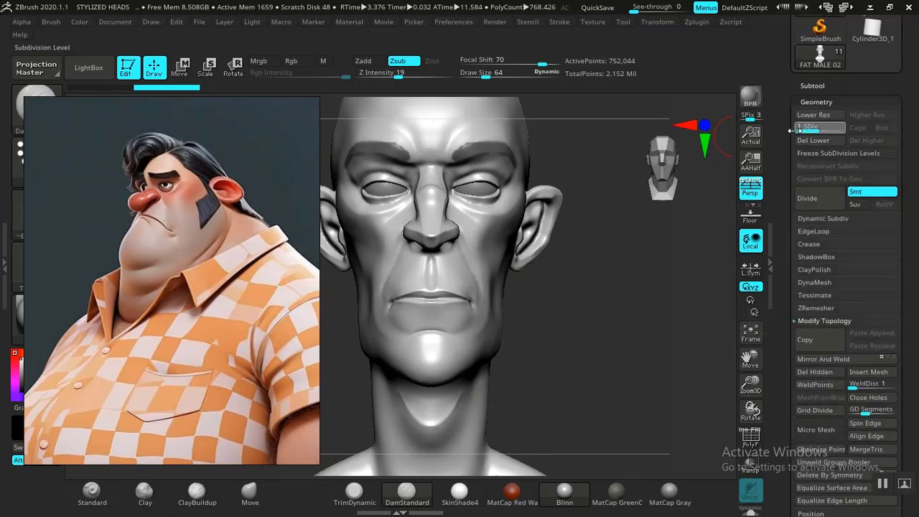
{"action": "left_click", "coordinate": [853, 141]}
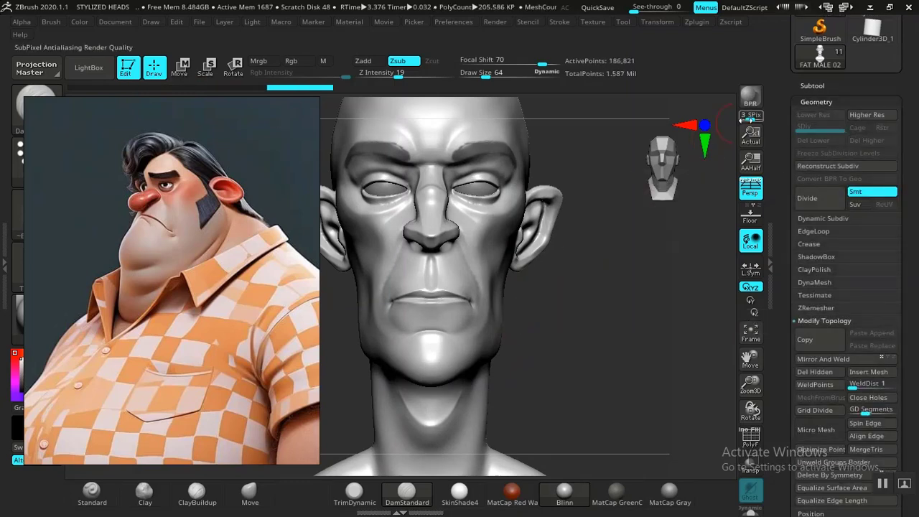
{"action": "left_click", "coordinate": [821, 103]}
{"action": "left_click_drag", "start_coordinate": [530, 350], "coordinate": [594, 365]}
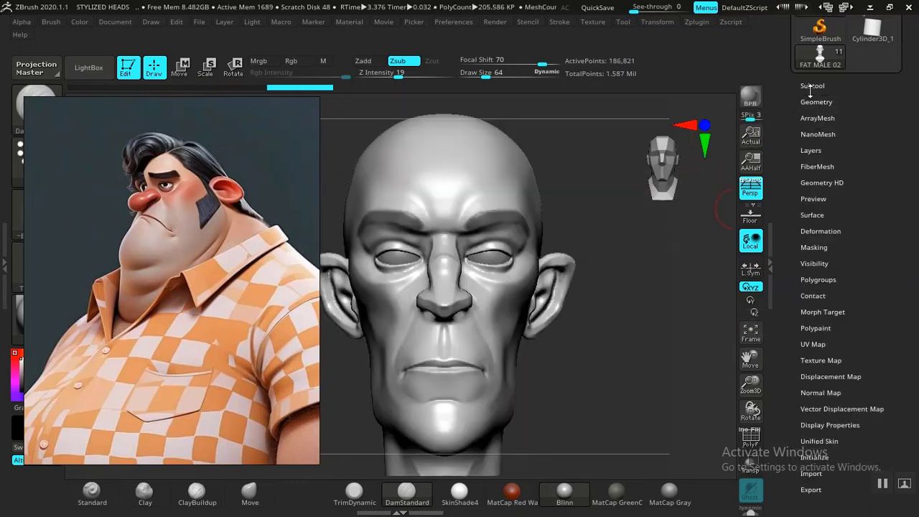
Step: Rename the PM3D_Sphere3D1 eyeballs subtool below FAT MALE 02 as EYE
{"action": "left_click", "coordinate": [812, 86]}
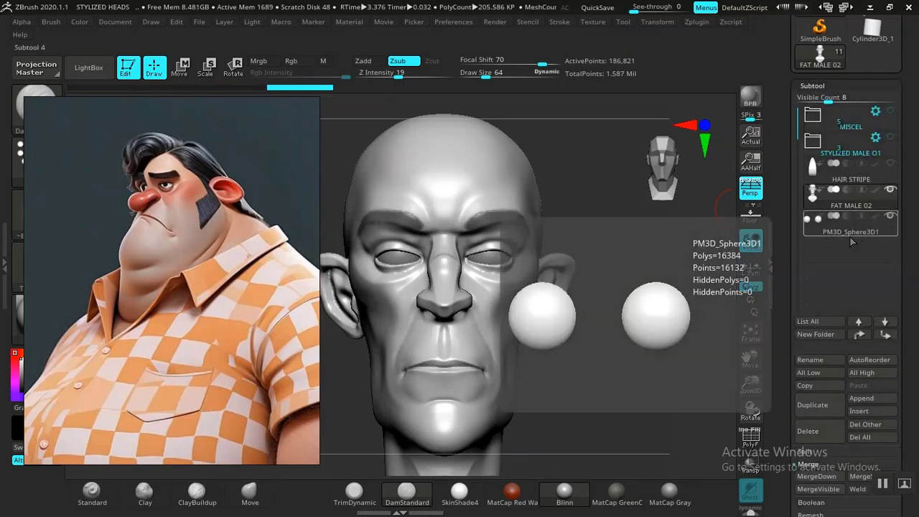
{"action": "left_click", "coordinate": [855, 230]}
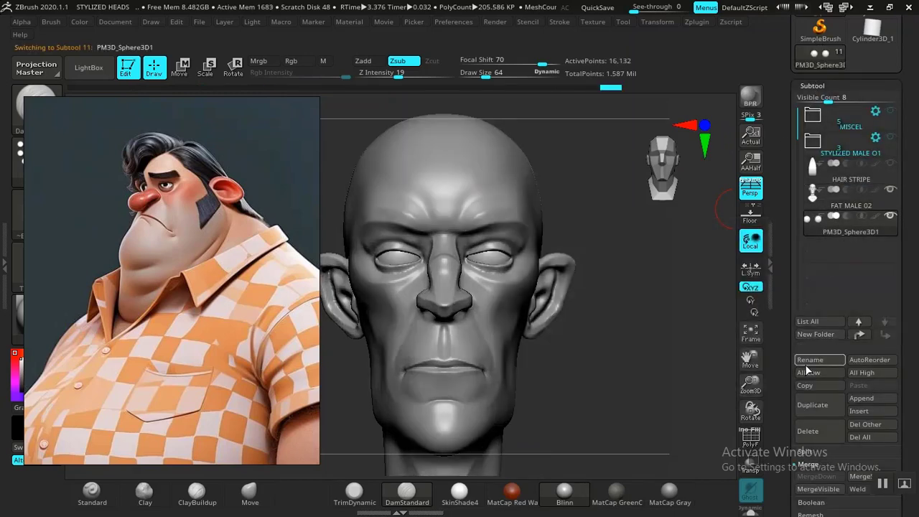
{"action": "left_click", "coordinate": [809, 360]}
{"action": "type", "text": "EYE"}
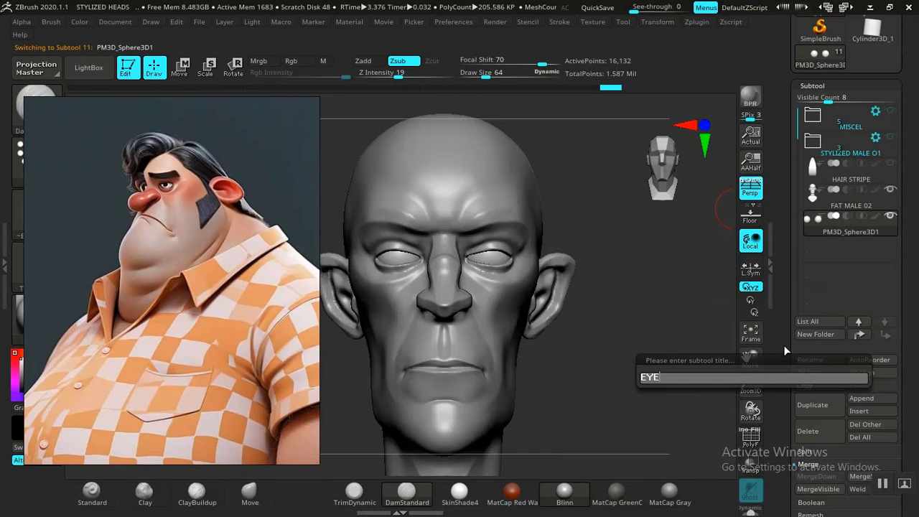
{"action": "key", "text": "Return"}
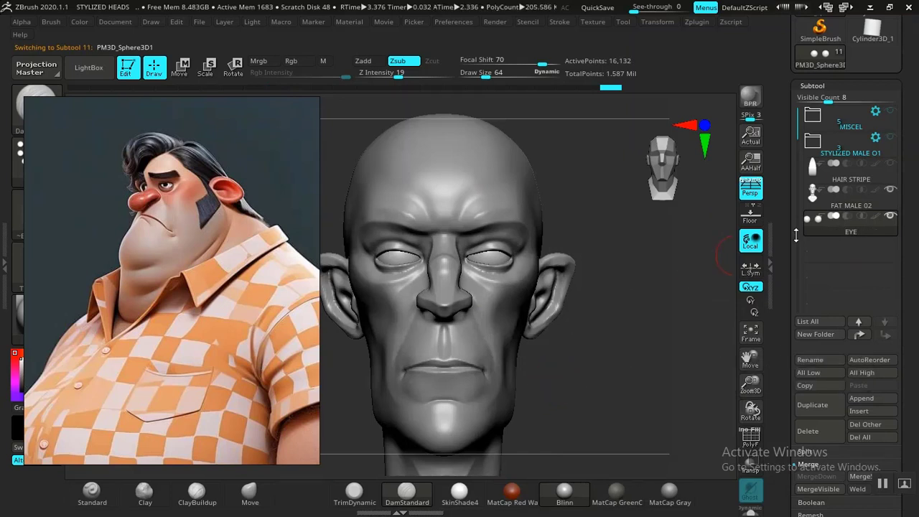
{"action": "mouse_move", "coordinate": [890, 221]}
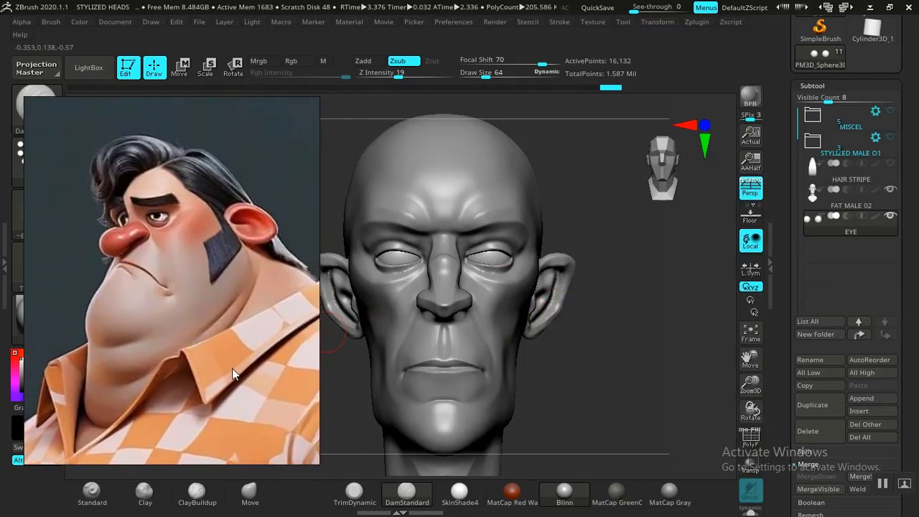
Step: Move the enlarged reference picture to the other side of the head and make FAT MALE 02 the active subtool
{"action": "left_click_drag", "start_coordinate": [232, 374], "coordinate": [835, 310]}
{"action": "mouse_move", "coordinate": [558, 342]}
{"action": "left_mouse_down"}
{"action": "mouse_move", "coordinate": [560, 349]}
{"action": "mouse_move", "coordinate": [496, 320]}
{"action": "left_mouse_up"}
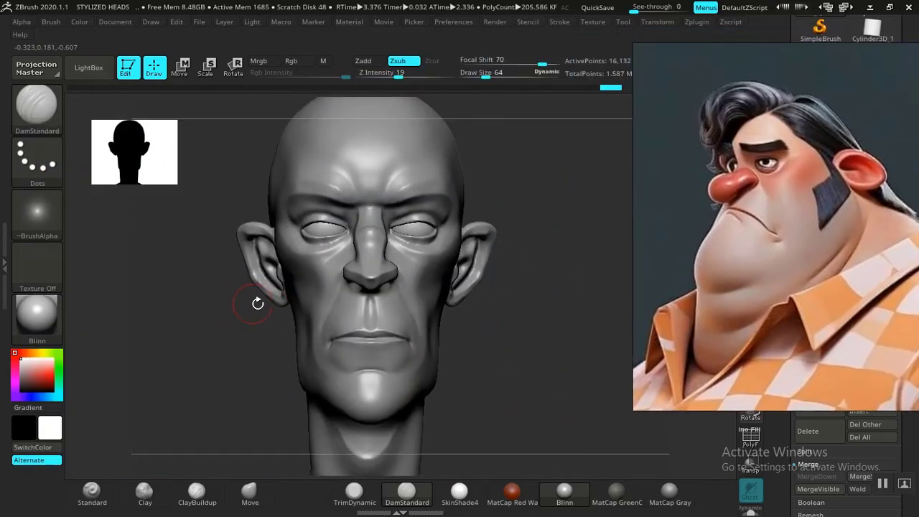
{"action": "left_click", "coordinate": [411, 325], "text": "alt"}
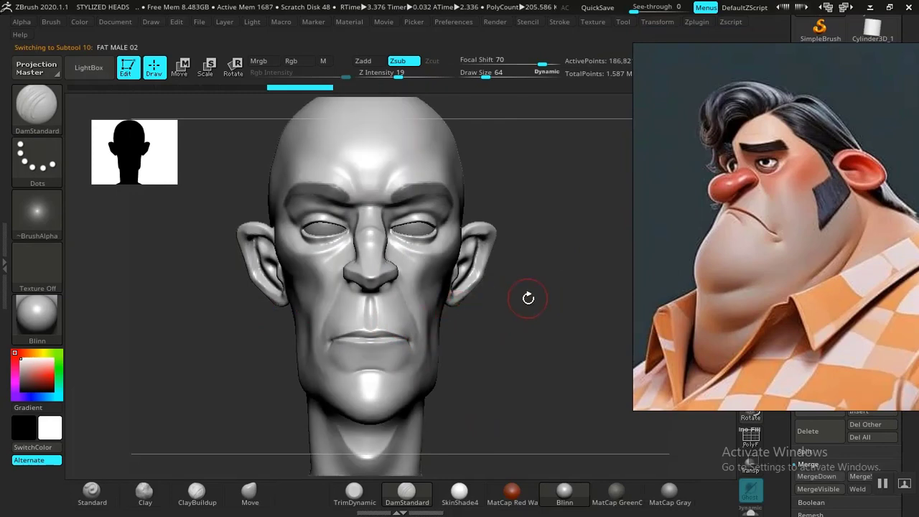
{"action": "left_click_drag", "start_coordinate": [505, 334], "coordinate": [610, 350]}
{"action": "left_click_drag", "start_coordinate": [527, 345], "coordinate": [560, 341], "text": "alt"}
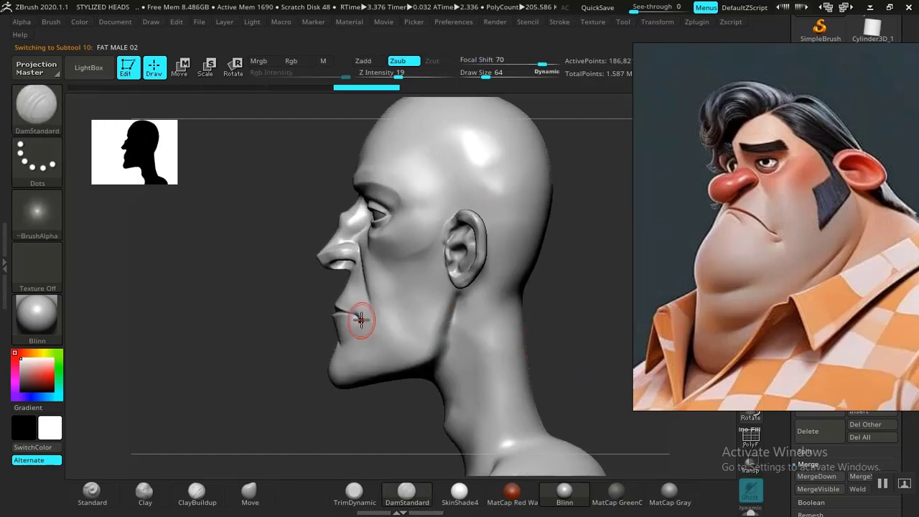
{"action": "left_click_drag", "start_coordinate": [244, 342], "coordinate": [242, 333]}
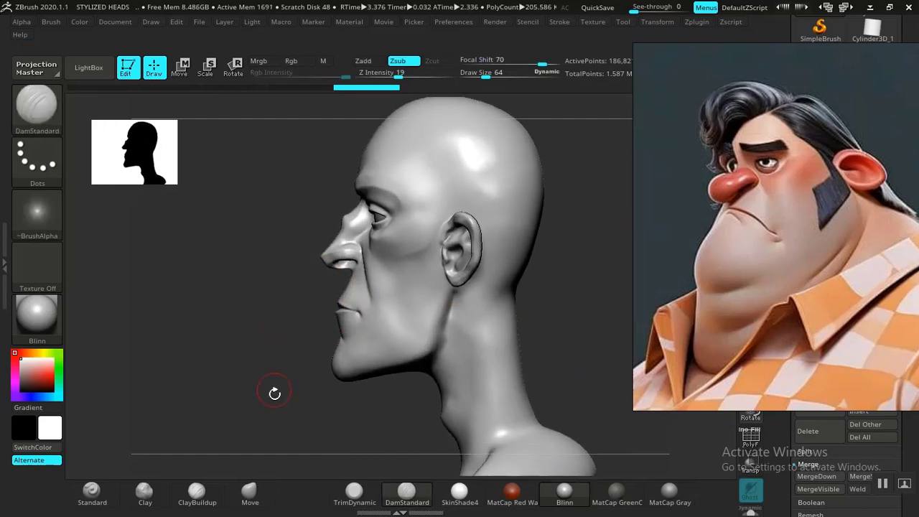
Step: Choose the Move brush with a draw size of 137 for shaping the head in profile
{"action": "left_click", "coordinate": [248, 494]}
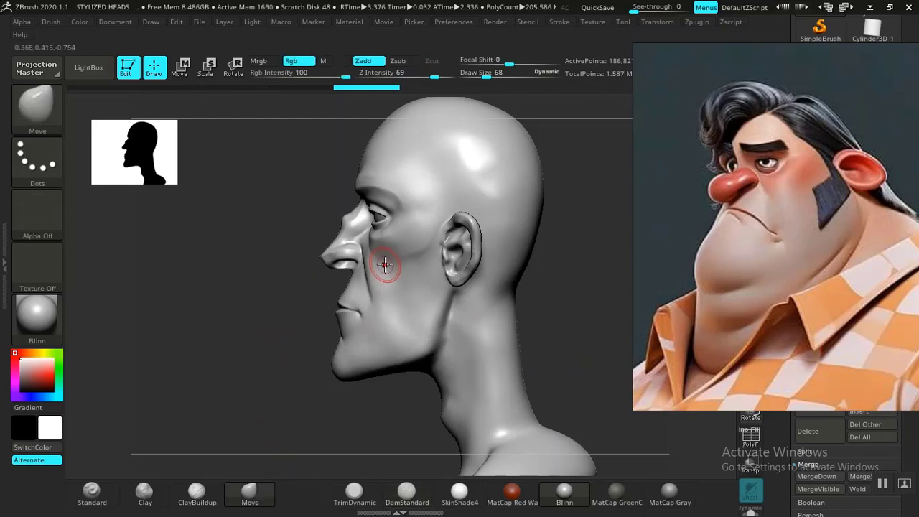
{"action": "key", "text": "bracketright"}
{"action": "key", "text": "bracketright"}
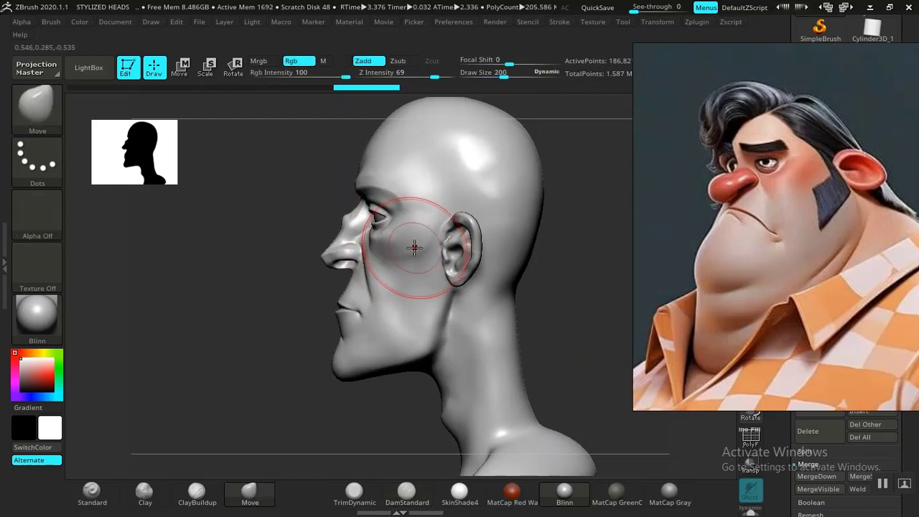
{"action": "left_click", "coordinate": [550, 74]}
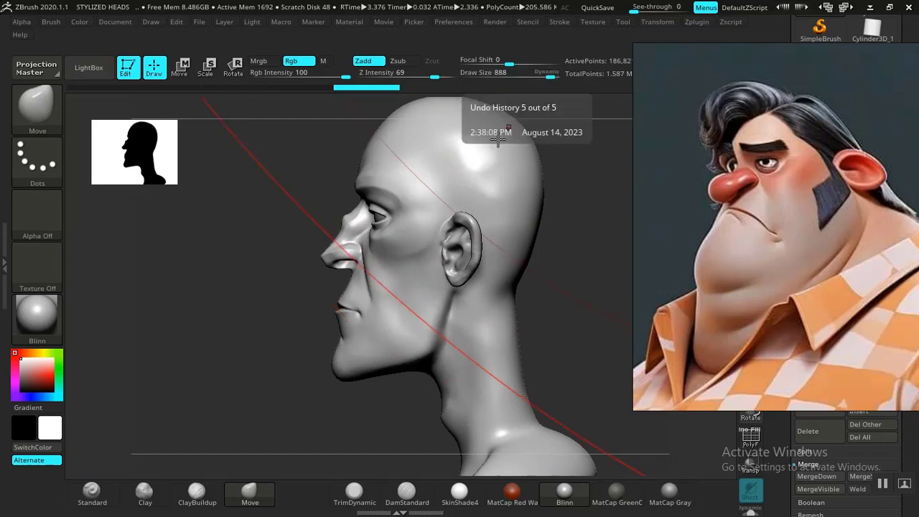
{"action": "left_click_drag", "start_coordinate": [402, 297], "coordinate": [349, 302]}
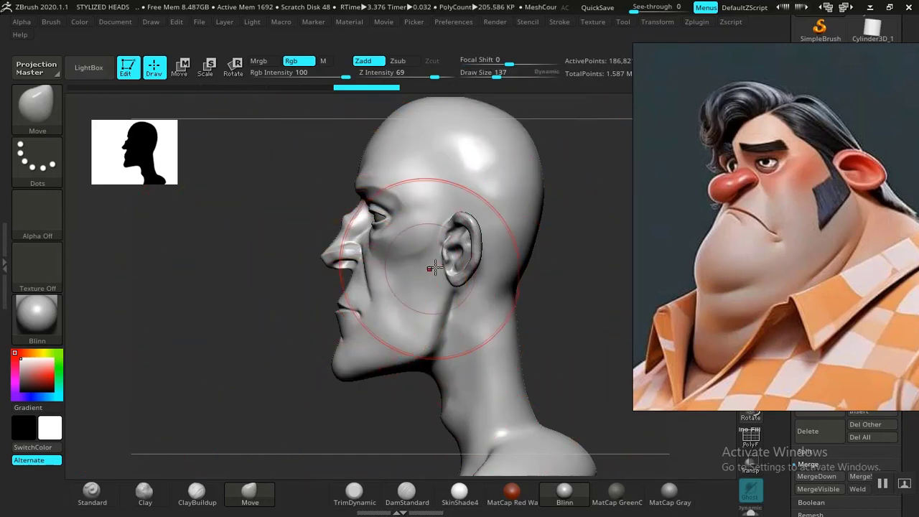
{"action": "mouse_move", "coordinate": [547, 283]}
{"action": "left_mouse_down"}
{"action": "mouse_move", "coordinate": [556, 288]}
{"action": "mouse_move", "coordinate": [565, 268]}
{"action": "mouse_move", "coordinate": [570, 292]}
{"action": "mouse_move", "coordinate": [568, 282]}
{"action": "mouse_move", "coordinate": [590, 285]}
{"action": "mouse_move", "coordinate": [550, 285]}
{"action": "mouse_move", "coordinate": [583, 280]}
{"action": "mouse_move", "coordinate": [380, 242]}
{"action": "mouse_move", "coordinate": [510, 302]}
{"action": "mouse_move", "coordinate": [580, 285]}
{"action": "mouse_move", "coordinate": [564, 300]}
{"action": "left_mouse_up"}
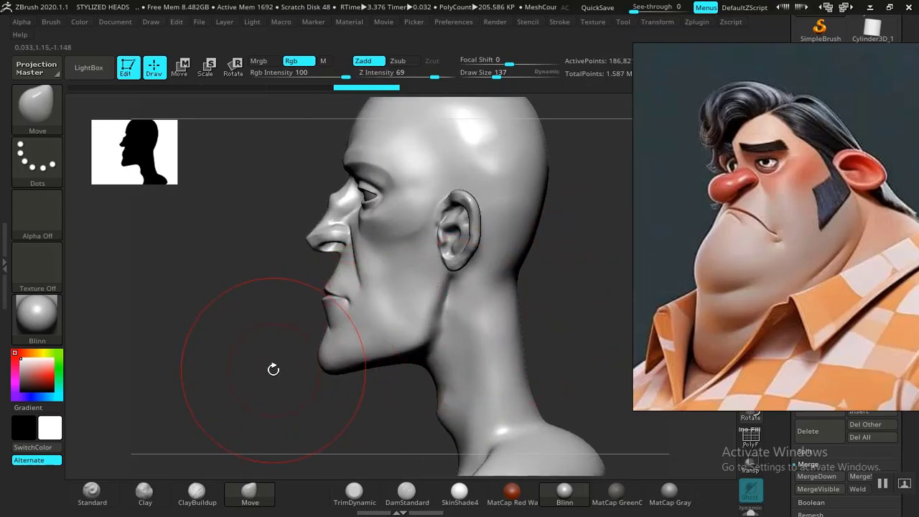
{"action": "left_click_drag", "start_coordinate": [273, 370], "coordinate": [293, 350], "text": "alt"}
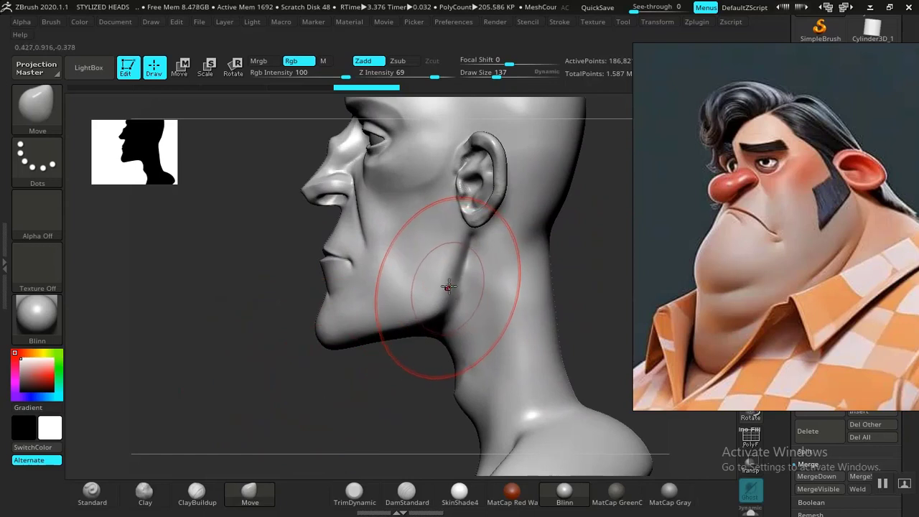
Step: Smooth the jawline between the ear and the chin, raising the Smooth brush's Z intensity to 100
{"action": "mouse_move", "coordinate": [448, 266]}
{"action": "left_mouse_down", "text": "shift"}
{"action": "mouse_move", "coordinate": [439, 297]}
{"action": "mouse_move", "coordinate": [436, 285]}
{"action": "left_mouse_up", "text": "shift"}
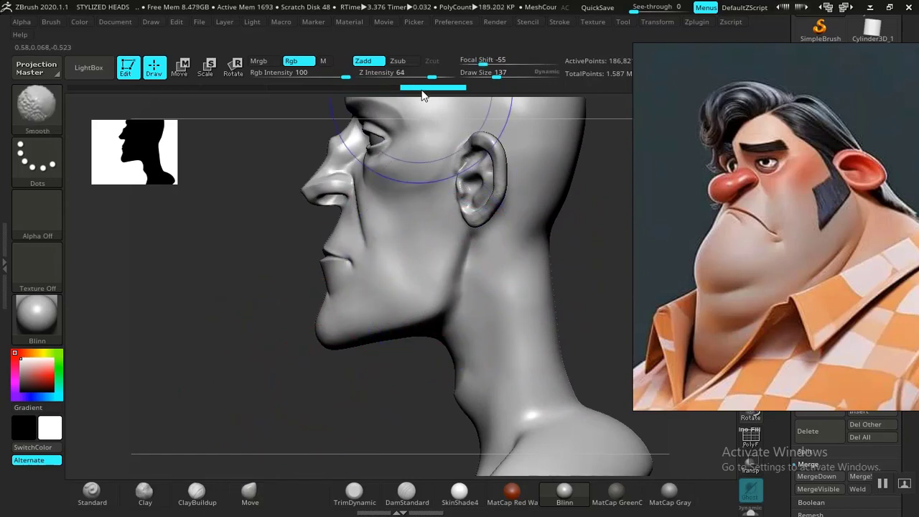
{"action": "left_click_drag", "start_coordinate": [429, 76], "coordinate": [445, 76]}
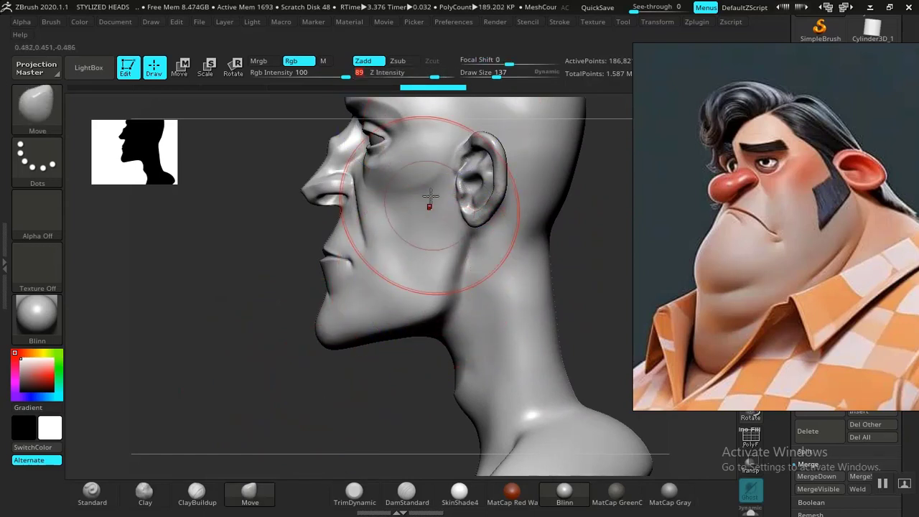
{"action": "left_click_drag", "start_coordinate": [442, 75], "coordinate": [454, 75]}
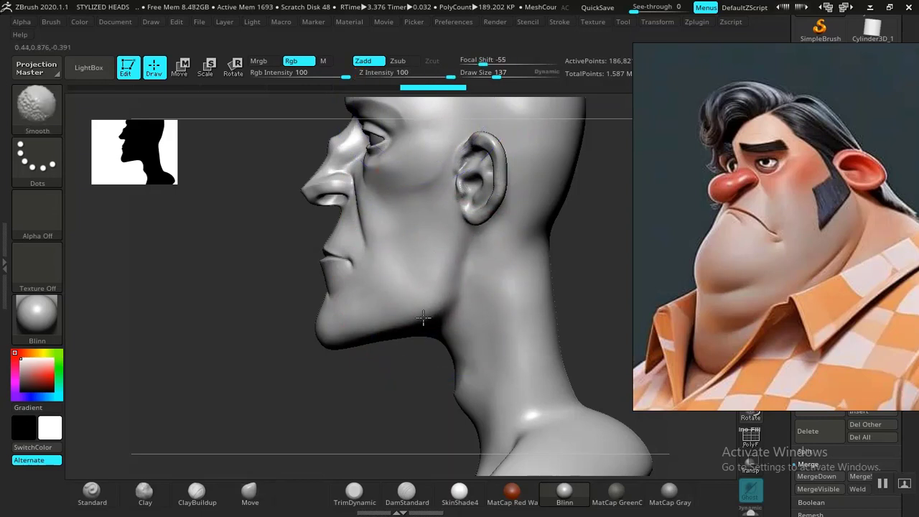
{"action": "mouse_move", "coordinate": [411, 315]}
{"action": "left_mouse_down", "text": "shift"}
{"action": "mouse_move", "coordinate": [392, 341]}
{"action": "mouse_move", "coordinate": [380, 327]}
{"action": "left_mouse_up", "text": "shift"}
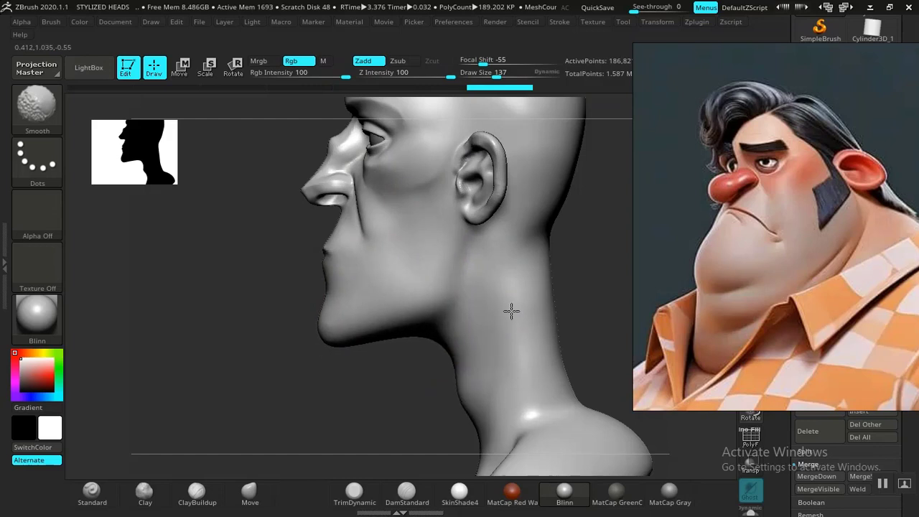
{"action": "left_click_drag", "start_coordinate": [419, 332], "coordinate": [412, 334], "text": "shift"}
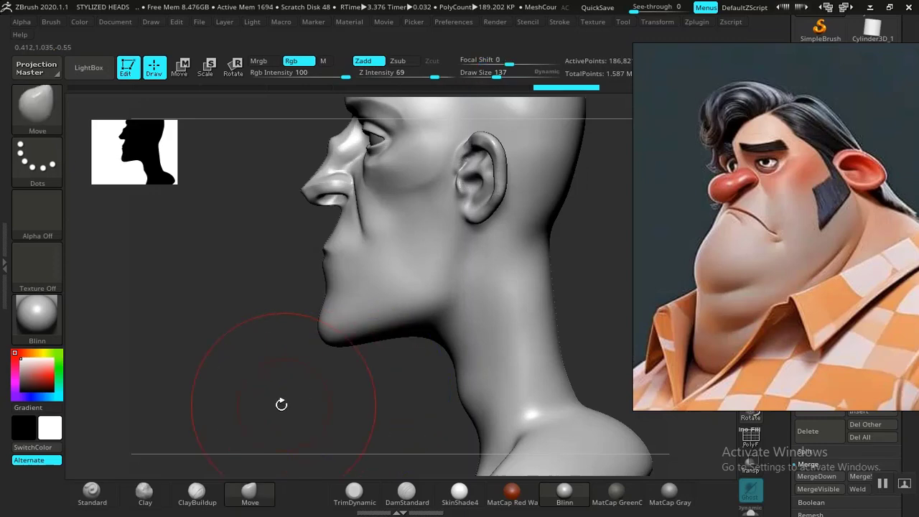
{"action": "left_click_drag", "start_coordinate": [281, 405], "coordinate": [349, 405]}
{"action": "key", "text": "ctrl+z"}
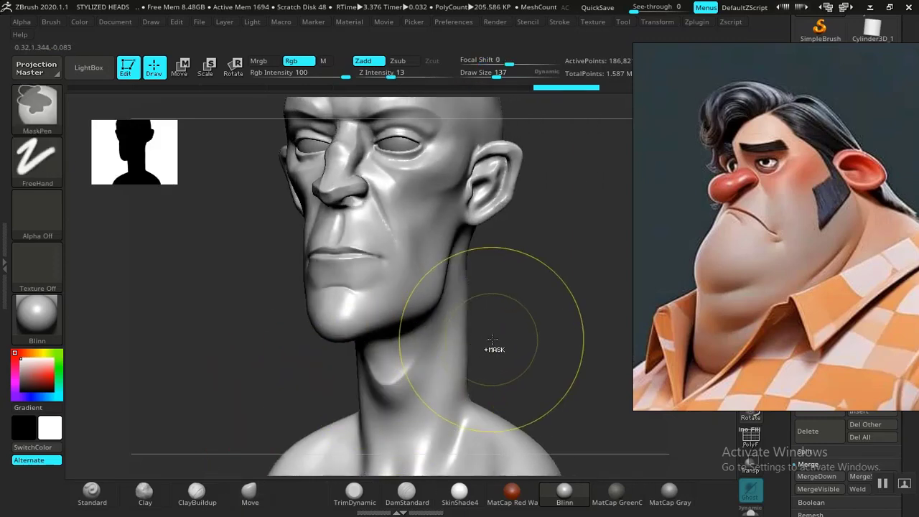
Step: Reduce the draw size to 77 and smooth the sharp jaw edge from below the ear along the underside of the jaw
{"action": "mouse_move", "coordinate": [571, 293]}
{"action": "left_mouse_down"}
{"action": "mouse_move", "coordinate": [598, 343]}
{"action": "mouse_move", "coordinate": [431, 277]}
{"action": "left_mouse_up"}
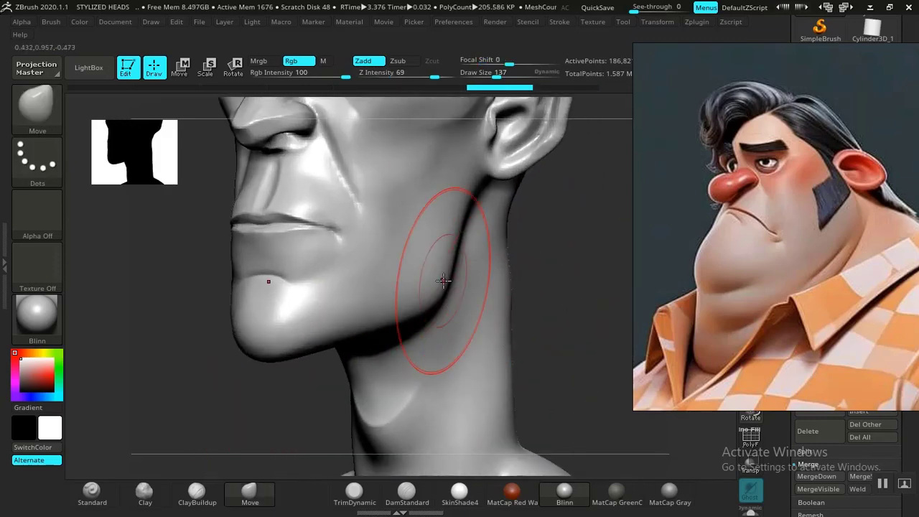
{"action": "key", "text": "bracketleft"}
{"action": "key", "text": "bracketleft"}
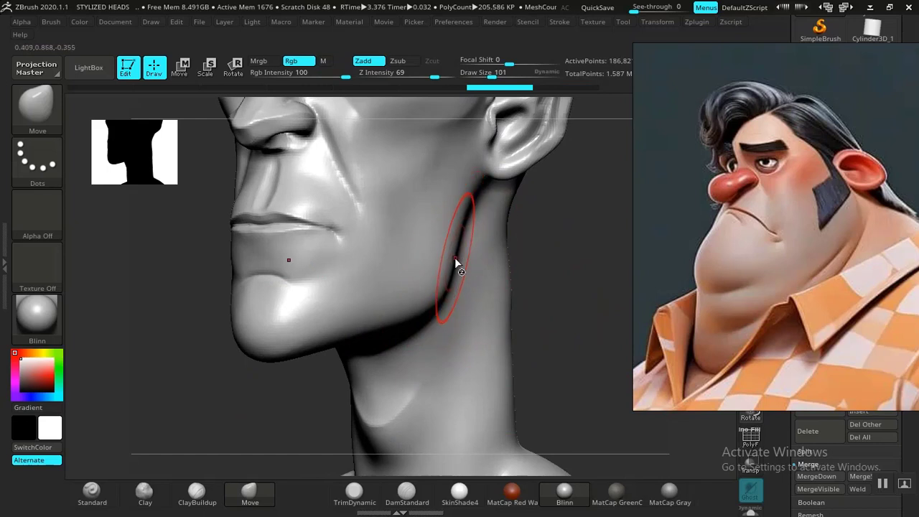
{"action": "left_click_drag", "start_coordinate": [563, 295], "coordinate": [530, 285]}
{"action": "left_click_drag", "start_coordinate": [476, 260], "coordinate": [471, 225], "text": "shift"}
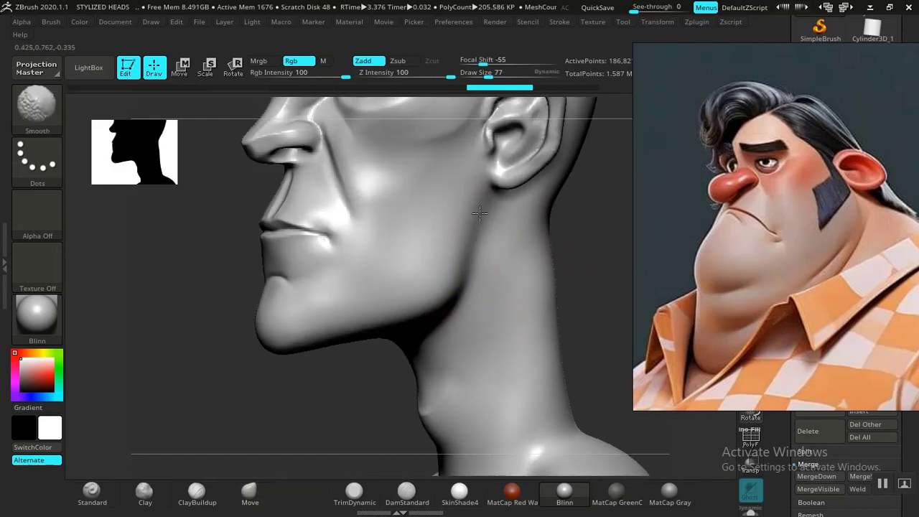
{"action": "left_click_drag", "start_coordinate": [453, 278], "coordinate": [376, 320], "text": "shift"}
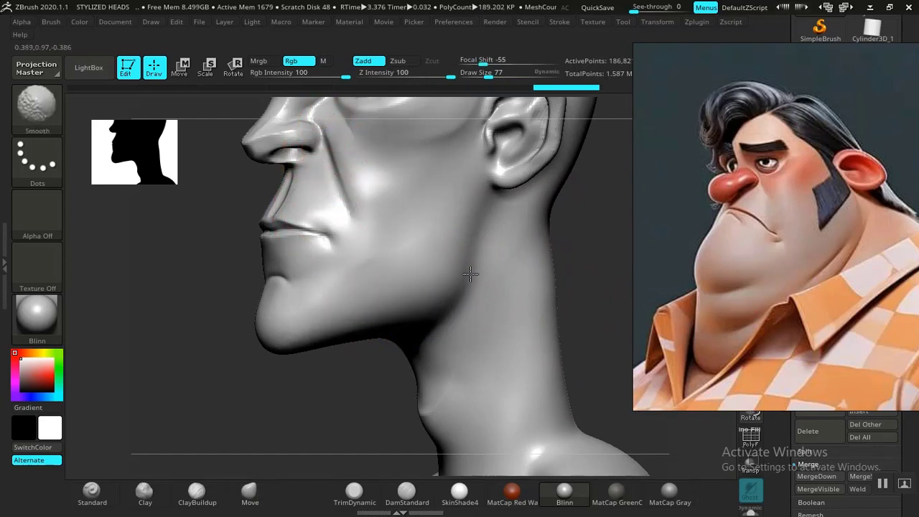
{"action": "mouse_move", "coordinate": [273, 381]}
{"action": "left_mouse_down"}
{"action": "mouse_move", "coordinate": [263, 386]}
{"action": "mouse_move", "coordinate": [299, 372]}
{"action": "left_mouse_up"}
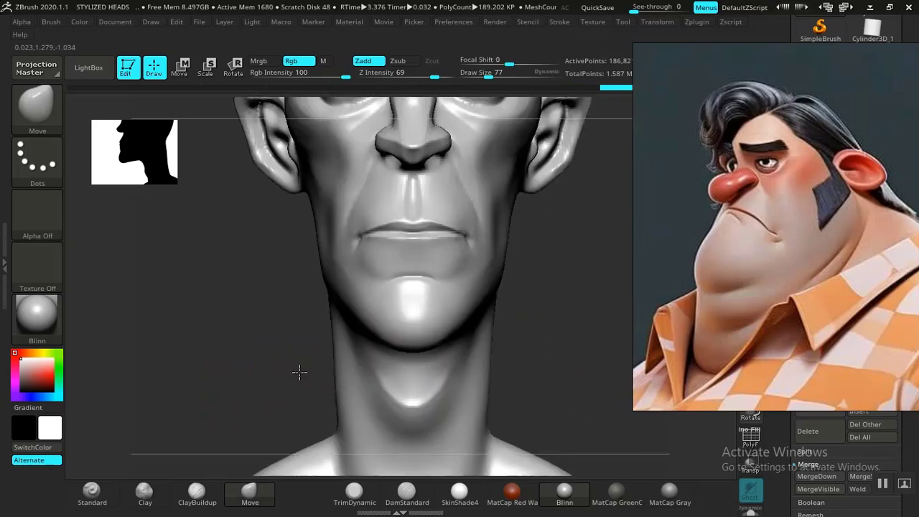
{"action": "left_click_drag", "start_coordinate": [577, 270], "coordinate": [447, 329]}
{"action": "left_click_drag", "start_coordinate": [309, 355], "coordinate": [298, 369], "text": "alt"}
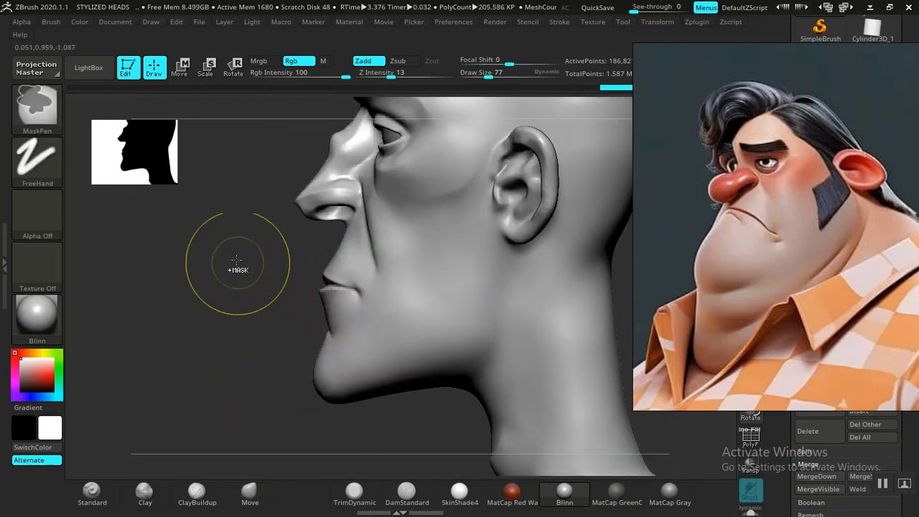
{"action": "left_click_drag", "start_coordinate": [231, 240], "coordinate": [487, 404], "text": "ctrl"}
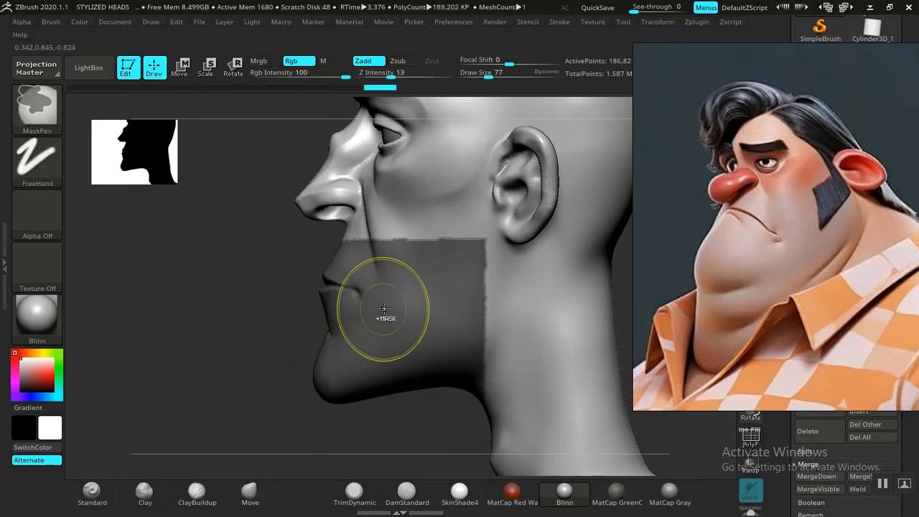
{"action": "left_click", "coordinate": [244, 333], "text": "ctrl"}
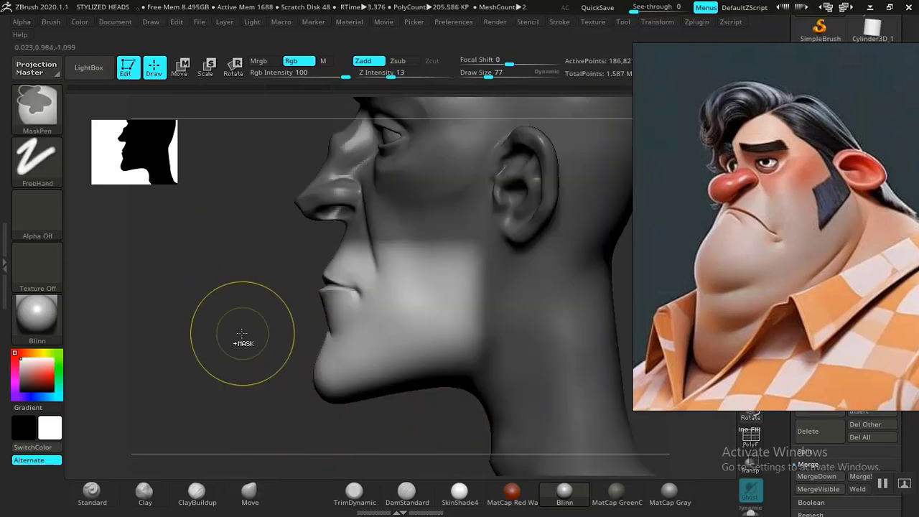
{"action": "left_click_drag", "start_coordinate": [208, 332], "coordinate": [257, 351], "text": "ctrl"}
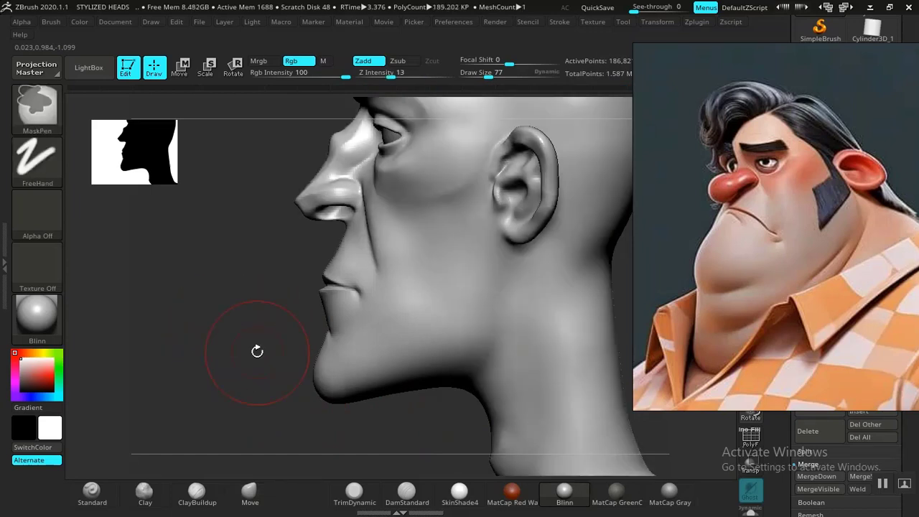
Step: Mask the lower face from the cheek and nose base down to the jaw with MaskLasso, and blur and invert the mask
{"action": "left_click", "coordinate": [36, 106]}
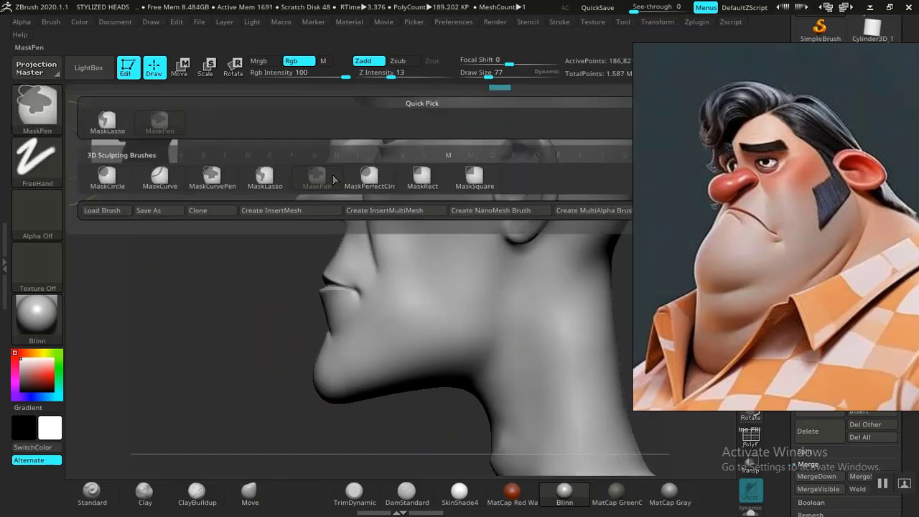
{"action": "left_click", "coordinate": [271, 186]}
{"action": "mouse_move", "coordinate": [201, 300]}
{"action": "left_mouse_down", "text": "ctrl"}
{"action": "mouse_move", "coordinate": [338, 444]}
{"action": "mouse_move", "coordinate": [453, 405]}
{"action": "mouse_move", "coordinate": [499, 365]}
{"action": "mouse_move", "coordinate": [515, 288]}
{"action": "mouse_move", "coordinate": [506, 248]}
{"action": "mouse_move", "coordinate": [477, 219]}
{"action": "mouse_move", "coordinate": [451, 206]}
{"action": "mouse_move", "coordinate": [381, 202]}
{"action": "mouse_move", "coordinate": [295, 216]}
{"action": "mouse_move", "coordinate": [234, 245]}
{"action": "mouse_move", "coordinate": [208, 287]}
{"action": "left_mouse_up", "text": "ctrl"}
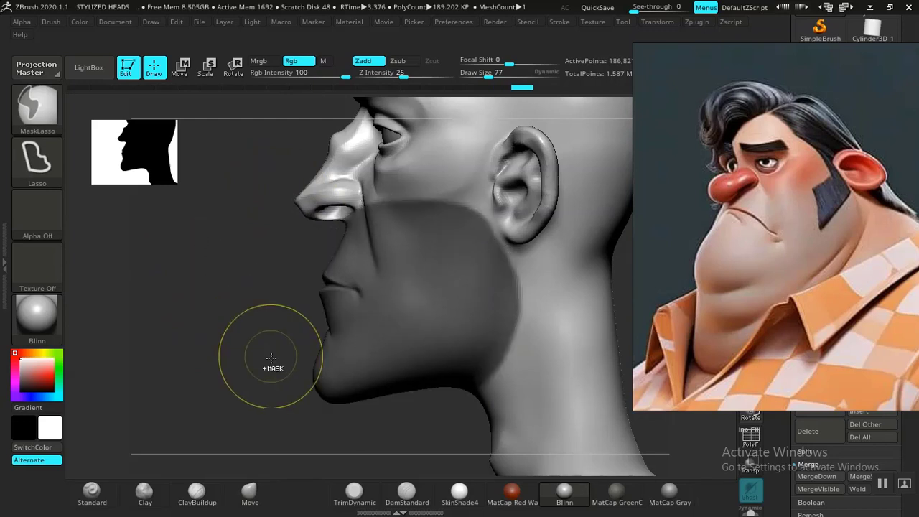
{"action": "left_click", "coordinate": [389, 297], "text": "ctrl"}
{"action": "left_click", "coordinate": [392, 299], "text": "ctrl"}
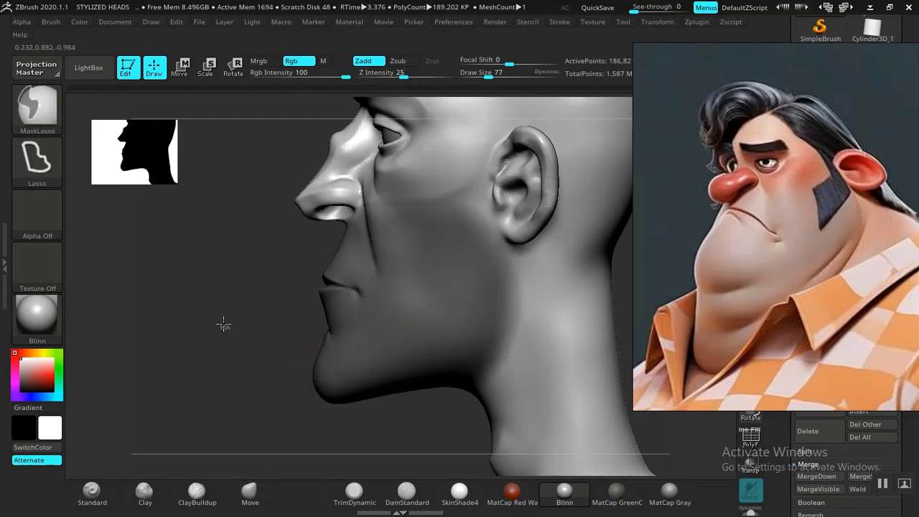
{"action": "left_click", "coordinate": [224, 325], "text": "ctrl"}
Step: Try to squash the unmasked lower face vertically with the scale gizmo placed at the mouth corner
{"action": "key", "text": "b"}
{"action": "key", "text": "m"}
{"action": "key", "text": "v"}
{"action": "key", "text": "e"}
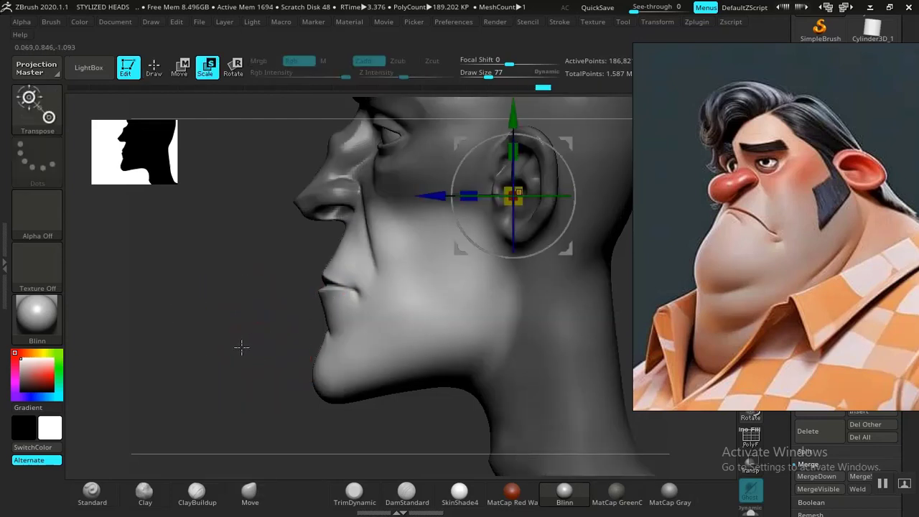
{"action": "left_click_drag", "start_coordinate": [240, 349], "coordinate": [461, 203]}
{"action": "left_click_drag", "start_coordinate": [243, 326], "coordinate": [209, 251], "text": "alt"}
{"action": "left_click_drag", "start_coordinate": [266, 316], "coordinate": [191, 462], "text": "alt"}
{"action": "left_click_drag", "start_coordinate": [487, 213], "coordinate": [415, 295], "text": "alt"}
{"action": "left_click_drag", "start_coordinate": [415, 295], "coordinate": [397, 310]}
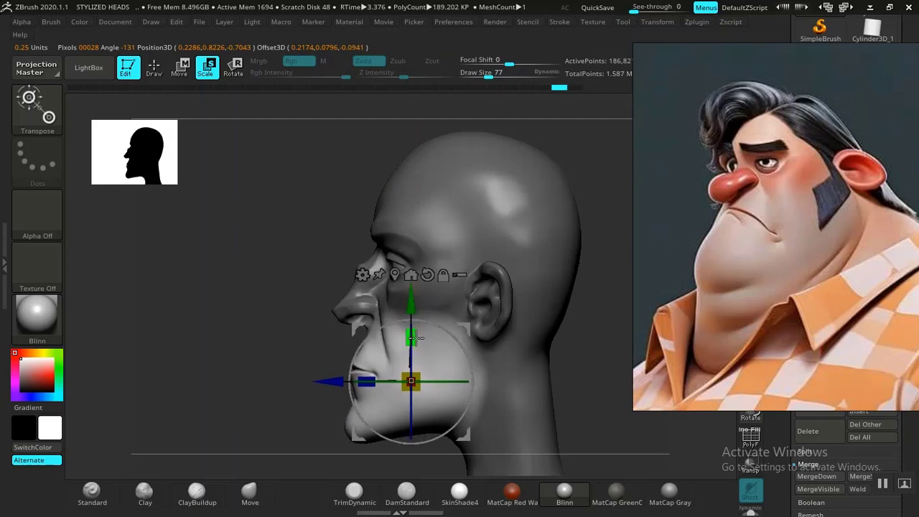
{"action": "key", "text": "ctrl+z"}
Step: Blur the mask further across the cheek and try to move the unmasked jaw upward with the gizmo
{"action": "left_click_drag", "start_coordinate": [306, 317], "coordinate": [296, 388], "text": "alt"}
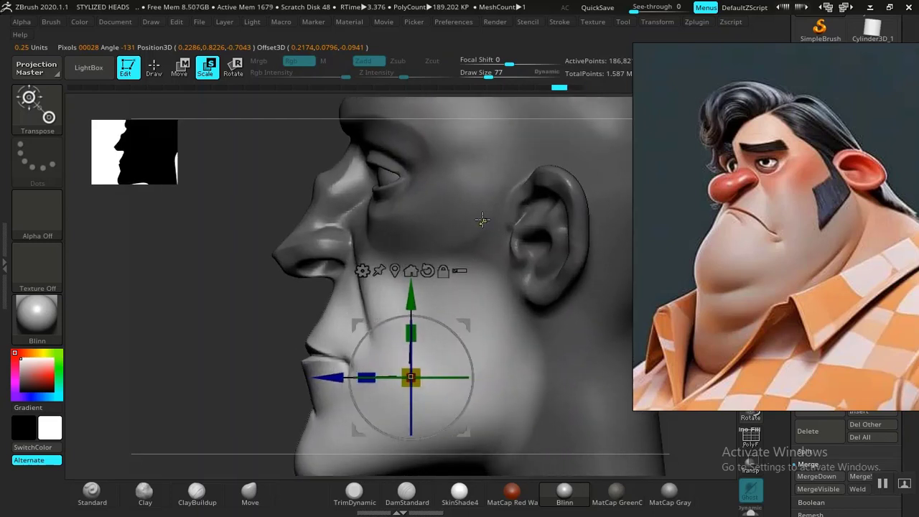
{"action": "left_click", "coordinate": [473, 215], "text": "ctrl"}
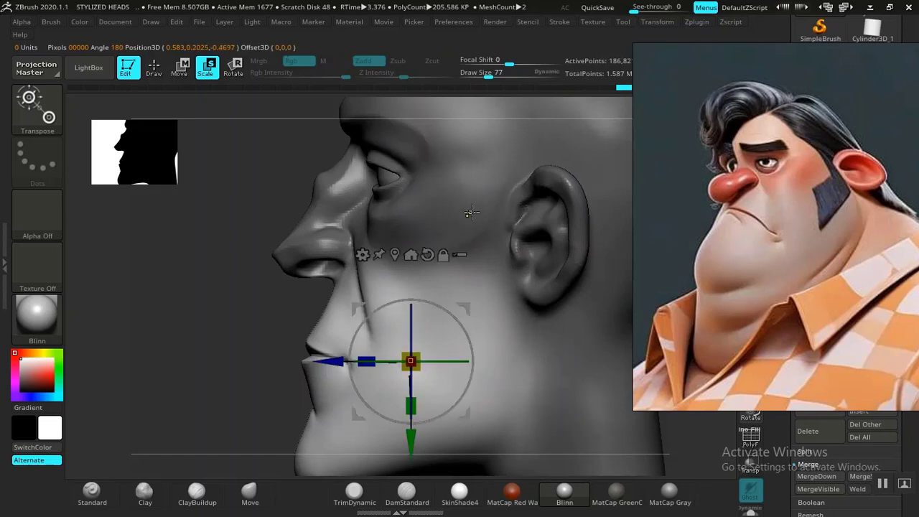
{"action": "key", "text": "ctrl+z"}
{"action": "left_click", "coordinate": [475, 213], "text": "ctrl"}
{"action": "left_click", "coordinate": [472, 214], "text": "ctrl"}
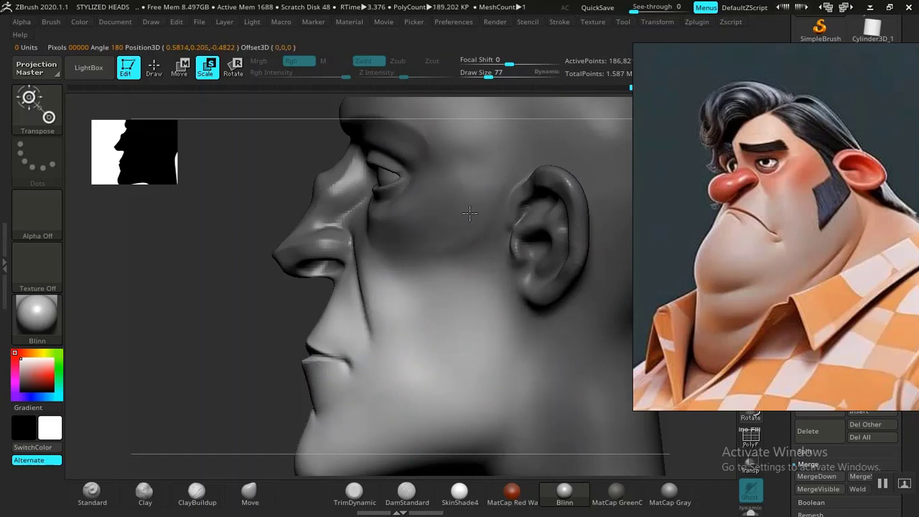
{"action": "left_click_drag", "start_coordinate": [311, 339], "coordinate": [312, 297], "text": "alt"}
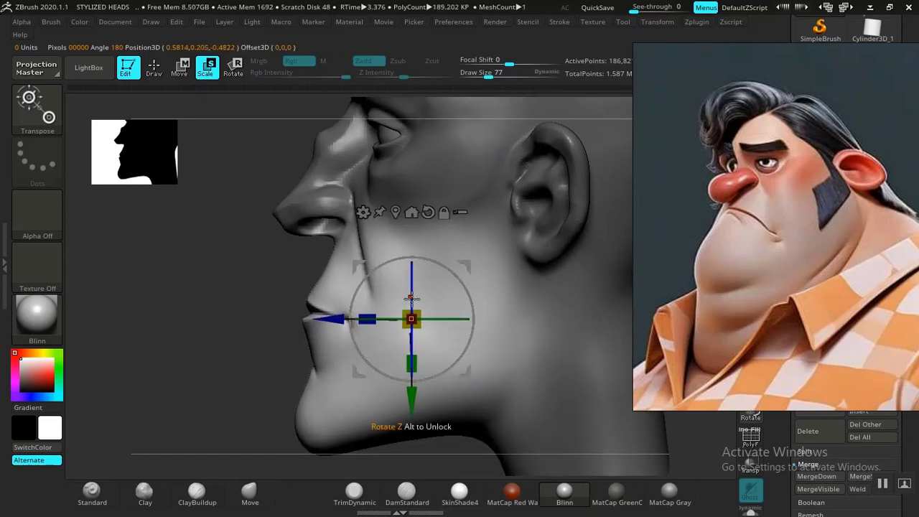
{"action": "left_click_drag", "start_coordinate": [412, 394], "coordinate": [416, 389], "text": "ctrl"}
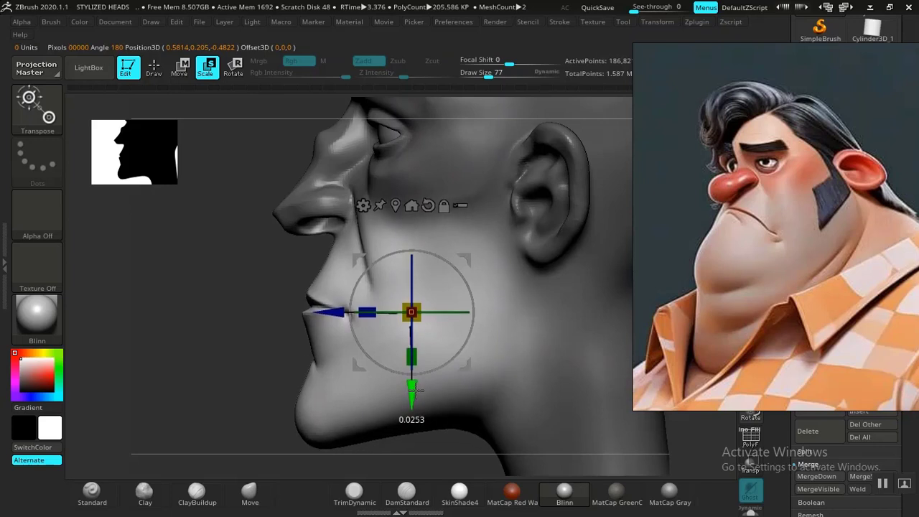
{"action": "key", "text": "q"}
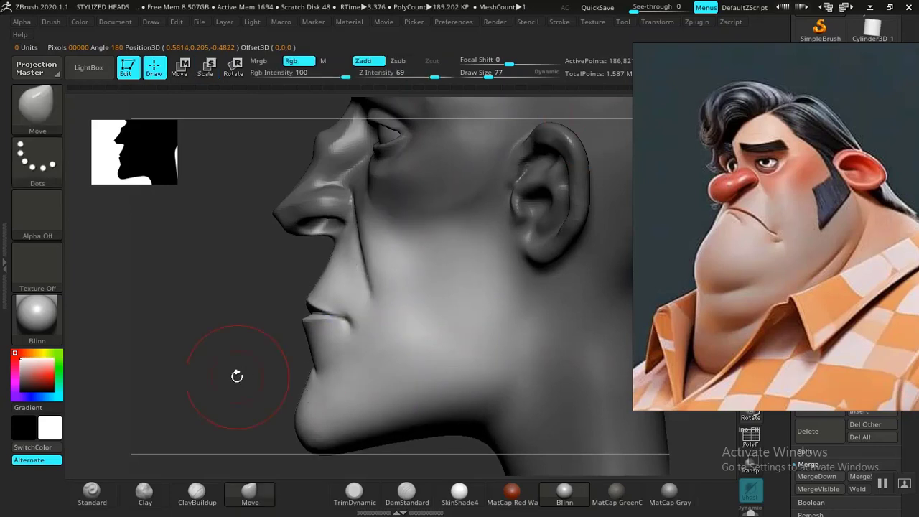
Step: Replace the mask with a lower lasso mask from just under the nose to the jaw, blurred and inverted
{"action": "mouse_move", "coordinate": [185, 336]}
{"action": "left_mouse_down", "text": "ctrl"}
{"action": "mouse_move", "coordinate": [197, 318]}
{"action": "mouse_move", "coordinate": [239, 396]}
{"action": "mouse_move", "coordinate": [374, 427]}
{"action": "mouse_move", "coordinate": [434, 411]}
{"action": "mouse_move", "coordinate": [494, 374]}
{"action": "mouse_move", "coordinate": [502, 322]}
{"action": "mouse_move", "coordinate": [475, 276]}
{"action": "mouse_move", "coordinate": [380, 260]}
{"action": "left_mouse_up", "text": "ctrl"}
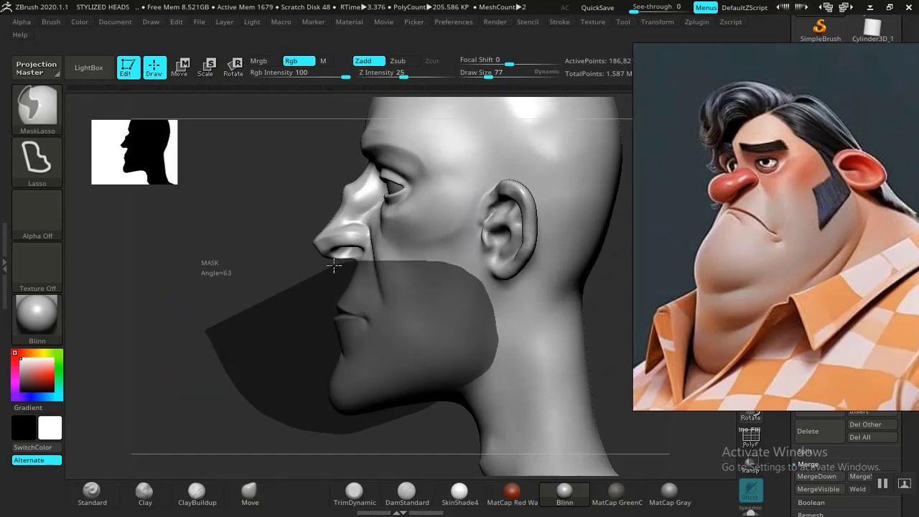
{"action": "mouse_move", "coordinate": [307, 285]}
{"action": "left_mouse_down", "text": "ctrl"}
{"action": "mouse_move", "coordinate": [301, 311]}
{"action": "mouse_move", "coordinate": [249, 293]}
{"action": "left_mouse_up", "text": "ctrl"}
{"action": "mouse_move", "coordinate": [256, 316]}
{"action": "left_mouse_down", "text": "ctrl"}
{"action": "mouse_move", "coordinate": [277, 419]}
{"action": "mouse_move", "coordinate": [441, 428]}
{"action": "mouse_move", "coordinate": [481, 398]}
{"action": "mouse_move", "coordinate": [503, 326]}
{"action": "mouse_move", "coordinate": [442, 282]}
{"action": "left_mouse_up", "text": "ctrl"}
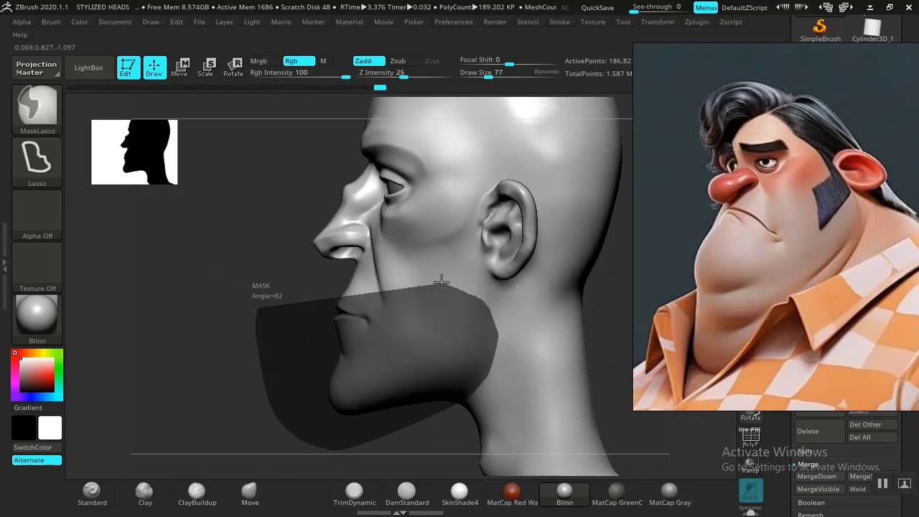
{"action": "left_click_drag", "start_coordinate": [388, 273], "coordinate": [287, 293], "text": "ctrl"}
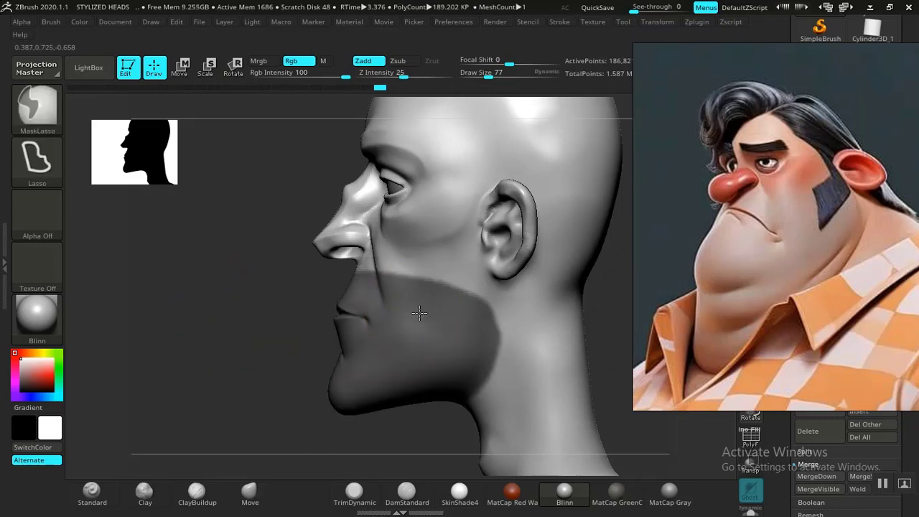
{"action": "left_click", "coordinate": [415, 315], "text": "ctrl"}
{"action": "left_click", "coordinate": [412, 317], "text": "ctrl"}
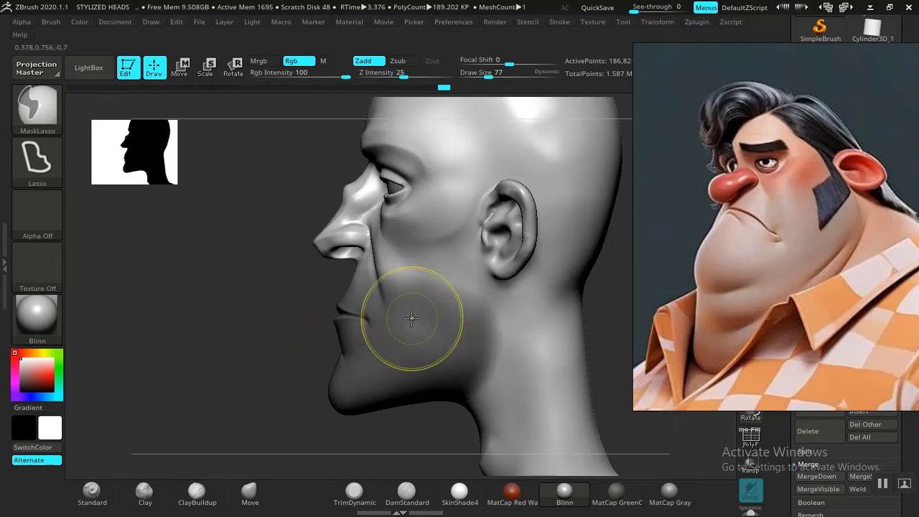
{"action": "left_click", "coordinate": [267, 338], "text": "ctrl"}
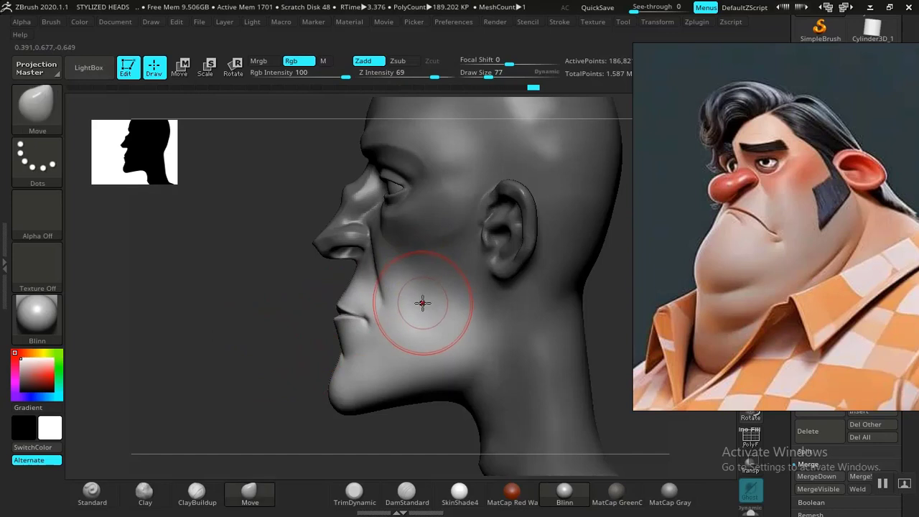
Step: Move the unmasked mouth and jaw up toward the nose to shorten the lower face, and clear the mask
{"action": "key", "text": "w"}
{"action": "left_click_drag", "start_coordinate": [412, 400], "coordinate": [414, 388]}
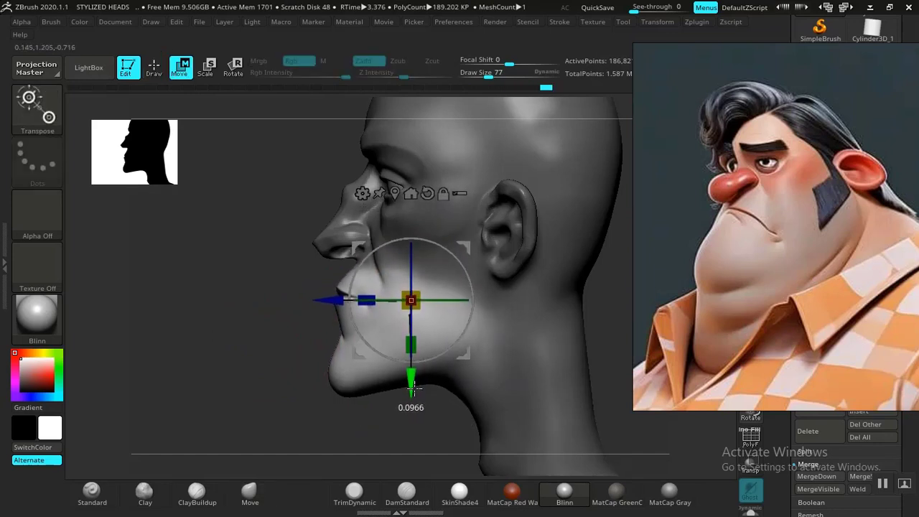
{"action": "left_click_drag", "start_coordinate": [264, 367], "coordinate": [311, 413], "text": "alt"}
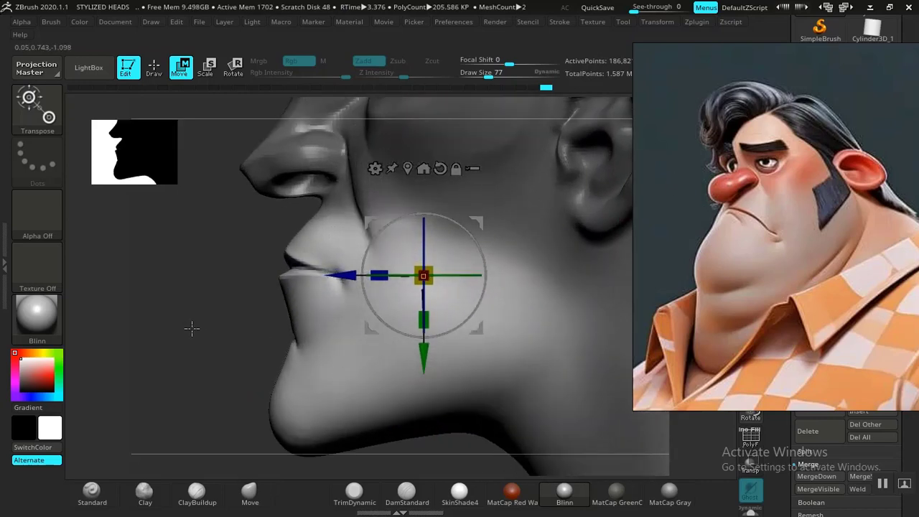
{"action": "left_click_drag", "start_coordinate": [191, 328], "coordinate": [280, 359]}
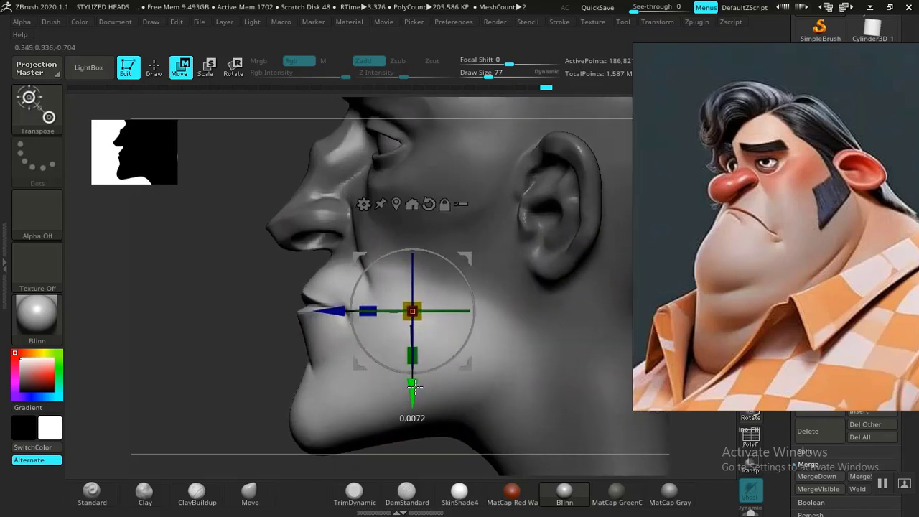
{"action": "left_click_drag", "start_coordinate": [205, 334], "coordinate": [231, 382]}
{"action": "key", "text": "q"}
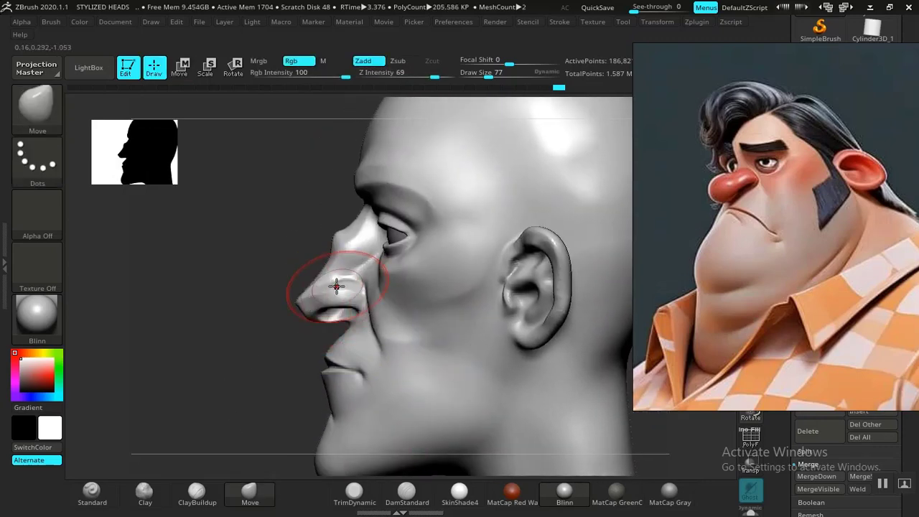
Step: Smooth the cheek below the cheekbone and the area between the nose fold and the upper lip
{"action": "left_click_drag", "start_coordinate": [247, 340], "coordinate": [266, 382]}
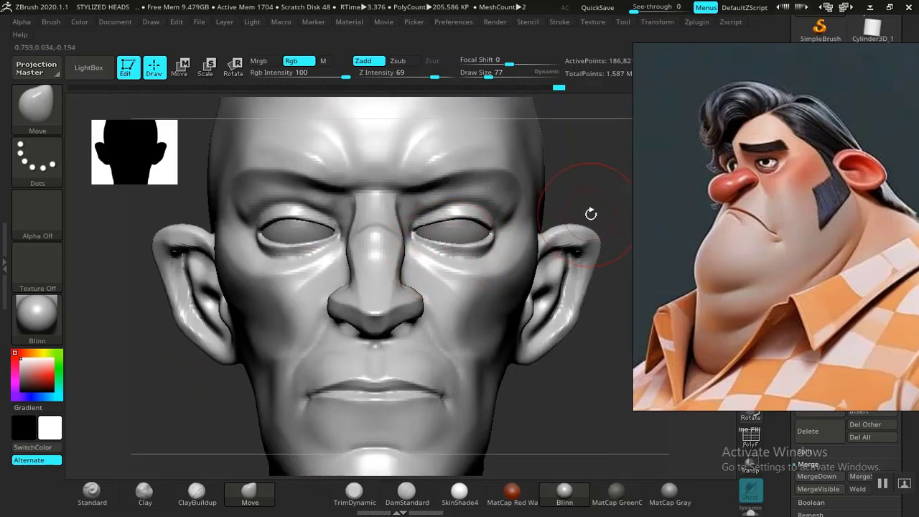
{"action": "mouse_move", "coordinate": [594, 206]}
{"action": "left_mouse_down"}
{"action": "mouse_move", "coordinate": [584, 203]}
{"action": "mouse_move", "coordinate": [574, 242]}
{"action": "mouse_move", "coordinate": [591, 239]}
{"action": "mouse_move", "coordinate": [541, 252]}
{"action": "mouse_move", "coordinate": [449, 329]}
{"action": "left_mouse_up"}
{"action": "key", "text": "shift"}
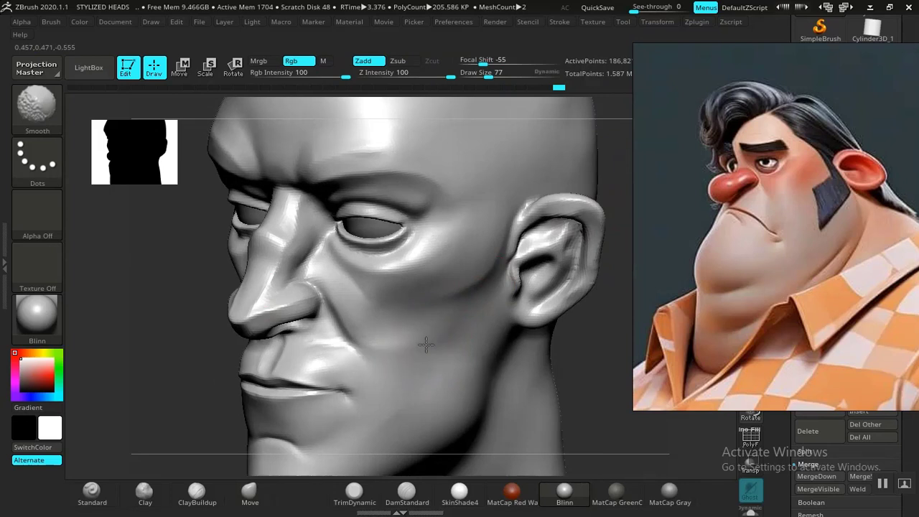
{"action": "left_click_drag", "start_coordinate": [473, 325], "coordinate": [459, 329], "text": "shift"}
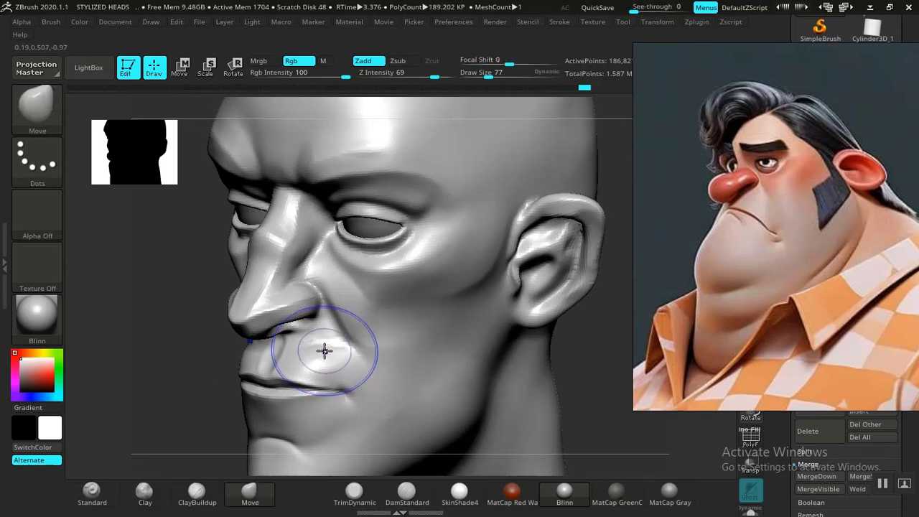
{"action": "left_click_drag", "start_coordinate": [323, 351], "coordinate": [327, 343], "text": "shift"}
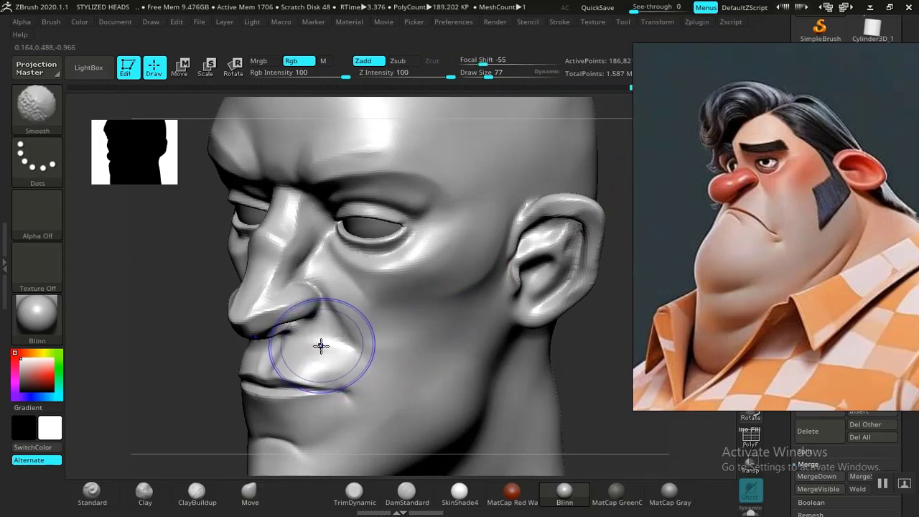
{"action": "left_click_drag", "start_coordinate": [600, 331], "coordinate": [566, 324], "text": "shift"}
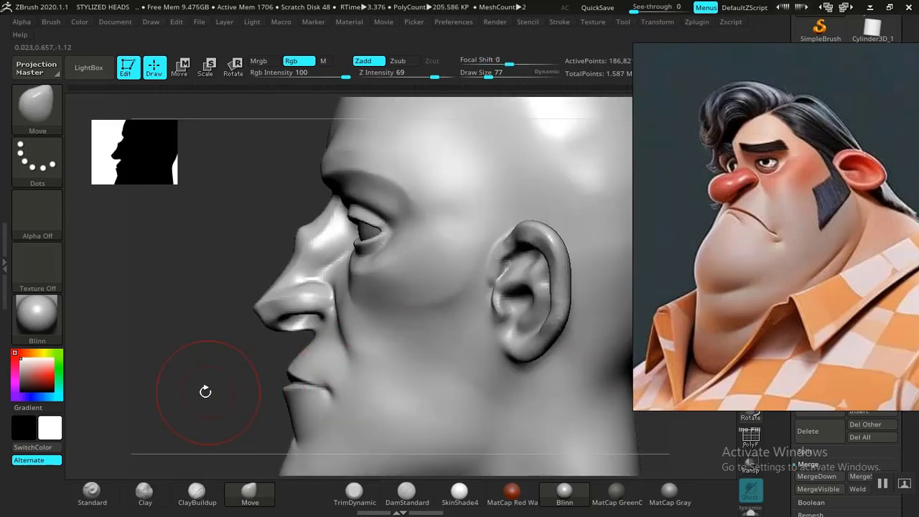
Step: Enlarge the Move brush to a draw size of 201 and push the protruding lips back in profile
{"action": "left_click_drag", "start_coordinate": [234, 351], "coordinate": [289, 229], "text": "alt"}
{"action": "mouse_move", "coordinate": [256, 365]}
{"action": "left_mouse_down"}
{"action": "mouse_move", "coordinate": [305, 336]}
{"action": "mouse_move", "coordinate": [311, 379]}
{"action": "left_mouse_up"}
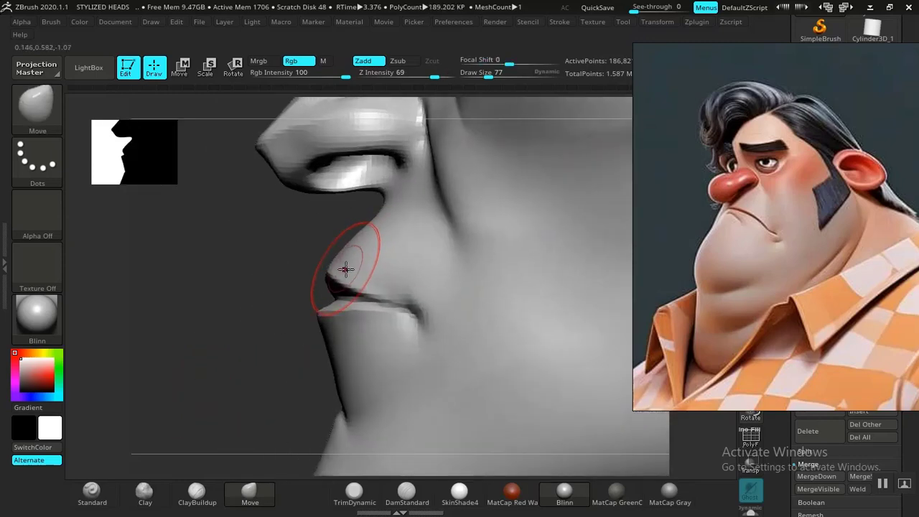
{"action": "key", "text": "bracketright"}
{"action": "key", "text": "bracketright"}
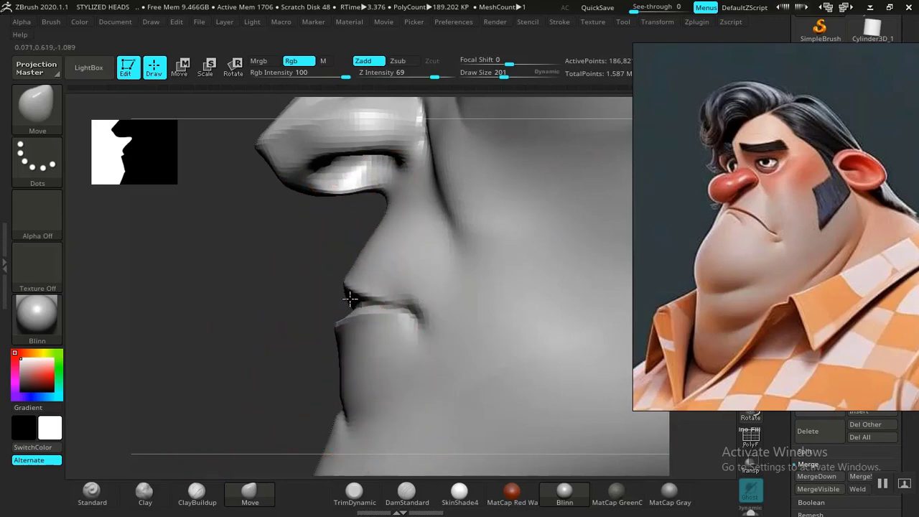
{"action": "left_click_drag", "start_coordinate": [350, 298], "coordinate": [353, 296]}
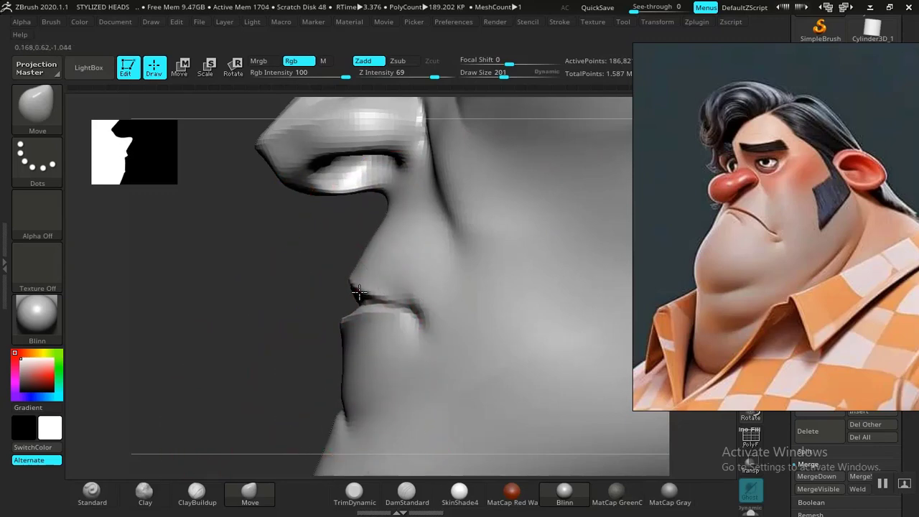
{"action": "left_click_drag", "start_coordinate": [237, 303], "coordinate": [349, 328]}
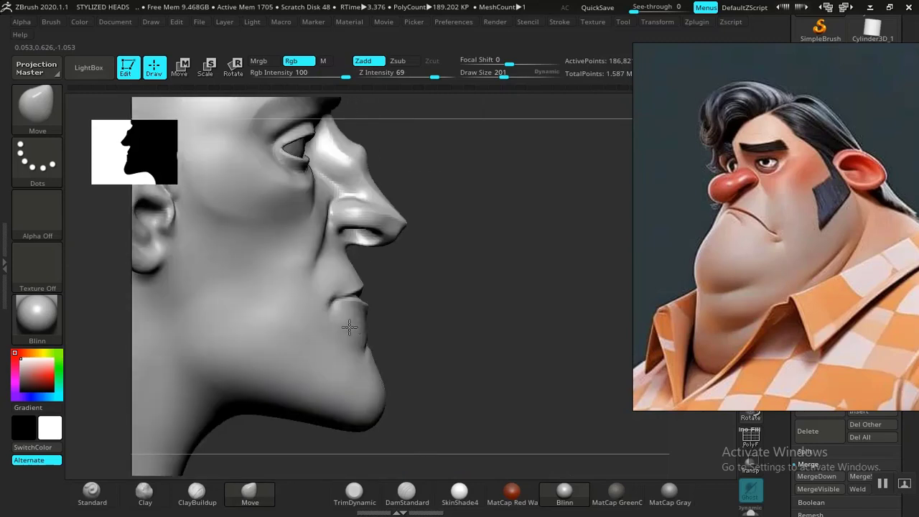
{"action": "mouse_move", "coordinate": [441, 297]}
{"action": "left_mouse_down", "text": "alt"}
{"action": "mouse_move", "coordinate": [507, 321]}
{"action": "mouse_move", "coordinate": [406, 322]}
{"action": "mouse_move", "coordinate": [431, 380]}
{"action": "mouse_move", "coordinate": [424, 376]}
{"action": "left_mouse_up", "text": "alt"}
{"action": "left_click_drag", "start_coordinate": [392, 292], "coordinate": [384, 306]}
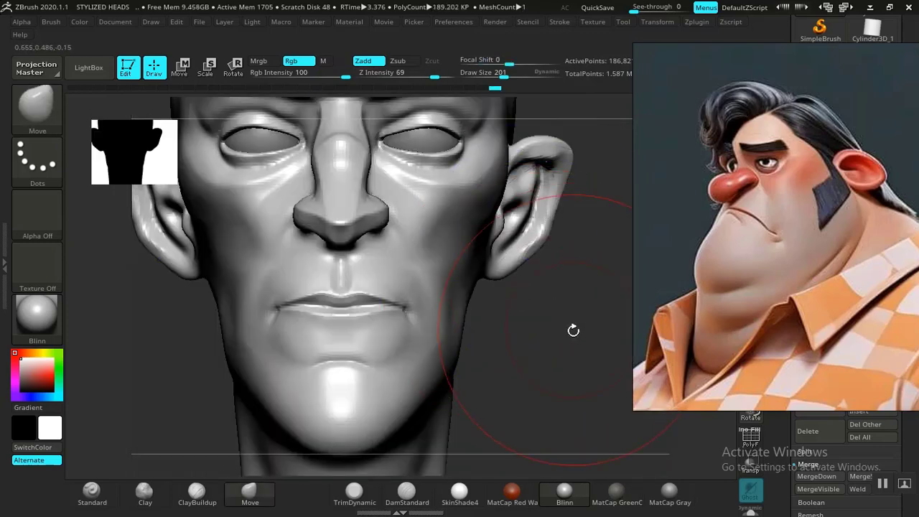
Step: Reduce the draw size to 77 and smooth away the bump on the nose bridge and the hard edges around the tip
{"action": "left_click_drag", "start_coordinate": [575, 328], "coordinate": [308, 349]}
{"action": "left_click_drag", "start_coordinate": [267, 328], "coordinate": [359, 287], "text": "alt"}
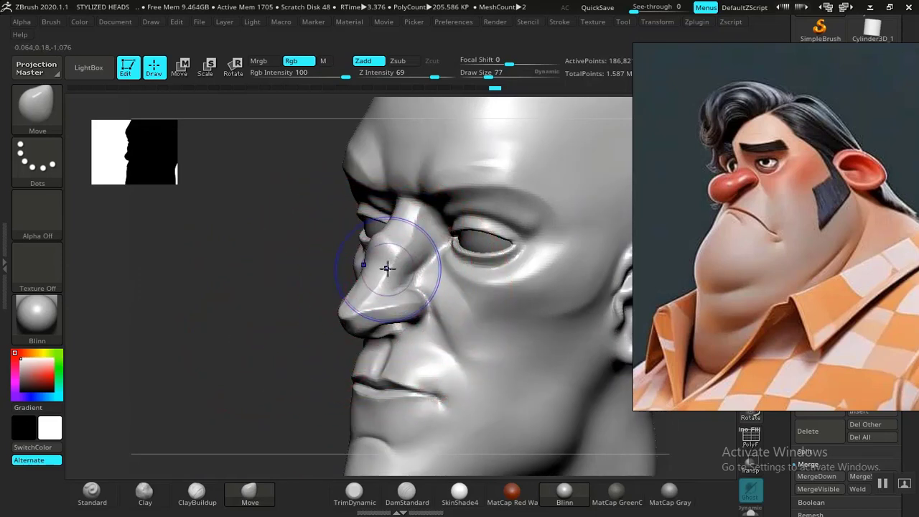
{"action": "left_click_drag", "start_coordinate": [387, 268], "coordinate": [401, 249], "text": "shift"}
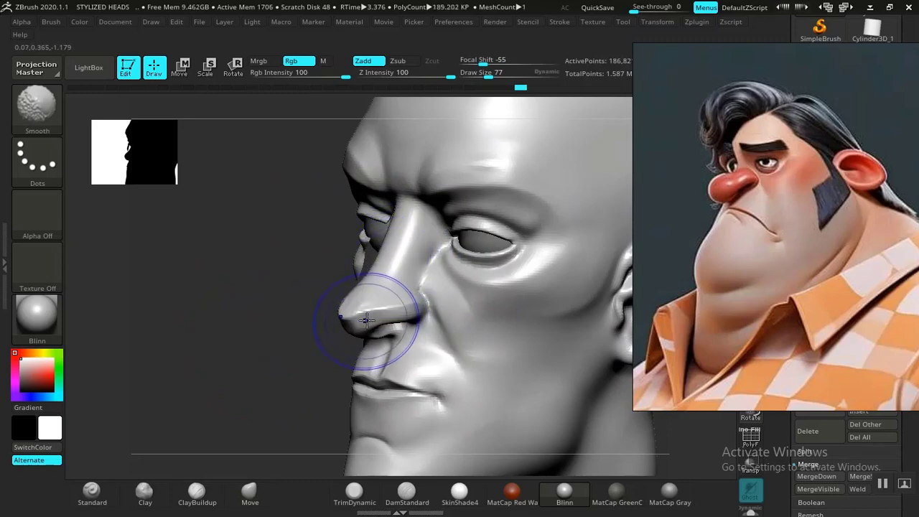
{"action": "mouse_move", "coordinate": [279, 333]}
{"action": "left_mouse_down"}
{"action": "mouse_move", "coordinate": [318, 323]}
{"action": "mouse_move", "coordinate": [264, 348]}
{"action": "mouse_move", "coordinate": [270, 373]}
{"action": "left_mouse_up"}
{"action": "left_click_drag", "start_coordinate": [406, 340], "coordinate": [380, 345], "text": "shift"}
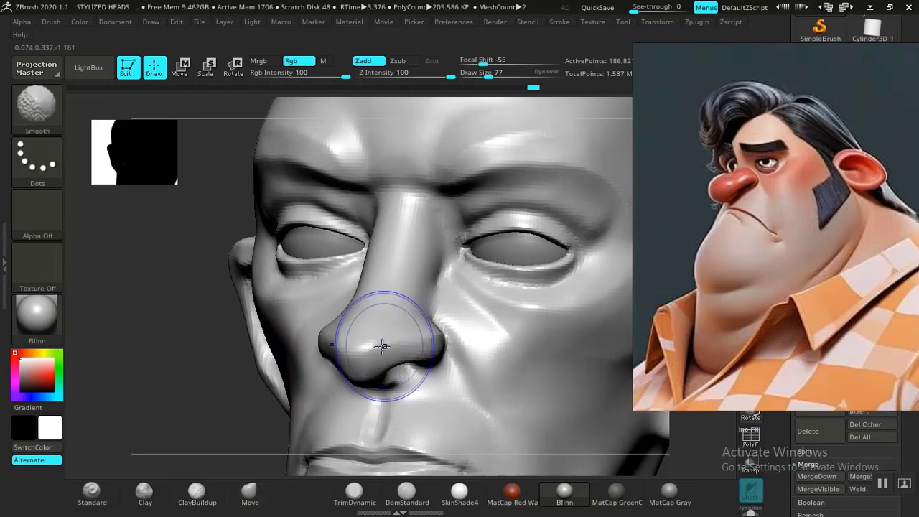
Step: Set the Move brush to a draw size of 101 and adjust the shape of the nose in side profile
{"action": "left_click_drag", "start_coordinate": [216, 404], "coordinate": [283, 394]}
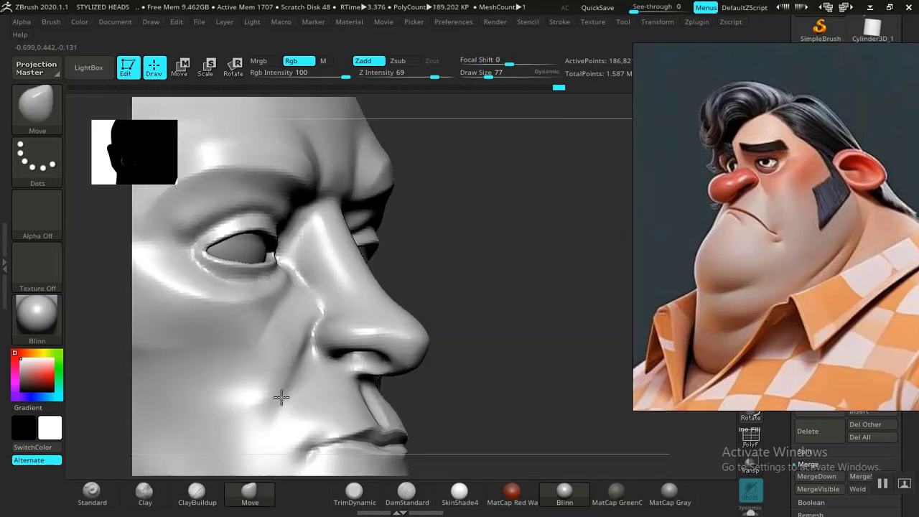
{"action": "left_click_drag", "start_coordinate": [536, 337], "coordinate": [470, 295], "text": "alt"}
{"action": "left_click_drag", "start_coordinate": [531, 327], "coordinate": [463, 330]}
{"action": "mouse_move", "coordinate": [275, 365]}
{"action": "left_mouse_down", "text": "alt"}
{"action": "mouse_move", "coordinate": [281, 319]}
{"action": "mouse_move", "coordinate": [275, 376]}
{"action": "mouse_move", "coordinate": [297, 349]}
{"action": "mouse_move", "coordinate": [271, 330]}
{"action": "mouse_move", "coordinate": [288, 350]}
{"action": "mouse_move", "coordinate": [292, 330]}
{"action": "mouse_move", "coordinate": [313, 343]}
{"action": "mouse_move", "coordinate": [334, 339]}
{"action": "left_mouse_up", "text": "alt"}
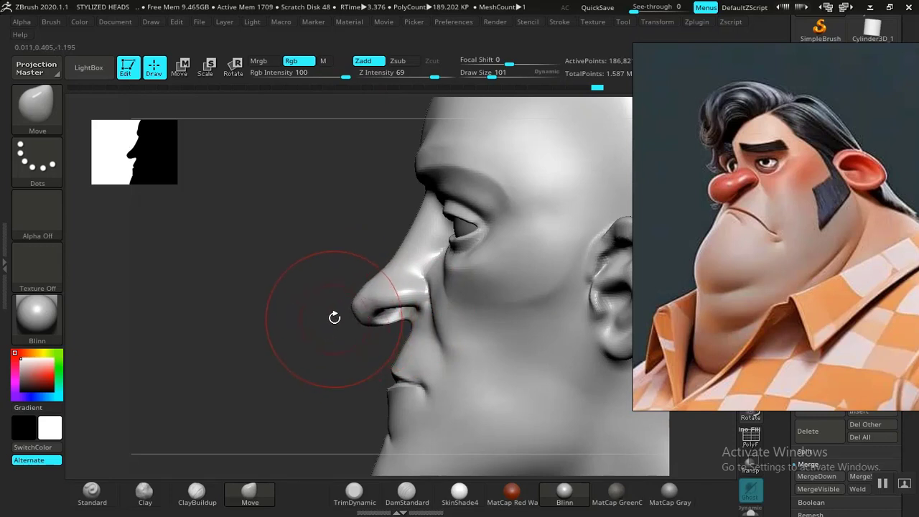
{"action": "left_click_drag", "start_coordinate": [314, 295], "coordinate": [283, 226], "text": "alt"}
{"action": "left_click_drag", "start_coordinate": [299, 257], "coordinate": [329, 341], "text": "alt"}
{"action": "left_click_drag", "start_coordinate": [301, 293], "coordinate": [244, 317], "text": "alt"}
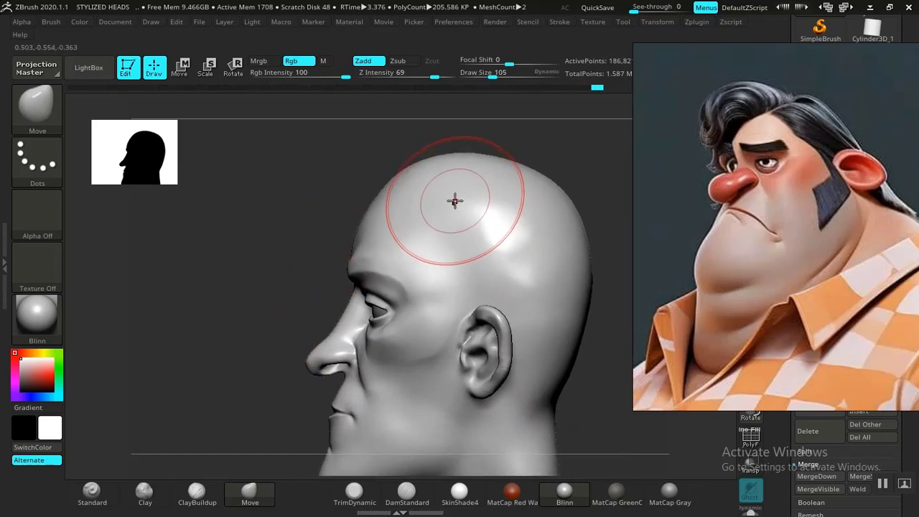
Step: Resize the Move brush to 141 and reshape the crown and upper back of the skull in side profile
{"action": "key", "text": "bracketright"}
{"action": "key", "text": "bracketright"}
{"action": "key", "text": "bracketright"}
{"action": "key", "text": "bracketright"}
{"action": "key", "text": "bracketright"}
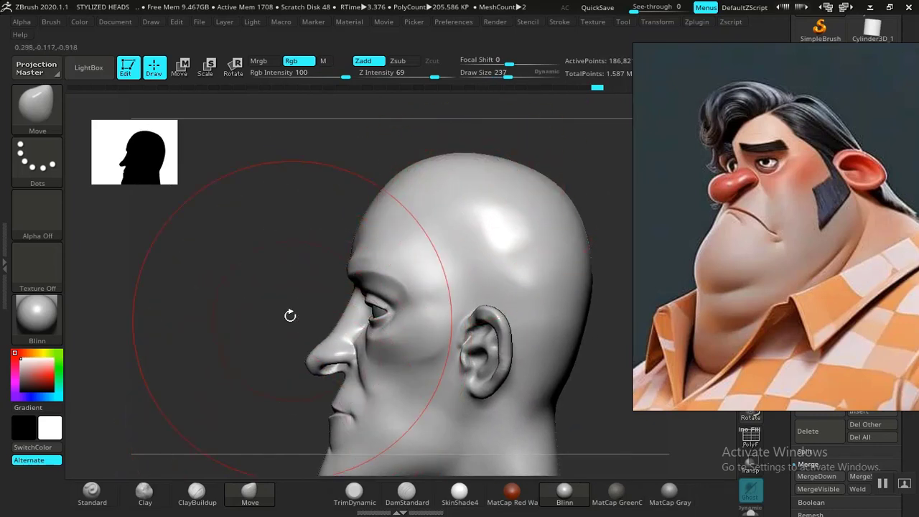
{"action": "left_click_drag", "start_coordinate": [290, 316], "coordinate": [244, 227], "text": "alt"}
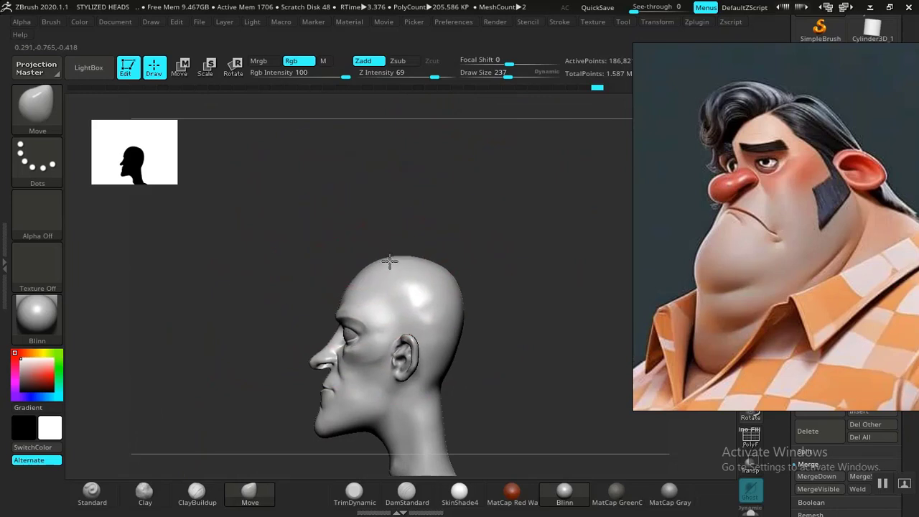
{"action": "left_click_drag", "start_coordinate": [508, 270], "coordinate": [520, 321], "text": "alt"}
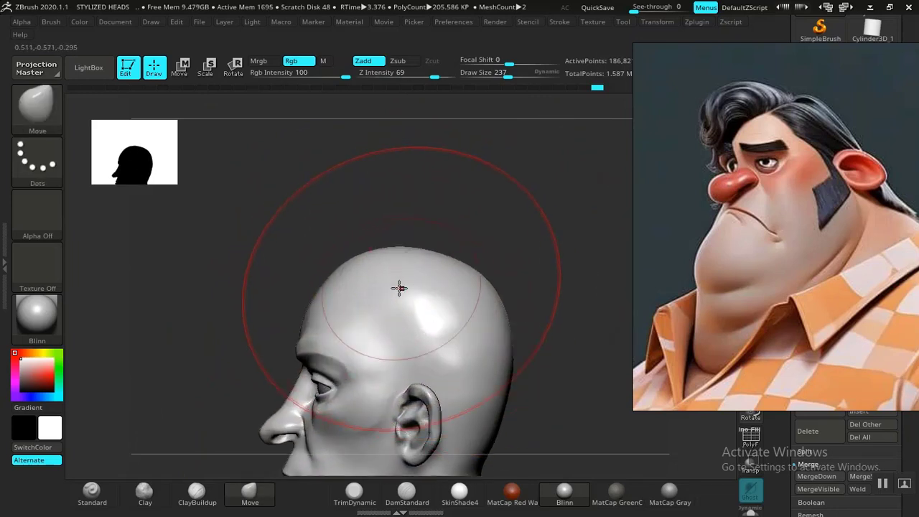
{"action": "key", "text": "bracketleft"}
{"action": "key", "text": "bracketleft"}
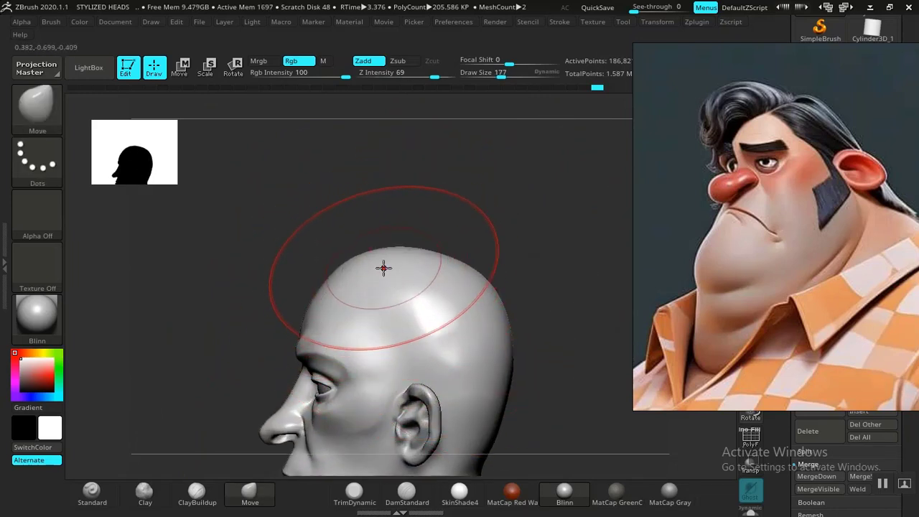
{"action": "key", "text": "bracketleft"}
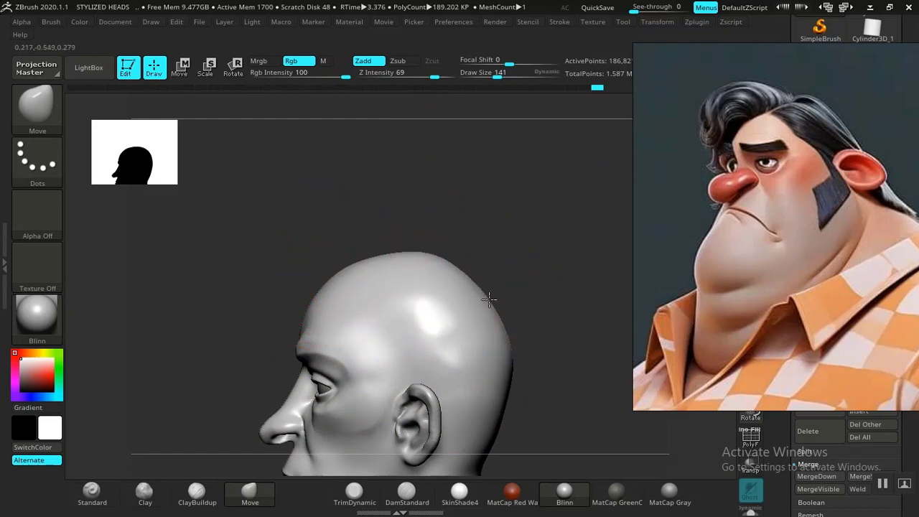
{"action": "left_click_drag", "start_coordinate": [528, 268], "coordinate": [481, 309]}
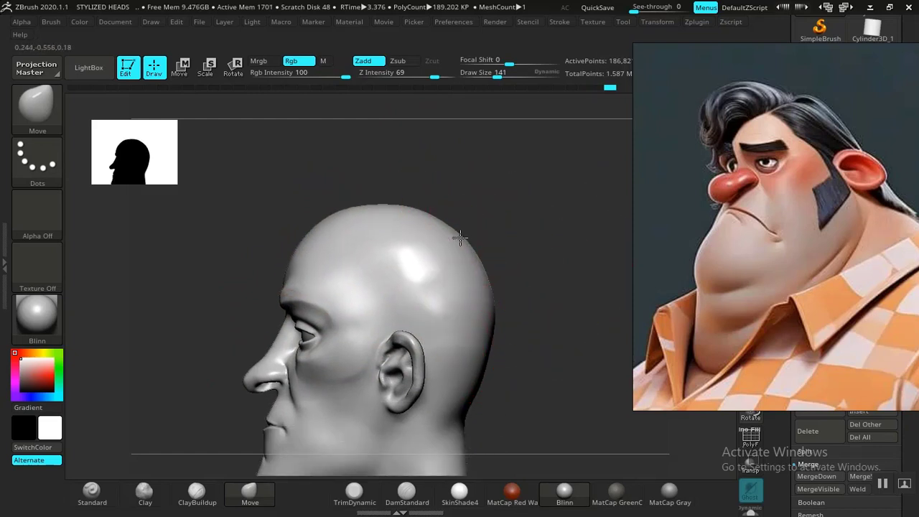
{"action": "key", "text": "shift"}
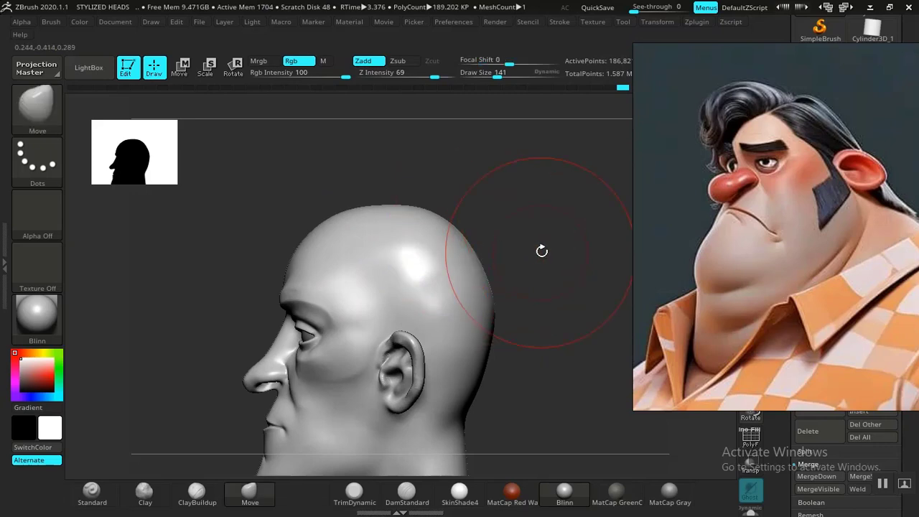
Step: Push the temples and outer eye areas inward from the front, and isolate the head in Solo mode
{"action": "mouse_move", "coordinate": [542, 251]}
{"action": "left_mouse_down", "text": "alt"}
{"action": "mouse_move", "coordinate": [564, 191]}
{"action": "mouse_move", "coordinate": [586, 234]}
{"action": "left_mouse_up", "text": "alt"}
{"action": "mouse_move", "coordinate": [173, 296]}
{"action": "left_mouse_down"}
{"action": "mouse_move", "coordinate": [211, 299]}
{"action": "mouse_move", "coordinate": [541, 246]}
{"action": "mouse_move", "coordinate": [611, 249]}
{"action": "mouse_move", "coordinate": [610, 231]}
{"action": "mouse_move", "coordinate": [604, 261]}
{"action": "mouse_move", "coordinate": [587, 271]}
{"action": "mouse_move", "coordinate": [554, 238]}
{"action": "mouse_move", "coordinate": [589, 292]}
{"action": "mouse_move", "coordinate": [541, 277]}
{"action": "mouse_move", "coordinate": [543, 287]}
{"action": "left_mouse_up"}
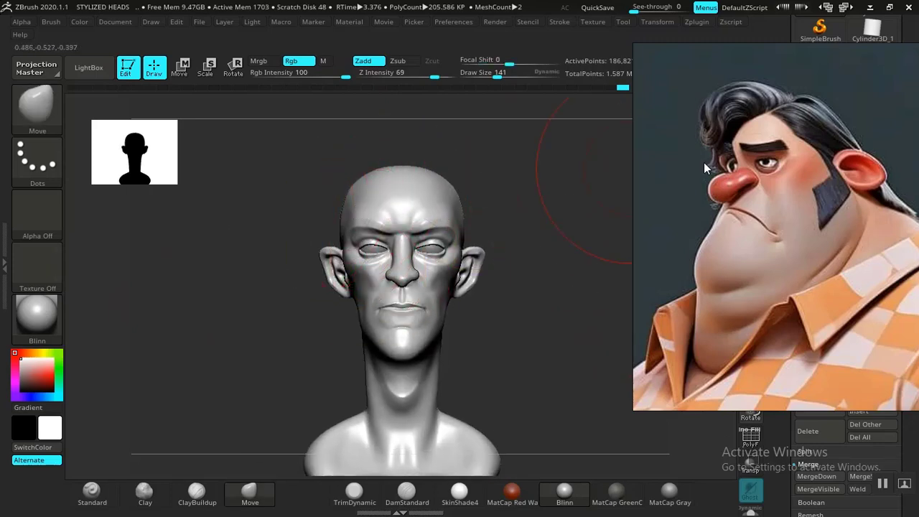
{"action": "left_click_drag", "start_coordinate": [523, 251], "coordinate": [552, 282], "text": "alt"}
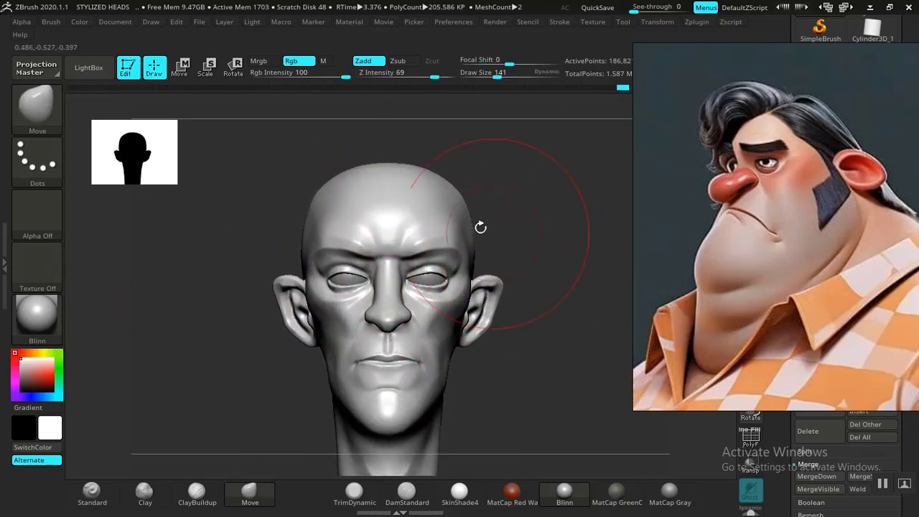
{"action": "left_click_drag", "start_coordinate": [310, 204], "coordinate": [320, 207]}
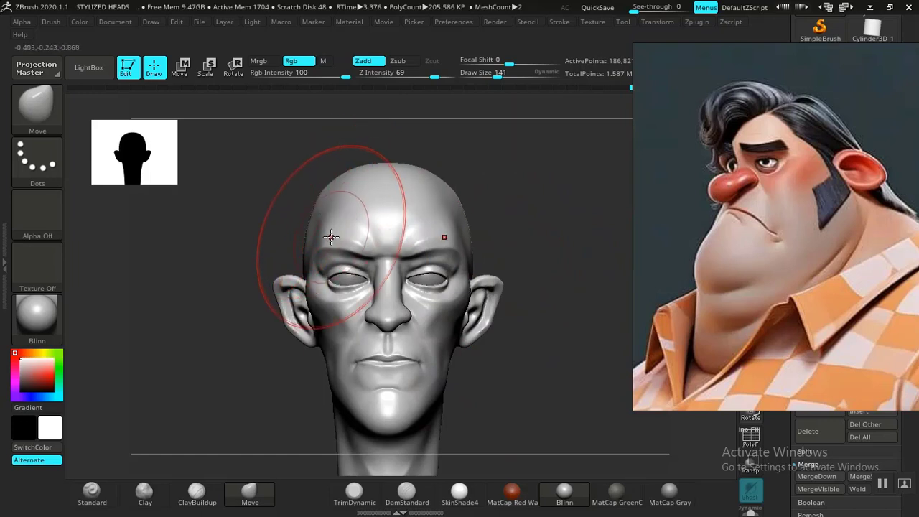
{"action": "left_click_drag", "start_coordinate": [331, 246], "coordinate": [337, 244]}
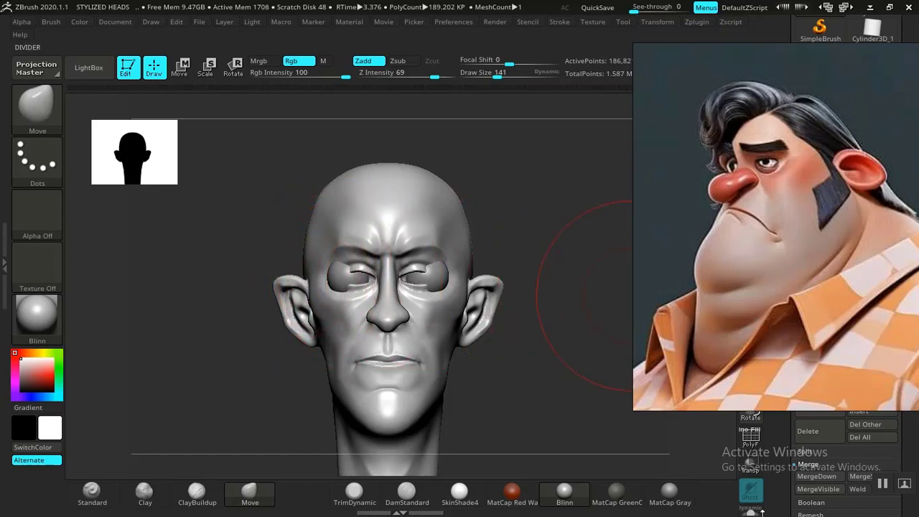
{"action": "left_click", "coordinate": [752, 513]}
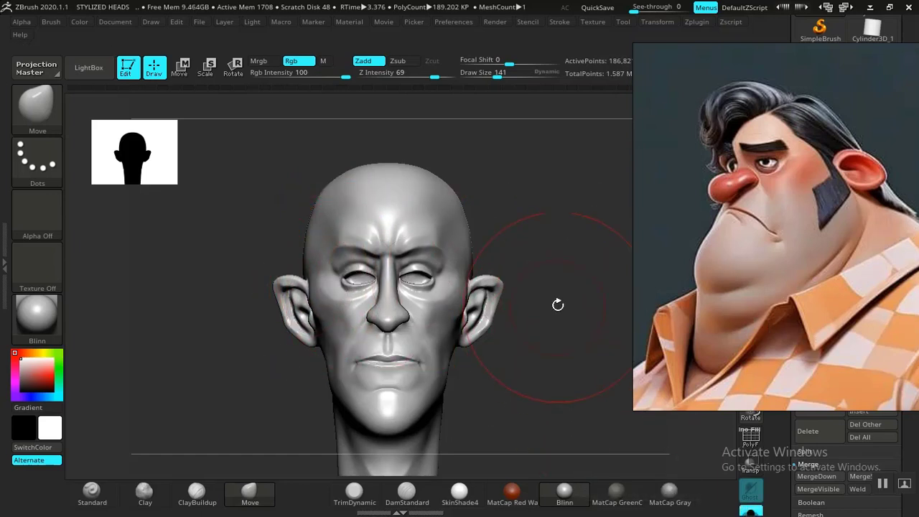
Step: Reduce the Move brush to a draw size of 85 and adjust the inner brows beside the nose bridge
{"action": "left_click_drag", "start_coordinate": [571, 286], "coordinate": [585, 245], "text": "alt"}
{"action": "left_click_drag", "start_coordinate": [612, 191], "coordinate": [585, 222], "text": "alt"}
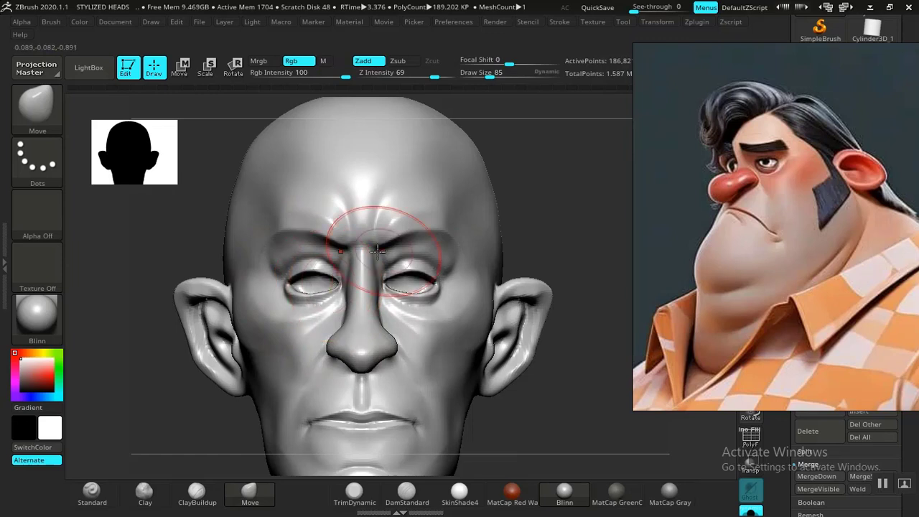
{"action": "left_click_drag", "start_coordinate": [610, 223], "coordinate": [430, 319], "text": "alt"}
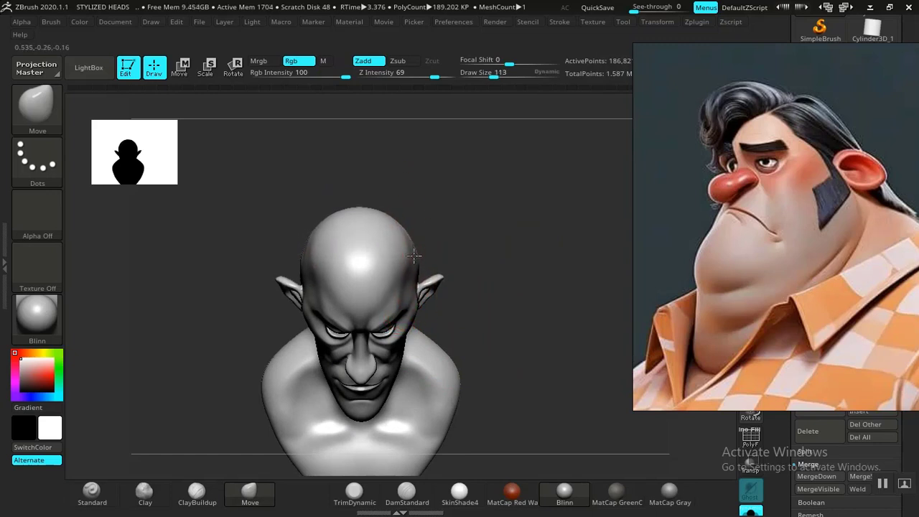
Step: Round the skull at a draw size of 113 and smooth its side above the ear
{"action": "left_click_drag", "start_coordinate": [463, 251], "coordinate": [445, 300]}
{"action": "key", "text": "shift"}
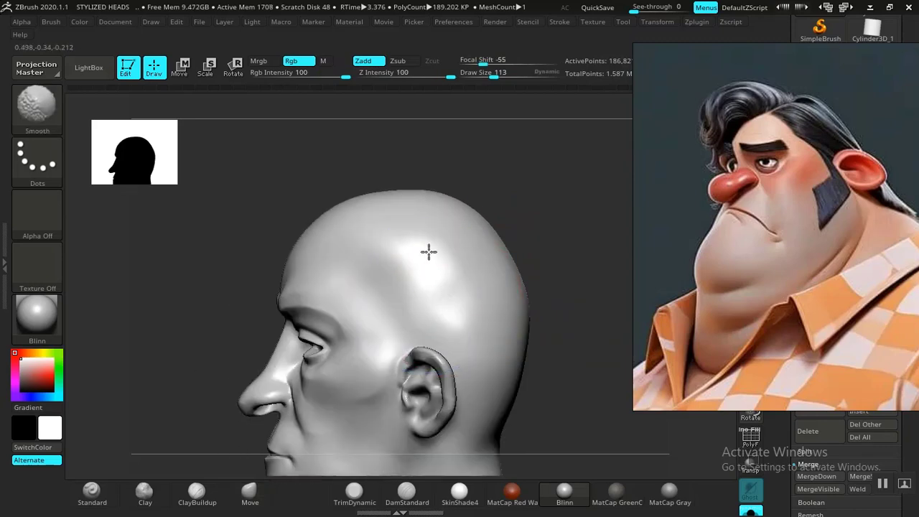
{"action": "mouse_move", "coordinate": [570, 269]}
{"action": "left_mouse_down"}
{"action": "mouse_move", "coordinate": [552, 337]}
{"action": "mouse_move", "coordinate": [564, 354]}
{"action": "mouse_move", "coordinate": [551, 349]}
{"action": "mouse_move", "coordinate": [552, 266]}
{"action": "mouse_move", "coordinate": [510, 261]}
{"action": "mouse_move", "coordinate": [507, 271]}
{"action": "mouse_move", "coordinate": [524, 271]}
{"action": "mouse_move", "coordinate": [545, 311]}
{"action": "left_mouse_up"}
Step: Refine the temples and outer eye corners with the Move brush, reducing its draw size to 69
{"action": "left_click_drag", "start_coordinate": [548, 266], "coordinate": [575, 341]}
{"action": "left_click_drag", "start_coordinate": [589, 265], "coordinate": [596, 199], "text": "alt"}
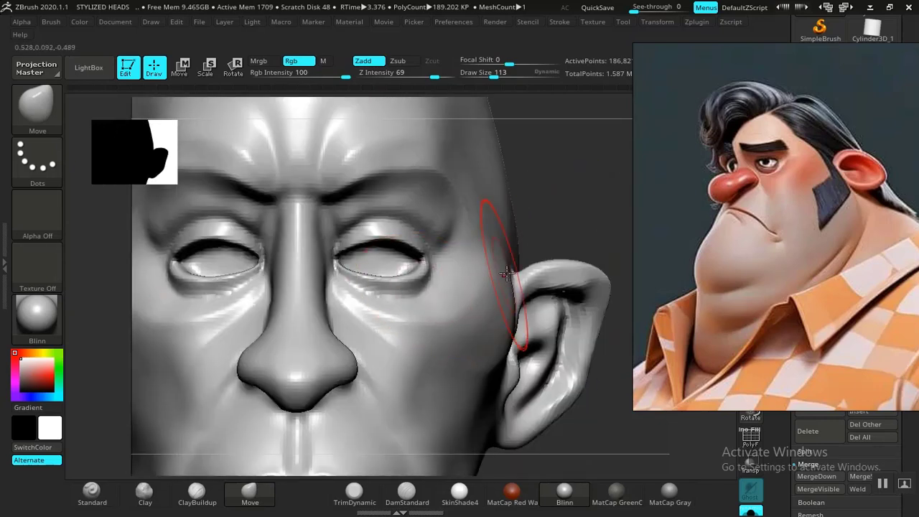
{"action": "left_click_drag", "start_coordinate": [576, 233], "coordinate": [438, 317]}
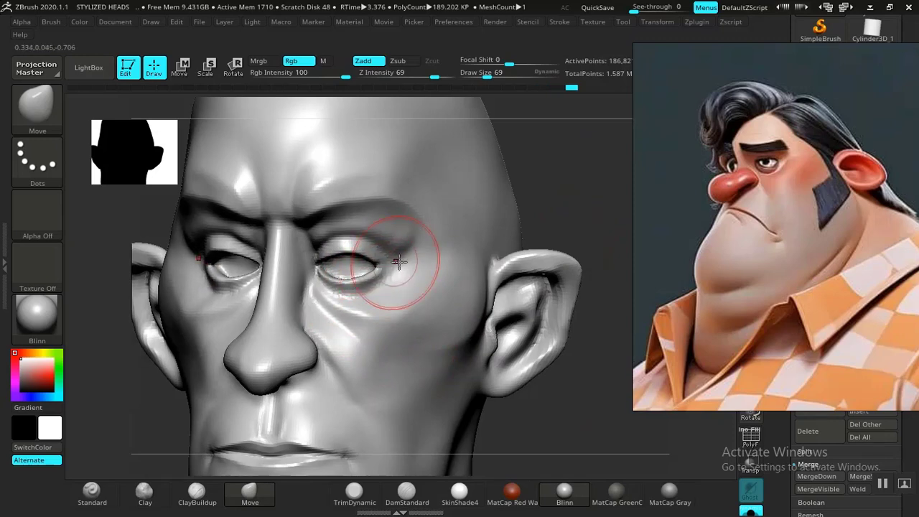
Step: Examine the head's proportions from the front, three-quarter and side views against the reference
{"action": "left_click_drag", "start_coordinate": [591, 200], "coordinate": [596, 193], "text": "shift"}
{"action": "left_click_drag", "start_coordinate": [522, 173], "coordinate": [473, 139], "text": "alt"}
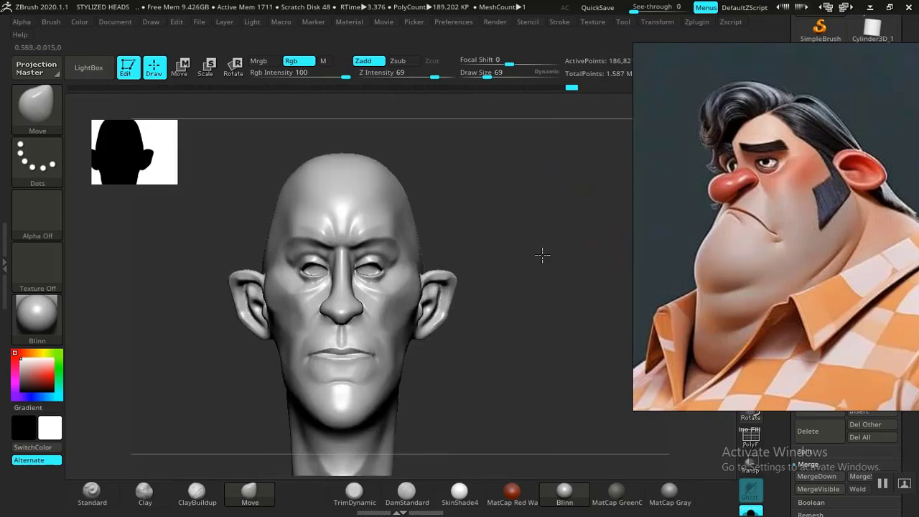
{"action": "mouse_move", "coordinate": [542, 255]}
{"action": "left_mouse_down", "text": "alt"}
{"action": "mouse_move", "coordinate": [564, 225]}
{"action": "mouse_move", "coordinate": [608, 314]}
{"action": "mouse_move", "coordinate": [582, 252]}
{"action": "mouse_move", "coordinate": [596, 209]}
{"action": "mouse_move", "coordinate": [615, 231]}
{"action": "mouse_move", "coordinate": [618, 197]}
{"action": "mouse_move", "coordinate": [568, 203]}
{"action": "mouse_move", "coordinate": [567, 213]}
{"action": "left_mouse_up", "text": "alt"}
{"action": "left_click_drag", "start_coordinate": [181, 286], "coordinate": [259, 280]}
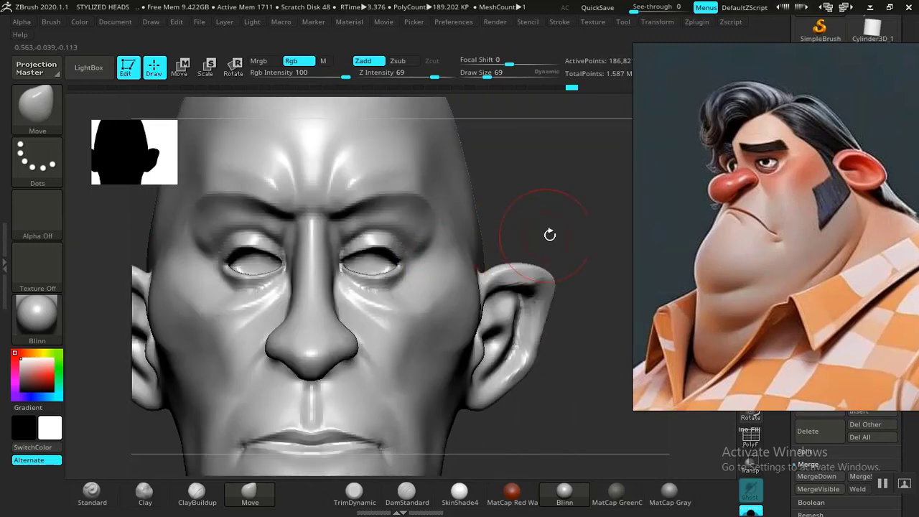
{"action": "mouse_move", "coordinate": [550, 234]}
{"action": "left_mouse_down"}
{"action": "mouse_move", "coordinate": [512, 180]}
{"action": "mouse_move", "coordinate": [491, 177]}
{"action": "mouse_move", "coordinate": [497, 222]}
{"action": "left_mouse_up"}
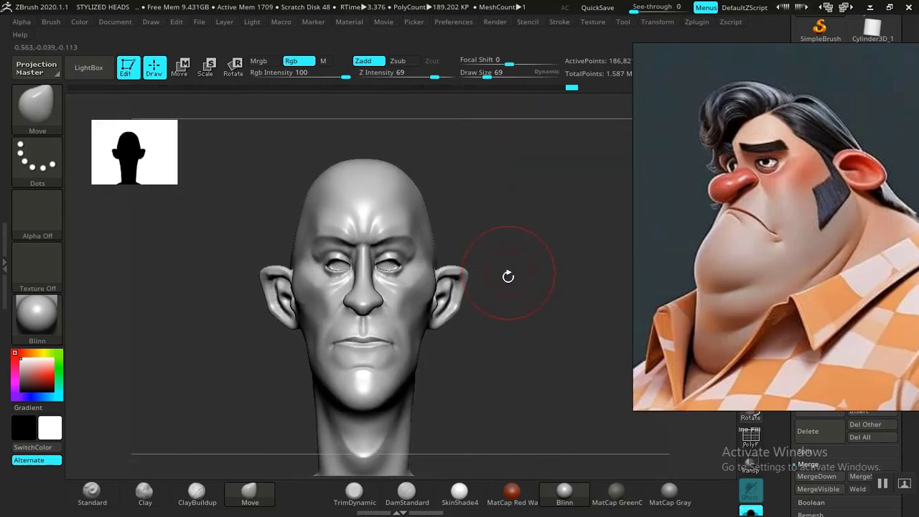
{"action": "mouse_move", "coordinate": [509, 297]}
{"action": "left_mouse_down"}
{"action": "mouse_move", "coordinate": [512, 340]}
{"action": "mouse_move", "coordinate": [530, 343]}
{"action": "mouse_move", "coordinate": [519, 324]}
{"action": "mouse_move", "coordinate": [523, 332]}
{"action": "left_mouse_up"}
{"action": "mouse_move", "coordinate": [504, 299]}
{"action": "left_mouse_down", "text": "alt"}
{"action": "mouse_move", "coordinate": [533, 359]}
{"action": "mouse_move", "coordinate": [529, 316]}
{"action": "mouse_move", "coordinate": [471, 316]}
{"action": "mouse_move", "coordinate": [522, 323]}
{"action": "left_mouse_up", "text": "alt"}
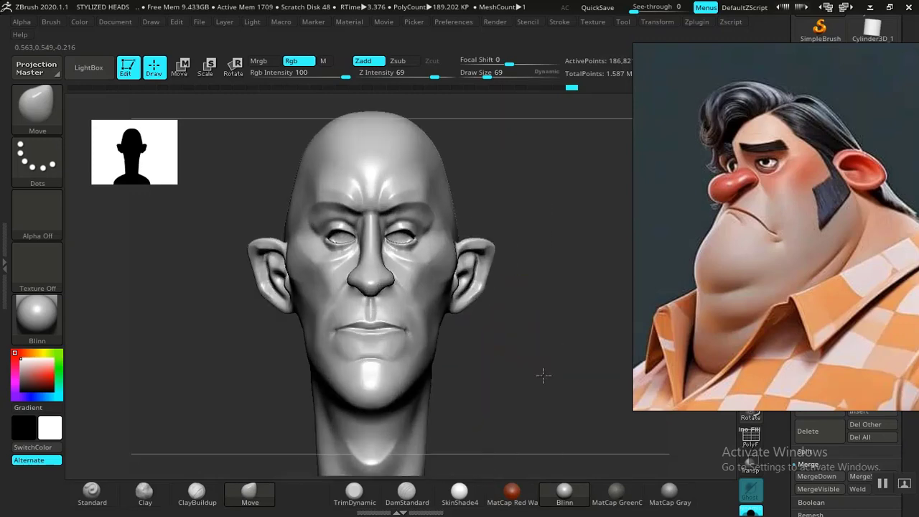
{"action": "mouse_move", "coordinate": [543, 374]}
{"action": "left_mouse_down"}
{"action": "mouse_move", "coordinate": [529, 362]}
{"action": "mouse_move", "coordinate": [570, 361]}
{"action": "mouse_move", "coordinate": [534, 361]}
{"action": "mouse_move", "coordinate": [548, 409]}
{"action": "mouse_move", "coordinate": [527, 390]}
{"action": "mouse_move", "coordinate": [536, 266]}
{"action": "left_mouse_up"}
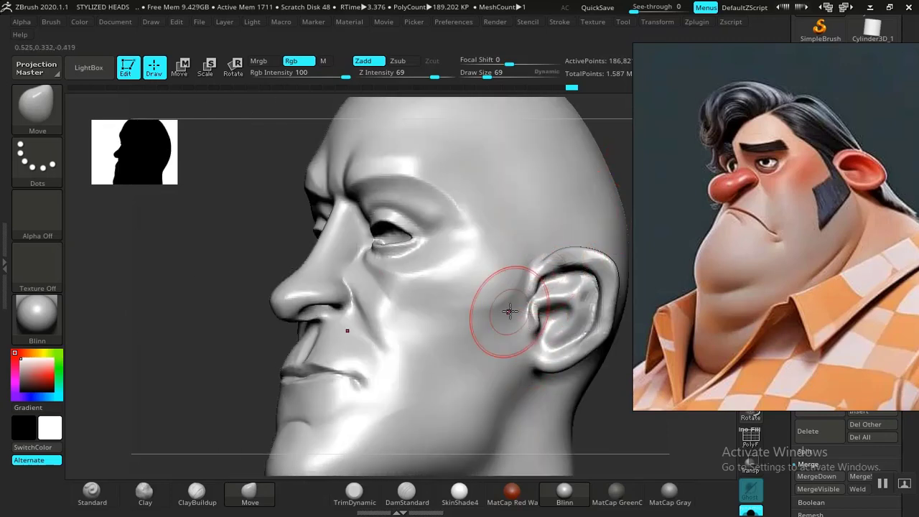
{"action": "key", "text": "shift"}
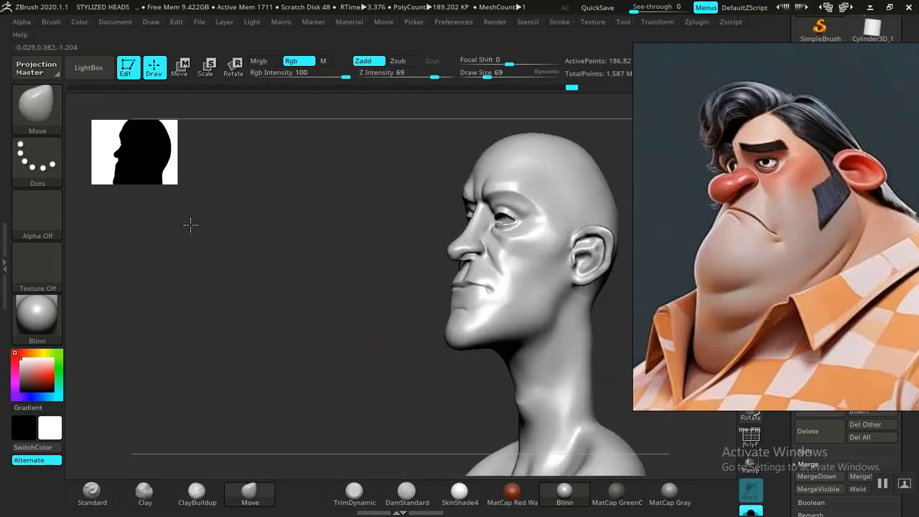
{"action": "mouse_move", "coordinate": [191, 225]}
{"action": "left_mouse_down"}
{"action": "mouse_move", "coordinate": [292, 328]}
{"action": "mouse_move", "coordinate": [354, 347]}
{"action": "mouse_move", "coordinate": [471, 290]}
{"action": "mouse_move", "coordinate": [580, 292]}
{"action": "mouse_move", "coordinate": [568, 330]}
{"action": "left_mouse_up"}
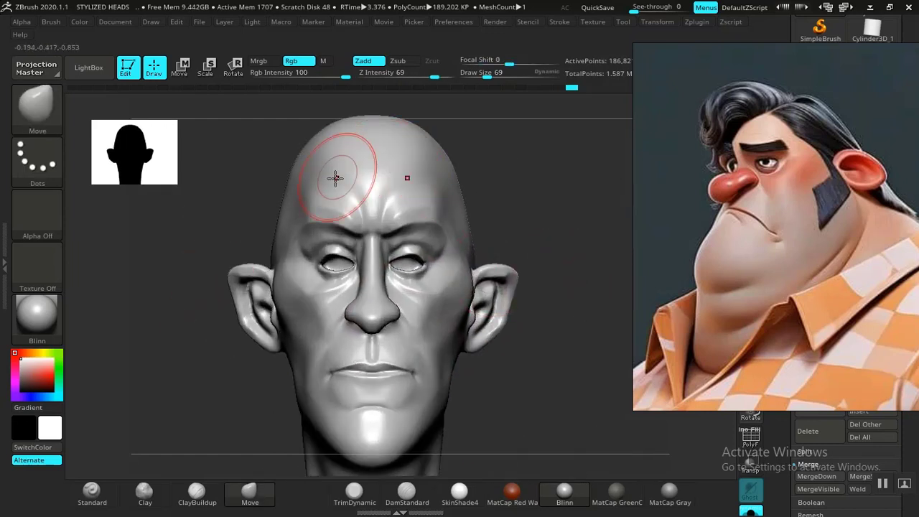
{"action": "left_click_drag", "start_coordinate": [562, 219], "coordinate": [571, 223]}
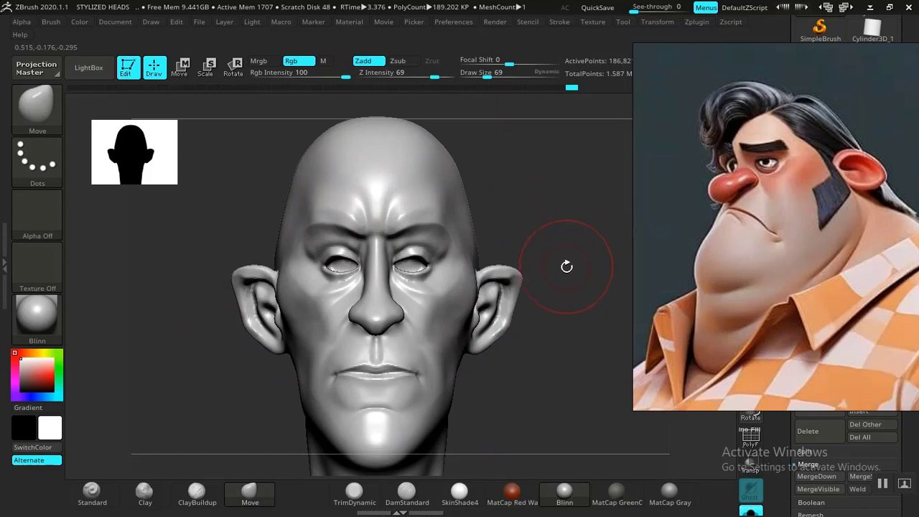
Step: Reshape the earlobe and outer rim of the ear with the Move brush, and smooth the upper rim
{"action": "mouse_move", "coordinate": [593, 349]}
{"action": "left_mouse_down", "text": "alt"}
{"action": "mouse_move", "coordinate": [574, 285]}
{"action": "mouse_move", "coordinate": [577, 293]}
{"action": "mouse_move", "coordinate": [552, 288]}
{"action": "mouse_move", "coordinate": [544, 323]}
{"action": "mouse_move", "coordinate": [477, 273]}
{"action": "left_mouse_up", "text": "alt"}
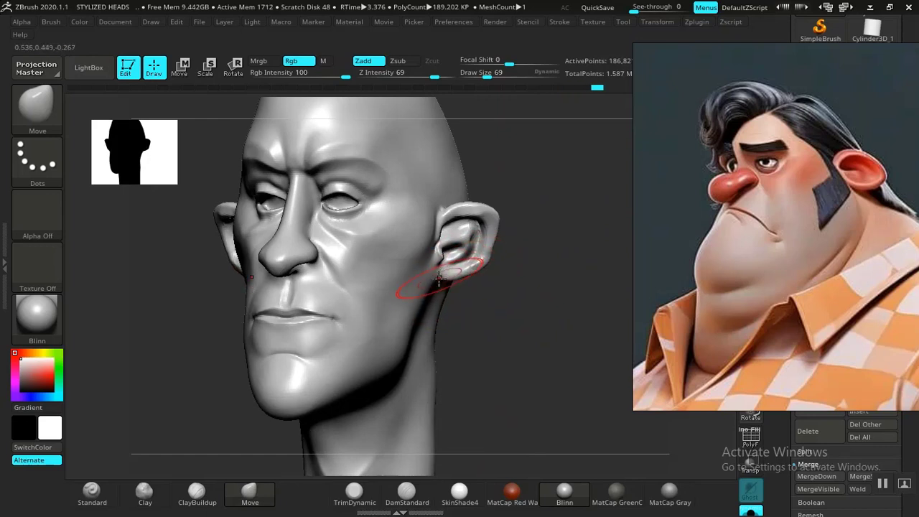
{"action": "mouse_move", "coordinate": [501, 293]}
{"action": "left_mouse_down"}
{"action": "mouse_move", "coordinate": [531, 303]}
{"action": "mouse_move", "coordinate": [515, 302]}
{"action": "mouse_move", "coordinate": [525, 324]}
{"action": "mouse_move", "coordinate": [508, 300]}
{"action": "left_mouse_up"}
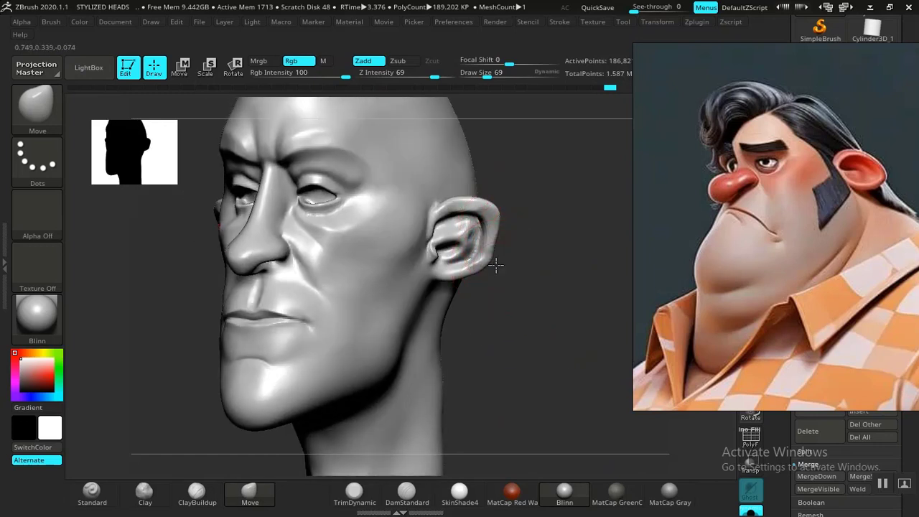
{"action": "left_click_drag", "start_coordinate": [496, 266], "coordinate": [488, 263]}
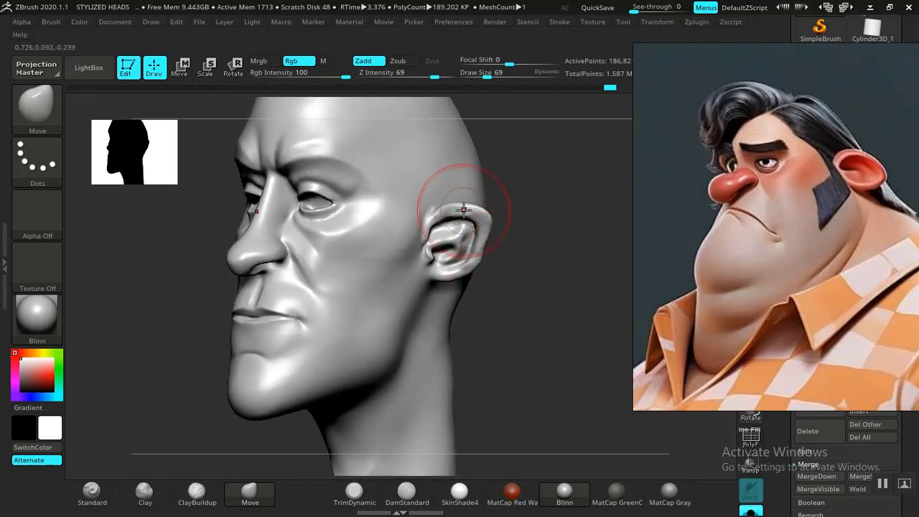
{"action": "left_click_drag", "start_coordinate": [473, 210], "coordinate": [431, 216], "text": "shift"}
Step: Carve a deeper groove beneath the ear's upper rim and along its inner fold with the Standard brush
{"action": "mouse_move", "coordinate": [520, 216]}
{"action": "left_mouse_down"}
{"action": "mouse_move", "coordinate": [556, 256]}
{"action": "mouse_move", "coordinate": [544, 260]}
{"action": "mouse_move", "coordinate": [577, 297]}
{"action": "mouse_move", "coordinate": [596, 365]}
{"action": "mouse_move", "coordinate": [579, 218]}
{"action": "mouse_move", "coordinate": [614, 306]}
{"action": "left_mouse_up"}
{"action": "key", "text": "ctrl"}
{"action": "left_click_drag", "start_coordinate": [594, 227], "coordinate": [385, 291]}
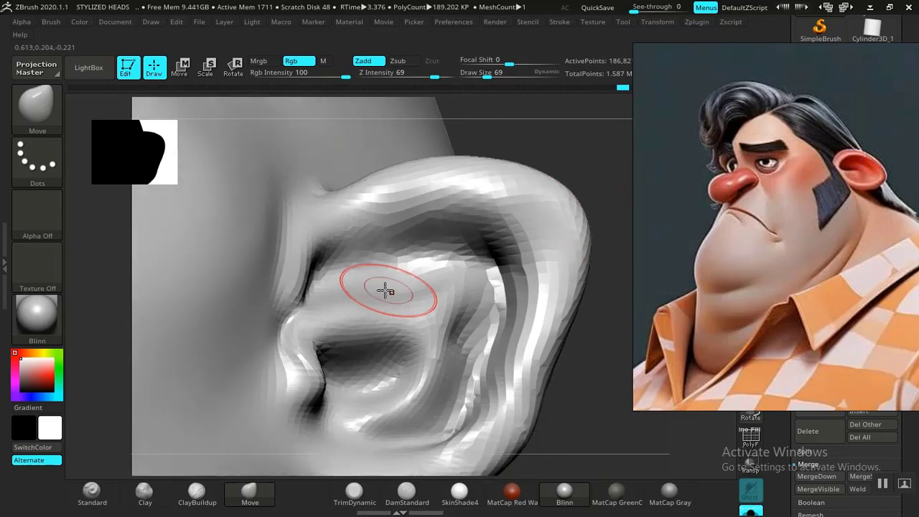
{"action": "left_click", "coordinate": [106, 499]}
{"action": "mouse_move", "coordinate": [496, 282]}
{"action": "left_mouse_down", "text": "alt"}
{"action": "mouse_move", "coordinate": [421, 251]}
{"action": "mouse_move", "coordinate": [382, 253]}
{"action": "mouse_move", "coordinate": [326, 277]}
{"action": "left_mouse_up", "text": "alt"}
{"action": "left_click_drag", "start_coordinate": [585, 340], "coordinate": [585, 355]}
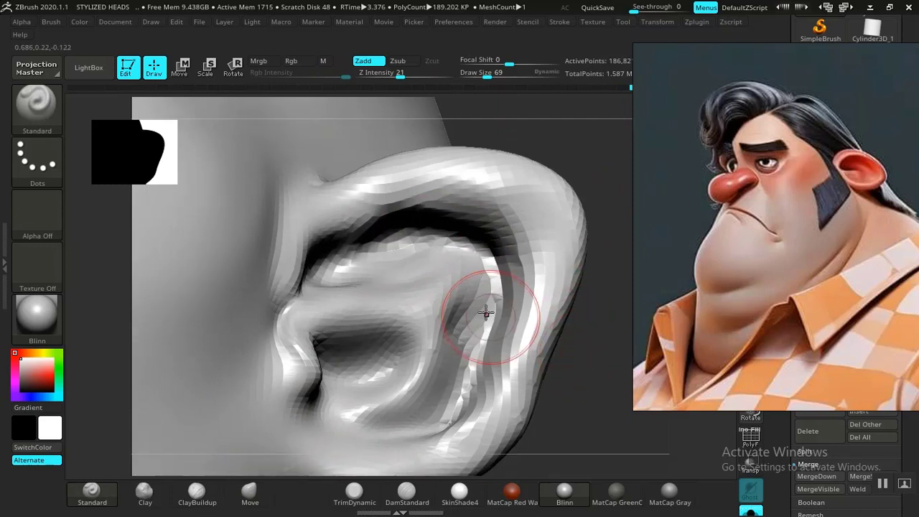
{"action": "mouse_move", "coordinate": [427, 251]}
{"action": "left_mouse_down", "text": "alt"}
{"action": "mouse_move", "coordinate": [445, 230]}
{"action": "mouse_move", "coordinate": [483, 225]}
{"action": "mouse_move", "coordinate": [522, 258]}
{"action": "mouse_move", "coordinate": [480, 419]}
{"action": "left_mouse_up", "text": "alt"}
Step: Smooth the earlobe and build up its volume along the lower ear with Standard brush strokes
{"action": "mouse_move", "coordinate": [560, 370]}
{"action": "left_mouse_down", "text": "alt"}
{"action": "mouse_move", "coordinate": [554, 243]}
{"action": "mouse_move", "coordinate": [373, 334]}
{"action": "mouse_move", "coordinate": [511, 199]}
{"action": "mouse_move", "coordinate": [517, 219]}
{"action": "left_mouse_up", "text": "alt"}
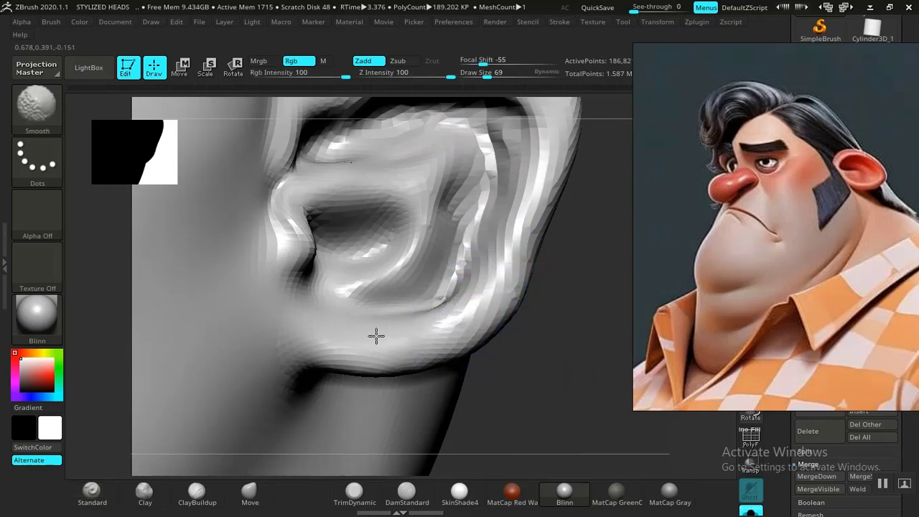
{"action": "left_click_drag", "start_coordinate": [377, 336], "coordinate": [355, 340], "text": "shift"}
{"action": "left_click_drag", "start_coordinate": [542, 359], "coordinate": [568, 355], "text": "alt"}
{"action": "left_click_drag", "start_coordinate": [321, 291], "coordinate": [372, 345]}
{"action": "left_click_drag", "start_coordinate": [338, 320], "coordinate": [446, 338]}
{"action": "mouse_move", "coordinate": [313, 301]}
{"action": "left_mouse_down"}
{"action": "mouse_move", "coordinate": [409, 336]}
{"action": "mouse_move", "coordinate": [441, 337]}
{"action": "left_mouse_up"}
{"action": "mouse_move", "coordinate": [372, 332]}
{"action": "left_mouse_down", "text": "shift"}
{"action": "mouse_move", "coordinate": [356, 334]}
{"action": "mouse_move", "coordinate": [385, 335]}
{"action": "left_mouse_up", "text": "shift"}
{"action": "left_click_drag", "start_coordinate": [328, 306], "coordinate": [454, 329]}
{"action": "left_click_drag", "start_coordinate": [345, 331], "coordinate": [467, 333]}
{"action": "mouse_move", "coordinate": [570, 347]}
{"action": "left_mouse_down"}
{"action": "mouse_move", "coordinate": [562, 397]}
{"action": "mouse_move", "coordinate": [548, 399]}
{"action": "left_mouse_up"}
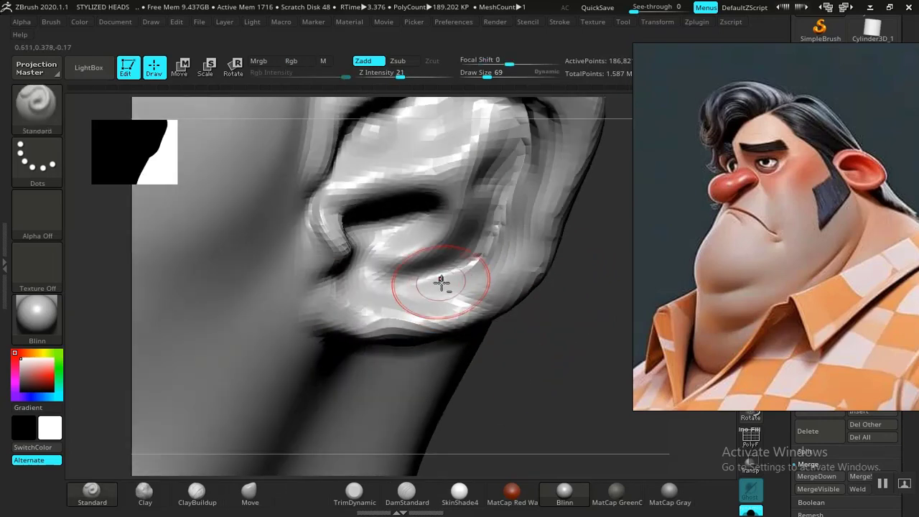
Step: Build up the ear's lower rim and earlobe with Standard and Clay brush strokes
{"action": "mouse_move", "coordinate": [441, 282]}
{"action": "left_mouse_down"}
{"action": "mouse_move", "coordinate": [455, 312]}
{"action": "mouse_move", "coordinate": [501, 274]}
{"action": "left_mouse_up"}
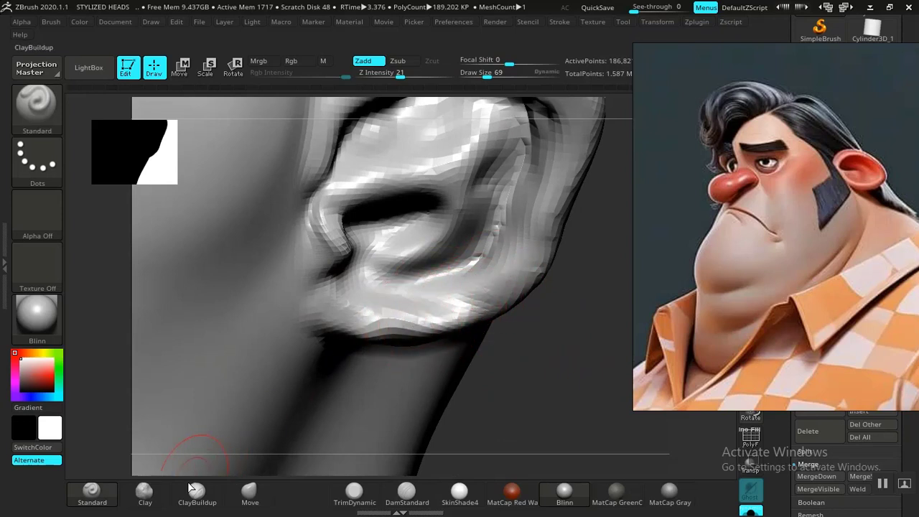
{"action": "left_click", "coordinate": [144, 490]}
{"action": "mouse_move", "coordinate": [451, 301]}
{"action": "left_mouse_down"}
{"action": "mouse_move", "coordinate": [468, 294]}
{"action": "mouse_move", "coordinate": [410, 305]}
{"action": "mouse_move", "coordinate": [390, 334]}
{"action": "mouse_move", "coordinate": [362, 313]}
{"action": "left_mouse_up"}
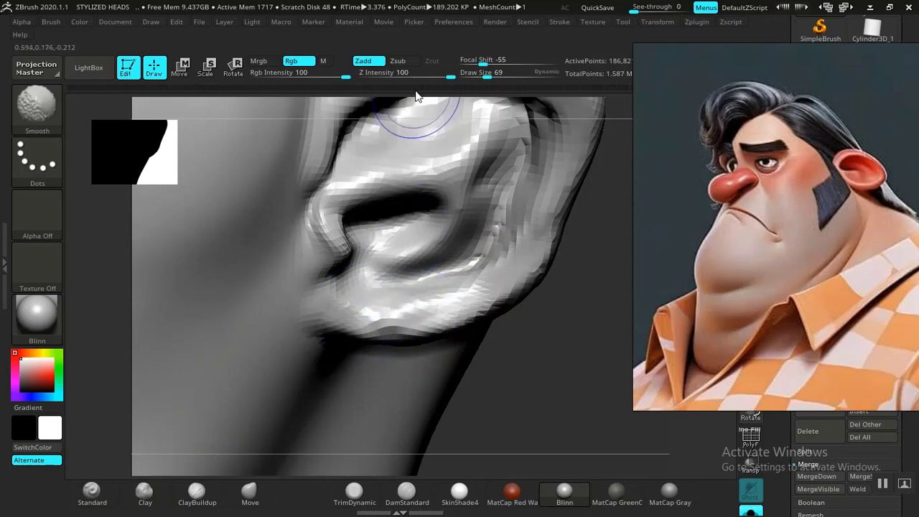
Step: Set the Smooth brush's Z Intensity to 14 and soften the surface of the ear
{"action": "left_click_drag", "start_coordinate": [398, 81], "coordinate": [392, 82]}
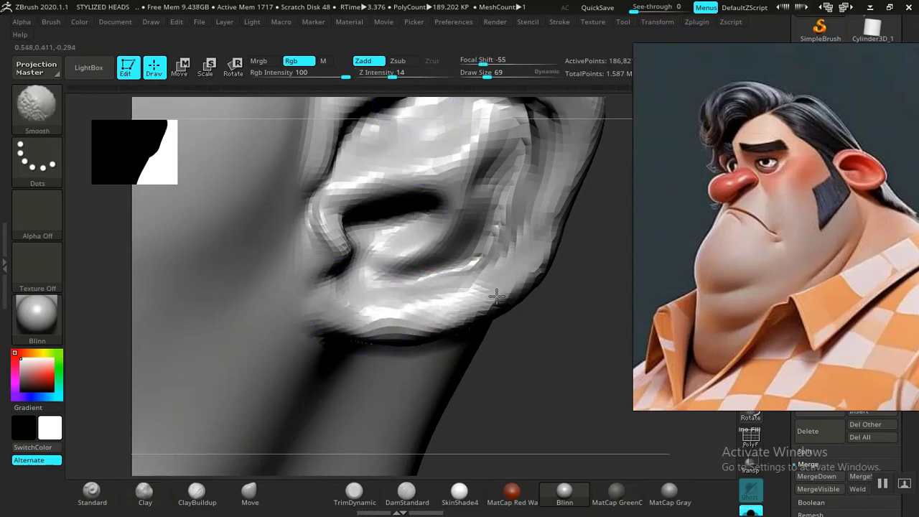
{"action": "left_click_drag", "start_coordinate": [518, 359], "coordinate": [414, 257]}
{"action": "left_click_drag", "start_coordinate": [351, 257], "coordinate": [371, 289], "text": "shift"}
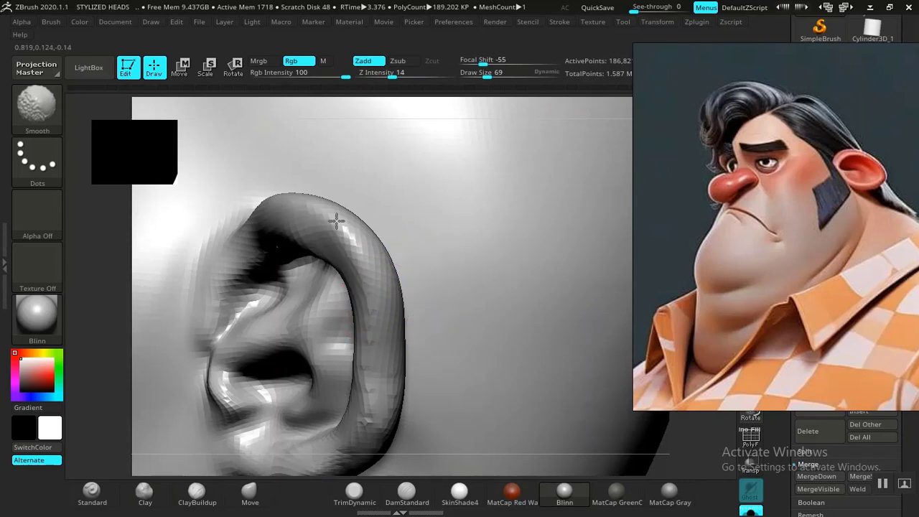
{"action": "mouse_move", "coordinate": [670, 409]}
{"action": "left_mouse_down", "text": "alt"}
{"action": "mouse_move", "coordinate": [527, 277]}
{"action": "mouse_move", "coordinate": [546, 294]}
{"action": "mouse_move", "coordinate": [498, 308]}
{"action": "mouse_move", "coordinate": [584, 309]}
{"action": "mouse_move", "coordinate": [572, 305]}
{"action": "mouse_move", "coordinate": [553, 366]}
{"action": "mouse_move", "coordinate": [570, 324]}
{"action": "mouse_move", "coordinate": [594, 381]}
{"action": "mouse_move", "coordinate": [590, 352]}
{"action": "mouse_move", "coordinate": [601, 346]}
{"action": "mouse_move", "coordinate": [574, 378]}
{"action": "mouse_move", "coordinate": [640, 239]}
{"action": "left_mouse_up", "text": "alt"}
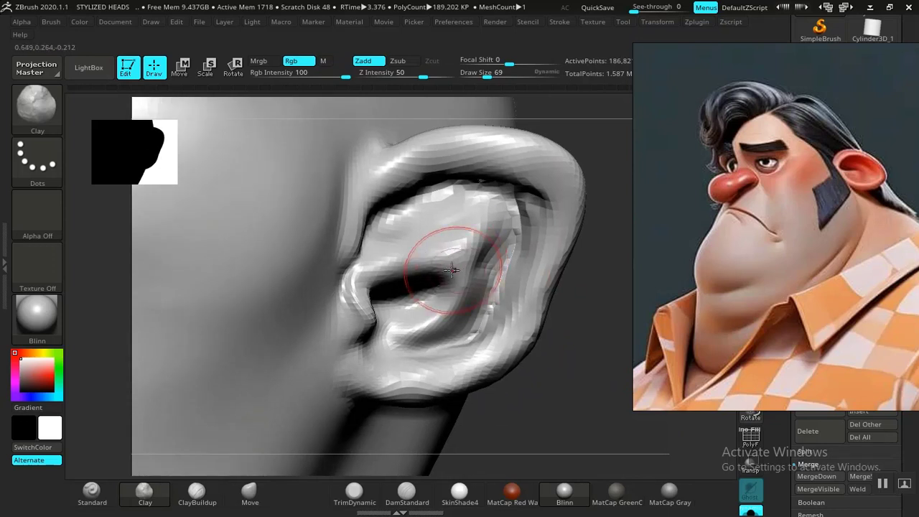
Step: Set the Smooth brush's Z Intensity to 43 and smooth the ear's inner fold and the notch beside the ear opening
{"action": "left_click_drag", "start_coordinate": [464, 243], "coordinate": [481, 257], "text": "shift"}
{"action": "left_click_drag", "start_coordinate": [394, 74], "coordinate": [418, 72]}
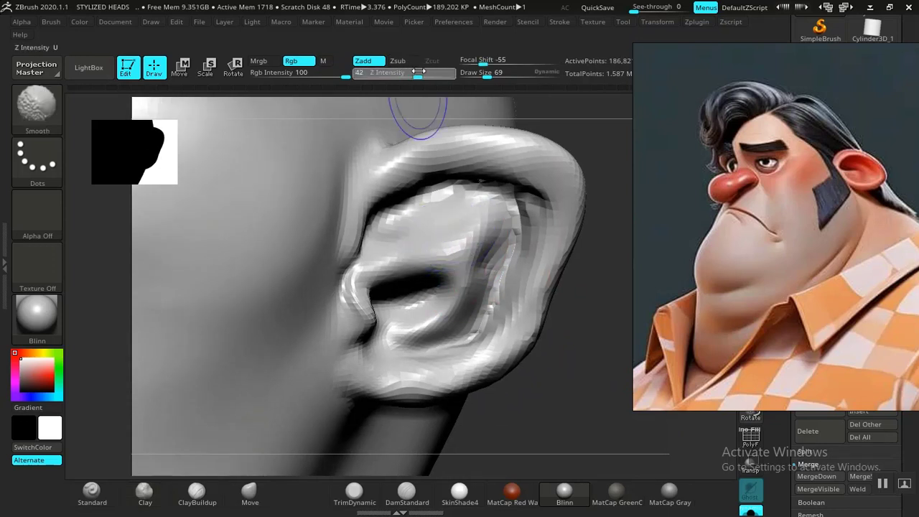
{"action": "key", "text": "ctrl+z"}
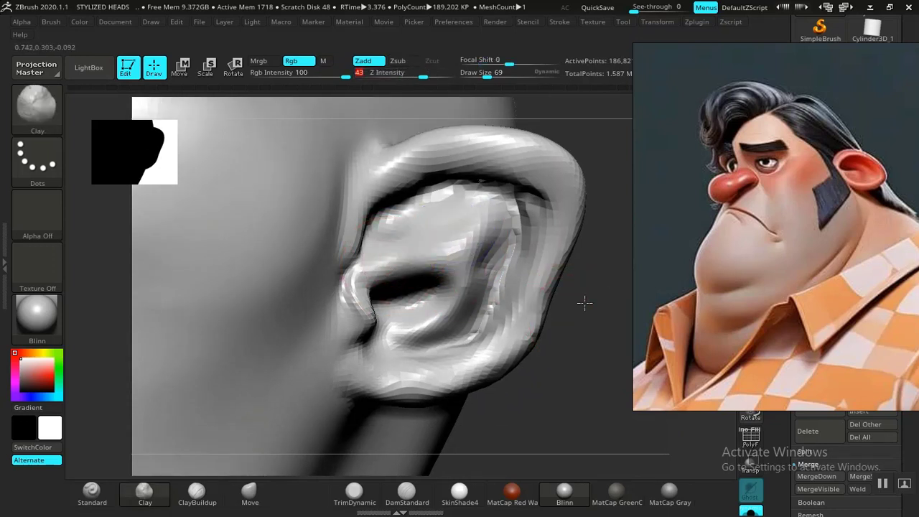
{"action": "left_click_drag", "start_coordinate": [585, 302], "coordinate": [586, 305]}
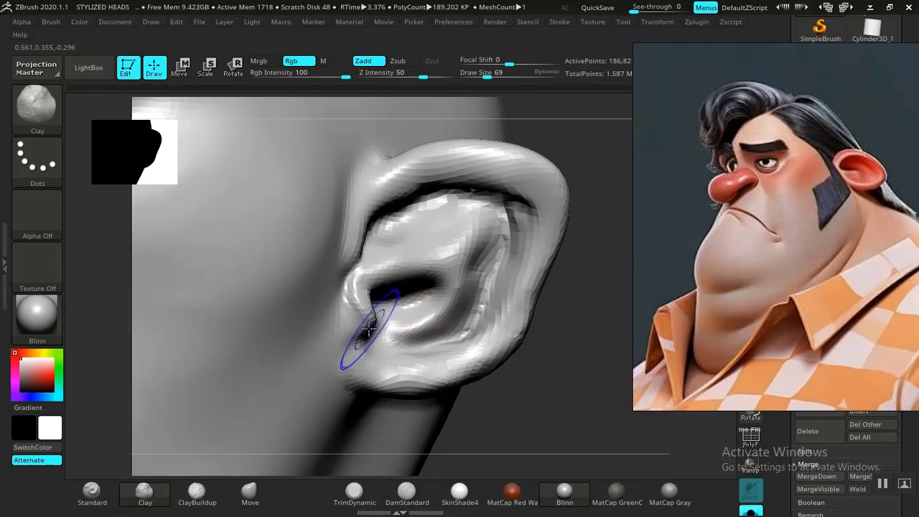
{"action": "left_click_drag", "start_coordinate": [368, 328], "coordinate": [363, 329], "text": "shift"}
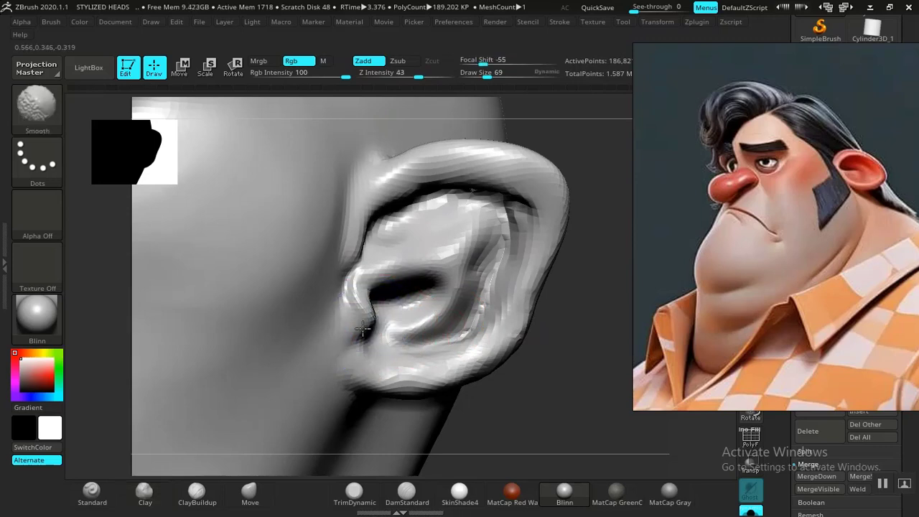
{"action": "left_click", "coordinate": [351, 495]}
{"action": "left_click", "coordinate": [149, 496]}
{"action": "left_click_drag", "start_coordinate": [560, 395], "coordinate": [483, 384]}
{"action": "left_click_drag", "start_coordinate": [392, 311], "coordinate": [390, 308], "text": "shift"}
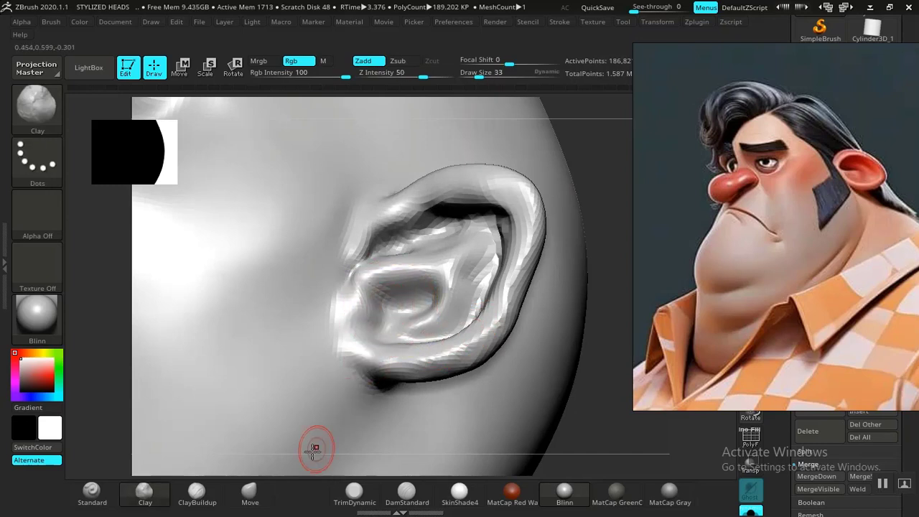
Step: Reshape the front edge of the ear opening with the Move brush at draw size 33 and smooth it
{"action": "key", "text": "b"}
{"action": "key", "text": "m"}
{"action": "key", "text": "v"}
{"action": "left_click_drag", "start_coordinate": [605, 399], "coordinate": [388, 302]}
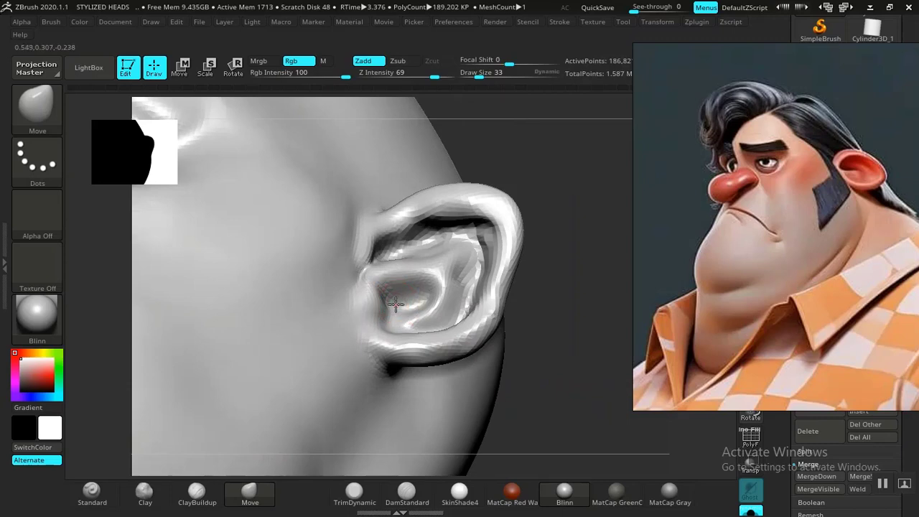
{"action": "left_click_drag", "start_coordinate": [521, 345], "coordinate": [414, 323]}
{"action": "left_click_drag", "start_coordinate": [584, 321], "coordinate": [393, 310]}
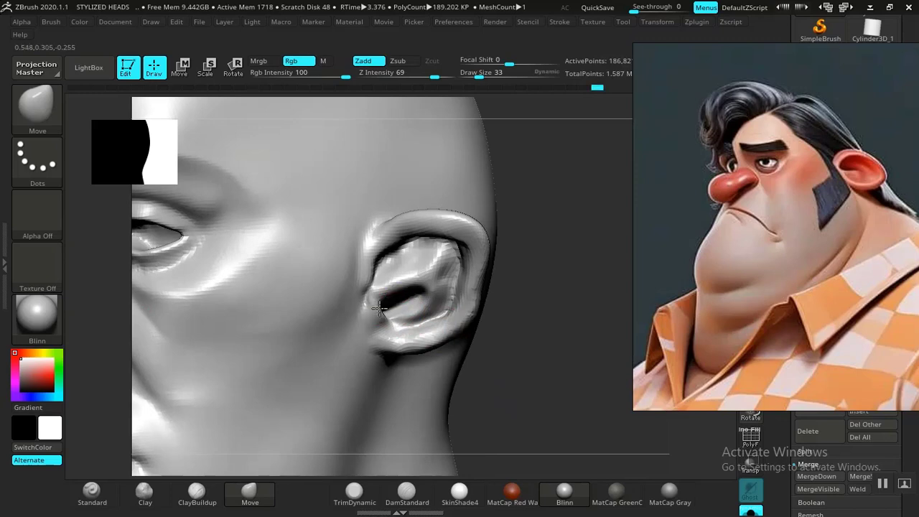
{"action": "key", "text": "shift"}
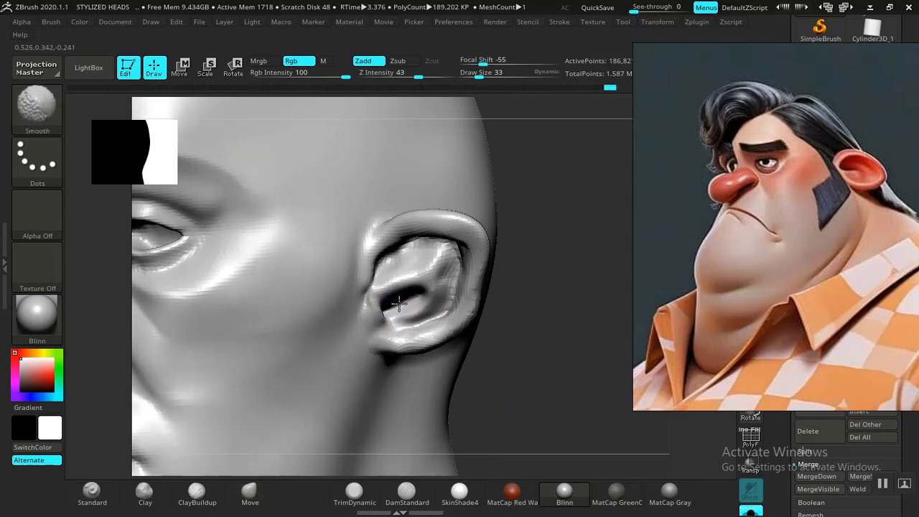
Step: Smooth the ear's outer rim down to the earlobe, enlarging the brush to draw size 57
{"action": "mouse_move", "coordinate": [573, 343]}
{"action": "left_mouse_down"}
{"action": "mouse_move", "coordinate": [611, 328]}
{"action": "mouse_move", "coordinate": [545, 312]}
{"action": "mouse_move", "coordinate": [522, 249]}
{"action": "mouse_move", "coordinate": [585, 388]}
{"action": "mouse_move", "coordinate": [593, 353]}
{"action": "mouse_move", "coordinate": [560, 376]}
{"action": "left_mouse_up"}
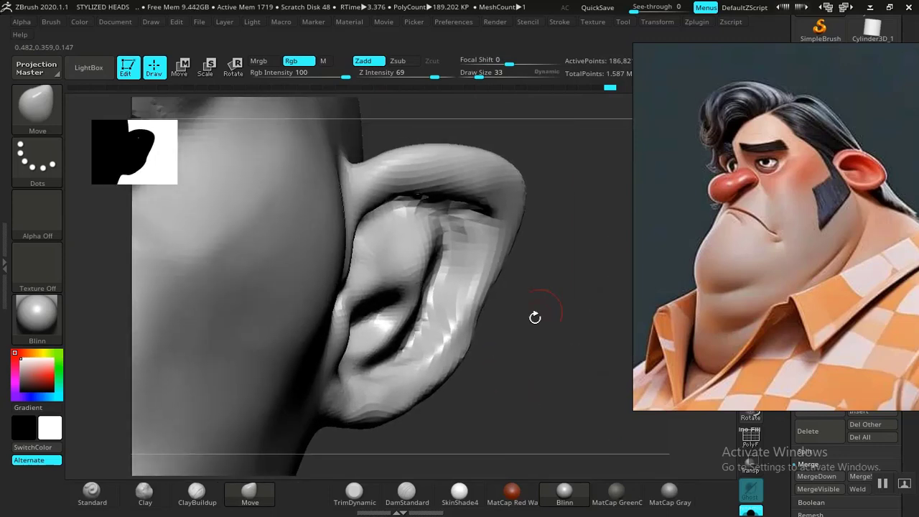
{"action": "left_click_drag", "start_coordinate": [535, 317], "coordinate": [479, 301]}
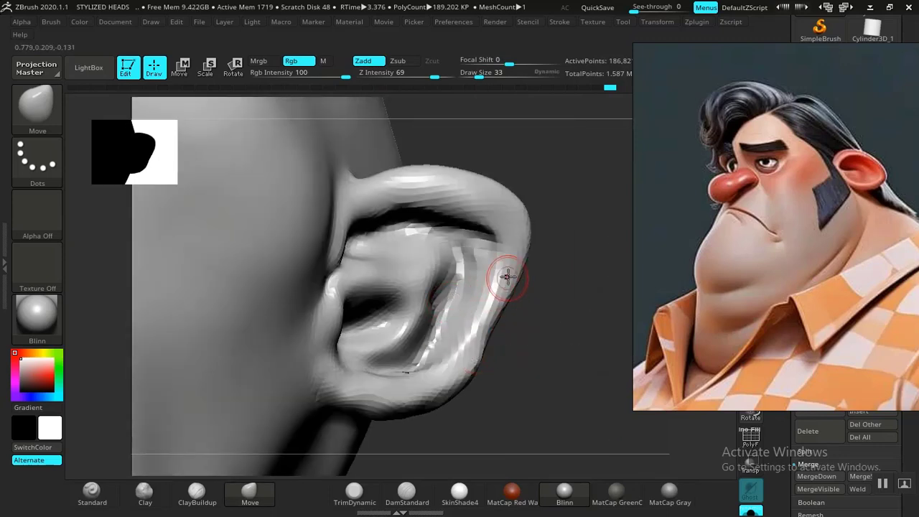
{"action": "mouse_move", "coordinate": [481, 336]}
{"action": "left_mouse_down", "text": "shift"}
{"action": "mouse_move", "coordinate": [512, 335]}
{"action": "mouse_move", "coordinate": [483, 341]}
{"action": "mouse_move", "coordinate": [486, 319]}
{"action": "mouse_move", "coordinate": [492, 349]}
{"action": "mouse_move", "coordinate": [410, 383]}
{"action": "left_mouse_up", "text": "shift"}
{"action": "key", "text": "bracketright"}
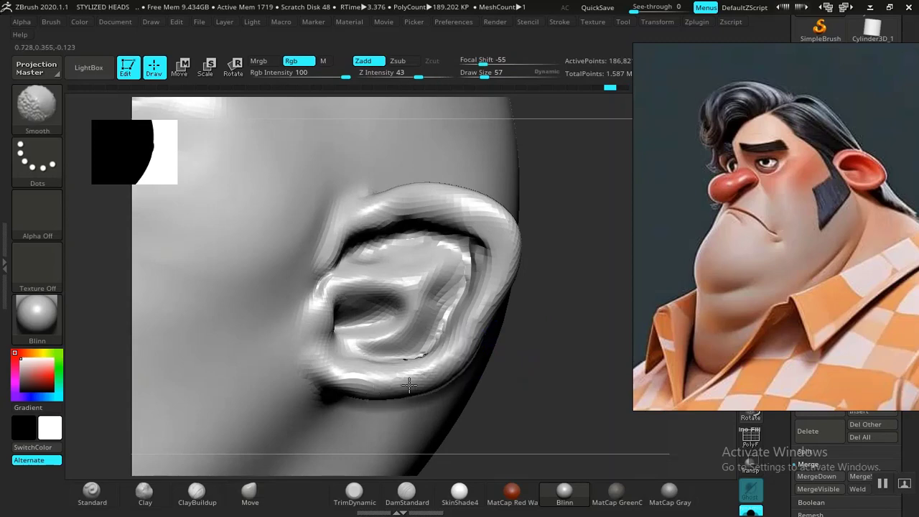
Step: Carve the groove between the ear's inner folds and outer rim with the DamStandard brush
{"action": "mouse_move", "coordinate": [552, 335]}
{"action": "left_mouse_down"}
{"action": "mouse_move", "coordinate": [588, 349]}
{"action": "mouse_move", "coordinate": [445, 445]}
{"action": "left_mouse_up"}
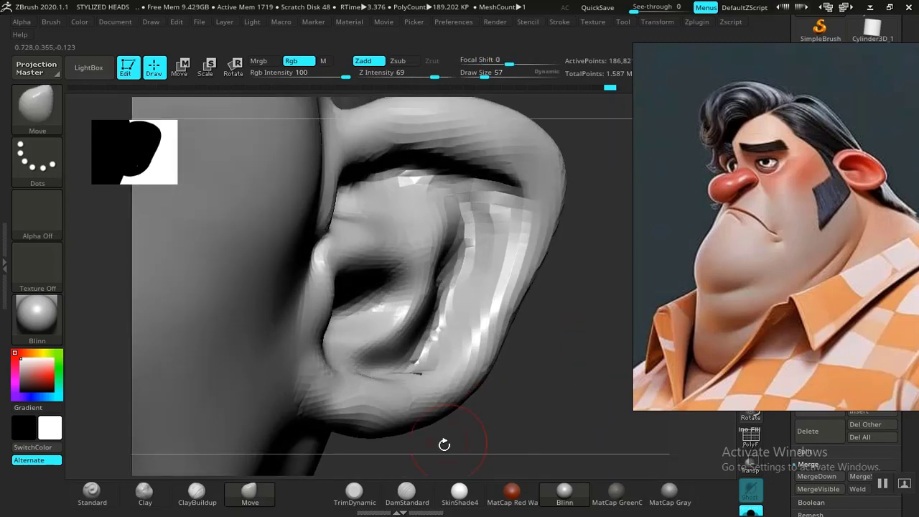
{"action": "left_click", "coordinate": [407, 492]}
{"action": "left_click_drag", "start_coordinate": [438, 383], "coordinate": [538, 281]}
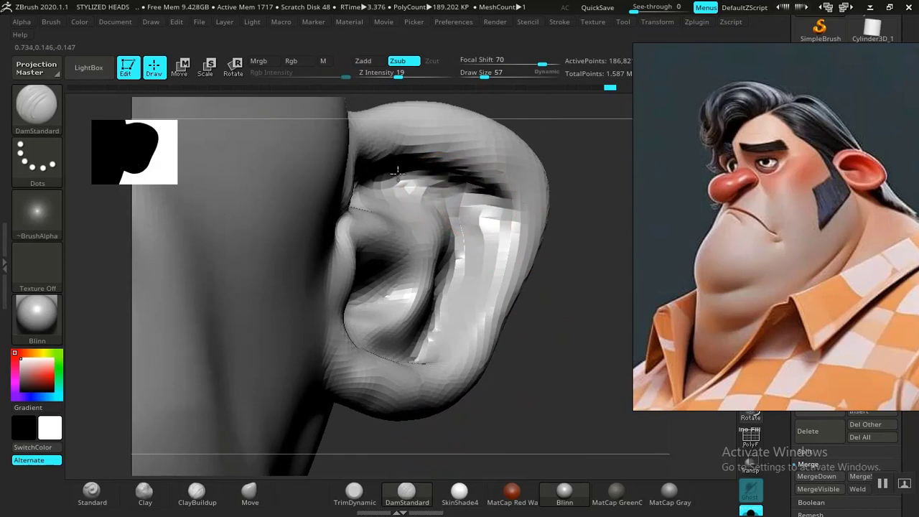
{"action": "mouse_move", "coordinate": [481, 202]}
{"action": "left_mouse_down"}
{"action": "mouse_move", "coordinate": [467, 304]}
{"action": "mouse_move", "coordinate": [435, 353]}
{"action": "left_mouse_up"}
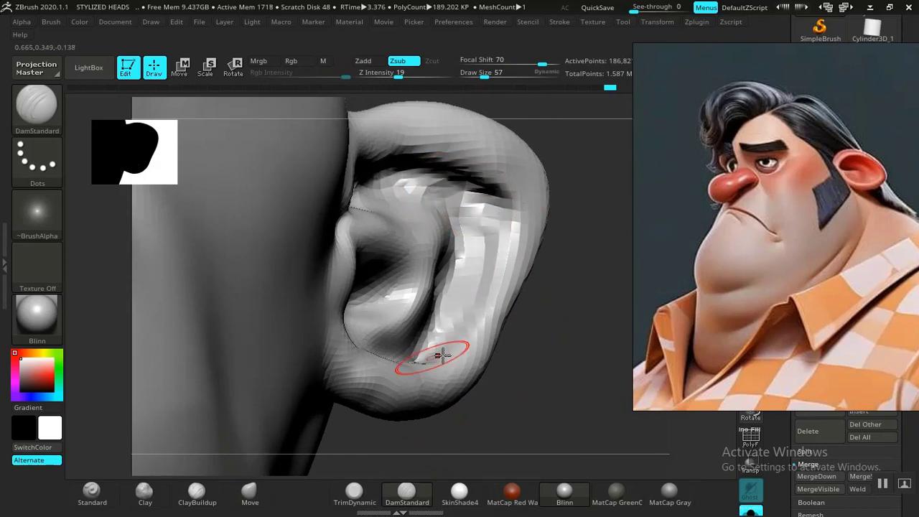
{"action": "mouse_move", "coordinate": [560, 370]}
{"action": "left_mouse_down"}
{"action": "mouse_move", "coordinate": [565, 386]}
{"action": "mouse_move", "coordinate": [447, 329]}
{"action": "left_mouse_up"}
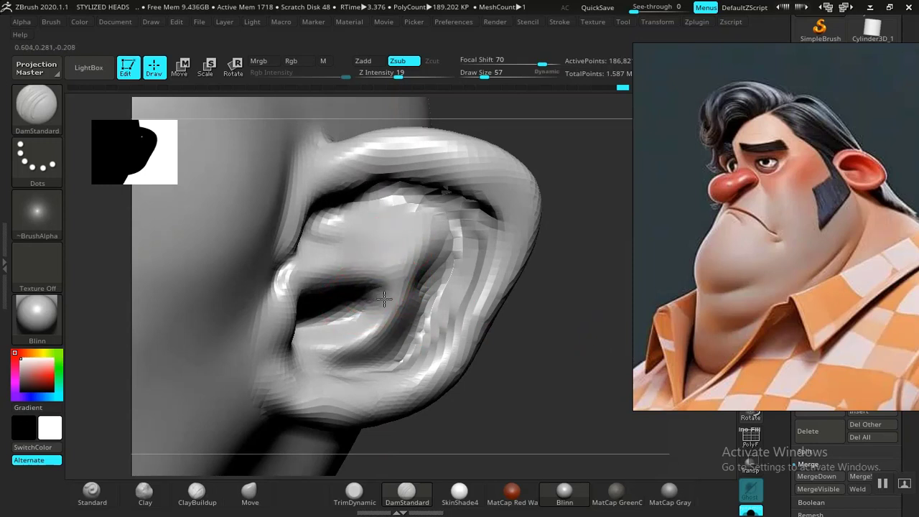
Step: Build up the upper inner fold of the ear with the Standard brush at draw size 73
{"action": "left_click", "coordinate": [99, 504]}
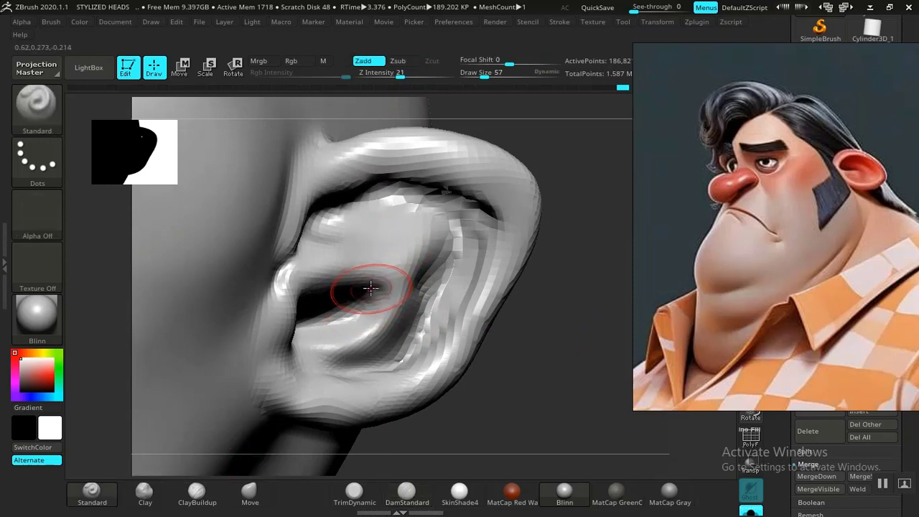
{"action": "key", "text": "bracketright"}
{"action": "mouse_move", "coordinate": [585, 301]}
{"action": "left_mouse_down"}
{"action": "mouse_move", "coordinate": [619, 318]}
{"action": "mouse_move", "coordinate": [626, 351]}
{"action": "mouse_move", "coordinate": [619, 345]}
{"action": "left_mouse_up"}
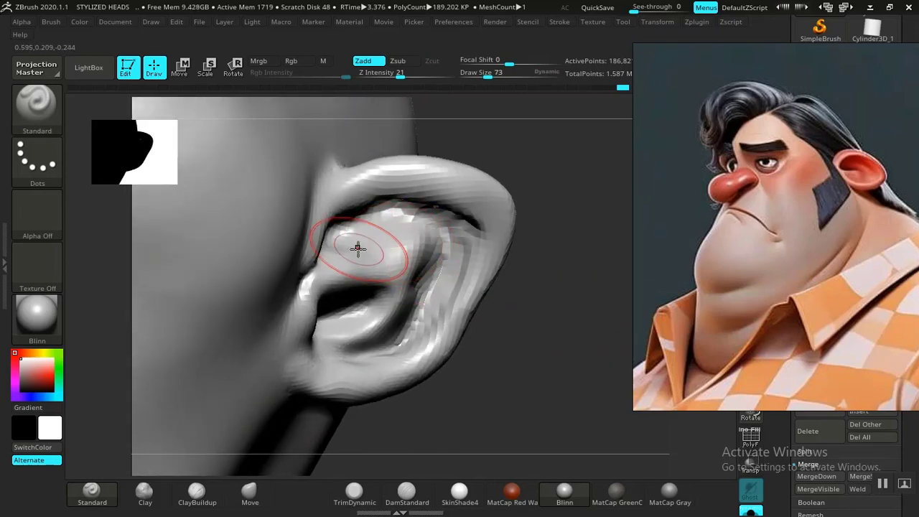
{"action": "left_click_drag", "start_coordinate": [356, 250], "coordinate": [421, 226]}
{"action": "mouse_move", "coordinate": [545, 287]}
{"action": "left_mouse_down"}
{"action": "mouse_move", "coordinate": [544, 251]}
{"action": "mouse_move", "coordinate": [532, 251]}
{"action": "left_mouse_up"}
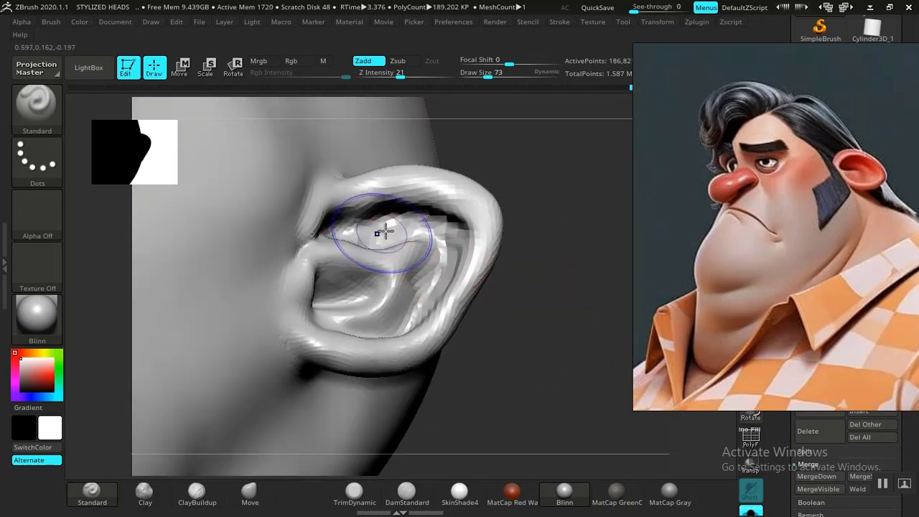
Step: Smooth the ear's upper inner fold and the hollow between it and the outer rim
{"action": "mouse_move", "coordinate": [383, 232]}
{"action": "left_mouse_down", "text": "shift"}
{"action": "mouse_move", "coordinate": [402, 224]}
{"action": "mouse_move", "coordinate": [451, 266]}
{"action": "left_mouse_up", "text": "shift"}
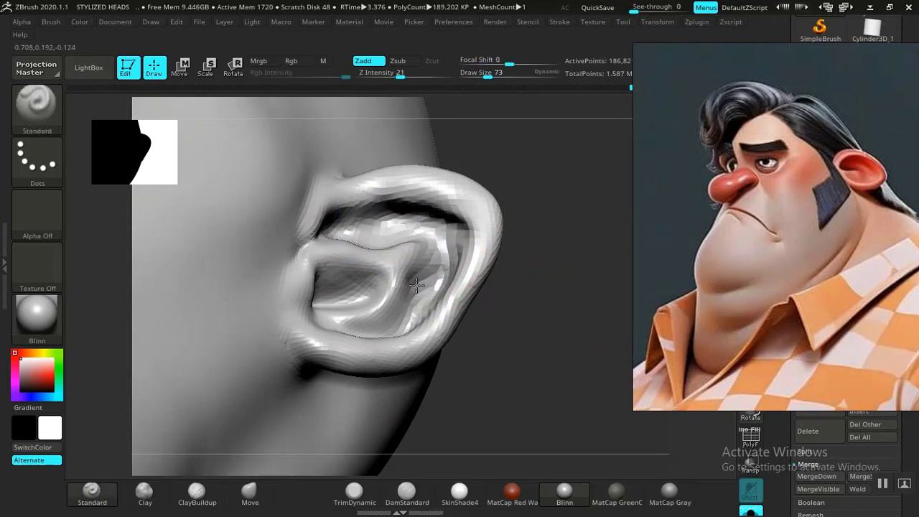
{"action": "left_click_drag", "start_coordinate": [415, 289], "coordinate": [422, 271], "text": "shift"}
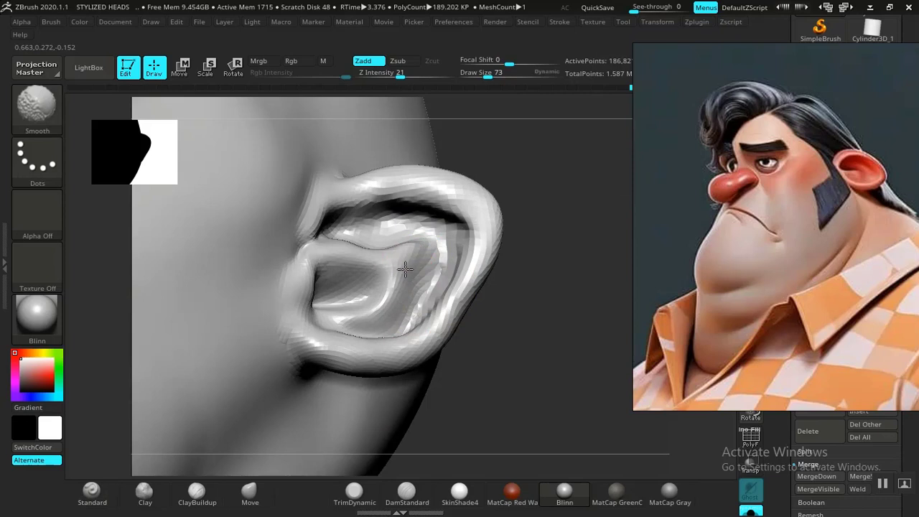
{"action": "left_click_drag", "start_coordinate": [405, 269], "coordinate": [411, 270], "text": "shift"}
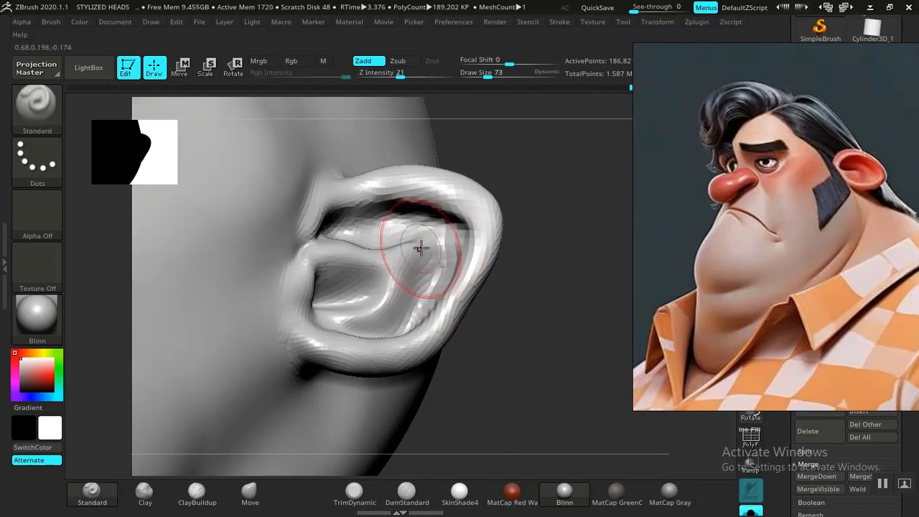
{"action": "key", "text": "shift"}
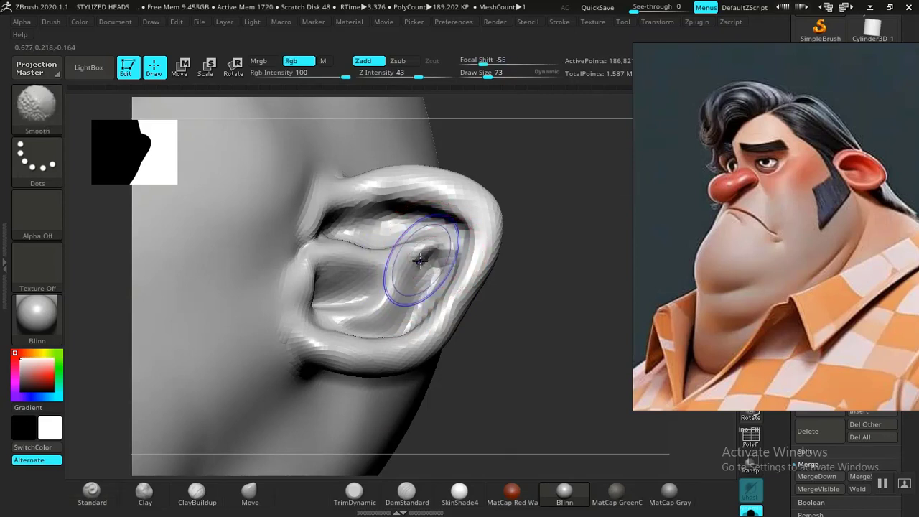
{"action": "left_click_drag", "start_coordinate": [449, 253], "coordinate": [451, 248], "text": "shift"}
Step: Refine the crease where the ear's upper rim joins the head with the DamStandard brush and smoothing
{"action": "mouse_move", "coordinate": [513, 188]}
{"action": "left_mouse_down", "text": "alt"}
{"action": "mouse_move", "coordinate": [488, 197]}
{"action": "mouse_move", "coordinate": [503, 287]}
{"action": "left_mouse_up", "text": "alt"}
{"action": "mouse_move", "coordinate": [517, 302]}
{"action": "left_mouse_down"}
{"action": "mouse_move", "coordinate": [572, 318]}
{"action": "mouse_move", "coordinate": [519, 345]}
{"action": "mouse_move", "coordinate": [541, 305]}
{"action": "mouse_move", "coordinate": [544, 350]}
{"action": "mouse_move", "coordinate": [507, 361]}
{"action": "mouse_move", "coordinate": [521, 358]}
{"action": "left_mouse_up"}
{"action": "left_click_drag", "start_coordinate": [557, 333], "coordinate": [490, 341]}
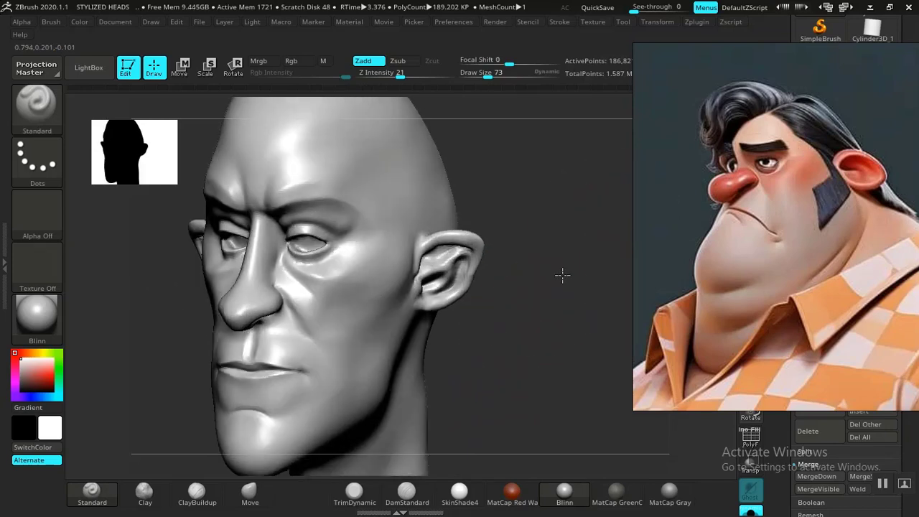
{"action": "left_click_drag", "start_coordinate": [562, 275], "coordinate": [574, 410], "text": "alt"}
{"action": "left_click_drag", "start_coordinate": [561, 335], "coordinate": [561, 387], "text": "alt"}
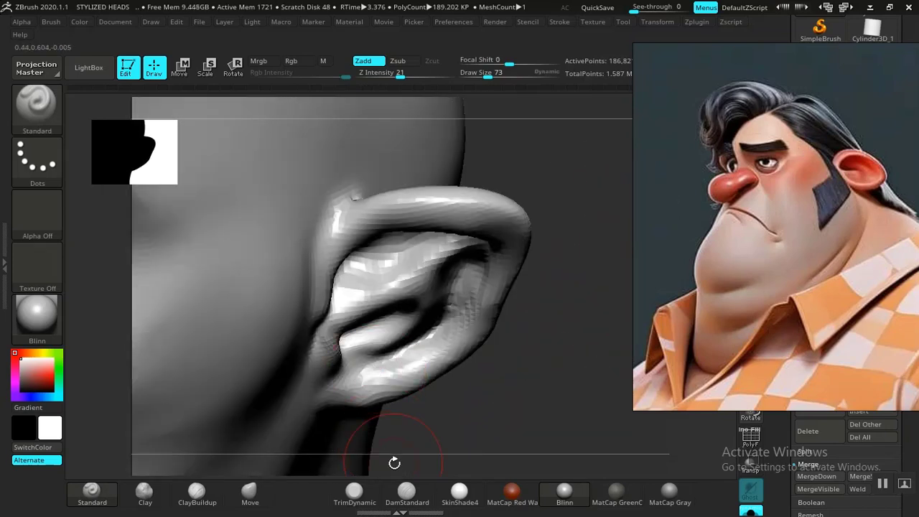
{"action": "left_click", "coordinate": [414, 500]}
{"action": "left_click_drag", "start_coordinate": [436, 449], "coordinate": [461, 379]}
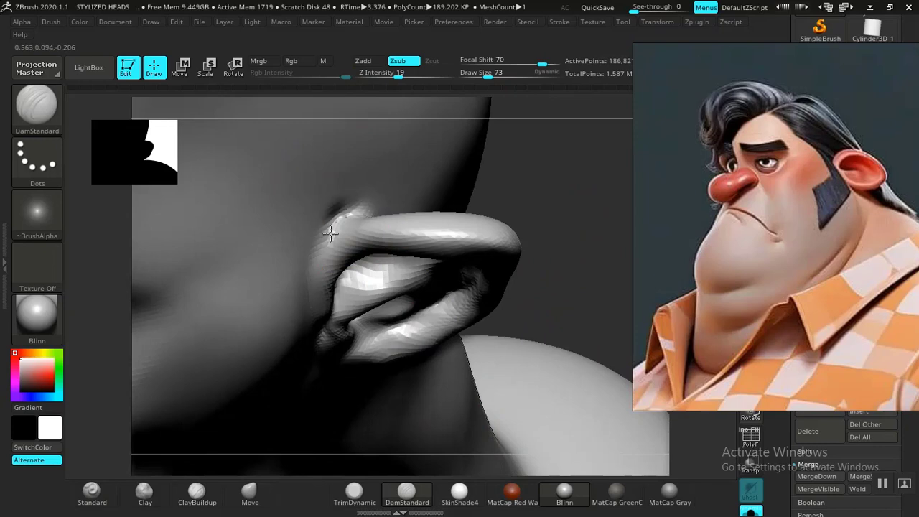
{"action": "key", "text": "shift"}
Step: Pull the middle of the lips upward into a frown with the Move brush, enlarging it to draw size 97
{"action": "left_click_drag", "start_coordinate": [517, 172], "coordinate": [468, 41], "text": "alt"}
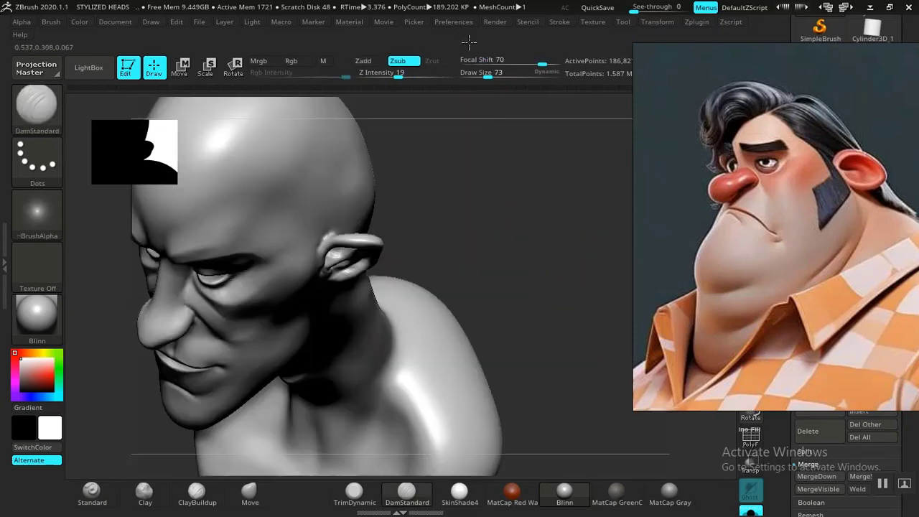
{"action": "left_click_drag", "start_coordinate": [524, 277], "coordinate": [583, 179]}
{"action": "mouse_move", "coordinate": [456, 310]}
{"action": "left_mouse_down", "text": "alt"}
{"action": "mouse_move", "coordinate": [555, 306]}
{"action": "mouse_move", "coordinate": [527, 283]}
{"action": "mouse_move", "coordinate": [544, 348]}
{"action": "mouse_move", "coordinate": [519, 324]}
{"action": "mouse_move", "coordinate": [532, 364]}
{"action": "mouse_move", "coordinate": [467, 395]}
{"action": "mouse_move", "coordinate": [605, 247]}
{"action": "left_mouse_up", "text": "alt"}
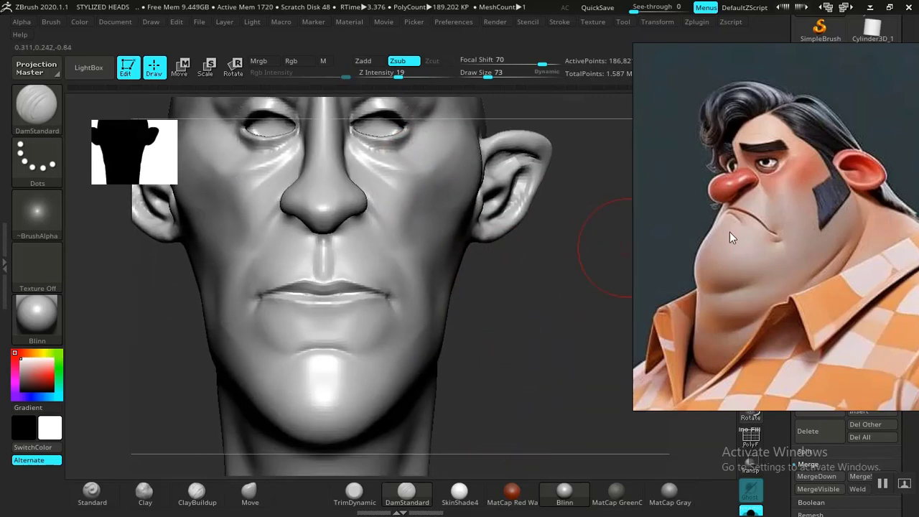
{"action": "mouse_move", "coordinate": [533, 374]}
{"action": "left_mouse_down", "text": "alt"}
{"action": "mouse_move", "coordinate": [481, 324]}
{"action": "mouse_move", "coordinate": [519, 335]}
{"action": "mouse_move", "coordinate": [543, 392]}
{"action": "mouse_move", "coordinate": [540, 375]}
{"action": "mouse_move", "coordinate": [582, 364]}
{"action": "left_mouse_up", "text": "alt"}
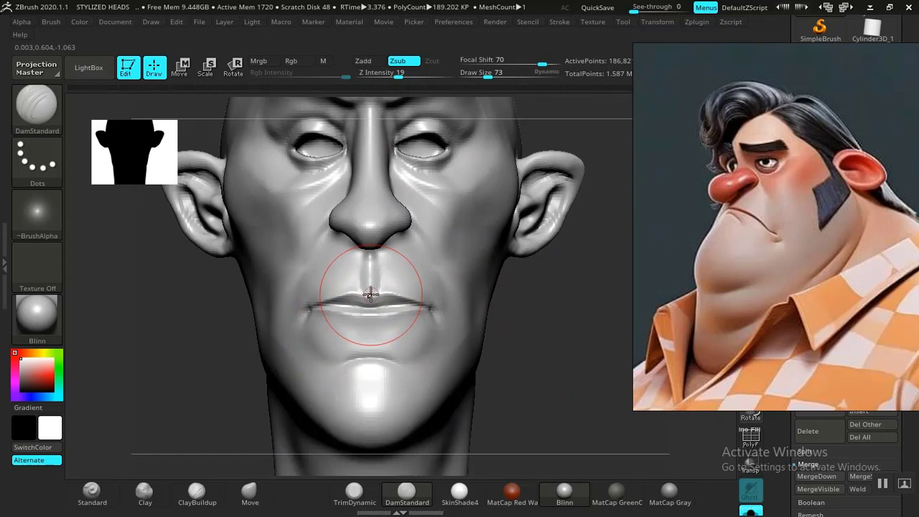
{"action": "left_click", "coordinate": [251, 503]}
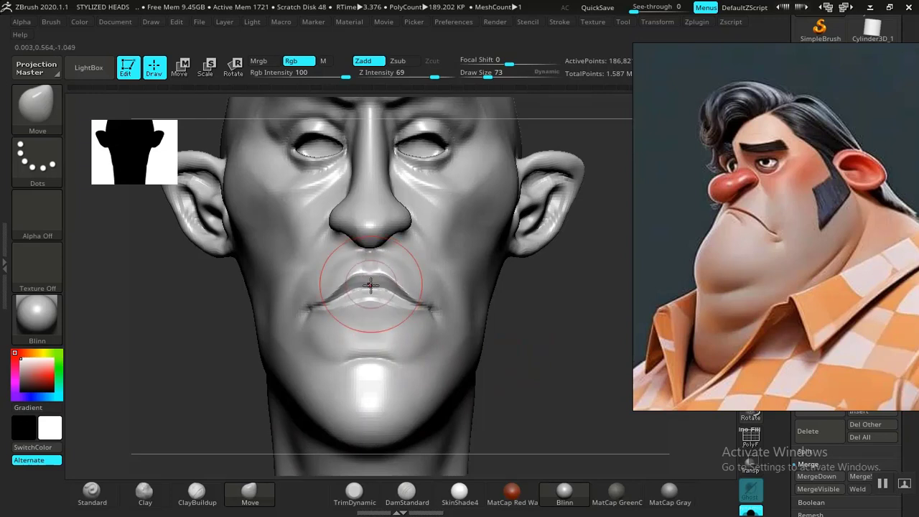
{"action": "key", "text": "ctrl"}
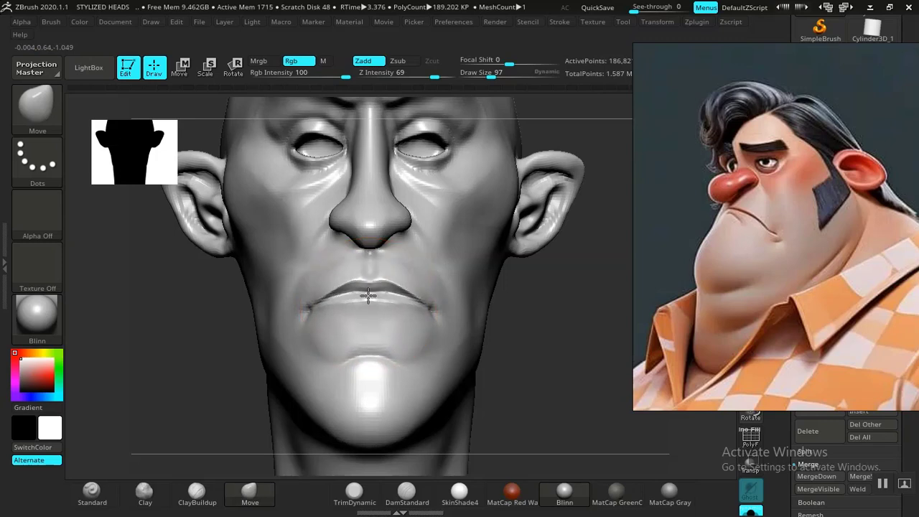
Step: Pull the corner of the mouth outward and down with the Move brush to strengthen the frown
{"action": "mouse_move", "coordinate": [534, 329]}
{"action": "left_mouse_down"}
{"action": "mouse_move", "coordinate": [483, 344]}
{"action": "mouse_move", "coordinate": [366, 297]}
{"action": "mouse_move", "coordinate": [363, 286]}
{"action": "mouse_move", "coordinate": [322, 334]}
{"action": "mouse_move", "coordinate": [491, 322]}
{"action": "mouse_move", "coordinate": [532, 299]}
{"action": "mouse_move", "coordinate": [536, 361]}
{"action": "mouse_move", "coordinate": [498, 365]}
{"action": "mouse_move", "coordinate": [508, 346]}
{"action": "mouse_move", "coordinate": [474, 314]}
{"action": "left_mouse_up"}
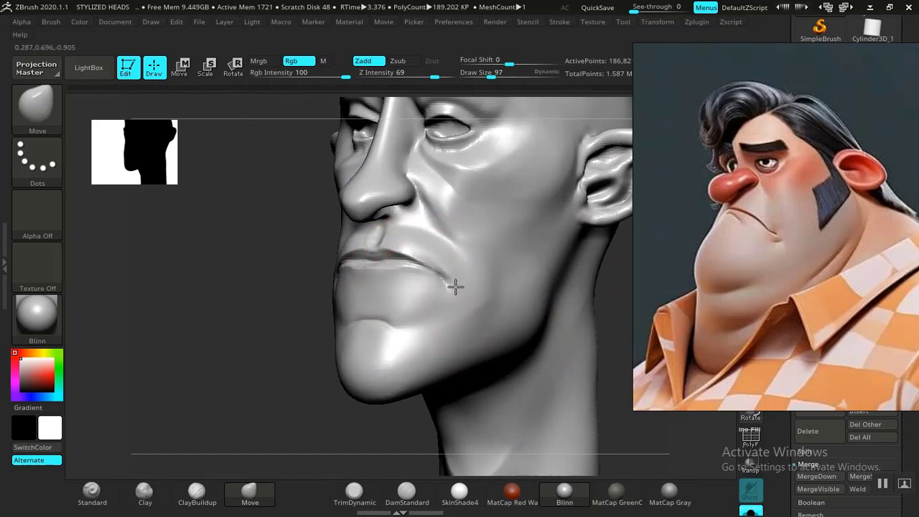
{"action": "left_click_drag", "start_coordinate": [456, 287], "coordinate": [459, 291]}
{"action": "key", "text": "ctrl+z"}
{"action": "mouse_move", "coordinate": [296, 318]}
{"action": "left_mouse_down"}
{"action": "mouse_move", "coordinate": [263, 337]}
{"action": "mouse_move", "coordinate": [275, 338]}
{"action": "left_mouse_up"}
{"action": "left_click_drag", "start_coordinate": [380, 362], "coordinate": [395, 333]}
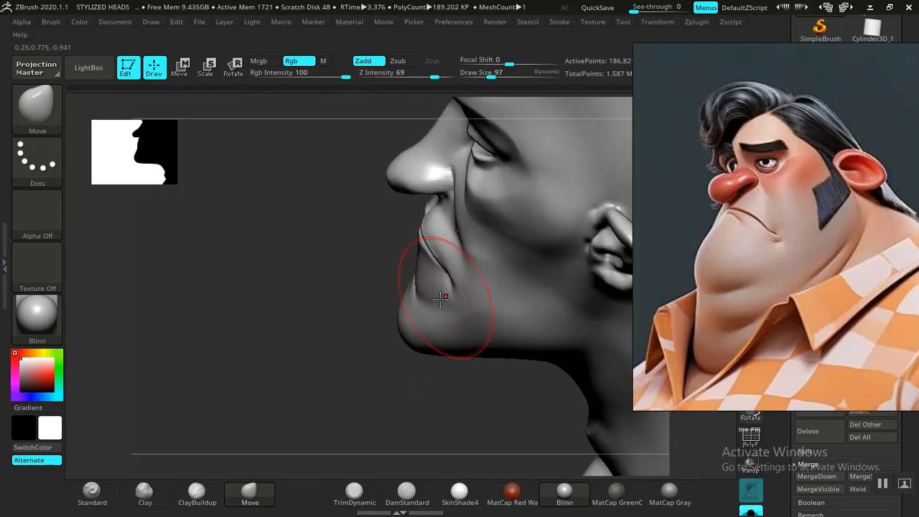
{"action": "left_click_drag", "start_coordinate": [327, 320], "coordinate": [430, 334]}
{"action": "mouse_move", "coordinate": [562, 332]}
{"action": "left_mouse_down", "text": "alt"}
{"action": "mouse_move", "coordinate": [549, 287]}
{"action": "mouse_move", "coordinate": [542, 372]}
{"action": "mouse_move", "coordinate": [538, 329]}
{"action": "mouse_move", "coordinate": [556, 320]}
{"action": "mouse_move", "coordinate": [568, 362]}
{"action": "mouse_move", "coordinate": [506, 357]}
{"action": "left_mouse_up", "text": "alt"}
{"action": "mouse_move", "coordinate": [232, 322]}
{"action": "left_mouse_down", "text": "alt"}
{"action": "mouse_move", "coordinate": [250, 304]}
{"action": "mouse_move", "coordinate": [279, 369]}
{"action": "left_mouse_up", "text": "alt"}
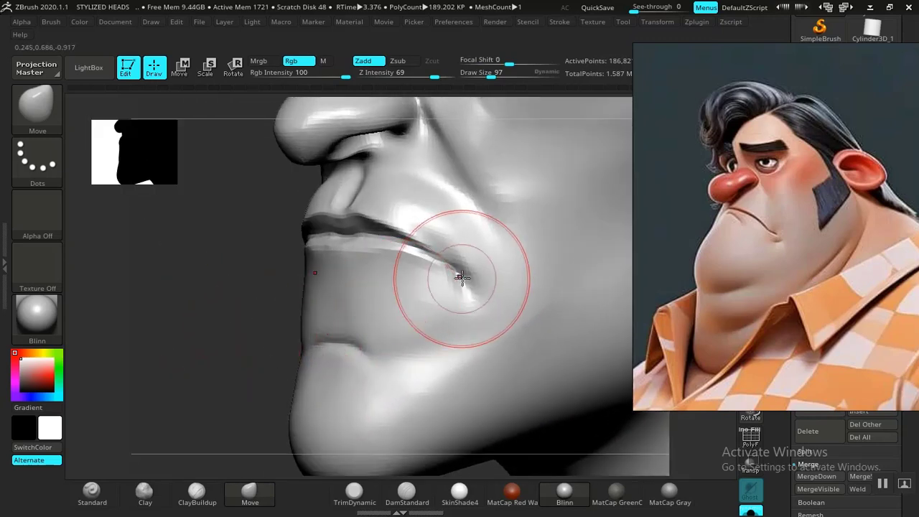
{"action": "left_click_drag", "start_coordinate": [462, 277], "coordinate": [469, 285]}
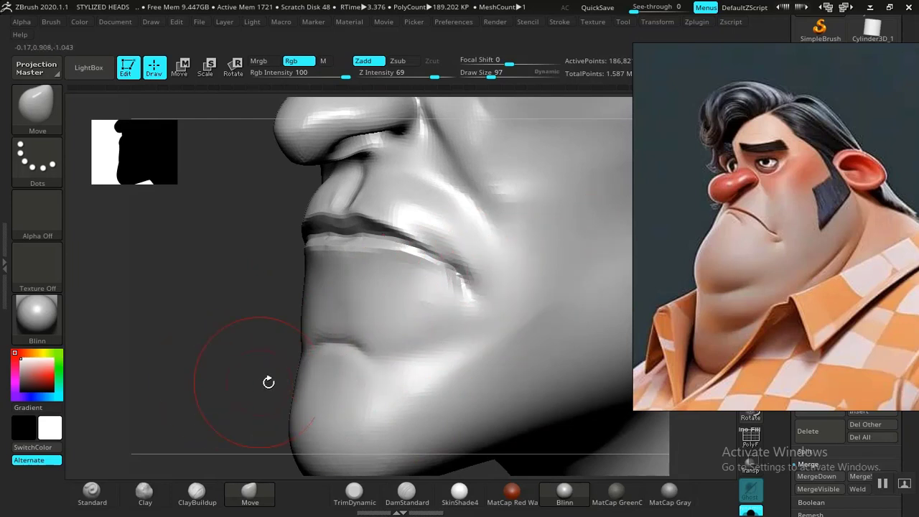
Step: Deepen the line between the lips and extend it past the mouth corner with the DamStandard brush at Z intensity 40
{"action": "left_click", "coordinate": [406, 494]}
{"action": "mouse_move", "coordinate": [209, 314]}
{"action": "left_mouse_down", "text": "alt"}
{"action": "mouse_move", "coordinate": [349, 299]}
{"action": "mouse_move", "coordinate": [459, 272]}
{"action": "left_mouse_up", "text": "alt"}
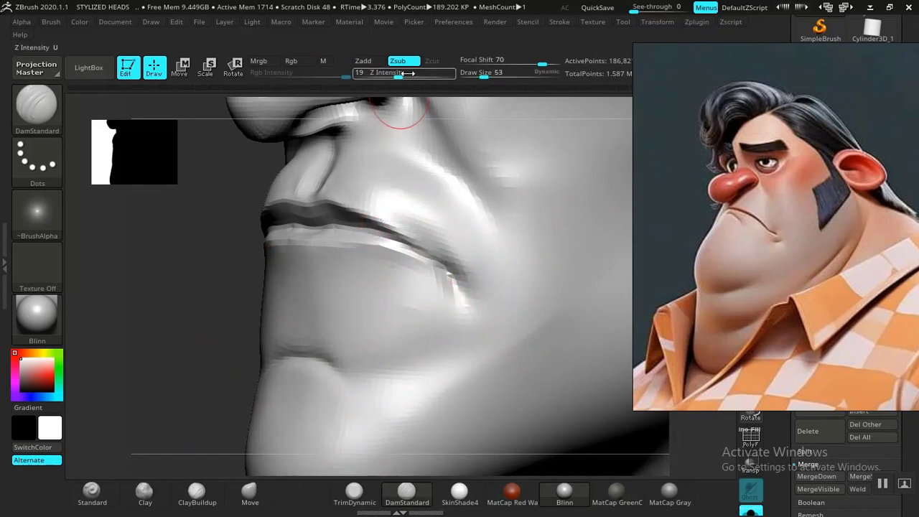
{"action": "left_click_drag", "start_coordinate": [407, 73], "coordinate": [425, 73]}
{"action": "mouse_move", "coordinate": [181, 328]}
{"action": "left_mouse_down", "text": "alt"}
{"action": "mouse_move", "coordinate": [199, 353]}
{"action": "mouse_move", "coordinate": [322, 318]}
{"action": "left_mouse_up", "text": "alt"}
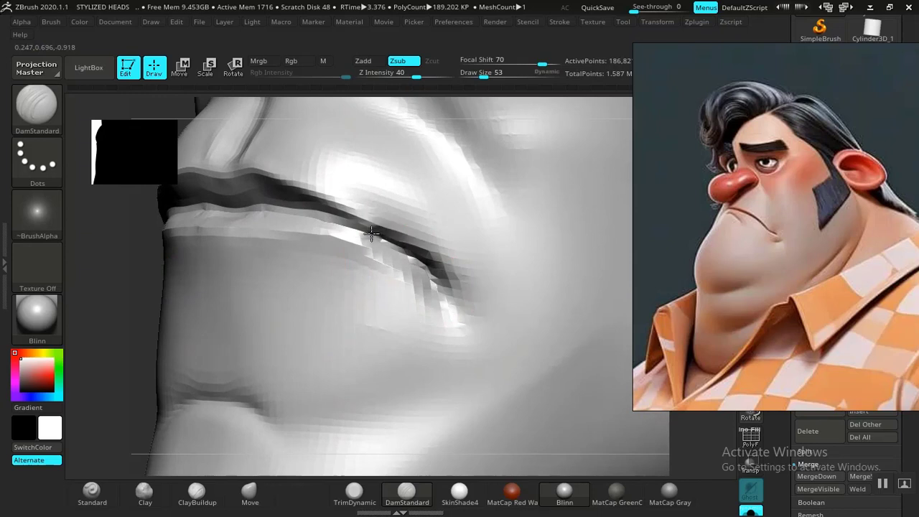
{"action": "left_click_drag", "start_coordinate": [293, 210], "coordinate": [186, 205]}
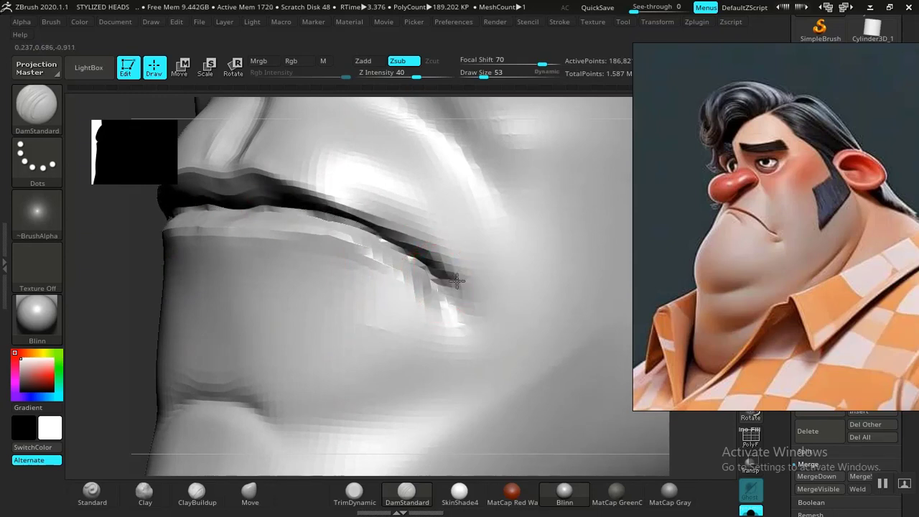
{"action": "mouse_move", "coordinate": [482, 266]}
{"action": "left_mouse_down"}
{"action": "mouse_move", "coordinate": [459, 277]}
{"action": "mouse_move", "coordinate": [495, 251]}
{"action": "left_mouse_up"}
{"action": "left_click_drag", "start_coordinate": [100, 318], "coordinate": [99, 221], "text": "alt"}
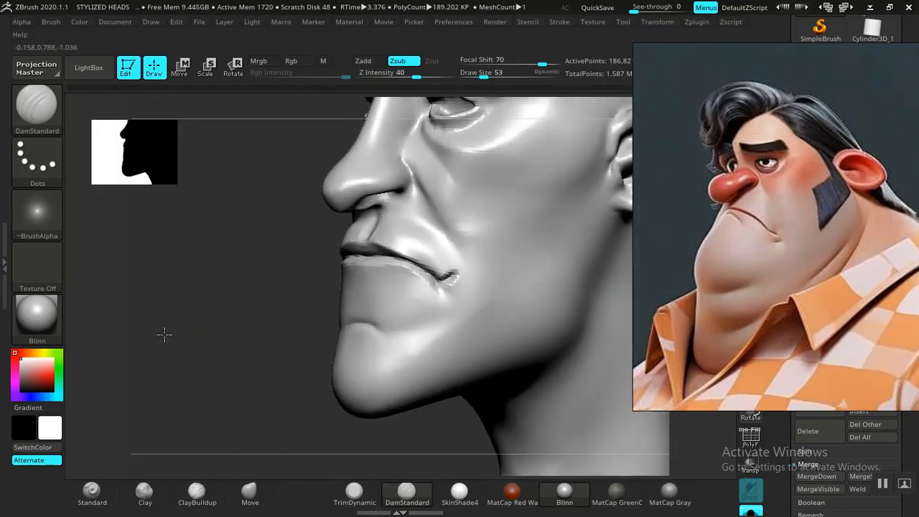
{"action": "mouse_move", "coordinate": [164, 334]}
{"action": "left_mouse_down"}
{"action": "mouse_move", "coordinate": [189, 329]}
{"action": "mouse_move", "coordinate": [336, 468]}
{"action": "left_mouse_up"}
{"action": "left_click_drag", "start_coordinate": [407, 289], "coordinate": [423, 285]}
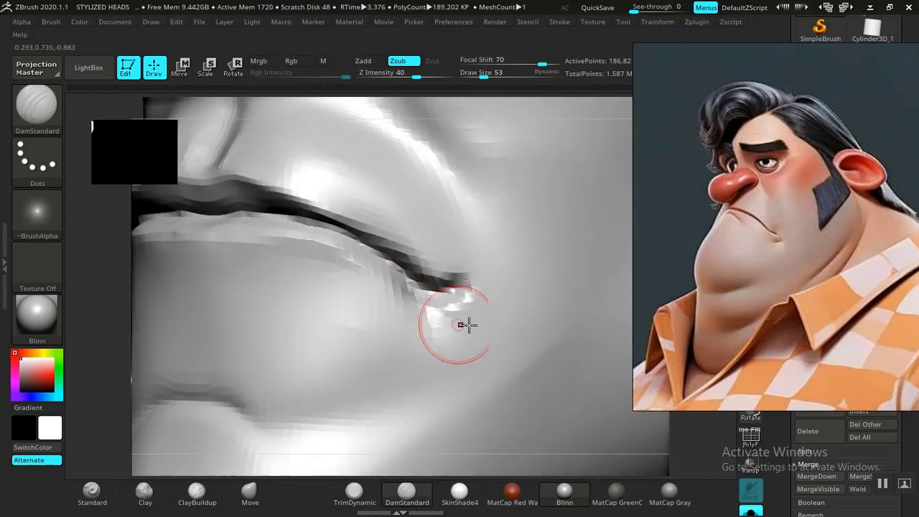
Step: Sharpen the lip line and the lower lip's edge with the Pinch brush at draw size 53
{"action": "key", "text": "f"}
{"action": "left_click_drag", "start_coordinate": [552, 301], "coordinate": [247, 402]}
{"action": "left_click_drag", "start_coordinate": [139, 350], "coordinate": [251, 503], "text": "alt"}
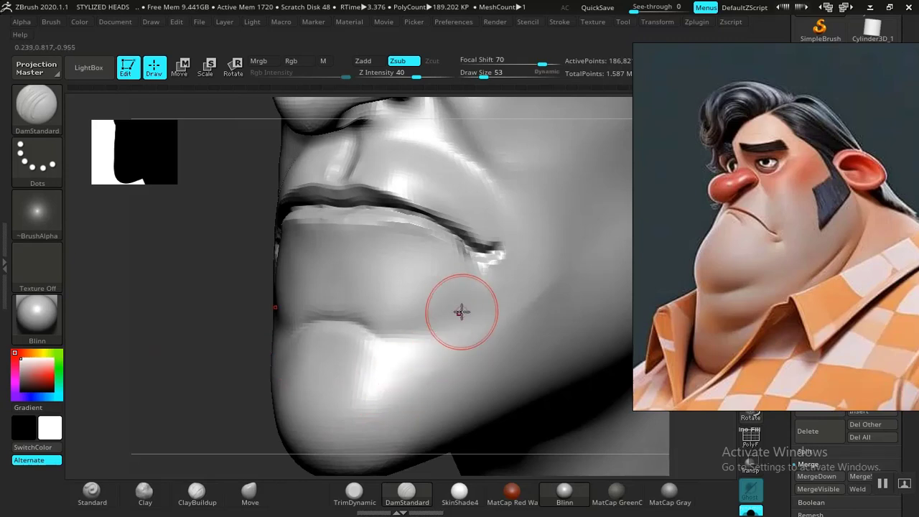
{"action": "key", "text": "b"}
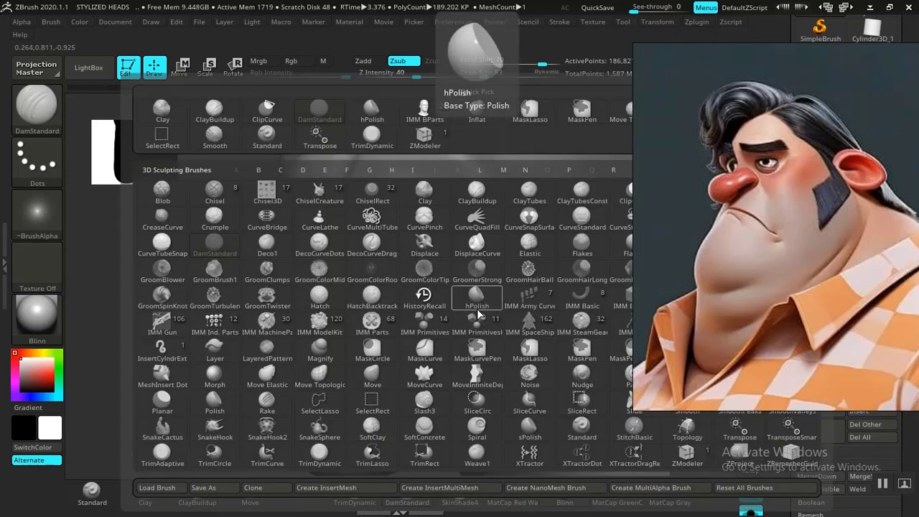
{"action": "key", "text": "p"}
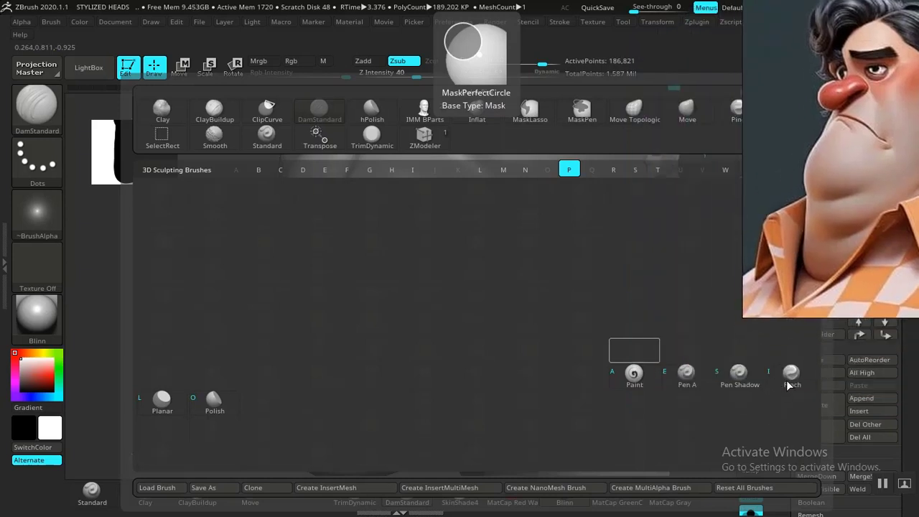
{"action": "left_click", "coordinate": [787, 375]}
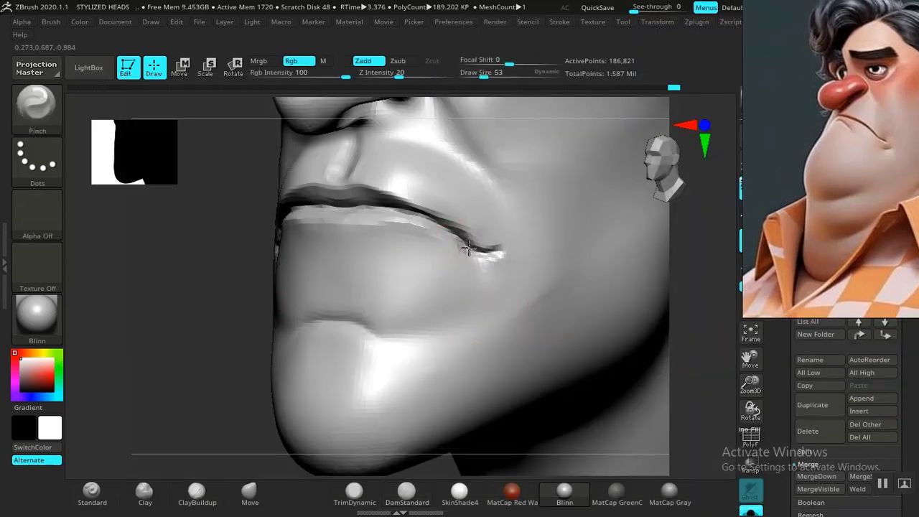
{"action": "mouse_move", "coordinate": [206, 336]}
{"action": "left_mouse_down"}
{"action": "mouse_move", "coordinate": [187, 386]}
{"action": "mouse_move", "coordinate": [172, 368]}
{"action": "left_mouse_up"}
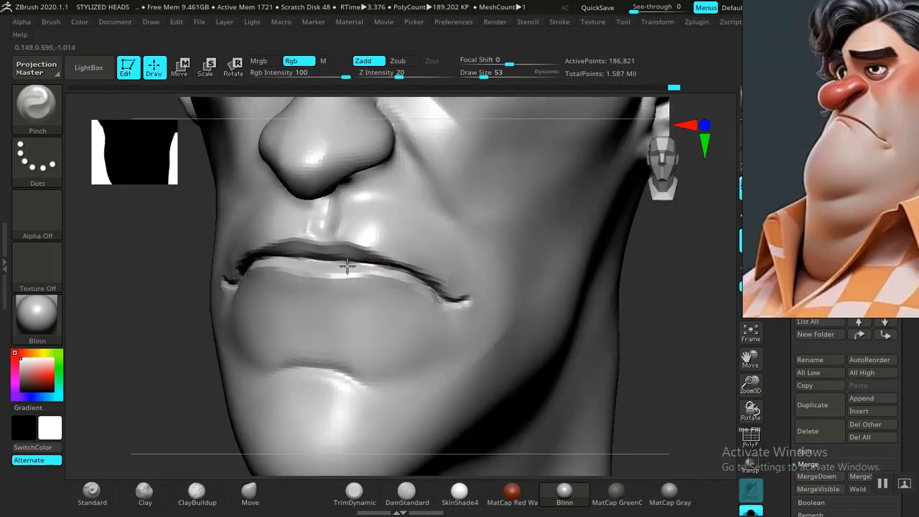
{"action": "left_click_drag", "start_coordinate": [327, 265], "coordinate": [393, 274]}
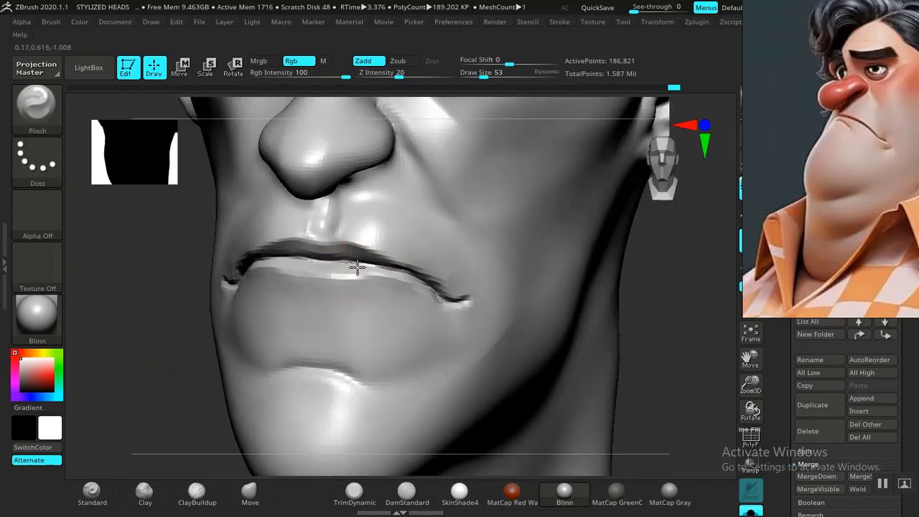
{"action": "left_click_drag", "start_coordinate": [317, 276], "coordinate": [250, 269]}
Step: Raise and reshape the lower lip's edge with the Move brush, enlarging it to draw size 73
{"action": "left_click", "coordinate": [246, 489]}
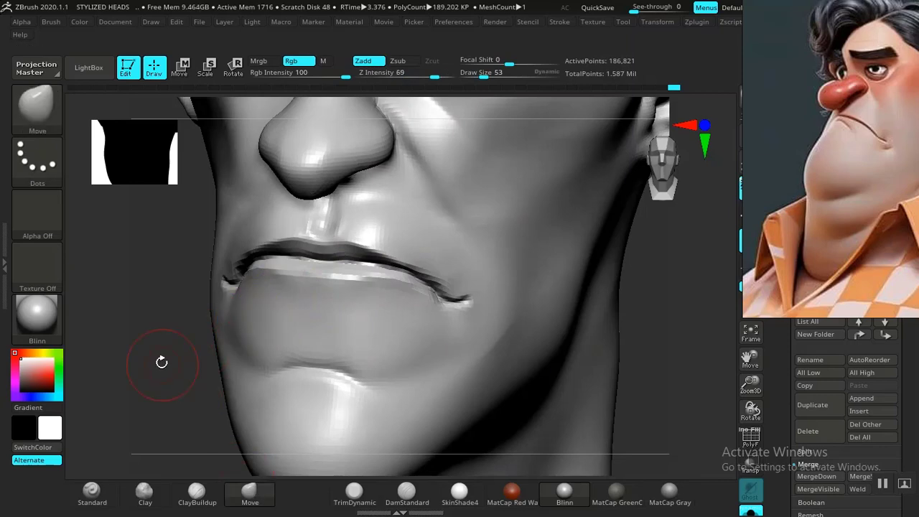
{"action": "mouse_move", "coordinate": [162, 361]}
{"action": "left_mouse_down", "text": "alt"}
{"action": "mouse_move", "coordinate": [187, 371]}
{"action": "mouse_move", "coordinate": [201, 445]}
{"action": "left_mouse_up", "text": "alt"}
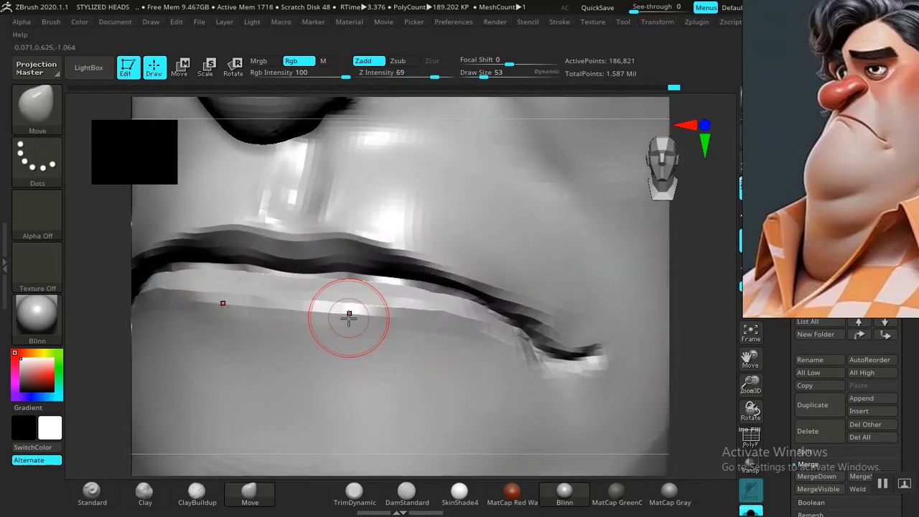
{"action": "left_click_drag", "start_coordinate": [350, 313], "coordinate": [357, 300]}
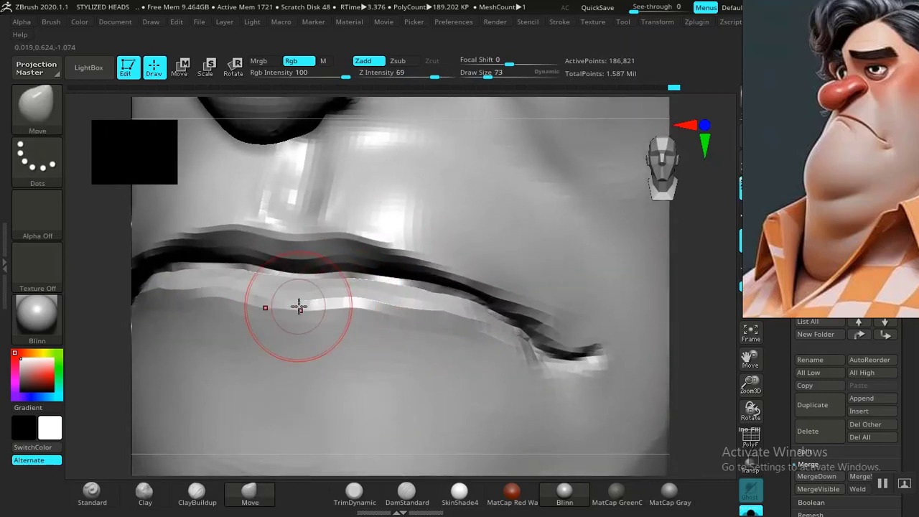
{"action": "mouse_move", "coordinate": [180, 308]}
{"action": "left_mouse_down"}
{"action": "mouse_move", "coordinate": [269, 288]}
{"action": "mouse_move", "coordinate": [401, 307]}
{"action": "left_mouse_up"}
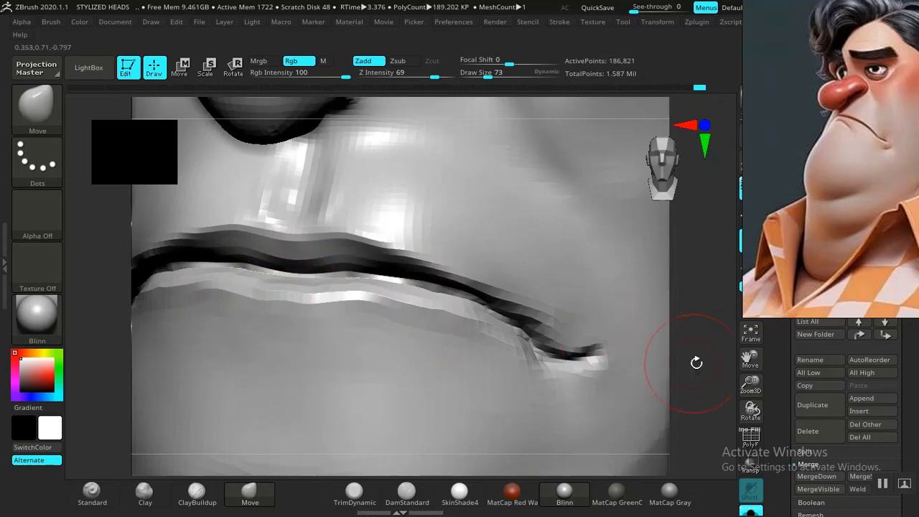
{"action": "left_click_drag", "start_coordinate": [696, 362], "coordinate": [477, 286], "text": "alt"}
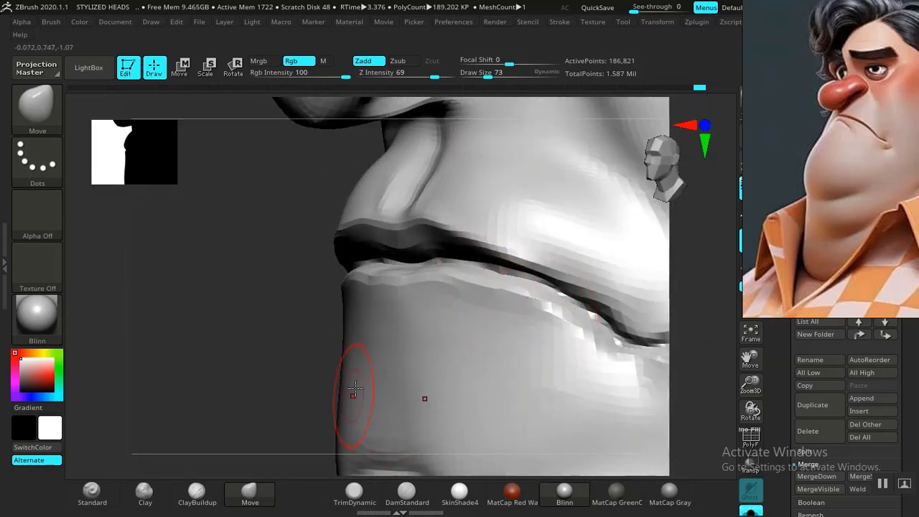
{"action": "left_click_drag", "start_coordinate": [278, 357], "coordinate": [315, 391]}
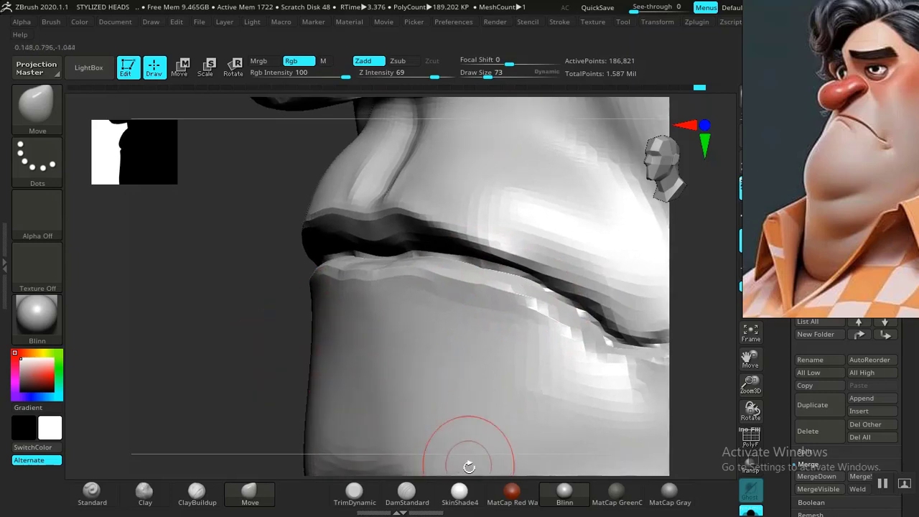
Step: Try carving a groove beneath the middle of the lower lip with the DamStandard brush at draw size 73
{"action": "left_click", "coordinate": [406, 492]}
{"action": "left_click_drag", "start_coordinate": [206, 372], "coordinate": [228, 359]}
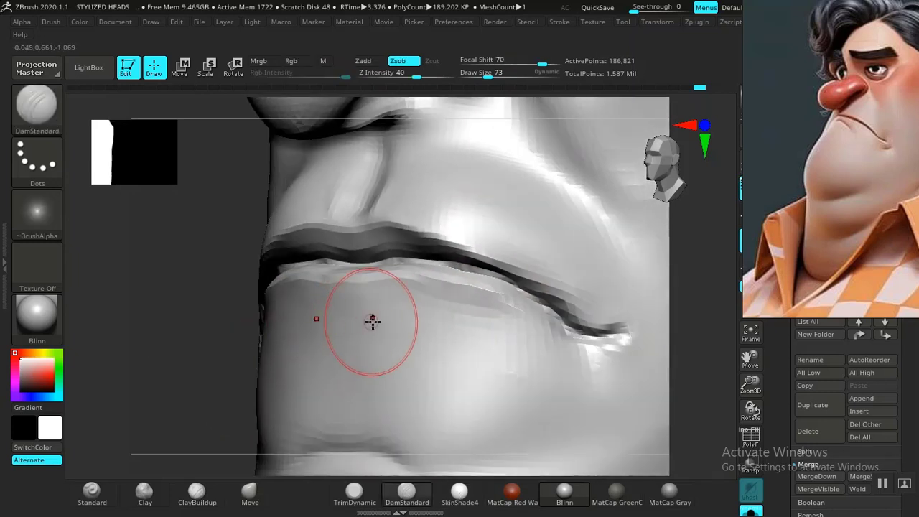
{"action": "left_click_drag", "start_coordinate": [406, 310], "coordinate": [356, 301]}
{"action": "mouse_move", "coordinate": [288, 335]}
{"action": "left_mouse_down", "text": "shift"}
{"action": "mouse_move", "coordinate": [349, 318]}
{"action": "mouse_move", "coordinate": [448, 323]}
{"action": "mouse_move", "coordinate": [296, 314]}
{"action": "left_mouse_up", "text": "shift"}
{"action": "key", "text": "ctrl+z"}
{"action": "left_click_drag", "start_coordinate": [173, 238], "coordinate": [199, 122], "text": "alt"}
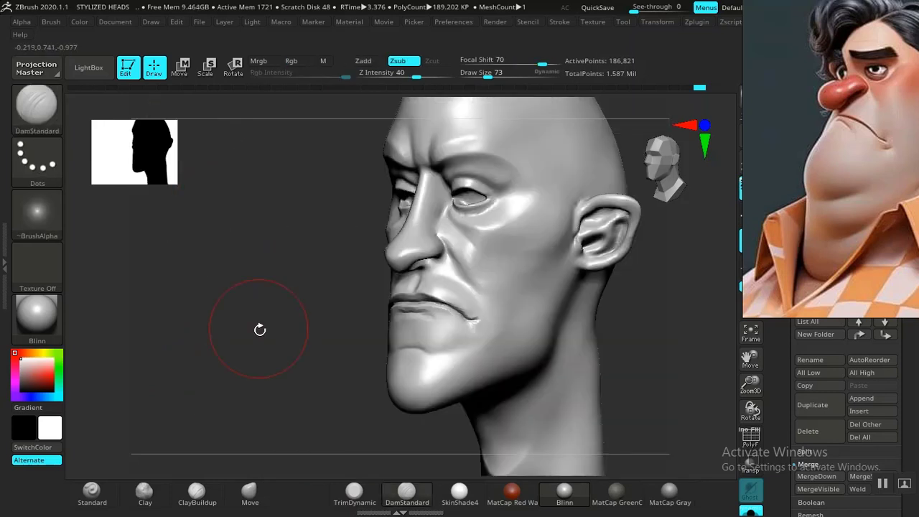
{"action": "left_click_drag", "start_coordinate": [261, 330], "coordinate": [322, 347]}
{"action": "mouse_move", "coordinate": [584, 324]}
{"action": "left_mouse_down", "text": "alt"}
{"action": "mouse_move", "coordinate": [525, 314]}
{"action": "mouse_move", "coordinate": [634, 427]}
{"action": "mouse_move", "coordinate": [646, 468]}
{"action": "left_mouse_up", "text": "alt"}
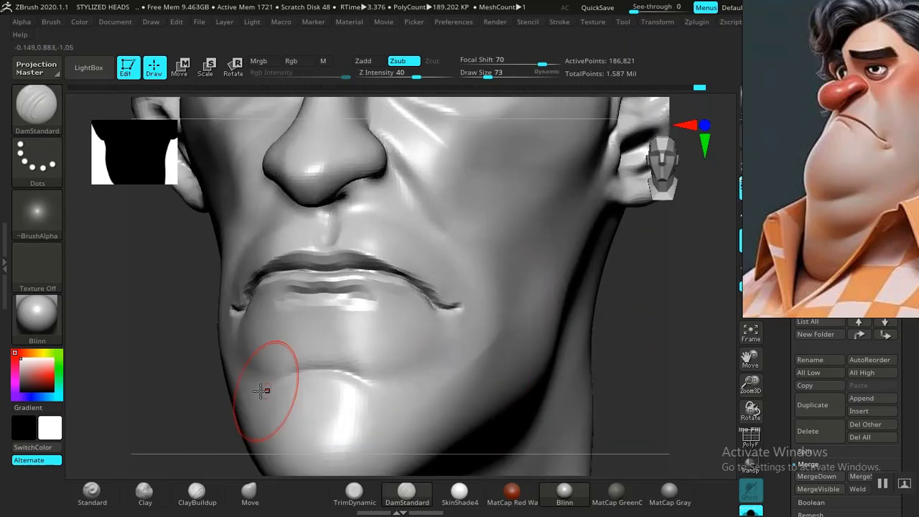
{"action": "mouse_move", "coordinate": [180, 397]}
{"action": "left_mouse_down"}
{"action": "mouse_move", "coordinate": [220, 378]}
{"action": "mouse_move", "coordinate": [338, 398]}
{"action": "mouse_move", "coordinate": [344, 411]}
{"action": "left_mouse_up"}
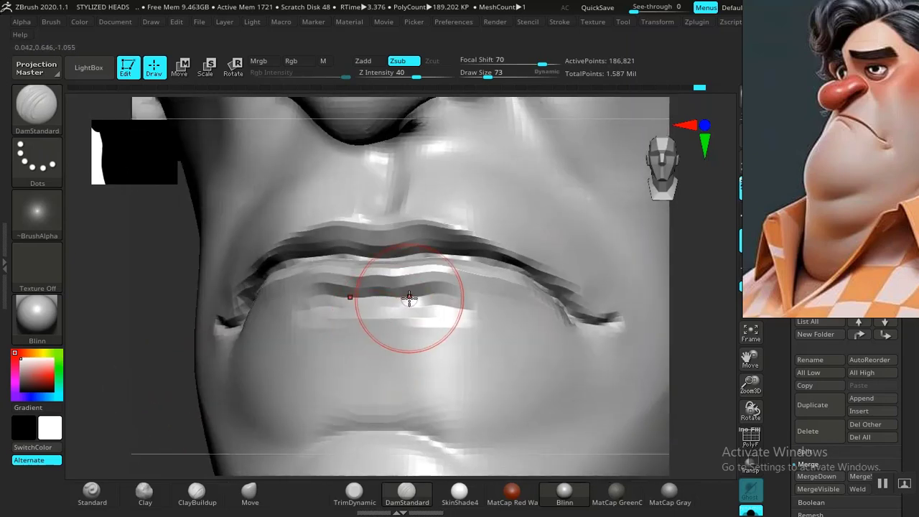
{"action": "mouse_move", "coordinate": [410, 296]}
{"action": "left_mouse_down"}
{"action": "mouse_move", "coordinate": [347, 296]}
{"action": "mouse_move", "coordinate": [293, 318]}
{"action": "left_mouse_up"}
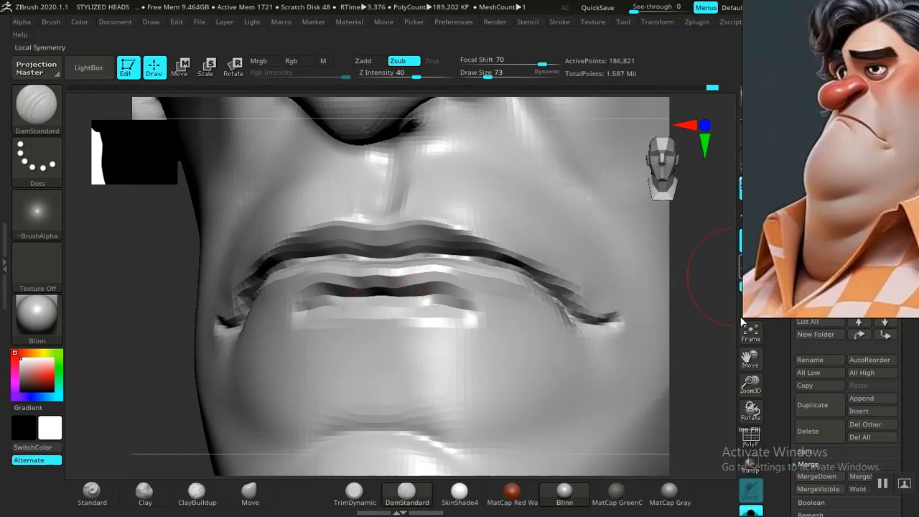
Step: Subdivide the FAT MALE 02 mesh once, keeping the reference image beside the model
{"action": "left_click_drag", "start_coordinate": [814, 272], "coordinate": [482, 267]}
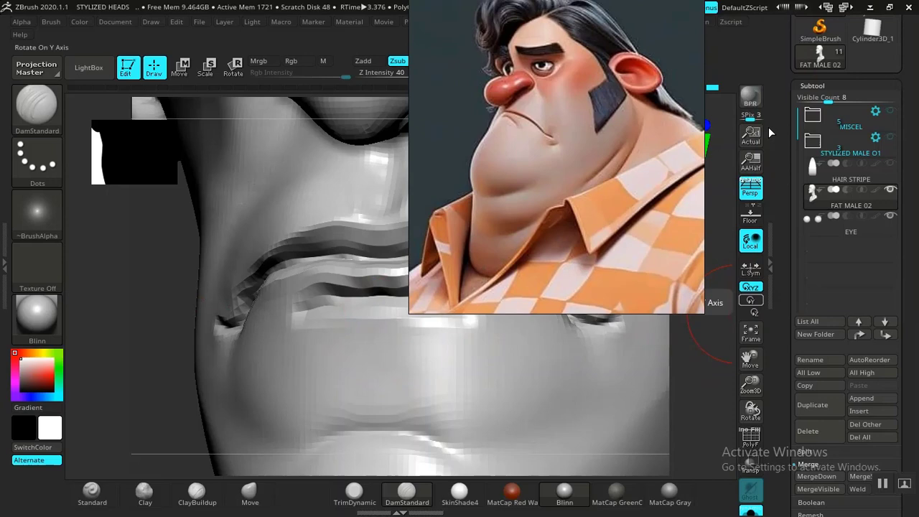
{"action": "left_click", "coordinate": [812, 85]}
{"action": "left_click", "coordinate": [817, 101]}
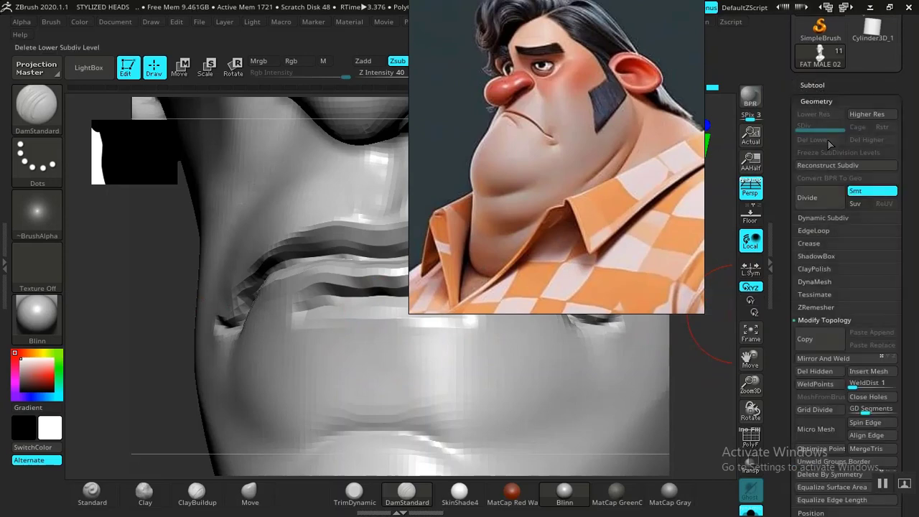
{"action": "left_click", "coordinate": [817, 201]}
{"action": "left_click_drag", "start_coordinate": [545, 248], "coordinate": [864, 225]}
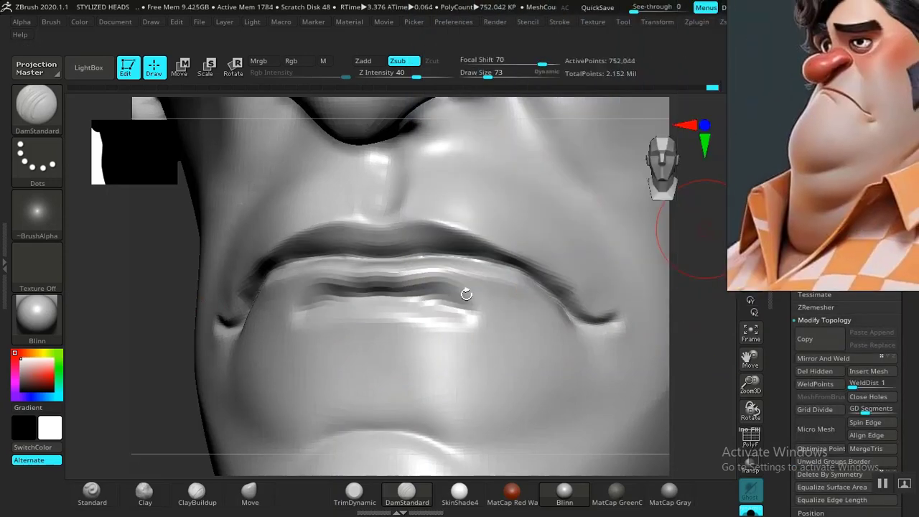
Step: Try the Pinch brush on the groove under the lower lip, and undo back to before the groove and the subdivision
{"action": "left_click_drag", "start_coordinate": [118, 362], "coordinate": [172, 365], "text": "shift"}
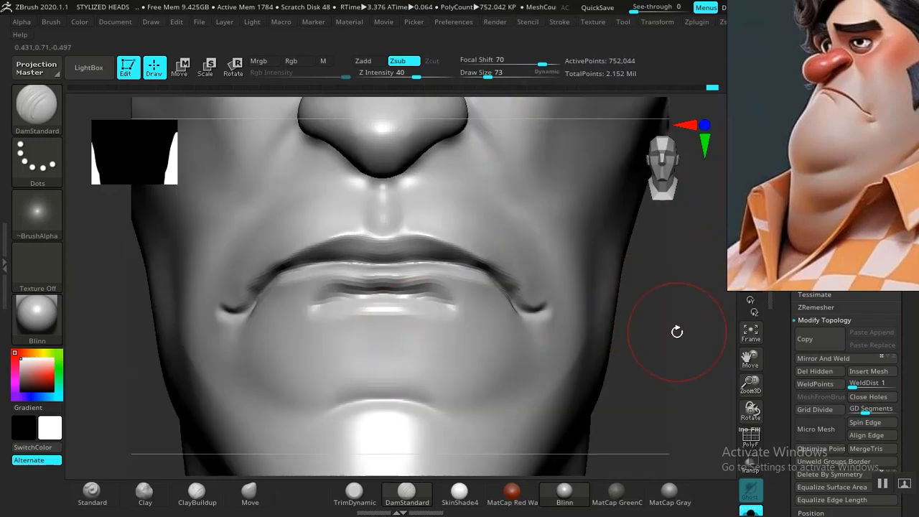
{"action": "key", "text": "f"}
{"action": "left_click_drag", "start_coordinate": [571, 296], "coordinate": [682, 478]}
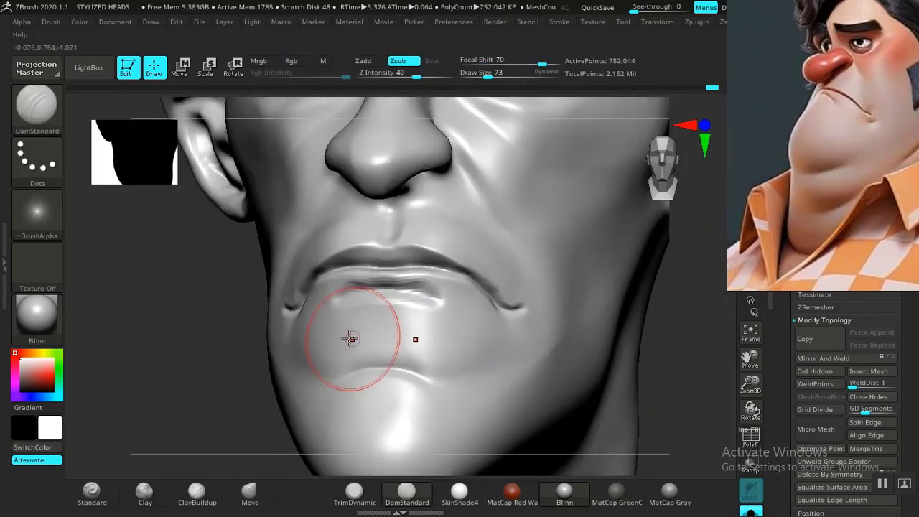
{"action": "mouse_move", "coordinate": [252, 375]}
{"action": "left_mouse_down", "text": "alt"}
{"action": "mouse_move", "coordinate": [265, 373]}
{"action": "mouse_move", "coordinate": [326, 465]}
{"action": "left_mouse_up", "text": "alt"}
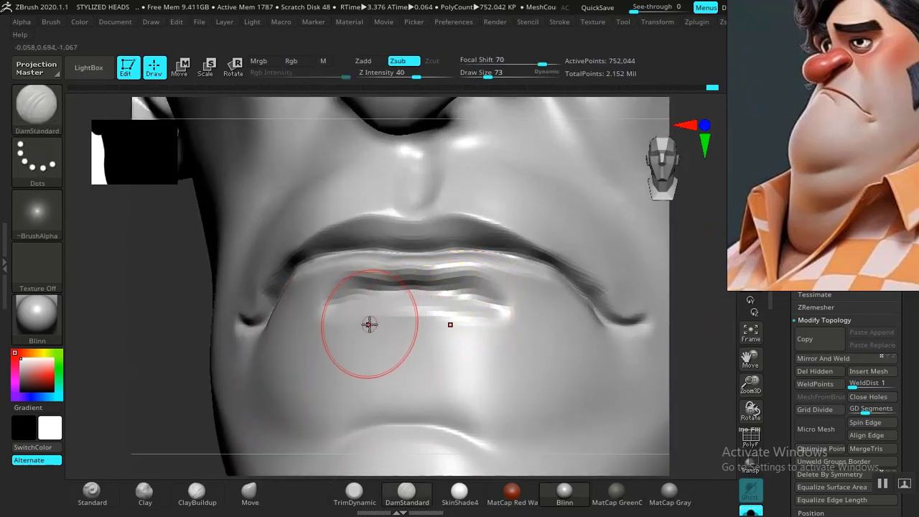
{"action": "key", "text": "b"}
{"action": "key", "text": "p"}
{"action": "key", "text": "i"}
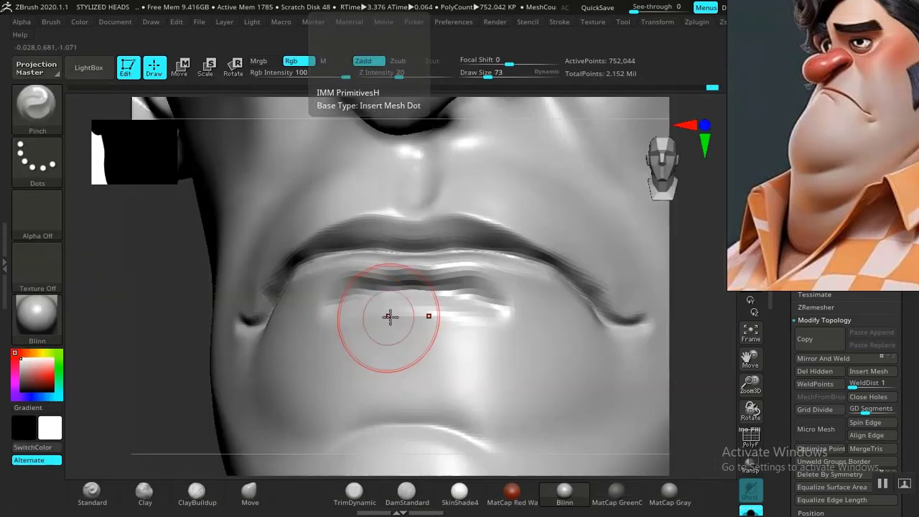
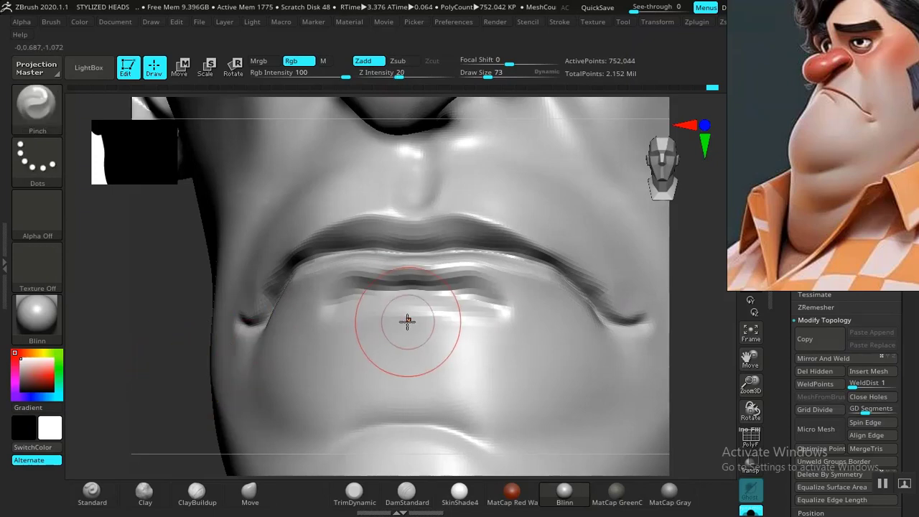
{"action": "key", "text": "shift+d"}
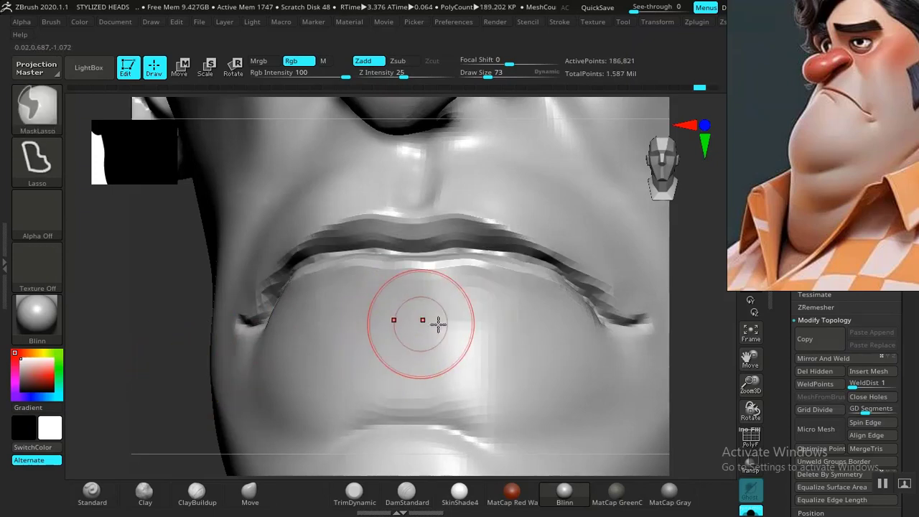
Step: Subdivide the mesh once and carve a shallow groove beneath the lower lip with the DamStandard brush at Z Intensity 18
{"action": "key", "text": "d"}
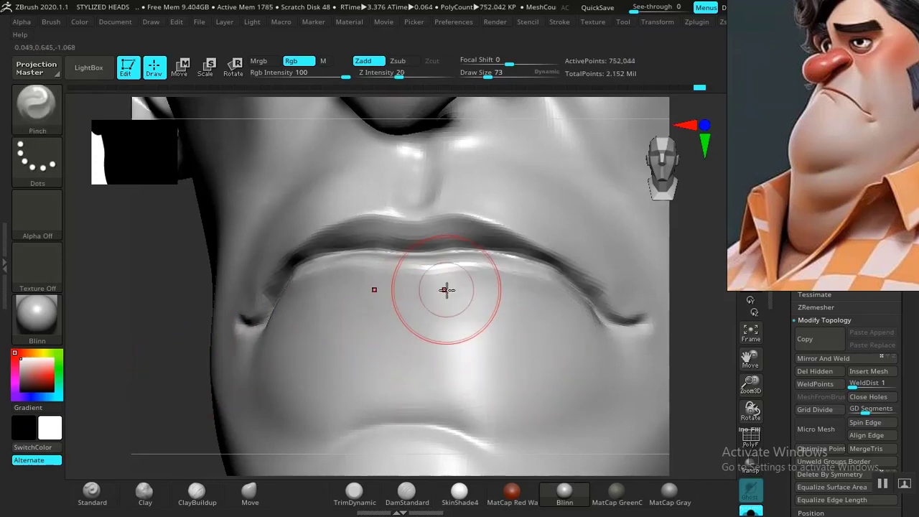
{"action": "left_click", "coordinate": [406, 492]}
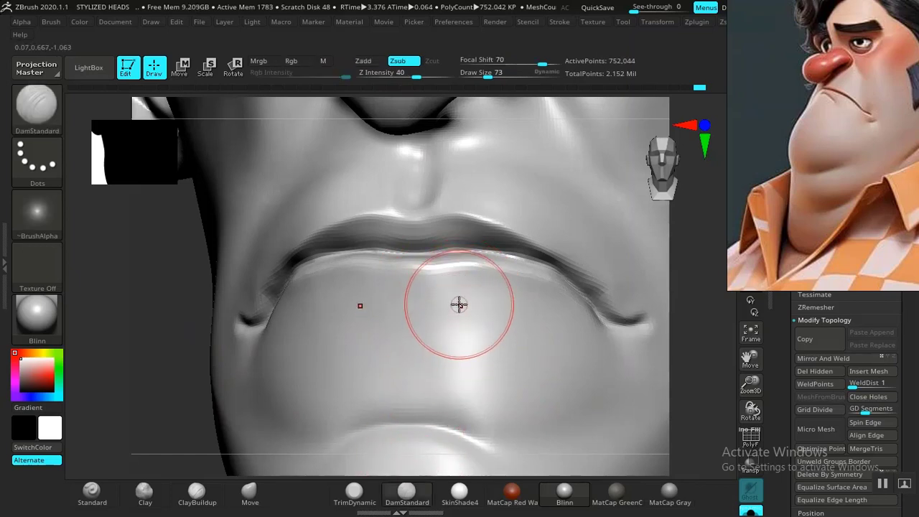
{"action": "left_click_drag", "start_coordinate": [450, 294], "coordinate": [483, 322]}
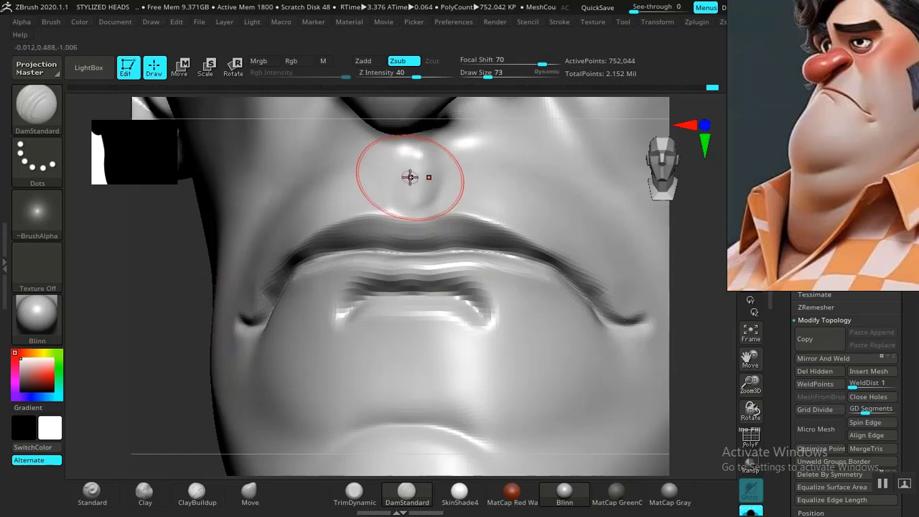
{"action": "key", "text": "ctrl+z"}
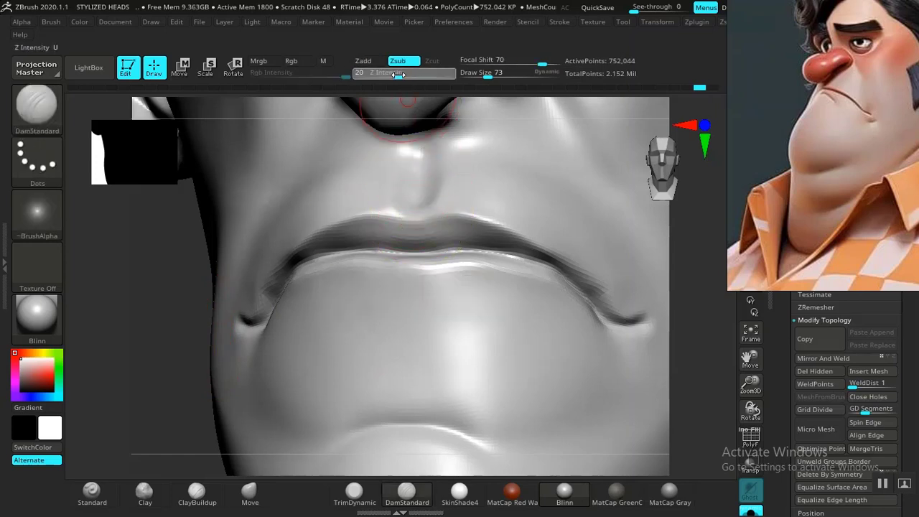
{"action": "left_click_drag", "start_coordinate": [398, 75], "coordinate": [396, 75]}
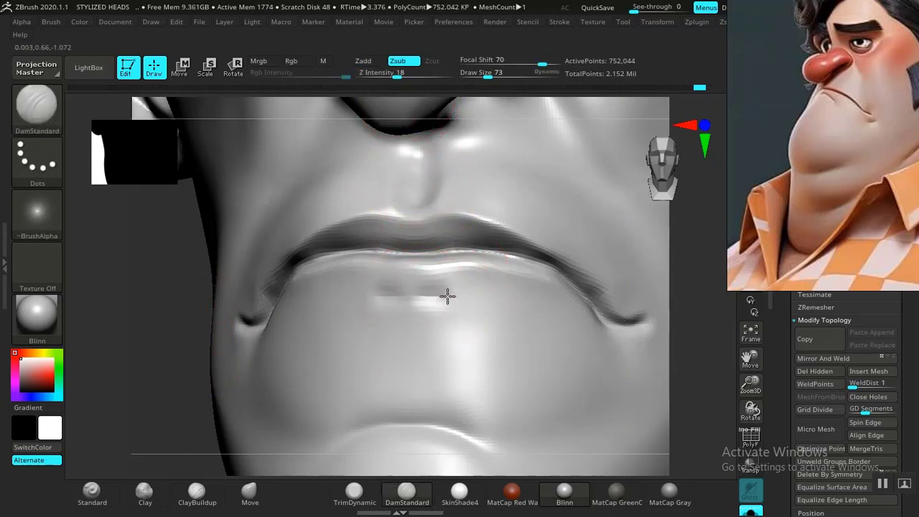
{"action": "mouse_move", "coordinate": [481, 304]}
{"action": "left_mouse_down"}
{"action": "mouse_move", "coordinate": [441, 295]}
{"action": "mouse_move", "coordinate": [377, 302]}
{"action": "mouse_move", "coordinate": [327, 319]}
{"action": "left_mouse_up"}
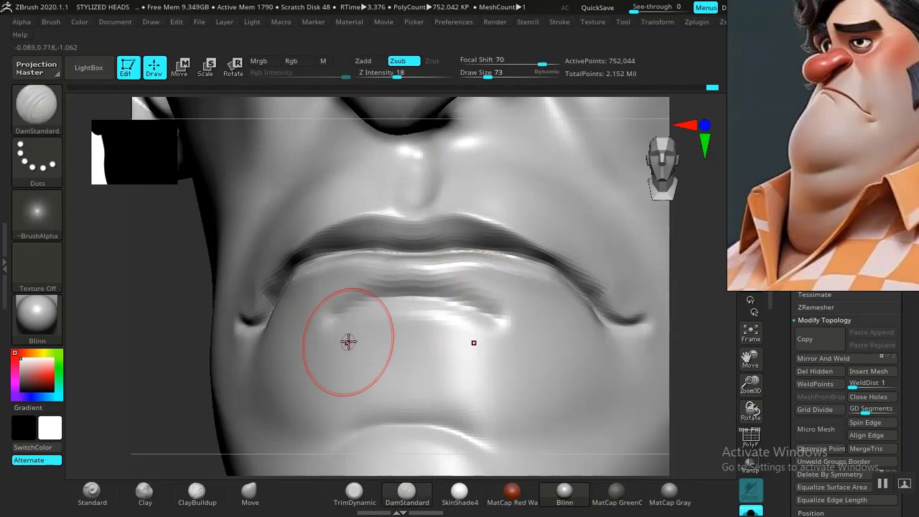
Step: Tighten the groove beneath the middle of the lower lip with the Pinch brush at Z Intensity 20
{"action": "key", "text": "b"}
{"action": "key", "text": "p"}
{"action": "key", "text": "i"}
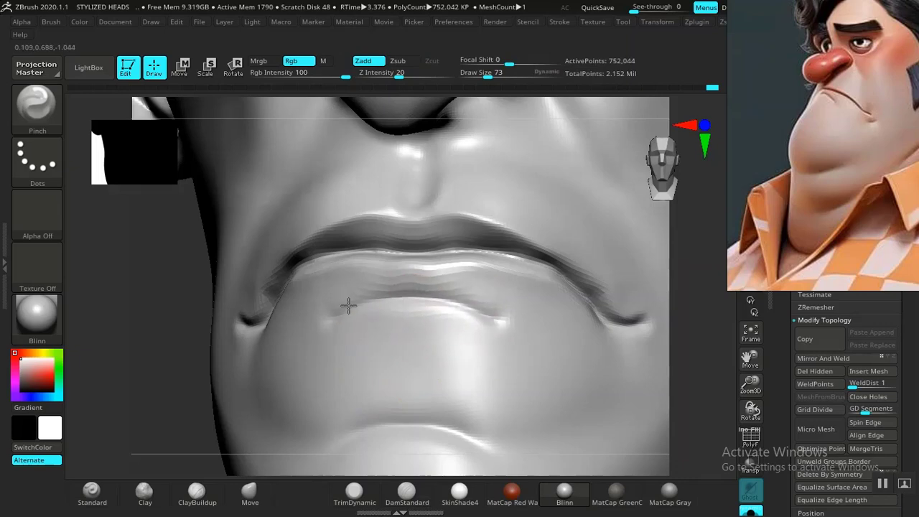
Step: Smooth the lower lip's outer edge and pinch the mouth line sharper toward the corner
{"action": "key", "text": "f"}
{"action": "left_click_drag", "start_coordinate": [254, 351], "coordinate": [287, 307]}
{"action": "left_click_drag", "start_coordinate": [287, 307], "coordinate": [309, 433], "text": "alt"}
{"action": "left_click_drag", "start_coordinate": [206, 326], "coordinate": [271, 420], "text": "alt"}
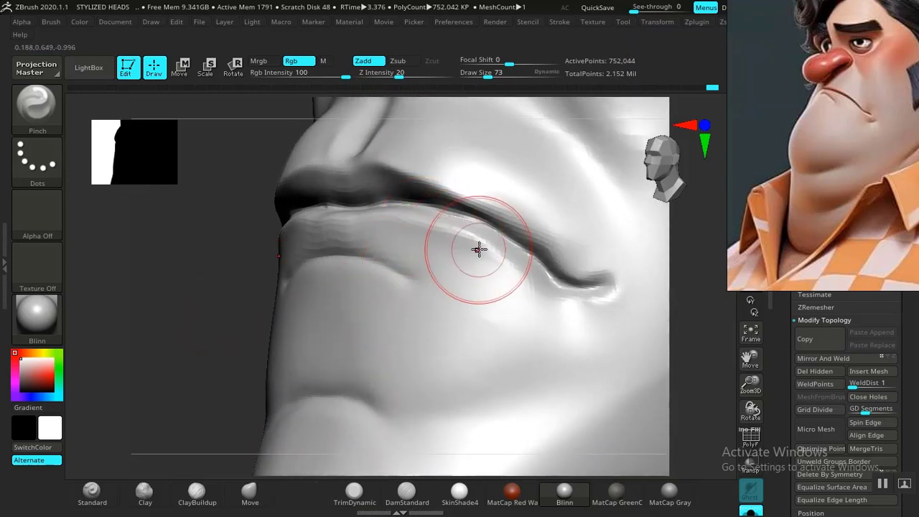
{"action": "left_click_drag", "start_coordinate": [485, 257], "coordinate": [509, 268], "text": "shift"}
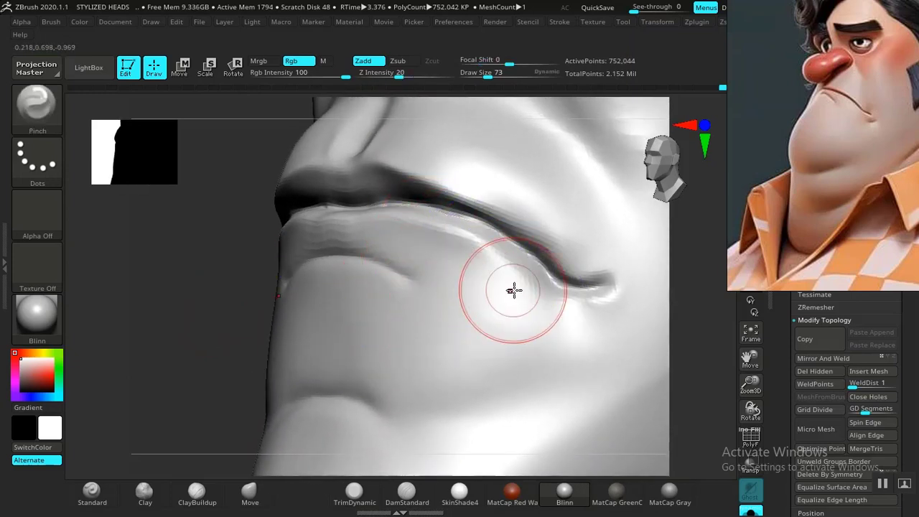
{"action": "mouse_move", "coordinate": [587, 296]}
{"action": "left_mouse_down", "text": "alt"}
{"action": "mouse_move", "coordinate": [560, 300]}
{"action": "mouse_move", "coordinate": [533, 290]}
{"action": "mouse_move", "coordinate": [526, 275]}
{"action": "left_mouse_up", "text": "alt"}
{"action": "left_click_drag", "start_coordinate": [583, 290], "coordinate": [591, 288]}
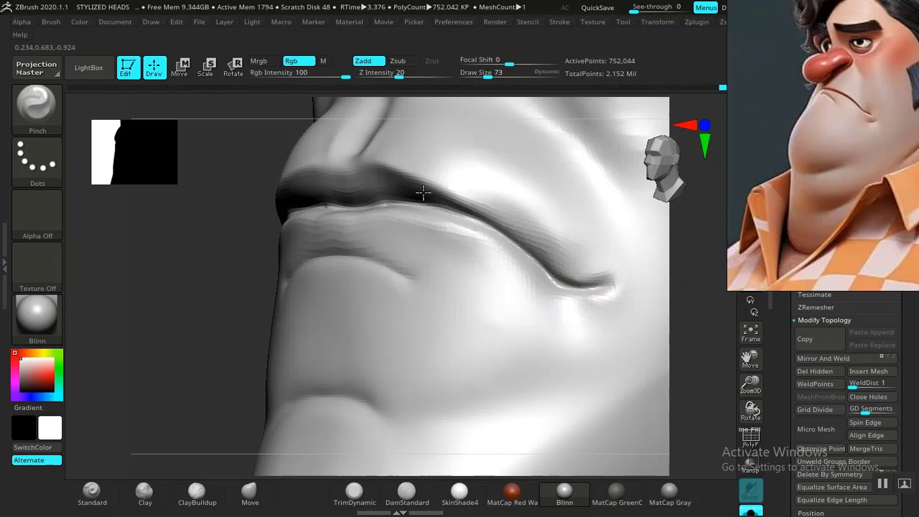
{"action": "left_click_drag", "start_coordinate": [423, 191], "coordinate": [530, 259]}
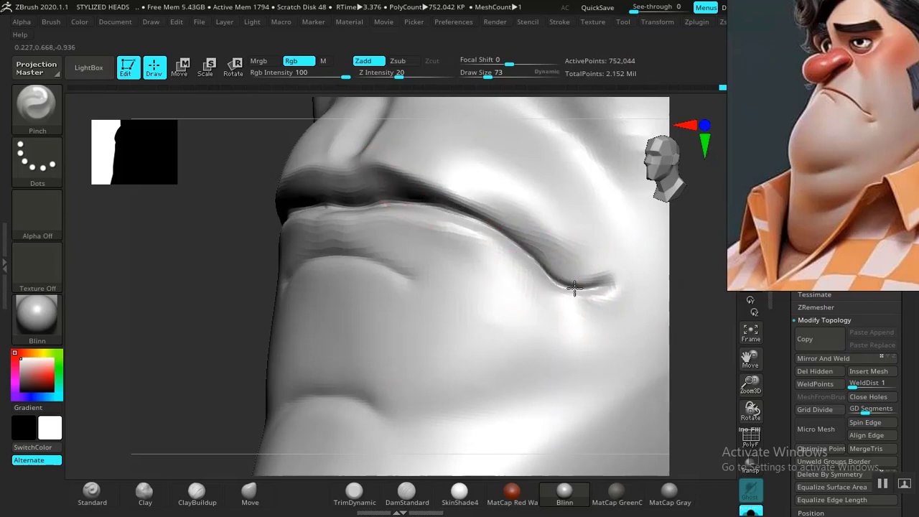
{"action": "left_click_drag", "start_coordinate": [575, 288], "coordinate": [564, 288]}
Step: Soften the surface around the mouth corner with light smoothing strokes
{"action": "left_click_drag", "start_coordinate": [172, 351], "coordinate": [168, 223]}
{"action": "key", "text": "f"}
{"action": "left_click_drag", "start_coordinate": [647, 432], "coordinate": [591, 406]}
{"action": "left_click_drag", "start_coordinate": [567, 329], "coordinate": [625, 371], "text": "alt"}
{"action": "left_click_drag", "start_coordinate": [625, 371], "coordinate": [506, 359]}
{"action": "left_click_drag", "start_coordinate": [206, 338], "coordinate": [250, 390], "text": "alt"}
{"action": "left_click_drag", "start_coordinate": [487, 273], "coordinate": [477, 298], "text": "shift"}
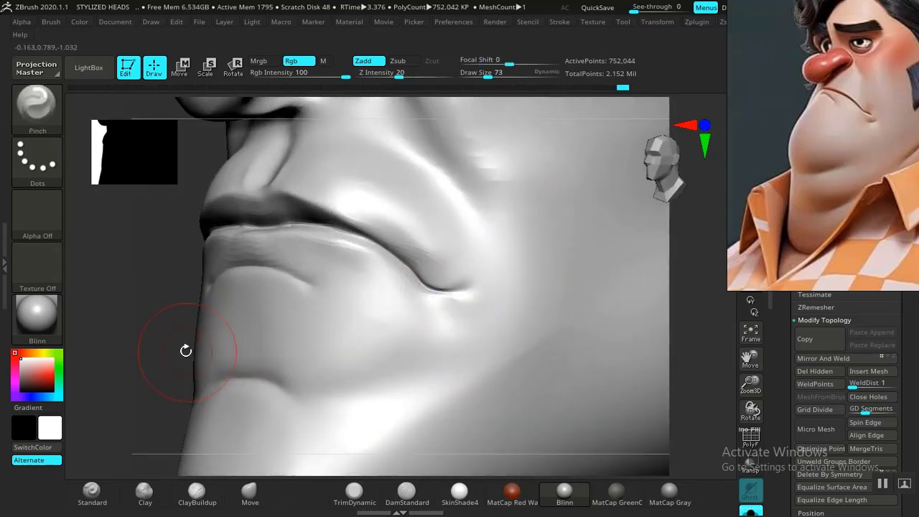
Step: Build up a small bulge under the mouth corner with the Clay brush and smooth it at Z Intensity 9
{"action": "mouse_move", "coordinate": [135, 307]}
{"action": "left_mouse_down", "text": "alt"}
{"action": "mouse_move", "coordinate": [176, 290]}
{"action": "mouse_move", "coordinate": [174, 327]}
{"action": "left_mouse_up", "text": "alt"}
{"action": "left_click", "coordinate": [146, 504]}
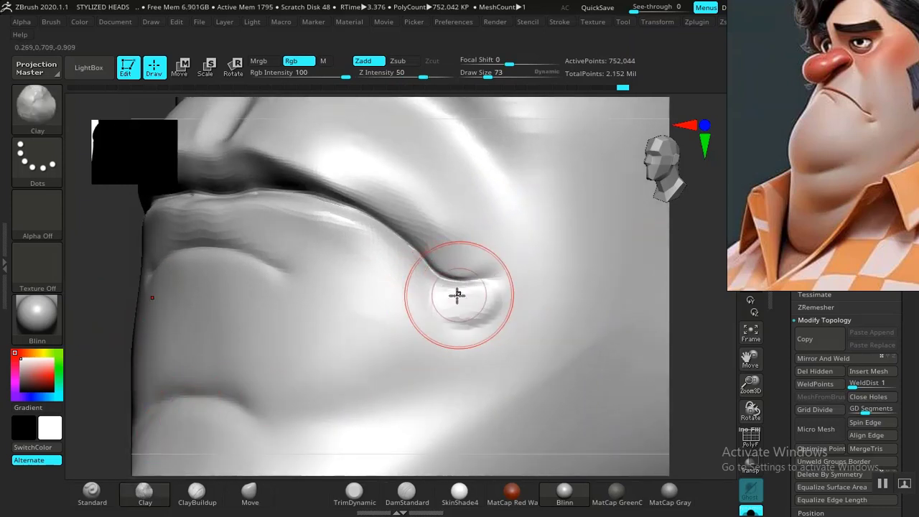
{"action": "left_click_drag", "start_coordinate": [453, 306], "coordinate": [431, 310], "text": "shift"}
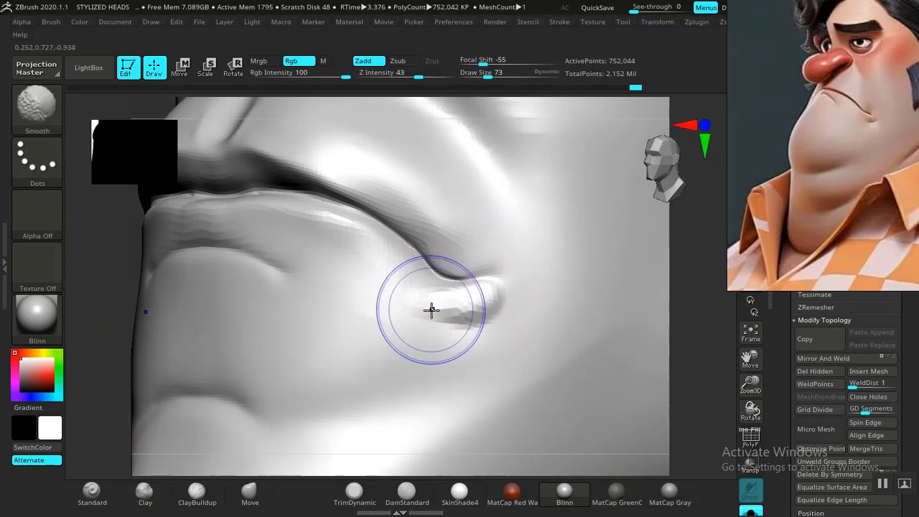
{"action": "left_click_drag", "start_coordinate": [405, 74], "coordinate": [385, 75], "text": "shift"}
{"action": "left_click_drag", "start_coordinate": [494, 344], "coordinate": [456, 337], "text": "shift"}
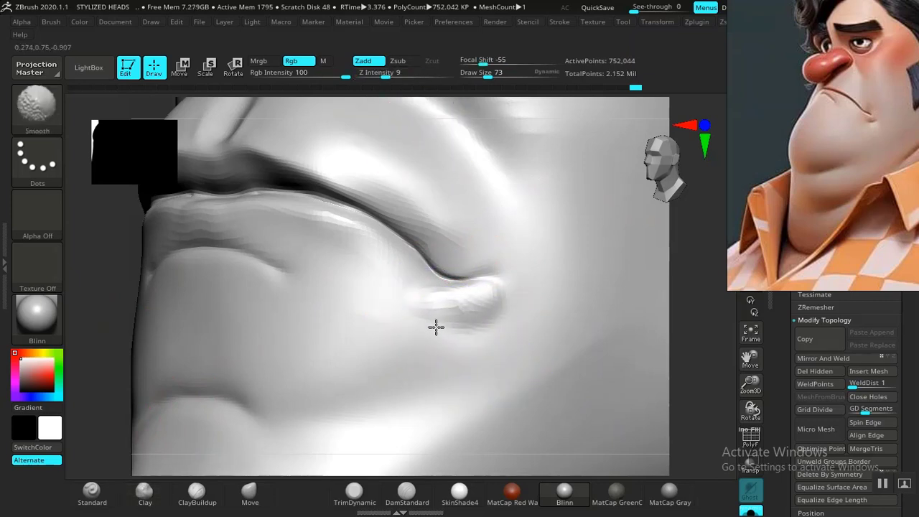
Step: Carve a crease below the bulge at the mouth corner with DamStandard, and refine it with the Clay brush and smoothing
{"action": "left_click", "coordinate": [407, 494]}
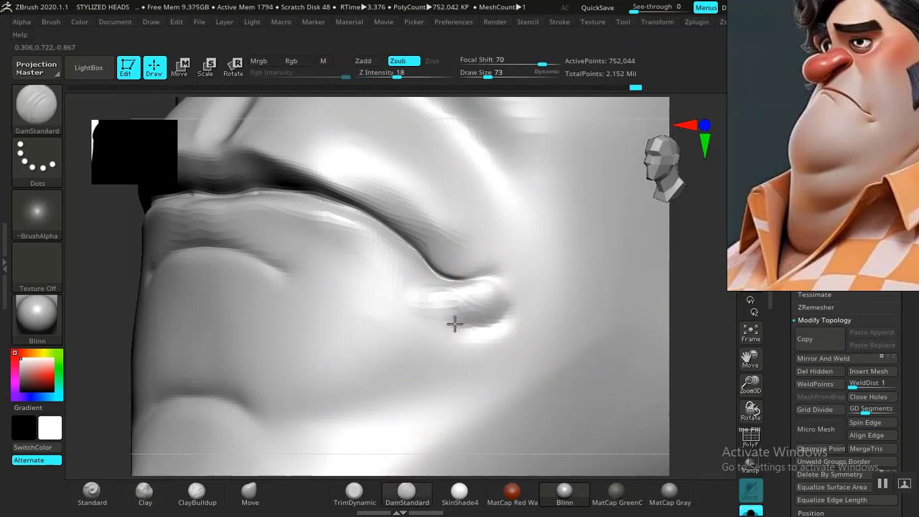
{"action": "left_click_drag", "start_coordinate": [691, 386], "coordinate": [578, 197], "text": "alt"}
{"action": "left_click_drag", "start_coordinate": [626, 327], "coordinate": [537, 361]}
{"action": "mouse_move", "coordinate": [285, 353]}
{"action": "left_mouse_down", "text": "alt"}
{"action": "mouse_move", "coordinate": [297, 364]}
{"action": "mouse_move", "coordinate": [281, 328]}
{"action": "mouse_move", "coordinate": [361, 437]}
{"action": "left_mouse_up", "text": "alt"}
{"action": "left_click", "coordinate": [150, 494]}
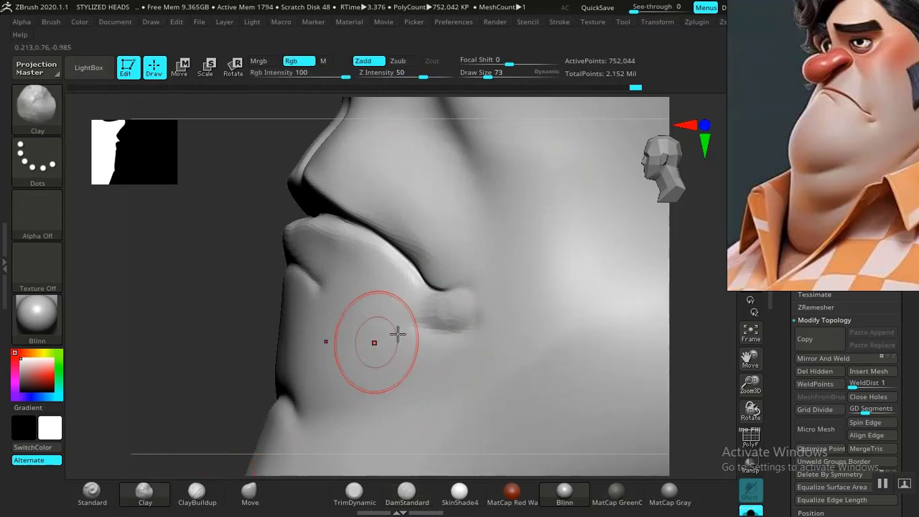
{"action": "left_click_drag", "start_coordinate": [423, 306], "coordinate": [424, 318], "text": "shift"}
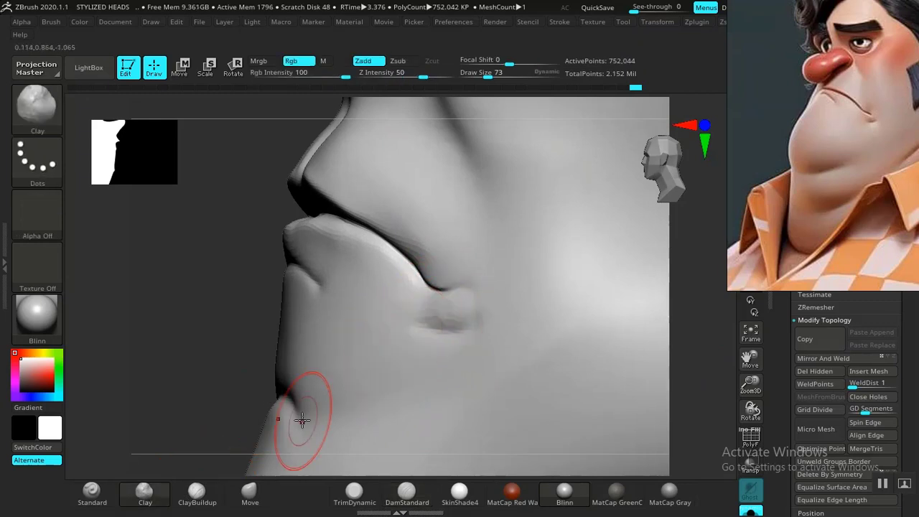
Step: Rework the bulge under the mouth corner with the Standard and ClayBuildup brushes, and smooth its lower edge
{"action": "left_click", "coordinate": [114, 496]}
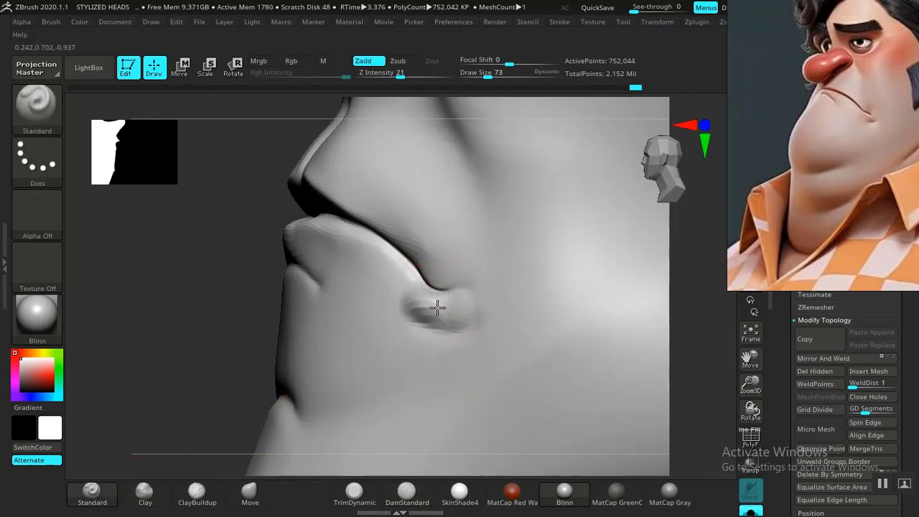
{"action": "left_click_drag", "start_coordinate": [455, 308], "coordinate": [437, 328], "text": "shift"}
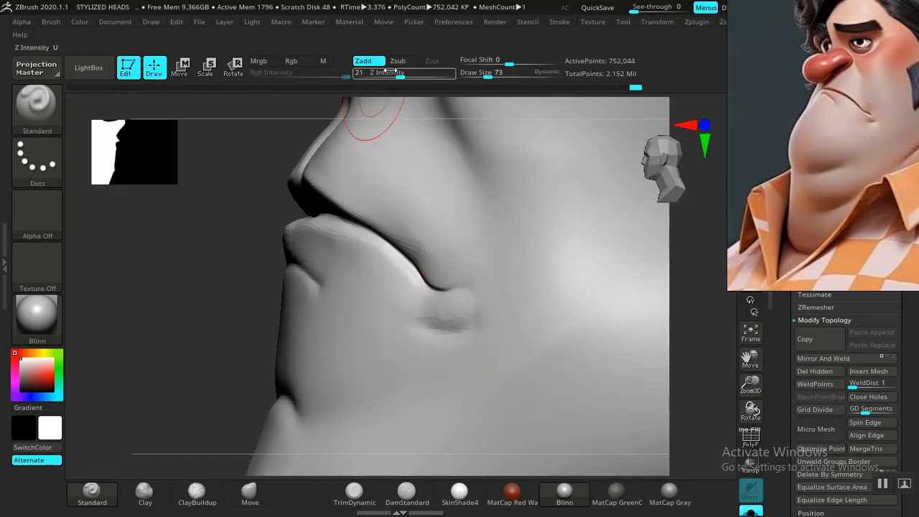
{"action": "left_click", "coordinate": [187, 492]}
{"action": "left_click", "coordinate": [145, 494]}
{"action": "left_click", "coordinate": [199, 493]}
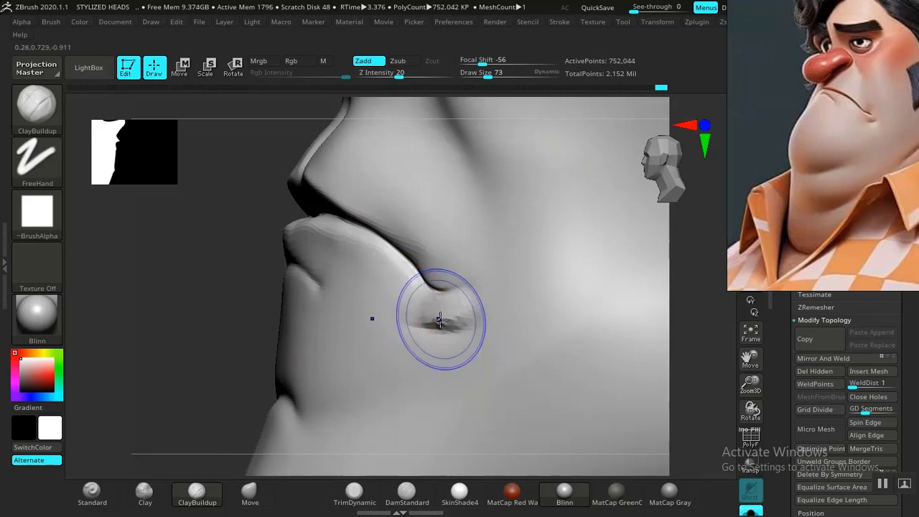
{"action": "left_click_drag", "start_coordinate": [440, 319], "coordinate": [454, 323], "text": "shift"}
Step: Deepen the crease around the underside of the mouth-corner bulge with the DamStandard brush
{"action": "mouse_move", "coordinate": [189, 263]}
{"action": "left_mouse_down", "text": "alt"}
{"action": "mouse_move", "coordinate": [256, 237]}
{"action": "mouse_move", "coordinate": [312, 334]}
{"action": "mouse_move", "coordinate": [460, 323]}
{"action": "left_mouse_up", "text": "alt"}
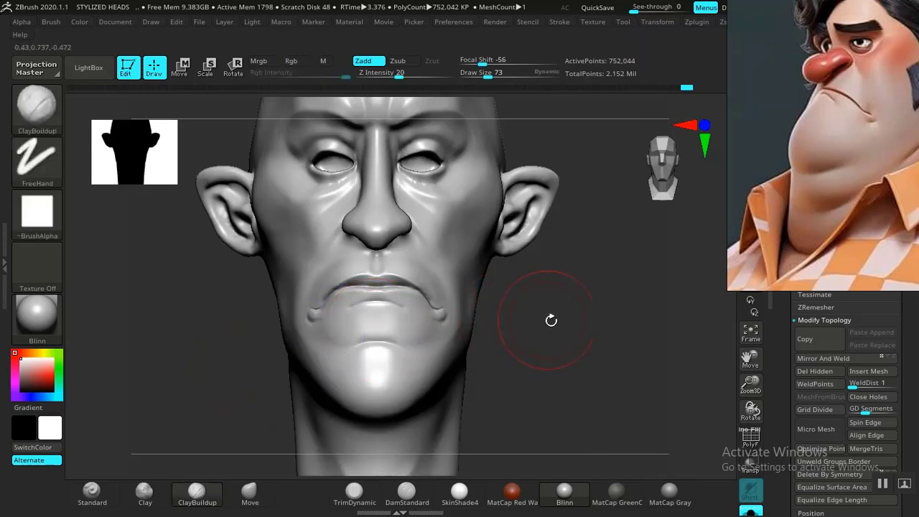
{"action": "left_click_drag", "start_coordinate": [572, 335], "coordinate": [599, 369], "text": "alt"}
{"action": "left_click_drag", "start_coordinate": [612, 326], "coordinate": [646, 378]}
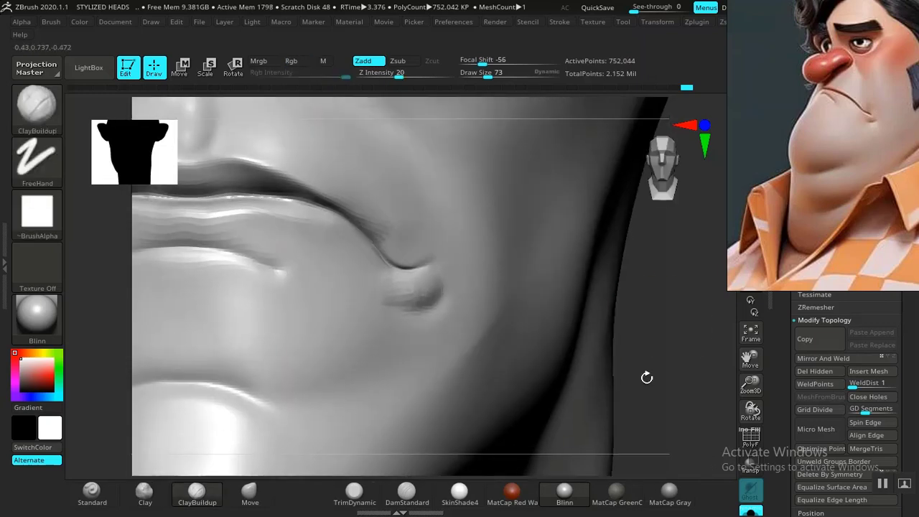
{"action": "left_click_drag", "start_coordinate": [710, 416], "coordinate": [698, 460], "text": "alt"}
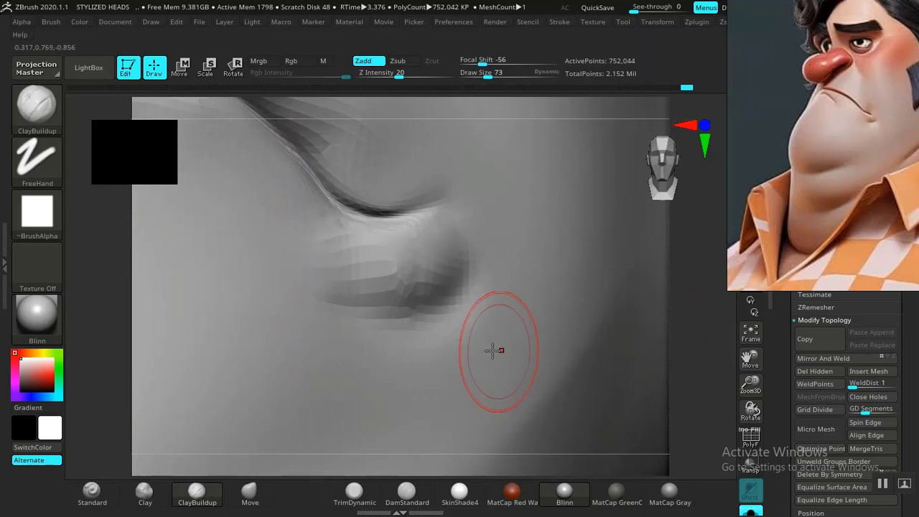
{"action": "left_click", "coordinate": [404, 497]}
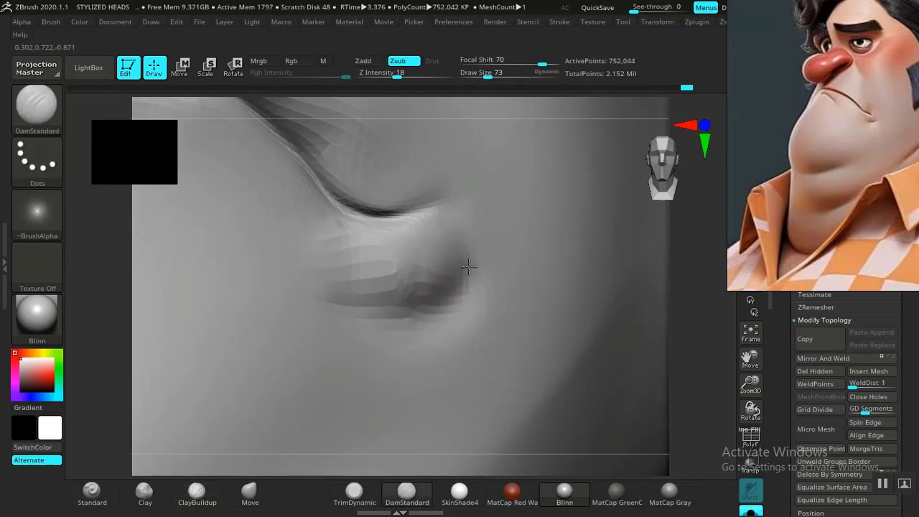
{"action": "mouse_move", "coordinate": [469, 267]}
{"action": "left_mouse_down"}
{"action": "mouse_move", "coordinate": [439, 302]}
{"action": "mouse_move", "coordinate": [328, 298]}
{"action": "left_mouse_up"}
Step: Enlarge and reposition the reference image window so the man's whole head and shirt collar show beside the model
{"action": "mouse_move", "coordinate": [713, 347]}
{"action": "left_mouse_down"}
{"action": "mouse_move", "coordinate": [625, 209]}
{"action": "mouse_move", "coordinate": [574, 270]}
{"action": "mouse_move", "coordinate": [588, 314]}
{"action": "mouse_move", "coordinate": [509, 242]}
{"action": "mouse_move", "coordinate": [517, 267]}
{"action": "mouse_move", "coordinate": [599, 252]}
{"action": "mouse_move", "coordinate": [622, 345]}
{"action": "mouse_move", "coordinate": [641, 281]}
{"action": "left_mouse_up"}
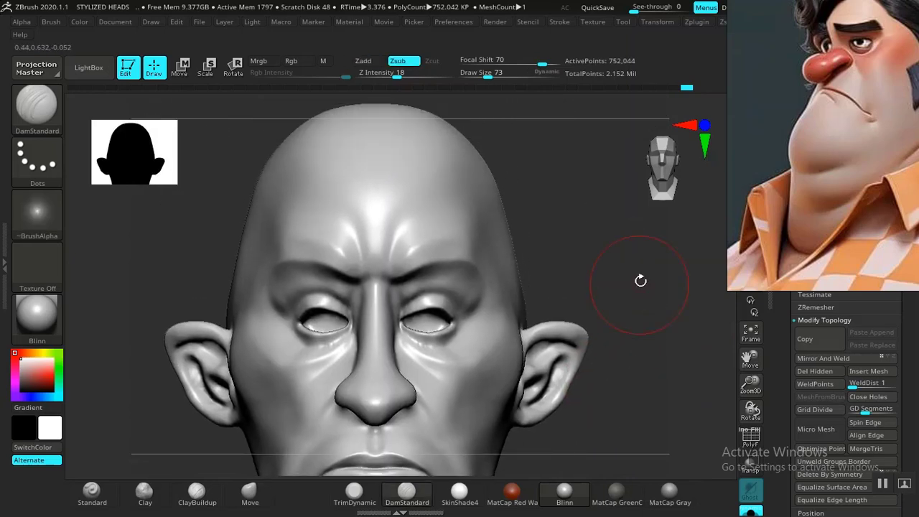
{"action": "mouse_move", "coordinate": [626, 235]}
{"action": "left_mouse_down"}
{"action": "mouse_move", "coordinate": [660, 349]}
{"action": "mouse_move", "coordinate": [631, 375]}
{"action": "left_mouse_up"}
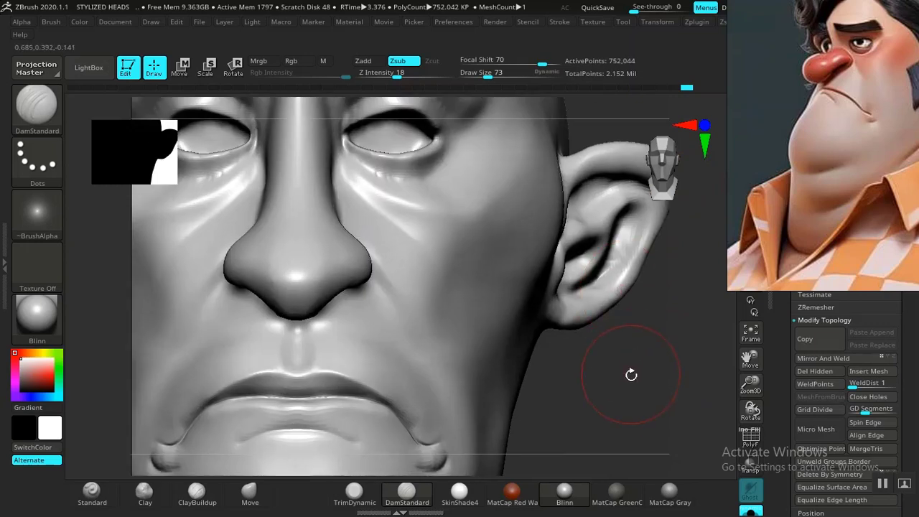
{"action": "middle_click_drag", "start_coordinate": [835, 106], "coordinate": [801, 198]}
{"action": "right_click_drag", "start_coordinate": [824, 172], "coordinate": [724, 262]}
{"action": "mouse_move", "coordinate": [739, 251]}
{"action": "middle_mouse_down"}
{"action": "mouse_move", "coordinate": [799, 187]}
{"action": "mouse_move", "coordinate": [825, 176]}
{"action": "middle_mouse_up"}
{"action": "left_click_drag", "start_coordinate": [575, 372], "coordinate": [599, 372], "text": "alt"}
{"action": "left_click_drag", "start_coordinate": [601, 370], "coordinate": [593, 479], "text": "alt"}
{"action": "left_click_drag", "start_coordinate": [621, 216], "coordinate": [600, 143], "text": "alt"}
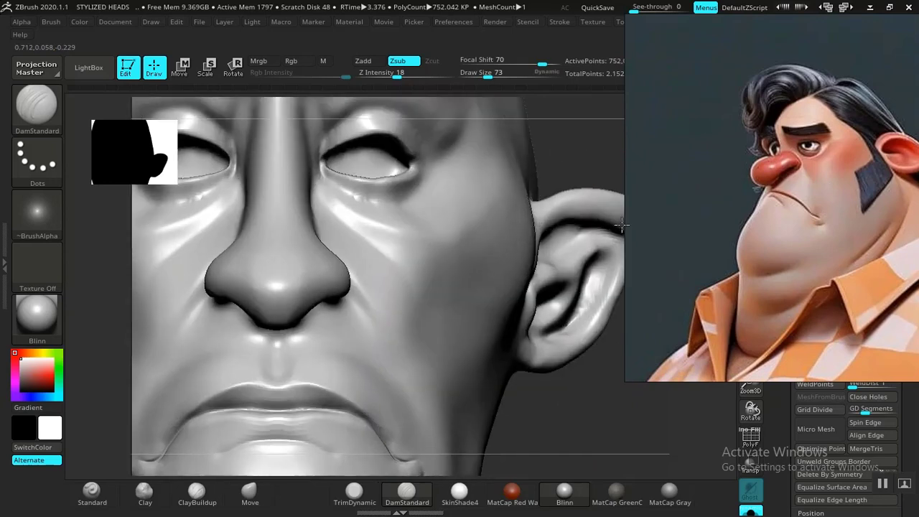
Step: Build up the lower eyelid and sharpen its lower crease with the Clay brush, and lightly smooth the strokes
{"action": "left_click_drag", "start_coordinate": [594, 108], "coordinate": [585, 312], "text": "alt"}
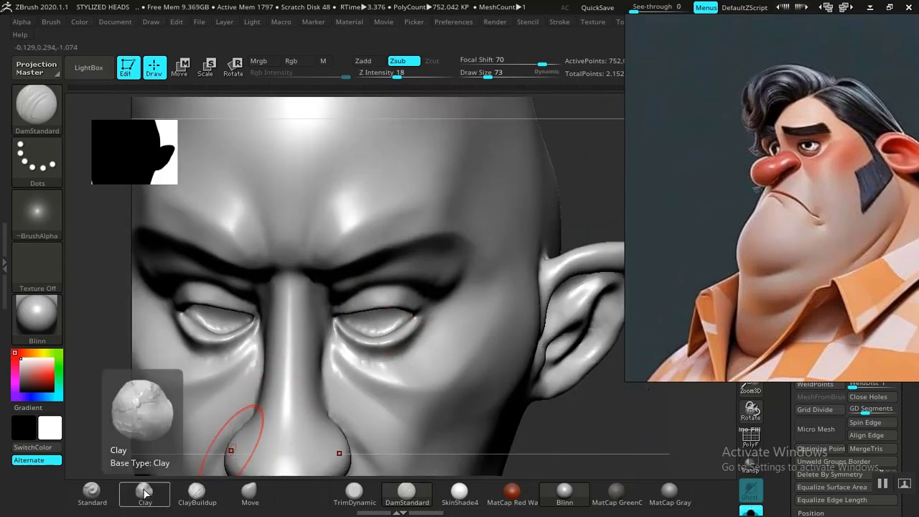
{"action": "left_click", "coordinate": [203, 494]}
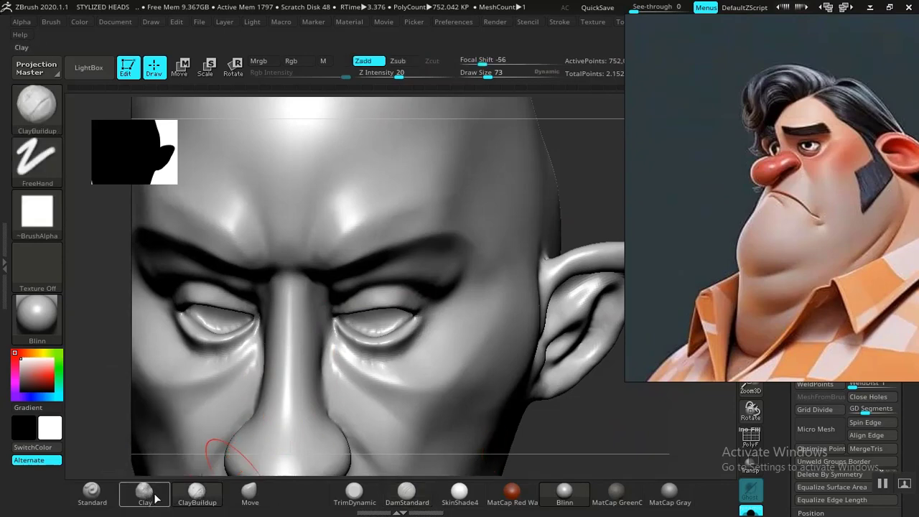
{"action": "left_click", "coordinate": [144, 492]}
{"action": "left_click_drag", "start_coordinate": [566, 221], "coordinate": [433, 264]}
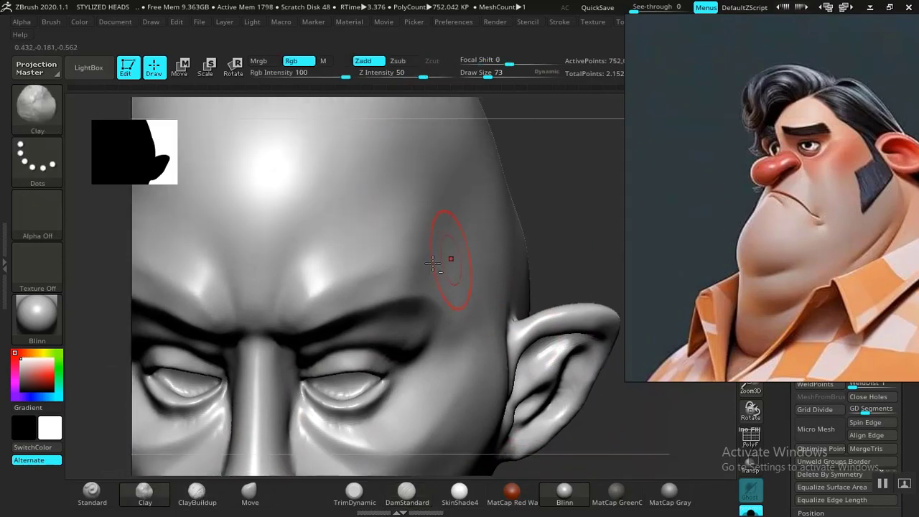
{"action": "left_click_drag", "start_coordinate": [564, 228], "coordinate": [576, 203]}
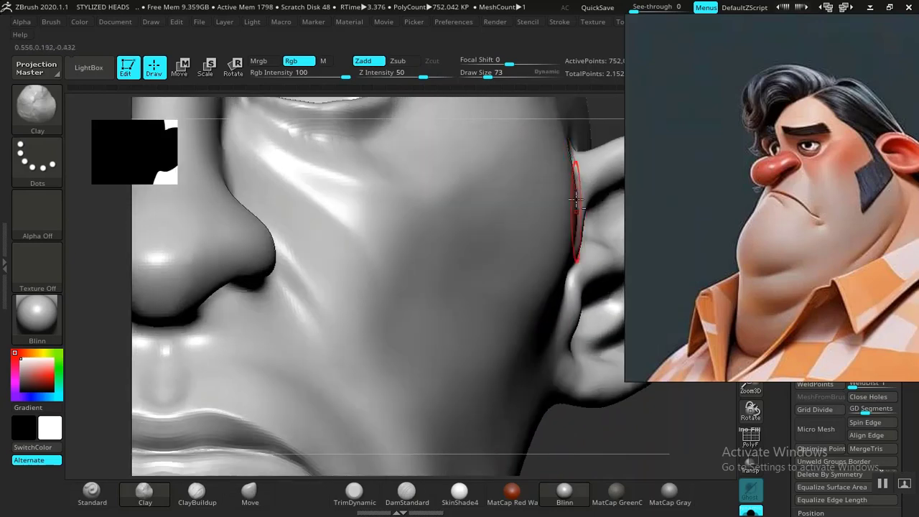
{"action": "mouse_move", "coordinate": [605, 161]}
{"action": "left_mouse_down", "text": "alt"}
{"action": "mouse_move", "coordinate": [495, 345]}
{"action": "mouse_move", "coordinate": [480, 459]}
{"action": "left_mouse_up", "text": "alt"}
{"action": "mouse_move", "coordinate": [383, 364]}
{"action": "left_mouse_down"}
{"action": "mouse_move", "coordinate": [324, 369]}
{"action": "mouse_move", "coordinate": [255, 350]}
{"action": "mouse_move", "coordinate": [323, 373]}
{"action": "mouse_move", "coordinate": [353, 371]}
{"action": "mouse_move", "coordinate": [390, 343]}
{"action": "mouse_move", "coordinate": [374, 361]}
{"action": "left_mouse_up"}
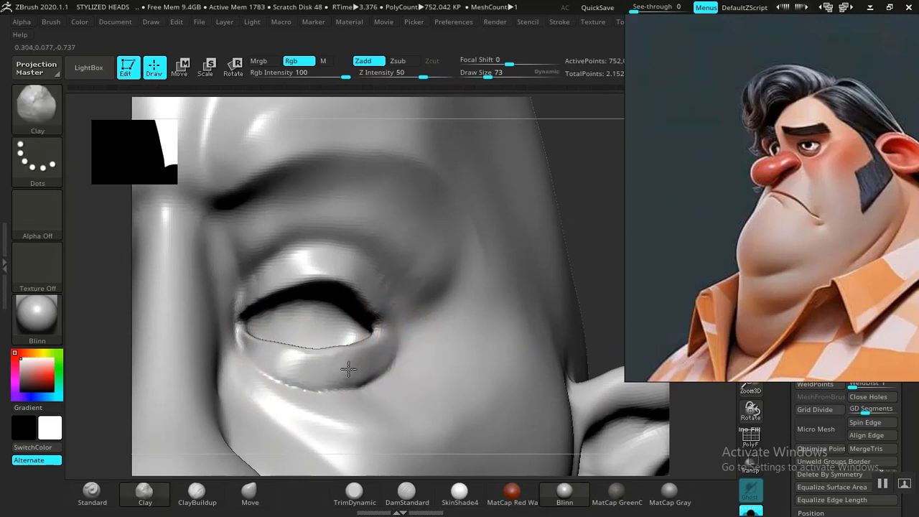
{"action": "mouse_move", "coordinate": [307, 371]}
{"action": "left_mouse_down"}
{"action": "mouse_move", "coordinate": [255, 348]}
{"action": "mouse_move", "coordinate": [269, 357]}
{"action": "left_mouse_up"}
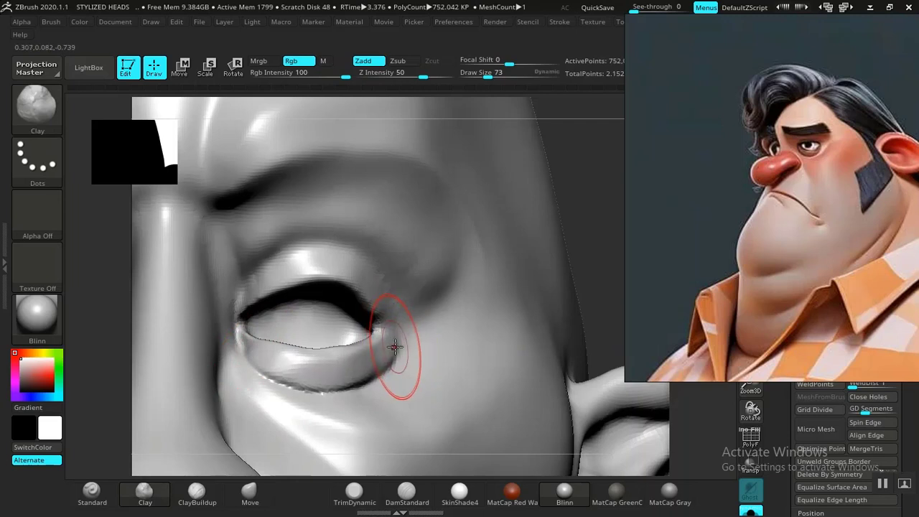
{"action": "key", "text": "shift"}
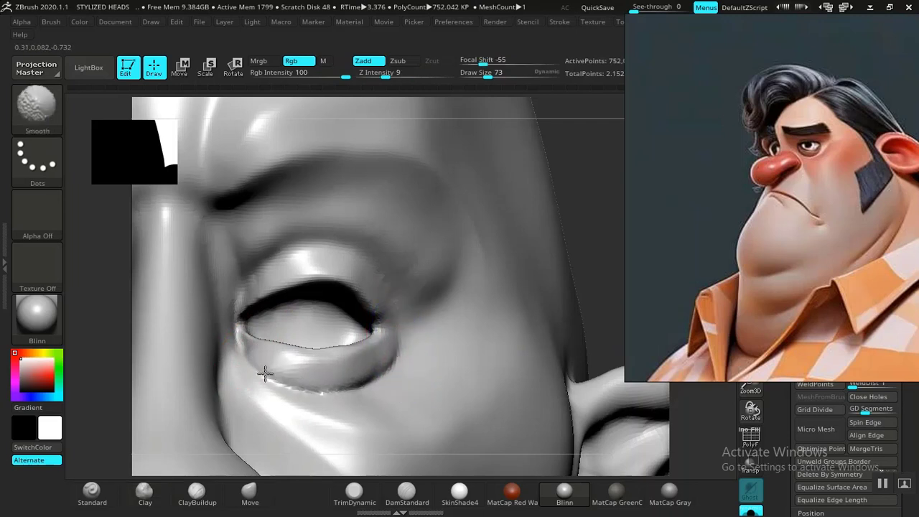
Step: Smooth the lower eyelid, then build up the upper eyelid with the Clay brush and soften its outer end
{"action": "left_click_drag", "start_coordinate": [295, 370], "coordinate": [271, 359], "text": "shift"}
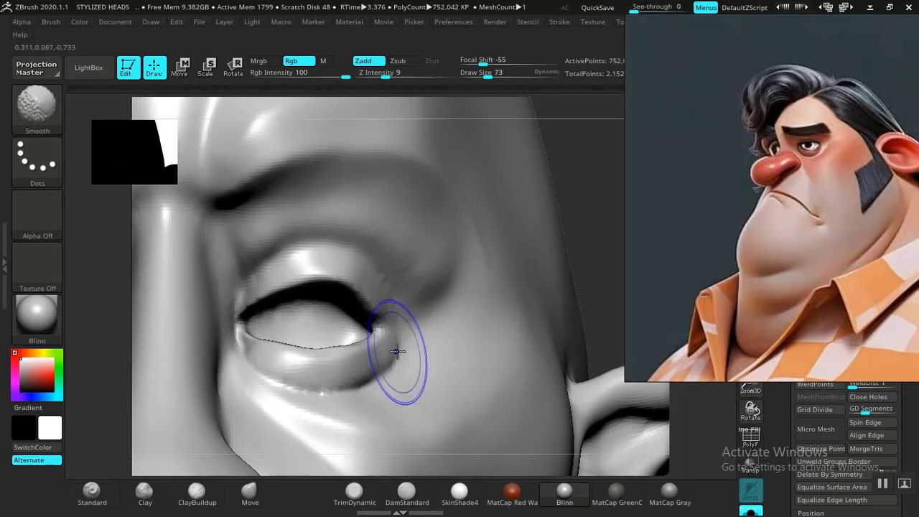
{"action": "left_click_drag", "start_coordinate": [397, 349], "coordinate": [370, 365], "text": "shift"}
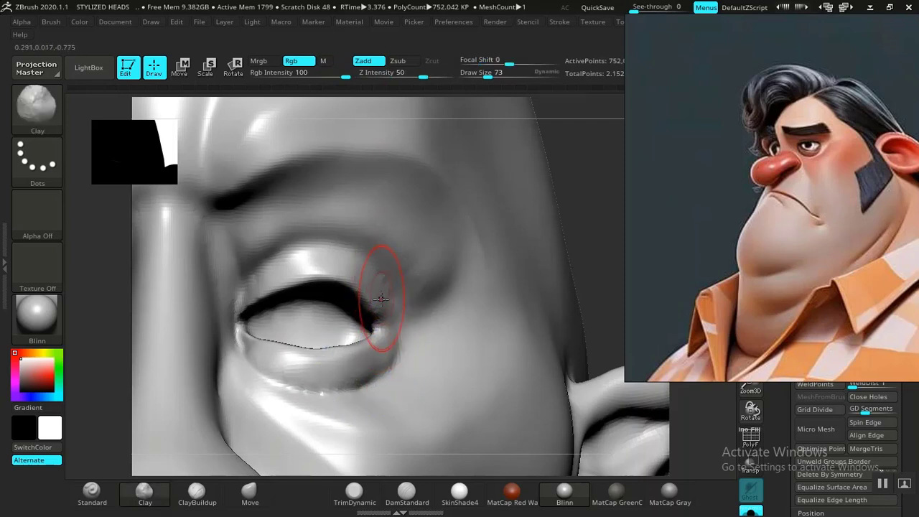
{"action": "mouse_move", "coordinate": [361, 276]}
{"action": "left_mouse_down"}
{"action": "mouse_move", "coordinate": [322, 265]}
{"action": "mouse_move", "coordinate": [275, 277]}
{"action": "mouse_move", "coordinate": [251, 297]}
{"action": "mouse_move", "coordinate": [349, 267]}
{"action": "mouse_move", "coordinate": [258, 283]}
{"action": "left_mouse_up"}
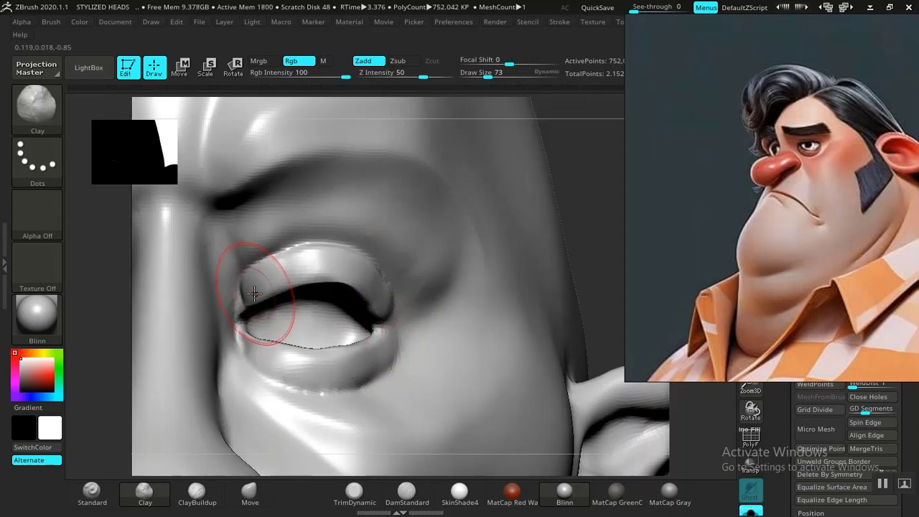
{"action": "key", "text": "shift"}
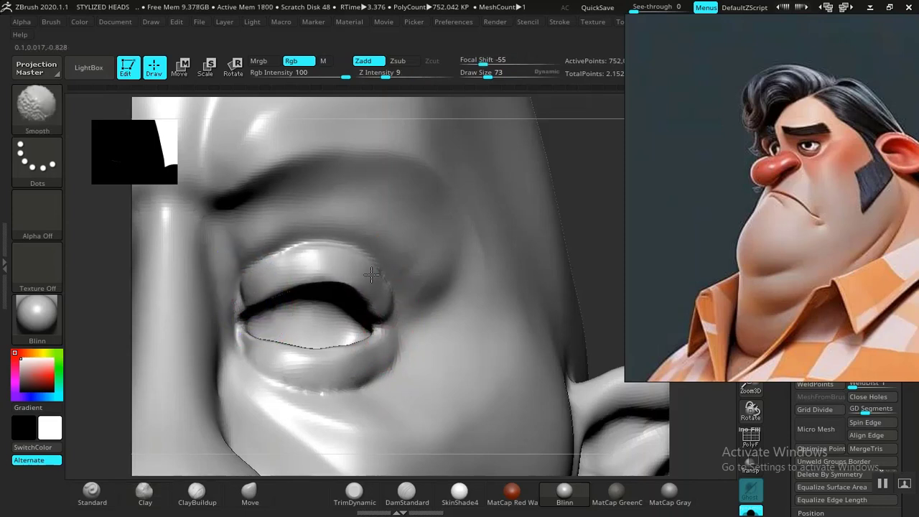
{"action": "mouse_move", "coordinate": [371, 273]}
{"action": "left_mouse_down", "text": "shift"}
{"action": "mouse_move", "coordinate": [399, 290]}
{"action": "mouse_move", "coordinate": [368, 279]}
{"action": "left_mouse_up", "text": "shift"}
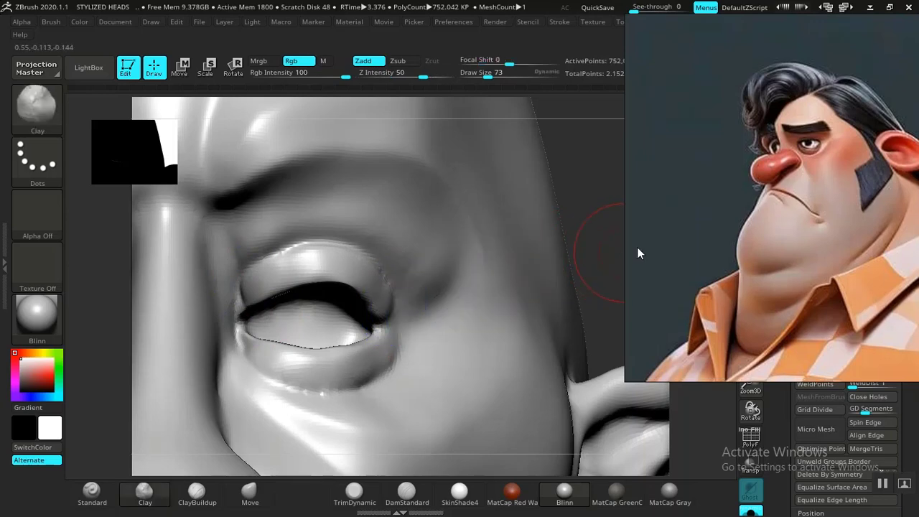
Step: Smooth the chin surface below the lower lip
{"action": "left_click_drag", "start_coordinate": [639, 252], "coordinate": [634, 242]}
{"action": "mouse_move", "coordinate": [585, 217]}
{"action": "left_mouse_down", "text": "alt"}
{"action": "mouse_move", "coordinate": [582, 232]}
{"action": "mouse_move", "coordinate": [564, 211]}
{"action": "mouse_move", "coordinate": [521, 248]}
{"action": "mouse_move", "coordinate": [548, 225]}
{"action": "mouse_move", "coordinate": [548, 359]}
{"action": "mouse_move", "coordinate": [583, 331]}
{"action": "left_mouse_up", "text": "alt"}
{"action": "key", "text": "shift"}
{"action": "left_click_drag", "start_coordinate": [535, 384], "coordinate": [349, 371]}
{"action": "mouse_move", "coordinate": [271, 340]}
{"action": "left_mouse_down", "text": "alt"}
{"action": "mouse_move", "coordinate": [289, 332]}
{"action": "mouse_move", "coordinate": [301, 371]}
{"action": "mouse_move", "coordinate": [381, 351]}
{"action": "left_mouse_up", "text": "alt"}
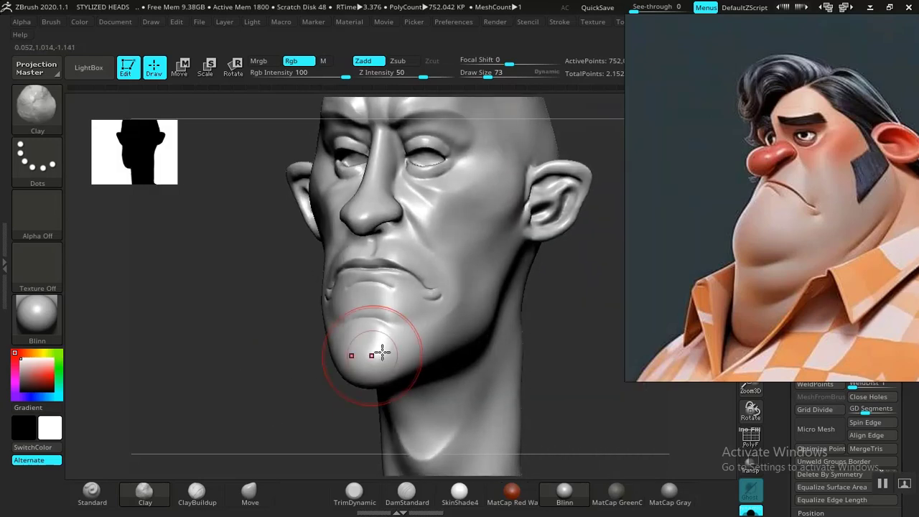
{"action": "left_click_drag", "start_coordinate": [268, 369], "coordinate": [277, 425], "text": "alt"}
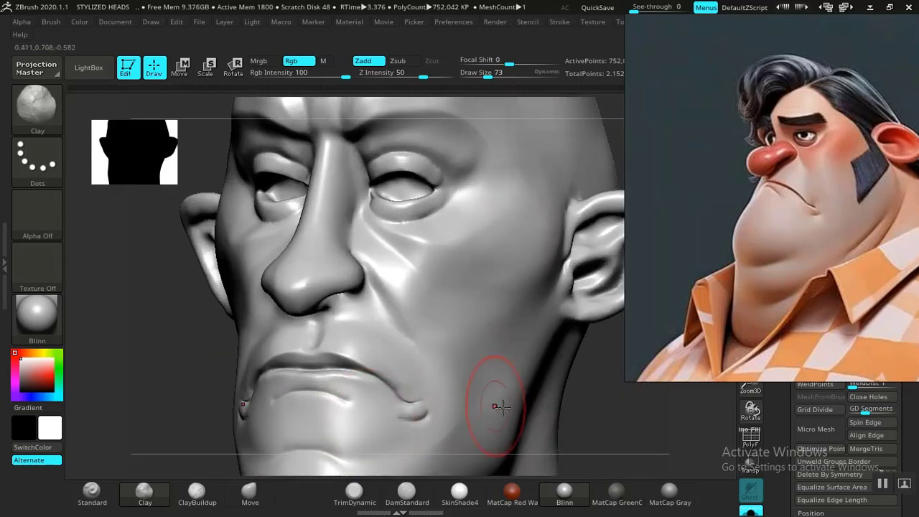
{"action": "left_click_drag", "start_coordinate": [585, 373], "coordinate": [621, 241], "text": "alt"}
{"action": "left_click_drag", "start_coordinate": [378, 325], "coordinate": [362, 317], "text": "shift"}
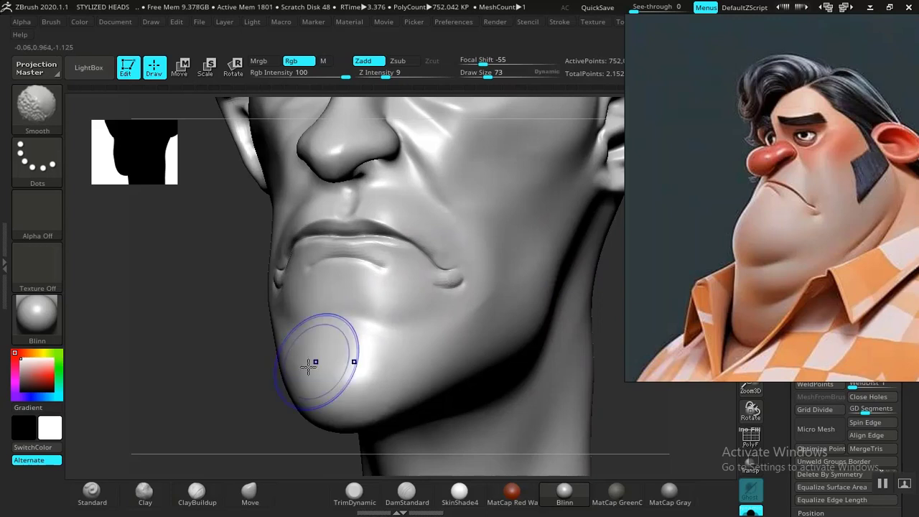
Step: Turn the bust to a side profile and shift the reference image so more of the man's back and shirt shows
{"action": "mouse_move", "coordinate": [213, 346]}
{"action": "left_mouse_down", "text": "alt"}
{"action": "mouse_move", "coordinate": [213, 334]}
{"action": "mouse_move", "coordinate": [226, 353]}
{"action": "mouse_move", "coordinate": [177, 350]}
{"action": "left_mouse_up", "text": "alt"}
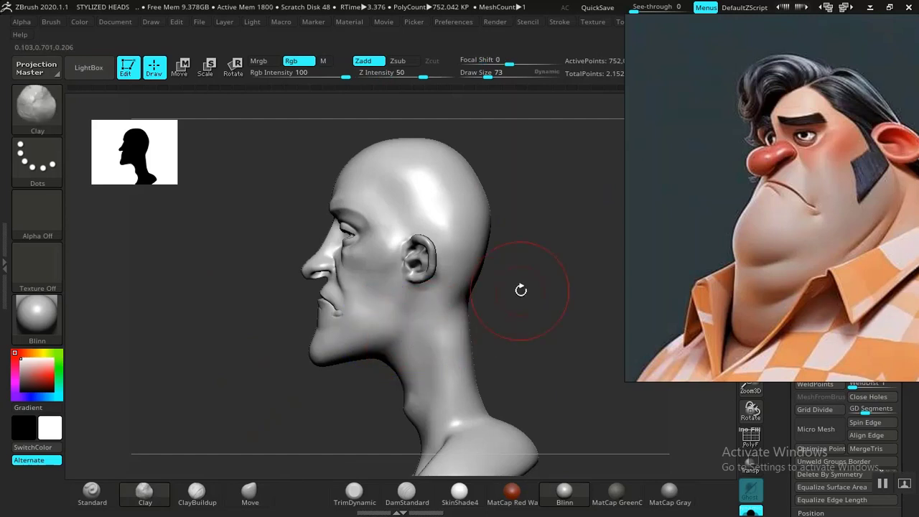
{"action": "left_click_drag", "start_coordinate": [521, 290], "coordinate": [455, 321], "text": "alt"}
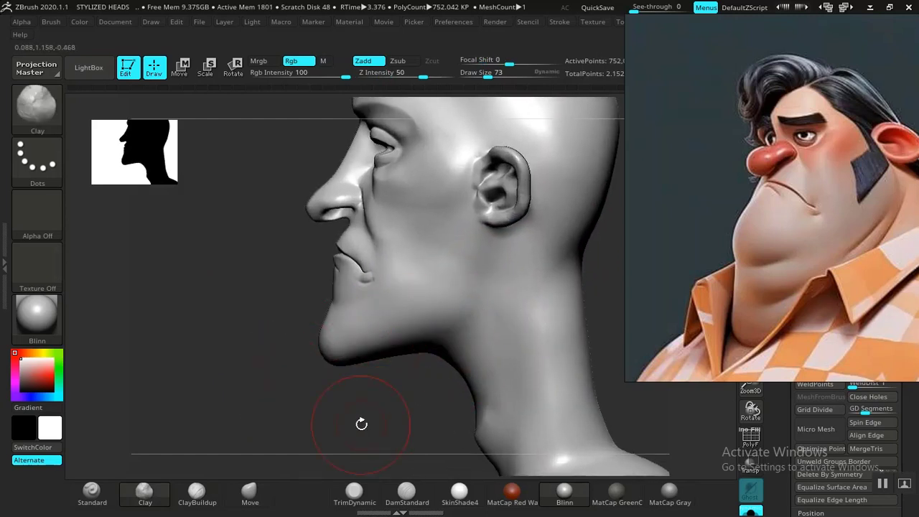
{"action": "left_click_drag", "start_coordinate": [361, 423], "coordinate": [500, 314], "text": "alt"}
{"action": "middle_click_drag", "start_coordinate": [750, 260], "coordinate": [709, 257]}
{"action": "mouse_move", "coordinate": [437, 289]}
{"action": "left_mouse_down"}
{"action": "mouse_move", "coordinate": [451, 280]}
{"action": "mouse_move", "coordinate": [469, 302]}
{"action": "mouse_move", "coordinate": [453, 310]}
{"action": "left_mouse_up"}
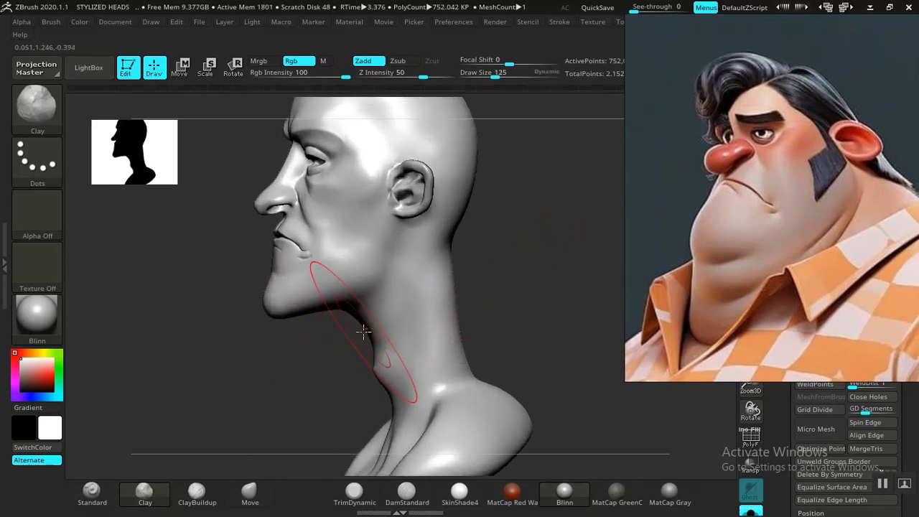
Step: Reshape the throat into a fuller slope from chin to chest with the Move brush at draw size 109, with smoothing intensity at 97
{"action": "left_click", "coordinate": [250, 492]}
{"action": "mouse_move", "coordinate": [533, 323]}
{"action": "left_mouse_down"}
{"action": "mouse_move", "coordinate": [530, 298]}
{"action": "mouse_move", "coordinate": [513, 298]}
{"action": "left_mouse_up"}
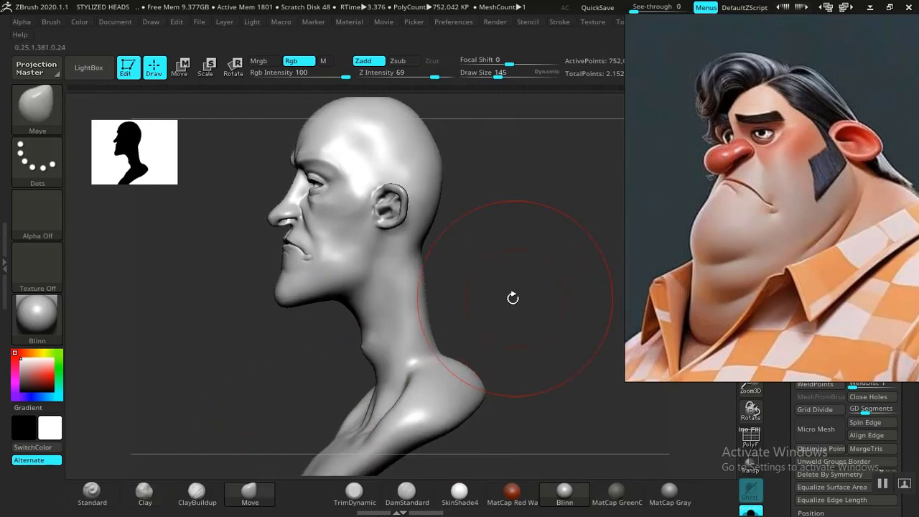
{"action": "key", "text": "["}
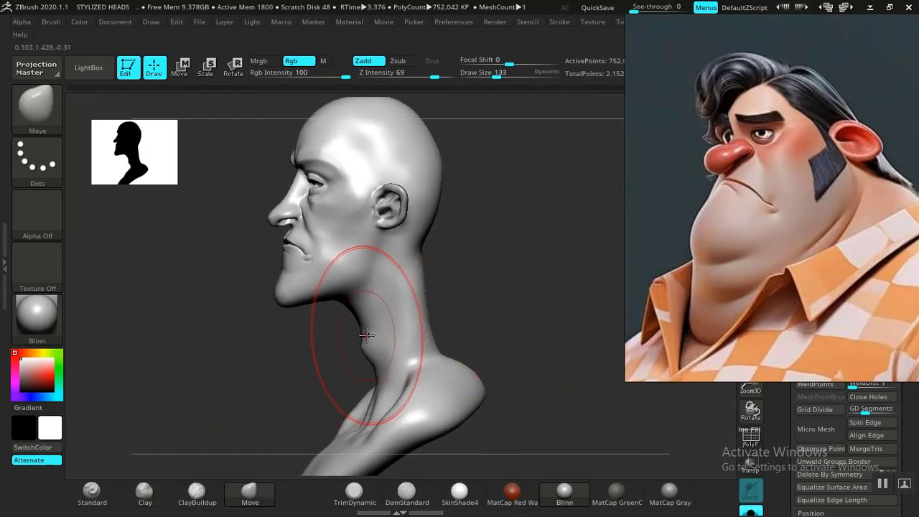
{"action": "key", "text": "["}
{"action": "key", "text": "["}
{"action": "left_click_drag", "start_coordinate": [365, 333], "coordinate": [331, 380]}
{"action": "left_click_drag", "start_coordinate": [419, 76], "coordinate": [448, 76]}
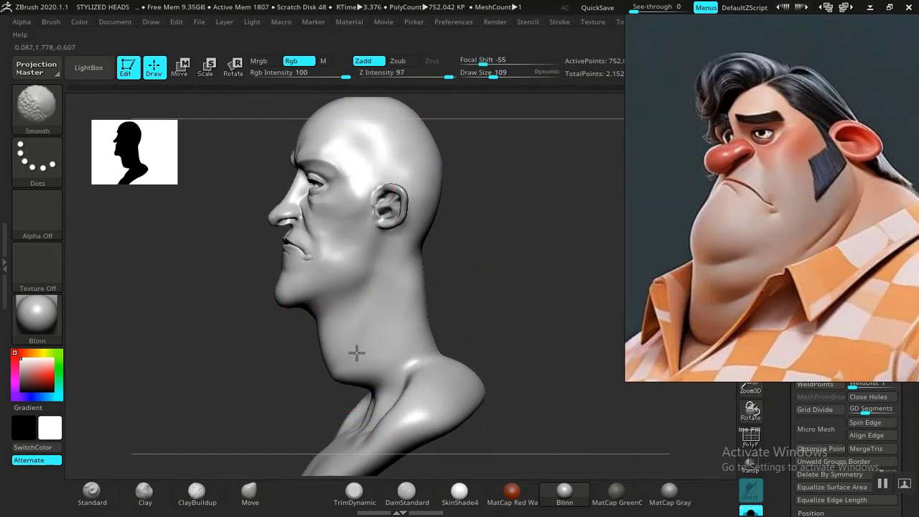
{"action": "left_click_drag", "start_coordinate": [332, 365], "coordinate": [368, 386]}
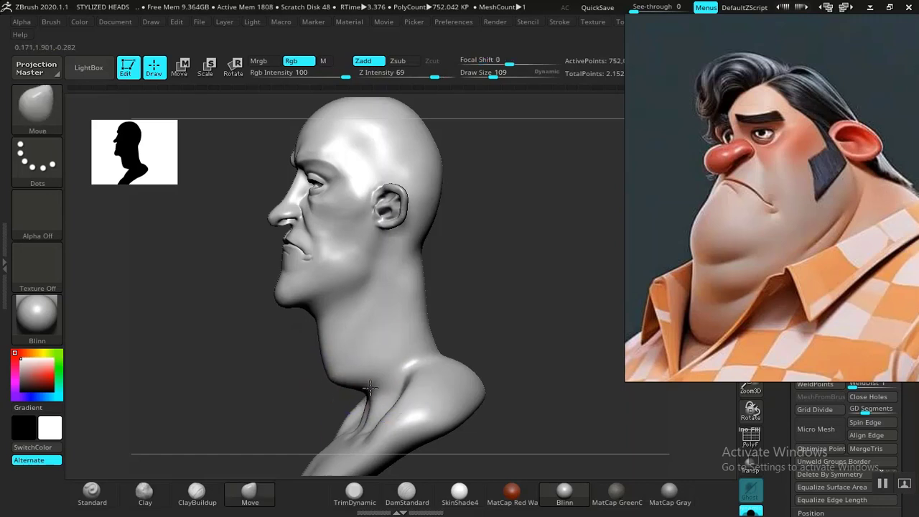
{"action": "mouse_move", "coordinate": [340, 375]}
{"action": "right_mouse_down"}
{"action": "mouse_move", "coordinate": [488, 320]}
{"action": "mouse_move", "coordinate": [378, 339]}
{"action": "right_mouse_up"}
Step: Add volume to the side and front of the neck with the ClayBuildup brush and smooth out the strokes
{"action": "left_click", "coordinate": [193, 497]}
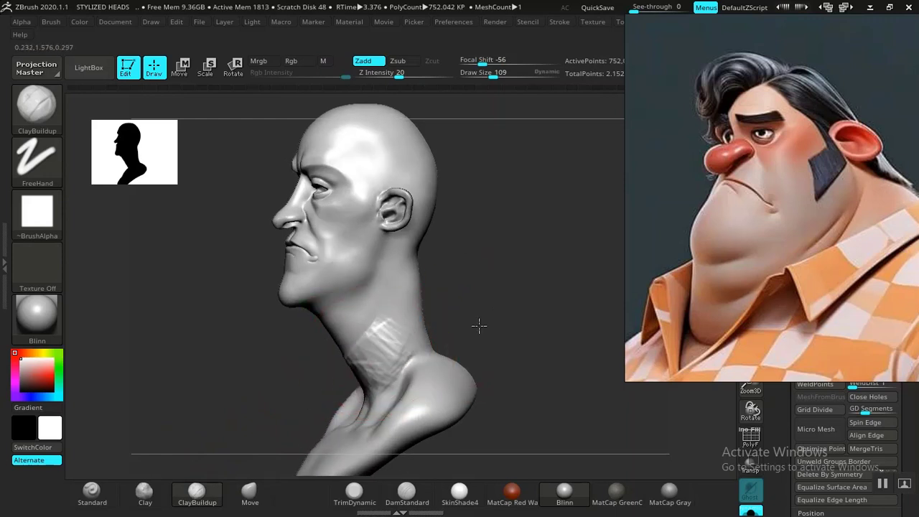
{"action": "mouse_move", "coordinate": [479, 326]}
{"action": "right_mouse_down"}
{"action": "mouse_move", "coordinate": [491, 320]}
{"action": "mouse_move", "coordinate": [357, 386]}
{"action": "right_mouse_up"}
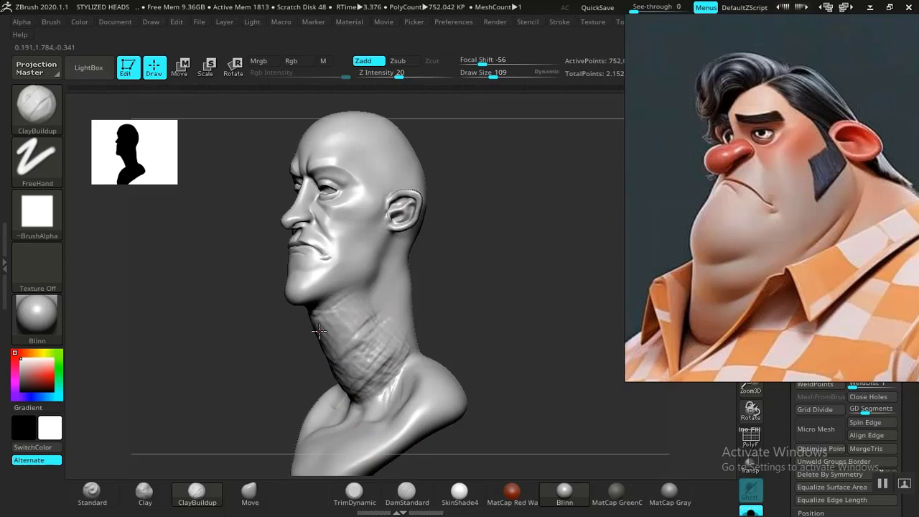
{"action": "mouse_move", "coordinate": [482, 330]}
{"action": "left_mouse_down", "text": "shift"}
{"action": "mouse_move", "coordinate": [514, 312]}
{"action": "mouse_move", "coordinate": [479, 259]}
{"action": "mouse_move", "coordinate": [517, 321]}
{"action": "left_mouse_up", "text": "shift"}
{"action": "mouse_move", "coordinate": [494, 285]}
{"action": "left_mouse_down", "text": "alt"}
{"action": "mouse_move", "coordinate": [482, 259]}
{"action": "mouse_move", "coordinate": [470, 270]}
{"action": "mouse_move", "coordinate": [480, 297]}
{"action": "left_mouse_up", "text": "alt"}
{"action": "left_click_drag", "start_coordinate": [480, 297], "coordinate": [499, 316]}
{"action": "left_click_drag", "start_coordinate": [368, 368], "coordinate": [352, 350], "text": "shift"}
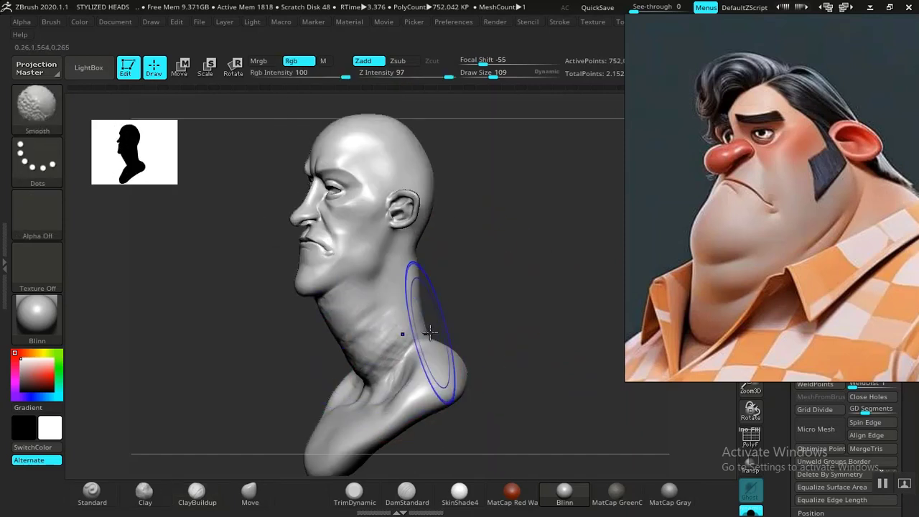
{"action": "left_click_drag", "start_coordinate": [386, 347], "coordinate": [357, 351], "text": "shift"}
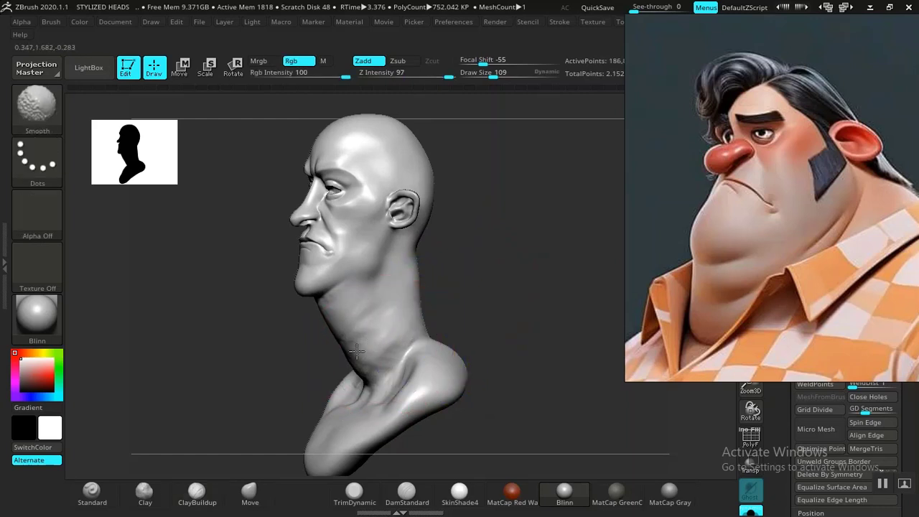
Step: Lasso-mask the shoulders and lower neck, soften the mask's edge, and invert it to protect the head
{"action": "mouse_move", "coordinate": [467, 319]}
{"action": "left_mouse_down", "text": "alt"}
{"action": "mouse_move", "coordinate": [484, 291]}
{"action": "mouse_move", "coordinate": [471, 324]}
{"action": "left_mouse_up", "text": "alt"}
{"action": "mouse_move", "coordinate": [288, 373]}
{"action": "left_mouse_down", "text": "ctrl"}
{"action": "mouse_move", "coordinate": [522, 415]}
{"action": "mouse_move", "coordinate": [481, 313]}
{"action": "left_mouse_up", "text": "ctrl"}
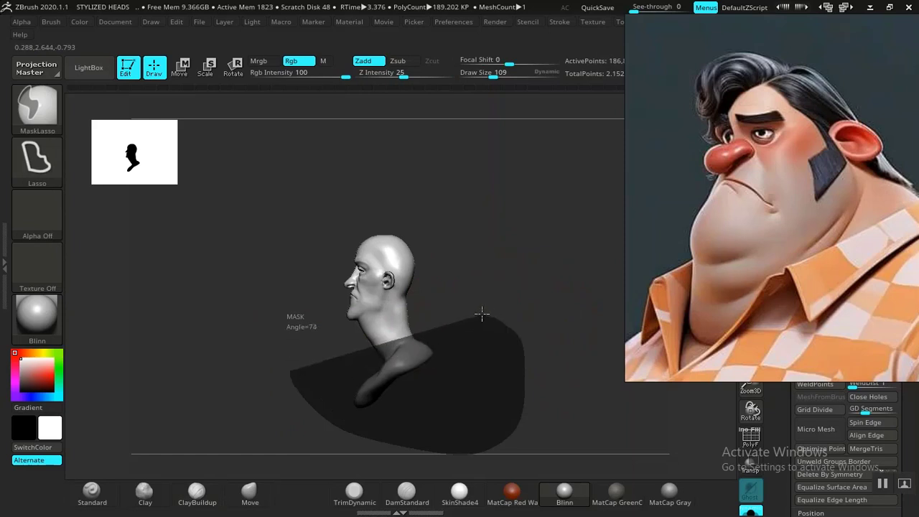
{"action": "left_click_drag", "start_coordinate": [306, 374], "coordinate": [296, 374], "text": "ctrl"}
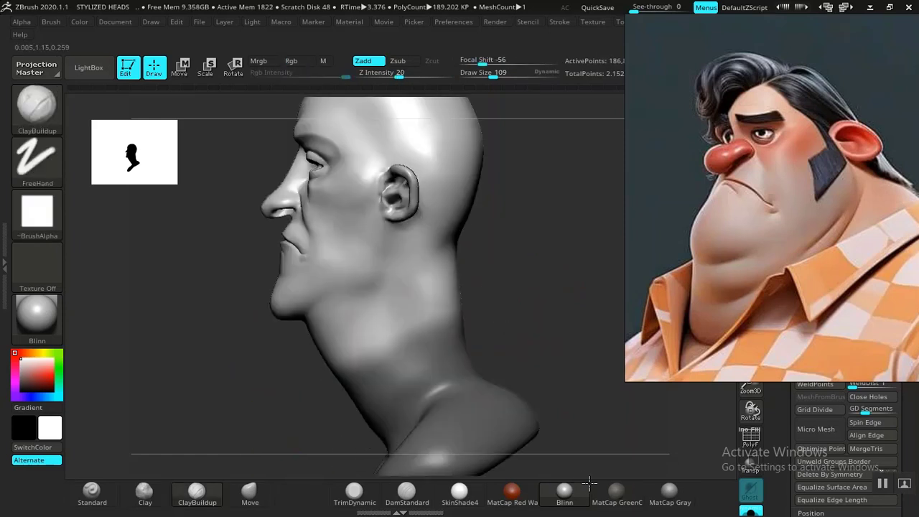
{"action": "left_click_drag", "start_coordinate": [520, 248], "coordinate": [540, 303], "text": "alt"}
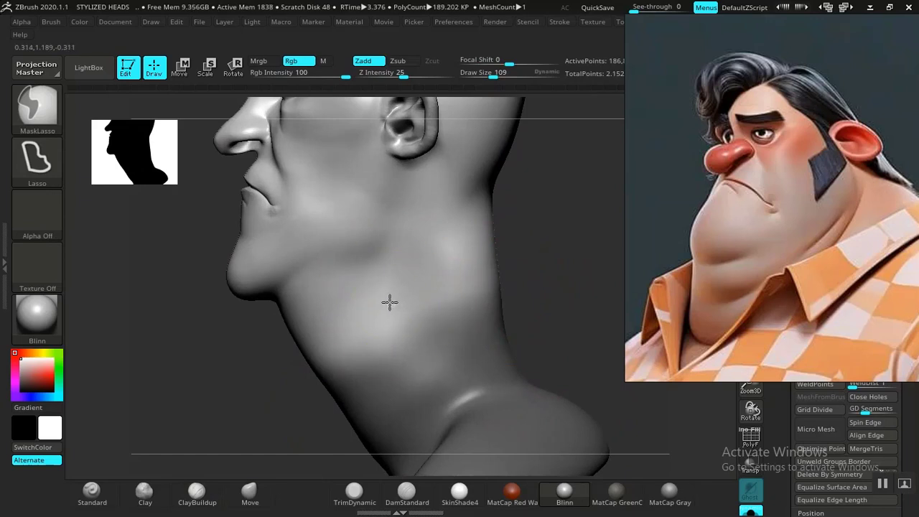
{"action": "left_click", "coordinate": [390, 306], "text": "ctrl"}
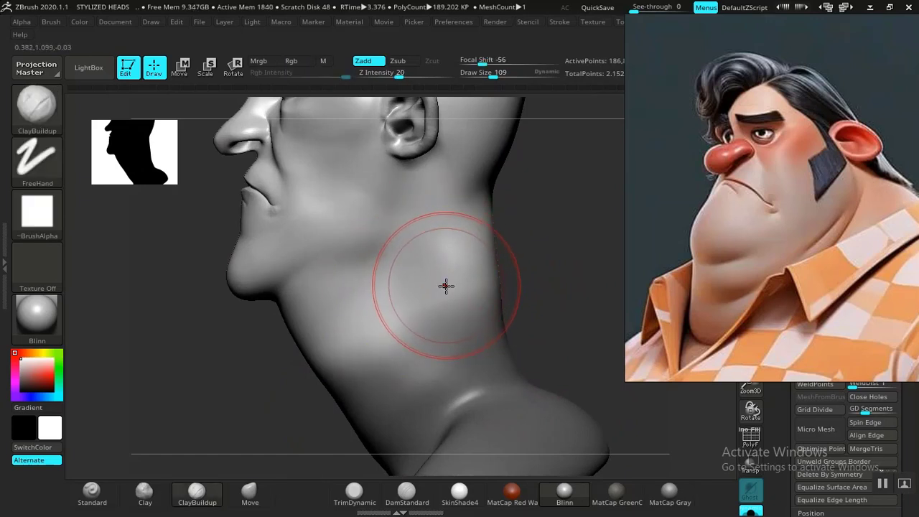
{"action": "key", "text": "ctrl"}
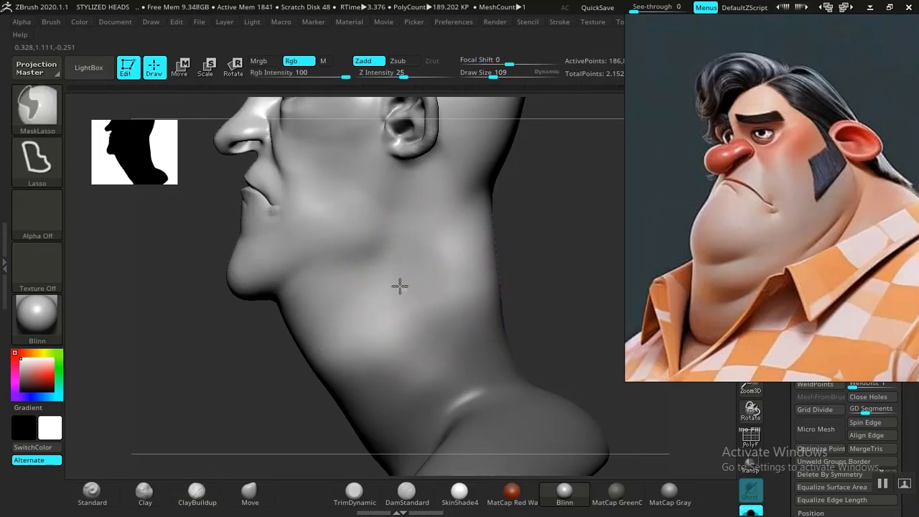
{"action": "left_click", "coordinate": [548, 281], "text": "ctrl"}
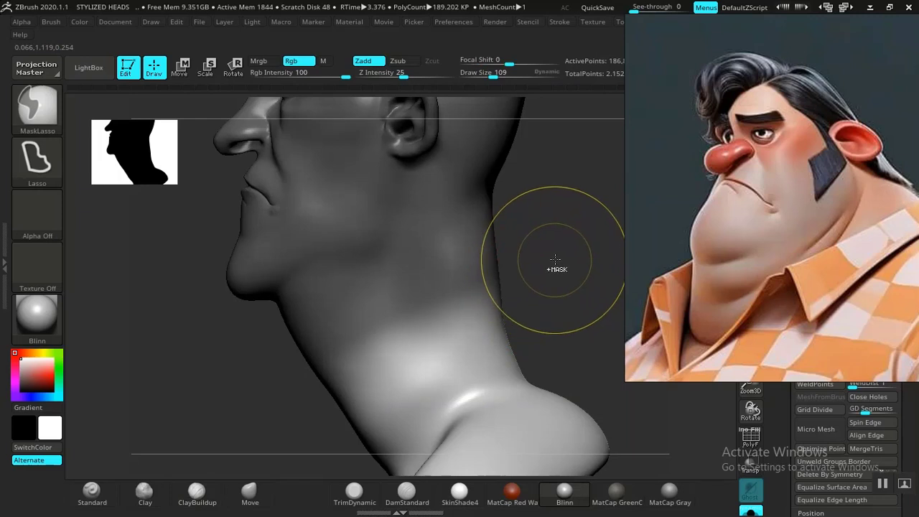
{"action": "left_click_drag", "start_coordinate": [550, 266], "coordinate": [546, 273], "text": "ctrl"}
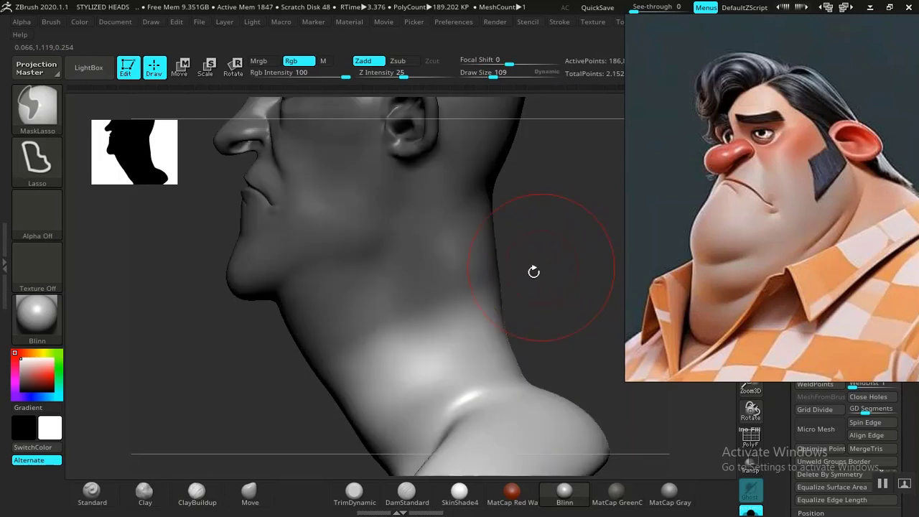
Step: Center the transform gizmo on the unmasked shoulders, reset its orientation, and try to raise them toward the head
{"action": "key", "text": "w"}
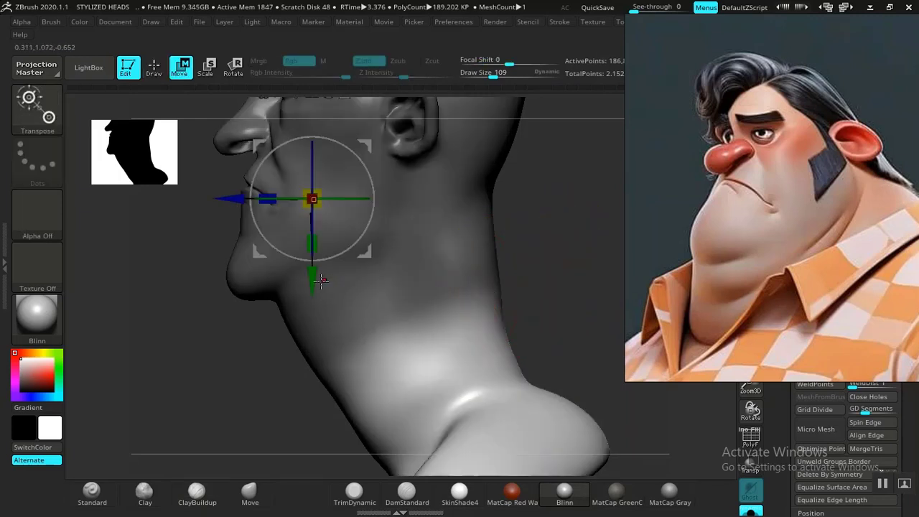
{"action": "left_click_drag", "start_coordinate": [443, 279], "coordinate": [472, 256]}
{"action": "left_click", "coordinate": [334, 187]}
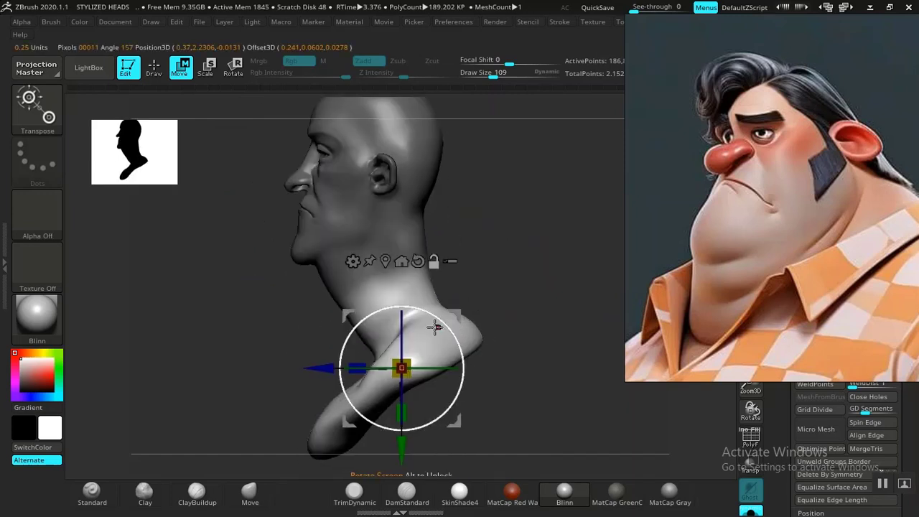
{"action": "left_click", "coordinate": [418, 262]}
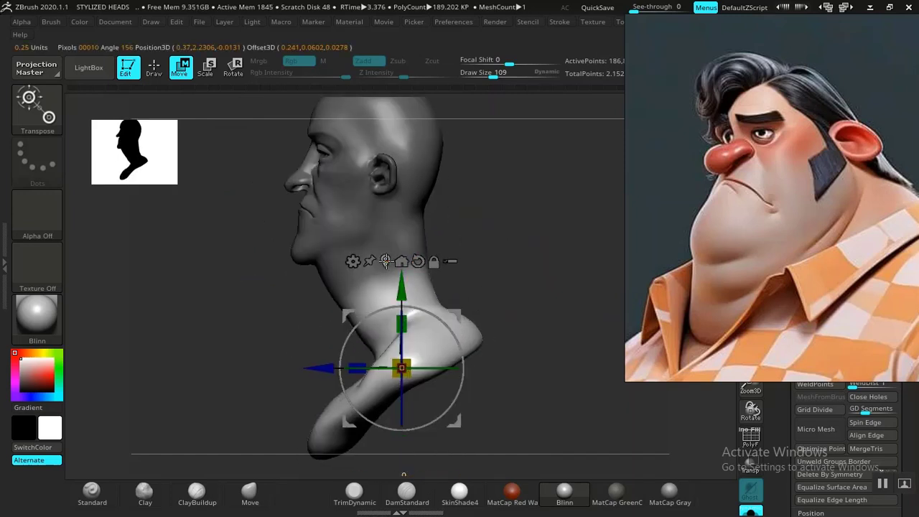
{"action": "left_click", "coordinate": [402, 264]}
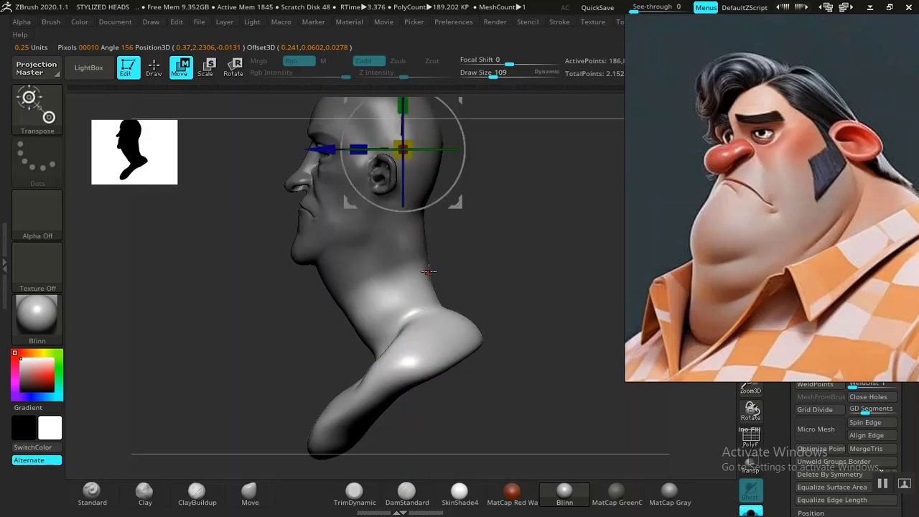
{"action": "left_click_drag", "start_coordinate": [487, 291], "coordinate": [492, 382], "text": "alt"}
{"action": "left_click", "coordinate": [392, 134]}
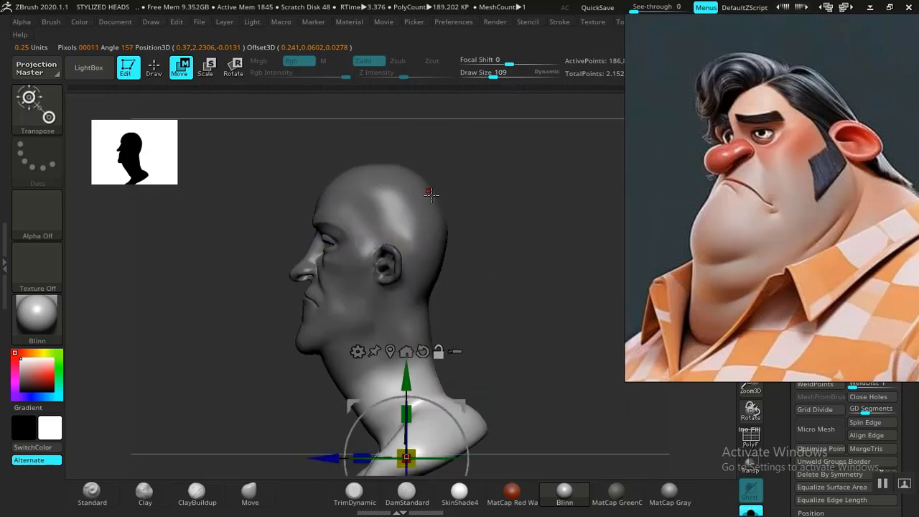
{"action": "left_click_drag", "start_coordinate": [492, 316], "coordinate": [486, 237], "text": "alt"}
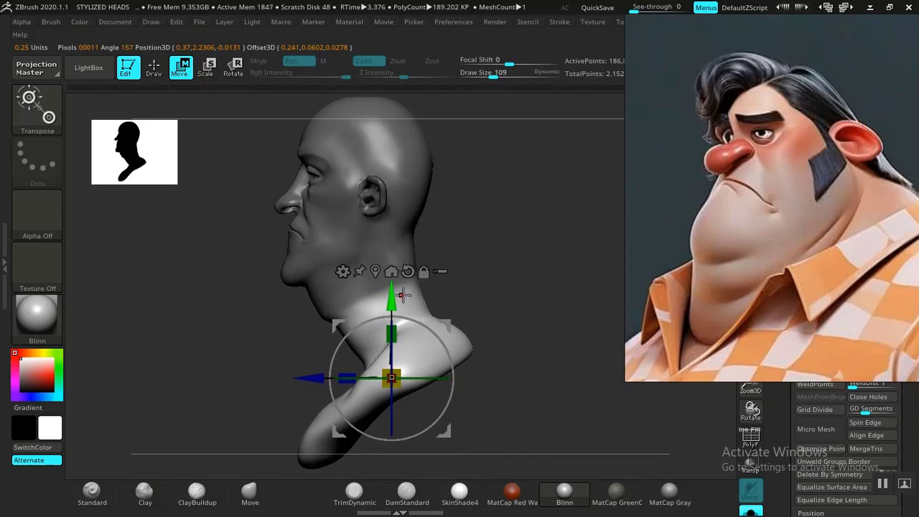
Step: Undo the shoulder move, return to Draw mode, and clear the mask from the bust
{"action": "key", "text": "ctrl+z"}
{"action": "key", "text": "q"}
{"action": "left_click_drag", "start_coordinate": [525, 295], "coordinate": [534, 314], "text": "ctrl"}
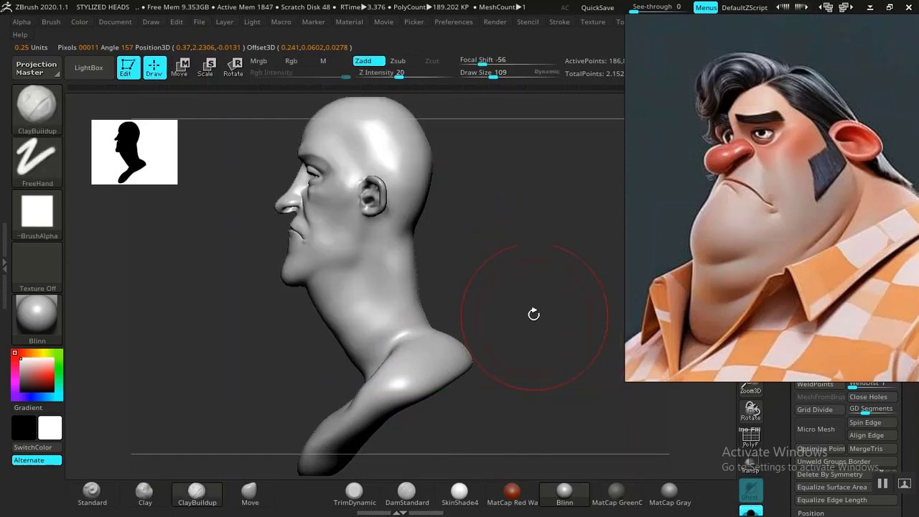
Step: Lasso-mask the shoulders, chest and base of the neck from the side view
{"action": "left_click_drag", "start_coordinate": [509, 286], "coordinate": [496, 357], "text": "alt"}
{"action": "left_click_drag", "start_coordinate": [528, 326], "coordinate": [531, 298], "text": "alt"}
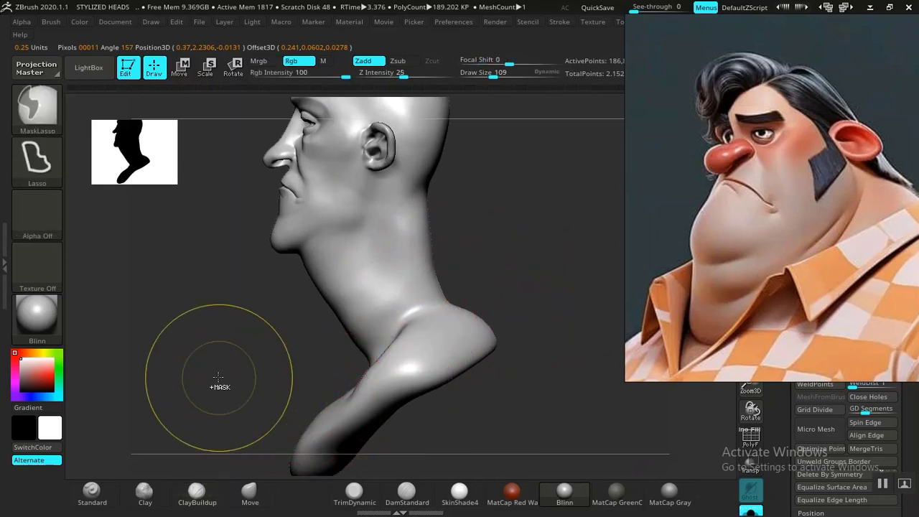
{"action": "mouse_move", "coordinate": [208, 413]}
{"action": "left_mouse_down", "text": "ctrl"}
{"action": "mouse_move", "coordinate": [230, 438]}
{"action": "mouse_move", "coordinate": [442, 465]}
{"action": "mouse_move", "coordinate": [516, 309]}
{"action": "mouse_move", "coordinate": [404, 283]}
{"action": "left_mouse_up", "text": "ctrl"}
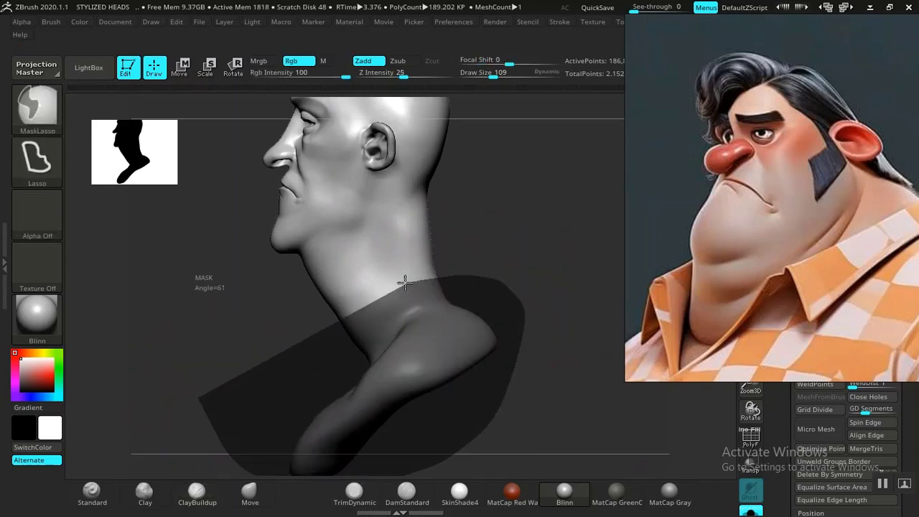
{"action": "left_click_drag", "start_coordinate": [347, 297], "coordinate": [343, 298], "text": "ctrl"}
{"action": "left_click_drag", "start_coordinate": [529, 315], "coordinate": [521, 272], "text": "alt"}
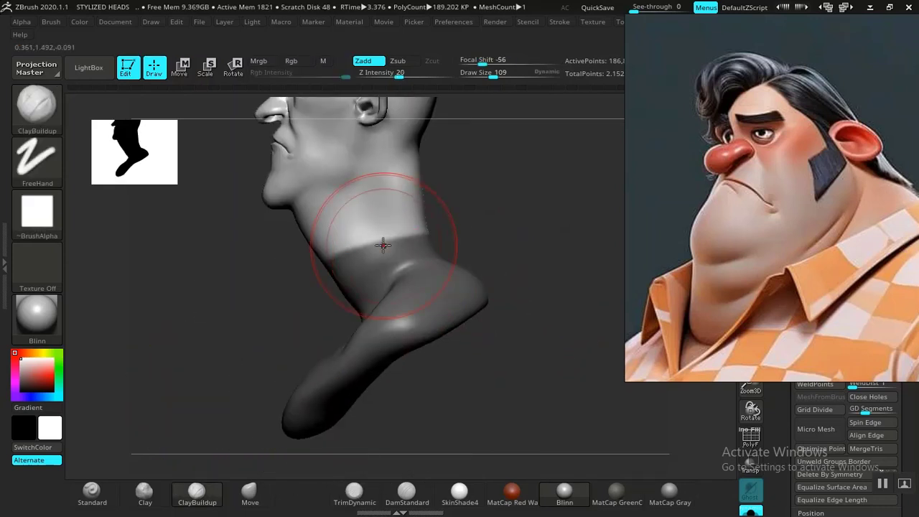
Step: Invert the mask to protect the head and upper neck, and blur its edge into a wide soft falloff
{"action": "left_click", "coordinate": [461, 232], "text": "ctrl"}
{"action": "left_click", "coordinate": [379, 229], "text": "ctrl"}
{"action": "left_click", "coordinate": [376, 229], "text": "ctrl"}
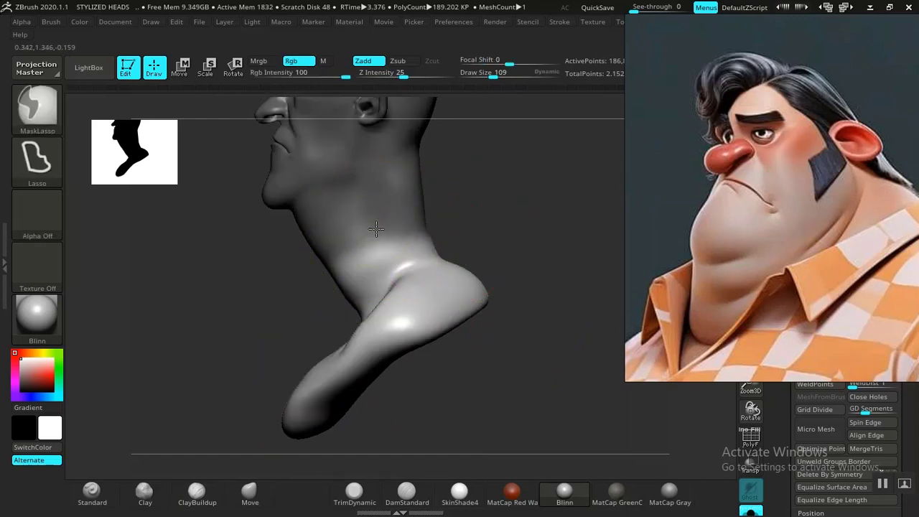
{"action": "left_click", "coordinate": [374, 229], "text": "ctrl"}
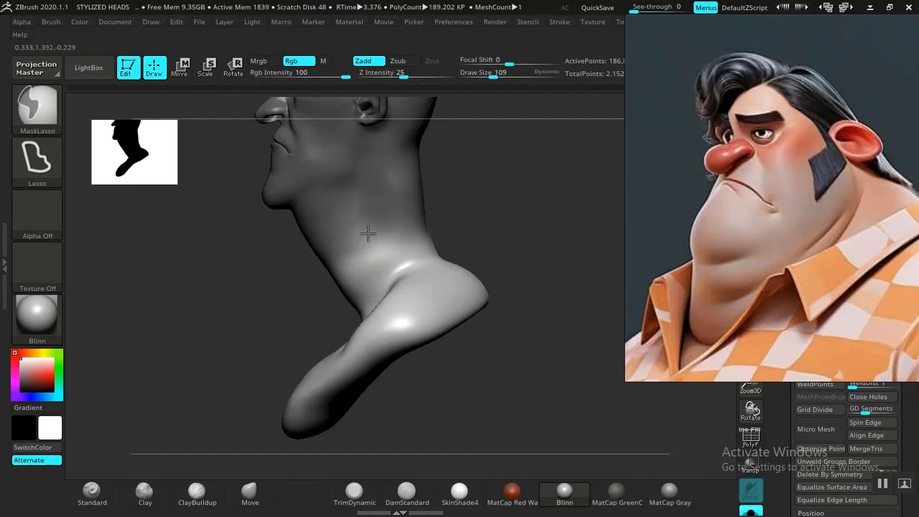
{"action": "left_click", "coordinate": [368, 235], "text": "ctrl"}
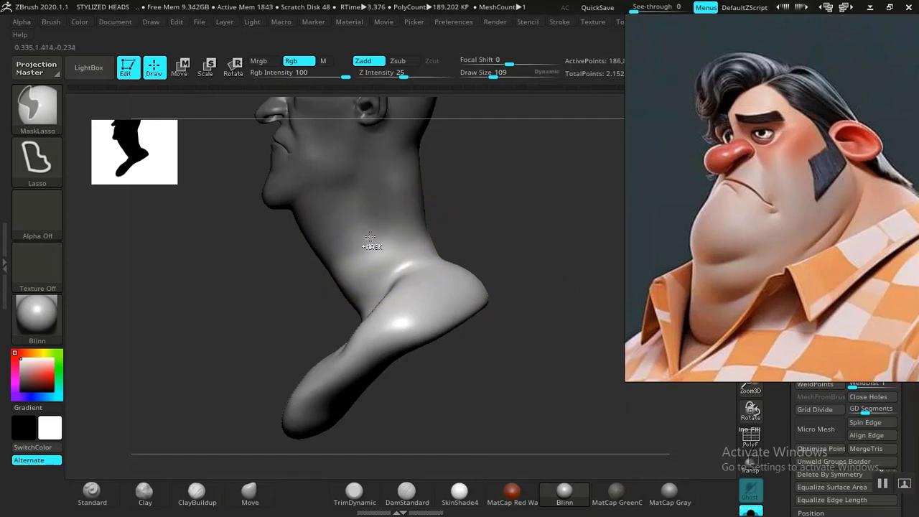
Step: Raise the unmasked shoulders toward the head with the move gizmo, return to Draw mode, and clear the mask
{"action": "key", "text": "w"}
{"action": "left_click_drag", "start_coordinate": [389, 247], "coordinate": [388, 232]}
{"action": "left_click_drag", "start_coordinate": [446, 261], "coordinate": [435, 264]}
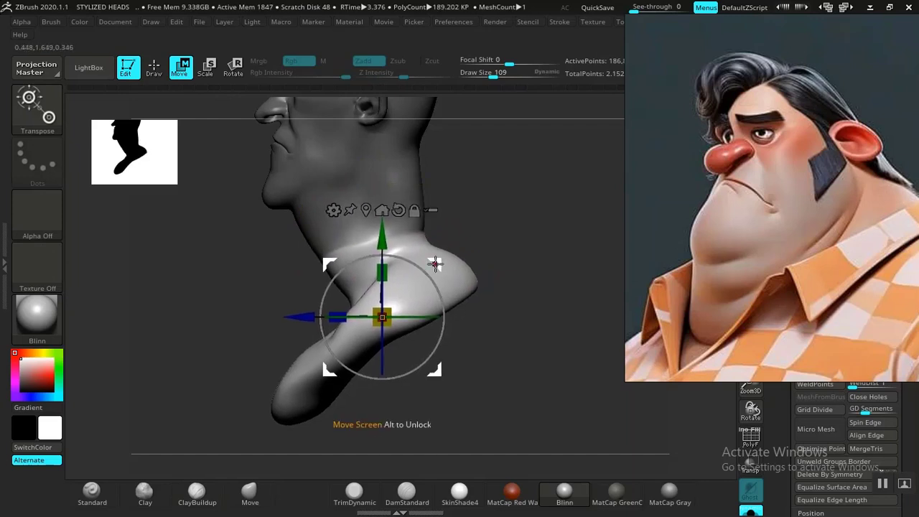
{"action": "left_click_drag", "start_coordinate": [393, 235], "coordinate": [387, 230]}
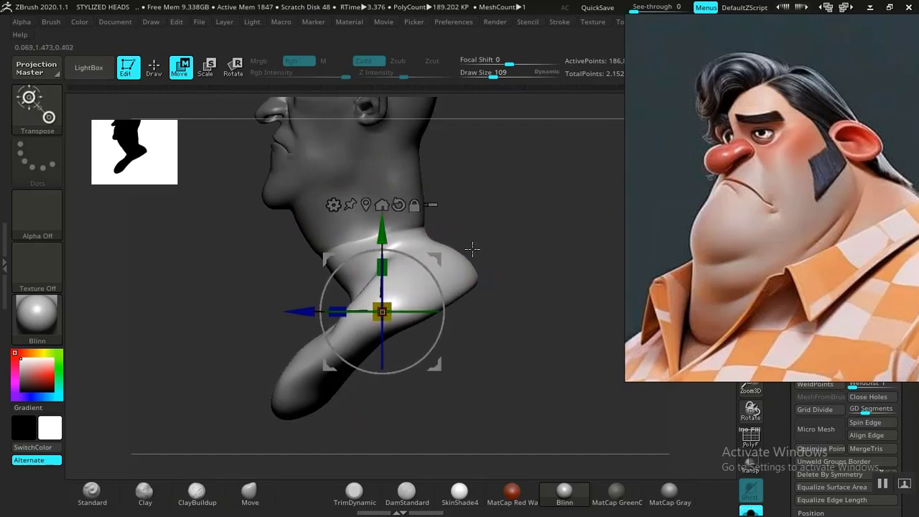
{"action": "key", "text": "q"}
{"action": "left_click_drag", "start_coordinate": [537, 295], "coordinate": [545, 306], "text": "ctrl"}
Step: Smooth out the crease around the neck where the raised shoulders meet it
{"action": "mouse_move", "coordinate": [525, 214]}
{"action": "left_mouse_down"}
{"action": "mouse_move", "coordinate": [540, 289]}
{"action": "mouse_move", "coordinate": [549, 282]}
{"action": "left_mouse_up"}
{"action": "key", "text": "shift"}
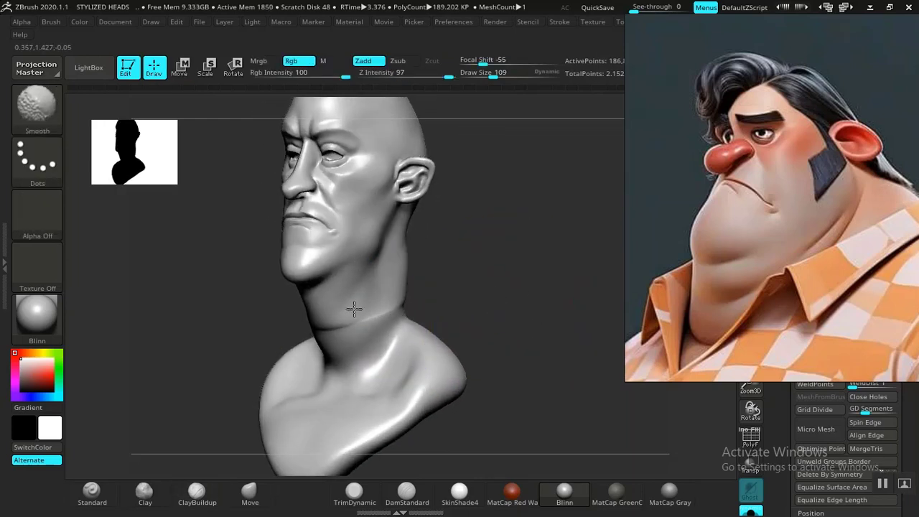
{"action": "mouse_move", "coordinate": [349, 317]}
{"action": "left_mouse_down", "text": "shift"}
{"action": "mouse_move", "coordinate": [360, 307]}
{"action": "mouse_move", "coordinate": [335, 314]}
{"action": "left_mouse_up", "text": "shift"}
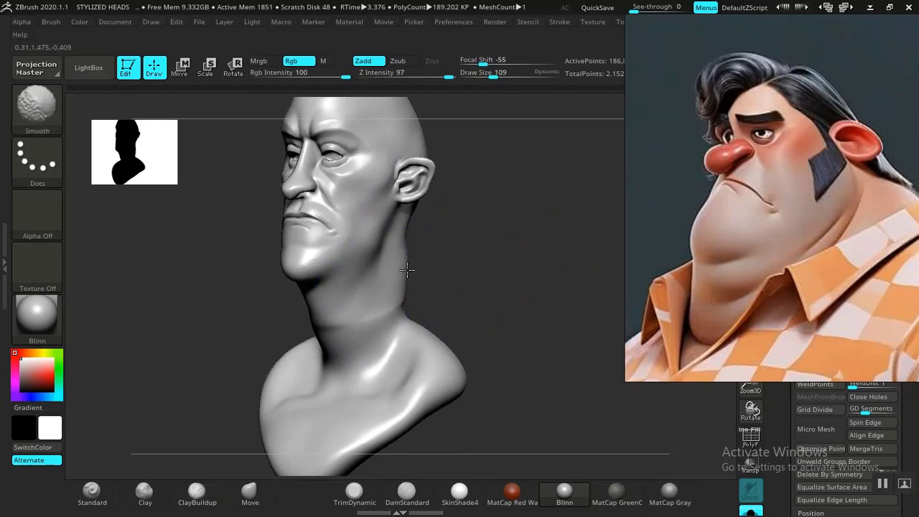
{"action": "left_click_drag", "start_coordinate": [381, 295], "coordinate": [365, 319], "text": "shift"}
{"action": "left_click_drag", "start_coordinate": [500, 292], "coordinate": [445, 299], "text": "shift"}
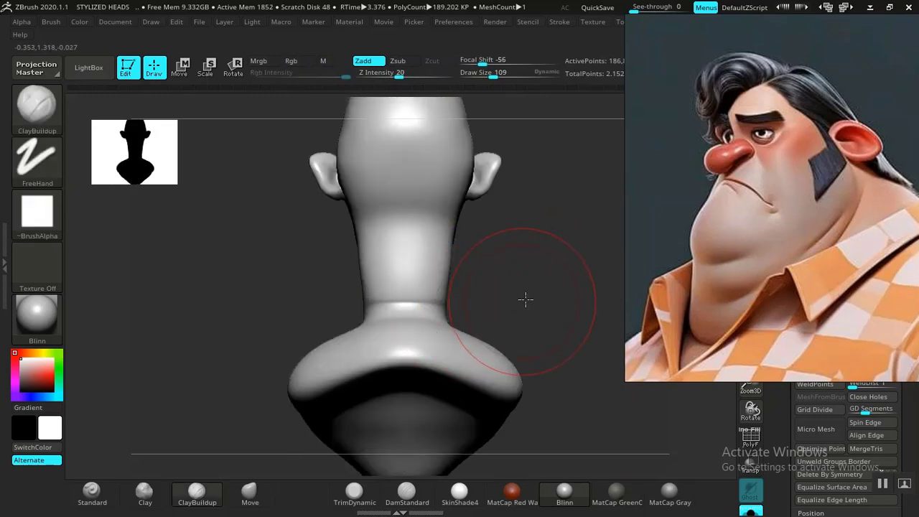
{"action": "left_click_drag", "start_coordinate": [526, 299], "coordinate": [579, 298]}
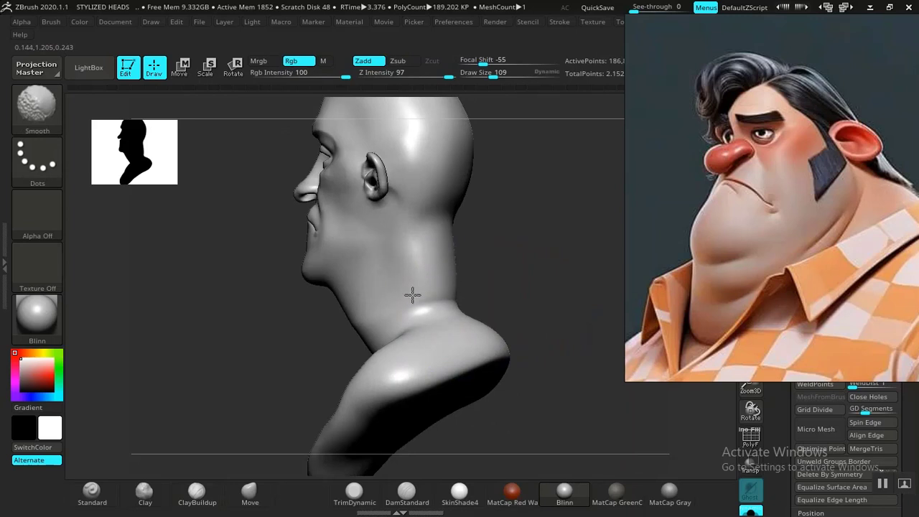
{"action": "mouse_move", "coordinate": [530, 297]}
{"action": "left_mouse_down"}
{"action": "mouse_move", "coordinate": [478, 302]}
{"action": "mouse_move", "coordinate": [555, 297]}
{"action": "mouse_move", "coordinate": [484, 286]}
{"action": "mouse_move", "coordinate": [488, 270]}
{"action": "mouse_move", "coordinate": [467, 279]}
{"action": "mouse_move", "coordinate": [570, 268]}
{"action": "mouse_move", "coordinate": [534, 274]}
{"action": "mouse_move", "coordinate": [560, 246]}
{"action": "left_mouse_up"}
Step: Pull the upper back and shoulders up around the neck with the Move brush to form a thick, sloping trapezius
{"action": "left_click", "coordinate": [244, 503]}
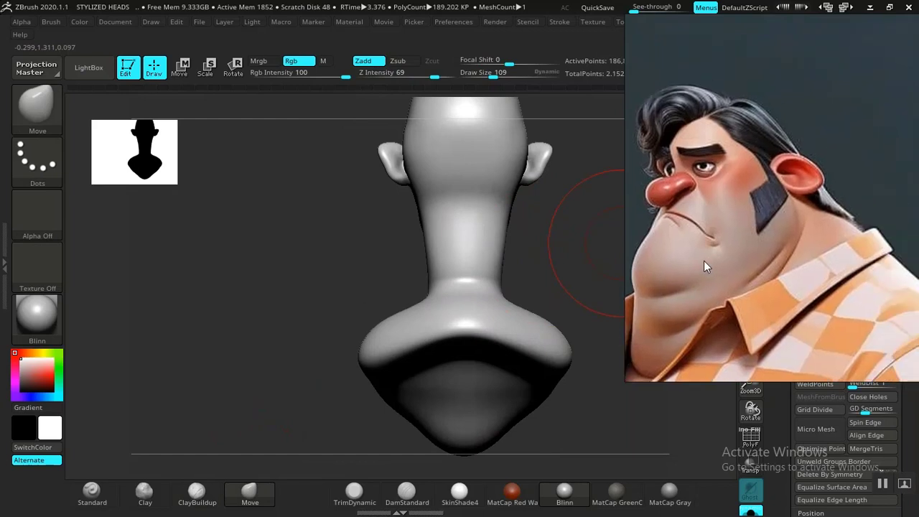
{"action": "left_click_drag", "start_coordinate": [547, 294], "coordinate": [507, 330]}
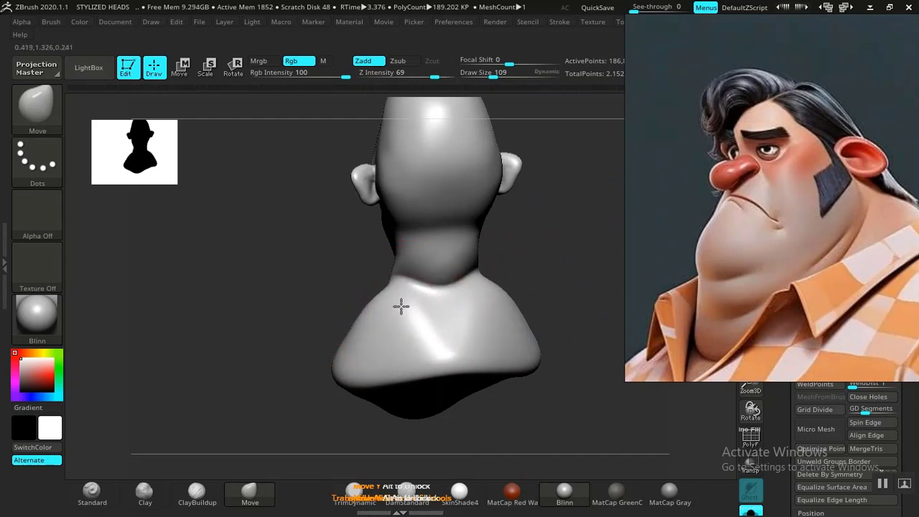
{"action": "left_click_drag", "start_coordinate": [542, 301], "coordinate": [473, 278]}
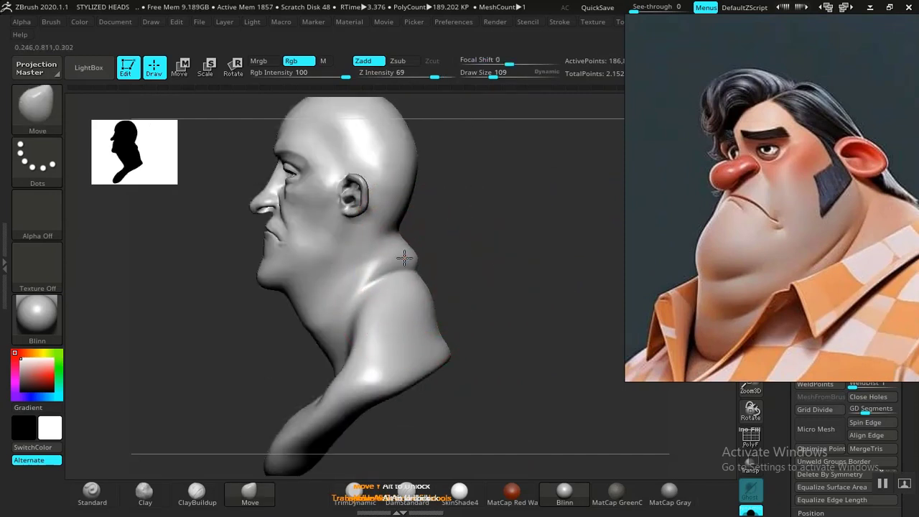
{"action": "left_click_drag", "start_coordinate": [458, 309], "coordinate": [624, 290]}
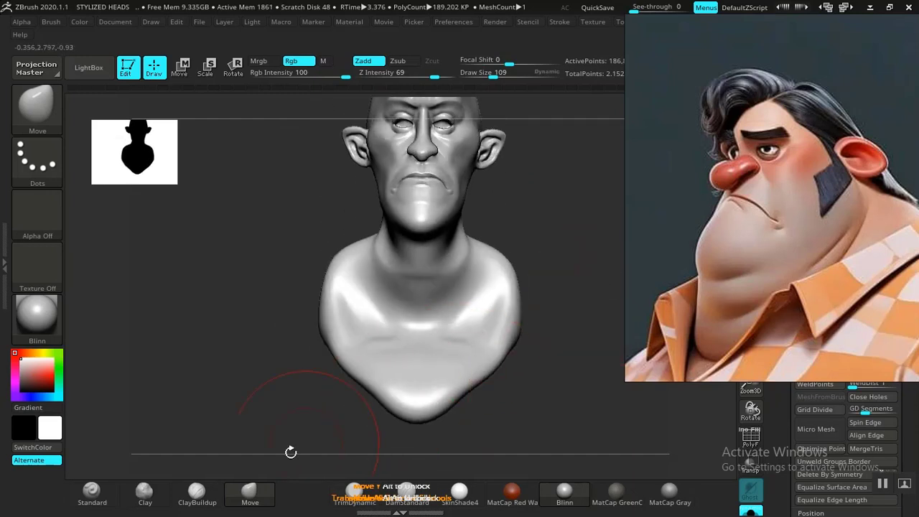
Step: Enlarge the Move brush to size 157, push the pointed bottom of the chest upward, and smooth the reshaped edge
{"action": "left_click", "coordinate": [156, 495]}
{"action": "left_click", "coordinate": [248, 488]}
{"action": "key", "text": "bracketright"}
{"action": "key", "text": "bracketright"}
{"action": "mouse_move", "coordinate": [425, 415]}
{"action": "left_mouse_down"}
{"action": "mouse_move", "coordinate": [424, 373]}
{"action": "mouse_move", "coordinate": [425, 425]}
{"action": "left_mouse_up"}
{"action": "mouse_move", "coordinate": [293, 404]}
{"action": "left_mouse_down", "text": "shift"}
{"action": "mouse_move", "coordinate": [376, 393]}
{"action": "mouse_move", "coordinate": [359, 358]}
{"action": "left_mouse_up", "text": "shift"}
{"action": "mouse_move", "coordinate": [425, 431]}
{"action": "left_mouse_down"}
{"action": "mouse_move", "coordinate": [390, 390]}
{"action": "mouse_move", "coordinate": [435, 393]}
{"action": "left_mouse_up"}
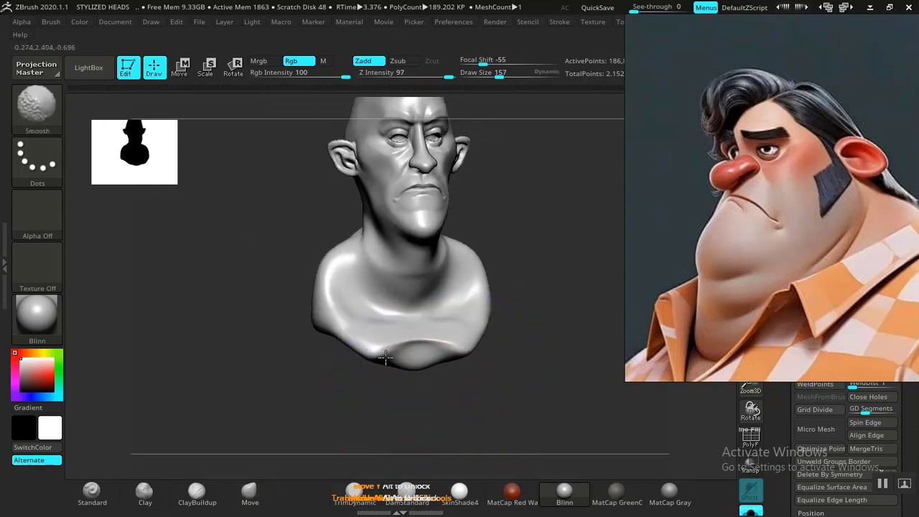
{"action": "mouse_move", "coordinate": [381, 356]}
{"action": "left_mouse_down", "text": "shift"}
{"action": "mouse_move", "coordinate": [394, 331]}
{"action": "mouse_move", "coordinate": [411, 335]}
{"action": "left_mouse_up", "text": "shift"}
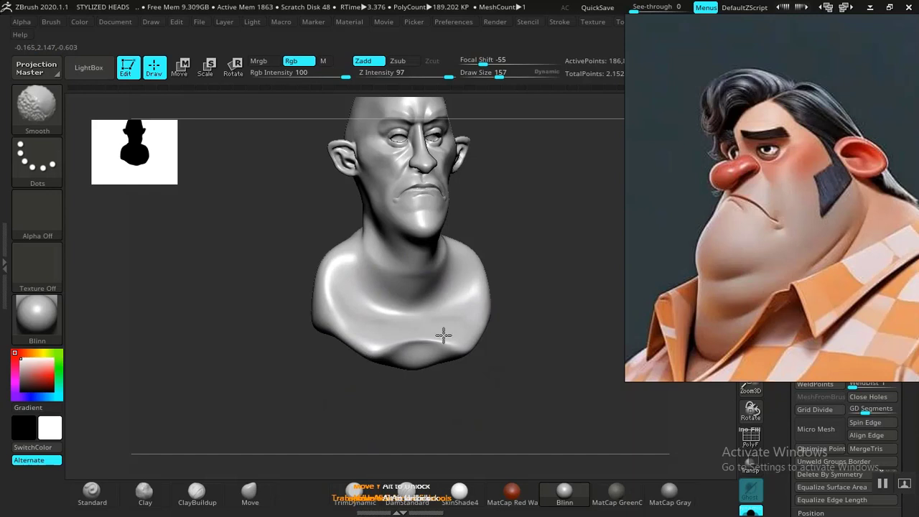
{"action": "left_click_drag", "start_coordinate": [394, 348], "coordinate": [388, 353], "text": "shift"}
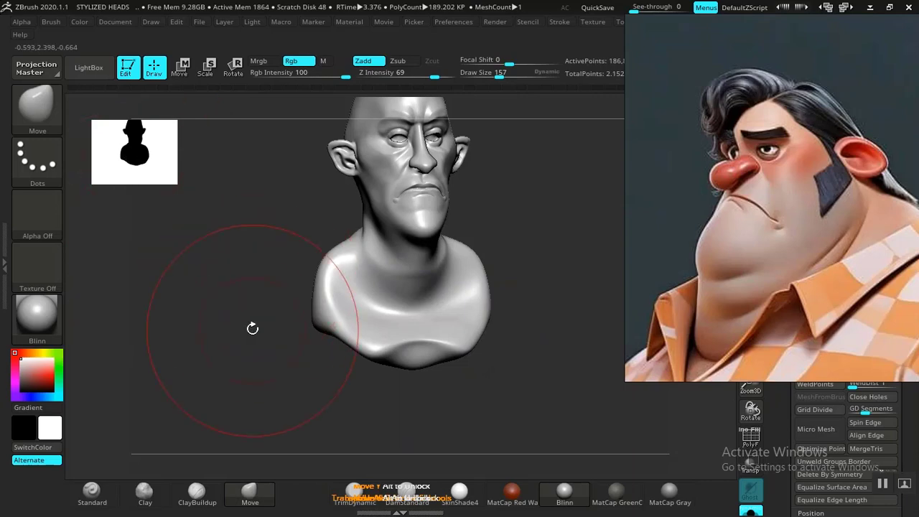
{"action": "left_click_drag", "start_coordinate": [253, 328], "coordinate": [193, 328]}
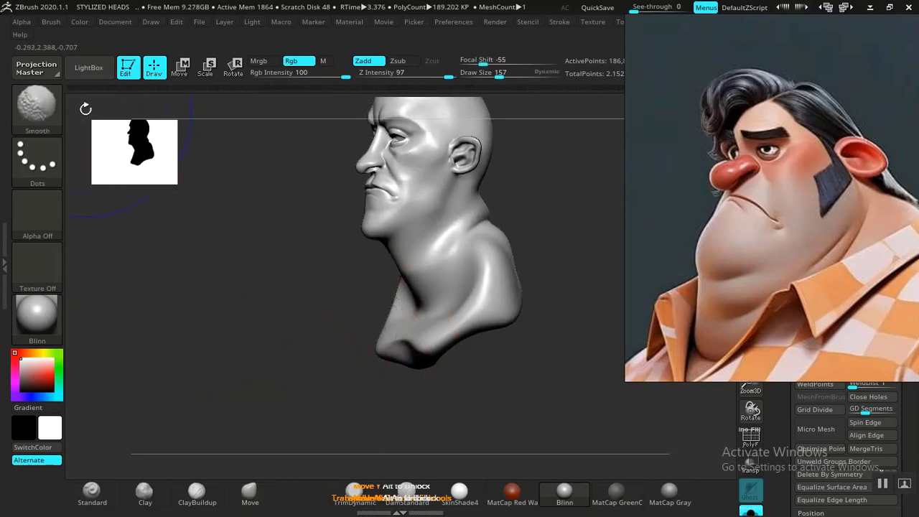
Step: Load the Smooth Stronger brush from the Smooth folder of the LightBox brush library
{"action": "left_click", "coordinate": [87, 68]}
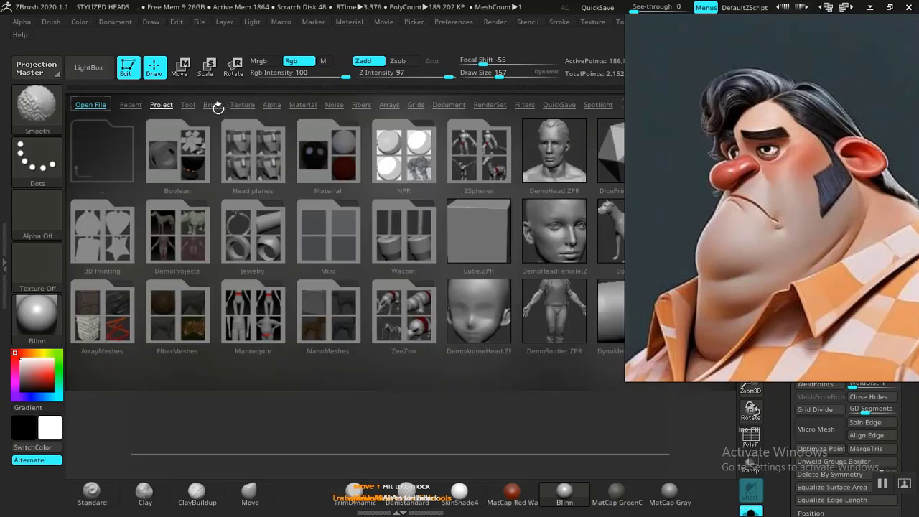
{"action": "left_click", "coordinate": [217, 106]}
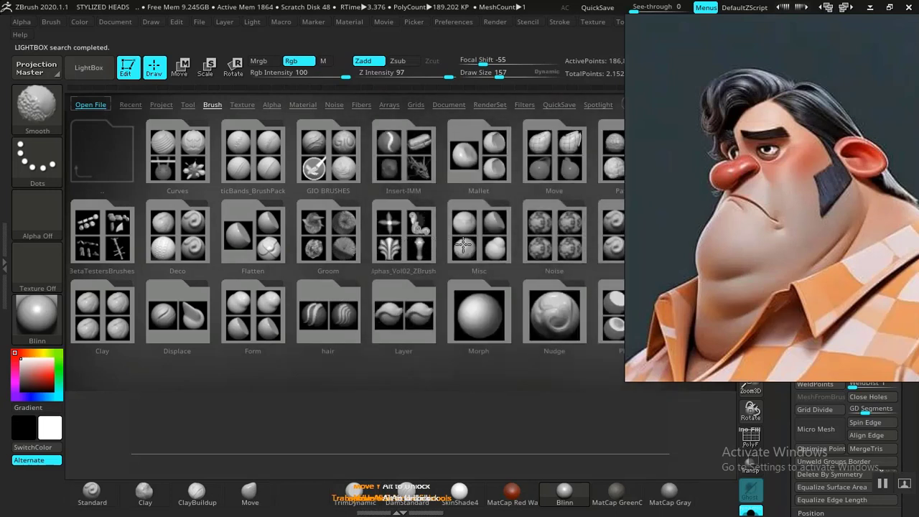
{"action": "left_click", "coordinate": [476, 241]}
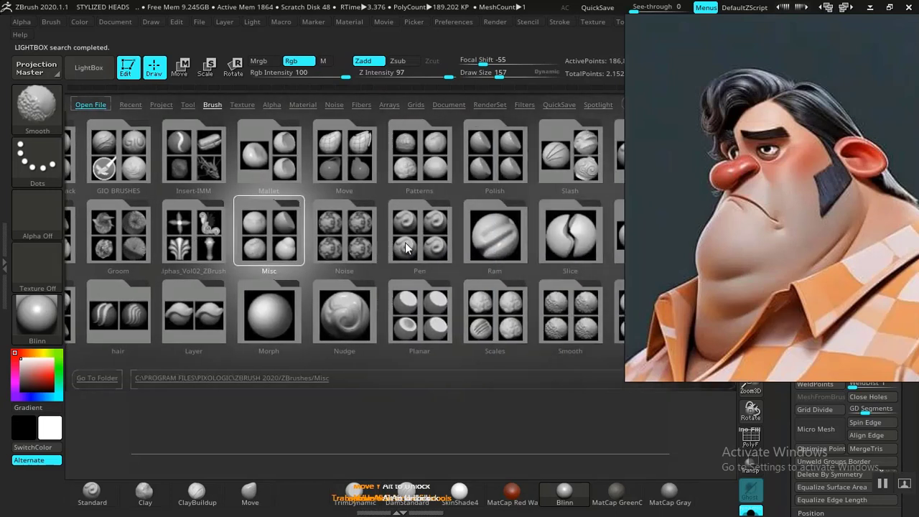
{"action": "left_click", "coordinate": [343, 312]}
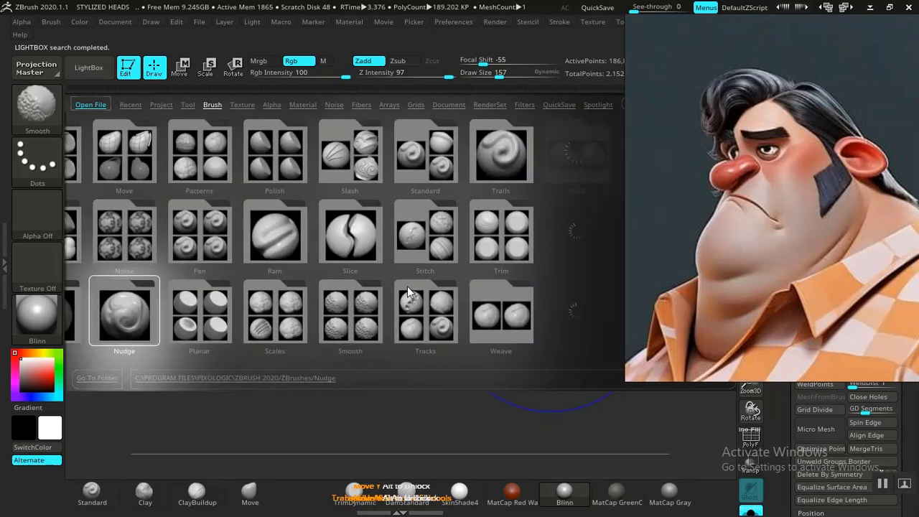
{"action": "left_click", "coordinate": [372, 326]}
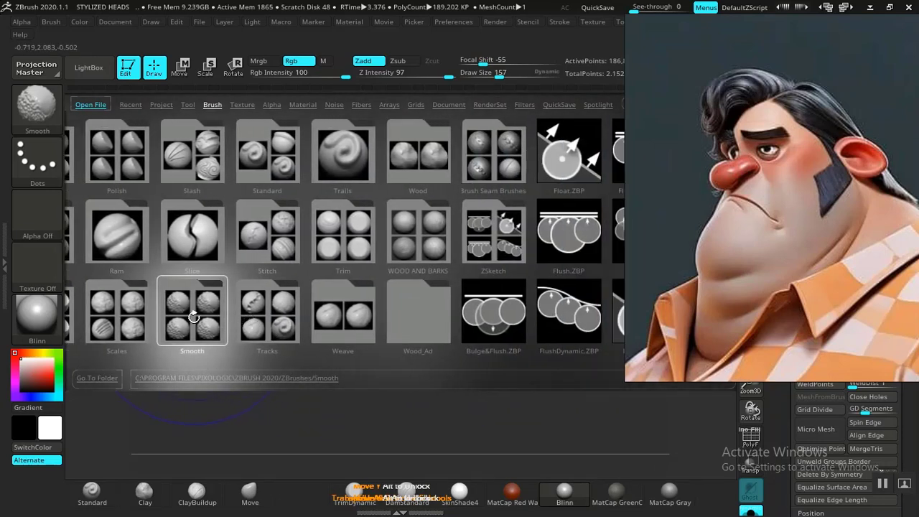
{"action": "left_click", "coordinate": [194, 316]}
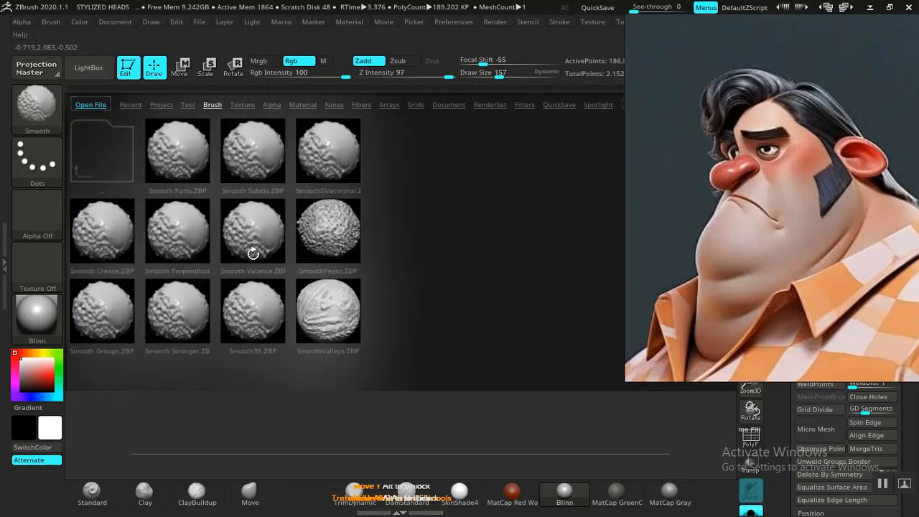
{"action": "double_click", "coordinate": [179, 315]}
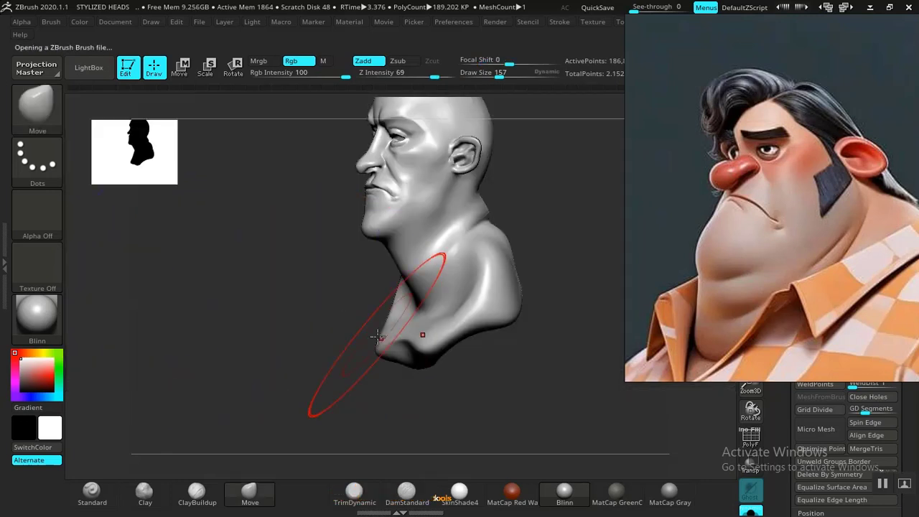
Step: Smooth the lower edge of the chest and bust with the Smooth Stronger brush at draw size 121
{"action": "mouse_move", "coordinate": [310, 360]}
{"action": "left_mouse_down"}
{"action": "mouse_move", "coordinate": [383, 352]}
{"action": "mouse_move", "coordinate": [353, 359]}
{"action": "mouse_move", "coordinate": [381, 367]}
{"action": "mouse_move", "coordinate": [332, 301]}
{"action": "mouse_move", "coordinate": [305, 302]}
{"action": "left_mouse_up"}
{"action": "left_click_drag", "start_coordinate": [528, 329], "coordinate": [565, 330]}
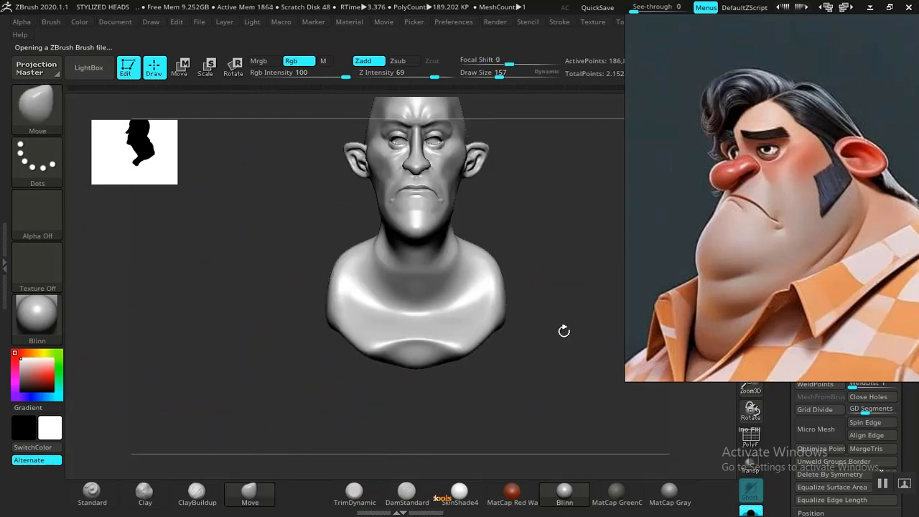
{"action": "mouse_move", "coordinate": [444, 334]}
{"action": "left_mouse_down", "text": "shift"}
{"action": "mouse_move", "coordinate": [405, 343]}
{"action": "mouse_move", "coordinate": [439, 336]}
{"action": "mouse_move", "coordinate": [426, 343]}
{"action": "left_mouse_up", "text": "shift"}
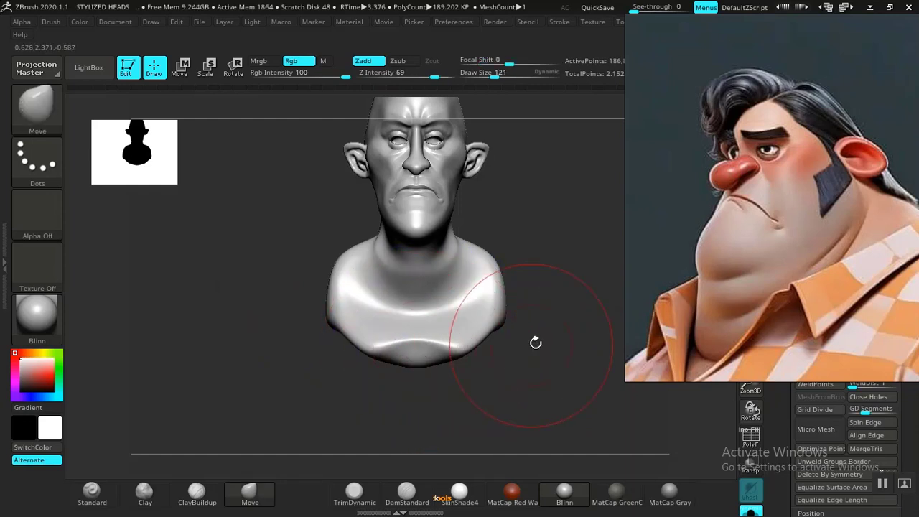
{"action": "mouse_move", "coordinate": [576, 270]}
{"action": "left_mouse_down", "text": "alt"}
{"action": "mouse_move", "coordinate": [591, 423]}
{"action": "mouse_move", "coordinate": [539, 437]}
{"action": "mouse_move", "coordinate": [417, 342]}
{"action": "left_mouse_up", "text": "alt"}
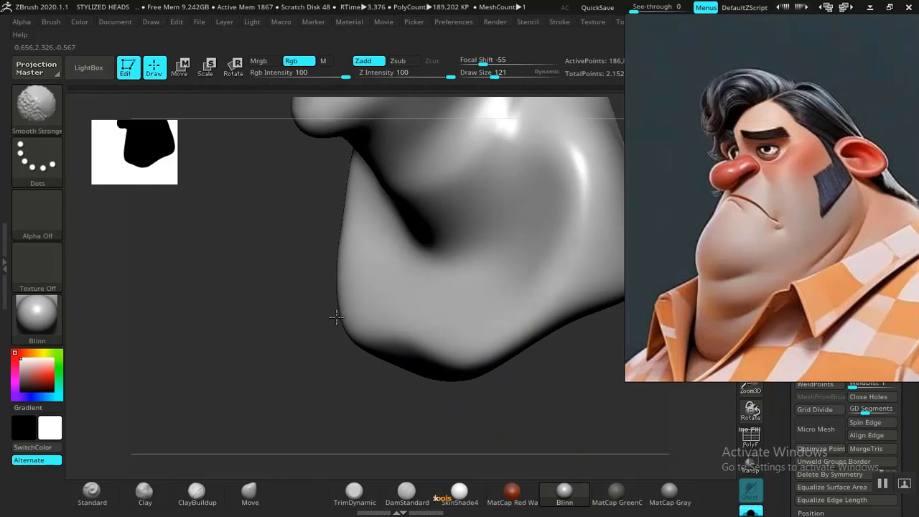
{"action": "mouse_move", "coordinate": [466, 352]}
{"action": "left_mouse_down", "text": "shift"}
{"action": "mouse_move", "coordinate": [472, 371]}
{"action": "mouse_move", "coordinate": [558, 381]}
{"action": "mouse_move", "coordinate": [578, 295]}
{"action": "left_mouse_up", "text": "shift"}
{"action": "mouse_move", "coordinate": [602, 243]}
{"action": "left_mouse_down", "text": "alt"}
{"action": "mouse_move", "coordinate": [532, 255]}
{"action": "mouse_move", "coordinate": [537, 294]}
{"action": "mouse_move", "coordinate": [562, 331]}
{"action": "mouse_move", "coordinate": [436, 328]}
{"action": "left_mouse_up", "text": "alt"}
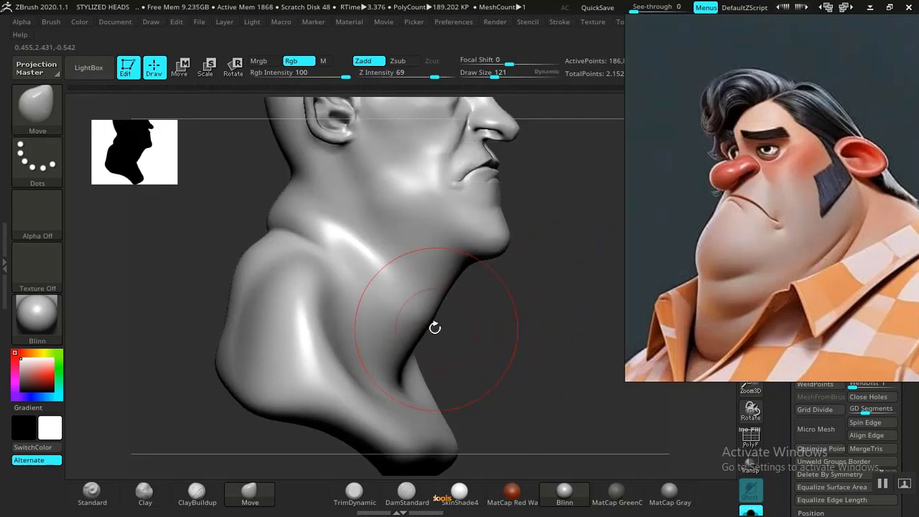
{"action": "key", "text": "shift"}
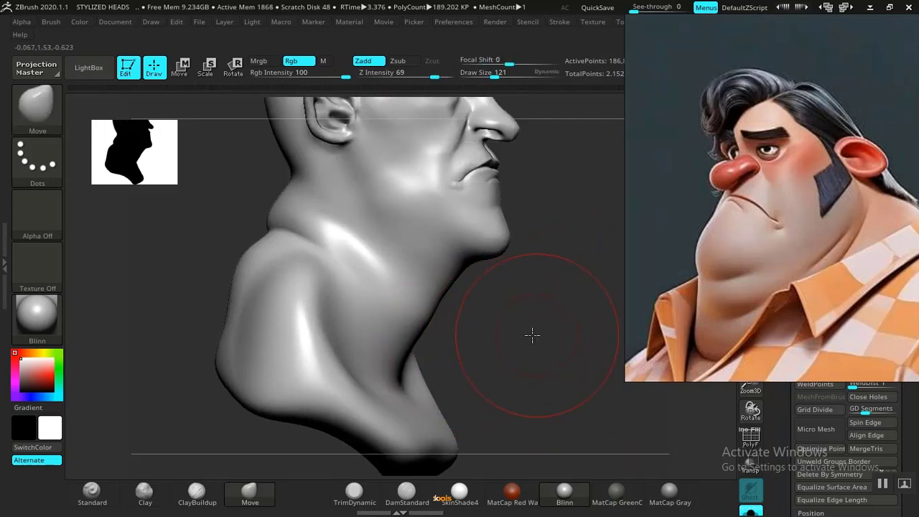
Step: Build up volume over the shoulders and upper back with the ClayBuildup brush at draw size 121
{"action": "left_click_drag", "start_coordinate": [531, 335], "coordinate": [558, 293], "text": "alt"}
{"action": "mouse_move", "coordinate": [559, 293]}
{"action": "left_mouse_down"}
{"action": "mouse_move", "coordinate": [419, 314]}
{"action": "mouse_move", "coordinate": [410, 307]}
{"action": "left_mouse_up"}
{"action": "left_click_drag", "start_coordinate": [583, 267], "coordinate": [578, 305]}
{"action": "left_click", "coordinate": [198, 493]}
{"action": "mouse_move", "coordinate": [260, 419]}
{"action": "left_mouse_down"}
{"action": "mouse_move", "coordinate": [386, 334]}
{"action": "mouse_move", "coordinate": [226, 302]}
{"action": "left_mouse_up"}
{"action": "mouse_move", "coordinate": [523, 281]}
{"action": "left_mouse_down"}
{"action": "mouse_move", "coordinate": [543, 275]}
{"action": "mouse_move", "coordinate": [500, 307]}
{"action": "left_mouse_up"}
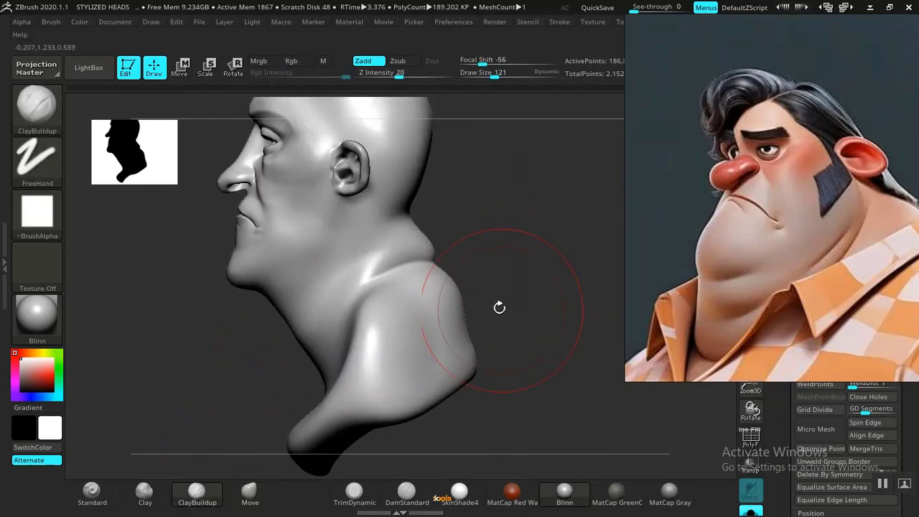
{"action": "left_click_drag", "start_coordinate": [539, 252], "coordinate": [509, 263]}
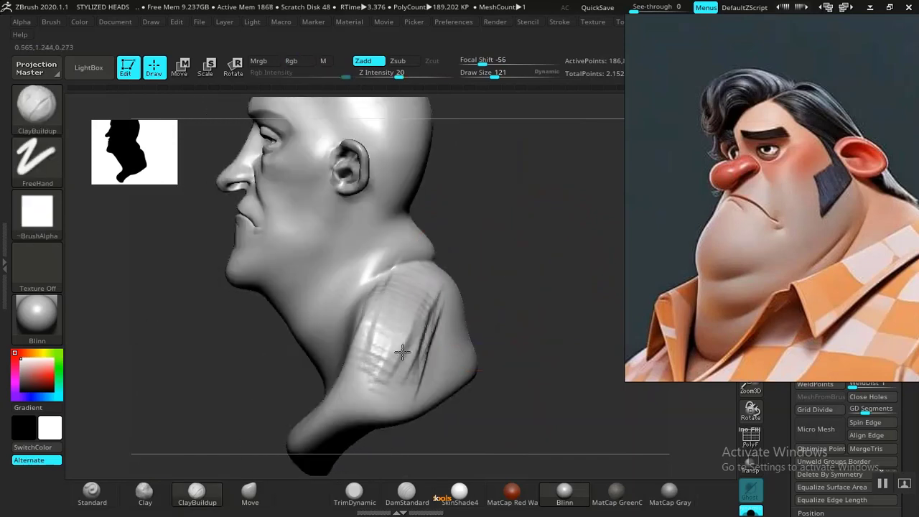
{"action": "left_click_drag", "start_coordinate": [523, 329], "coordinate": [504, 310]}
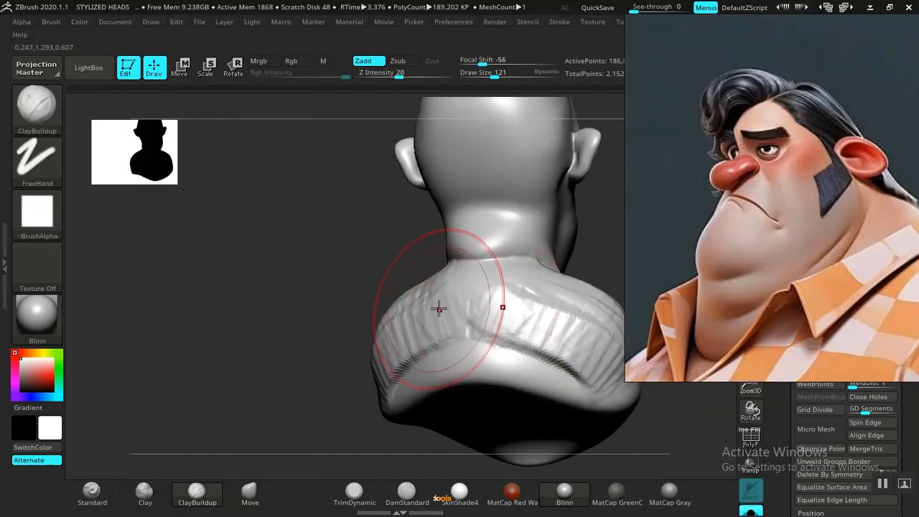
{"action": "left_click_drag", "start_coordinate": [327, 357], "coordinate": [370, 288]}
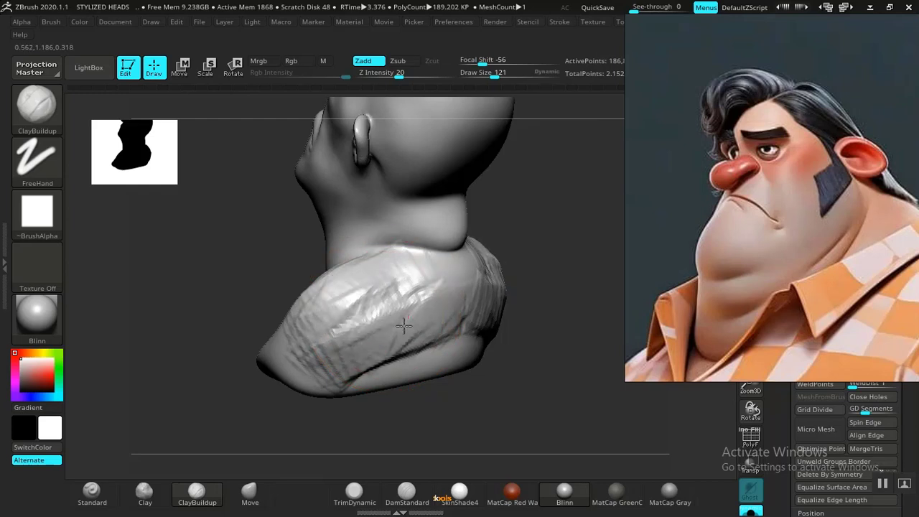
Step: Smooth the clay added over the shoulders and upper back with the Smooth Stronger brush
{"action": "left_click_drag", "start_coordinate": [466, 335], "coordinate": [364, 341], "text": "shift"}
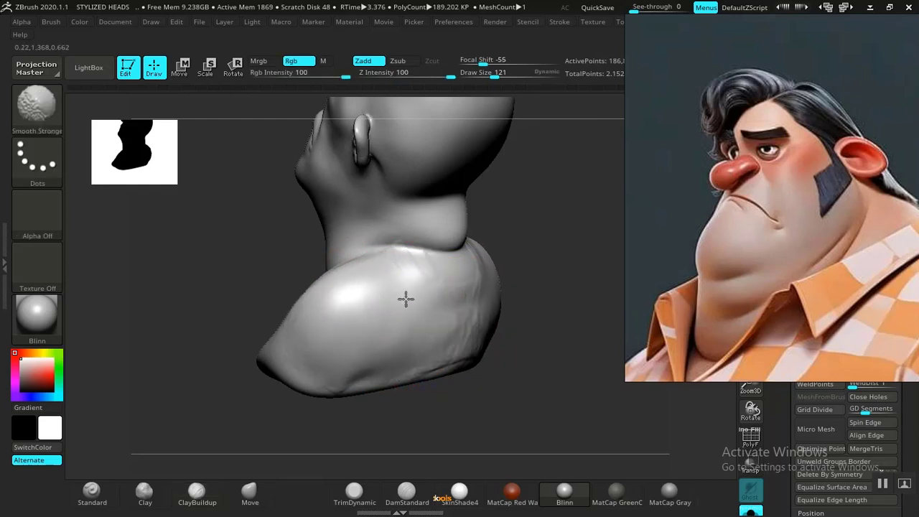
{"action": "left_click_drag", "start_coordinate": [556, 273], "coordinate": [548, 271], "text": "shift"}
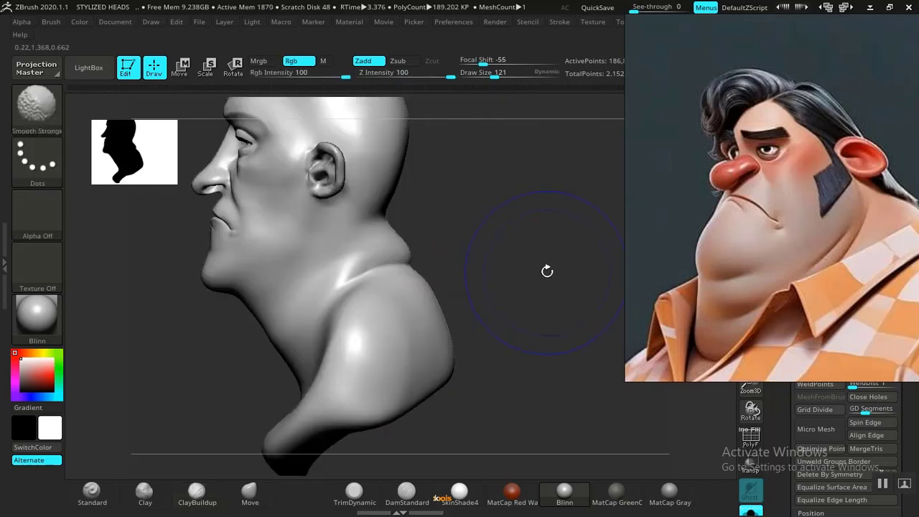
{"action": "mouse_move", "coordinate": [488, 252]}
{"action": "left_mouse_down", "text": "alt"}
{"action": "mouse_move", "coordinate": [552, 260]}
{"action": "mouse_move", "coordinate": [535, 247]}
{"action": "mouse_move", "coordinate": [548, 275]}
{"action": "mouse_move", "coordinate": [566, 259]}
{"action": "mouse_move", "coordinate": [543, 251]}
{"action": "mouse_move", "coordinate": [533, 232]}
{"action": "mouse_move", "coordinate": [513, 266]}
{"action": "mouse_move", "coordinate": [570, 249]}
{"action": "mouse_move", "coordinate": [553, 239]}
{"action": "mouse_move", "coordinate": [528, 248]}
{"action": "mouse_move", "coordinate": [545, 206]}
{"action": "mouse_move", "coordinate": [542, 215]}
{"action": "left_mouse_up", "text": "alt"}
{"action": "mouse_move", "coordinate": [431, 255]}
{"action": "left_mouse_down"}
{"action": "mouse_move", "coordinate": [417, 288]}
{"action": "mouse_move", "coordinate": [426, 293]}
{"action": "mouse_move", "coordinate": [419, 355]}
{"action": "mouse_move", "coordinate": [456, 289]}
{"action": "mouse_move", "coordinate": [382, 325]}
{"action": "mouse_move", "coordinate": [341, 375]}
{"action": "mouse_move", "coordinate": [438, 333]}
{"action": "left_mouse_up"}
{"action": "mouse_move", "coordinate": [431, 258]}
{"action": "left_mouse_down", "text": "shift"}
{"action": "mouse_move", "coordinate": [365, 376]}
{"action": "mouse_move", "coordinate": [474, 237]}
{"action": "mouse_move", "coordinate": [432, 251]}
{"action": "mouse_move", "coordinate": [517, 249]}
{"action": "mouse_move", "coordinate": [493, 164]}
{"action": "left_mouse_up", "text": "shift"}
{"action": "mouse_move", "coordinate": [578, 197]}
{"action": "left_mouse_down", "text": "shift"}
{"action": "mouse_move", "coordinate": [548, 227]}
{"action": "mouse_move", "coordinate": [520, 300]}
{"action": "left_mouse_up", "text": "shift"}
{"action": "left_click_drag", "start_coordinate": [526, 267], "coordinate": [593, 252], "text": "shift"}
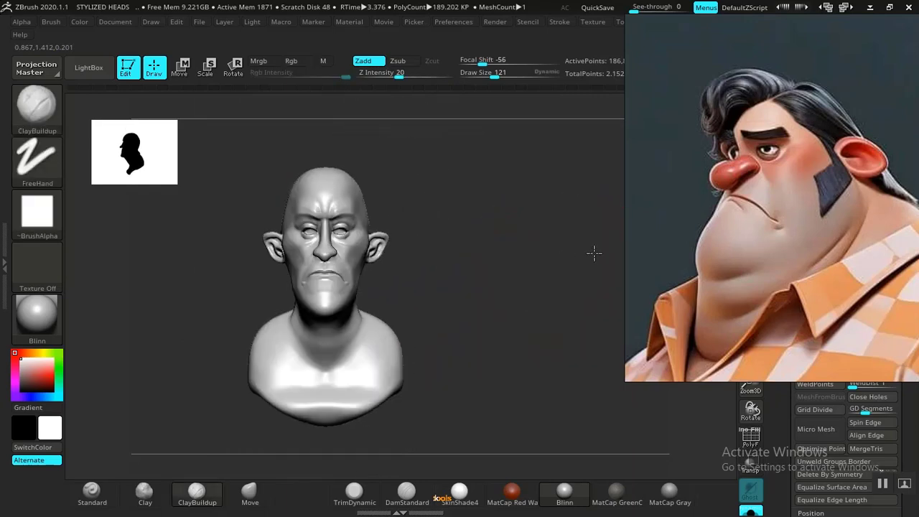
Step: Smooth the base of the neck where it meets the upper chest with the Smooth Stronger brush
{"action": "left_click_drag", "start_coordinate": [521, 255], "coordinate": [550, 285], "text": "alt"}
{"action": "left_click_drag", "start_coordinate": [275, 305], "coordinate": [284, 327], "text": "shift"}
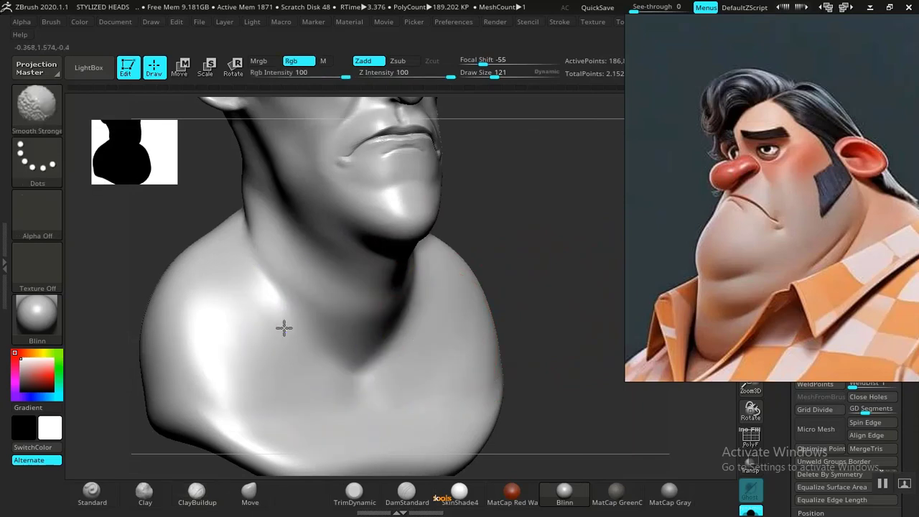
{"action": "left_click_drag", "start_coordinate": [567, 246], "coordinate": [519, 238], "text": "shift"}
{"action": "mouse_move", "coordinate": [561, 212]}
{"action": "left_mouse_down", "text": "alt"}
{"action": "mouse_move", "coordinate": [576, 251]}
{"action": "mouse_move", "coordinate": [548, 198]}
{"action": "mouse_move", "coordinate": [563, 208]}
{"action": "mouse_move", "coordinate": [515, 172]}
{"action": "left_mouse_up", "text": "alt"}
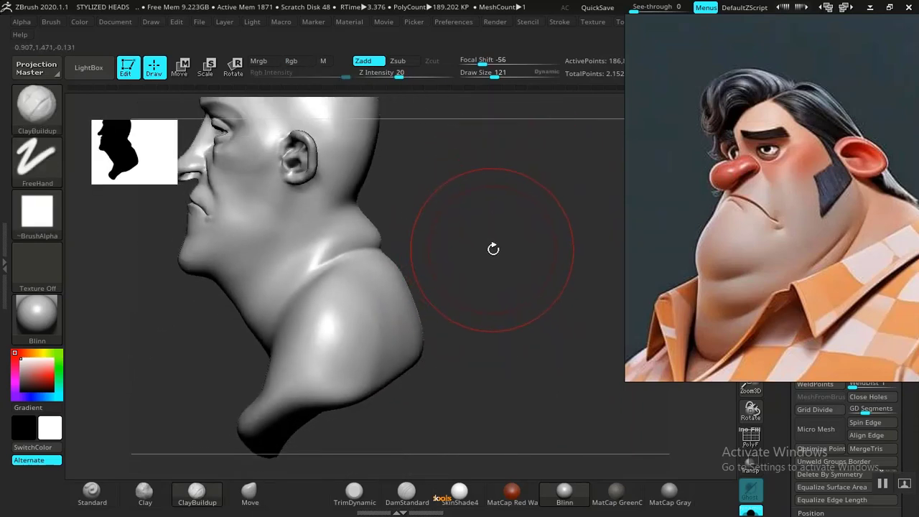
Step: Carve the jawline crease from below the ear down to the jaw corner with the DamStandard brush at draw size 121
{"action": "mouse_move", "coordinate": [508, 252]}
{"action": "left_mouse_down", "text": "alt"}
{"action": "mouse_move", "coordinate": [457, 246]}
{"action": "mouse_move", "coordinate": [507, 262]}
{"action": "mouse_move", "coordinate": [523, 292]}
{"action": "mouse_move", "coordinate": [518, 254]}
{"action": "mouse_move", "coordinate": [553, 258]}
{"action": "mouse_move", "coordinate": [537, 258]}
{"action": "mouse_move", "coordinate": [535, 290]}
{"action": "mouse_move", "coordinate": [558, 291]}
{"action": "mouse_move", "coordinate": [504, 295]}
{"action": "mouse_move", "coordinate": [571, 260]}
{"action": "mouse_move", "coordinate": [572, 237]}
{"action": "mouse_move", "coordinate": [574, 265]}
{"action": "mouse_move", "coordinate": [587, 244]}
{"action": "mouse_move", "coordinate": [581, 251]}
{"action": "mouse_move", "coordinate": [579, 218]}
{"action": "left_mouse_up", "text": "alt"}
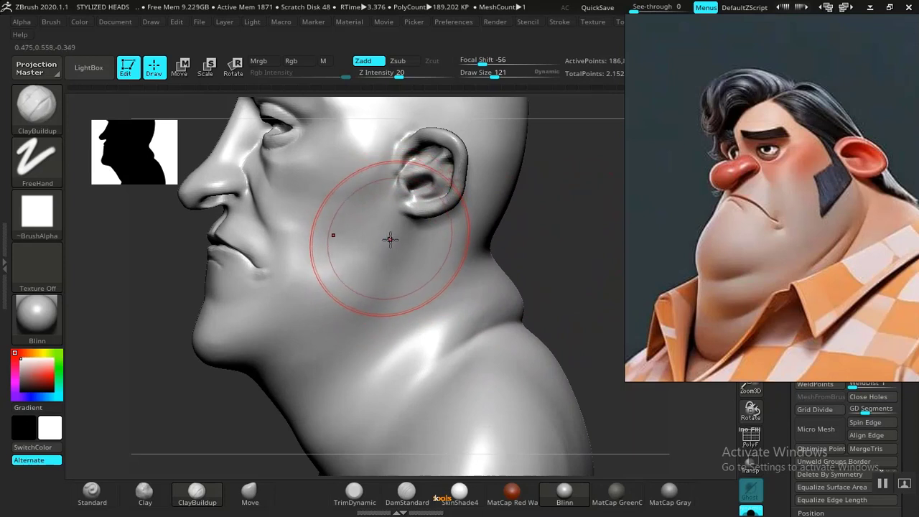
{"action": "left_click", "coordinate": [406, 492]}
{"action": "left_click_drag", "start_coordinate": [538, 289], "coordinate": [524, 253]}
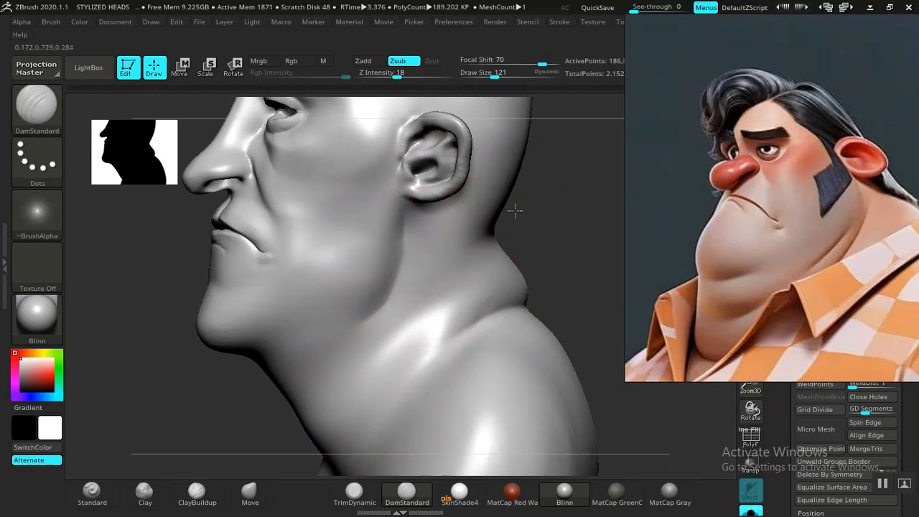
{"action": "mouse_move", "coordinate": [515, 210]}
{"action": "left_mouse_down", "text": "alt"}
{"action": "mouse_move", "coordinate": [529, 254]}
{"action": "mouse_move", "coordinate": [566, 260]}
{"action": "mouse_move", "coordinate": [566, 251]}
{"action": "mouse_move", "coordinate": [567, 285]}
{"action": "left_mouse_up", "text": "alt"}
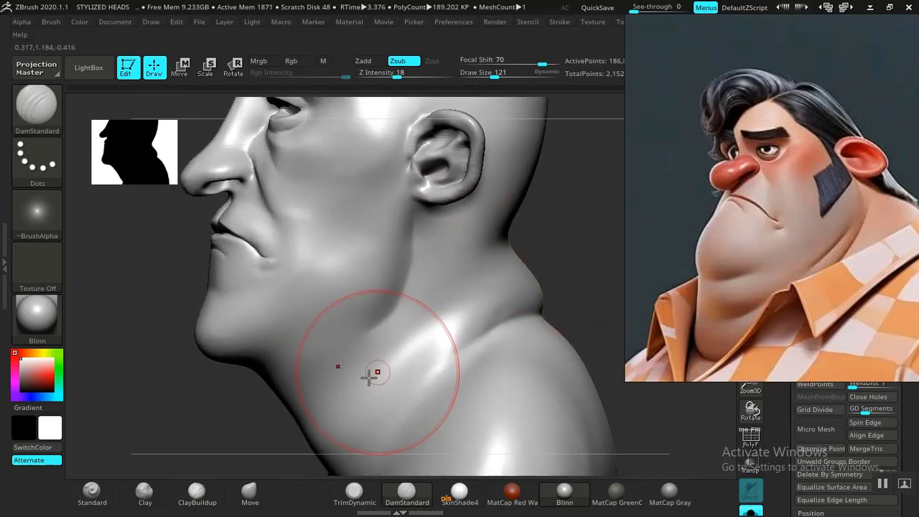
Step: Build up the cheek and the area beside the mouth with the ClayBuildup brush at draw size 121
{"action": "left_click", "coordinate": [197, 492]}
{"action": "mouse_move", "coordinate": [183, 460]}
{"action": "left_mouse_down"}
{"action": "mouse_move", "coordinate": [172, 431]}
{"action": "mouse_move", "coordinate": [351, 328]}
{"action": "left_mouse_up"}
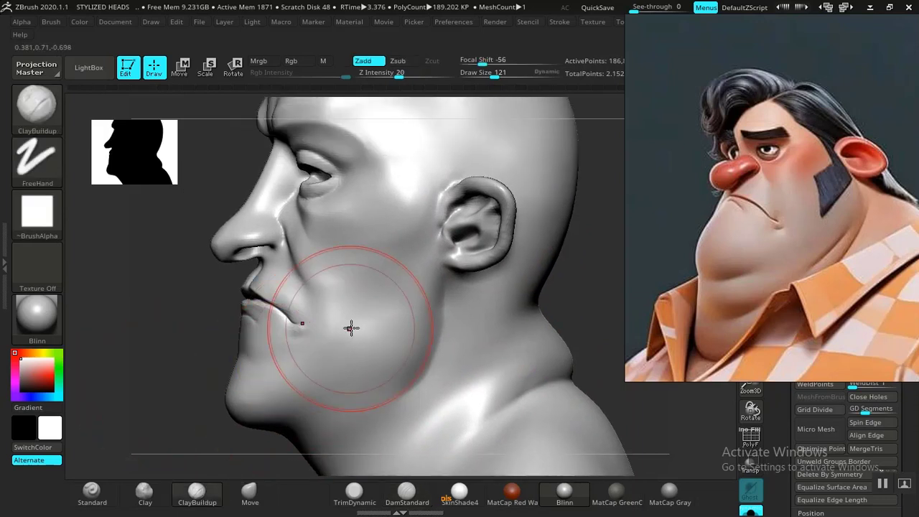
{"action": "left_click_drag", "start_coordinate": [600, 276], "coordinate": [613, 283]}
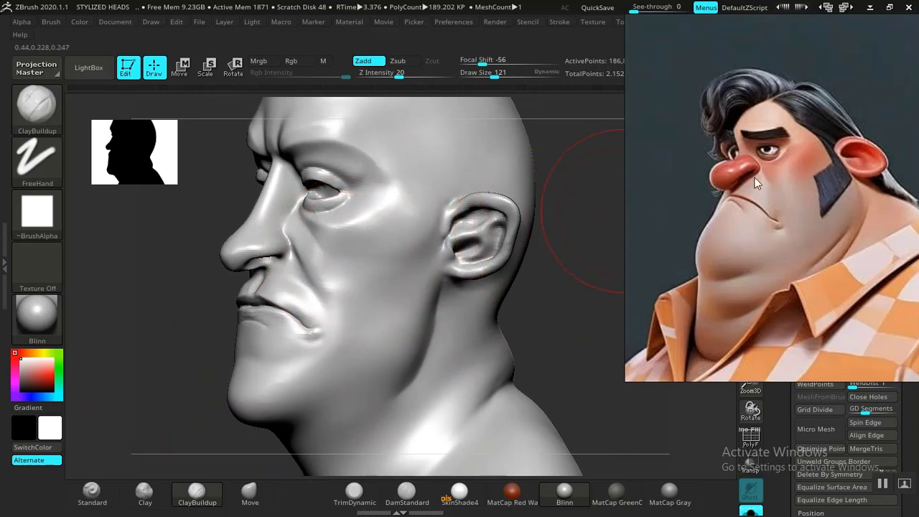
{"action": "mouse_move", "coordinate": [632, 280]}
{"action": "left_mouse_down"}
{"action": "mouse_move", "coordinate": [574, 302]}
{"action": "mouse_move", "coordinate": [557, 339]}
{"action": "mouse_move", "coordinate": [536, 335]}
{"action": "mouse_move", "coordinate": [525, 380]}
{"action": "mouse_move", "coordinate": [547, 371]}
{"action": "mouse_move", "coordinate": [538, 390]}
{"action": "mouse_move", "coordinate": [314, 363]}
{"action": "left_mouse_up"}
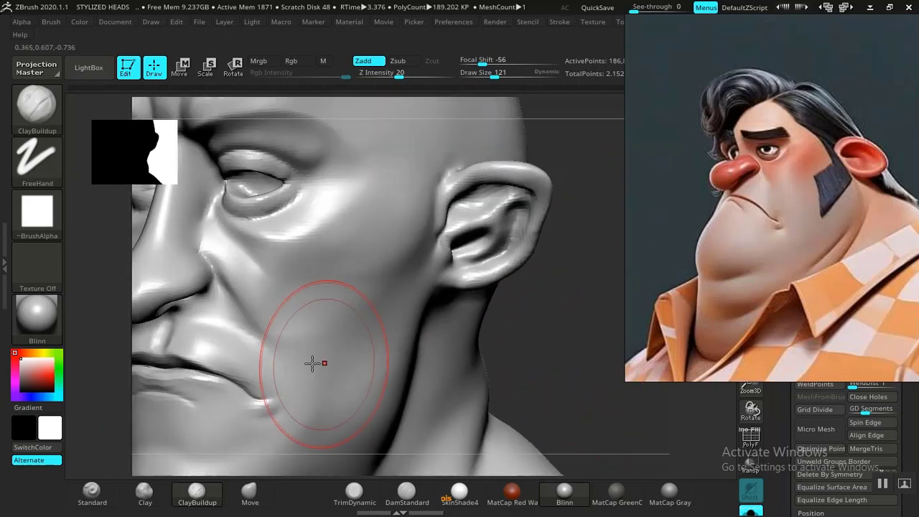
{"action": "mouse_move", "coordinate": [550, 334]}
{"action": "left_mouse_down"}
{"action": "mouse_move", "coordinate": [199, 381]}
{"action": "mouse_move", "coordinate": [283, 384]}
{"action": "mouse_move", "coordinate": [261, 369]}
{"action": "mouse_move", "coordinate": [267, 360]}
{"action": "mouse_move", "coordinate": [168, 420]}
{"action": "mouse_move", "coordinate": [216, 381]}
{"action": "left_mouse_up"}
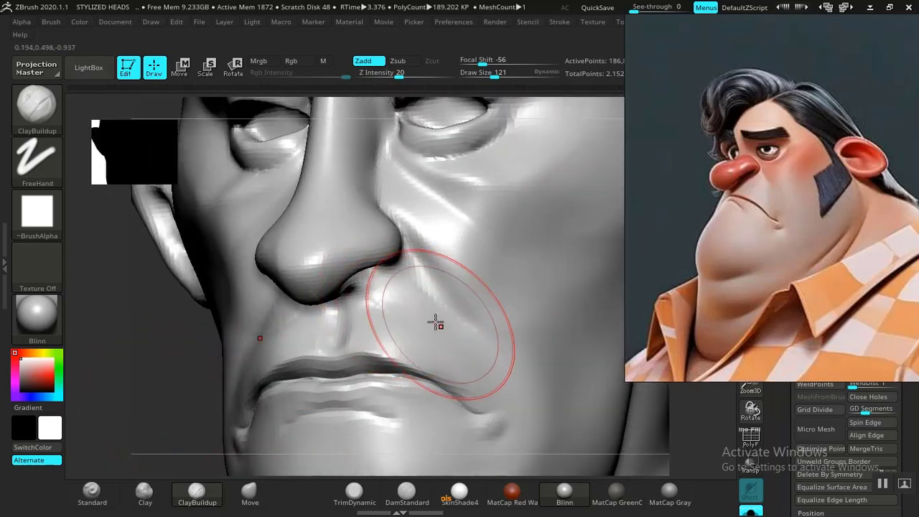
Step: Build up the area between the nose and mouth corner with the ClayBuildup brush, and smooth the strokes into the cheek
{"action": "mouse_move", "coordinate": [371, 293]}
{"action": "left_mouse_down"}
{"action": "mouse_move", "coordinate": [404, 323]}
{"action": "mouse_move", "coordinate": [439, 321]}
{"action": "left_mouse_up"}
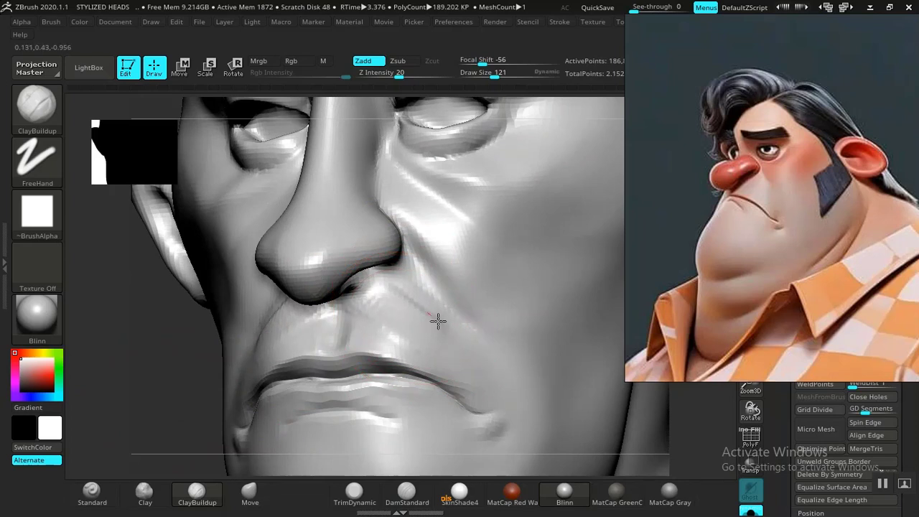
{"action": "key", "text": "shift"}
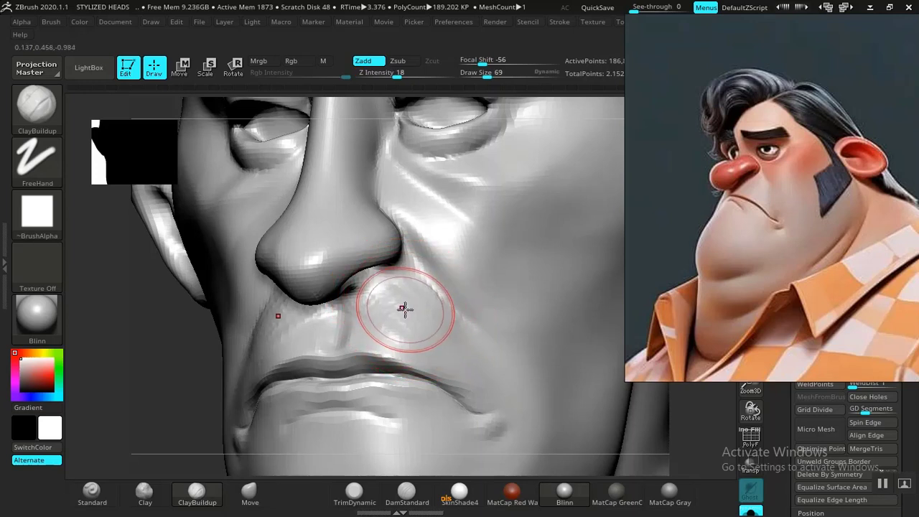
{"action": "key", "text": "shift"}
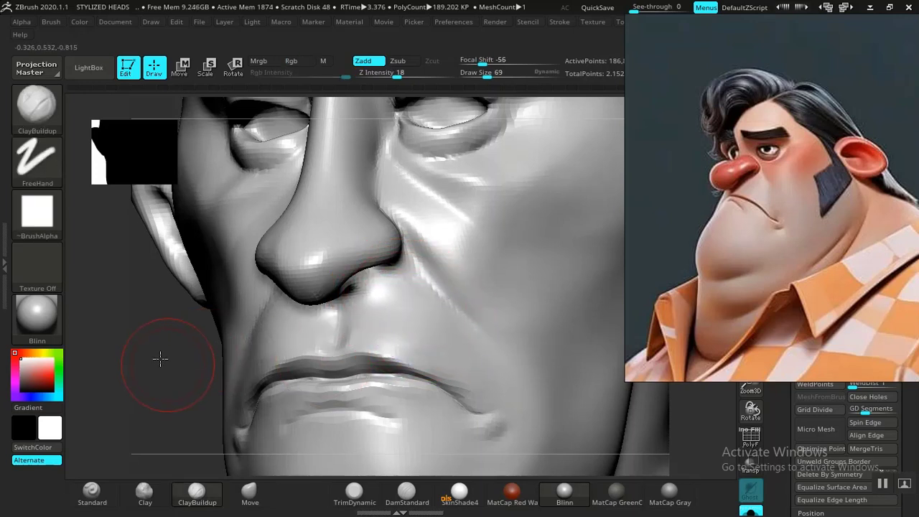
Step: Examine the face from the front and three-quarter angles, previewing the SkinShade4 material before restoring Blinn
{"action": "left_click_drag", "start_coordinate": [160, 359], "coordinate": [166, 284], "text": "alt"}
{"action": "left_click_drag", "start_coordinate": [525, 300], "coordinate": [585, 328], "text": "shift"}
{"action": "left_click_drag", "start_coordinate": [516, 327], "coordinate": [566, 424]}
{"action": "left_click_drag", "start_coordinate": [568, 359], "coordinate": [499, 365]}
{"action": "left_click_drag", "start_coordinate": [267, 374], "coordinate": [359, 365]}
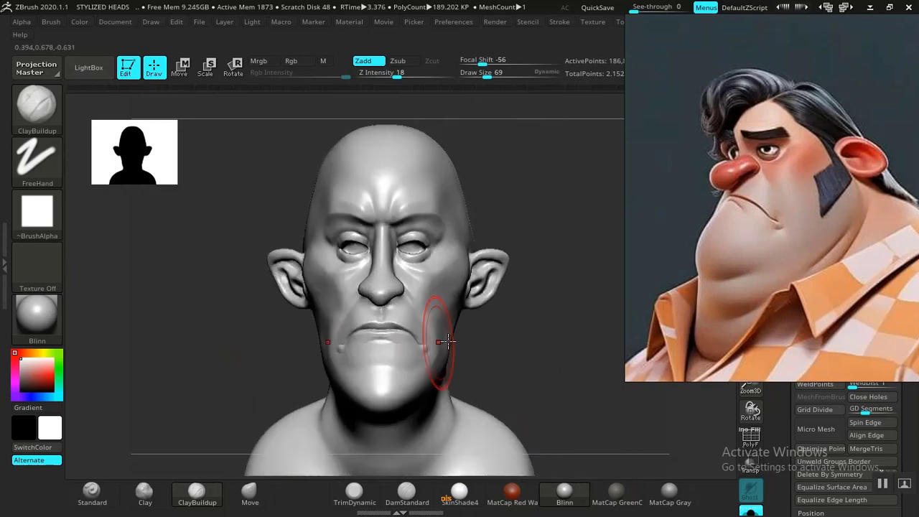
{"action": "mouse_move", "coordinate": [539, 325]}
{"action": "left_mouse_down", "text": "alt"}
{"action": "mouse_move", "coordinate": [498, 322]}
{"action": "mouse_move", "coordinate": [572, 418]}
{"action": "mouse_move", "coordinate": [543, 403]}
{"action": "left_mouse_up", "text": "alt"}
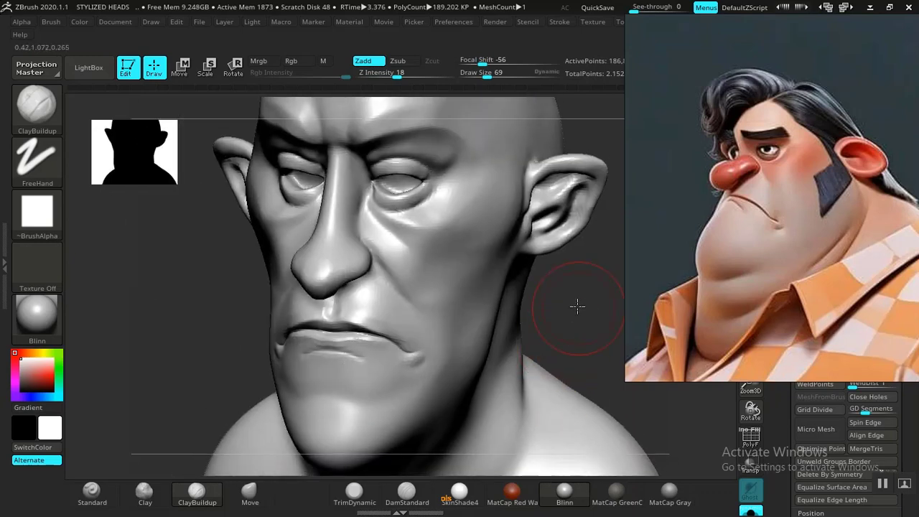
{"action": "left_click_drag", "start_coordinate": [577, 306], "coordinate": [594, 382], "text": "alt"}
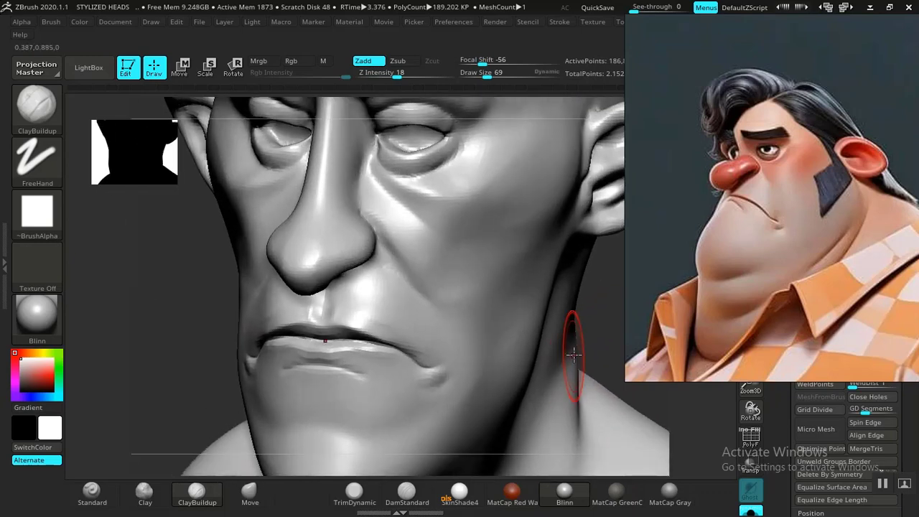
{"action": "left_click", "coordinate": [457, 496]}
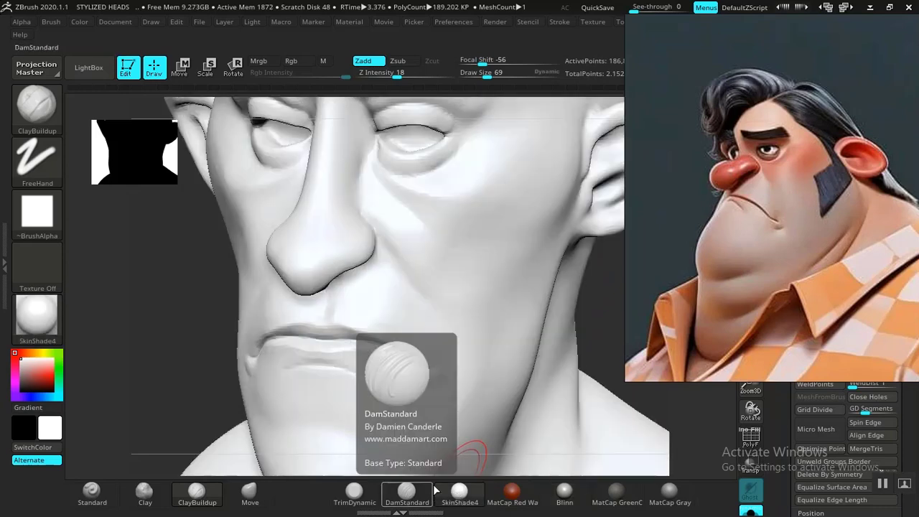
{"action": "left_click", "coordinate": [566, 494]}
Step: Carve a sharper nasolabial crease from the nostril down toward the mouth corner with the DamStandard brush
{"action": "left_click", "coordinate": [407, 494]}
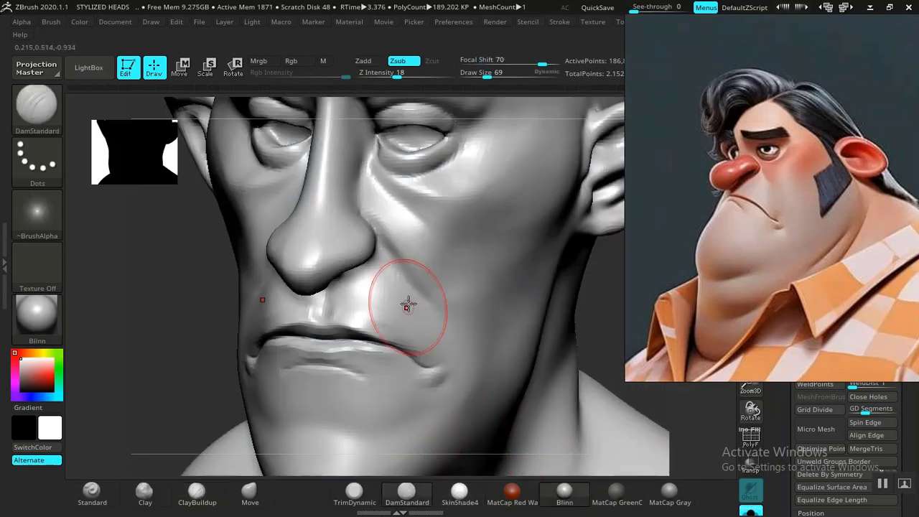
{"action": "left_click_drag", "start_coordinate": [151, 338], "coordinate": [209, 414]}
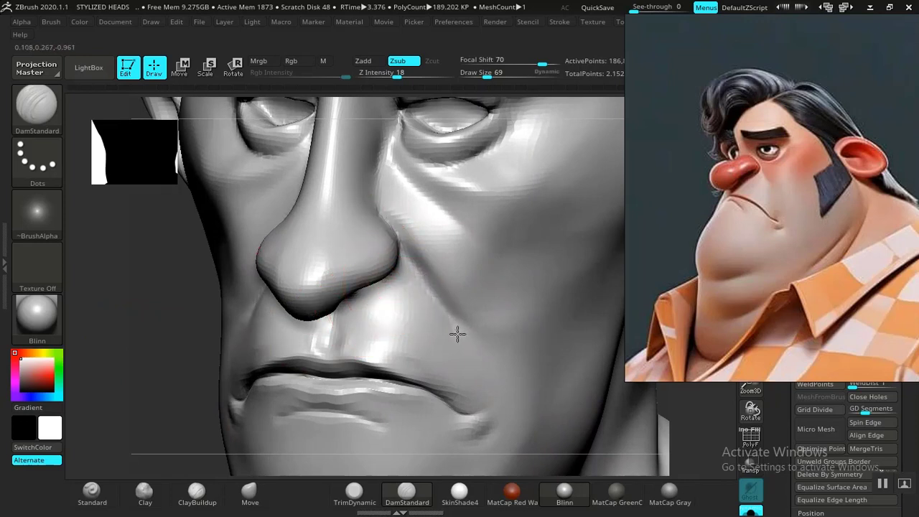
{"action": "left_click_drag", "start_coordinate": [149, 308], "coordinate": [152, 271], "text": "alt"}
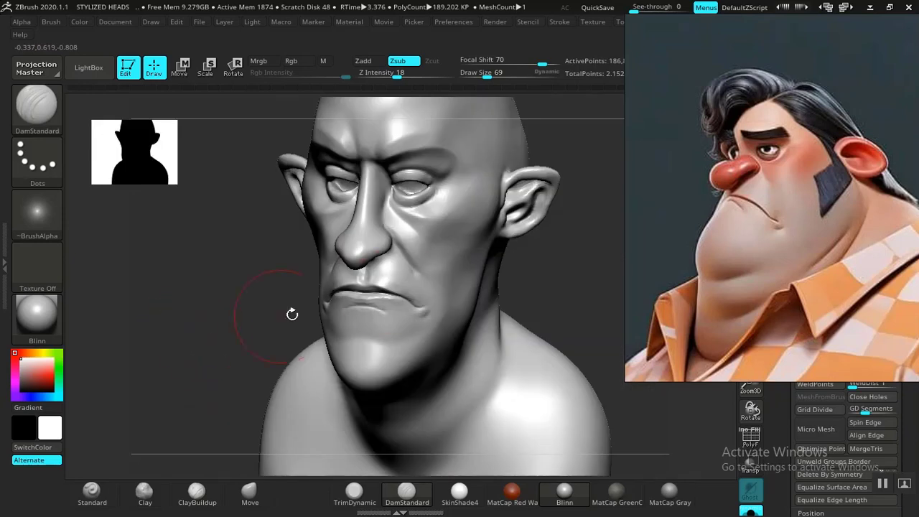
Step: Adjust the area below the inner eye corner and lower eyelid with the Move brush at draw size 85
{"action": "left_click_drag", "start_coordinate": [569, 260], "coordinate": [564, 395], "text": "alt"}
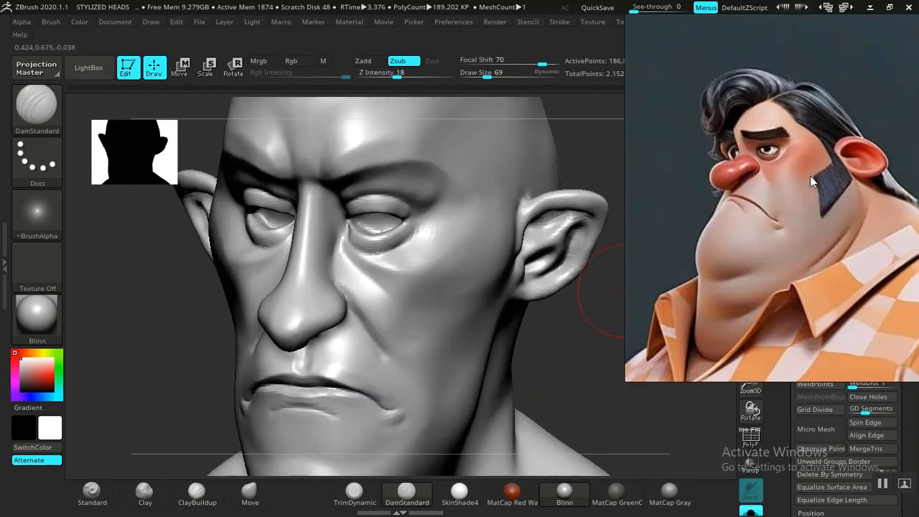
{"action": "mouse_move", "coordinate": [578, 343]}
{"action": "left_mouse_down", "text": "alt"}
{"action": "mouse_move", "coordinate": [525, 374]}
{"action": "mouse_move", "coordinate": [582, 383]}
{"action": "mouse_move", "coordinate": [566, 419]}
{"action": "mouse_move", "coordinate": [595, 419]}
{"action": "mouse_move", "coordinate": [366, 380]}
{"action": "left_mouse_up", "text": "alt"}
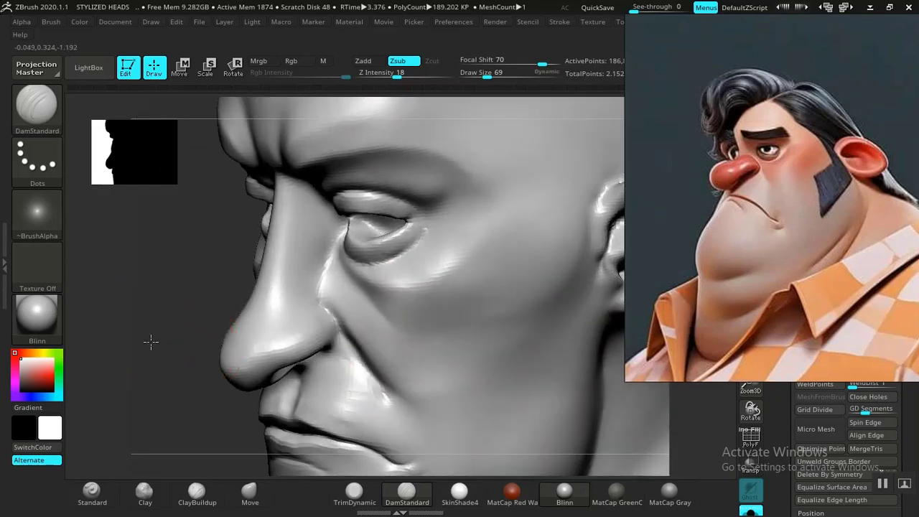
{"action": "mouse_move", "coordinate": [146, 299]}
{"action": "left_mouse_down", "text": "alt"}
{"action": "mouse_move", "coordinate": [151, 341]}
{"action": "mouse_move", "coordinate": [204, 382]}
{"action": "left_mouse_up", "text": "alt"}
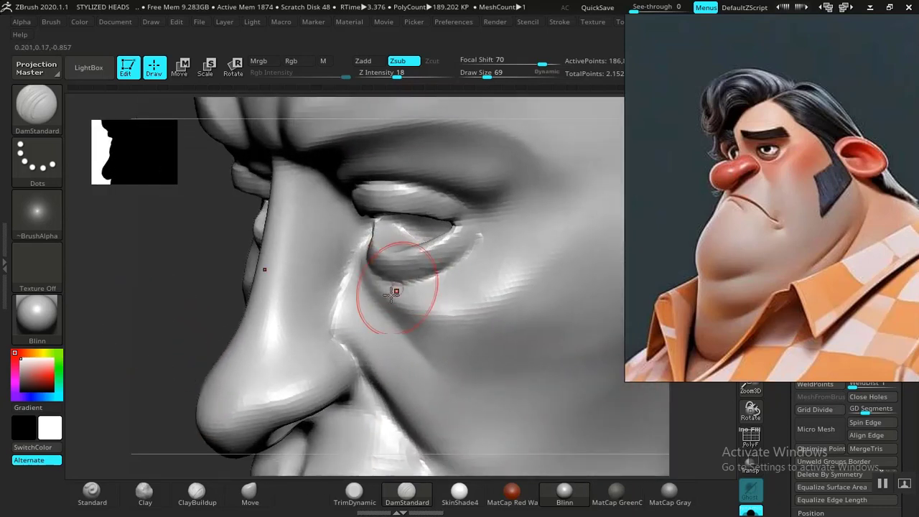
{"action": "left_click", "coordinate": [249, 496]}
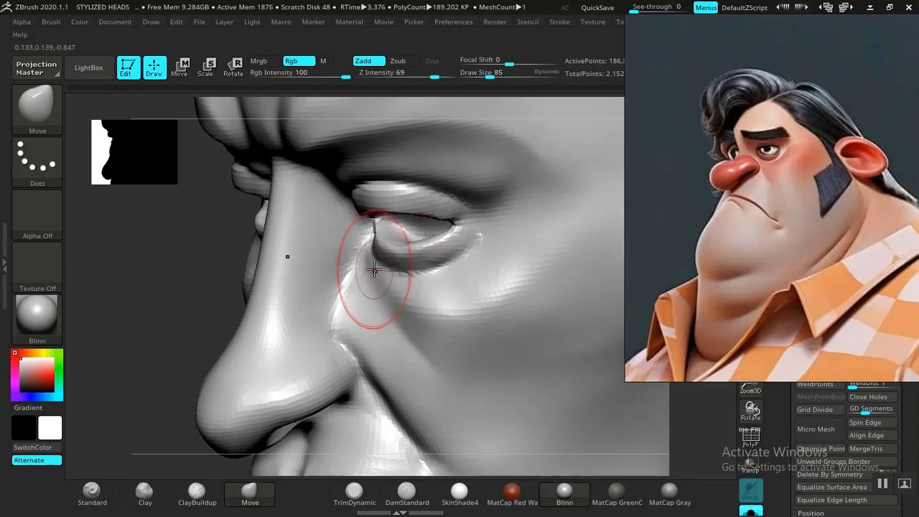
{"action": "left_click_drag", "start_coordinate": [234, 287], "coordinate": [204, 293]}
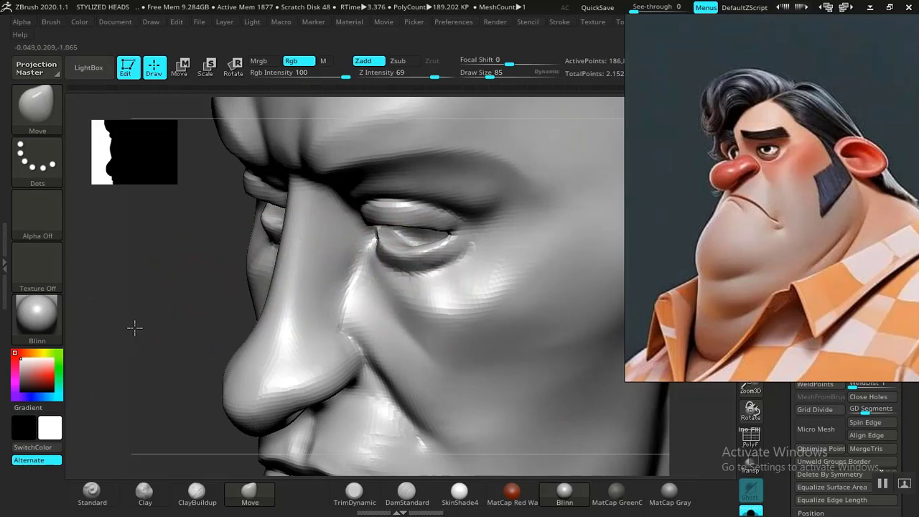
{"action": "left_click_drag", "start_coordinate": [134, 328], "coordinate": [237, 294]}
{"action": "left_click_drag", "start_coordinate": [621, 210], "coordinate": [610, 357]}
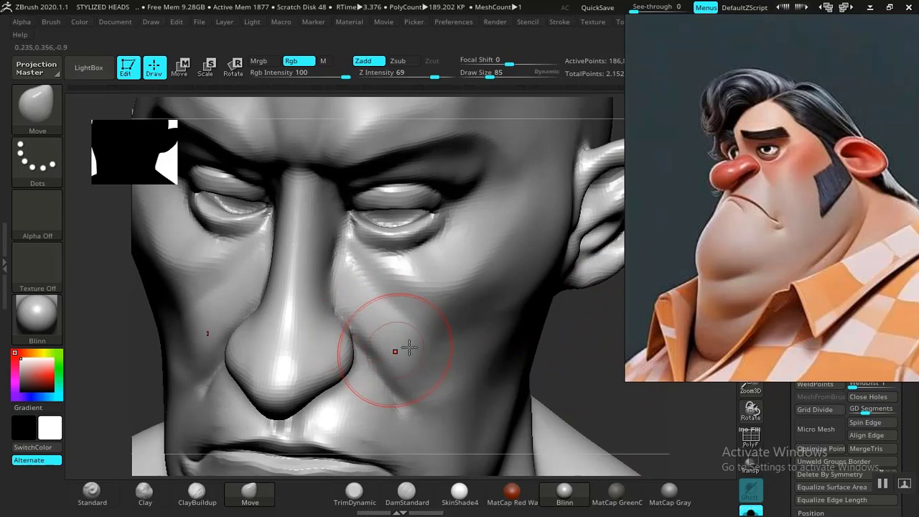
Step: Raise the rear of the nostril wing in profile with the Move brush at draw size 133
{"action": "mouse_move", "coordinate": [591, 339]}
{"action": "left_mouse_down", "text": "alt"}
{"action": "mouse_move", "coordinate": [581, 308]}
{"action": "mouse_move", "coordinate": [605, 311]}
{"action": "left_mouse_up", "text": "alt"}
{"action": "left_click_drag", "start_coordinate": [321, 334], "coordinate": [321, 345]}
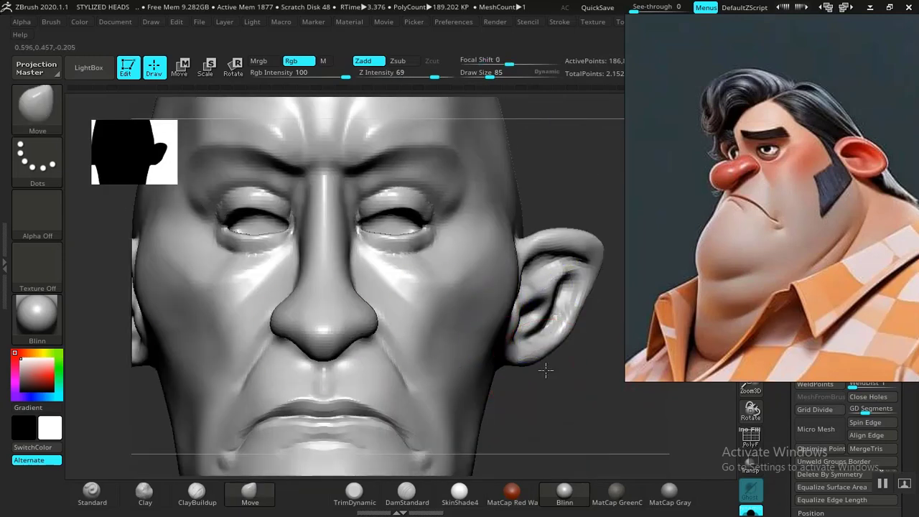
{"action": "mouse_move", "coordinate": [545, 371]}
{"action": "left_mouse_down", "text": "alt"}
{"action": "mouse_move", "coordinate": [562, 359]}
{"action": "mouse_move", "coordinate": [511, 352]}
{"action": "left_mouse_up", "text": "alt"}
{"action": "left_click_drag", "start_coordinate": [262, 328], "coordinate": [381, 327], "text": "alt"}
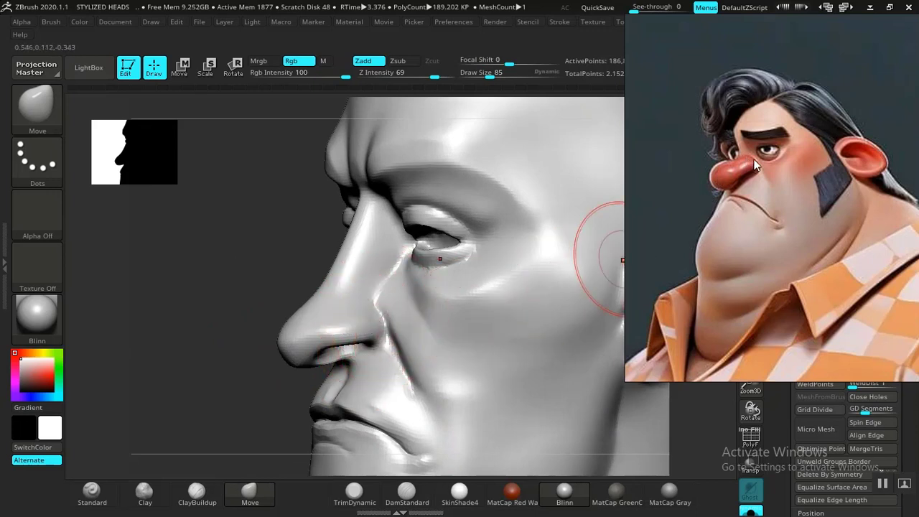
{"action": "mouse_move", "coordinate": [241, 386]}
{"action": "left_mouse_down", "text": "alt"}
{"action": "mouse_move", "coordinate": [209, 322]}
{"action": "mouse_move", "coordinate": [238, 364]}
{"action": "mouse_move", "coordinate": [229, 312]}
{"action": "mouse_move", "coordinate": [238, 345]}
{"action": "mouse_move", "coordinate": [223, 321]}
{"action": "left_mouse_up", "text": "alt"}
{"action": "key", "text": "ctrl"}
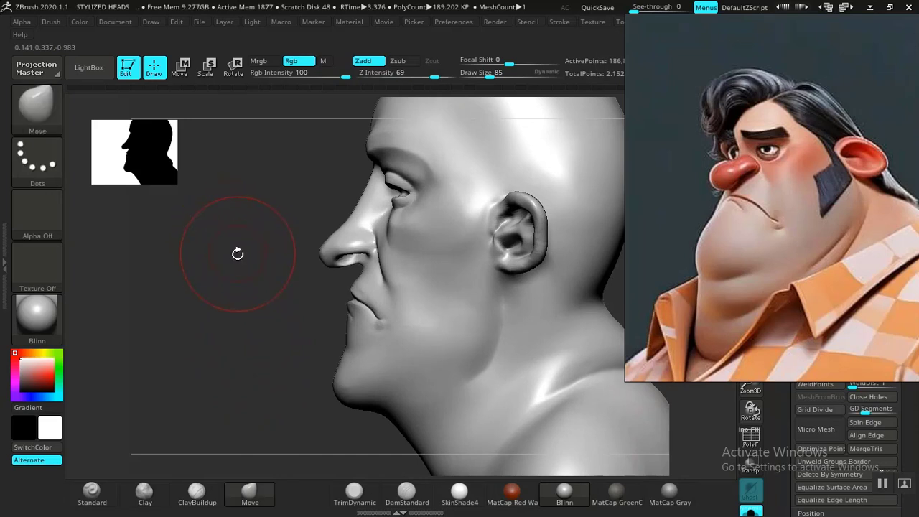
{"action": "mouse_move", "coordinate": [231, 279]}
{"action": "left_mouse_down", "text": "alt"}
{"action": "mouse_move", "coordinate": [225, 297]}
{"action": "mouse_move", "coordinate": [232, 294]}
{"action": "mouse_move", "coordinate": [256, 380]}
{"action": "mouse_move", "coordinate": [332, 308]}
{"action": "left_mouse_up", "text": "alt"}
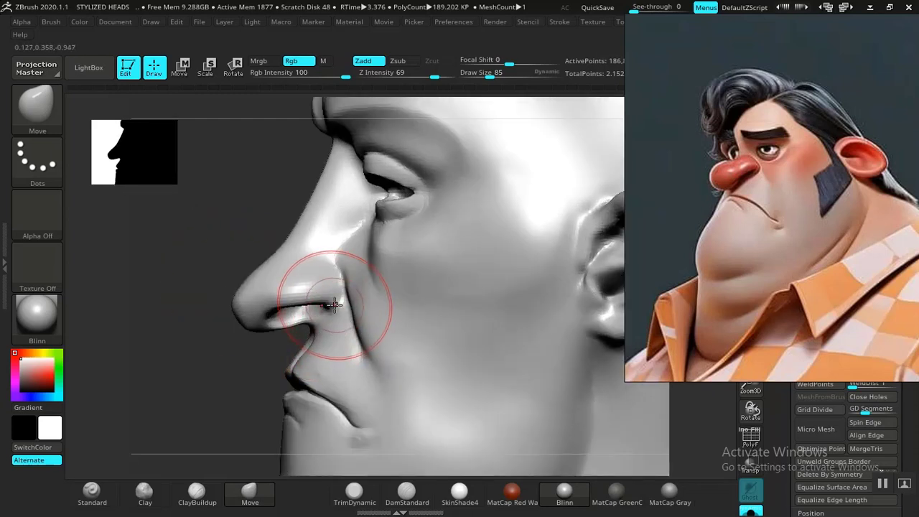
{"action": "key", "text": "bracketright"}
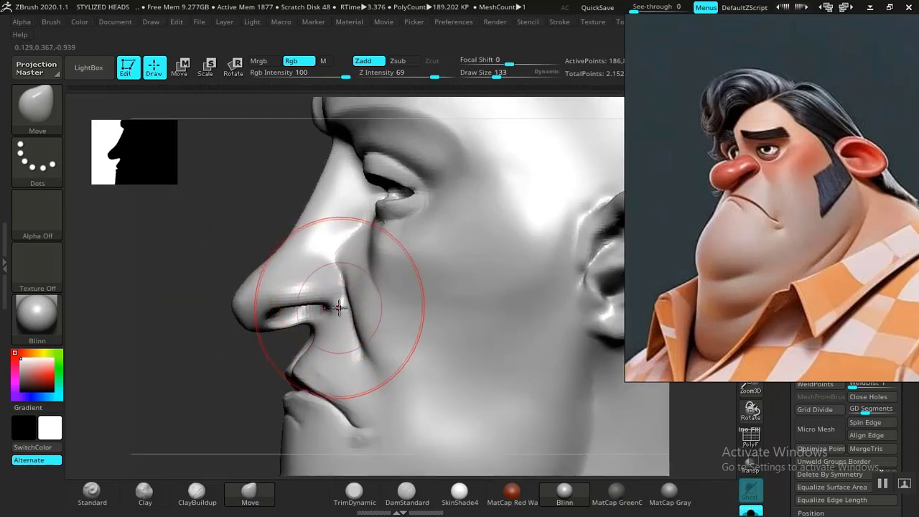
{"action": "left_click_drag", "start_coordinate": [340, 303], "coordinate": [343, 278]}
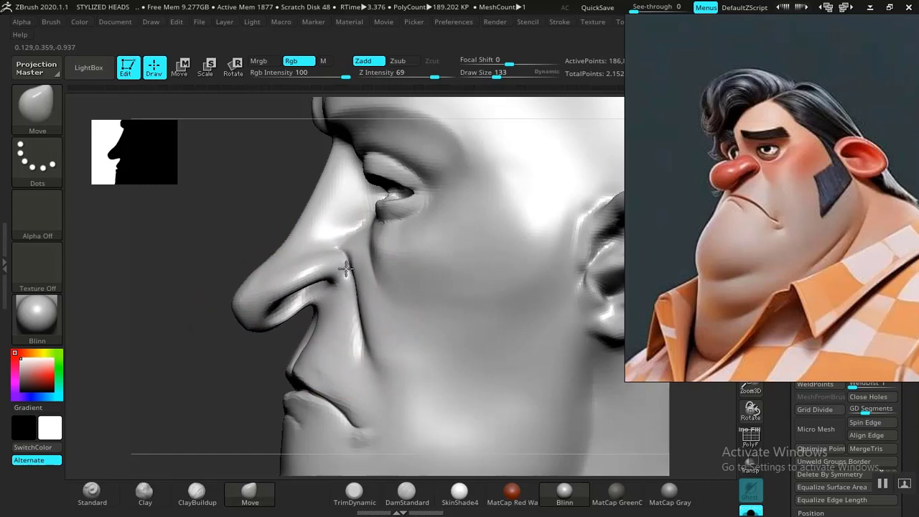
Step: Reshape the nose bridge and its profile curve between the brow and nose tip with the Move brush
{"action": "left_click_drag", "start_coordinate": [190, 331], "coordinate": [201, 351]}
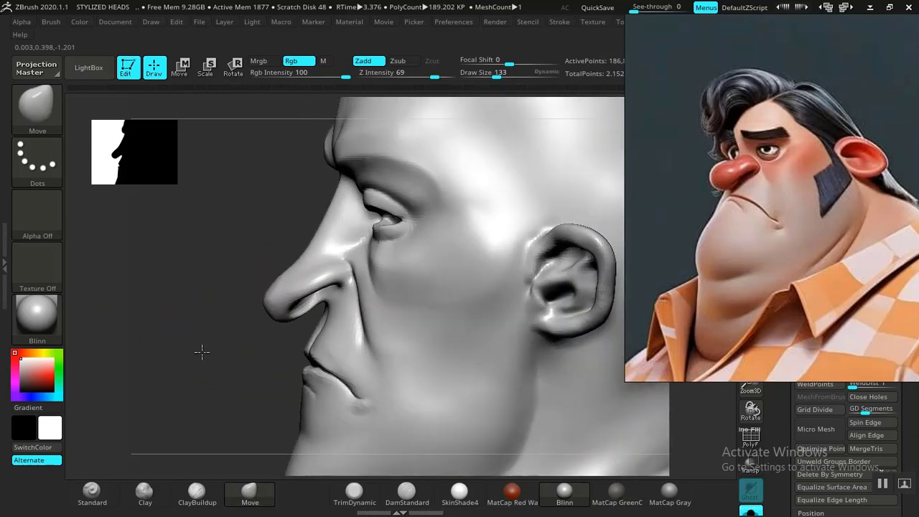
{"action": "left_click_drag", "start_coordinate": [240, 309], "coordinate": [195, 320]}
{"action": "left_click_drag", "start_coordinate": [254, 354], "coordinate": [301, 328], "text": "alt"}
{"action": "mouse_move", "coordinate": [504, 300]}
{"action": "left_mouse_down"}
{"action": "mouse_move", "coordinate": [525, 287]}
{"action": "mouse_move", "coordinate": [536, 342]}
{"action": "mouse_move", "coordinate": [525, 353]}
{"action": "mouse_move", "coordinate": [548, 341]}
{"action": "mouse_move", "coordinate": [256, 311]}
{"action": "mouse_move", "coordinate": [256, 332]}
{"action": "mouse_move", "coordinate": [333, 436]}
{"action": "left_mouse_up"}
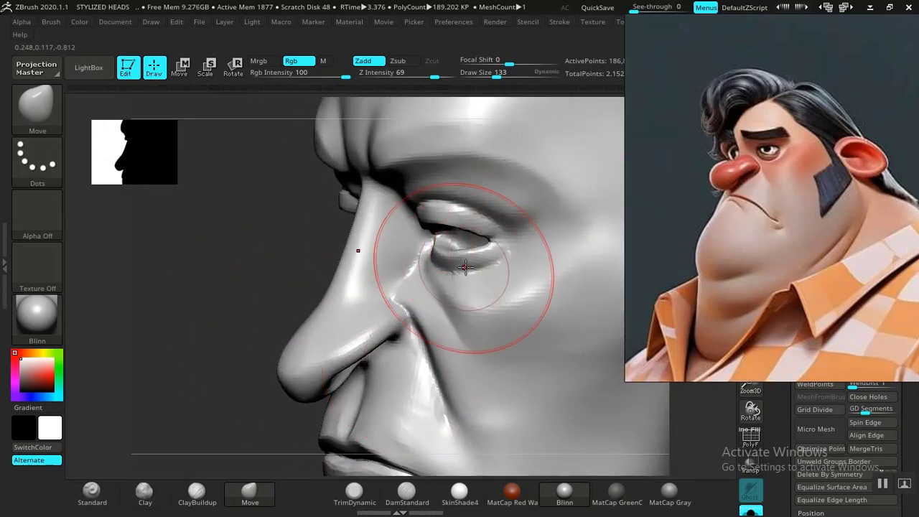
{"action": "left_click_drag", "start_coordinate": [238, 332], "coordinate": [381, 278]}
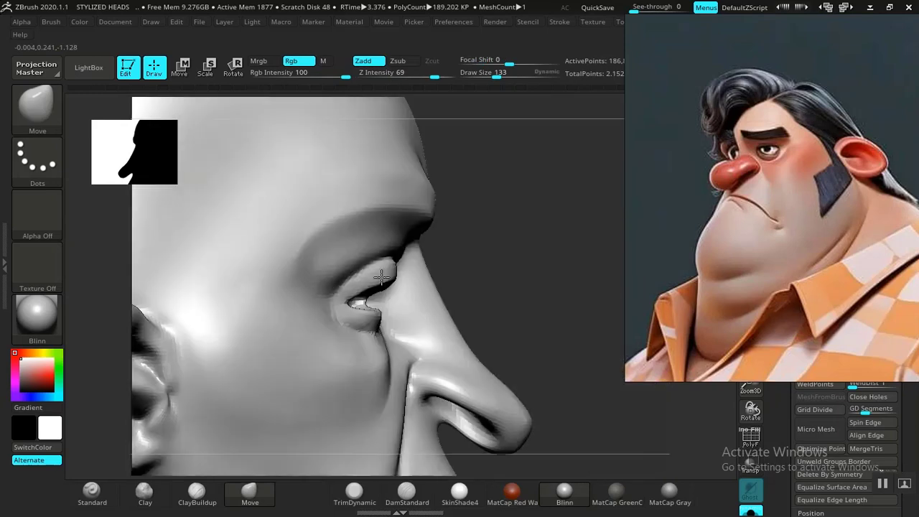
{"action": "mouse_move", "coordinate": [507, 244]}
{"action": "left_mouse_down"}
{"action": "mouse_move", "coordinate": [515, 255]}
{"action": "mouse_move", "coordinate": [495, 254]}
{"action": "mouse_move", "coordinate": [507, 252]}
{"action": "left_mouse_up"}
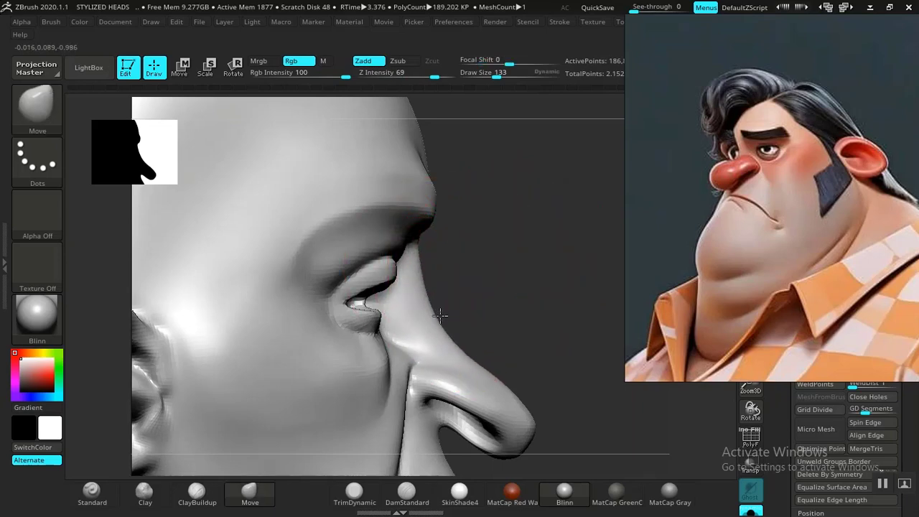
{"action": "mouse_move", "coordinate": [536, 271]}
{"action": "left_mouse_down"}
{"action": "mouse_move", "coordinate": [440, 273]}
{"action": "mouse_move", "coordinate": [342, 291]}
{"action": "mouse_move", "coordinate": [268, 275]}
{"action": "mouse_move", "coordinate": [291, 324]}
{"action": "mouse_move", "coordinate": [337, 308]}
{"action": "left_mouse_up"}
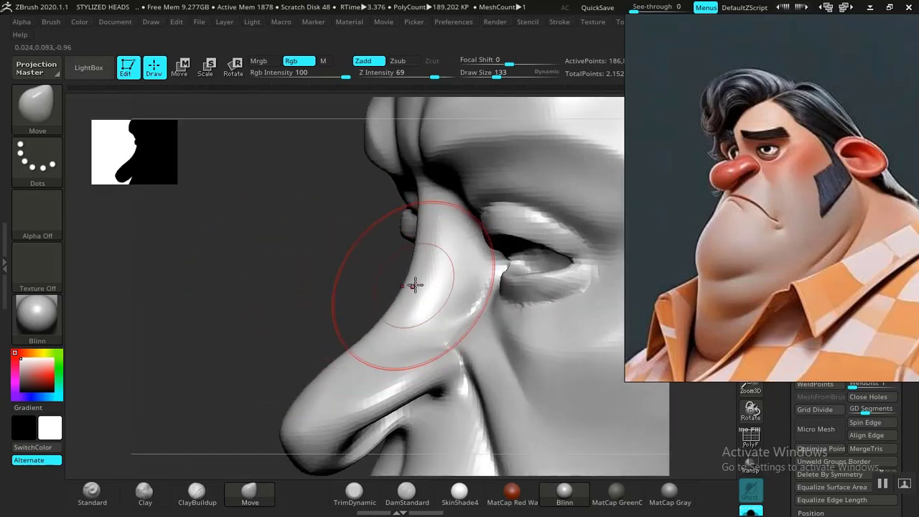
{"action": "left_click_drag", "start_coordinate": [420, 279], "coordinate": [411, 201]}
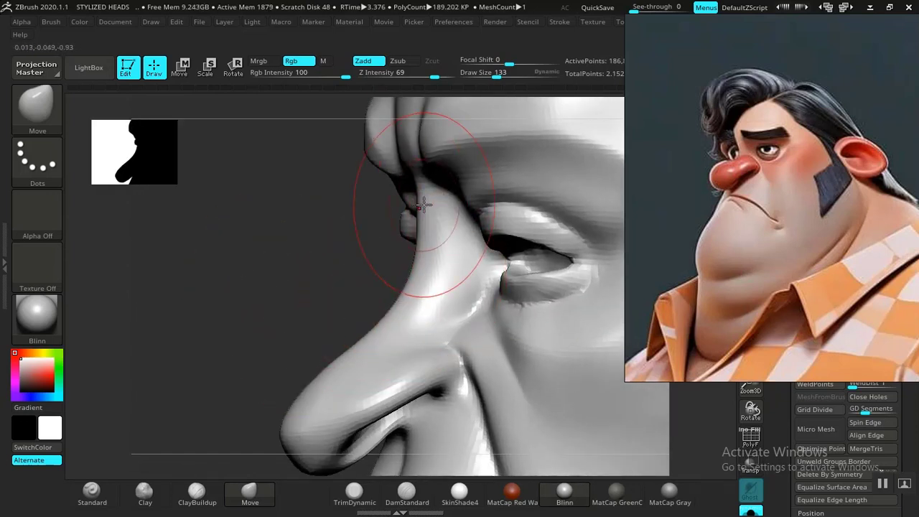
{"action": "mouse_move", "coordinate": [351, 274]}
{"action": "left_mouse_down"}
{"action": "mouse_move", "coordinate": [261, 252]}
{"action": "mouse_move", "coordinate": [277, 302]}
{"action": "mouse_move", "coordinate": [431, 308]}
{"action": "left_mouse_up"}
{"action": "left_click_drag", "start_coordinate": [582, 372], "coordinate": [581, 412]}
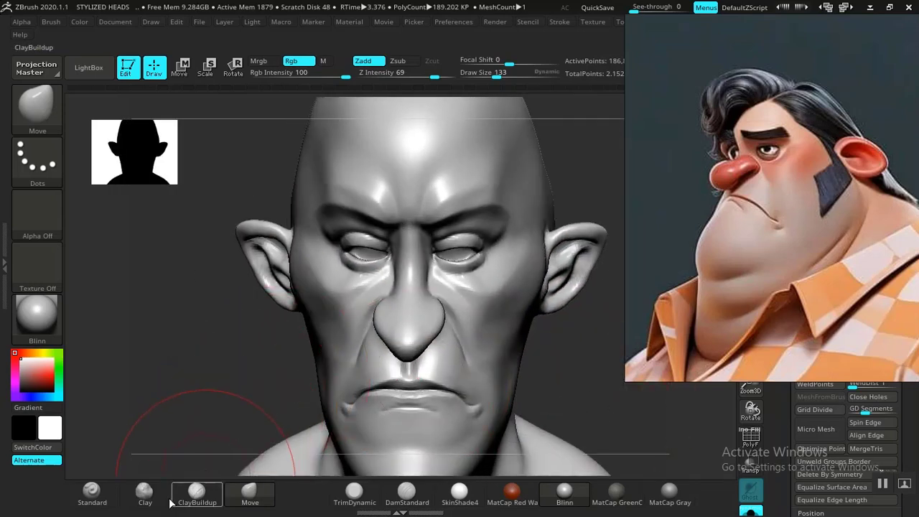
Step: Pull the bust's shoulders slightly outward with the Move brush
{"action": "left_click", "coordinate": [197, 492]}
{"action": "left_click_drag", "start_coordinate": [220, 410], "coordinate": [209, 441]}
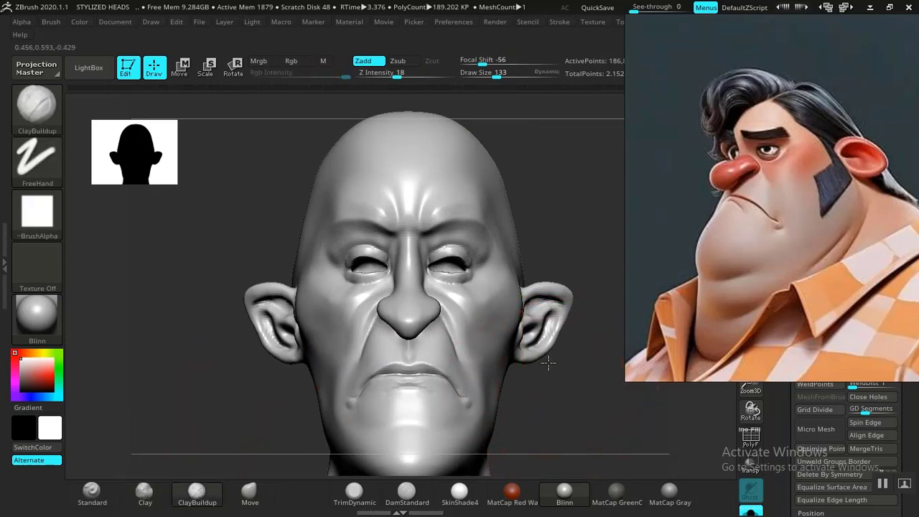
{"action": "mouse_move", "coordinate": [549, 363]}
{"action": "left_mouse_down", "text": "alt"}
{"action": "mouse_move", "coordinate": [527, 322]}
{"action": "mouse_move", "coordinate": [553, 379]}
{"action": "mouse_move", "coordinate": [547, 309]}
{"action": "mouse_move", "coordinate": [542, 320]}
{"action": "left_mouse_up", "text": "alt"}
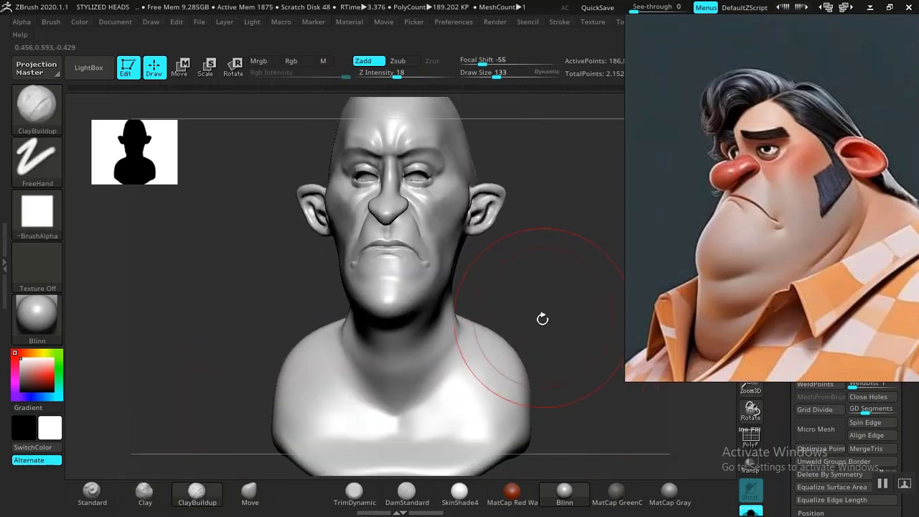
{"action": "left_click", "coordinate": [250, 494]}
{"action": "left_click_drag", "start_coordinate": [528, 391], "coordinate": [532, 390]}
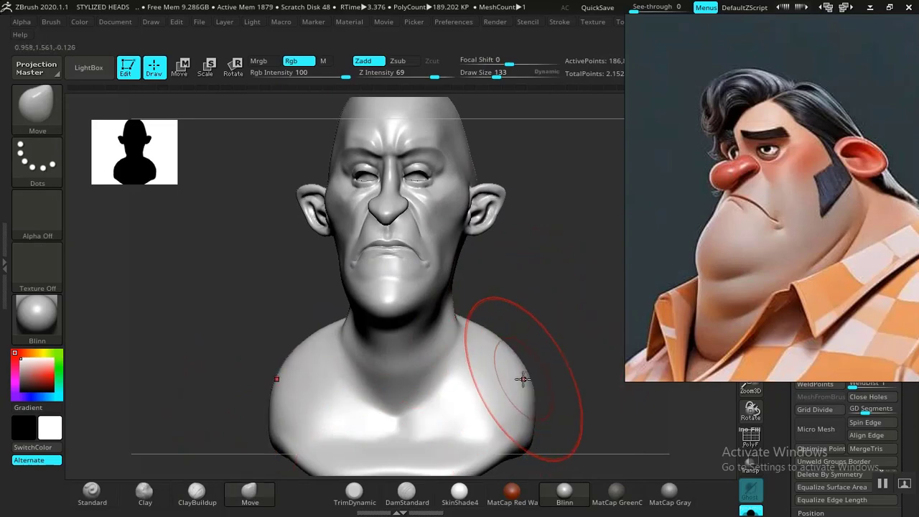
{"action": "left_click_drag", "start_coordinate": [545, 346], "coordinate": [463, 312]}
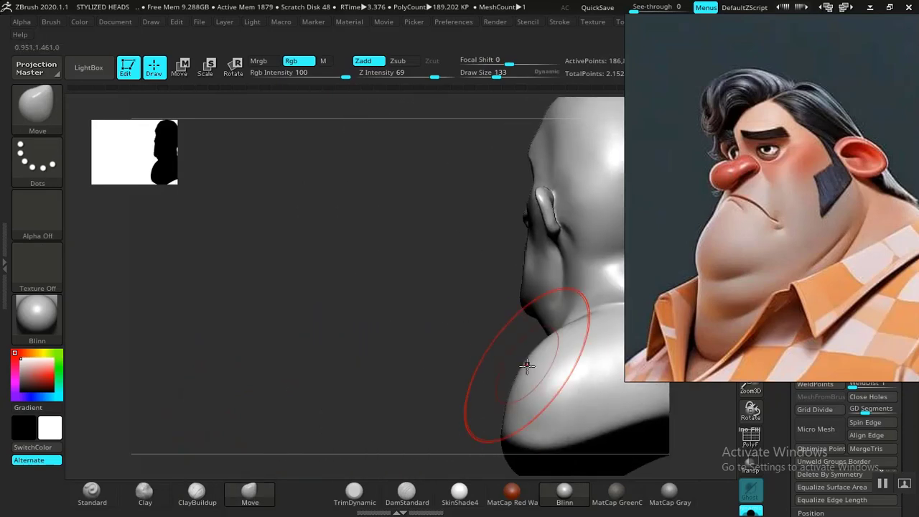
{"action": "left_click_drag", "start_coordinate": [537, 361], "coordinate": [220, 389]}
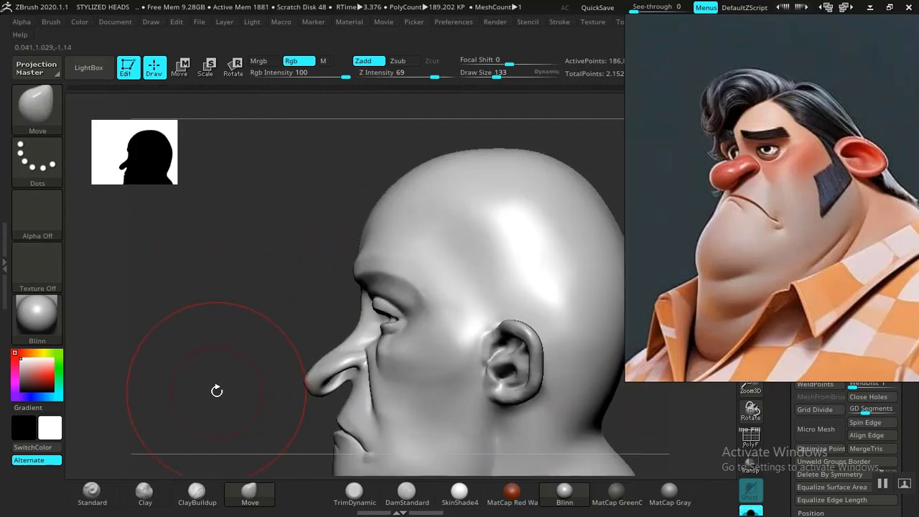
{"action": "left_click_drag", "start_coordinate": [217, 392], "coordinate": [402, 359]}
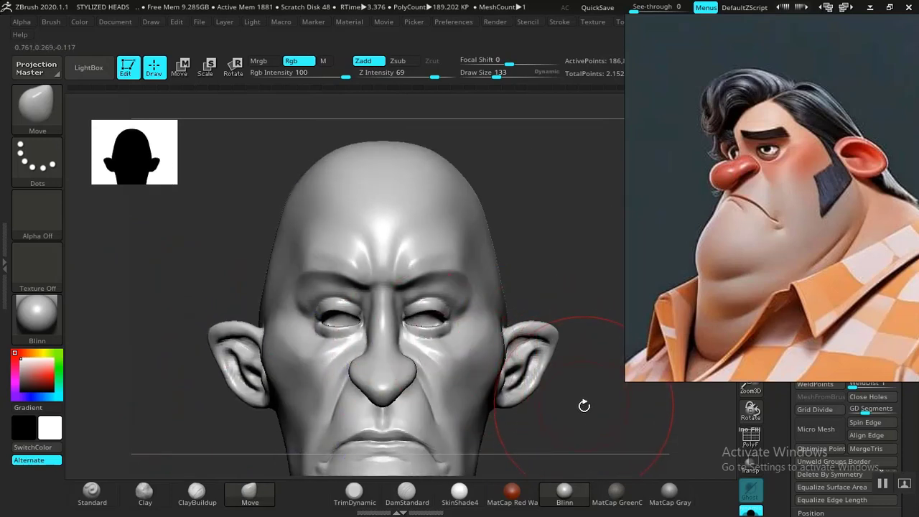
Step: Examine the head's proportions, chin and jaw, and eye area against the cartoon reference
{"action": "left_click_drag", "start_coordinate": [593, 417], "coordinate": [583, 399]}
{"action": "left_click_drag", "start_coordinate": [563, 253], "coordinate": [580, 222], "text": "alt"}
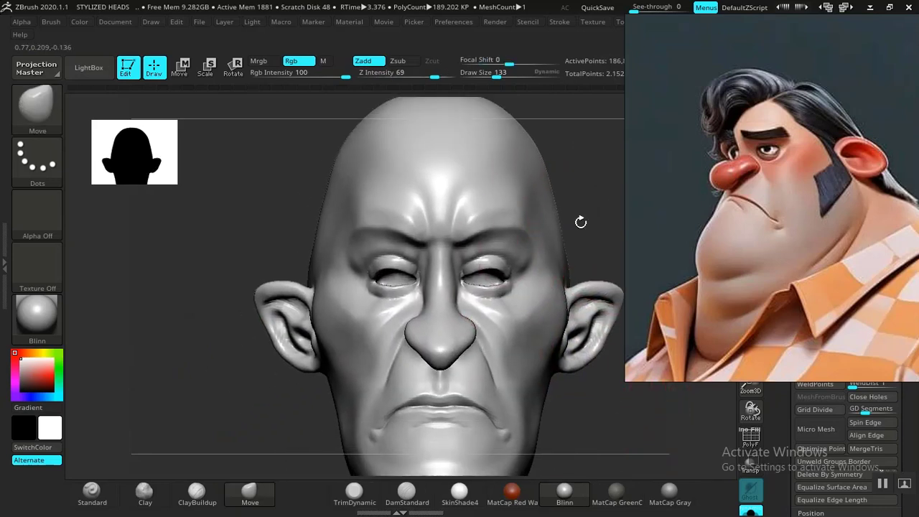
{"action": "left_click_drag", "start_coordinate": [203, 394], "coordinate": [179, 302], "text": "alt"}
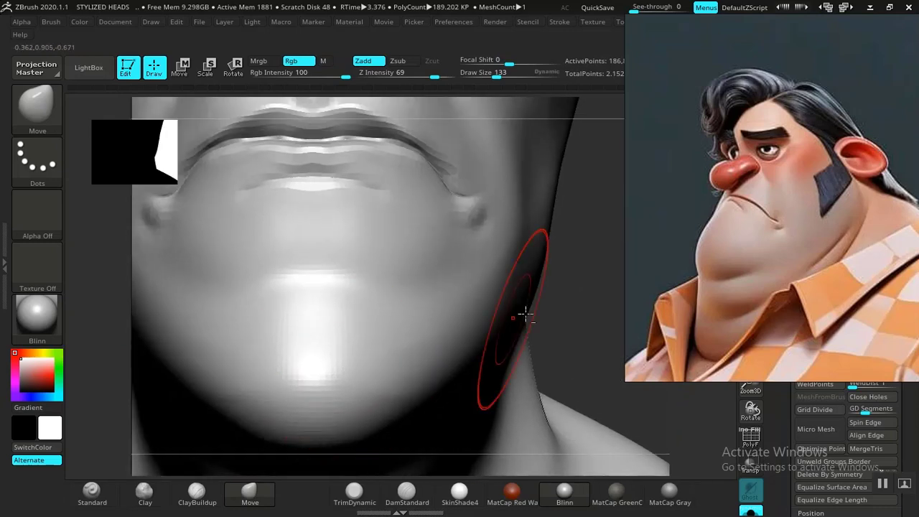
{"action": "left_click_drag", "start_coordinate": [661, 440], "coordinate": [659, 451]}
{"action": "left_click_drag", "start_coordinate": [89, 197], "coordinate": [228, 378], "text": "alt"}
{"action": "mouse_move", "coordinate": [81, 244]}
{"action": "left_mouse_down", "text": "alt"}
{"action": "mouse_move", "coordinate": [151, 390]}
{"action": "mouse_move", "coordinate": [166, 368]}
{"action": "left_mouse_up", "text": "alt"}
{"action": "left_click_drag", "start_coordinate": [208, 420], "coordinate": [208, 402]}
{"action": "left_click_drag", "start_coordinate": [137, 395], "coordinate": [125, 291], "text": "alt"}
{"action": "mouse_move", "coordinate": [575, 223]}
{"action": "left_mouse_down", "text": "alt"}
{"action": "mouse_move", "coordinate": [619, 270]}
{"action": "mouse_move", "coordinate": [616, 263]}
{"action": "mouse_move", "coordinate": [462, 297]}
{"action": "left_mouse_up", "text": "alt"}
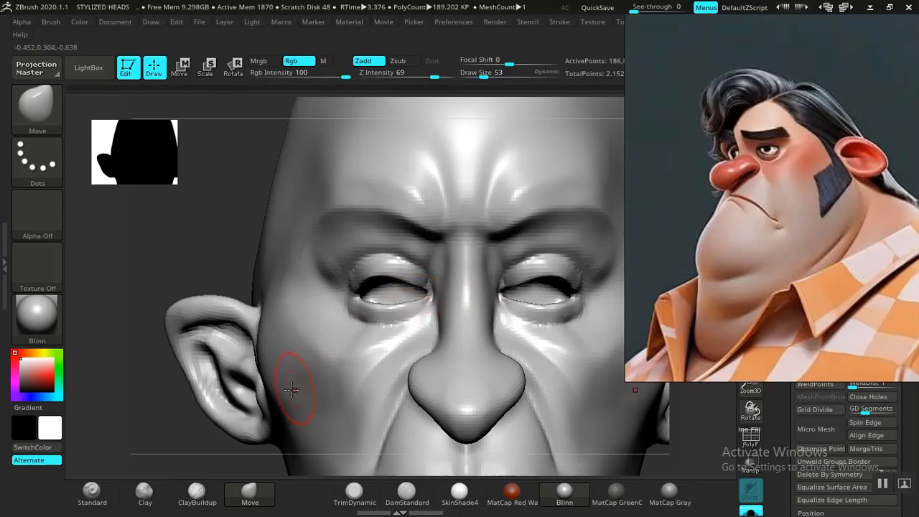
{"action": "key", "text": "f"}
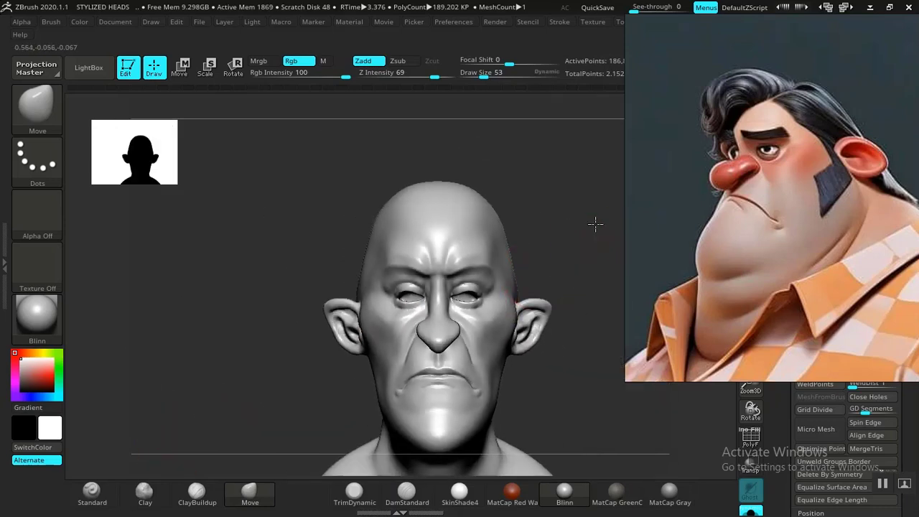
Step: Build up volume across the upper eyelid with the ClayBuildup brush at draw size 73
{"action": "left_click_drag", "start_coordinate": [595, 223], "coordinate": [648, 485], "text": "alt"}
{"action": "left_click_drag", "start_coordinate": [147, 432], "coordinate": [277, 451], "text": "alt"}
{"action": "left_click_drag", "start_coordinate": [209, 337], "coordinate": [234, 384], "text": "alt"}
{"action": "mouse_move", "coordinate": [238, 306]}
{"action": "left_mouse_down", "text": "alt"}
{"action": "mouse_move", "coordinate": [278, 350]}
{"action": "mouse_move", "coordinate": [208, 331]}
{"action": "left_mouse_up", "text": "alt"}
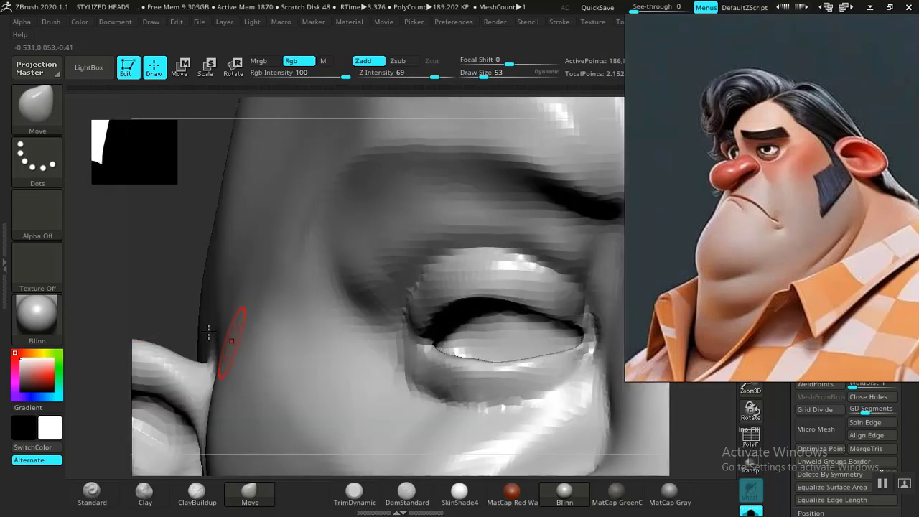
{"action": "left_click_drag", "start_coordinate": [163, 296], "coordinate": [71, 285], "text": "alt"}
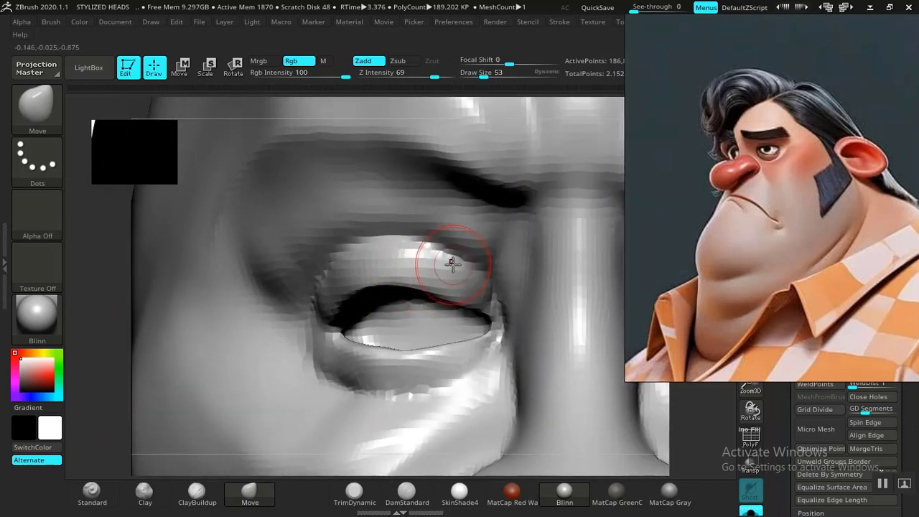
{"action": "left_click", "coordinate": [144, 494]}
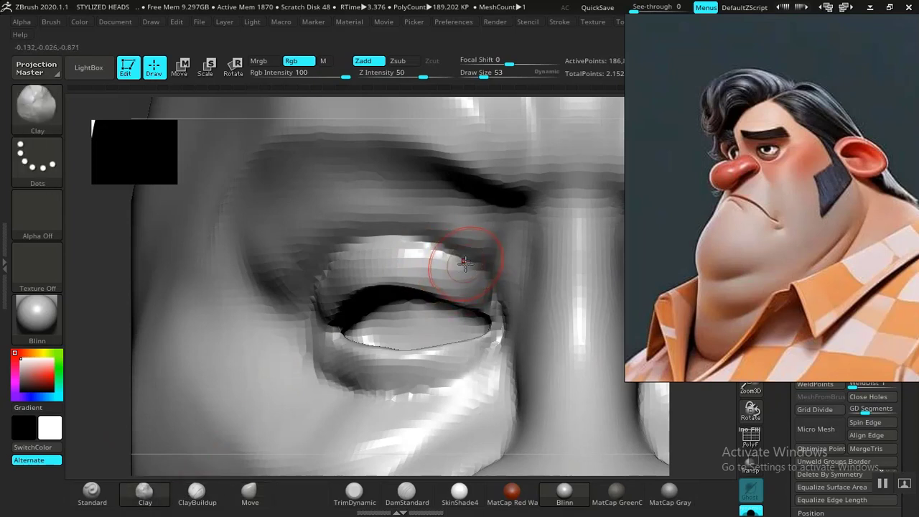
{"action": "left_click", "coordinate": [197, 494]}
{"action": "key", "text": "]"}
{"action": "key", "text": "]"}
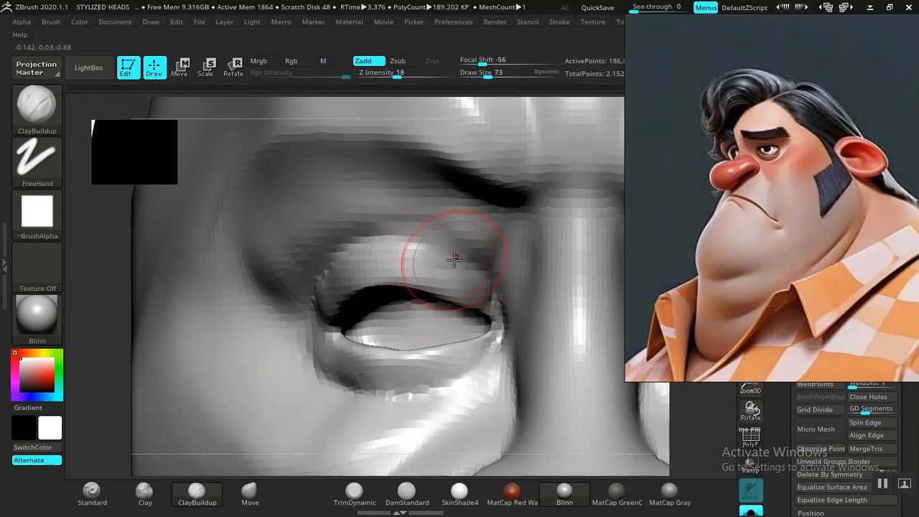
{"action": "mouse_move", "coordinate": [439, 253]}
{"action": "left_mouse_down"}
{"action": "mouse_move", "coordinate": [356, 250]}
{"action": "mouse_move", "coordinate": [326, 270]}
{"action": "mouse_move", "coordinate": [448, 251]}
{"action": "mouse_move", "coordinate": [464, 260]}
{"action": "mouse_move", "coordinate": [327, 254]}
{"action": "mouse_move", "coordinate": [463, 264]}
{"action": "mouse_move", "coordinate": [482, 284]}
{"action": "mouse_move", "coordinate": [345, 269]}
{"action": "mouse_move", "coordinate": [316, 274]}
{"action": "mouse_move", "coordinate": [316, 293]}
{"action": "mouse_move", "coordinate": [466, 255]}
{"action": "left_mouse_up"}
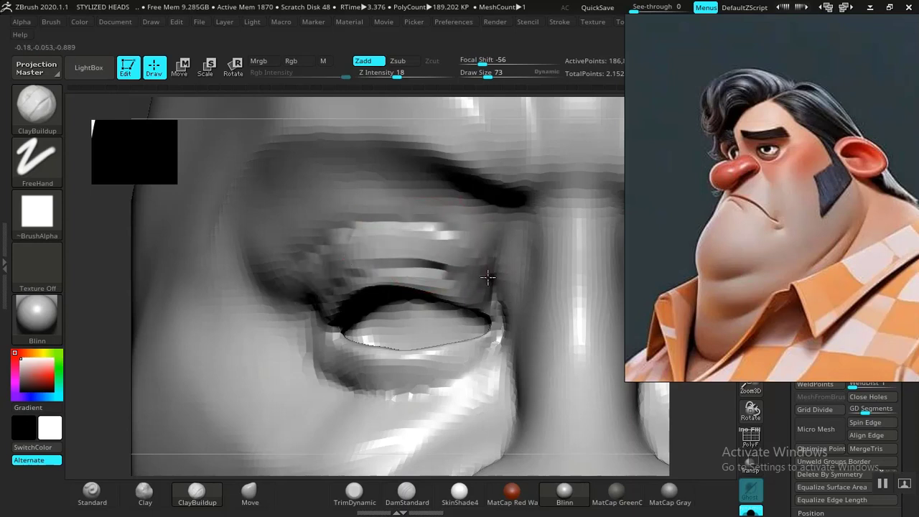
Step: Raise the mesh to the next subdivision level and smooth the built-up strokes on the upper eyelid
{"action": "key", "text": "d"}
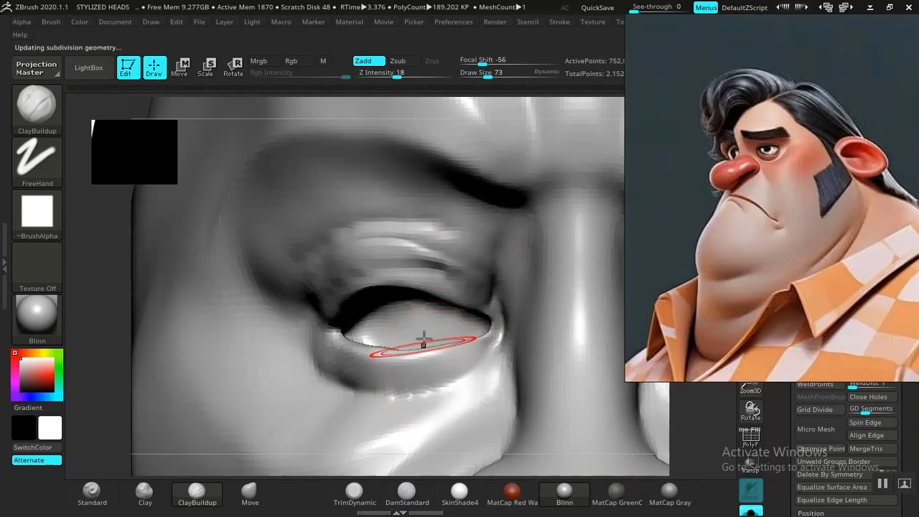
{"action": "key", "text": "shift"}
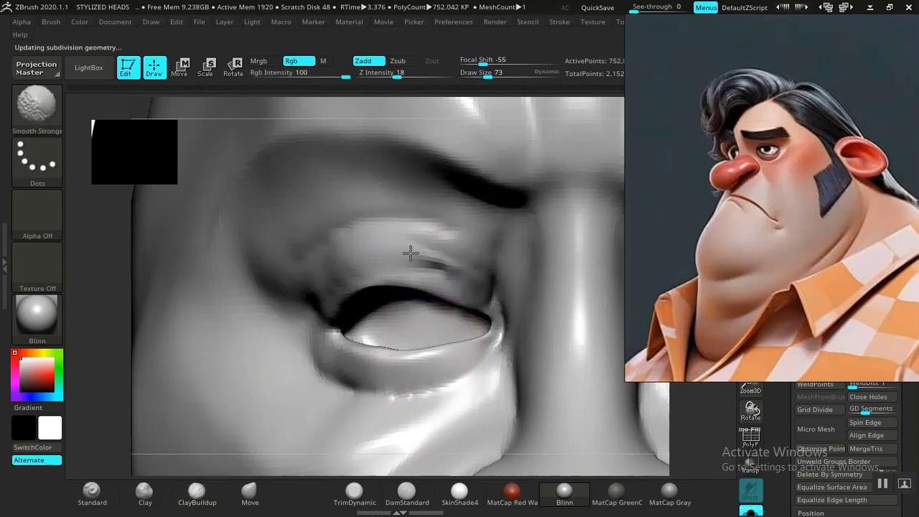
{"action": "left_click_drag", "start_coordinate": [410, 253], "coordinate": [463, 264], "text": "shift"}
{"action": "mouse_move", "coordinate": [323, 252]}
{"action": "left_mouse_down", "text": "shift"}
{"action": "mouse_move", "coordinate": [378, 246]}
{"action": "mouse_move", "coordinate": [471, 258]}
{"action": "left_mouse_up", "text": "shift"}
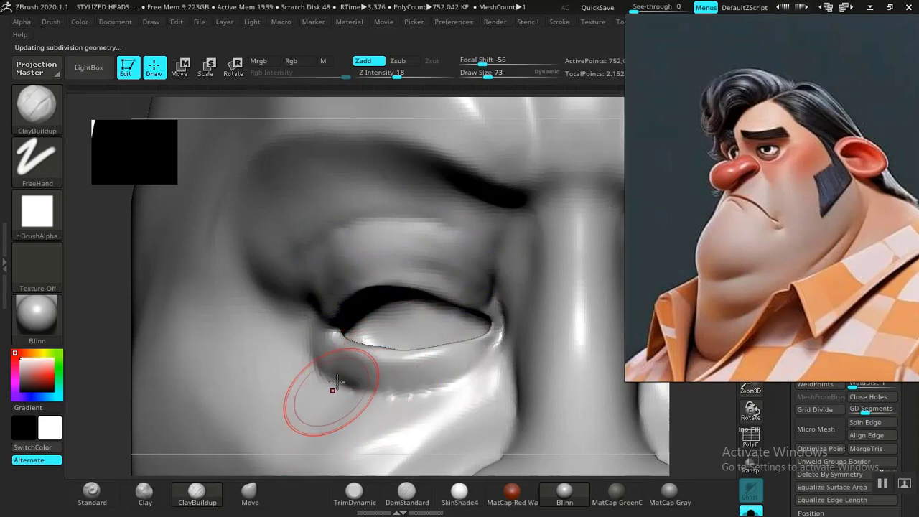
Step: Carve the crease along the upper eyelid with the DamStandard brush at draw size 73
{"action": "left_click", "coordinate": [406, 492]}
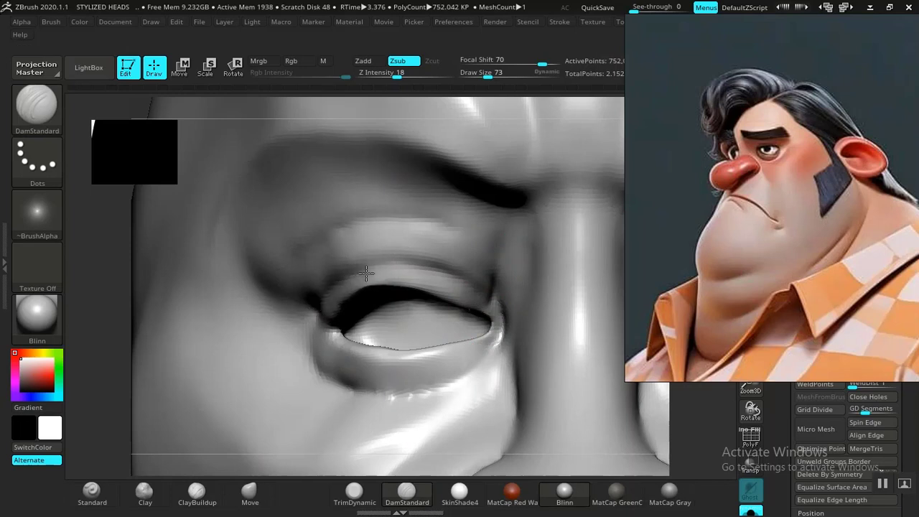
{"action": "left_click_drag", "start_coordinate": [406, 266], "coordinate": [468, 285]}
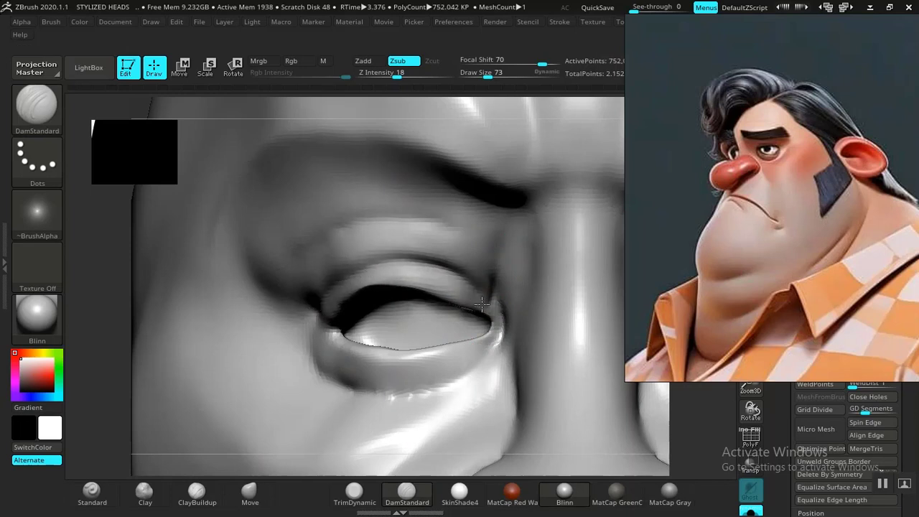
Step: Try to thicken the fold above the upper eyelid crease with ClayBuildup strokes, and undo them
{"action": "left_click", "coordinate": [149, 501]}
{"action": "mouse_move", "coordinate": [124, 311]}
{"action": "left_mouse_down"}
{"action": "mouse_move", "coordinate": [135, 328]}
{"action": "mouse_move", "coordinate": [168, 327]}
{"action": "left_mouse_up"}
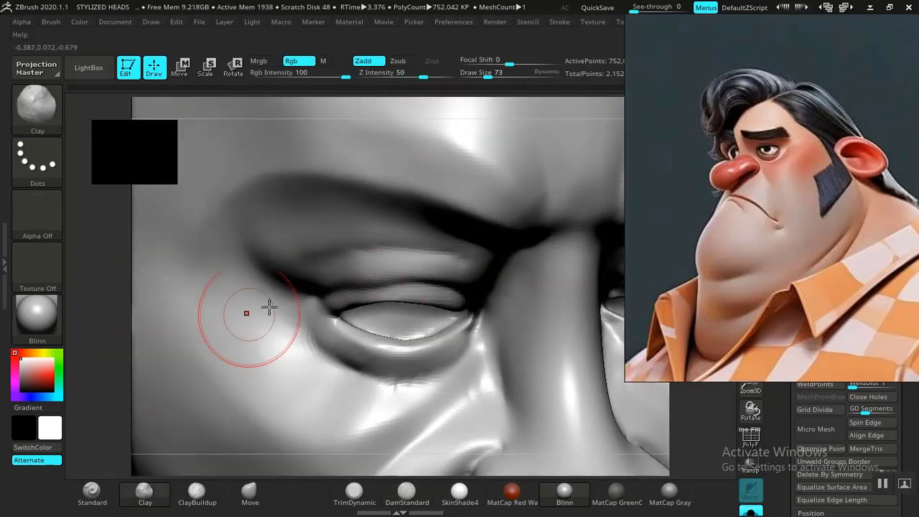
{"action": "left_click", "coordinate": [204, 494]}
{"action": "mouse_move", "coordinate": [444, 268]}
{"action": "left_mouse_down"}
{"action": "mouse_move", "coordinate": [376, 271]}
{"action": "mouse_move", "coordinate": [346, 284]}
{"action": "left_mouse_up"}
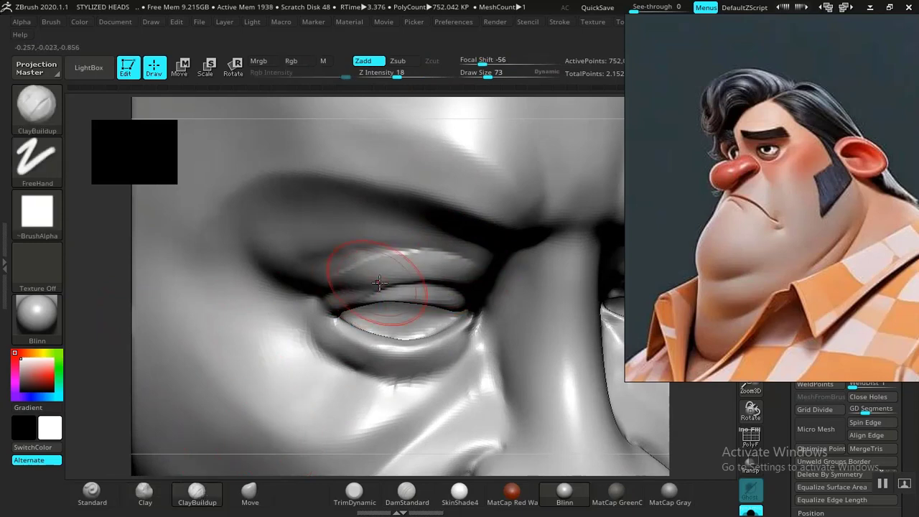
{"action": "key", "text": "ctrl+z"}
{"action": "left_click_drag", "start_coordinate": [708, 429], "coordinate": [682, 374], "text": "alt"}
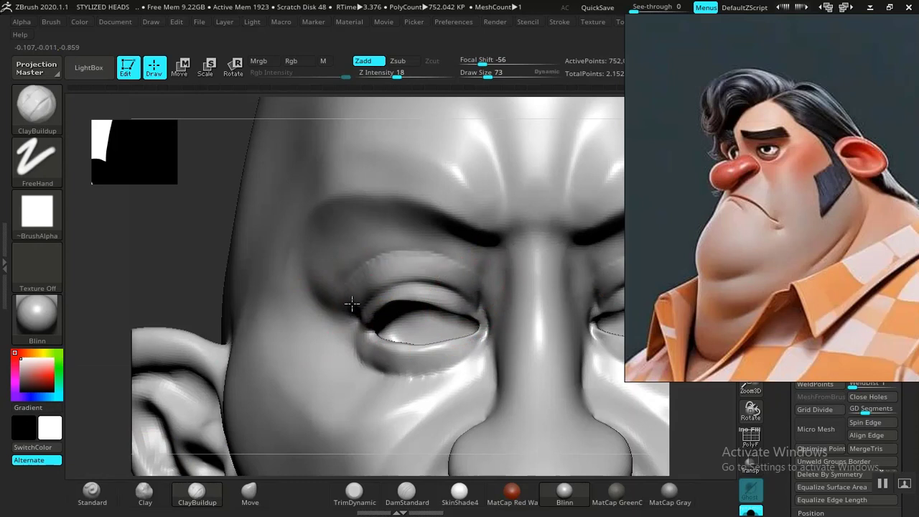
{"action": "key", "text": "ctrl+z"}
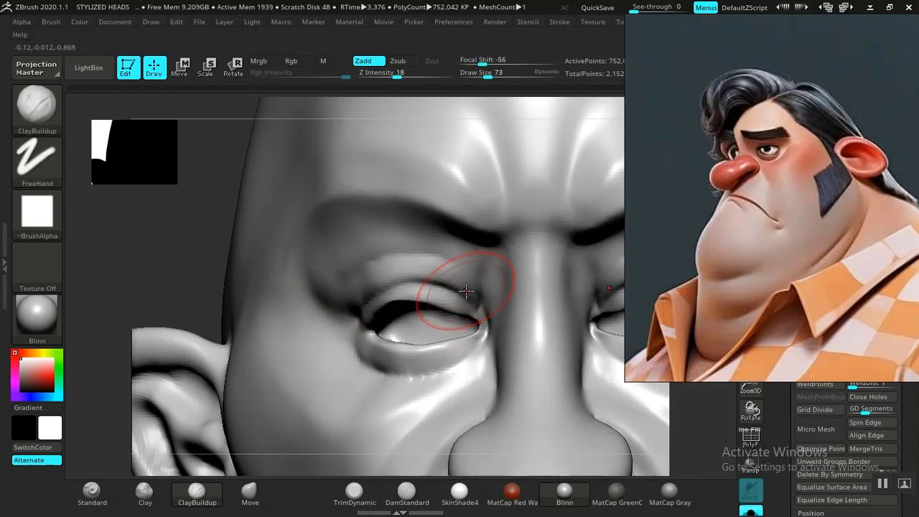
Step: Mask the lower eyelid and the area beneath the eye with MaskLasso and soften the mask's edge
{"action": "mouse_move", "coordinate": [280, 346]}
{"action": "left_mouse_down", "text": "ctrl"}
{"action": "mouse_move", "coordinate": [318, 384]}
{"action": "mouse_move", "coordinate": [467, 383]}
{"action": "mouse_move", "coordinate": [486, 332]}
{"action": "mouse_move", "coordinate": [472, 303]}
{"action": "mouse_move", "coordinate": [422, 282]}
{"action": "left_mouse_up", "text": "ctrl"}
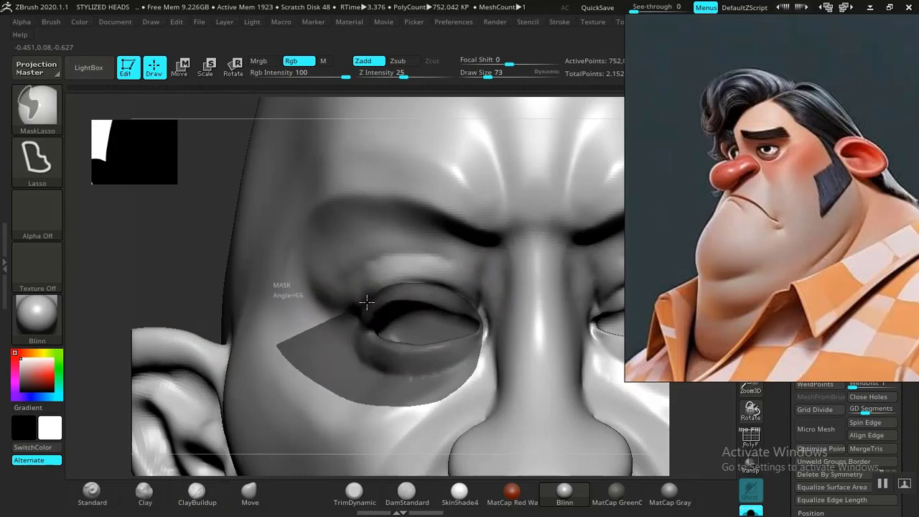
{"action": "left_click_drag", "start_coordinate": [349, 322], "coordinate": [280, 346], "text": "ctrl"}
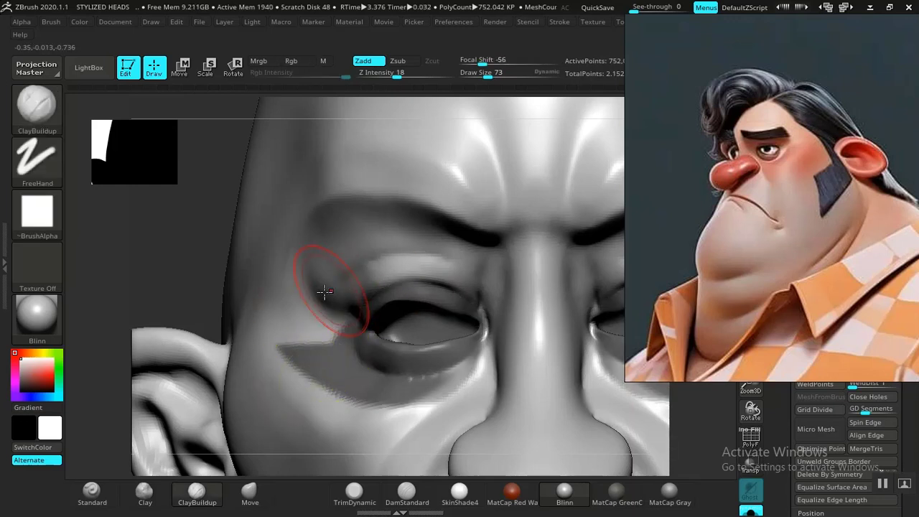
{"action": "left_click", "coordinate": [373, 304], "text": "ctrl"}
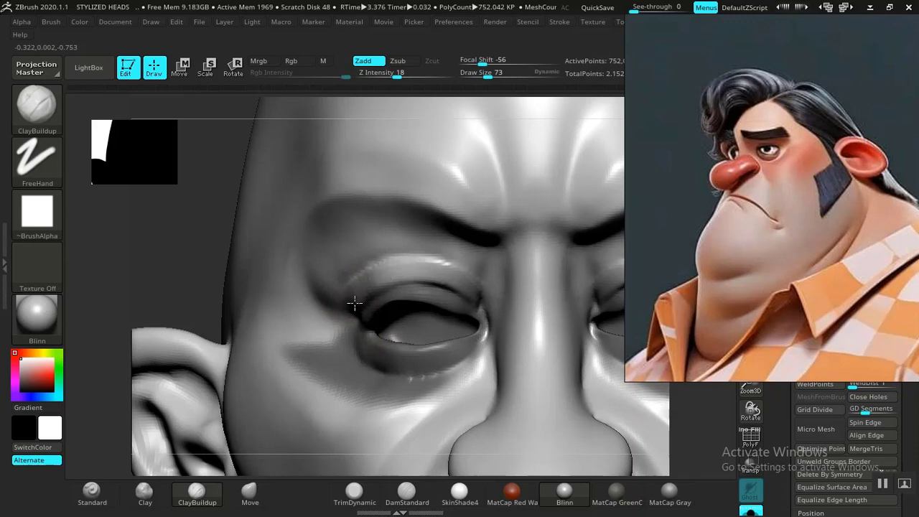
Step: Try to smooth the fold above the upper eyelid at intensity 18, and undo the smoothing
{"action": "key", "text": "shift"}
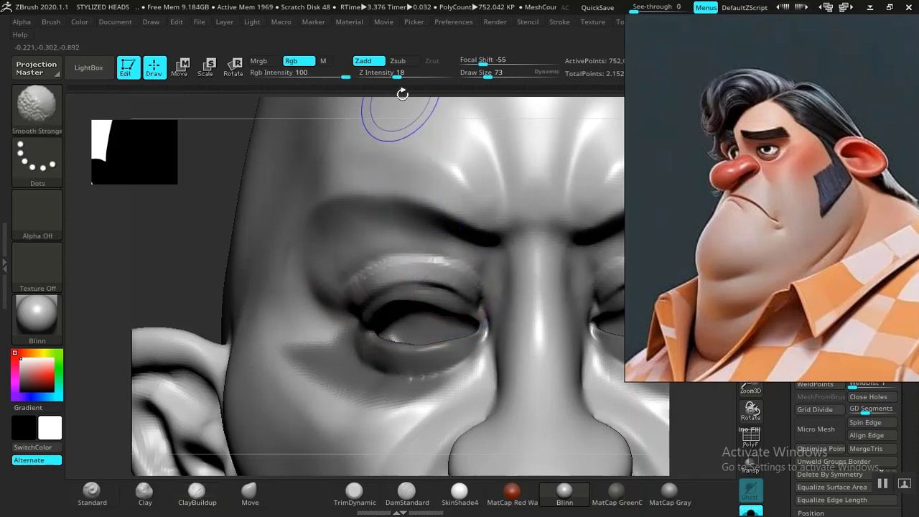
{"action": "mouse_move", "coordinate": [457, 269]}
{"action": "left_mouse_down", "text": "shift"}
{"action": "mouse_move", "coordinate": [404, 256]}
{"action": "mouse_move", "coordinate": [475, 283]}
{"action": "left_mouse_up", "text": "shift"}
{"action": "key", "text": "ctrl+z"}
{"action": "key", "text": "ctrl+z"}
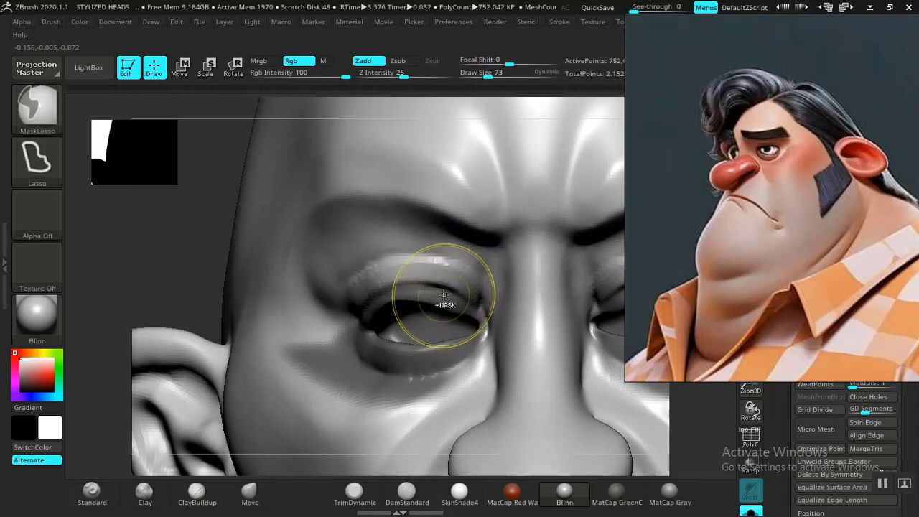
Step: Smooth the built-up fold above the upper eyelid at Z Intensity 7 and draw size 53
{"action": "key", "text": "shift"}
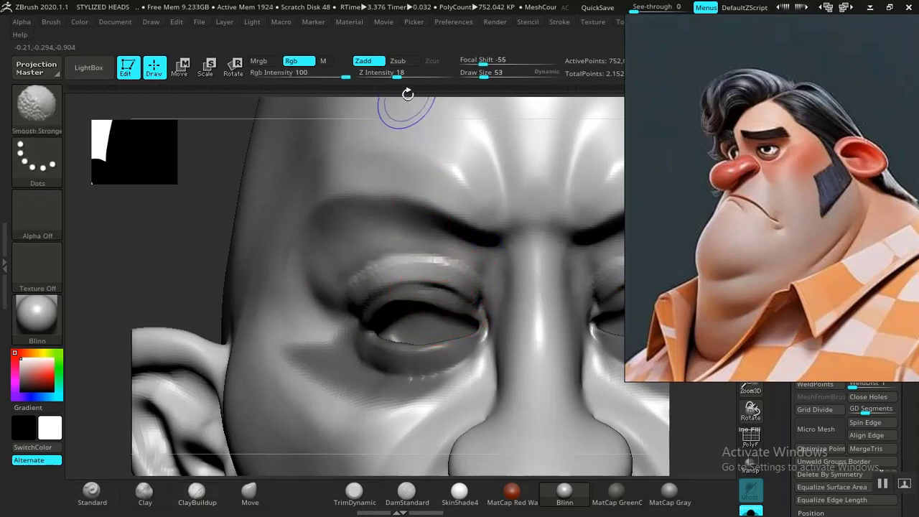
{"action": "left_click_drag", "start_coordinate": [399, 76], "coordinate": [382, 76], "text": "shift"}
{"action": "left_click_drag", "start_coordinate": [460, 276], "coordinate": [451, 273], "text": "shift"}
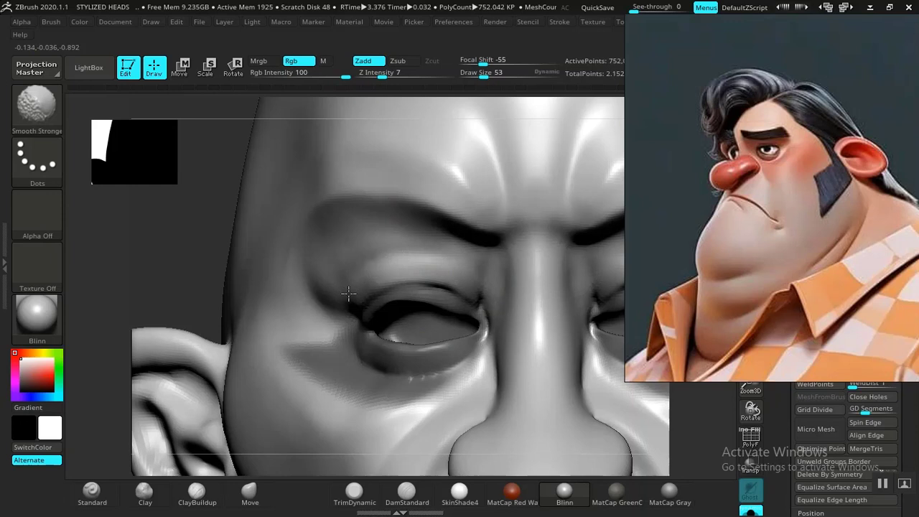
{"action": "left_click_drag", "start_coordinate": [380, 270], "coordinate": [359, 296], "text": "shift"}
Step: Check the reference's eyes up close, and carve creases above the eyelid fold and around the brow hollow with DamStandard at draw size 53
{"action": "scroll", "coordinate": [761, 176], "scroll_direction": "up", "scroll_amount": 5}
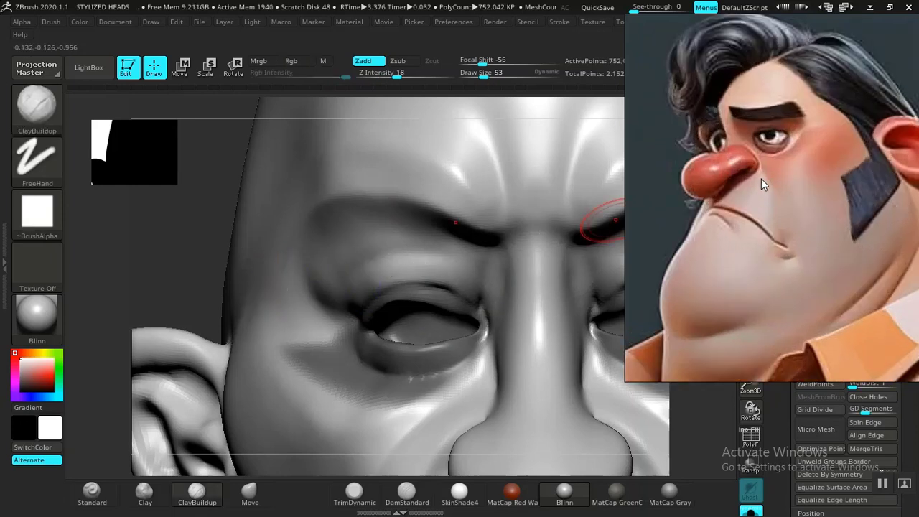
{"action": "middle_click_drag", "start_coordinate": [762, 179], "coordinate": [774, 185]}
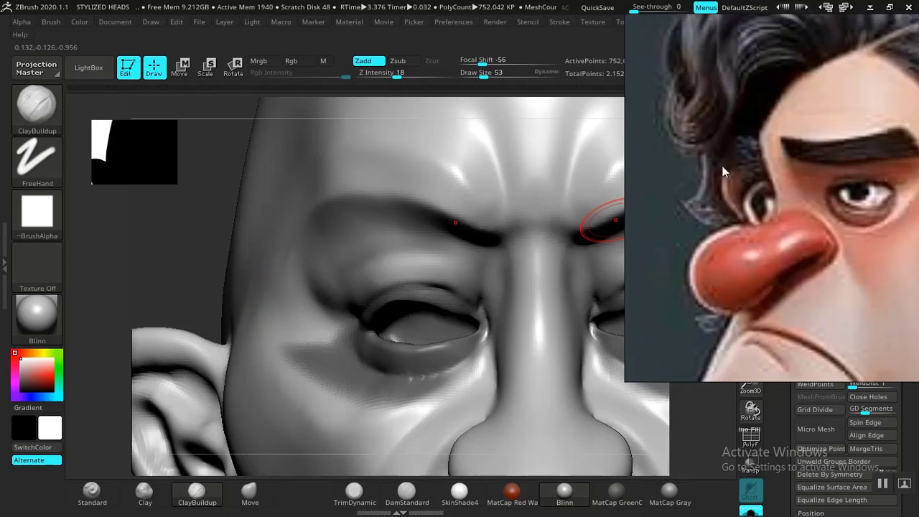
{"action": "mouse_move", "coordinate": [207, 299]}
{"action": "left_mouse_down", "text": "alt"}
{"action": "mouse_move", "coordinate": [179, 285]}
{"action": "mouse_move", "coordinate": [271, 298]}
{"action": "mouse_move", "coordinate": [296, 339]}
{"action": "left_mouse_up", "text": "alt"}
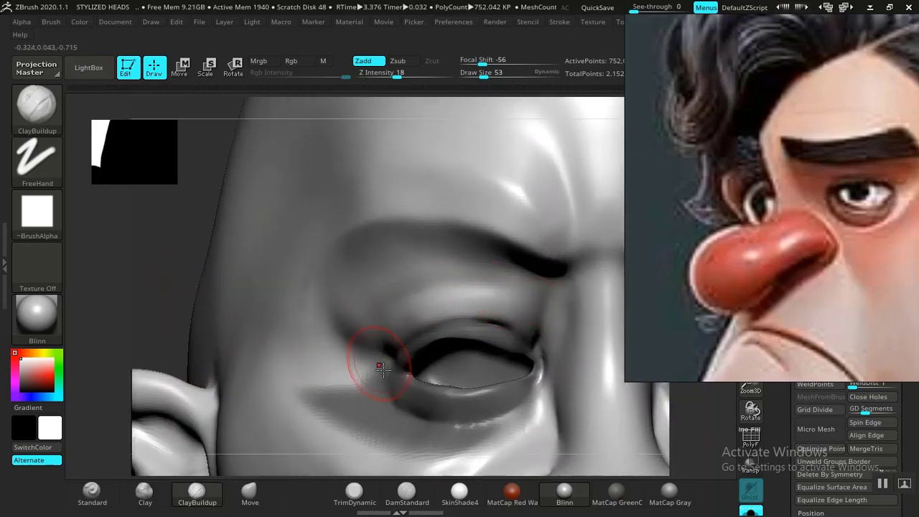
{"action": "left_click", "coordinate": [407, 492]}
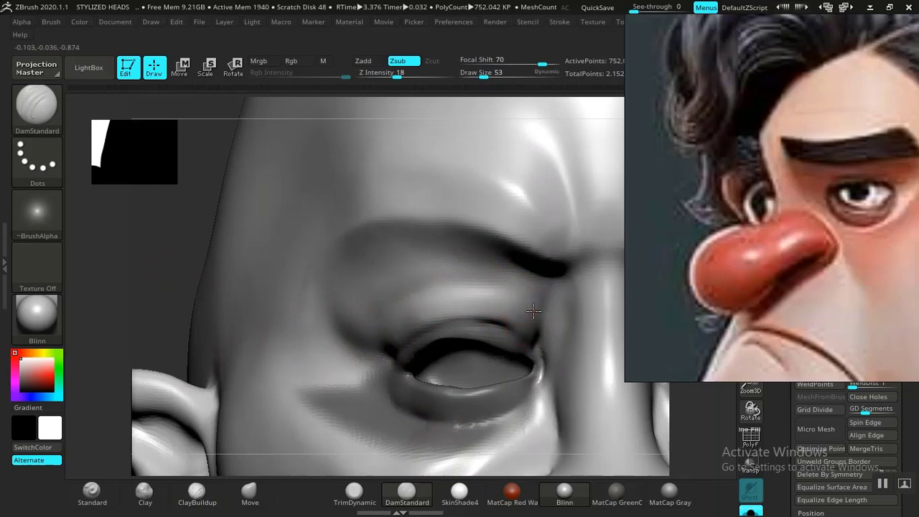
{"action": "left_click_drag", "start_coordinate": [508, 287], "coordinate": [420, 293]}
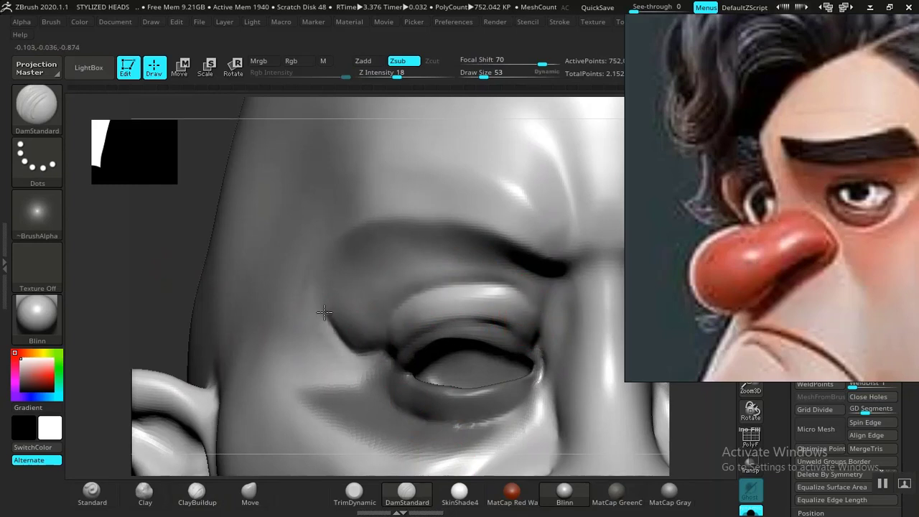
{"action": "mouse_move", "coordinate": [359, 236]}
{"action": "left_mouse_down"}
{"action": "mouse_move", "coordinate": [417, 220]}
{"action": "mouse_move", "coordinate": [477, 233]}
{"action": "left_mouse_up"}
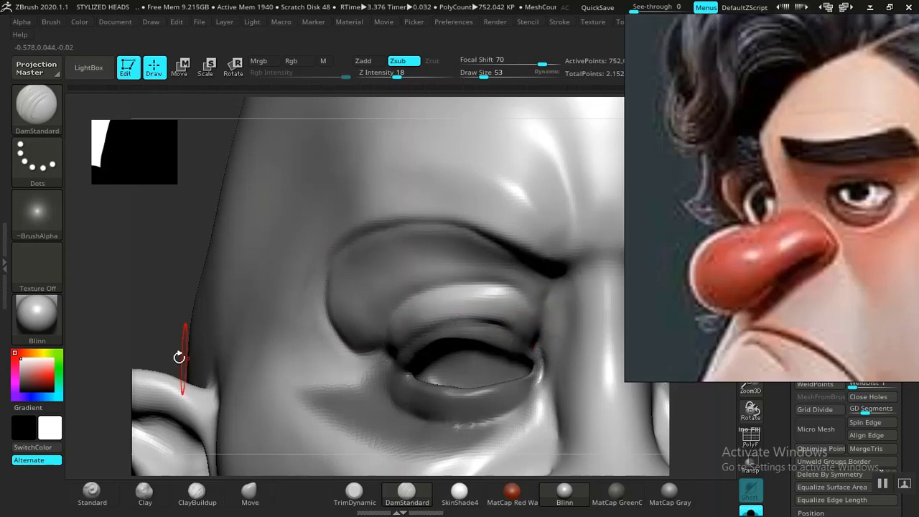
Step: Build up the hollow between the brow crease and the upper eyelid with ClayBuildup at Z Intensity 18 and draw size 89
{"action": "left_click_drag", "start_coordinate": [134, 249], "coordinate": [275, 217], "text": "alt"}
{"action": "left_click_drag", "start_coordinate": [340, 386], "coordinate": [243, 387]}
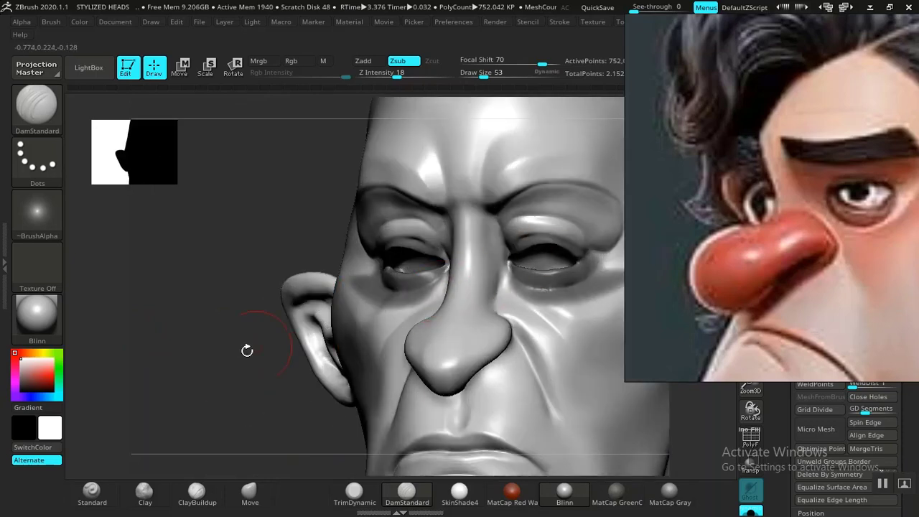
{"action": "left_click_drag", "start_coordinate": [169, 390], "coordinate": [198, 373]}
{"action": "mouse_move", "coordinate": [205, 322]}
{"action": "left_mouse_down", "text": "alt"}
{"action": "mouse_move", "coordinate": [251, 373]}
{"action": "mouse_move", "coordinate": [224, 447]}
{"action": "left_mouse_up", "text": "alt"}
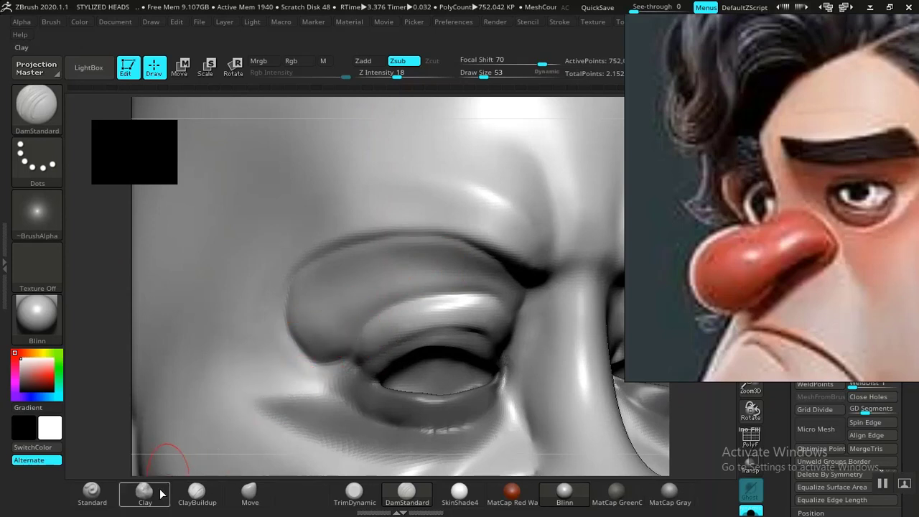
{"action": "left_click", "coordinate": [196, 492]}
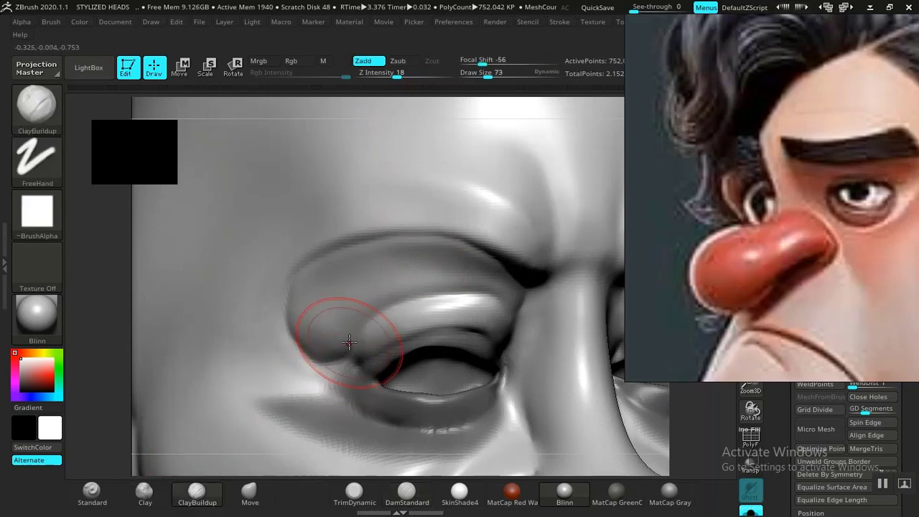
{"action": "key", "text": "bracketright"}
{"action": "key", "text": "bracketright"}
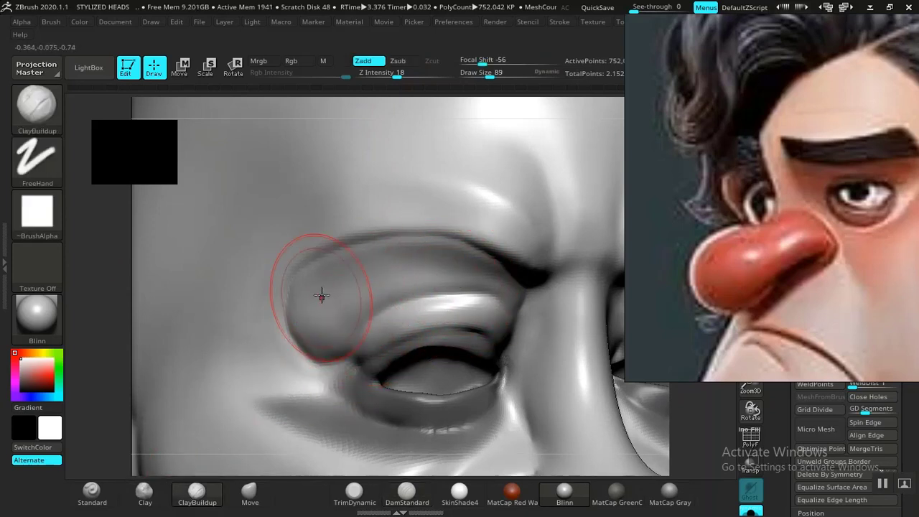
{"action": "mouse_move", "coordinate": [309, 283]}
{"action": "left_mouse_down"}
{"action": "mouse_move", "coordinate": [311, 329]}
{"action": "mouse_move", "coordinate": [304, 303]}
{"action": "mouse_move", "coordinate": [318, 340]}
{"action": "mouse_move", "coordinate": [378, 263]}
{"action": "mouse_move", "coordinate": [499, 297]}
{"action": "left_mouse_up"}
{"action": "mouse_move", "coordinate": [343, 287]}
{"action": "left_mouse_down"}
{"action": "mouse_move", "coordinate": [302, 310]}
{"action": "mouse_move", "coordinate": [309, 306]}
{"action": "mouse_move", "coordinate": [311, 330]}
{"action": "mouse_move", "coordinate": [370, 275]}
{"action": "mouse_move", "coordinate": [517, 288]}
{"action": "mouse_move", "coordinate": [525, 305]}
{"action": "left_mouse_up"}
{"action": "mouse_move", "coordinate": [425, 276]}
{"action": "left_mouse_down"}
{"action": "mouse_move", "coordinate": [372, 291]}
{"action": "mouse_move", "coordinate": [336, 285]}
{"action": "left_mouse_up"}
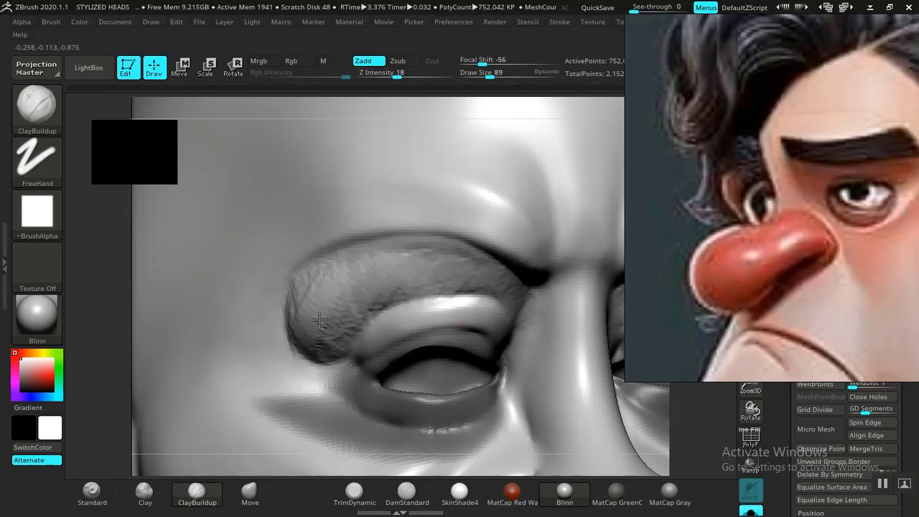
Step: Add more ClayBuildup volume to the outer part of the fold beneath the brow
{"action": "key", "text": "f"}
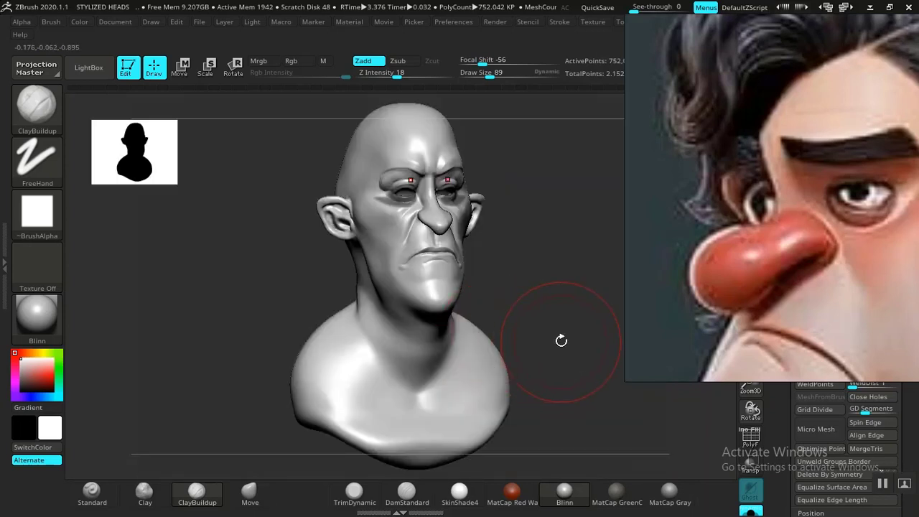
{"action": "left_click_drag", "start_coordinate": [508, 350], "coordinate": [520, 392], "text": "shift"}
{"action": "left_click_drag", "start_coordinate": [216, 369], "coordinate": [301, 452]}
{"action": "left_click_drag", "start_coordinate": [213, 330], "coordinate": [222, 406], "text": "alt"}
{"action": "left_click_drag", "start_coordinate": [183, 325], "coordinate": [199, 447]}
{"action": "left_click_drag", "start_coordinate": [199, 400], "coordinate": [193, 466], "text": "alt"}
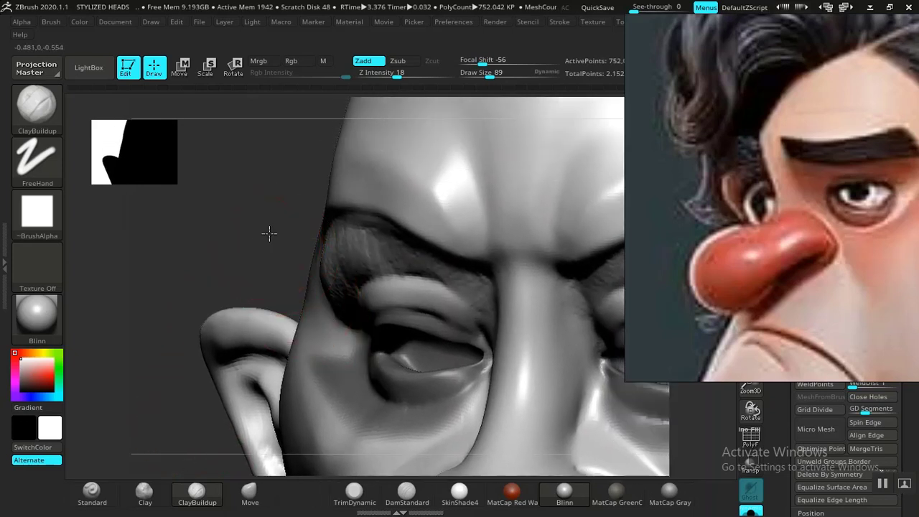
{"action": "left_click_drag", "start_coordinate": [269, 234], "coordinate": [294, 218]}
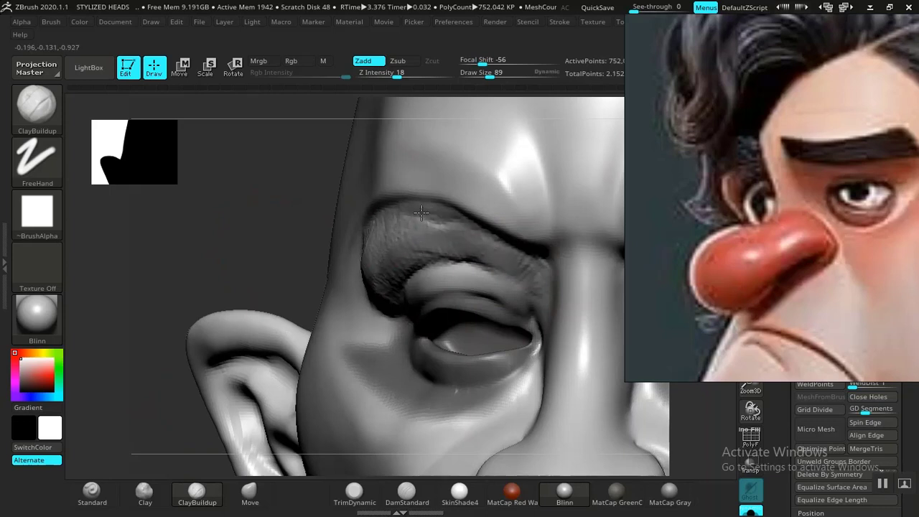
{"action": "mouse_move", "coordinate": [375, 227]}
{"action": "left_mouse_down"}
{"action": "mouse_move", "coordinate": [460, 208]}
{"action": "mouse_move", "coordinate": [513, 254]}
{"action": "mouse_move", "coordinate": [423, 239]}
{"action": "left_mouse_up"}
{"action": "mouse_move", "coordinate": [379, 285]}
{"action": "left_mouse_down"}
{"action": "mouse_move", "coordinate": [485, 263]}
{"action": "mouse_move", "coordinate": [425, 246]}
{"action": "left_mouse_up"}
Step: Smooth the clay strokes on the fold beneath the brow with Smooth Stronger at Z Intensity 7 and draw size 89
{"action": "left_click_drag", "start_coordinate": [176, 171], "coordinate": [275, 235], "text": "alt"}
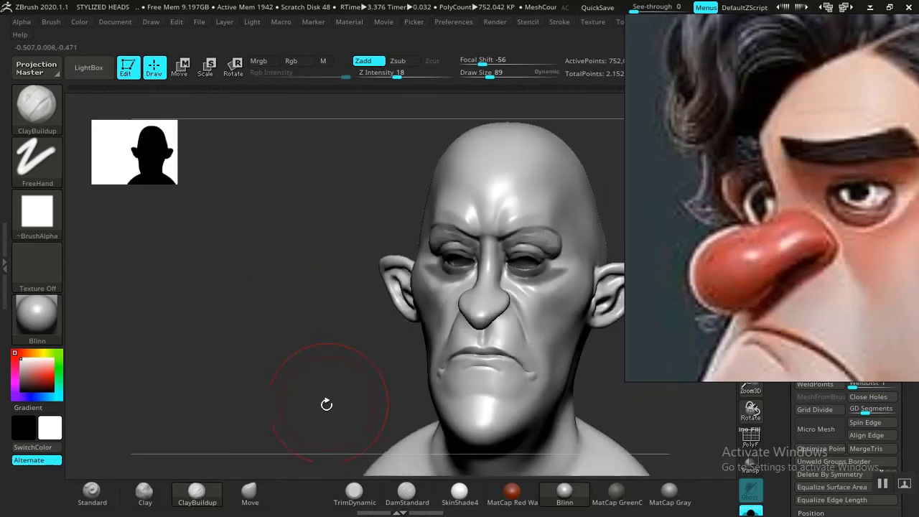
{"action": "left_click_drag", "start_coordinate": [326, 404], "coordinate": [431, 388]}
{"action": "left_click_drag", "start_coordinate": [558, 302], "coordinate": [572, 320]}
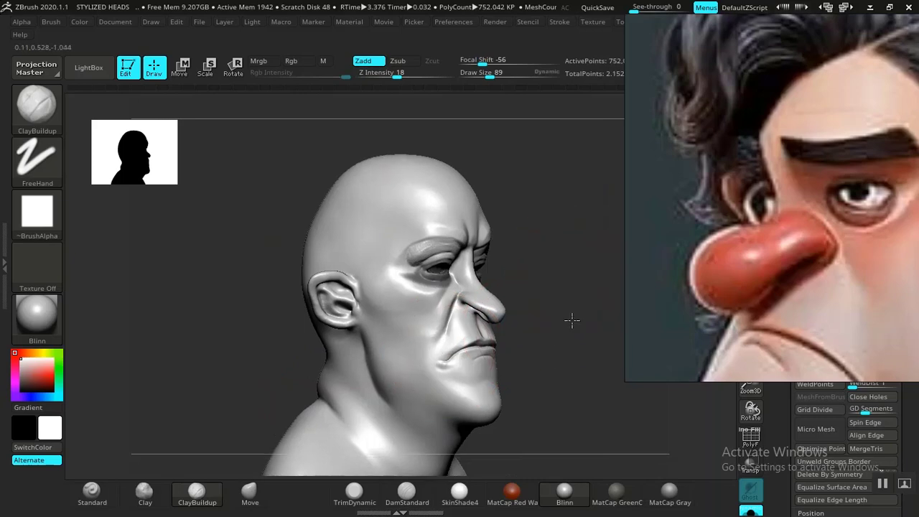
{"action": "mouse_move", "coordinate": [587, 263]}
{"action": "left_mouse_down", "text": "alt"}
{"action": "mouse_move", "coordinate": [637, 402]}
{"action": "mouse_move", "coordinate": [689, 289]}
{"action": "left_mouse_up", "text": "alt"}
{"action": "mouse_move", "coordinate": [253, 307]}
{"action": "left_mouse_down"}
{"action": "mouse_move", "coordinate": [252, 248]}
{"action": "mouse_move", "coordinate": [264, 314]}
{"action": "mouse_move", "coordinate": [246, 323]}
{"action": "left_mouse_up"}
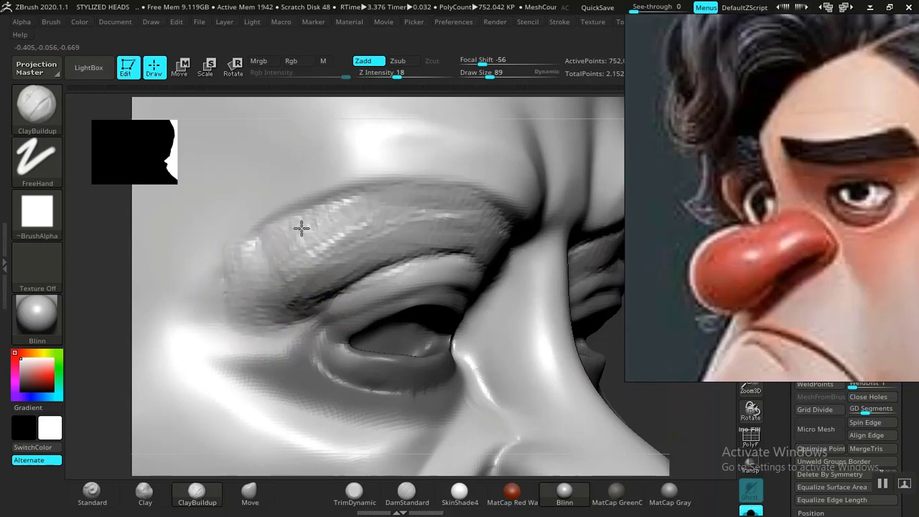
{"action": "left_click_drag", "start_coordinate": [265, 279], "coordinate": [279, 268], "text": "shift"}
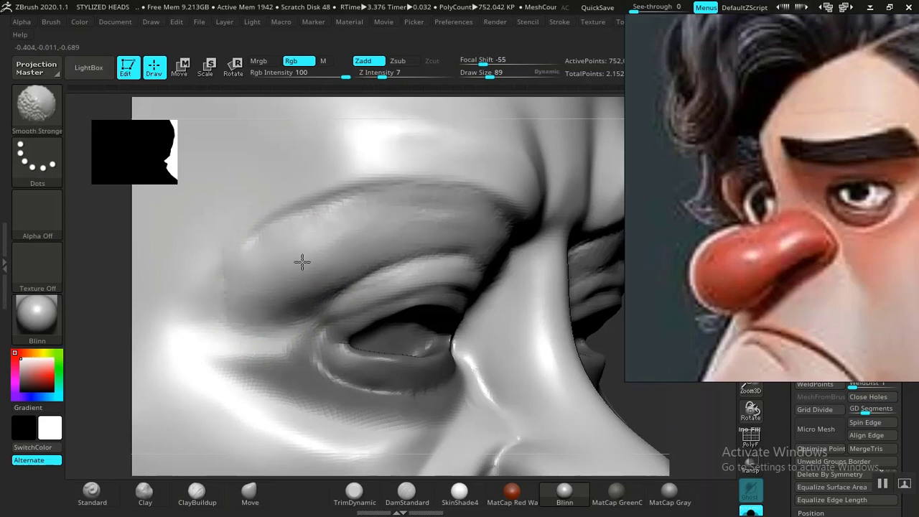
{"action": "mouse_move", "coordinate": [659, 388]}
{"action": "left_mouse_down", "text": "alt"}
{"action": "mouse_move", "coordinate": [466, 271]}
{"action": "mouse_move", "coordinate": [517, 342]}
{"action": "mouse_move", "coordinate": [504, 338]}
{"action": "left_mouse_up", "text": "alt"}
{"action": "left_click_drag", "start_coordinate": [500, 251], "coordinate": [646, 499], "text": "alt"}
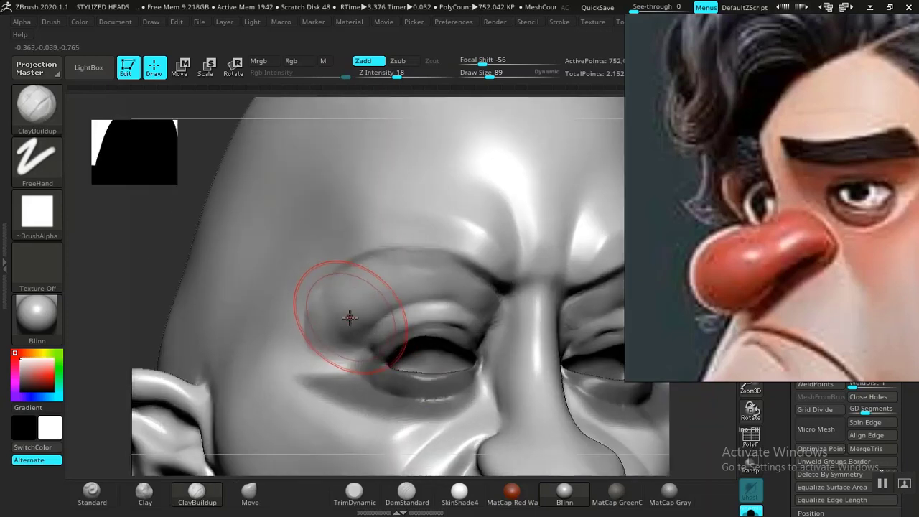
{"action": "left_click_drag", "start_coordinate": [327, 323], "coordinate": [435, 297], "text": "shift"}
Step: Carve the crease between the brow fold and the upper eyelid with DamStandard at draw size 89, and smooth the fold's upper edge
{"action": "left_click", "coordinate": [407, 492]}
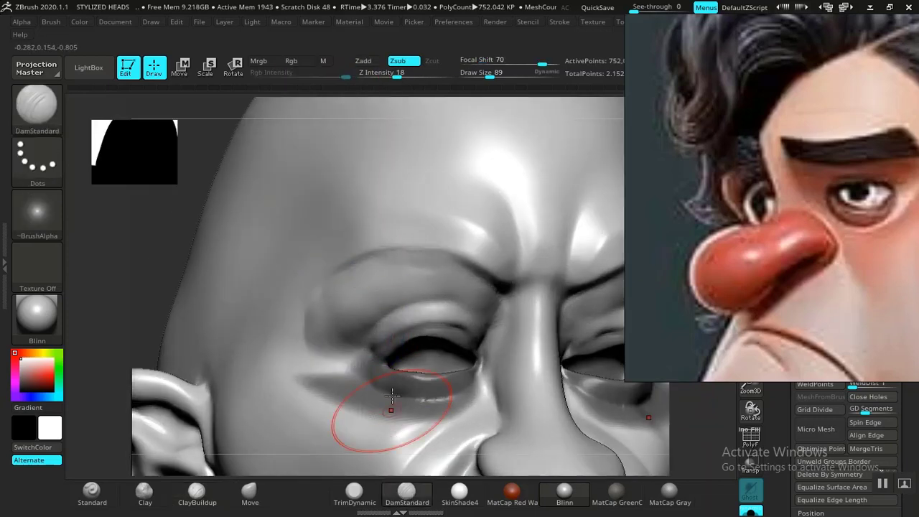
{"action": "mouse_move", "coordinate": [478, 316]}
{"action": "left_mouse_down"}
{"action": "mouse_move", "coordinate": [456, 305]}
{"action": "mouse_move", "coordinate": [381, 318]}
{"action": "left_mouse_up"}
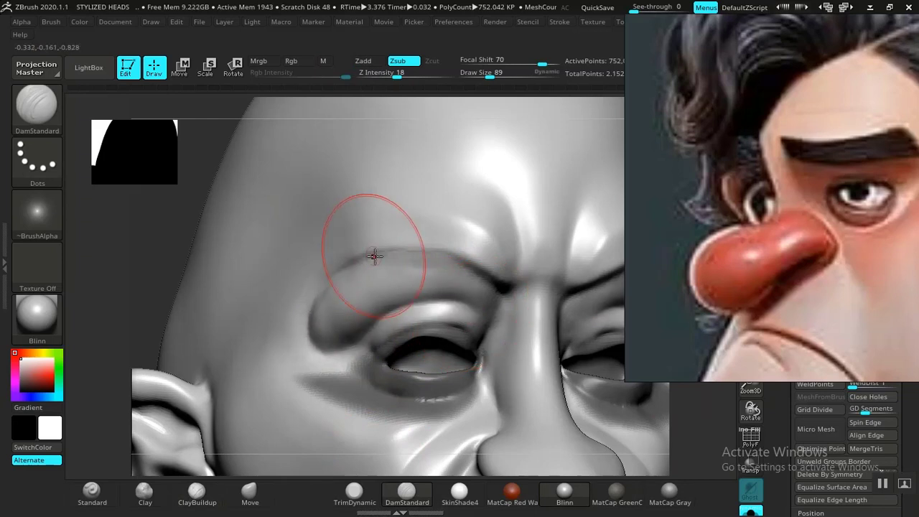
{"action": "left_click_drag", "start_coordinate": [374, 256], "coordinate": [316, 286], "text": "shift"}
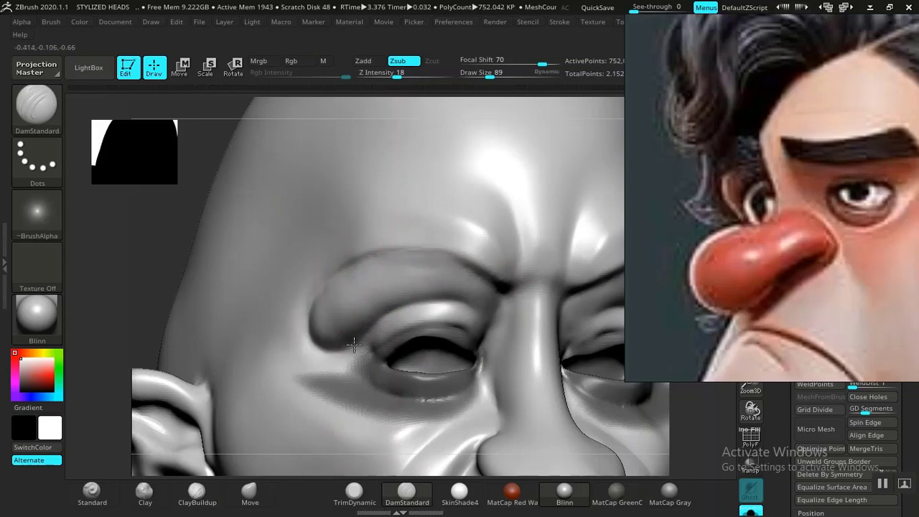
{"action": "key", "text": "f"}
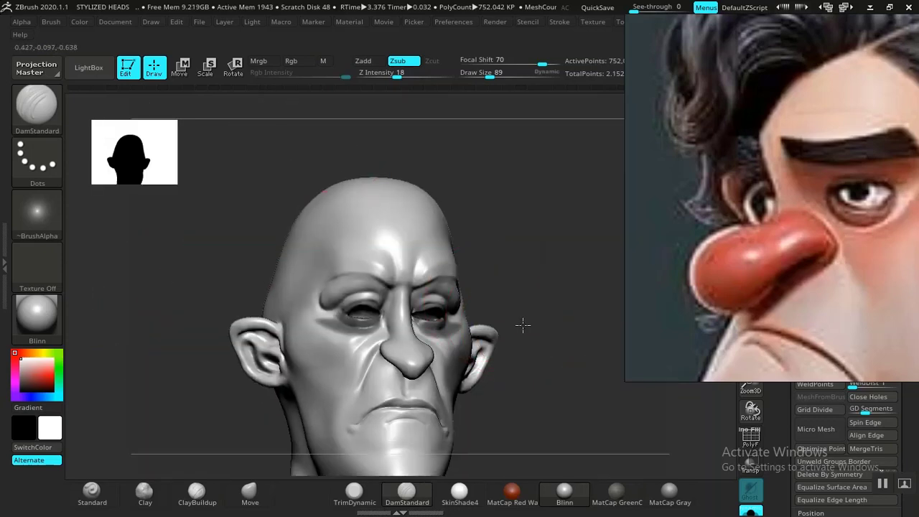
{"action": "left_click_drag", "start_coordinate": [523, 325], "coordinate": [509, 328], "text": "shift"}
{"action": "left_click_drag", "start_coordinate": [539, 252], "coordinate": [546, 352], "text": "alt"}
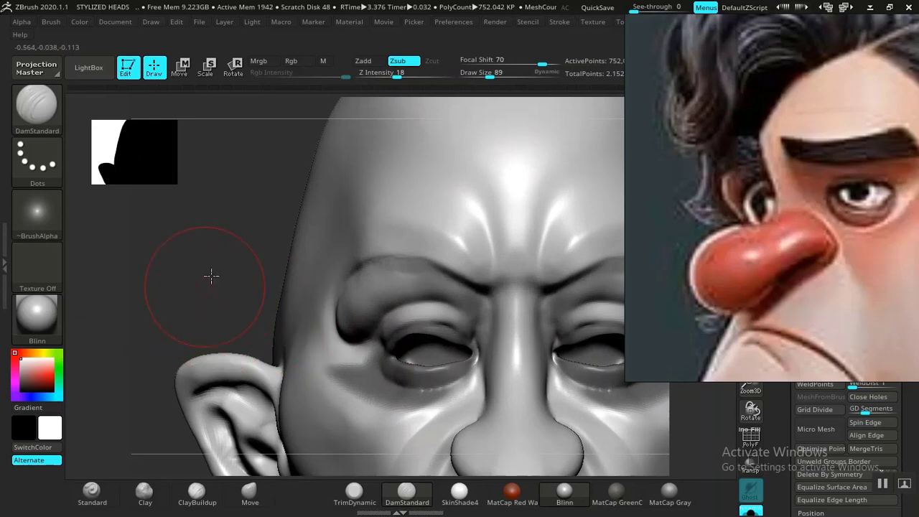
{"action": "left_click_drag", "start_coordinate": [211, 277], "coordinate": [226, 264]}
{"action": "left_click_drag", "start_coordinate": [427, 267], "coordinate": [380, 266], "text": "shift"}
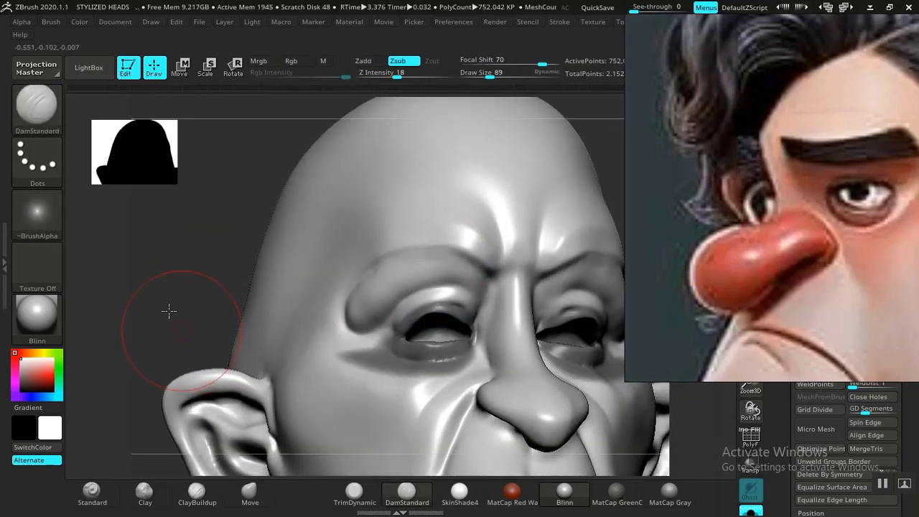
Step: Move the reference image aside and swell the fold beneath the brow with the Inflat brush at Z Intensity 10 and draw size 89
{"action": "key", "text": "f"}
{"action": "left_click_drag", "start_coordinate": [238, 328], "coordinate": [263, 378], "text": "shift"}
{"action": "left_click_drag", "start_coordinate": [522, 362], "coordinate": [562, 420], "text": "alt"}
{"action": "left_click_drag", "start_coordinate": [555, 381], "coordinate": [494, 380], "text": "alt"}
{"action": "left_click_drag", "start_coordinate": [242, 345], "coordinate": [356, 467], "text": "alt"}
{"action": "left_click_drag", "start_coordinate": [279, 372], "coordinate": [323, 361]}
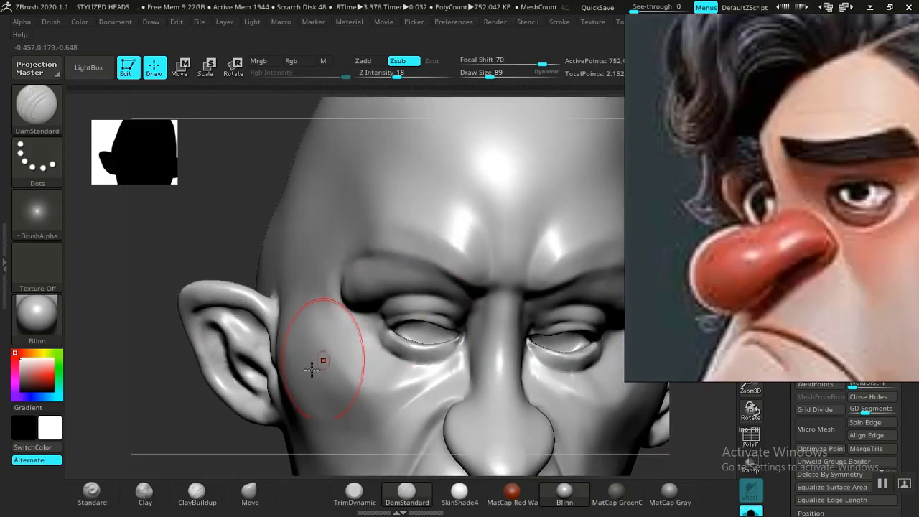
{"action": "left_click", "coordinate": [159, 503]}
{"action": "left_click_drag", "start_coordinate": [209, 486], "coordinate": [220, 508], "text": "alt"}
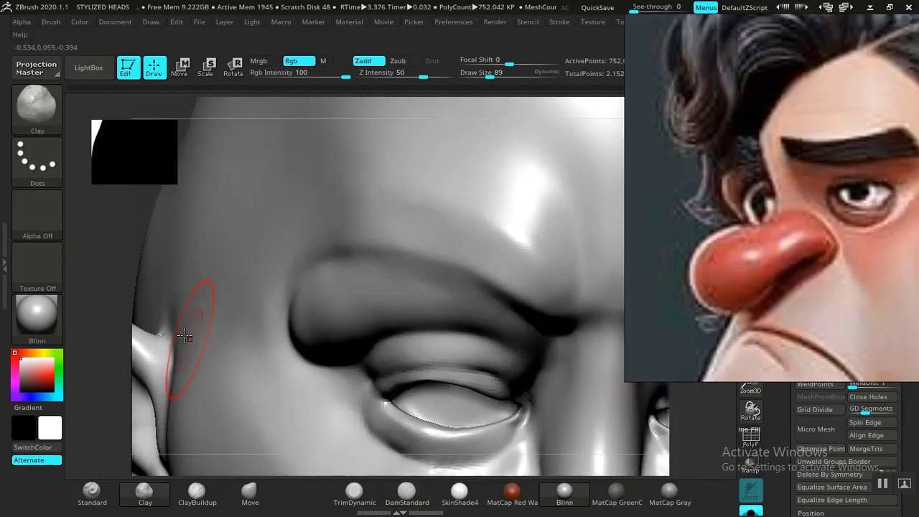
{"action": "left_click_drag", "start_coordinate": [119, 282], "coordinate": [148, 260]}
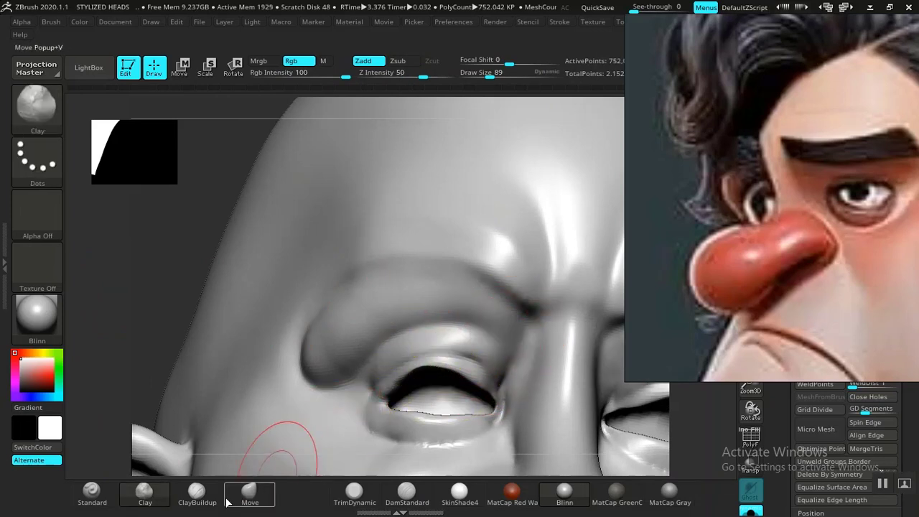
{"action": "key", "text": "b"}
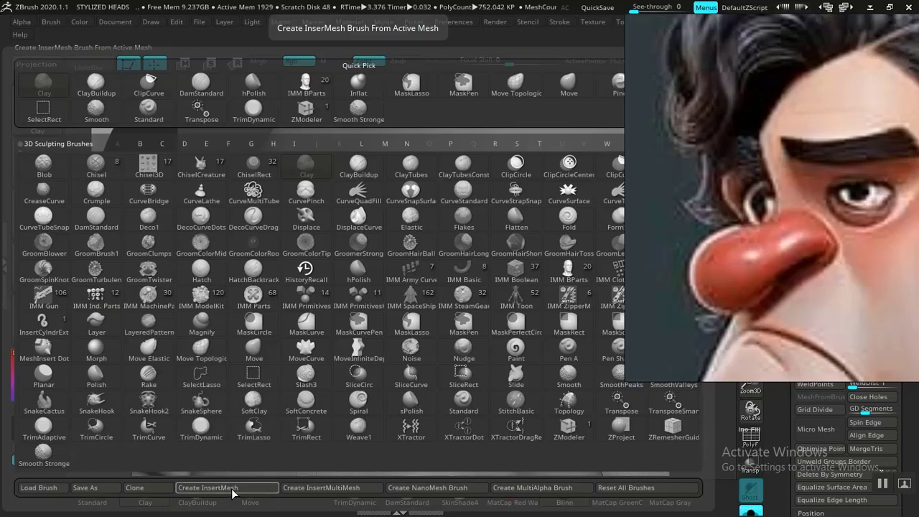
{"action": "key", "text": "i"}
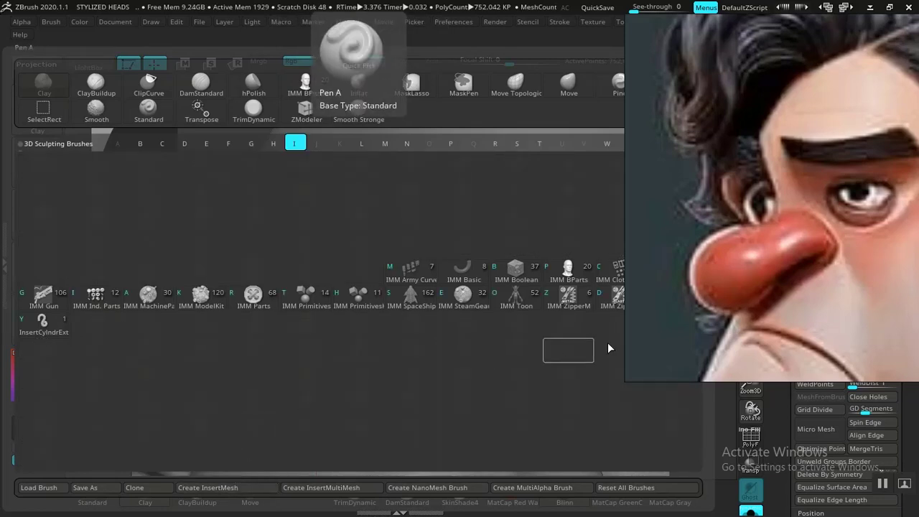
{"action": "left_click_drag", "start_coordinate": [717, 321], "coordinate": [805, 308]}
{"action": "left_click", "coordinate": [672, 294]}
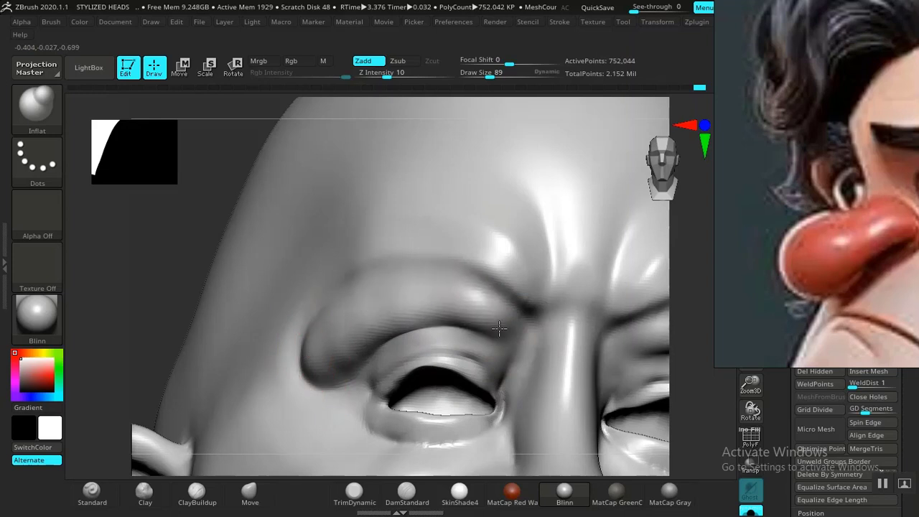
Step: Deepen the crease along the underside of the inflated fold with DamStandard at Z Intensity 18
{"action": "left_click", "coordinate": [407, 491]}
{"action": "mouse_move", "coordinate": [506, 372]}
{"action": "left_mouse_down"}
{"action": "mouse_move", "coordinate": [501, 343]}
{"action": "mouse_move", "coordinate": [484, 333]}
{"action": "left_mouse_up"}
{"action": "left_click_drag", "start_coordinate": [382, 348], "coordinate": [372, 364]}
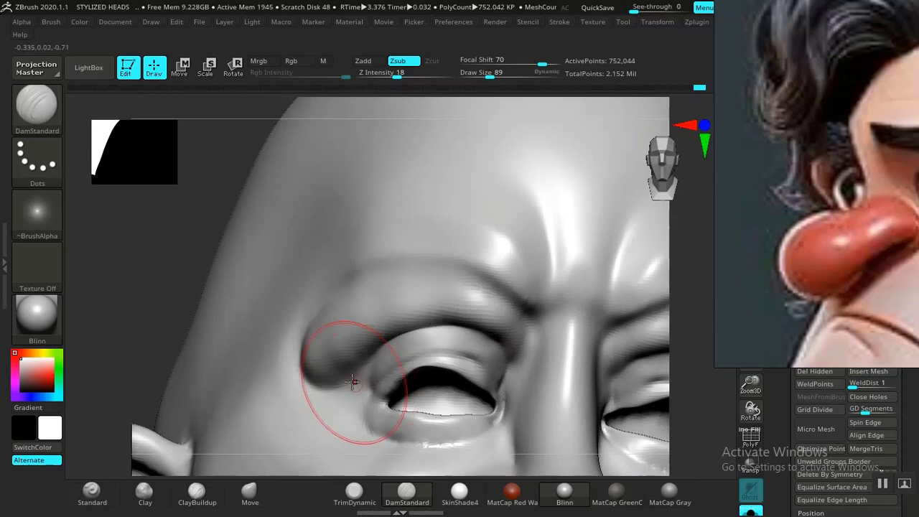
Step: Smooth the outer end of the brow fold and the transition toward the upper eyelid at Z Intensity 7
{"action": "left_click_drag", "start_coordinate": [139, 337], "coordinate": [316, 72], "text": "alt"}
{"action": "left_click_drag", "start_coordinate": [639, 230], "coordinate": [601, 236], "text": "shift"}
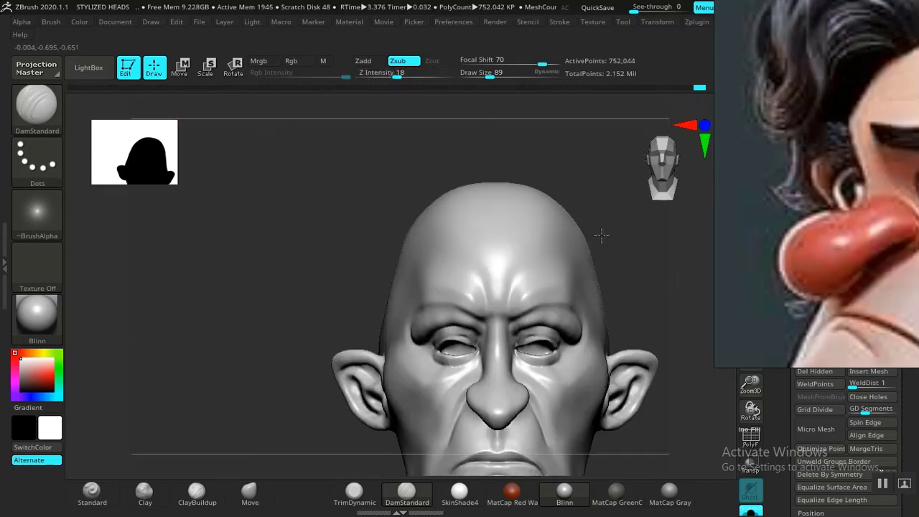
{"action": "mouse_move", "coordinate": [226, 301]}
{"action": "left_mouse_down", "text": "alt"}
{"action": "mouse_move", "coordinate": [328, 417]}
{"action": "mouse_move", "coordinate": [178, 310]}
{"action": "mouse_move", "coordinate": [252, 289]}
{"action": "mouse_move", "coordinate": [537, 294]}
{"action": "mouse_move", "coordinate": [601, 251]}
{"action": "mouse_move", "coordinate": [480, 309]}
{"action": "mouse_move", "coordinate": [488, 332]}
{"action": "left_mouse_up", "text": "alt"}
{"action": "left_click_drag", "start_coordinate": [332, 331], "coordinate": [314, 328], "text": "shift"}
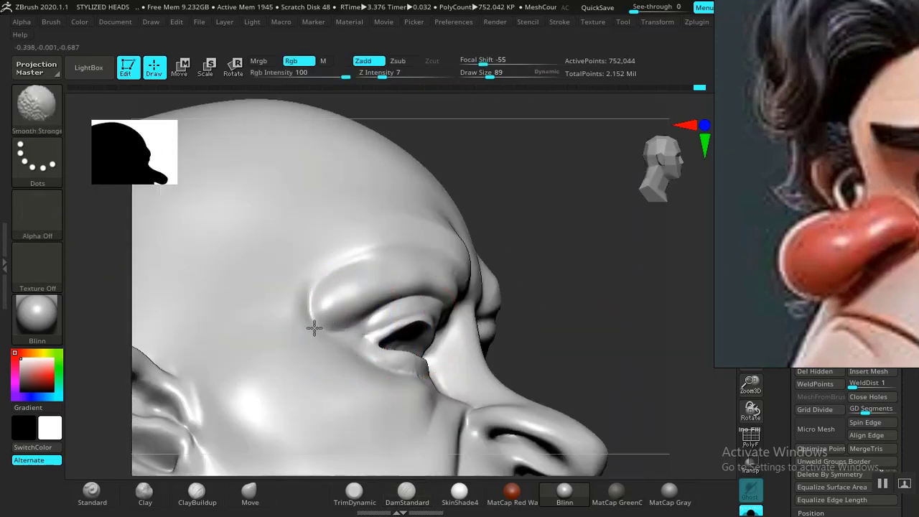
{"action": "left_click_drag", "start_coordinate": [665, 277], "coordinate": [528, 289]}
{"action": "left_click_drag", "start_coordinate": [428, 311], "coordinate": [428, 302], "text": "shift"}
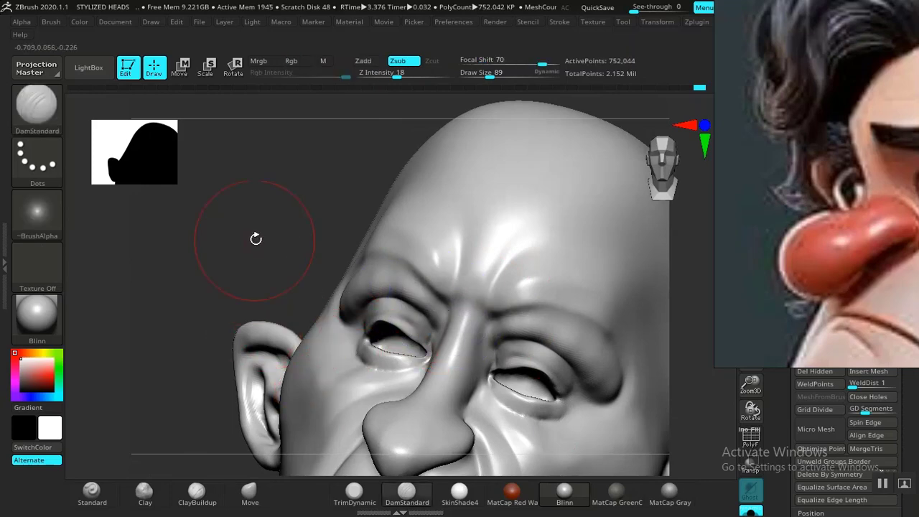
Step: Carve a crease along the upper eyelid toward its inner corner with DamStandard at draw size 89
{"action": "left_click_drag", "start_coordinate": [252, 214], "coordinate": [238, 345]}
{"action": "left_click_drag", "start_coordinate": [185, 292], "coordinate": [239, 292]}
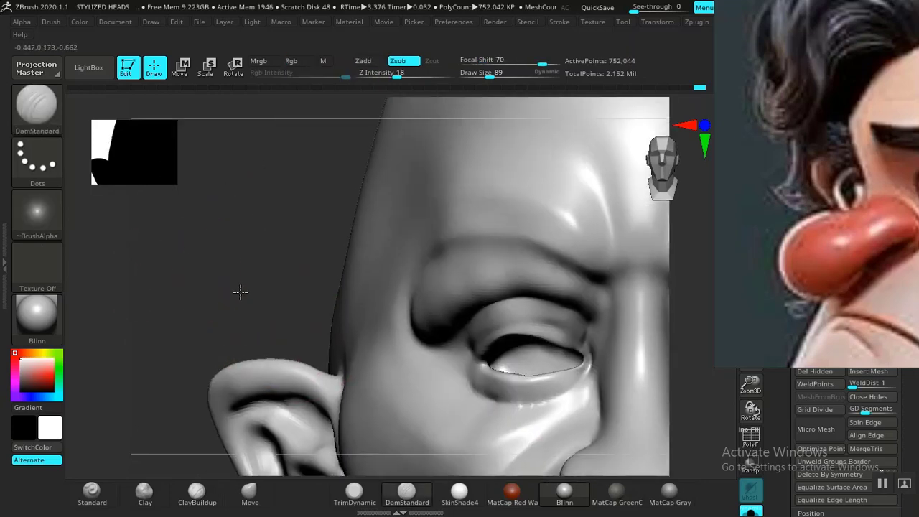
{"action": "left_click_drag", "start_coordinate": [311, 382], "coordinate": [324, 424], "text": "alt"}
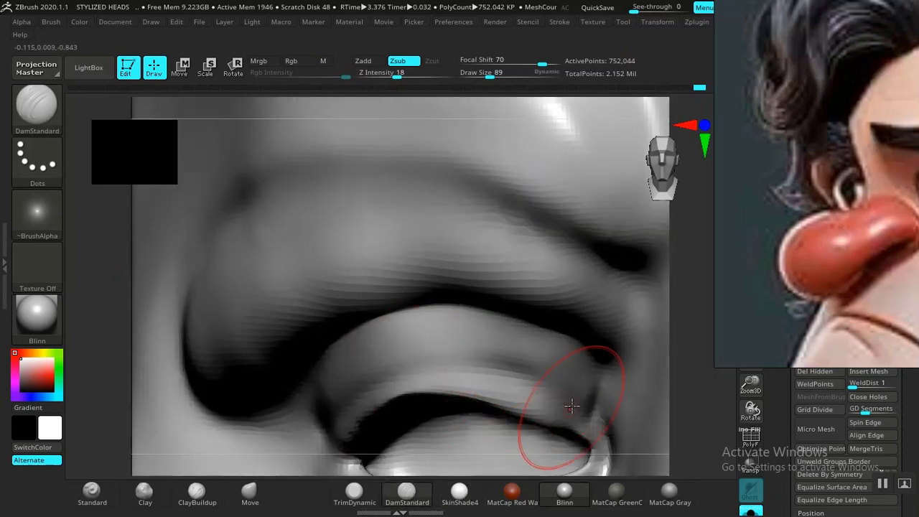
{"action": "mouse_move", "coordinate": [546, 381]}
{"action": "left_mouse_down"}
{"action": "mouse_move", "coordinate": [409, 373]}
{"action": "mouse_move", "coordinate": [359, 394]}
{"action": "mouse_move", "coordinate": [492, 369]}
{"action": "mouse_move", "coordinate": [567, 406]}
{"action": "mouse_move", "coordinate": [522, 376]}
{"action": "mouse_move", "coordinate": [421, 371]}
{"action": "mouse_move", "coordinate": [344, 400]}
{"action": "mouse_move", "coordinate": [527, 371]}
{"action": "mouse_move", "coordinate": [599, 427]}
{"action": "left_mouse_up"}
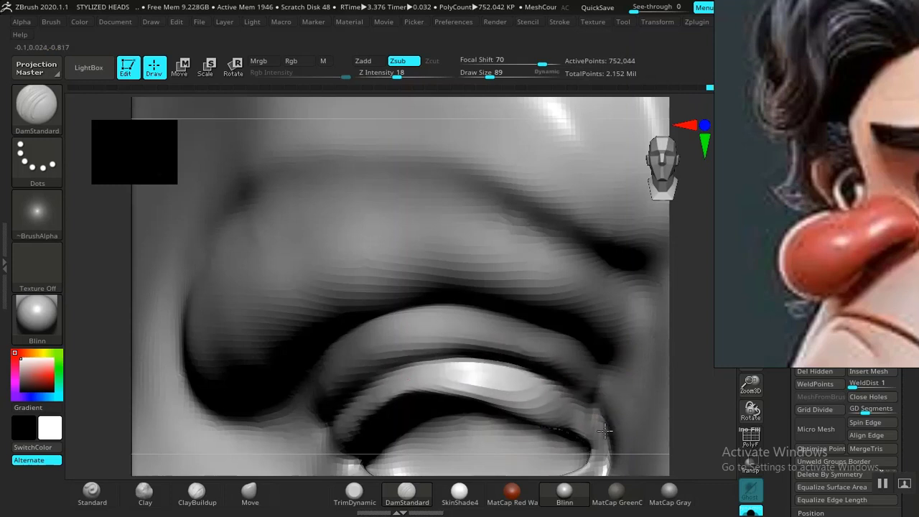
Step: Try to raise the inner end of the upper eyelid fold with Standard at Z Intensity 21 and draw size 77, and undo the stroke
{"action": "left_click", "coordinate": [147, 493]}
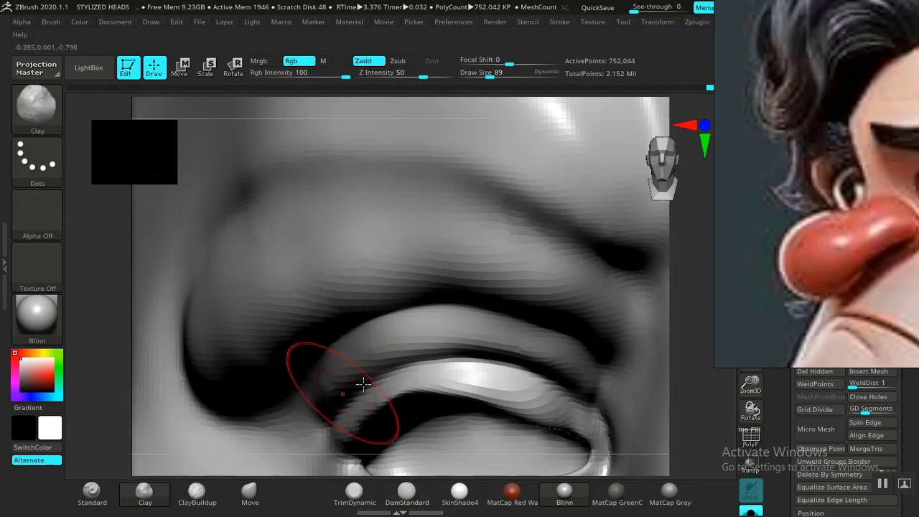
{"action": "left_click", "coordinate": [92, 492]}
{"action": "key", "text": "bracketleft"}
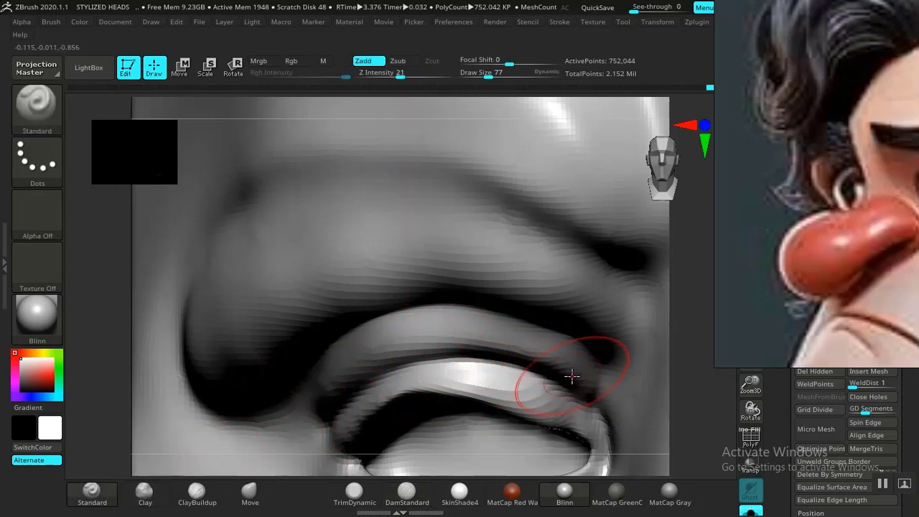
{"action": "mouse_move", "coordinate": [573, 380]}
{"action": "left_mouse_down"}
{"action": "mouse_move", "coordinate": [579, 390]}
{"action": "mouse_move", "coordinate": [565, 371]}
{"action": "left_mouse_up"}
{"action": "key", "text": "ctrl+z"}
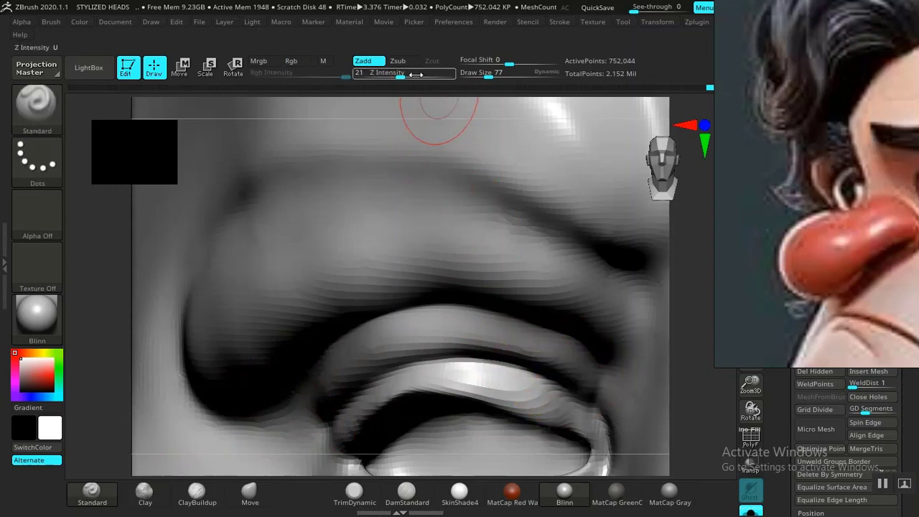
Step: Build up the upper eyelid fold from its inner to its outer end with Standard at Z Intensity 7
{"action": "left_click_drag", "start_coordinate": [390, 75], "coordinate": [384, 75]}
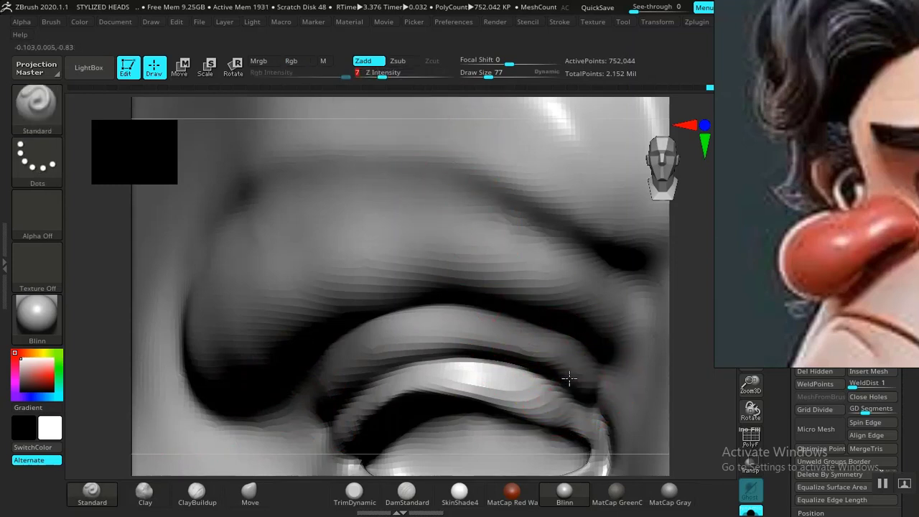
{"action": "left_click_drag", "start_coordinate": [522, 364], "coordinate": [395, 361]}
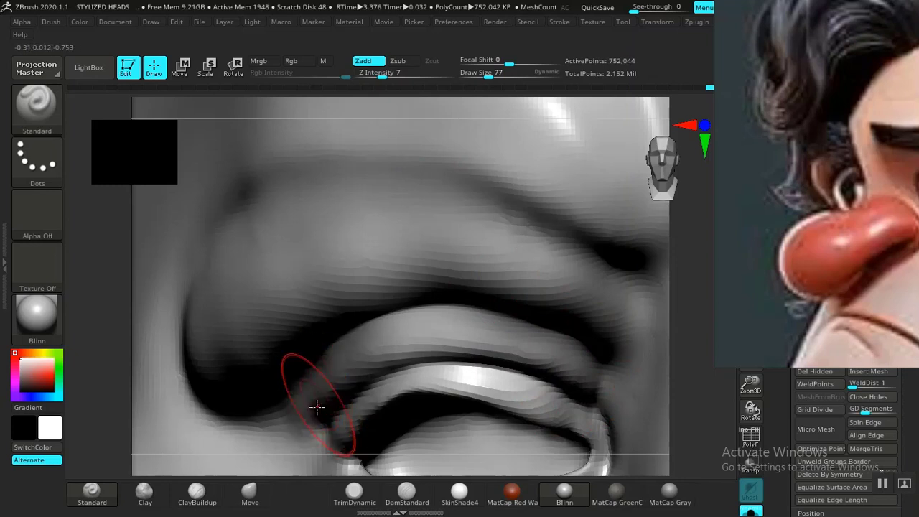
{"action": "mouse_move", "coordinate": [427, 352]}
{"action": "left_mouse_down"}
{"action": "mouse_move", "coordinate": [558, 375]}
{"action": "mouse_move", "coordinate": [609, 409]}
{"action": "left_mouse_up"}
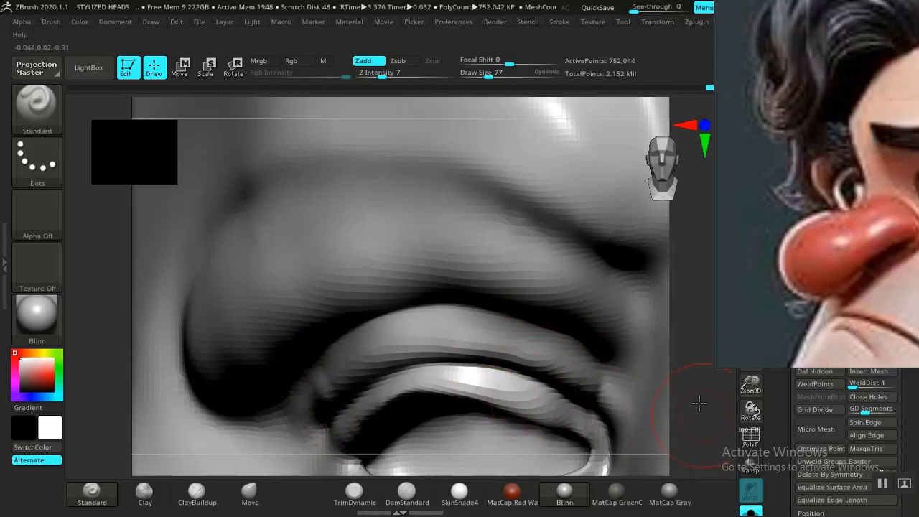
Step: Deepen the crease between the brow fold and the upper eyelid out to both eye corners with DamStandard at Z Intensity 18
{"action": "mouse_move", "coordinate": [699, 404]}
{"action": "left_mouse_down"}
{"action": "mouse_move", "coordinate": [703, 384]}
{"action": "mouse_move", "coordinate": [657, 402]}
{"action": "left_mouse_up"}
{"action": "left_click", "coordinate": [410, 498]}
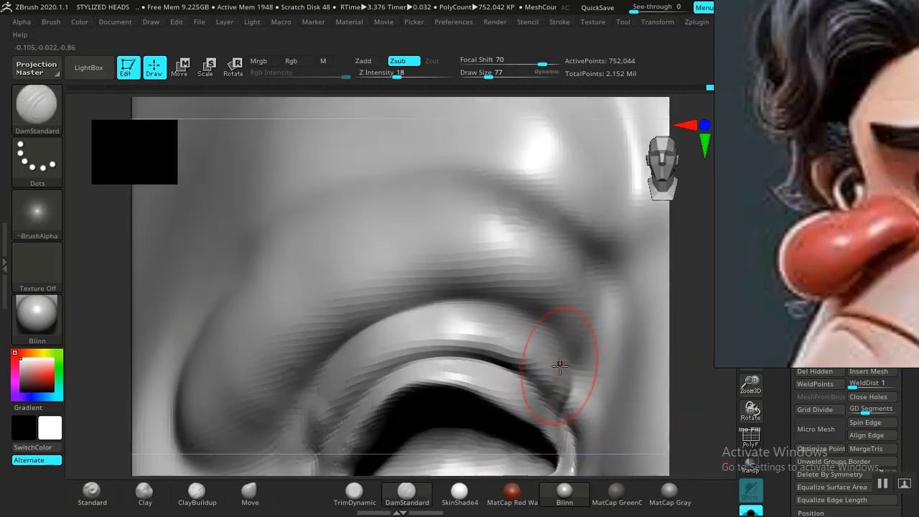
{"action": "mouse_move", "coordinate": [533, 328]}
{"action": "left_mouse_down"}
{"action": "mouse_move", "coordinate": [481, 313]}
{"action": "mouse_move", "coordinate": [412, 319]}
{"action": "left_mouse_up"}
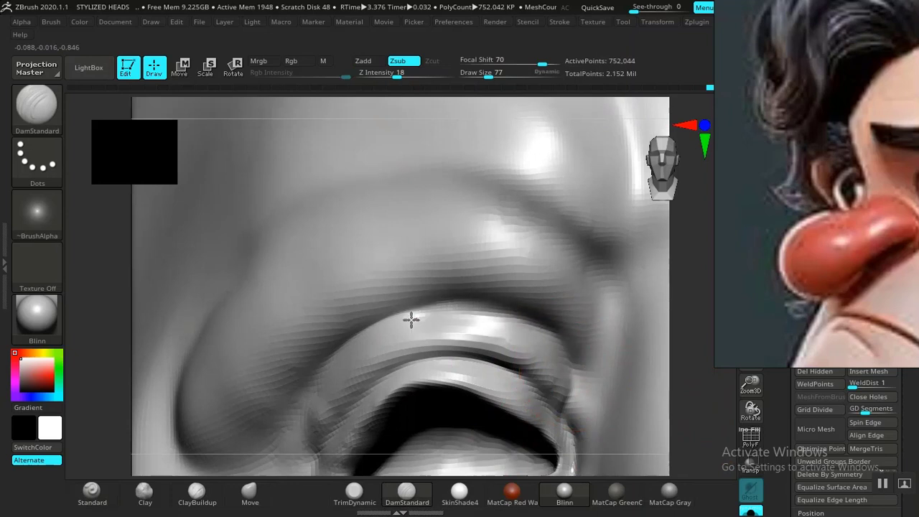
{"action": "left_click_drag", "start_coordinate": [318, 376], "coordinate": [291, 443]}
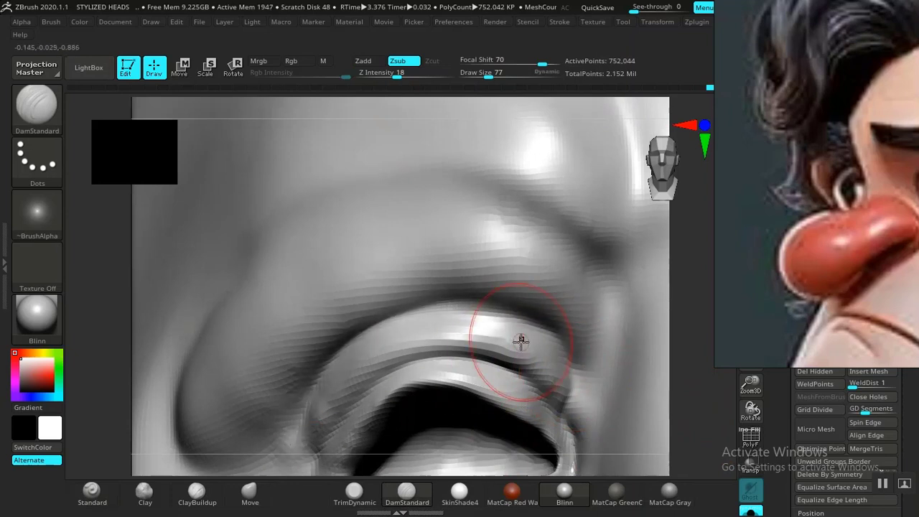
{"action": "left_click_drag", "start_coordinate": [547, 336], "coordinate": [580, 392]}
{"action": "mouse_move", "coordinate": [505, 309]}
{"action": "left_mouse_down"}
{"action": "mouse_move", "coordinate": [382, 332]}
{"action": "mouse_move", "coordinate": [301, 401]}
{"action": "left_mouse_up"}
Step: Check the whole head beside the reference and smooth the outer end of the brow fold at Z Intensity 7
{"action": "key", "text": "f"}
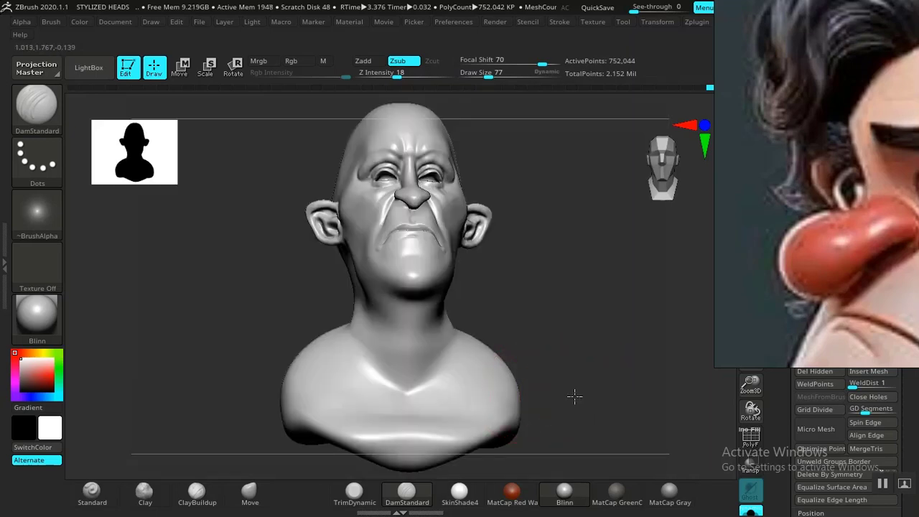
{"action": "mouse_move", "coordinate": [574, 395]}
{"action": "left_mouse_down"}
{"action": "mouse_move", "coordinate": [574, 298]}
{"action": "mouse_move", "coordinate": [704, 285]}
{"action": "left_mouse_up"}
{"action": "middle_click_drag", "start_coordinate": [843, 252], "coordinate": [800, 257]}
{"action": "mouse_move", "coordinate": [873, 264]}
{"action": "right_mouse_down"}
{"action": "mouse_move", "coordinate": [903, 242]}
{"action": "mouse_move", "coordinate": [782, 265]}
{"action": "mouse_move", "coordinate": [862, 254]}
{"action": "right_mouse_up"}
{"action": "left_click_drag", "start_coordinate": [538, 305], "coordinate": [556, 306]}
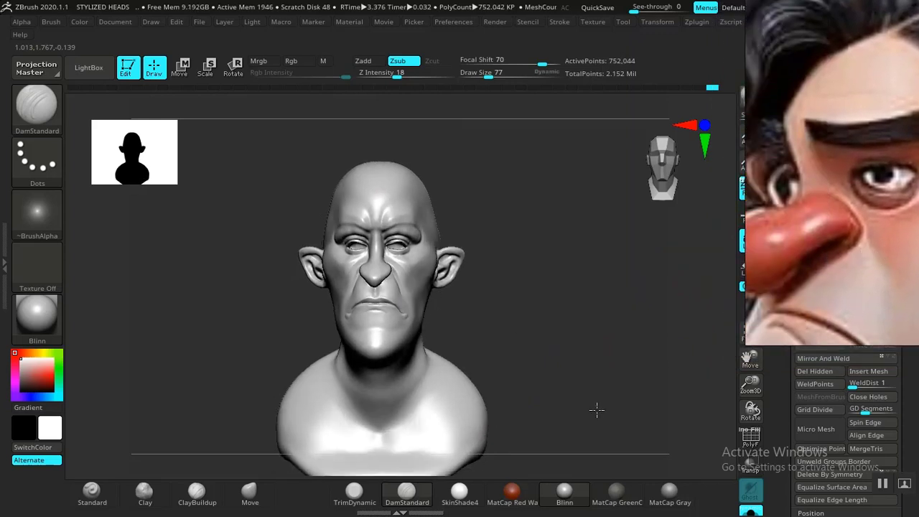
{"action": "left_click_drag", "start_coordinate": [597, 410], "coordinate": [604, 336], "text": "alt"}
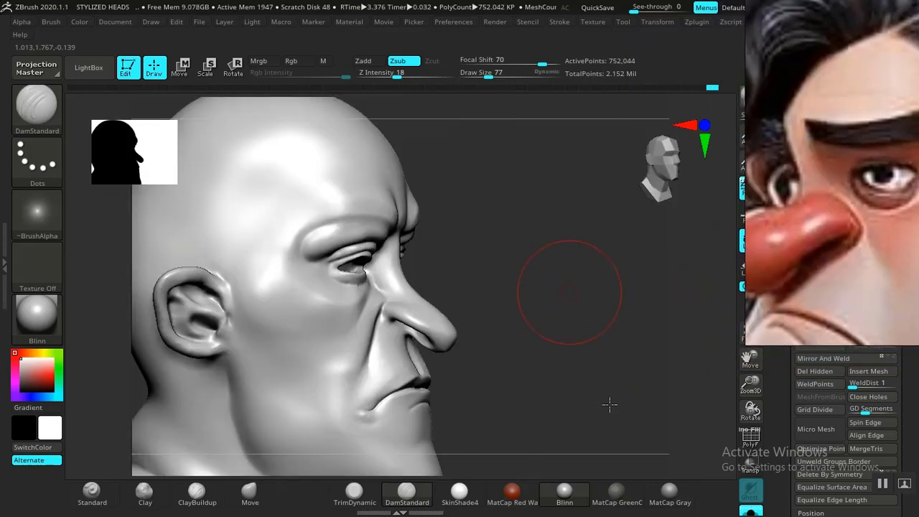
{"action": "mouse_move", "coordinate": [554, 287]}
{"action": "left_mouse_down", "text": "alt"}
{"action": "mouse_move", "coordinate": [568, 297]}
{"action": "mouse_move", "coordinate": [311, 352]}
{"action": "left_mouse_up", "text": "alt"}
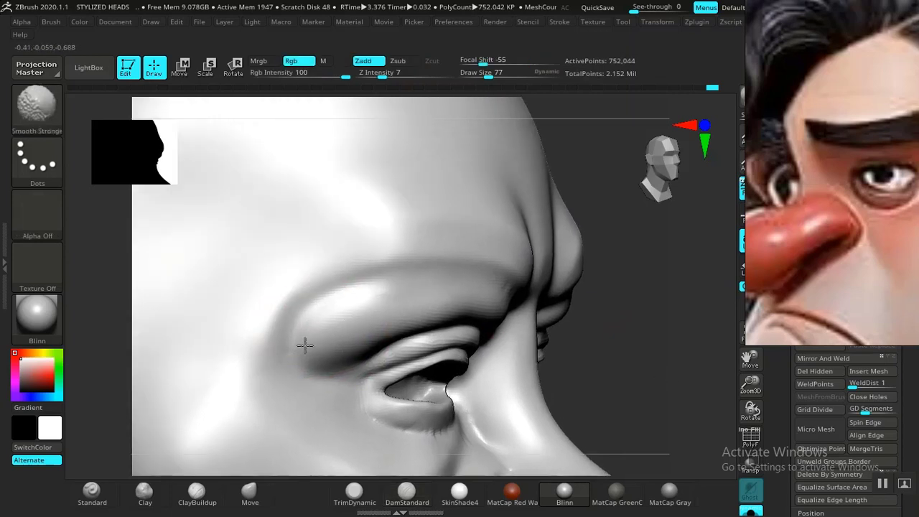
Step: Reshape the outer end of the brow fold toward the temple with the Move brush at draw size 77
{"action": "mouse_move", "coordinate": [701, 352]}
{"action": "left_mouse_down", "text": "alt"}
{"action": "mouse_move", "coordinate": [543, 333]}
{"action": "mouse_move", "coordinate": [564, 388]}
{"action": "mouse_move", "coordinate": [559, 354]}
{"action": "mouse_move", "coordinate": [524, 373]}
{"action": "mouse_move", "coordinate": [714, 302]}
{"action": "left_mouse_up", "text": "alt"}
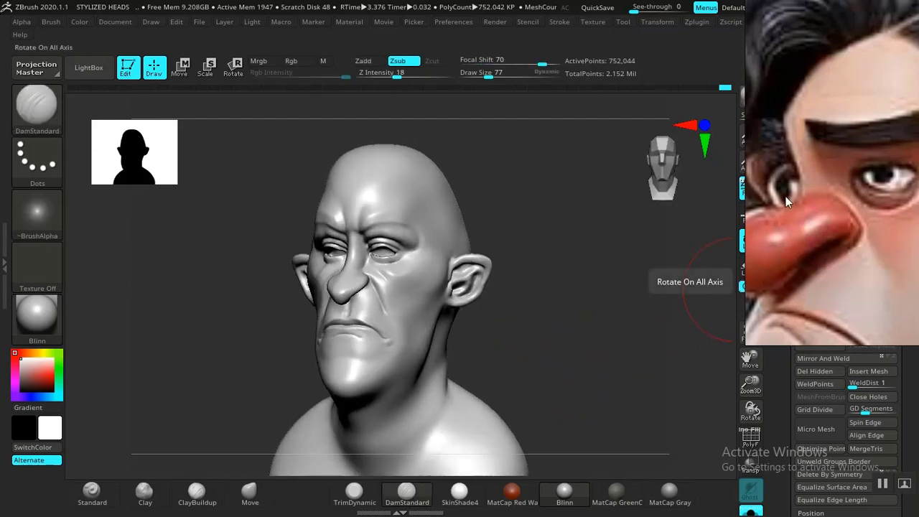
{"action": "right_click_drag", "start_coordinate": [842, 216], "coordinate": [766, 218]}
{"action": "mouse_move", "coordinate": [527, 337]}
{"action": "left_mouse_down"}
{"action": "mouse_move", "coordinate": [548, 304]}
{"action": "mouse_move", "coordinate": [632, 397]}
{"action": "left_mouse_up"}
{"action": "left_click_drag", "start_coordinate": [523, 447], "coordinate": [517, 449], "text": "alt"}
{"action": "left_click_drag", "start_coordinate": [605, 441], "coordinate": [537, 441]}
{"action": "left_click", "coordinate": [250, 494]}
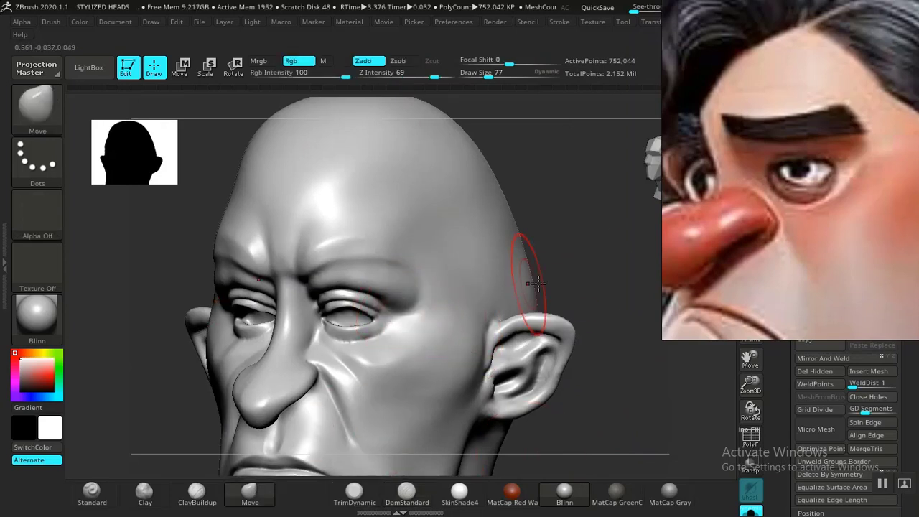
{"action": "left_click_drag", "start_coordinate": [590, 268], "coordinate": [548, 277]}
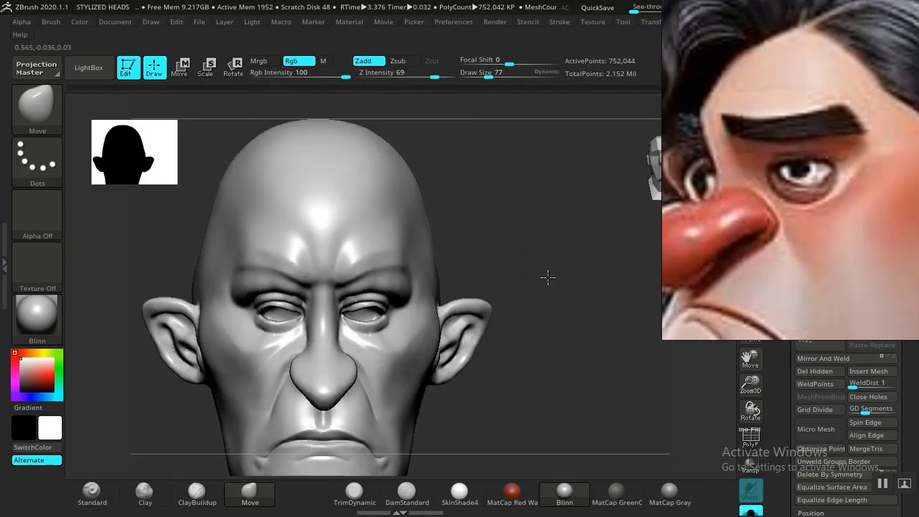
{"action": "mouse_move", "coordinate": [576, 320]}
{"action": "left_mouse_down"}
{"action": "mouse_move", "coordinate": [580, 287]}
{"action": "mouse_move", "coordinate": [568, 251]}
{"action": "mouse_move", "coordinate": [410, 295]}
{"action": "left_mouse_up"}
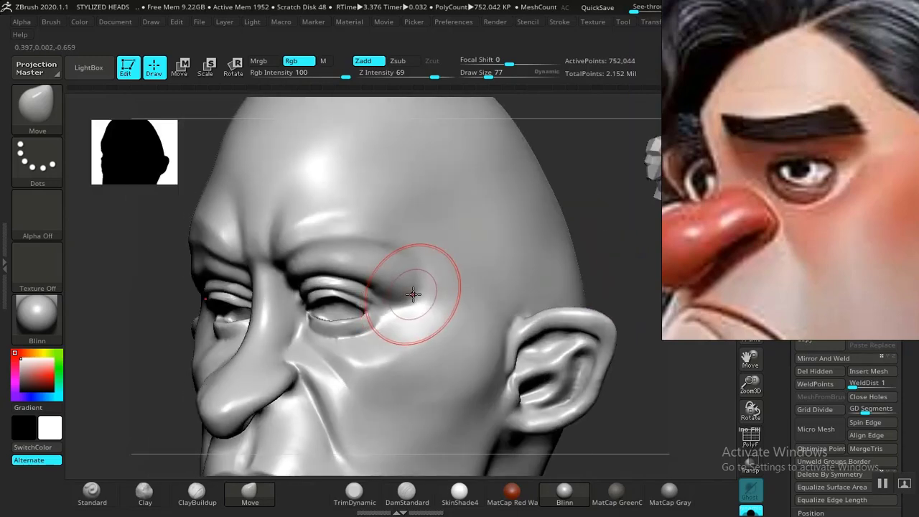
{"action": "left_click_drag", "start_coordinate": [605, 237], "coordinate": [535, 248]}
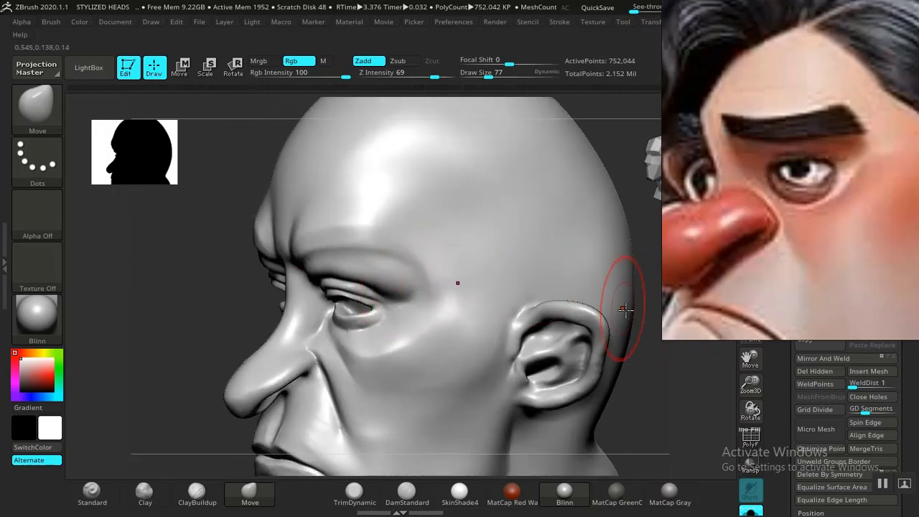
{"action": "mouse_move", "coordinate": [635, 316]}
{"action": "left_mouse_down"}
{"action": "mouse_move", "coordinate": [637, 374]}
{"action": "mouse_move", "coordinate": [429, 286]}
{"action": "left_mouse_up"}
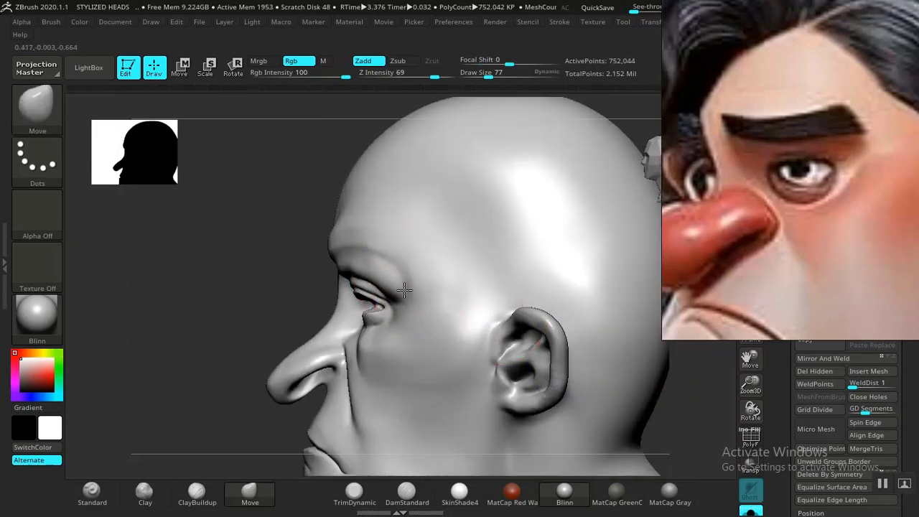
Step: Compare the head's eyes, brows and cheeks from the front with the same areas in the reference image
{"action": "left_click_drag", "start_coordinate": [289, 321], "coordinate": [474, 322]}
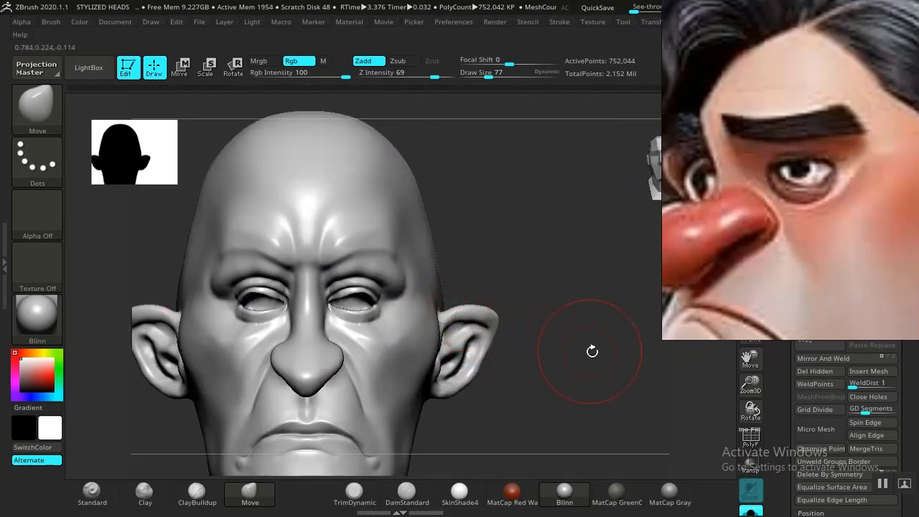
{"action": "left_click_drag", "start_coordinate": [553, 320], "coordinate": [585, 408]}
{"action": "middle_click_drag", "start_coordinate": [822, 228], "coordinate": [781, 225]}
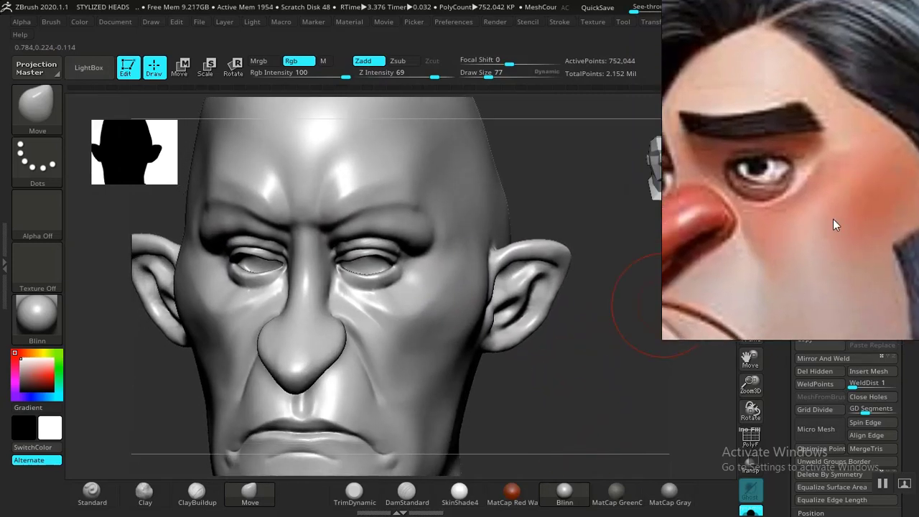
{"action": "scroll", "coordinate": [785, 247], "scroll_direction": "down", "scroll_amount": 5}
{"action": "scroll", "coordinate": [792, 250], "scroll_direction": "up", "scroll_amount": 6}
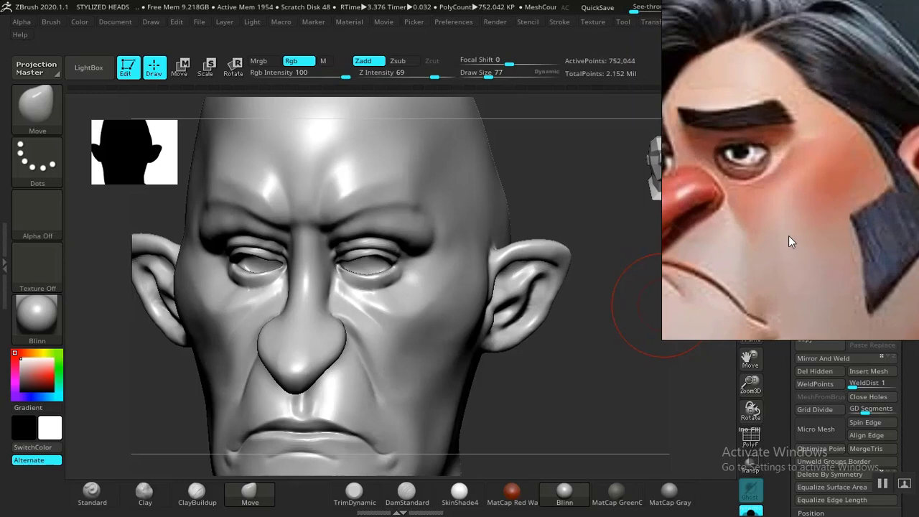
{"action": "middle_click_drag", "start_coordinate": [784, 230], "coordinate": [813, 212]}
{"action": "scroll", "coordinate": [794, 239], "scroll_direction": "up", "scroll_amount": 4}
{"action": "scroll", "coordinate": [794, 238], "scroll_direction": "down", "scroll_amount": 4}
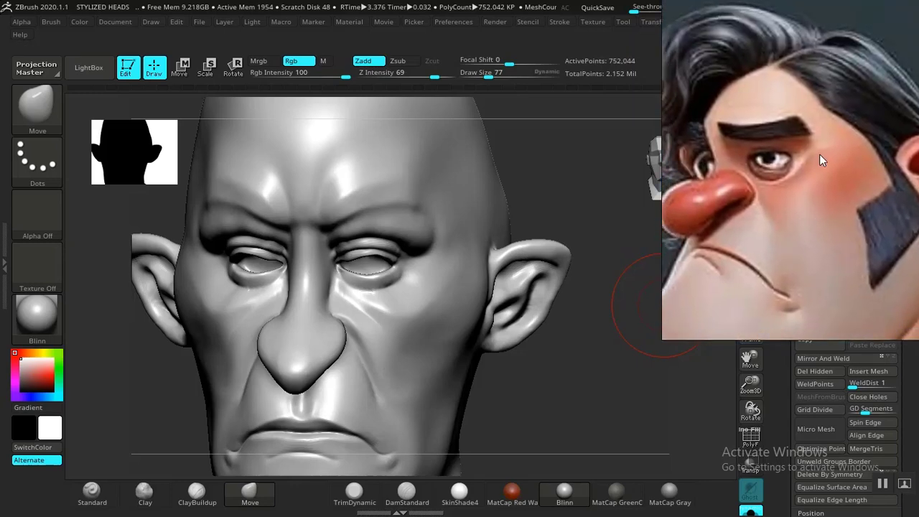
Step: Carve creases from the brow fold's outer end toward the temple and around the outer eye bag with DamStandard at Z Intensity 18
{"action": "mouse_move", "coordinate": [507, 394]}
{"action": "left_mouse_down"}
{"action": "mouse_move", "coordinate": [541, 386]}
{"action": "mouse_move", "coordinate": [577, 392]}
{"action": "mouse_move", "coordinate": [609, 459]}
{"action": "left_mouse_up"}
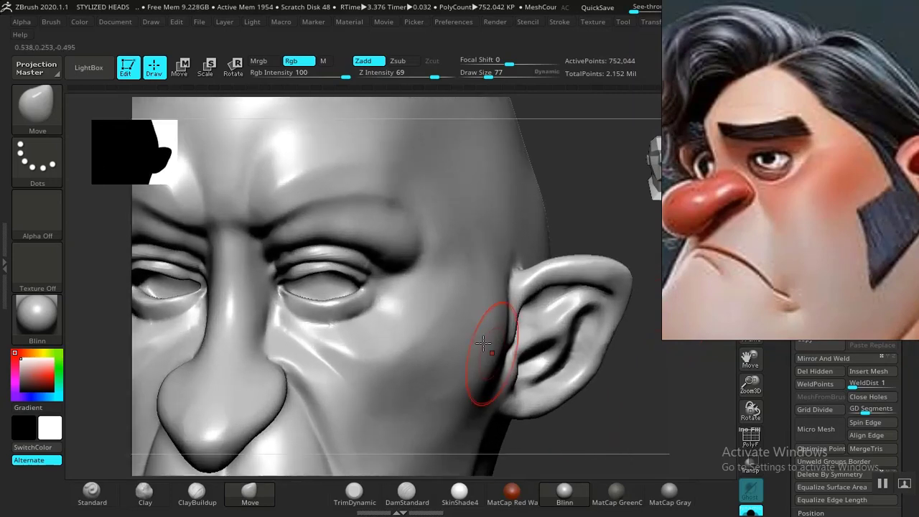
{"action": "left_click", "coordinate": [399, 496]}
{"action": "left_click_drag", "start_coordinate": [560, 453], "coordinate": [488, 443]}
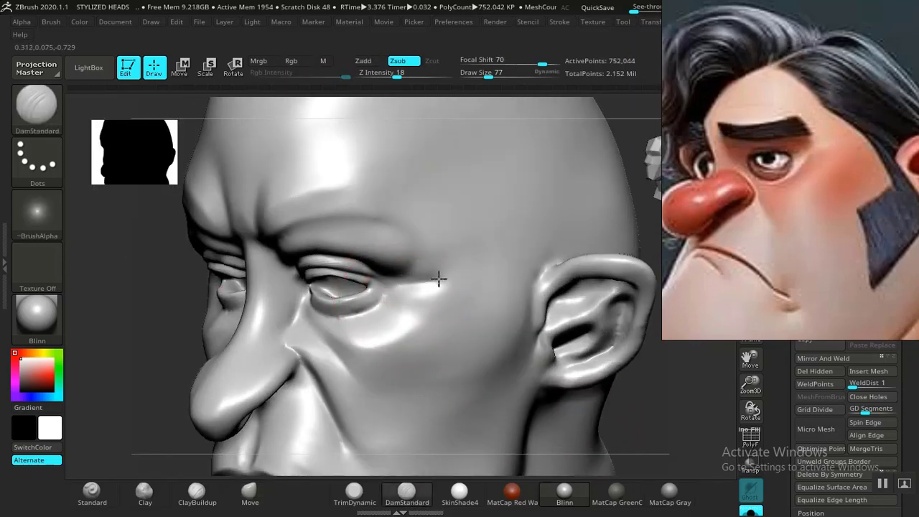
{"action": "mouse_move", "coordinate": [663, 417]}
{"action": "left_mouse_down"}
{"action": "mouse_move", "coordinate": [636, 392]}
{"action": "mouse_move", "coordinate": [664, 417]}
{"action": "mouse_move", "coordinate": [652, 477]}
{"action": "mouse_move", "coordinate": [643, 460]}
{"action": "left_mouse_up"}
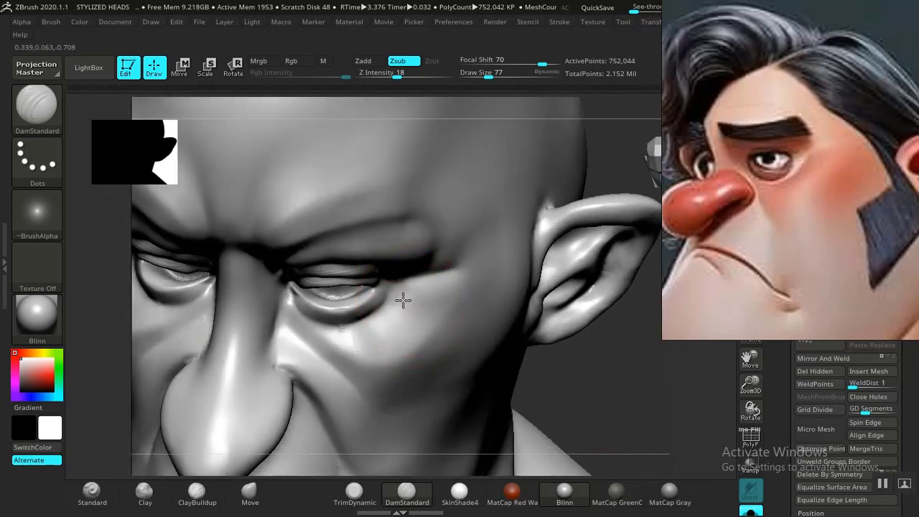
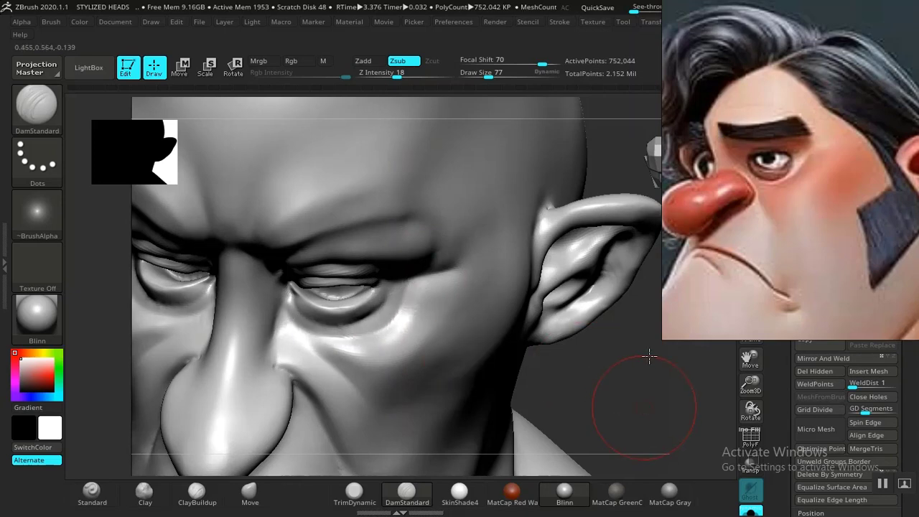
Step: Adjust the folds below the eye bag near the inner eye corner with the Move brush at draw size 49
{"action": "left_click_drag", "start_coordinate": [649, 357], "coordinate": [638, 400]}
{"action": "left_click_drag", "start_coordinate": [575, 320], "coordinate": [570, 222], "text": "alt"}
{"action": "left_click_drag", "start_coordinate": [609, 327], "coordinate": [596, 287], "text": "alt"}
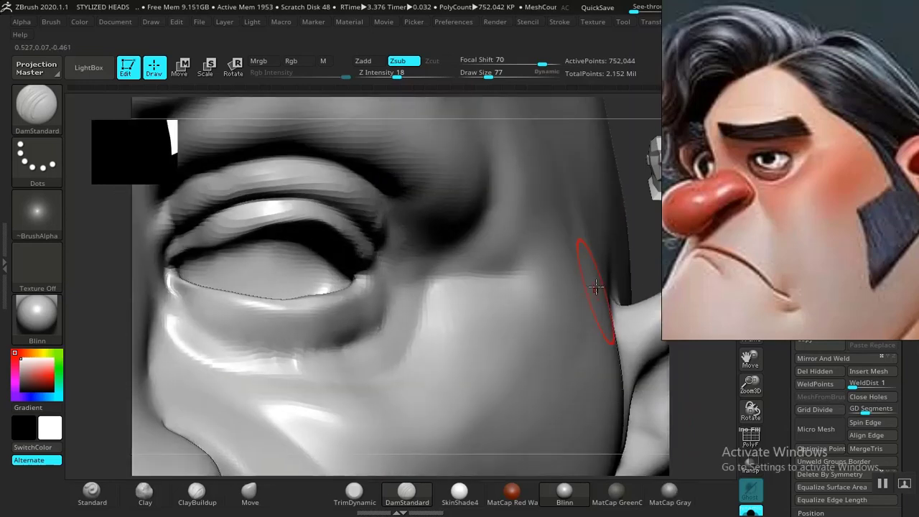
{"action": "left_click_drag", "start_coordinate": [642, 262], "coordinate": [626, 303], "text": "alt"}
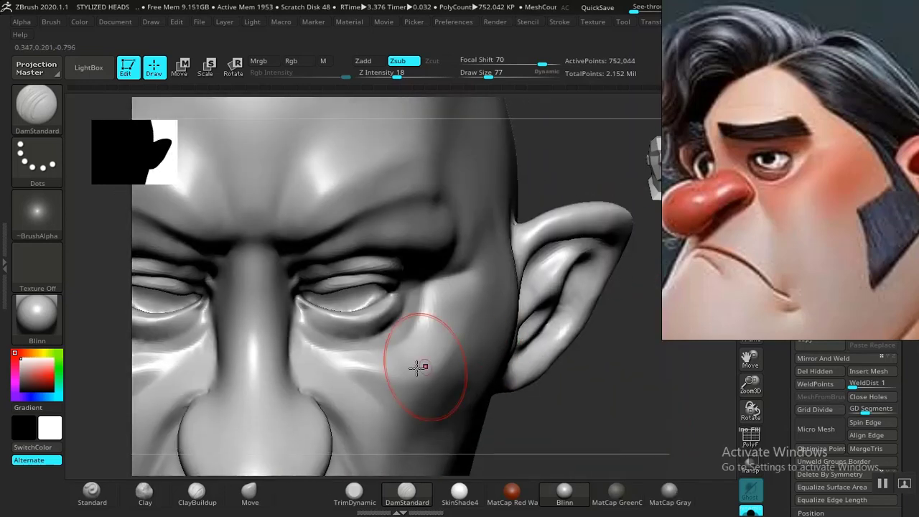
{"action": "left_click", "coordinate": [250, 491]}
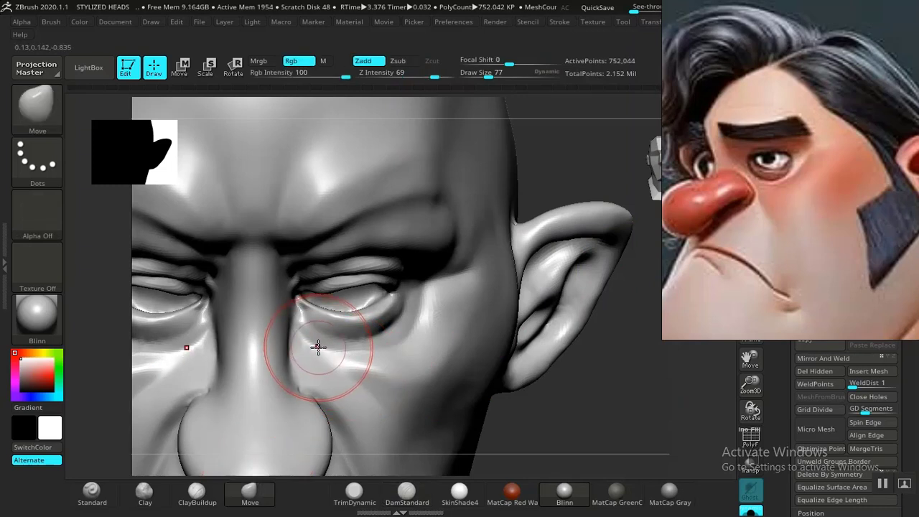
{"action": "key", "text": "bracketleft"}
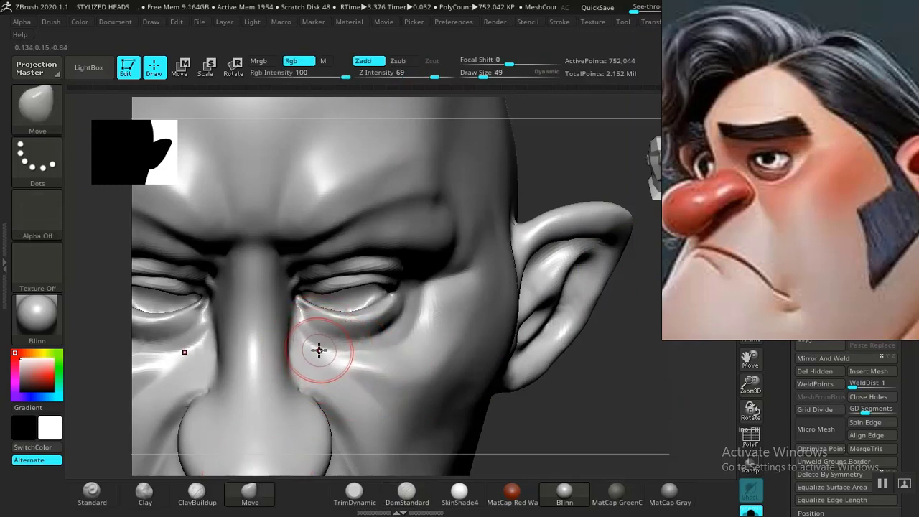
{"action": "left_click_drag", "start_coordinate": [308, 338], "coordinate": [343, 352]}
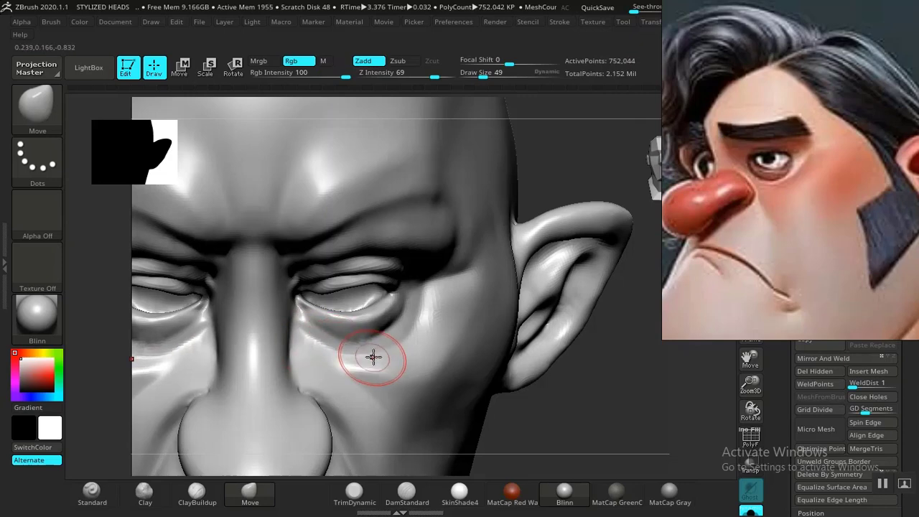
Step: Reshape the cheek beside the outer eye corner with Move at Z Intensity 44, and smooth the surface below the eye bag
{"action": "left_click_drag", "start_coordinate": [601, 412], "coordinate": [466, 383]}
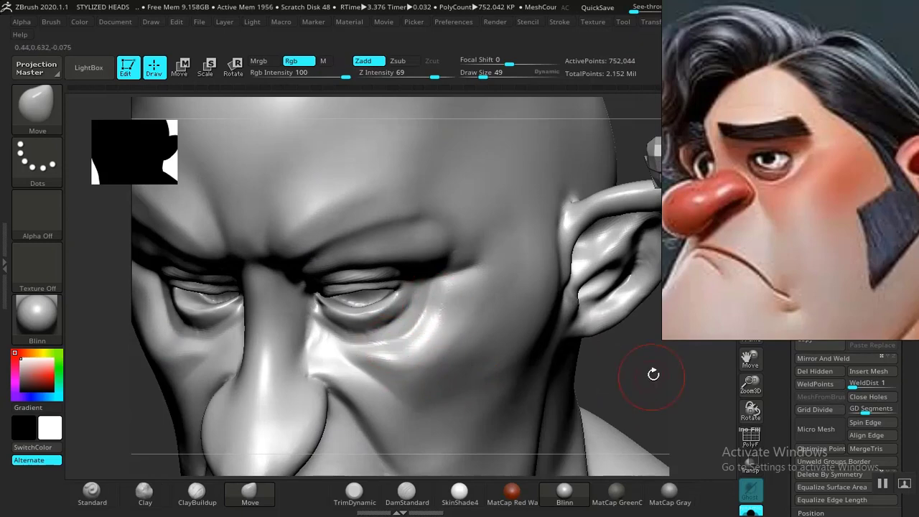
{"action": "mouse_move", "coordinate": [654, 374]}
{"action": "left_mouse_down"}
{"action": "mouse_move", "coordinate": [648, 363]}
{"action": "mouse_move", "coordinate": [667, 402]}
{"action": "mouse_move", "coordinate": [685, 382]}
{"action": "mouse_move", "coordinate": [708, 378]}
{"action": "mouse_move", "coordinate": [430, 369]}
{"action": "left_mouse_up"}
{"action": "key", "text": "shift"}
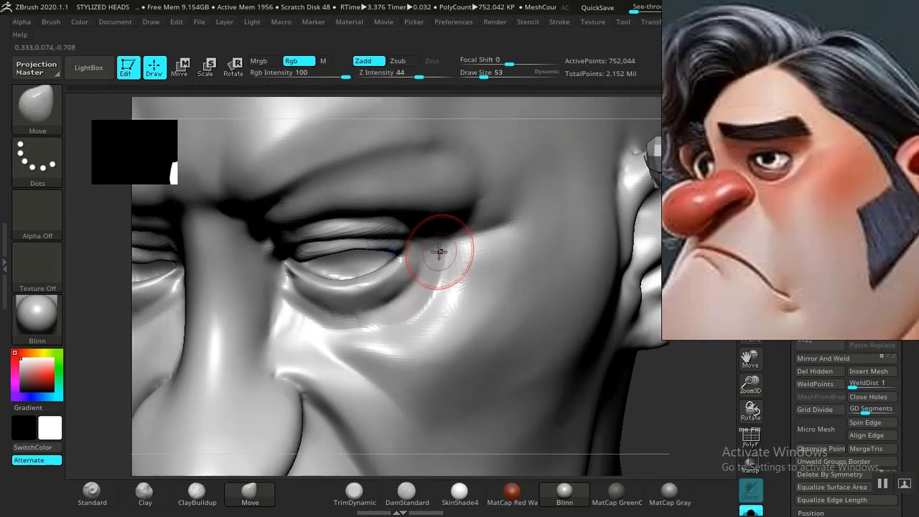
{"action": "key", "text": "bracketright"}
{"action": "key", "text": "bracketright"}
{"action": "left_click_drag", "start_coordinate": [443, 269], "coordinate": [477, 295]}
{"action": "mouse_move", "coordinate": [685, 402]}
{"action": "left_mouse_down", "text": "alt"}
{"action": "mouse_move", "coordinate": [675, 388]}
{"action": "mouse_move", "coordinate": [635, 413]}
{"action": "left_mouse_up", "text": "alt"}
{"action": "key", "text": "shift"}
{"action": "mouse_move", "coordinate": [400, 335]}
{"action": "left_mouse_down", "text": "shift"}
{"action": "mouse_move", "coordinate": [381, 333]}
{"action": "mouse_move", "coordinate": [435, 330]}
{"action": "left_mouse_up", "text": "shift"}
{"action": "key", "text": "bracketleft"}
{"action": "key", "text": "bracketleft"}
{"action": "left_click_drag", "start_coordinate": [645, 331], "coordinate": [595, 349], "text": "shift"}
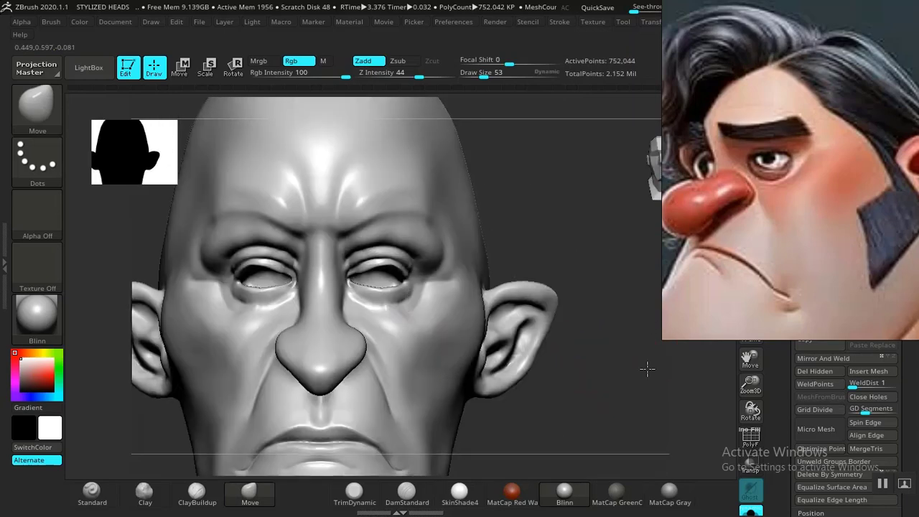
Step: Smooth the area below the eye bag near the inner eye corner, with the Standard brush active
{"action": "mouse_move", "coordinate": [646, 369]}
{"action": "left_mouse_down", "text": "alt"}
{"action": "mouse_move", "coordinate": [692, 435]}
{"action": "mouse_move", "coordinate": [636, 439]}
{"action": "left_mouse_up", "text": "alt"}
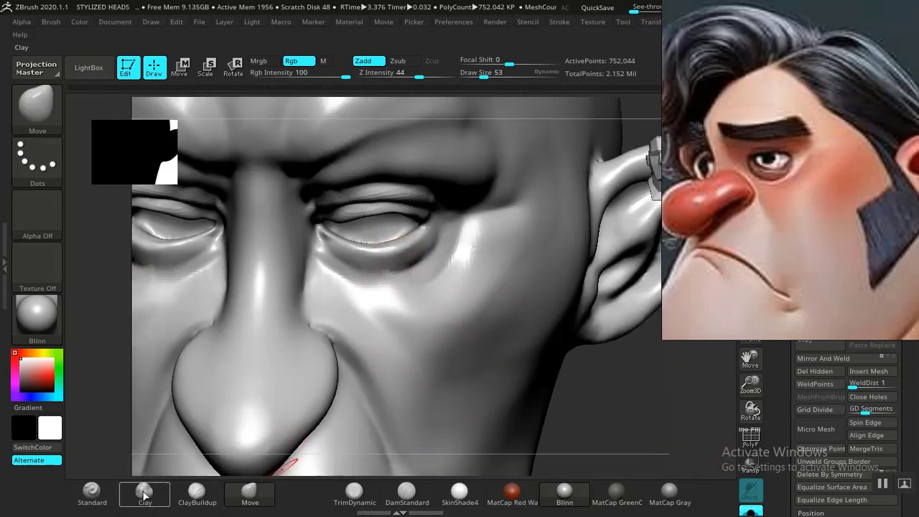
{"action": "left_click", "coordinate": [92, 493]}
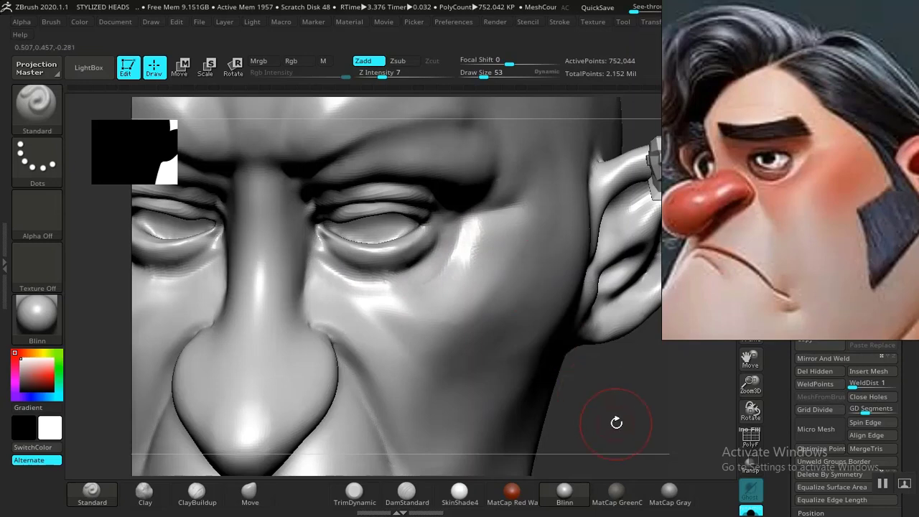
{"action": "mouse_move", "coordinate": [616, 422]}
{"action": "left_mouse_down"}
{"action": "mouse_move", "coordinate": [575, 420]}
{"action": "mouse_move", "coordinate": [608, 414]}
{"action": "mouse_move", "coordinate": [632, 394]}
{"action": "mouse_move", "coordinate": [701, 513]}
{"action": "left_mouse_up"}
{"action": "left_click_drag", "start_coordinate": [723, 430], "coordinate": [702, 481]}
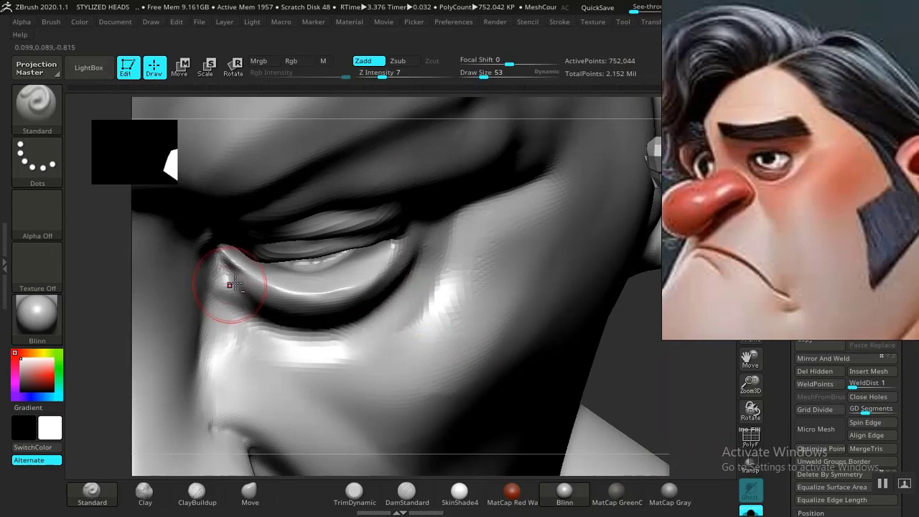
{"action": "key", "text": "shift"}
{"action": "left_click_drag", "start_coordinate": [286, 346], "coordinate": [364, 326], "text": "shift"}
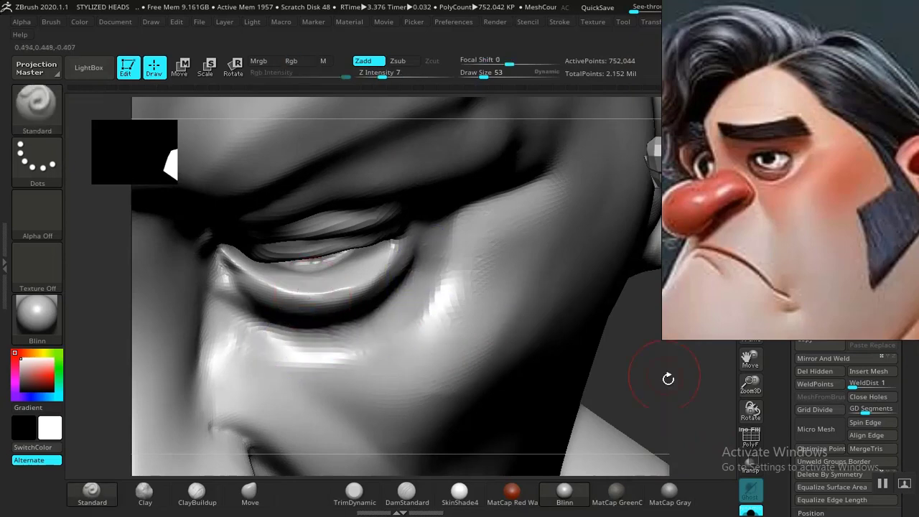
Step: Try to smooth the crease under the eye bag's inner end, and undo that stroke
{"action": "key", "text": "f"}
{"action": "mouse_move", "coordinate": [612, 342]}
{"action": "left_mouse_down", "text": "shift"}
{"action": "mouse_move", "coordinate": [601, 345]}
{"action": "mouse_move", "coordinate": [650, 471]}
{"action": "left_mouse_up", "text": "shift"}
{"action": "mouse_move", "coordinate": [656, 437]}
{"action": "left_mouse_down"}
{"action": "mouse_move", "coordinate": [177, 280]}
{"action": "mouse_move", "coordinate": [275, 309]}
{"action": "mouse_move", "coordinate": [379, 471]}
{"action": "left_mouse_up"}
{"action": "key", "text": "shift+f"}
{"action": "key", "text": "shift+f"}
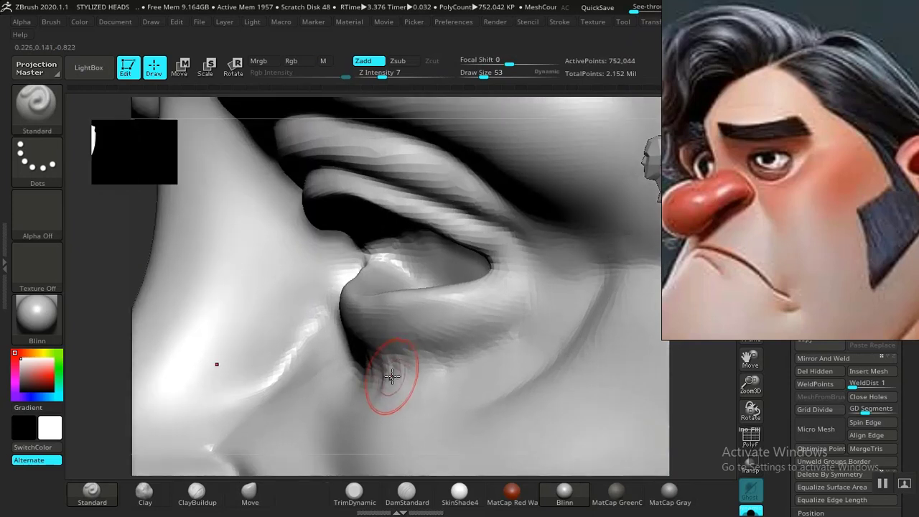
{"action": "mouse_move", "coordinate": [391, 377]}
{"action": "left_mouse_down", "text": "shift"}
{"action": "mouse_move", "coordinate": [408, 386]}
{"action": "mouse_move", "coordinate": [371, 374]}
{"action": "mouse_move", "coordinate": [400, 374]}
{"action": "mouse_move", "coordinate": [364, 371]}
{"action": "mouse_move", "coordinate": [413, 384]}
{"action": "mouse_move", "coordinate": [380, 375]}
{"action": "mouse_move", "coordinate": [365, 390]}
{"action": "mouse_move", "coordinate": [357, 377]}
{"action": "left_mouse_up", "text": "shift"}
{"action": "key", "text": "ctrl+z"}
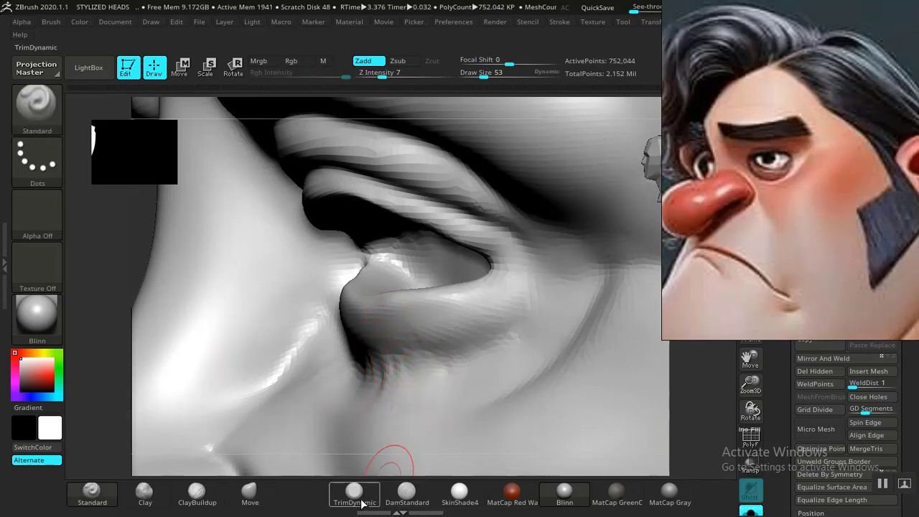
Step: Carve the crease along the underside of the eye bag with DamStandard at Z Intensity 18 and draw size 53
{"action": "left_click", "coordinate": [406, 493]}
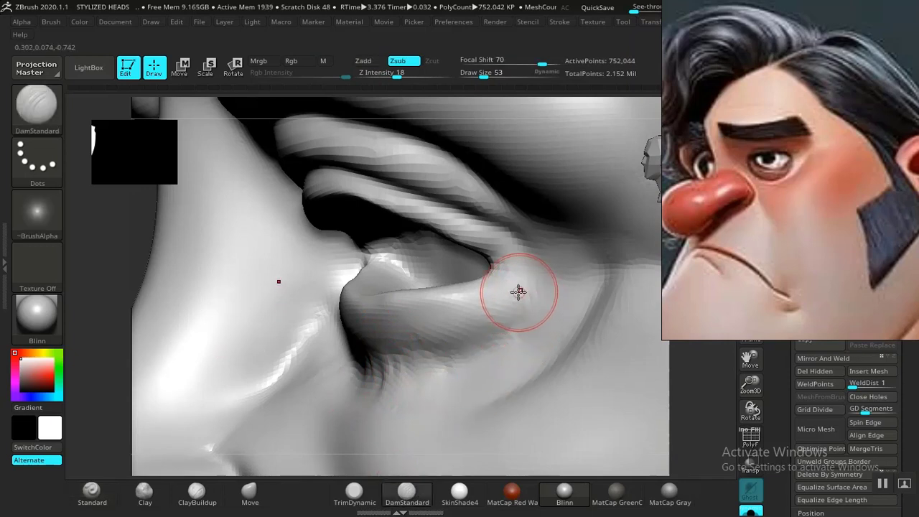
{"action": "left_click_drag", "start_coordinate": [491, 342], "coordinate": [420, 366]}
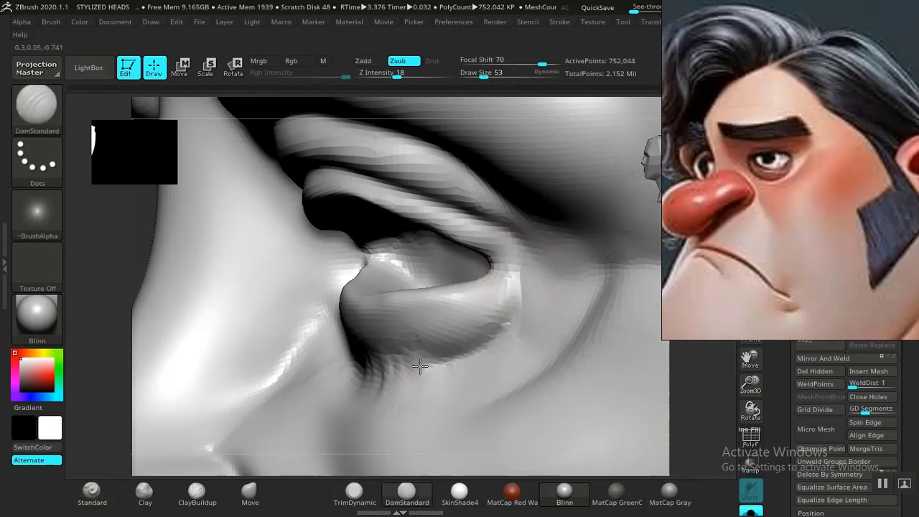
{"action": "mouse_move", "coordinate": [137, 248]}
{"action": "left_mouse_down"}
{"action": "mouse_move", "coordinate": [170, 242]}
{"action": "mouse_move", "coordinate": [461, 381]}
{"action": "mouse_move", "coordinate": [447, 363]}
{"action": "mouse_move", "coordinate": [334, 354]}
{"action": "mouse_move", "coordinate": [259, 277]}
{"action": "left_mouse_up"}
{"action": "key", "text": "f"}
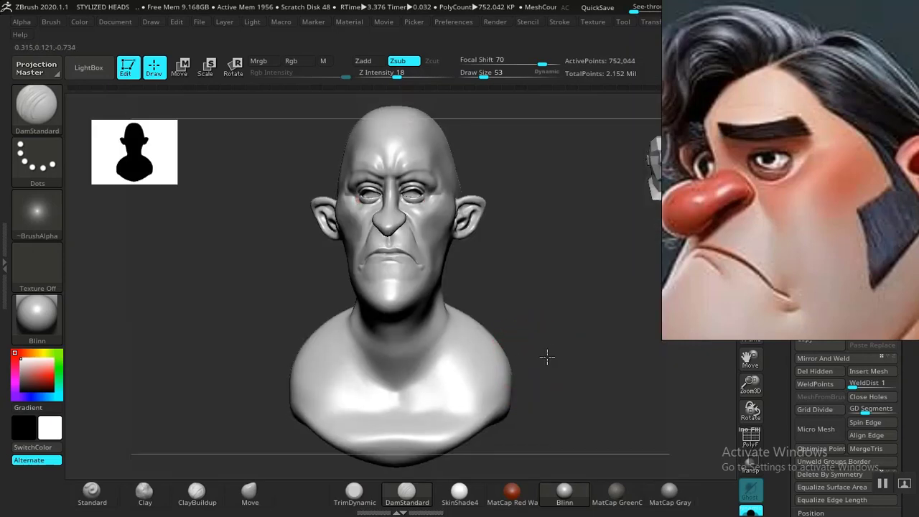
Step: Smooth the surface beside the outer eye corner and below the eye bag, with Smooth Stronger at Z Intensity 13
{"action": "left_click_drag", "start_coordinate": [548, 306], "coordinate": [594, 435], "text": "alt"}
{"action": "left_click_drag", "start_coordinate": [551, 198], "coordinate": [474, 410], "text": "alt"}
{"action": "left_click_drag", "start_coordinate": [582, 261], "coordinate": [624, 407], "text": "alt"}
{"action": "mouse_move", "coordinate": [626, 446]}
{"action": "left_mouse_down", "text": "alt"}
{"action": "mouse_move", "coordinate": [618, 456]}
{"action": "mouse_move", "coordinate": [626, 503]}
{"action": "left_mouse_up", "text": "alt"}
{"action": "left_click_drag", "start_coordinate": [678, 396], "coordinate": [641, 475], "text": "alt"}
{"action": "mouse_move", "coordinate": [462, 210]}
{"action": "left_mouse_down", "text": "shift"}
{"action": "mouse_move", "coordinate": [464, 191]}
{"action": "mouse_move", "coordinate": [453, 229]}
{"action": "left_mouse_up", "text": "shift"}
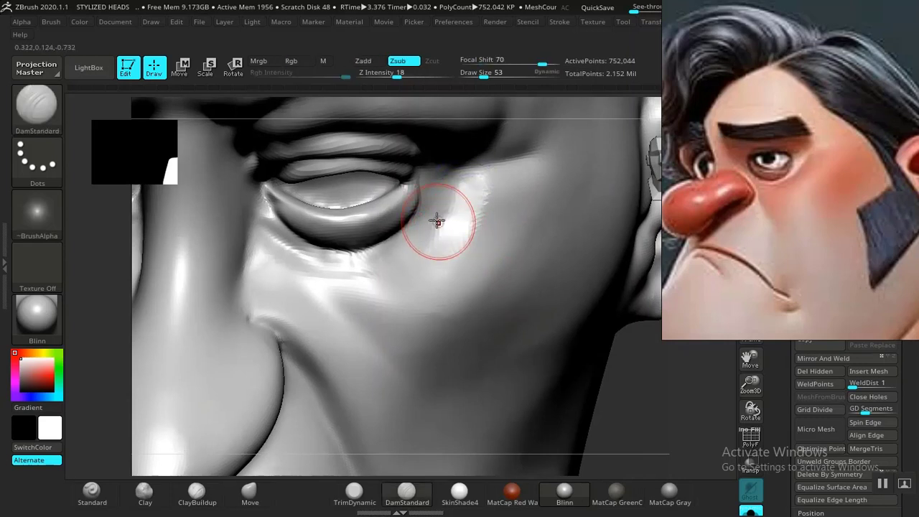
{"action": "key", "text": "shift"}
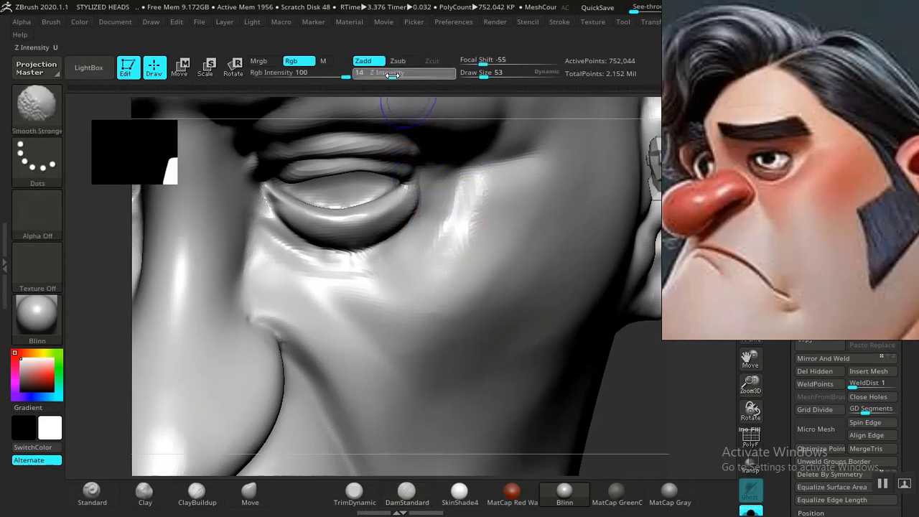
{"action": "left_click_drag", "start_coordinate": [462, 211], "coordinate": [447, 227], "text": "shift"}
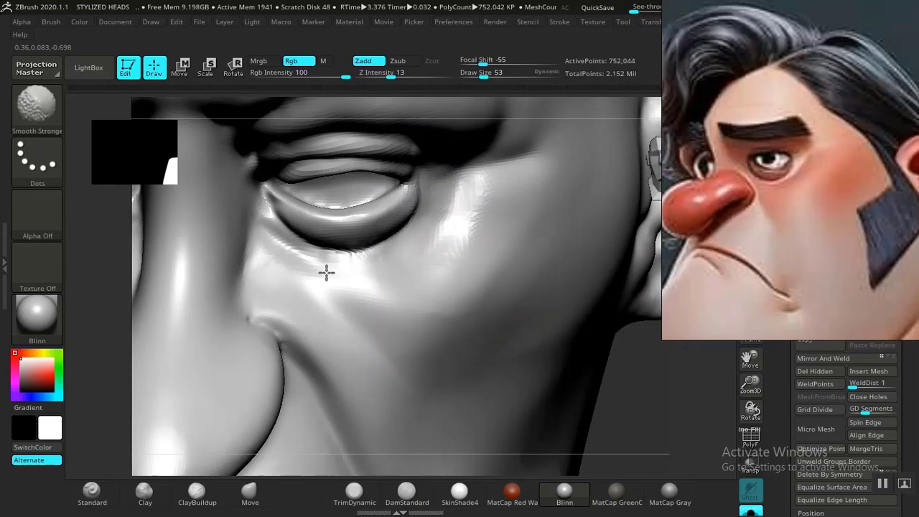
{"action": "left_click_drag", "start_coordinate": [296, 260], "coordinate": [340, 257], "text": "shift"}
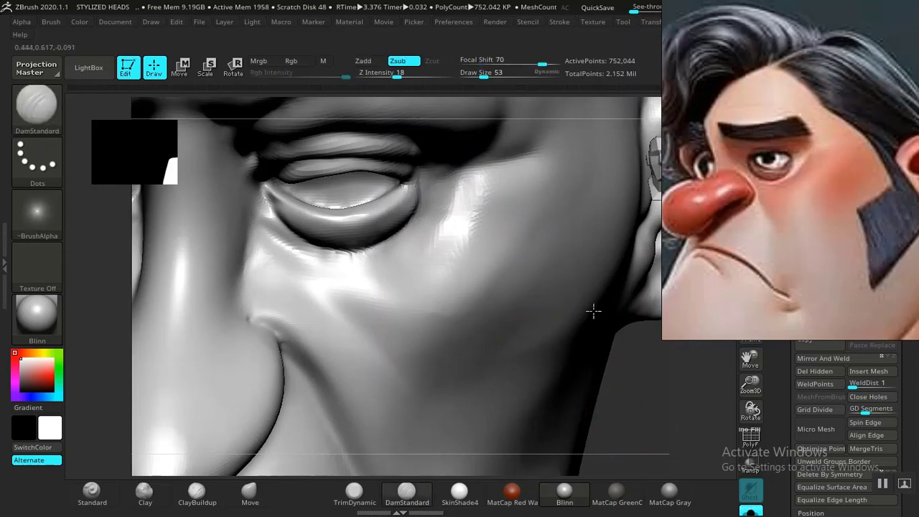
Step: Build up the cheekbone from the cheek toward the ear with ClayBuildup at draw size 105 and Z Intensity 18
{"action": "key", "text": "f"}
{"action": "left_click_drag", "start_coordinate": [599, 349], "coordinate": [574, 324], "text": "shift"}
{"action": "left_click_drag", "start_coordinate": [613, 374], "coordinate": [593, 401], "text": "alt"}
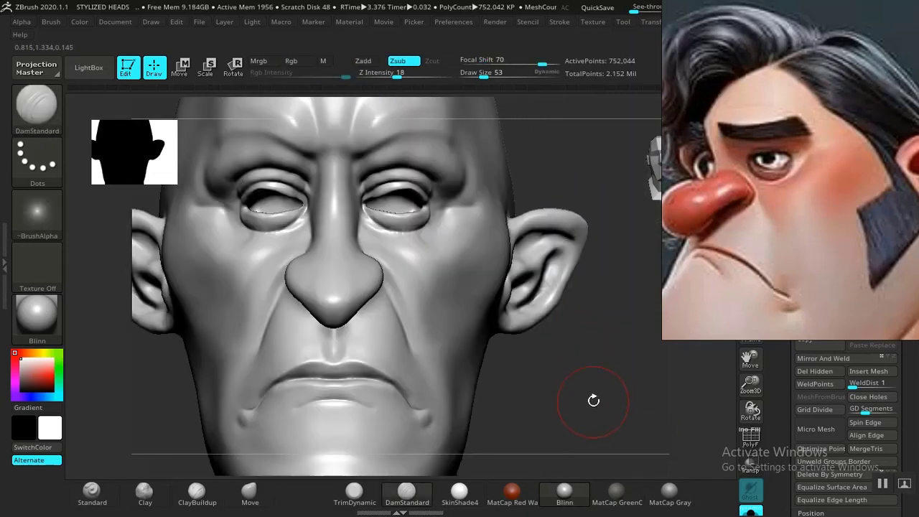
{"action": "left_click_drag", "start_coordinate": [585, 339], "coordinate": [578, 449]}
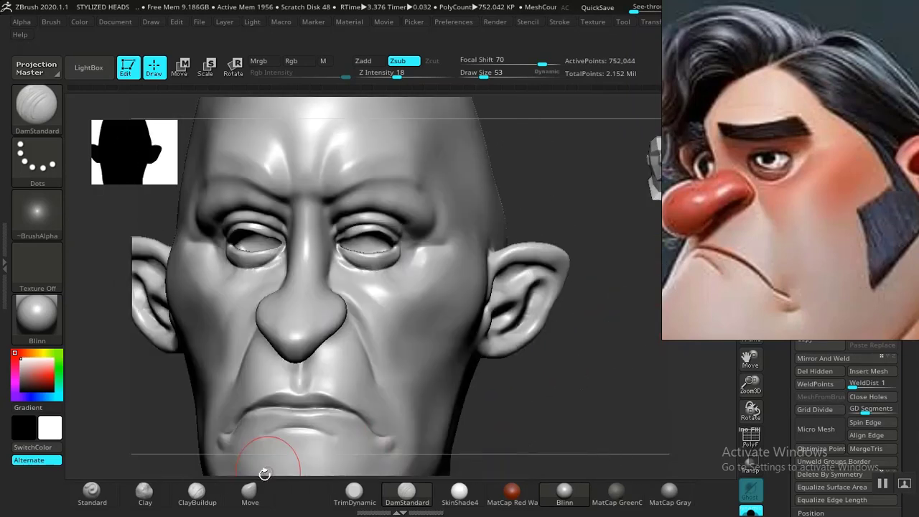
{"action": "left_click", "coordinate": [197, 490]}
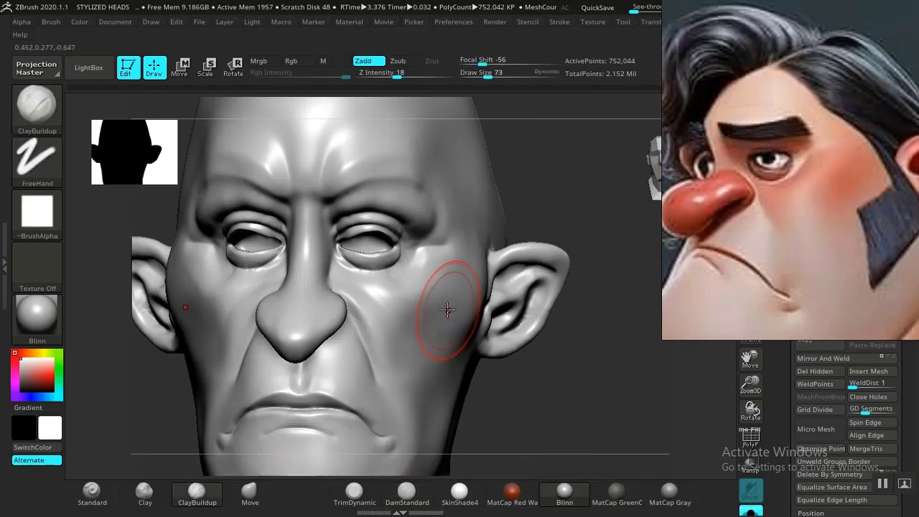
{"action": "key", "text": "bracketright"}
{"action": "key", "text": "bracketright"}
{"action": "key", "text": "bracketright"}
{"action": "key", "text": "bracketright"}
{"action": "mouse_move", "coordinate": [521, 421]}
{"action": "left_mouse_down"}
{"action": "mouse_move", "coordinate": [516, 443]}
{"action": "mouse_move", "coordinate": [542, 411]}
{"action": "mouse_move", "coordinate": [574, 416]}
{"action": "mouse_move", "coordinate": [572, 443]}
{"action": "mouse_move", "coordinate": [585, 390]}
{"action": "left_mouse_up"}
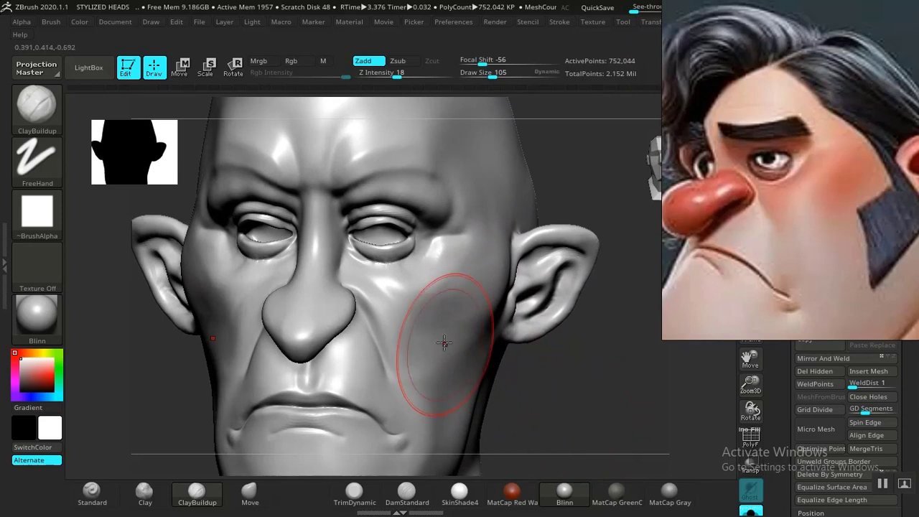
{"action": "left_click_drag", "start_coordinate": [444, 343], "coordinate": [487, 254]}
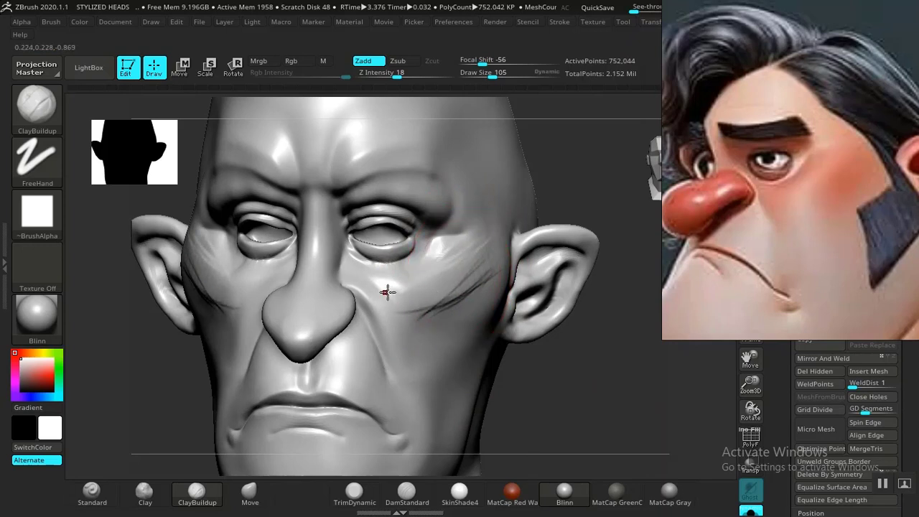
Step: Add clay volume below the eye bag and down the cheek outside the nasolabial fold with ClayBuildup
{"action": "left_click_drag", "start_coordinate": [381, 287], "coordinate": [404, 286]}
{"action": "left_click_drag", "start_coordinate": [368, 275], "coordinate": [406, 282]}
{"action": "left_click_drag", "start_coordinate": [377, 283], "coordinate": [421, 283]}
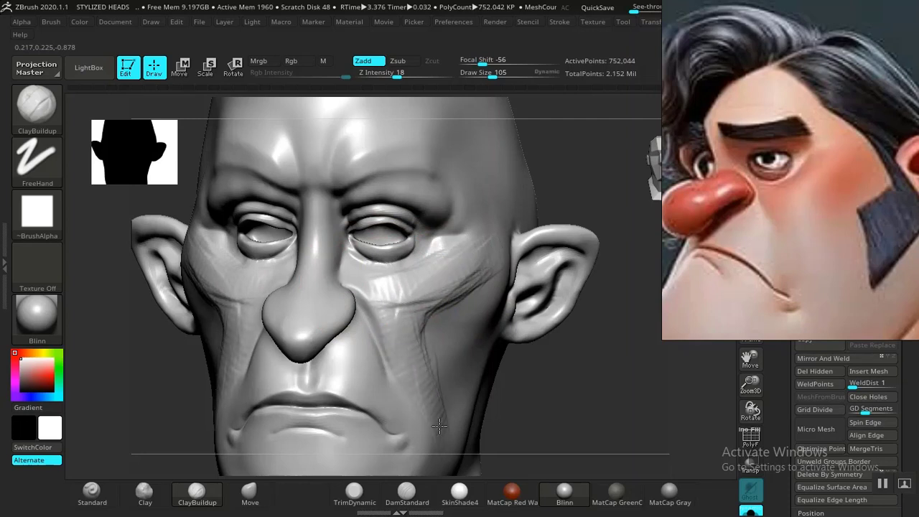
{"action": "mouse_move", "coordinate": [422, 368]}
{"action": "left_mouse_down"}
{"action": "mouse_move", "coordinate": [419, 382]}
{"action": "mouse_move", "coordinate": [430, 311]}
{"action": "left_mouse_up"}
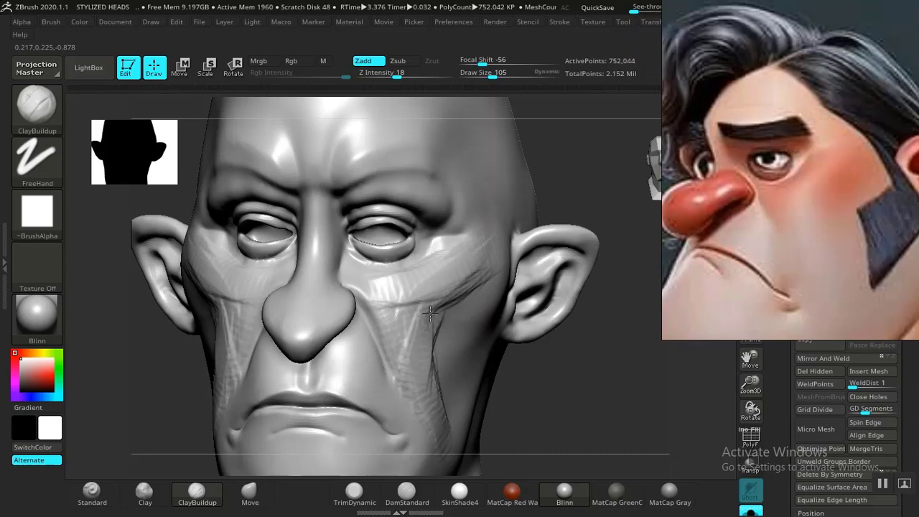
Step: Thicken the cheek beside the nasolabial fold and up to the cheekbone from a three-quarter view with ClayBuildup
{"action": "left_click_drag", "start_coordinate": [557, 385], "coordinate": [585, 402]}
{"action": "left_click_drag", "start_coordinate": [412, 320], "coordinate": [400, 298]}
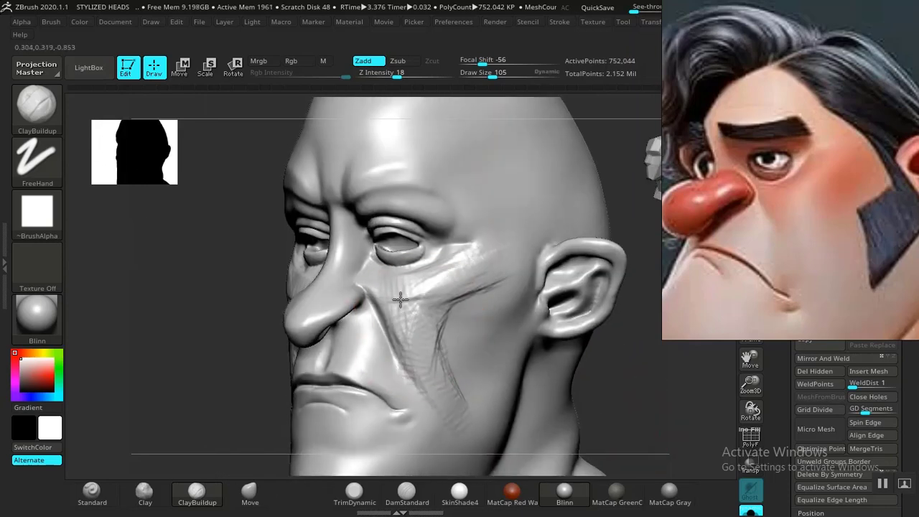
{"action": "mouse_move", "coordinate": [433, 369]}
{"action": "left_mouse_down"}
{"action": "mouse_move", "coordinate": [434, 338]}
{"action": "mouse_move", "coordinate": [469, 274]}
{"action": "left_mouse_up"}
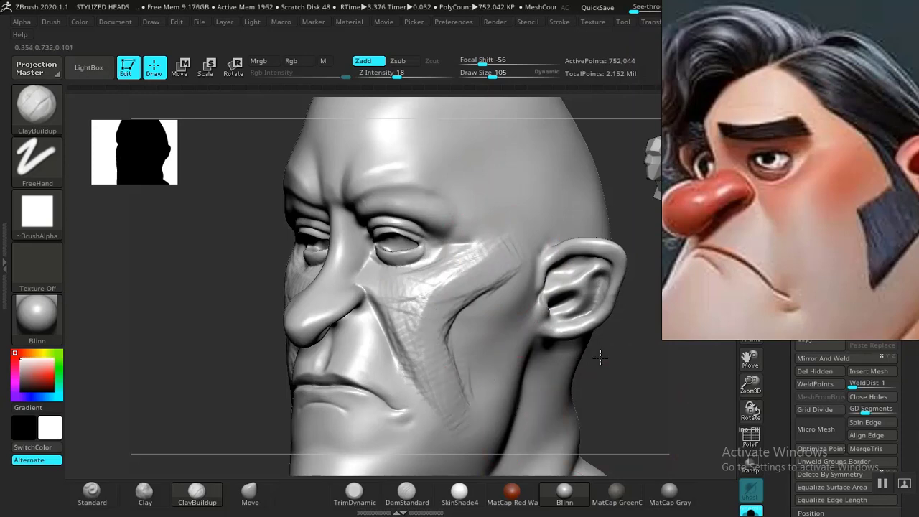
Step: Fill out the outer cheekbone and the upper cheek from above with ClayBuildup strokes
{"action": "left_click_drag", "start_coordinate": [601, 358], "coordinate": [622, 444], "text": "alt"}
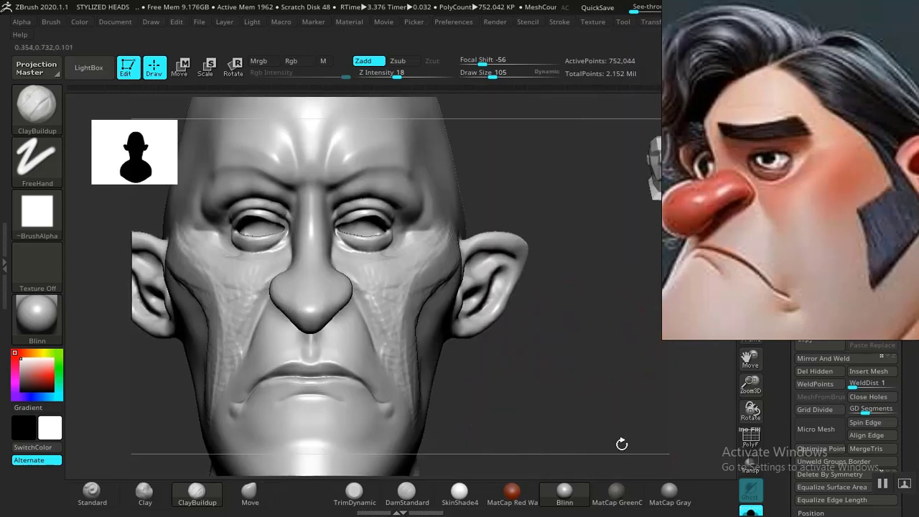
{"action": "mouse_move", "coordinate": [553, 392]}
{"action": "left_mouse_down"}
{"action": "mouse_move", "coordinate": [567, 364]}
{"action": "mouse_move", "coordinate": [576, 439]}
{"action": "mouse_move", "coordinate": [573, 289]}
{"action": "left_mouse_up"}
{"action": "mouse_move", "coordinate": [583, 326]}
{"action": "left_mouse_down", "text": "alt"}
{"action": "mouse_move", "coordinate": [570, 295]}
{"action": "mouse_move", "coordinate": [564, 334]}
{"action": "left_mouse_up", "text": "alt"}
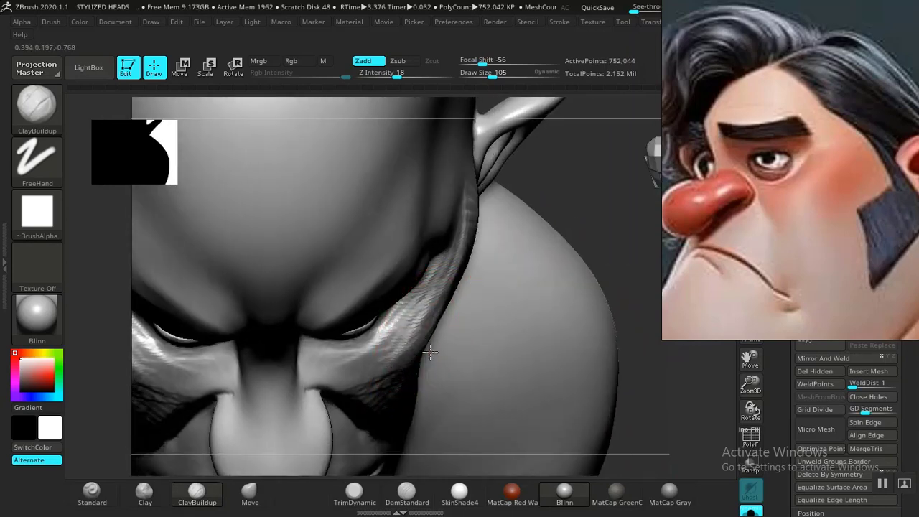
{"action": "left_click_drag", "start_coordinate": [429, 351], "coordinate": [399, 359]}
{"action": "left_click_drag", "start_coordinate": [580, 224], "coordinate": [550, 206]}
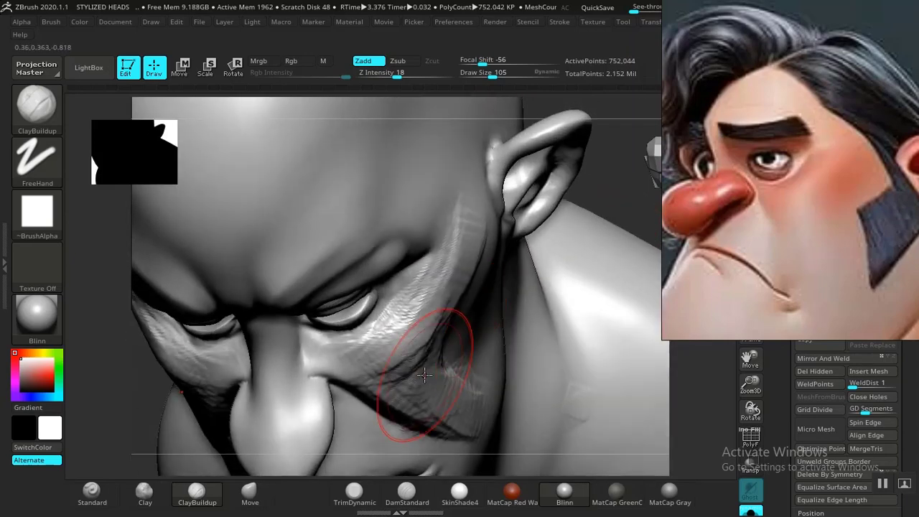
{"action": "left_click_drag", "start_coordinate": [434, 344], "coordinate": [401, 345]}
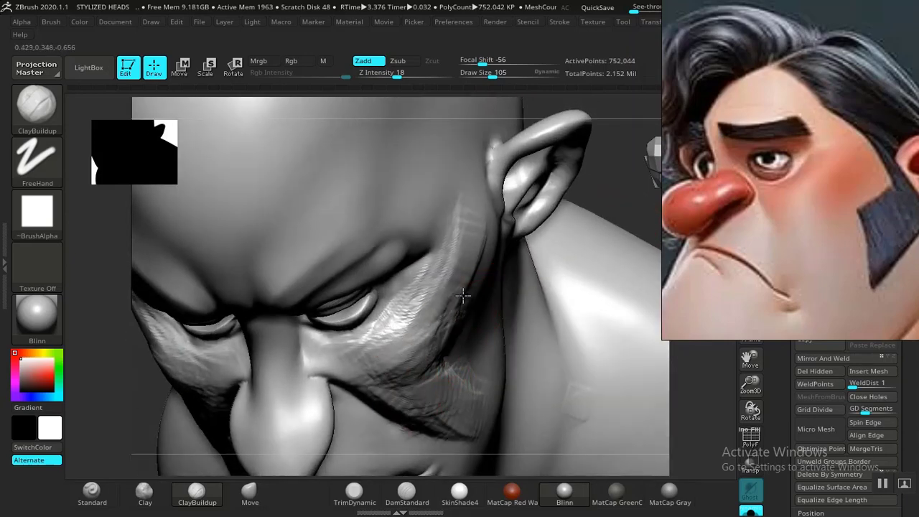
Step: Compare the head's chin, jaw and neck from several angles with the same areas in the reference image
{"action": "key", "text": "f"}
{"action": "mouse_move", "coordinate": [608, 265]}
{"action": "left_mouse_down"}
{"action": "mouse_move", "coordinate": [620, 207]}
{"action": "mouse_move", "coordinate": [605, 219]}
{"action": "left_mouse_up"}
{"action": "mouse_move", "coordinate": [554, 351]}
{"action": "left_mouse_down", "text": "alt"}
{"action": "mouse_move", "coordinate": [552, 320]}
{"action": "mouse_move", "coordinate": [575, 383]}
{"action": "mouse_move", "coordinate": [556, 346]}
{"action": "mouse_move", "coordinate": [596, 326]}
{"action": "left_mouse_up", "text": "alt"}
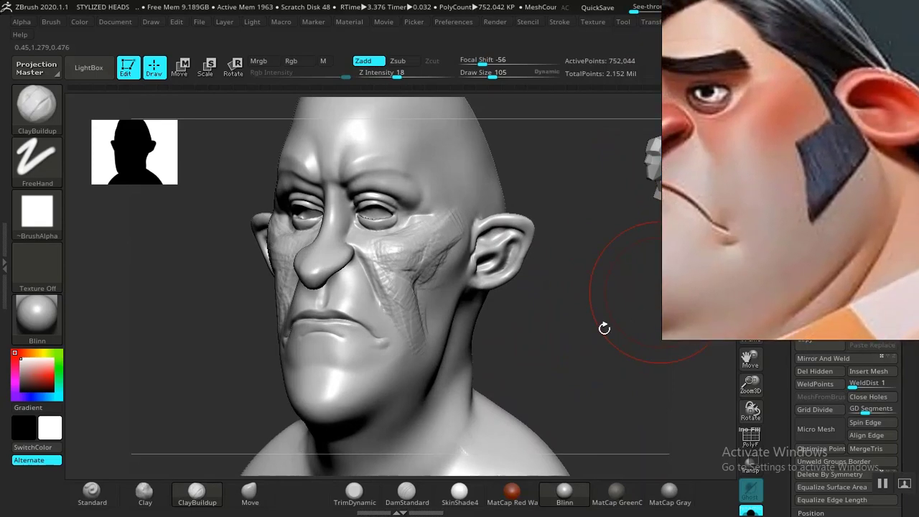
{"action": "mouse_move", "coordinate": [558, 339]}
{"action": "left_mouse_down"}
{"action": "mouse_move", "coordinate": [602, 337]}
{"action": "mouse_move", "coordinate": [453, 310]}
{"action": "mouse_move", "coordinate": [571, 312]}
{"action": "mouse_move", "coordinate": [420, 359]}
{"action": "mouse_move", "coordinate": [593, 363]}
{"action": "mouse_move", "coordinate": [632, 268]}
{"action": "left_mouse_up"}
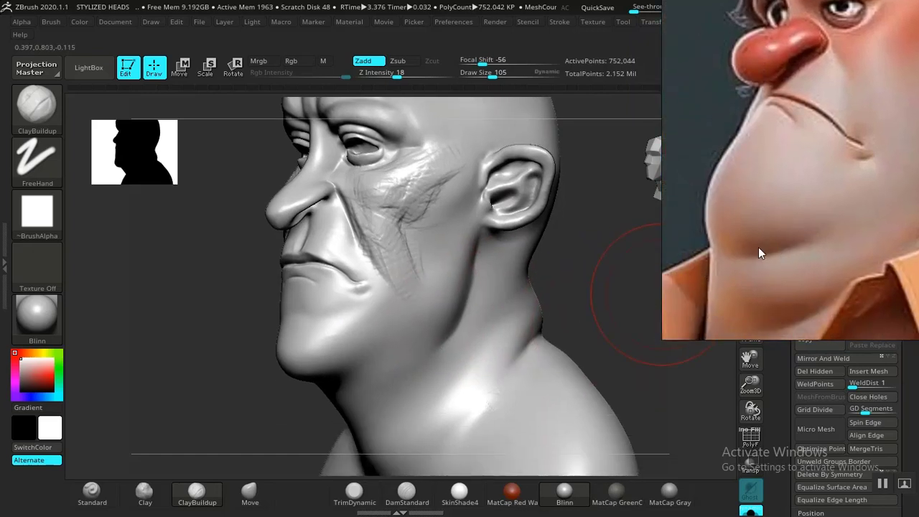
{"action": "left_click_drag", "start_coordinate": [617, 302], "coordinate": [524, 318]}
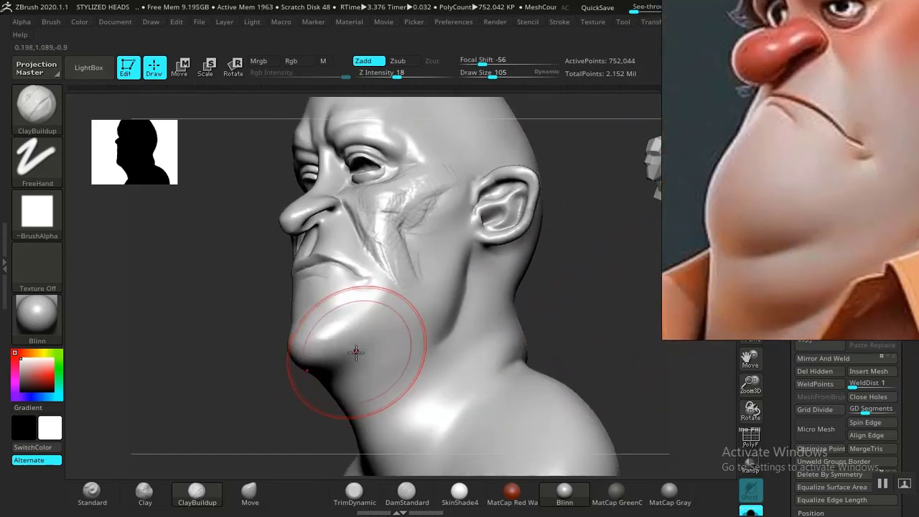
{"action": "left_click", "coordinate": [394, 504]}
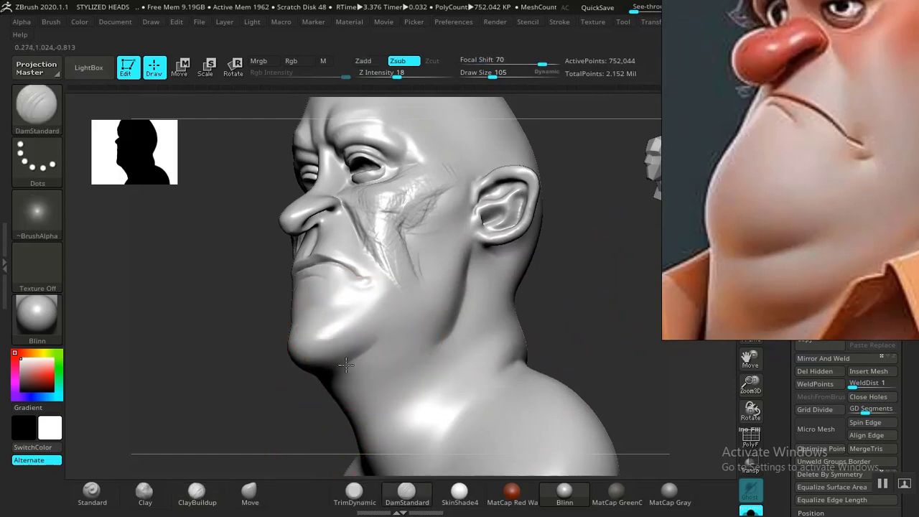
{"action": "left_click_drag", "start_coordinate": [616, 332], "coordinate": [518, 359]}
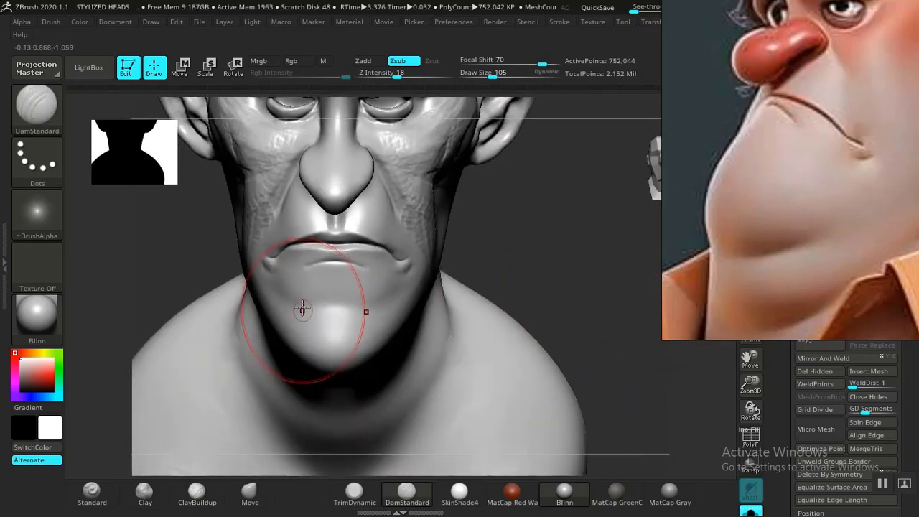
{"action": "left_click", "coordinate": [196, 492]}
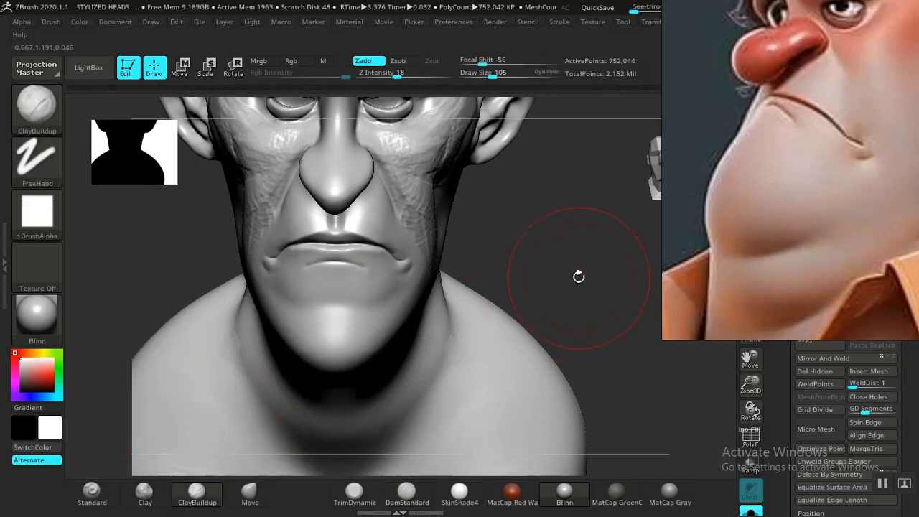
{"action": "mouse_move", "coordinate": [579, 277]}
{"action": "left_mouse_down"}
{"action": "mouse_move", "coordinate": [572, 239]}
{"action": "mouse_move", "coordinate": [558, 299]}
{"action": "left_mouse_up"}
{"action": "left_click_drag", "start_coordinate": [519, 326], "coordinate": [397, 322]}
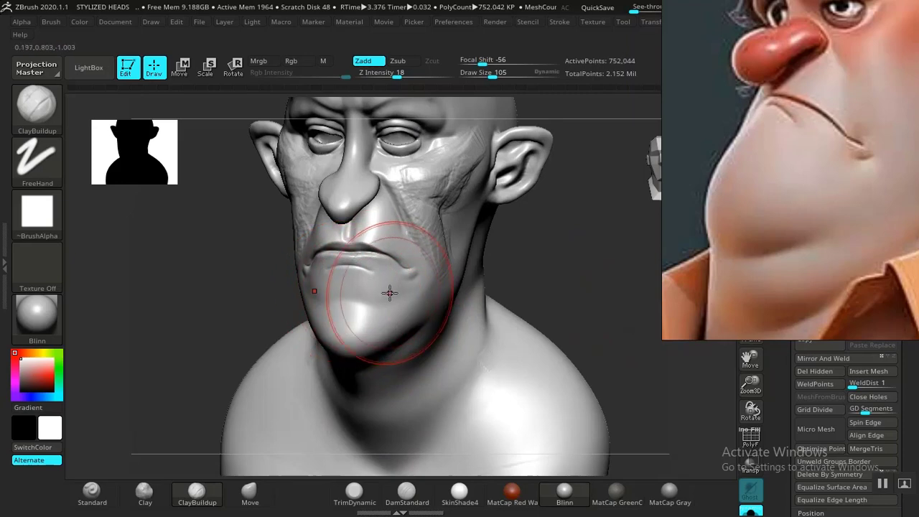
{"action": "left_click_drag", "start_coordinate": [609, 316], "coordinate": [513, 328], "text": "alt"}
{"action": "left_click_drag", "start_coordinate": [622, 234], "coordinate": [582, 317], "text": "shift"}
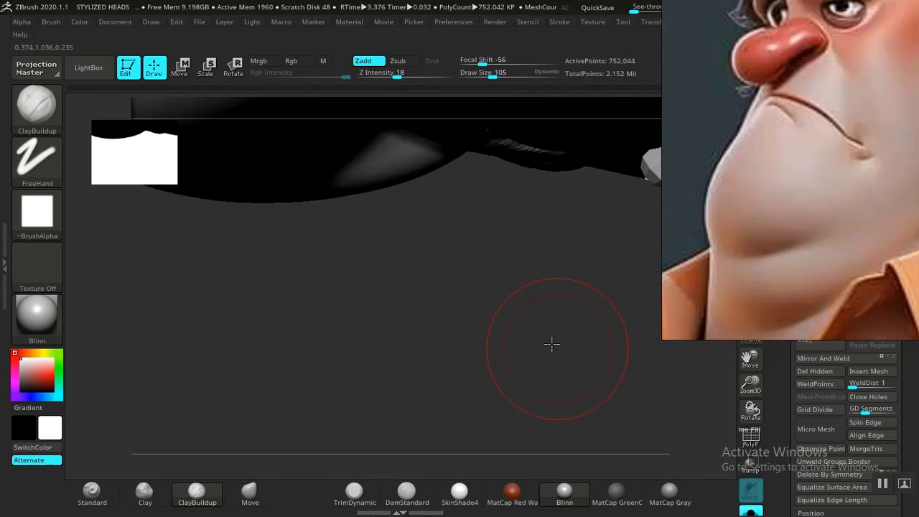
{"action": "left_click_drag", "start_coordinate": [552, 344], "coordinate": [544, 286]}
{"action": "key", "text": "f"}
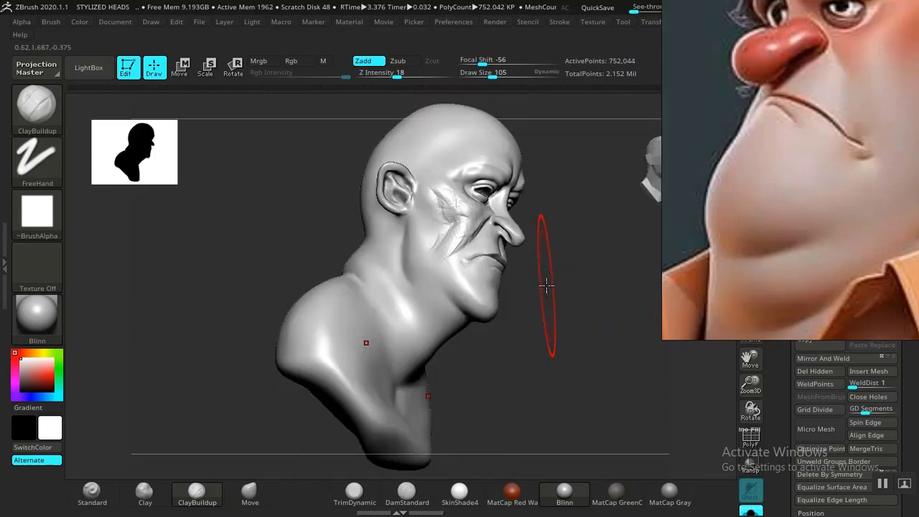
Step: Add clay below the corner of the mouth with ClayBuildup at draw size 69 and smooth it into the lower lip area
{"action": "left_click_drag", "start_coordinate": [593, 362], "coordinate": [544, 353], "text": "shift"}
{"action": "left_click_drag", "start_coordinate": [581, 292], "coordinate": [574, 387], "text": "alt"}
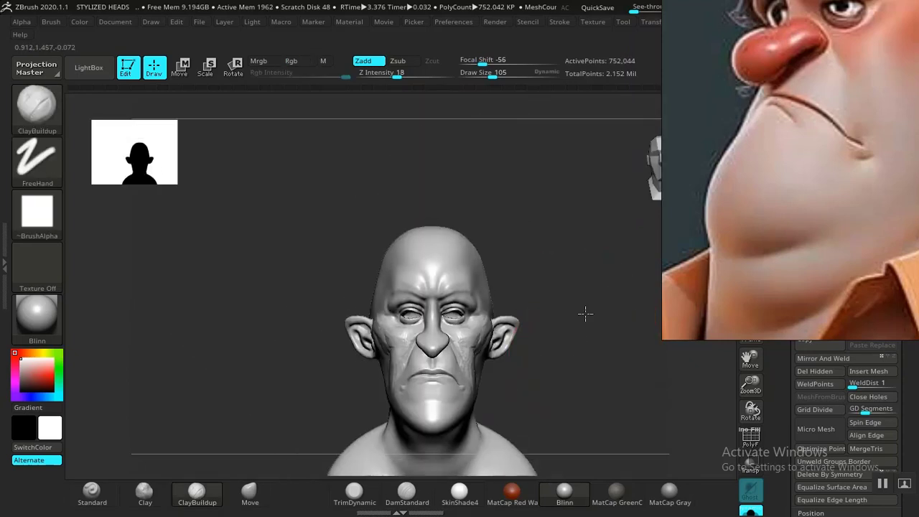
{"action": "mouse_move", "coordinate": [584, 314]}
{"action": "left_mouse_down", "text": "alt"}
{"action": "mouse_move", "coordinate": [631, 436]}
{"action": "mouse_move", "coordinate": [588, 359]}
{"action": "mouse_move", "coordinate": [609, 408]}
{"action": "mouse_move", "coordinate": [597, 327]}
{"action": "mouse_move", "coordinate": [619, 362]}
{"action": "mouse_move", "coordinate": [605, 364]}
{"action": "mouse_move", "coordinate": [611, 382]}
{"action": "left_mouse_up", "text": "alt"}
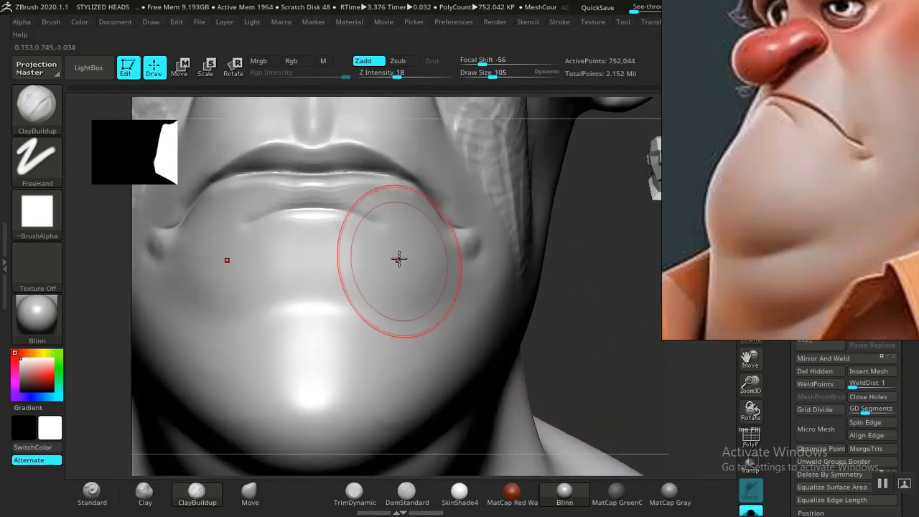
{"action": "mouse_move", "coordinate": [574, 320]}
{"action": "left_mouse_down"}
{"action": "mouse_move", "coordinate": [550, 321]}
{"action": "mouse_move", "coordinate": [353, 218]}
{"action": "left_mouse_up"}
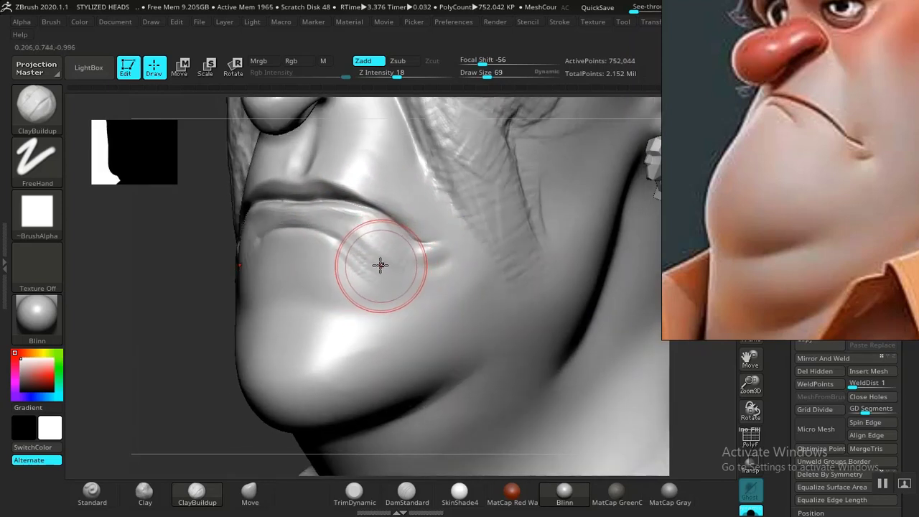
{"action": "key", "text": "shift"}
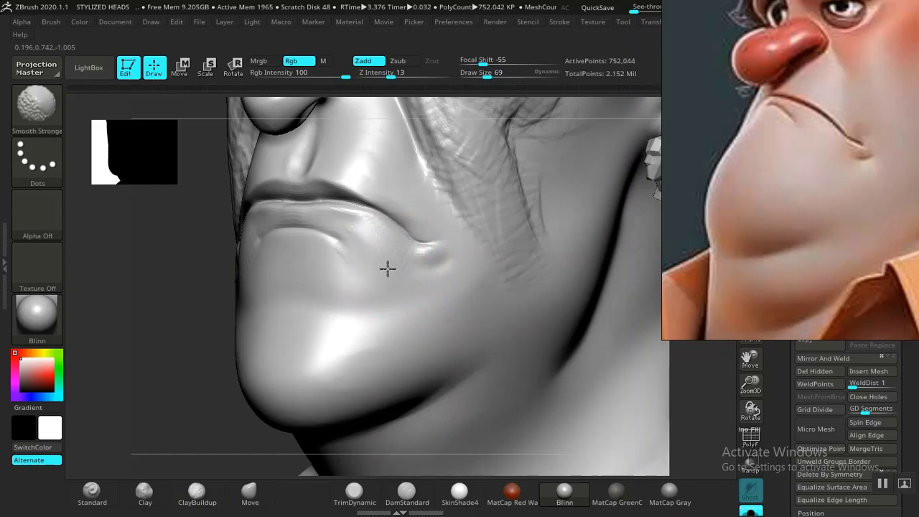
Step: Build up the front and side of the chin with ClayBuildup strokes at draw size 117
{"action": "right_click_drag", "start_coordinate": [130, 295], "coordinate": [199, 301], "text": "ctrl"}
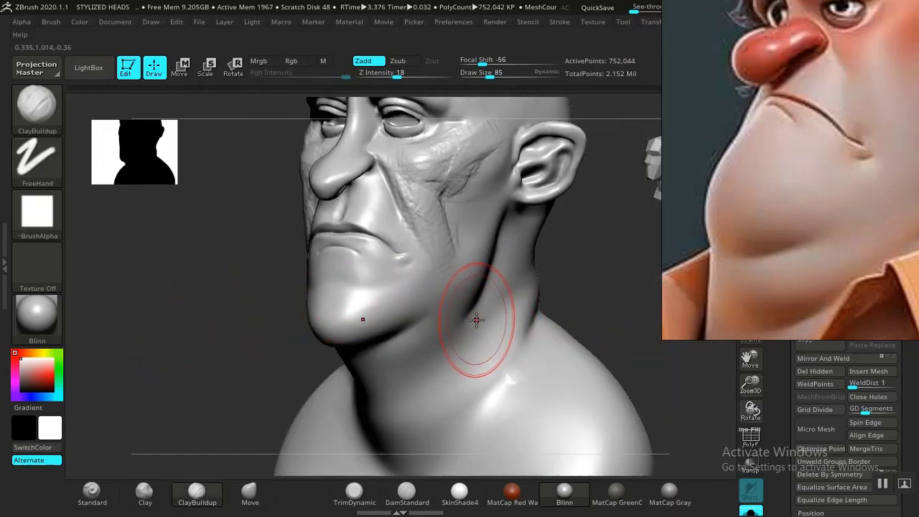
{"action": "key", "text": "bracketright"}
{"action": "key", "text": "bracketright"}
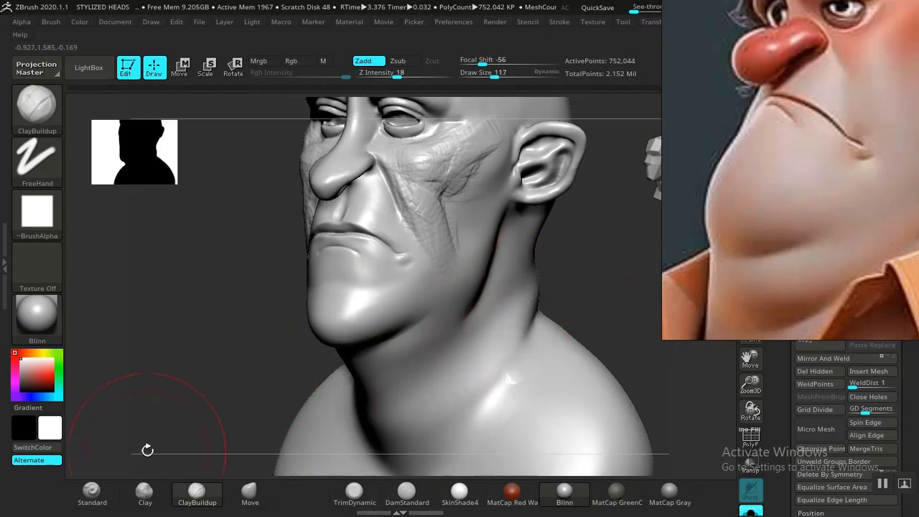
{"action": "right_click_drag", "start_coordinate": [200, 416], "coordinate": [402, 355]}
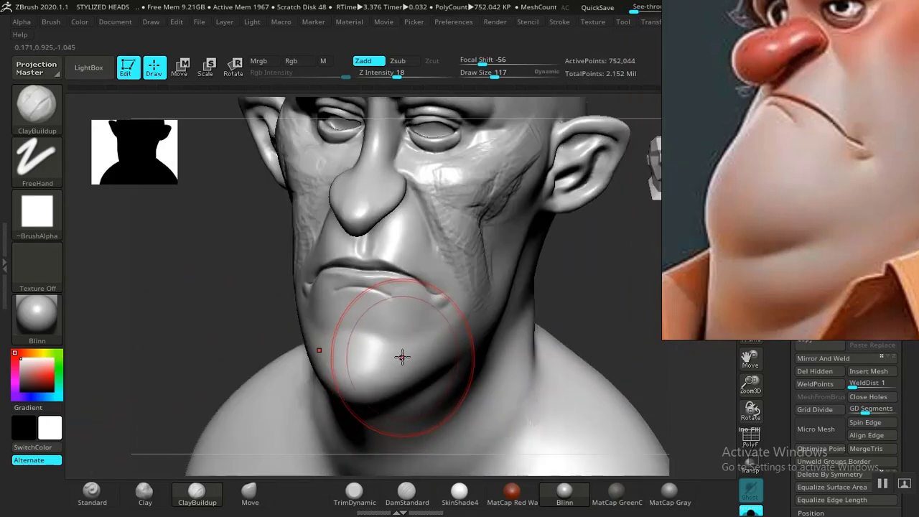
{"action": "left_click_drag", "start_coordinate": [412, 355], "coordinate": [372, 350]}
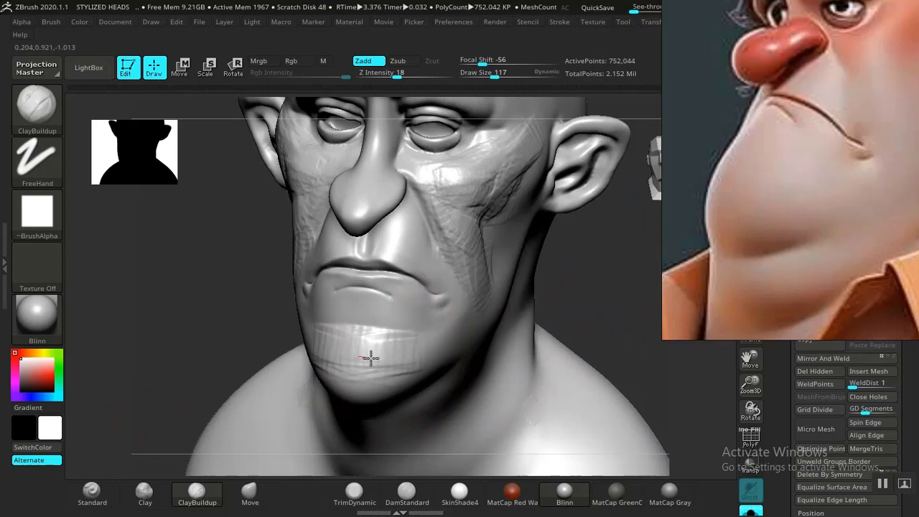
{"action": "right_click_drag", "start_coordinate": [363, 369], "coordinate": [416, 379]}
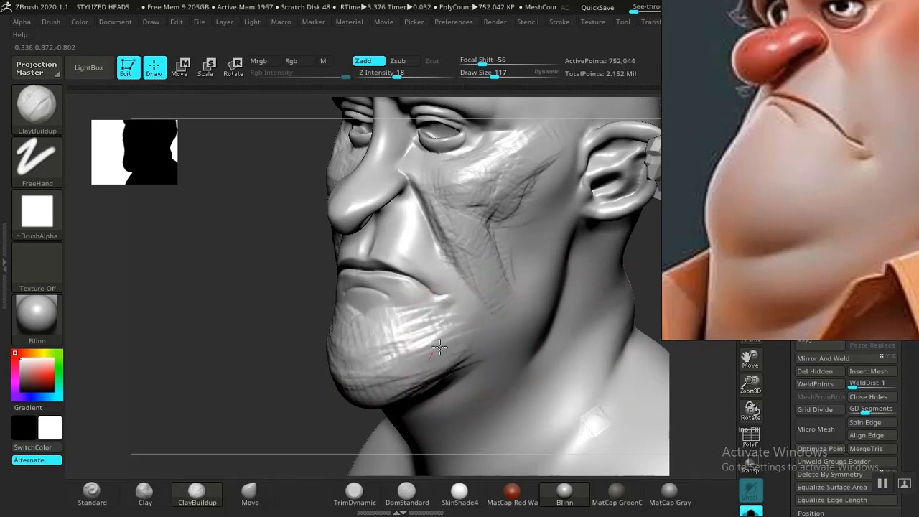
{"action": "mouse_move", "coordinate": [439, 347]}
{"action": "left_mouse_down"}
{"action": "mouse_move", "coordinate": [455, 329]}
{"action": "mouse_move", "coordinate": [461, 348]}
{"action": "left_mouse_up"}
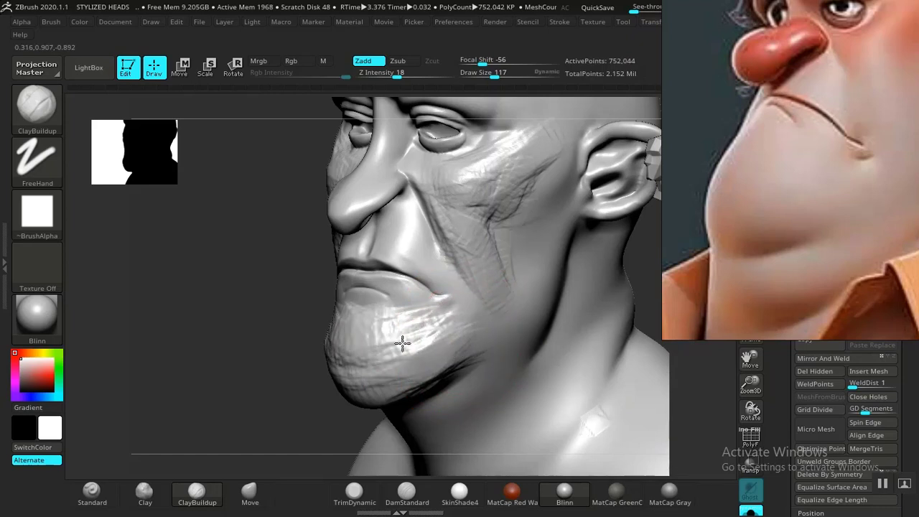
Step: Smooth the clay strokes on the chin into a rounded form from the side view
{"action": "left_click_drag", "start_coordinate": [200, 192], "coordinate": [422, 334], "text": "alt"}
{"action": "left_click_drag", "start_coordinate": [538, 320], "coordinate": [588, 371]}
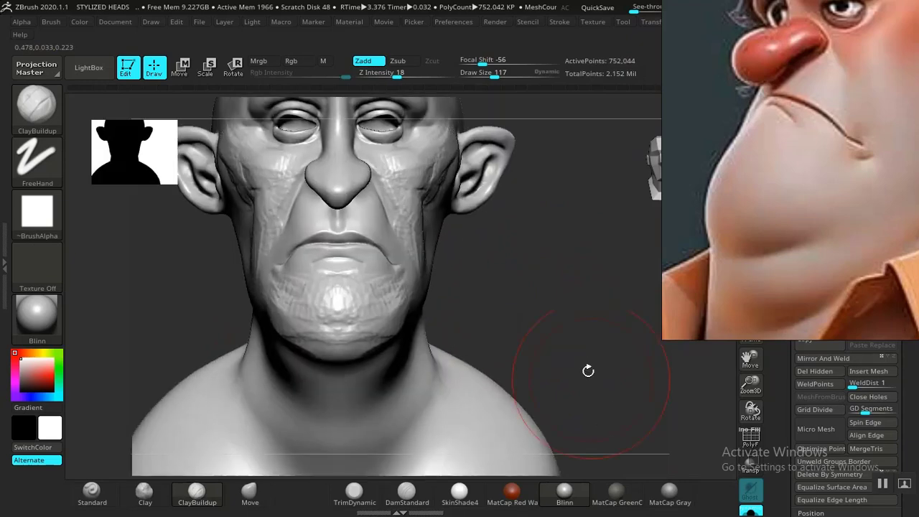
{"action": "left_click_drag", "start_coordinate": [536, 320], "coordinate": [511, 317]}
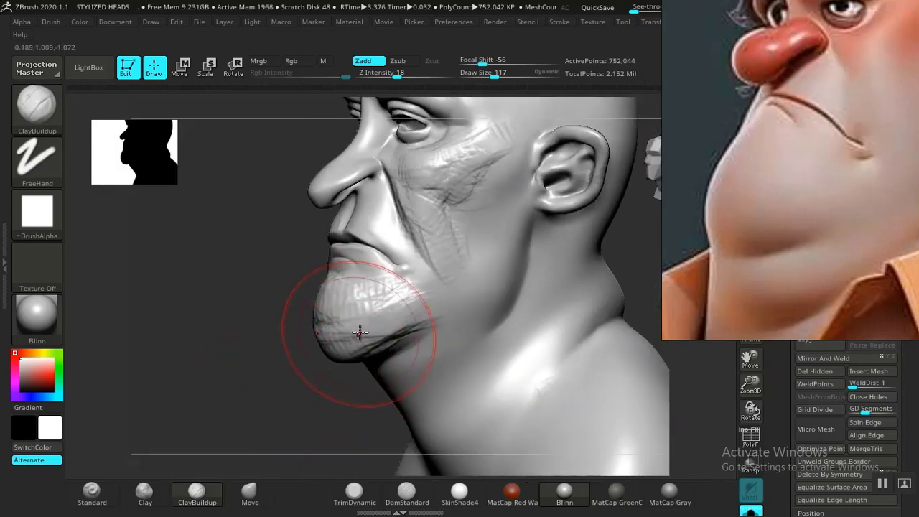
{"action": "left_click_drag", "start_coordinate": [359, 328], "coordinate": [352, 321], "text": "shift"}
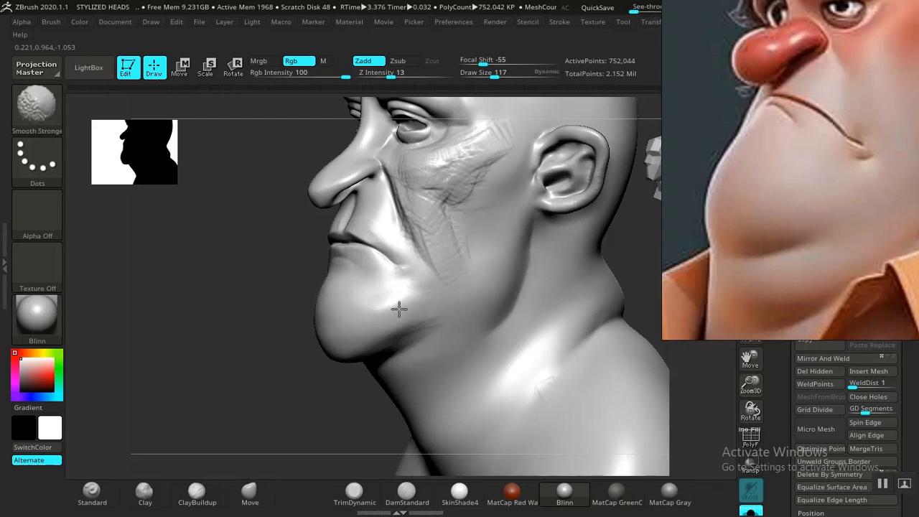
Step: Compare the chin, jaw and neck profile from several angles with the cheek and jaw in the reference image
{"action": "mouse_move", "coordinate": [270, 411]}
{"action": "left_mouse_down", "text": "alt"}
{"action": "mouse_move", "coordinate": [257, 388]}
{"action": "mouse_move", "coordinate": [280, 391]}
{"action": "left_mouse_up", "text": "alt"}
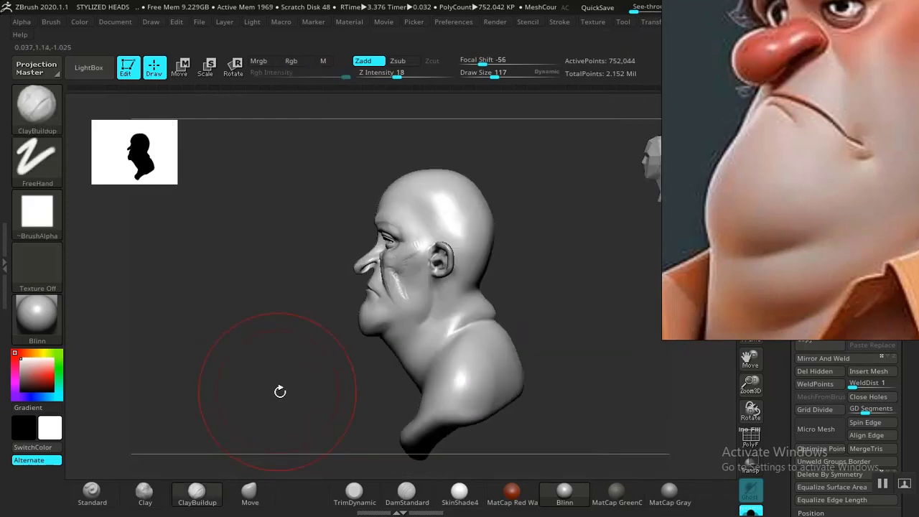
{"action": "left_click_drag", "start_coordinate": [357, 445], "coordinate": [317, 430]}
{"action": "left_click_drag", "start_coordinate": [296, 349], "coordinate": [338, 316]}
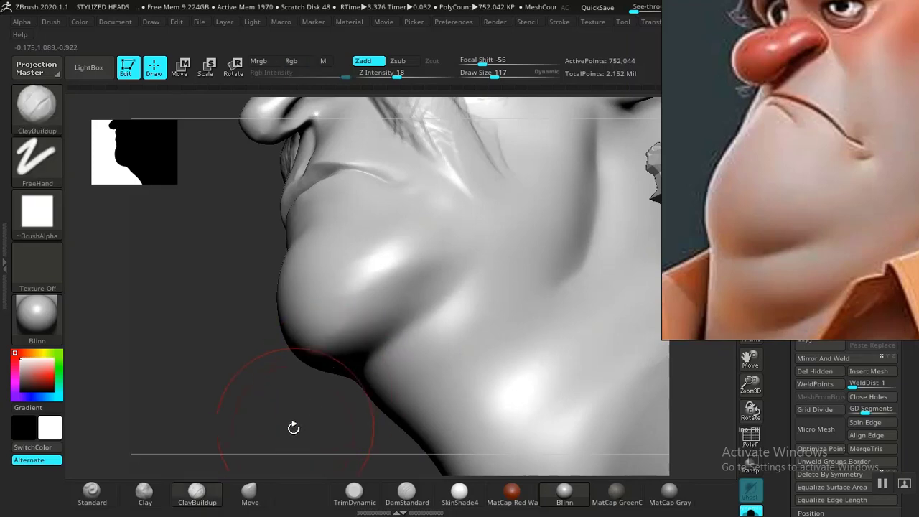
{"action": "left_click_drag", "start_coordinate": [258, 393], "coordinate": [302, 402], "text": "alt"}
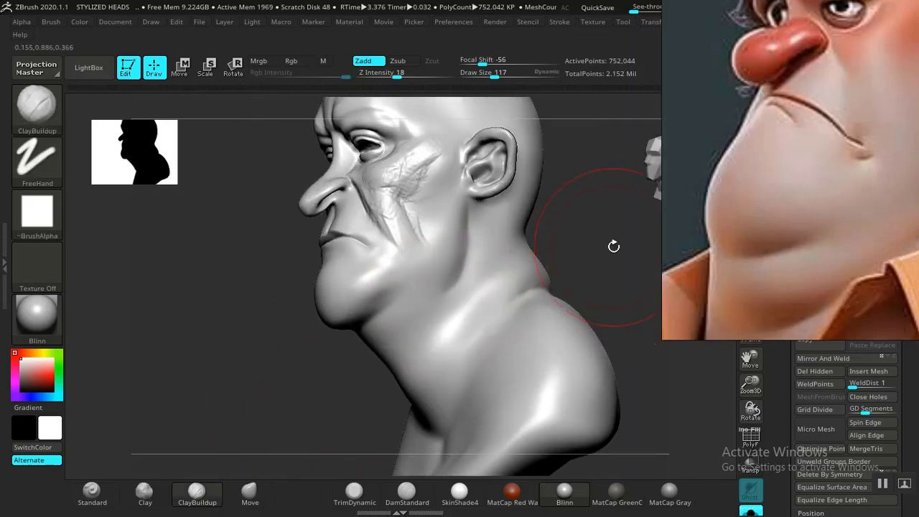
{"action": "left_click_drag", "start_coordinate": [613, 246], "coordinate": [664, 253]}
{"action": "scroll", "coordinate": [747, 237], "scroll_direction": "down", "scroll_amount": 3}
{"action": "scroll", "coordinate": [775, 239], "scroll_direction": "up", "scroll_amount": 3}
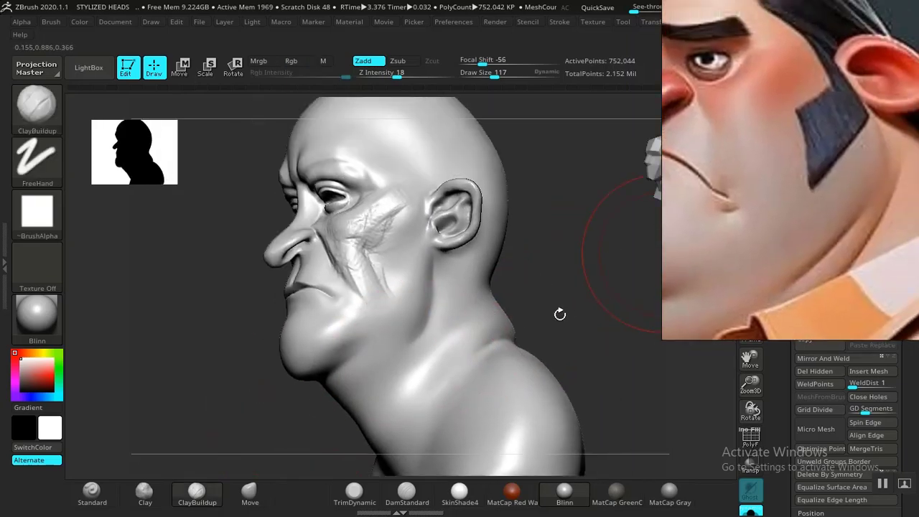
Step: Build a band of clay along the jaw from the rear cheek down to the underside of the chin with ClayBuildup
{"action": "left_click_drag", "start_coordinate": [560, 314], "coordinate": [538, 281]}
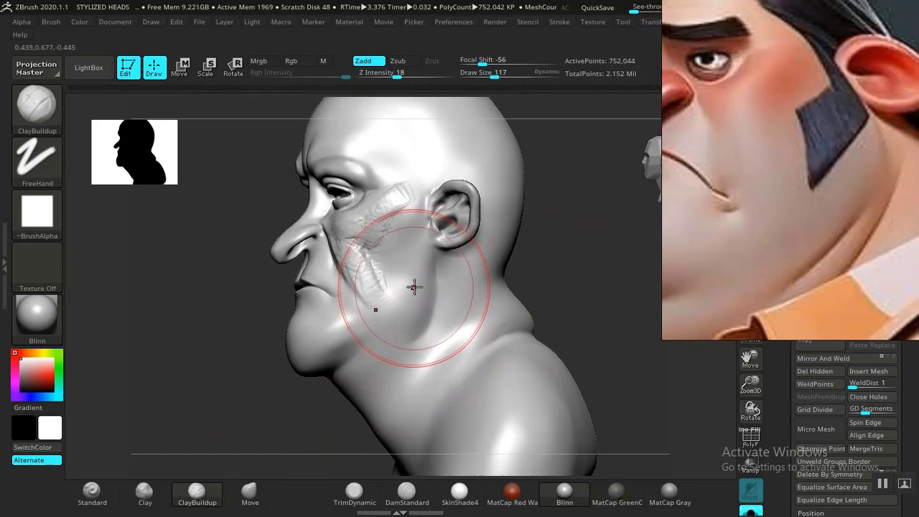
{"action": "left_click_drag", "start_coordinate": [413, 303], "coordinate": [415, 285], "text": "shift"}
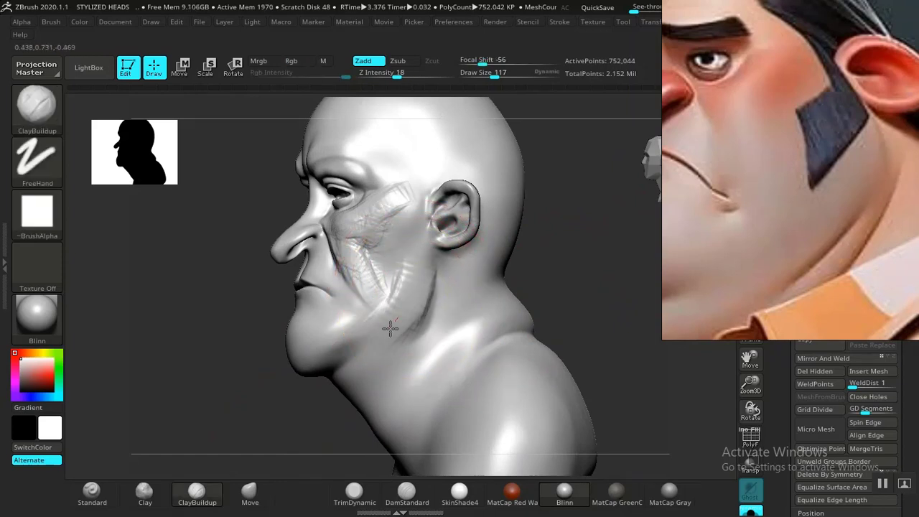
{"action": "left_click_drag", "start_coordinate": [368, 364], "coordinate": [367, 365]}
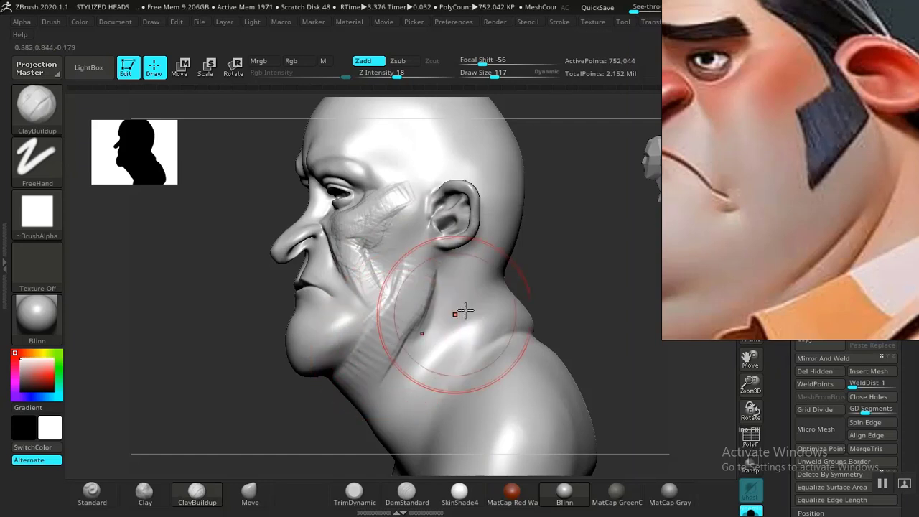
{"action": "middle_click_drag", "start_coordinate": [779, 240], "coordinate": [777, 204]}
{"action": "left_click_drag", "start_coordinate": [616, 328], "coordinate": [611, 340]}
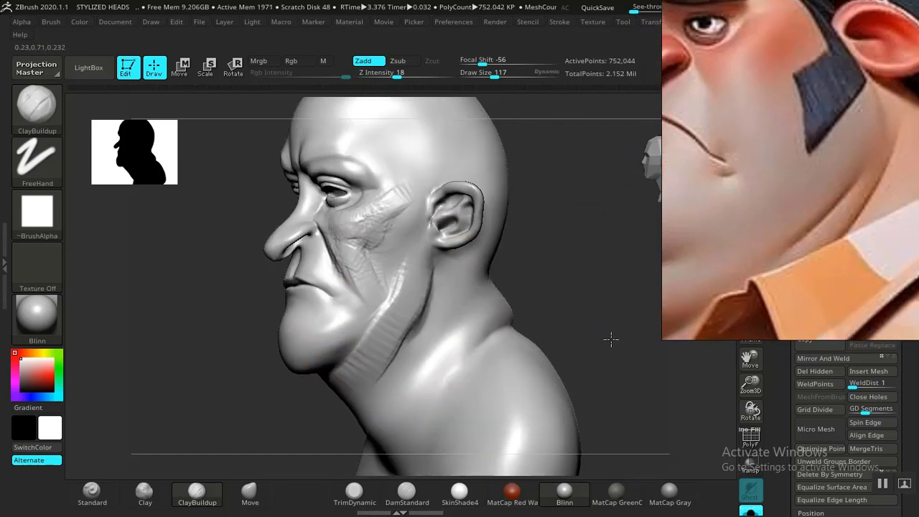
{"action": "mouse_move", "coordinate": [579, 314]}
{"action": "left_mouse_down", "text": "shift"}
{"action": "mouse_move", "coordinate": [567, 308]}
{"action": "mouse_move", "coordinate": [607, 318]}
{"action": "mouse_move", "coordinate": [600, 294]}
{"action": "mouse_move", "coordinate": [626, 320]}
{"action": "mouse_move", "coordinate": [573, 308]}
{"action": "mouse_move", "coordinate": [523, 333]}
{"action": "mouse_move", "coordinate": [581, 328]}
{"action": "mouse_move", "coordinate": [572, 335]}
{"action": "mouse_move", "coordinate": [581, 321]}
{"action": "mouse_move", "coordinate": [798, 244]}
{"action": "left_mouse_up", "text": "shift"}
{"action": "scroll", "coordinate": [796, 238], "scroll_direction": "down", "scroll_amount": 6}
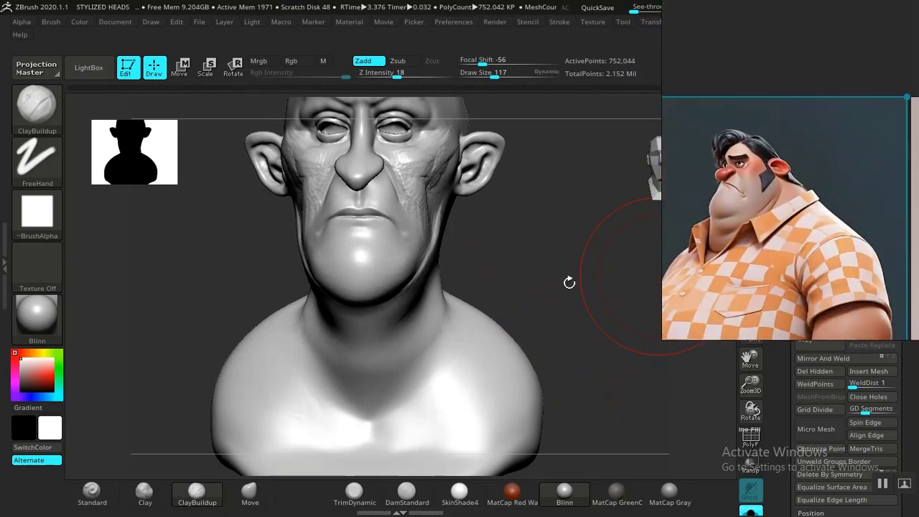
Step: Carve a diagonal crease down the side of the neck below the jaw band with DamStandard
{"action": "mouse_move", "coordinate": [569, 282]}
{"action": "left_mouse_down"}
{"action": "mouse_move", "coordinate": [550, 291]}
{"action": "mouse_move", "coordinate": [593, 292]}
{"action": "mouse_move", "coordinate": [608, 316]}
{"action": "mouse_move", "coordinate": [589, 269]}
{"action": "mouse_move", "coordinate": [565, 279]}
{"action": "mouse_move", "coordinate": [571, 289]}
{"action": "mouse_move", "coordinate": [541, 285]}
{"action": "mouse_move", "coordinate": [544, 320]}
{"action": "mouse_move", "coordinate": [528, 316]}
{"action": "left_mouse_up"}
{"action": "left_click", "coordinate": [404, 501]}
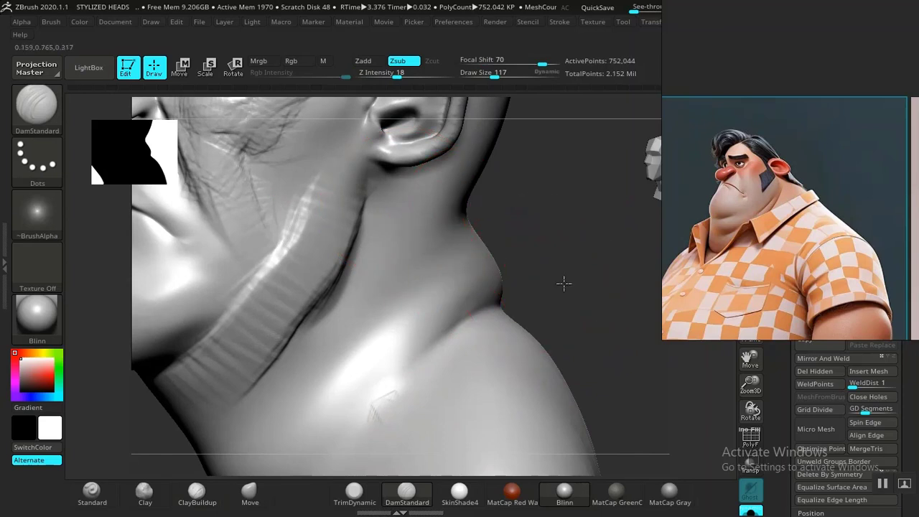
{"action": "left_click_drag", "start_coordinate": [563, 283], "coordinate": [589, 234], "text": "alt"}
{"action": "left_click_drag", "start_coordinate": [433, 253], "coordinate": [294, 407]}
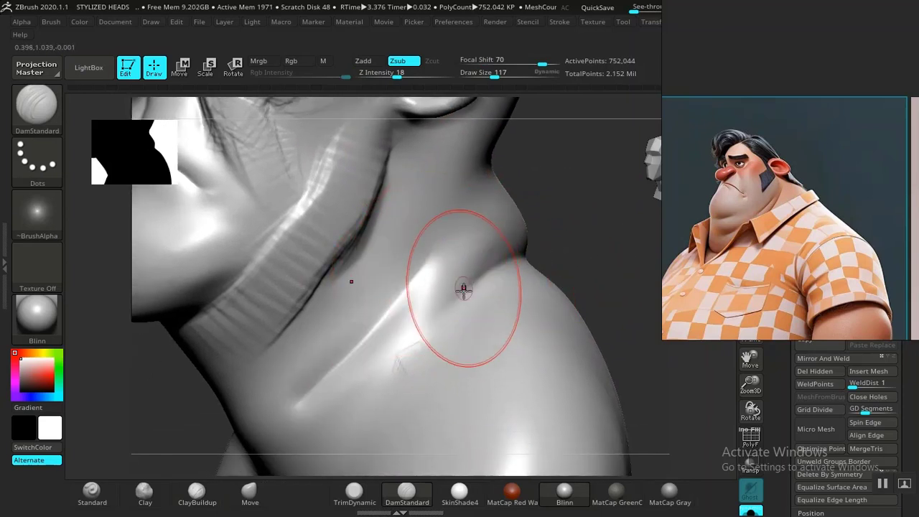
Step: Carve a second crease from the back of the neck forward along the shoulder with DamStandard and soften the neck creases
{"action": "left_click_drag", "start_coordinate": [466, 287], "coordinate": [371, 404]}
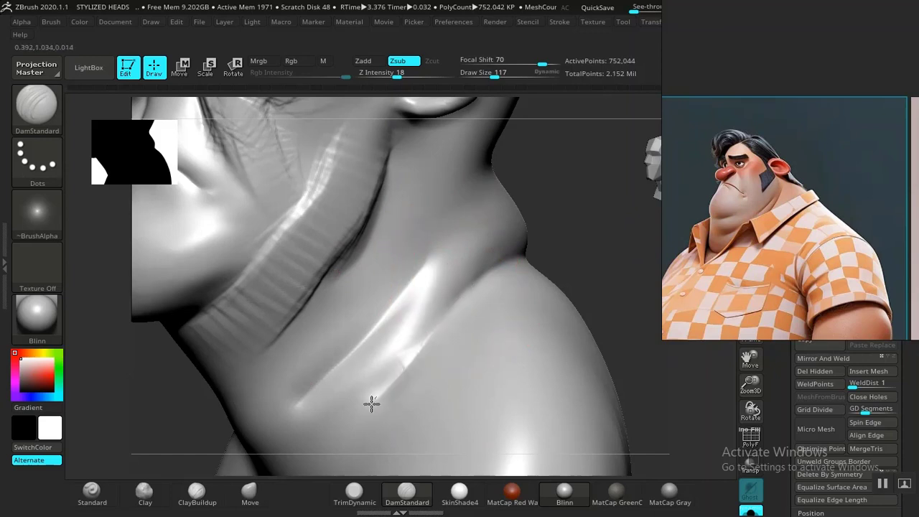
{"action": "left_click_drag", "start_coordinate": [455, 308], "coordinate": [399, 385], "text": "shift"}
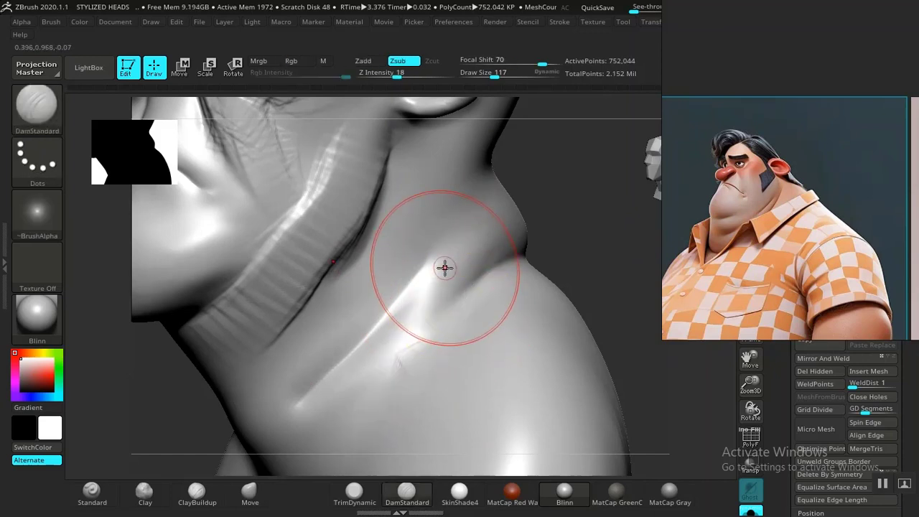
{"action": "left_click_drag", "start_coordinate": [440, 271], "coordinate": [479, 266], "text": "shift"}
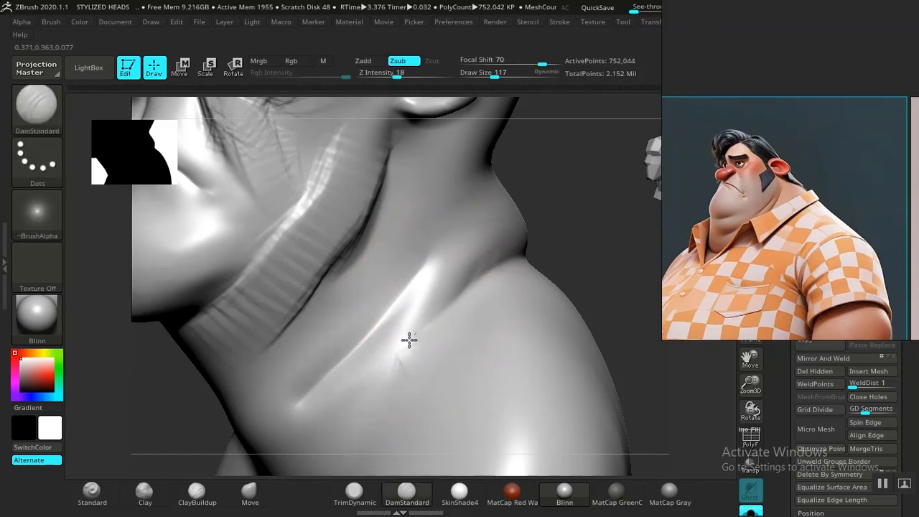
{"action": "left_click_drag", "start_coordinate": [409, 340], "coordinate": [323, 461]}
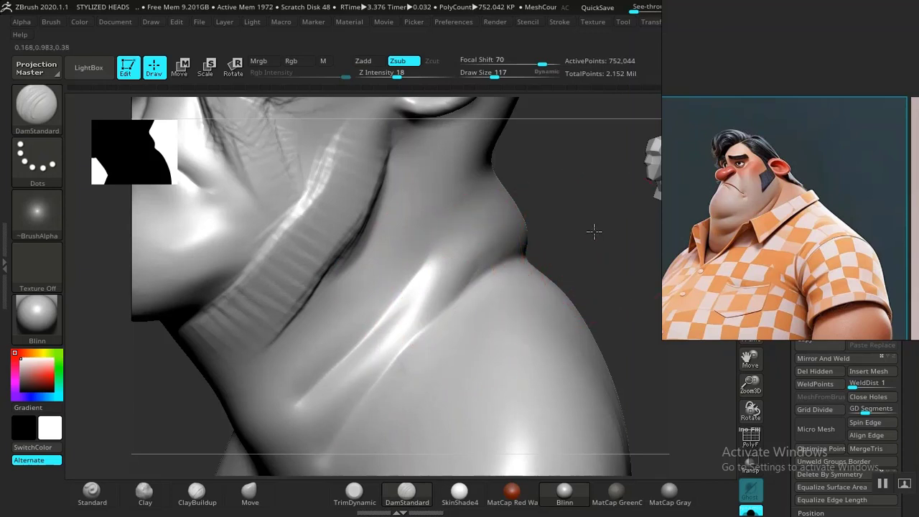
{"action": "left_click_drag", "start_coordinate": [594, 231], "coordinate": [584, 208], "text": "alt"}
{"action": "left_click_drag", "start_coordinate": [342, 377], "coordinate": [330, 384], "text": "shift"}
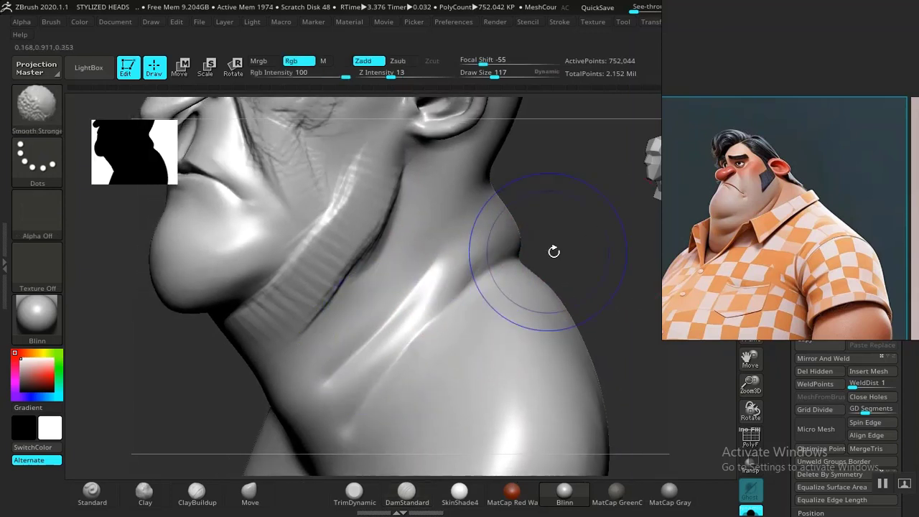
Step: Build up a fold of clay across the front of the lower neck between the creases with ClayBuildup
{"action": "mouse_move", "coordinate": [622, 257]}
{"action": "left_mouse_down", "text": "alt"}
{"action": "mouse_move", "coordinate": [607, 256]}
{"action": "mouse_move", "coordinate": [647, 270]}
{"action": "left_mouse_up", "text": "alt"}
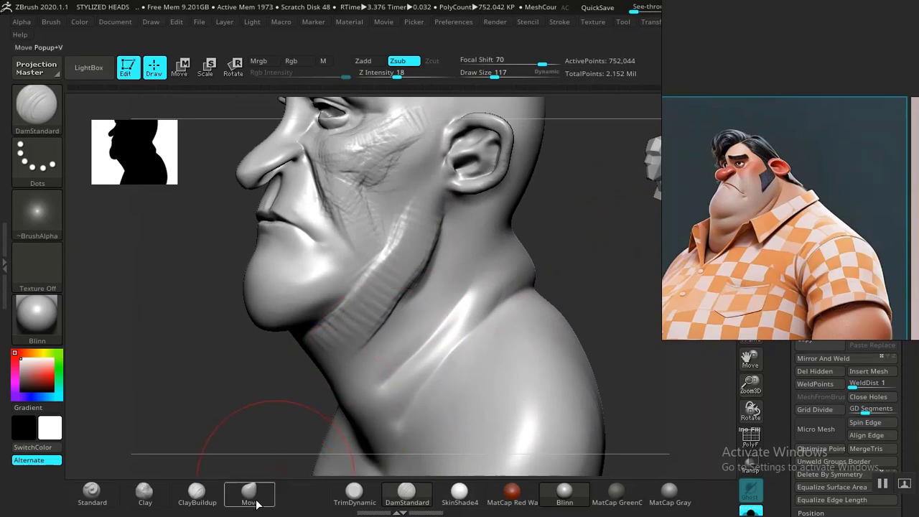
{"action": "left_click", "coordinate": [215, 485]}
{"action": "mouse_move", "coordinate": [287, 384]}
{"action": "left_mouse_down", "text": "alt"}
{"action": "mouse_move", "coordinate": [312, 385]}
{"action": "mouse_move", "coordinate": [289, 410]}
{"action": "mouse_move", "coordinate": [275, 365]}
{"action": "mouse_move", "coordinate": [286, 416]}
{"action": "left_mouse_up", "text": "alt"}
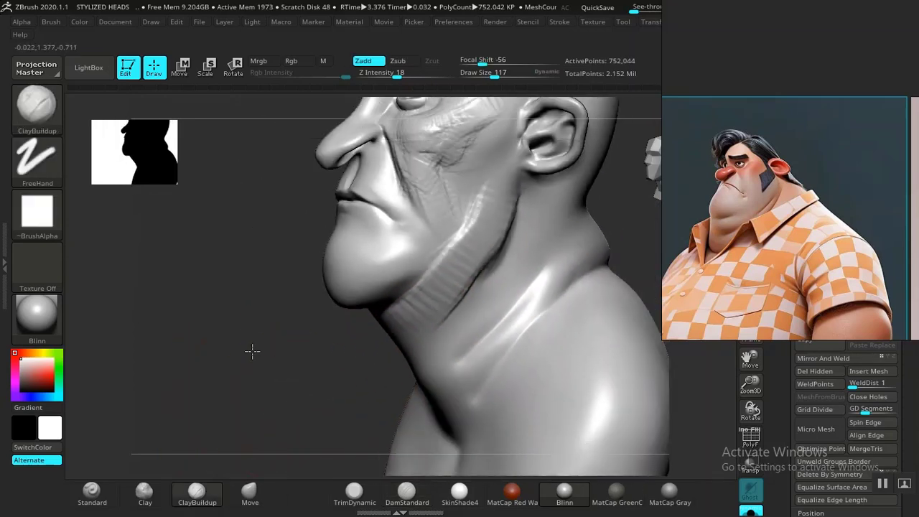
{"action": "left_click_drag", "start_coordinate": [252, 351], "coordinate": [206, 259], "text": "alt"}
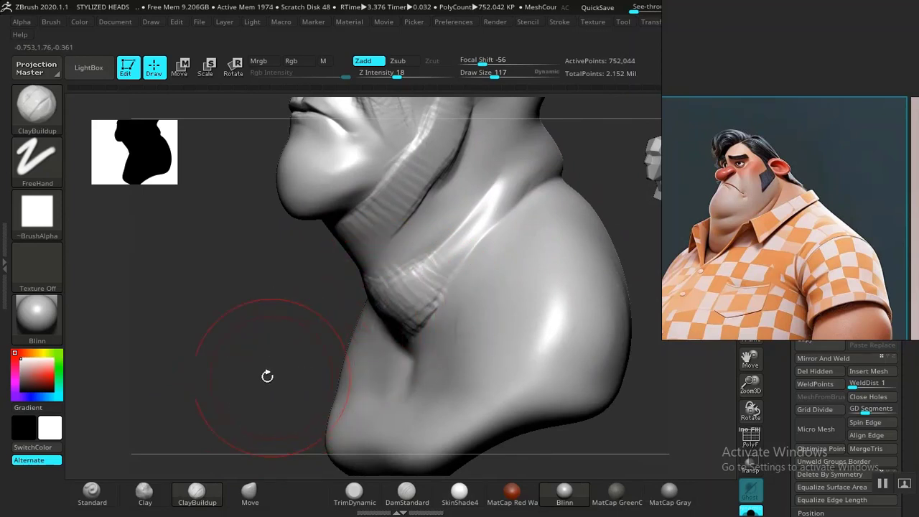
Step: Carve a crease along the upper edge of the lower neck fold with DamStandard, extending it back along the neck
{"action": "left_click_drag", "start_coordinate": [267, 376], "coordinate": [329, 357], "text": "alt"}
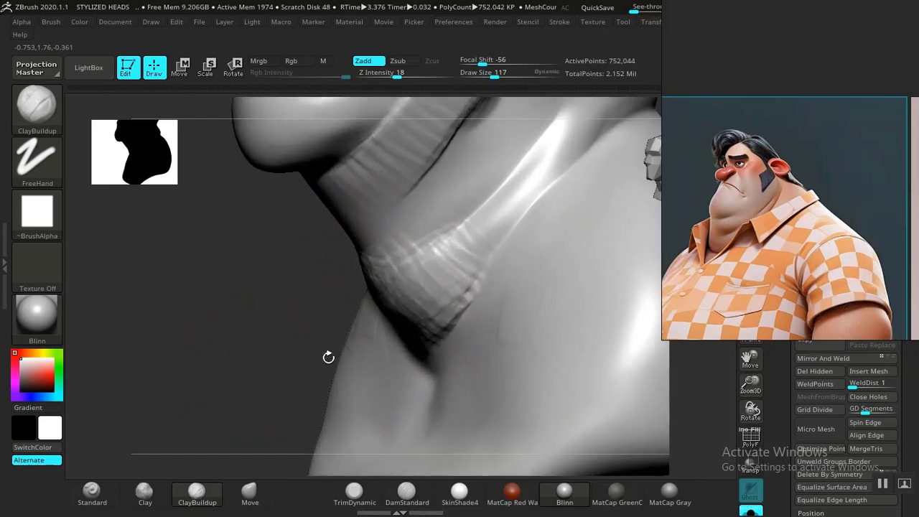
{"action": "left_click", "coordinate": [405, 497]}
{"action": "mouse_move", "coordinate": [246, 345]}
{"action": "left_mouse_down"}
{"action": "mouse_move", "coordinate": [254, 402]}
{"action": "mouse_move", "coordinate": [429, 267]}
{"action": "left_mouse_up"}
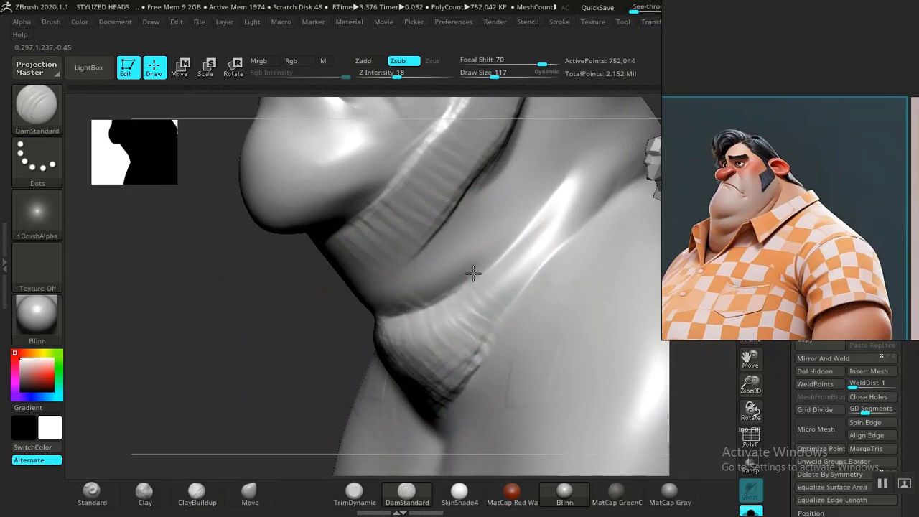
{"action": "left_click_drag", "start_coordinate": [473, 274], "coordinate": [494, 242]}
{"action": "left_click_drag", "start_coordinate": [182, 265], "coordinate": [186, 395], "text": "alt"}
{"action": "mouse_move", "coordinate": [565, 273]}
{"action": "left_mouse_down"}
{"action": "mouse_move", "coordinate": [567, 232]}
{"action": "mouse_move", "coordinate": [596, 290]}
{"action": "mouse_move", "coordinate": [608, 367]}
{"action": "left_mouse_up"}
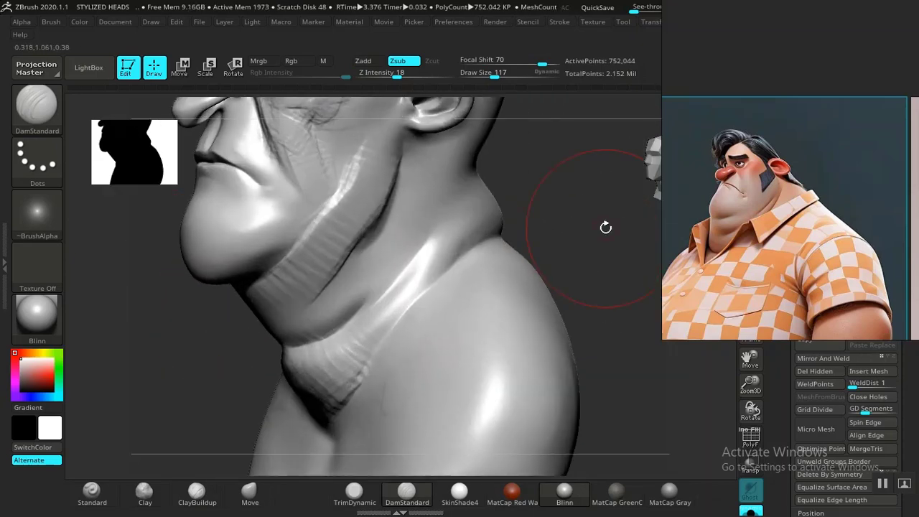
Step: Refine the profile of the chin with the Move brush and smooth its front edge
{"action": "mouse_move", "coordinate": [604, 248]}
{"action": "left_mouse_down", "text": "alt"}
{"action": "mouse_move", "coordinate": [589, 217]}
{"action": "mouse_move", "coordinate": [639, 248]}
{"action": "left_mouse_up", "text": "alt"}
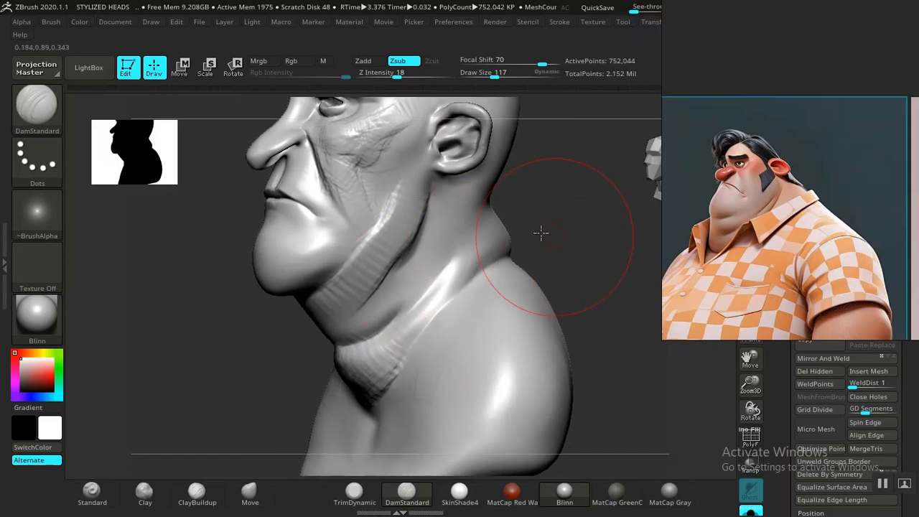
{"action": "left_click_drag", "start_coordinate": [540, 231], "coordinate": [526, 208], "text": "alt"}
{"action": "left_click_drag", "start_coordinate": [526, 208], "coordinate": [497, 247]}
{"action": "mouse_move", "coordinate": [300, 369]}
{"action": "left_mouse_down", "text": "alt"}
{"action": "mouse_move", "coordinate": [320, 392]}
{"action": "mouse_move", "coordinate": [316, 357]}
{"action": "mouse_move", "coordinate": [292, 349]}
{"action": "mouse_move", "coordinate": [324, 402]}
{"action": "mouse_move", "coordinate": [297, 374]}
{"action": "mouse_move", "coordinate": [332, 339]}
{"action": "left_mouse_up", "text": "alt"}
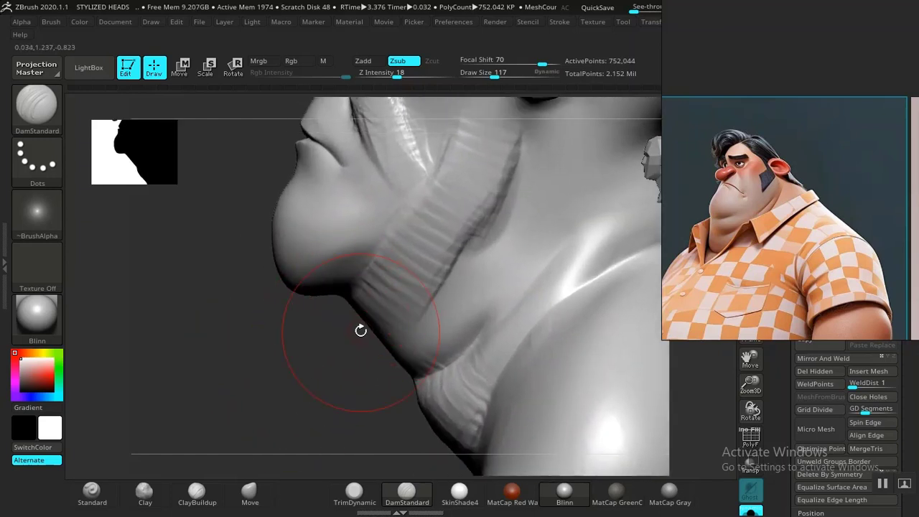
{"action": "left_click", "coordinate": [250, 494]}
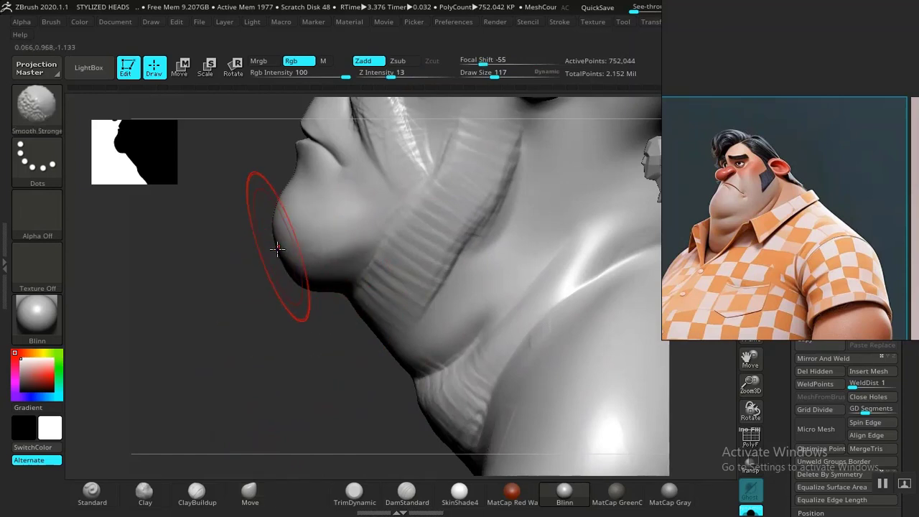
{"action": "left_click_drag", "start_coordinate": [281, 252], "coordinate": [279, 252]}
{"action": "left_click_drag", "start_coordinate": [348, 408], "coordinate": [318, 350], "text": "alt"}
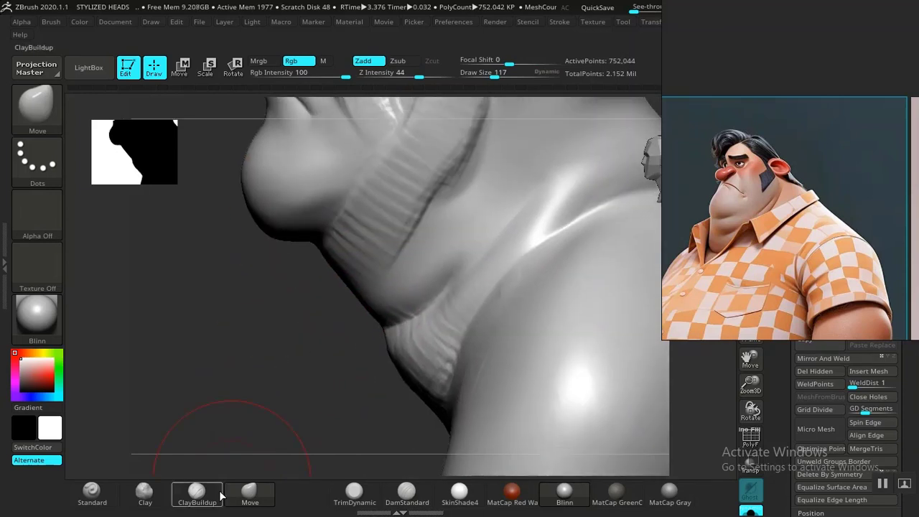
Step: Add light ClayBuildup strokes on the upper chest and widen the sides of the lower neck fold with the Move brush
{"action": "left_click", "coordinate": [197, 494]}
{"action": "mouse_move", "coordinate": [279, 427]}
{"action": "left_mouse_down", "text": "alt"}
{"action": "mouse_move", "coordinate": [263, 377]}
{"action": "mouse_move", "coordinate": [346, 372]}
{"action": "left_mouse_up", "text": "alt"}
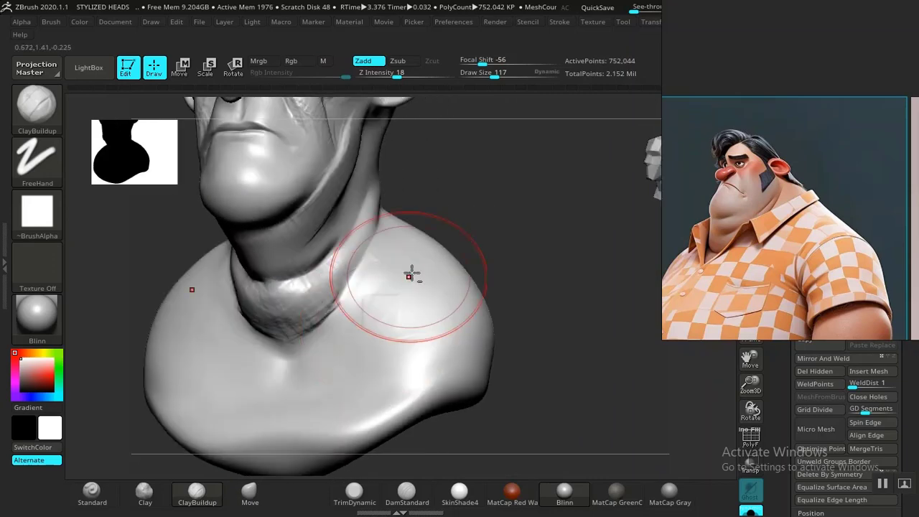
{"action": "left_click_drag", "start_coordinate": [512, 184], "coordinate": [598, 219], "text": "alt"}
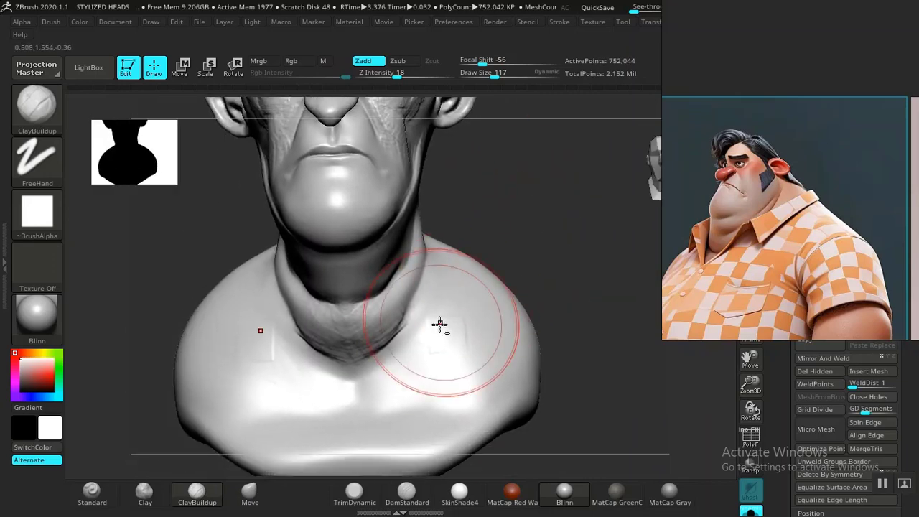
{"action": "left_click_drag", "start_coordinate": [556, 242], "coordinate": [562, 287]}
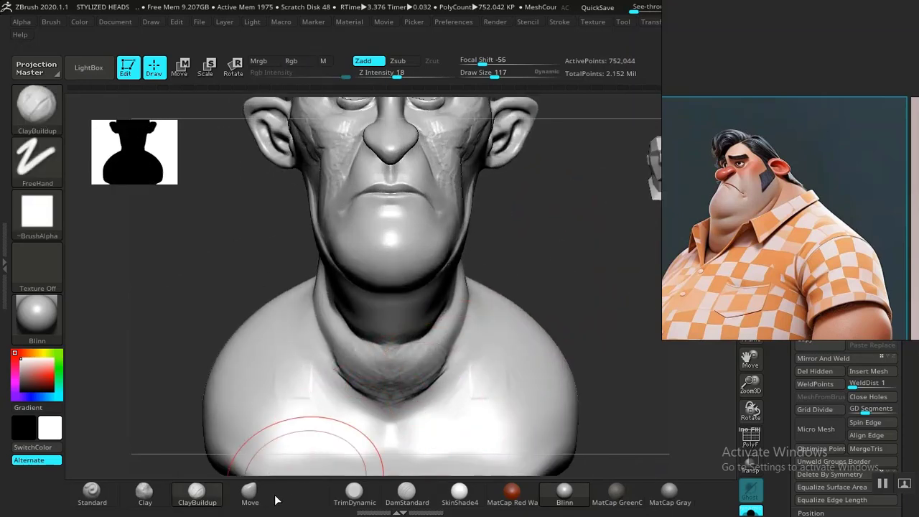
{"action": "key", "text": "b"}
{"action": "key", "text": "m"}
{"action": "key", "text": "v"}
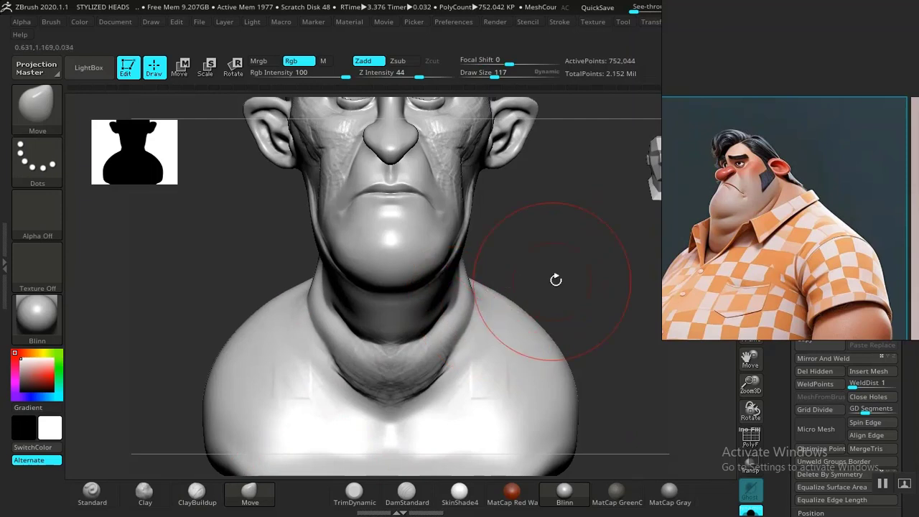
{"action": "mouse_move", "coordinate": [556, 277]}
{"action": "left_mouse_down"}
{"action": "mouse_move", "coordinate": [463, 267]}
{"action": "mouse_move", "coordinate": [530, 310]}
{"action": "mouse_move", "coordinate": [606, 308]}
{"action": "mouse_move", "coordinate": [584, 318]}
{"action": "mouse_move", "coordinate": [591, 286]}
{"action": "left_mouse_up"}
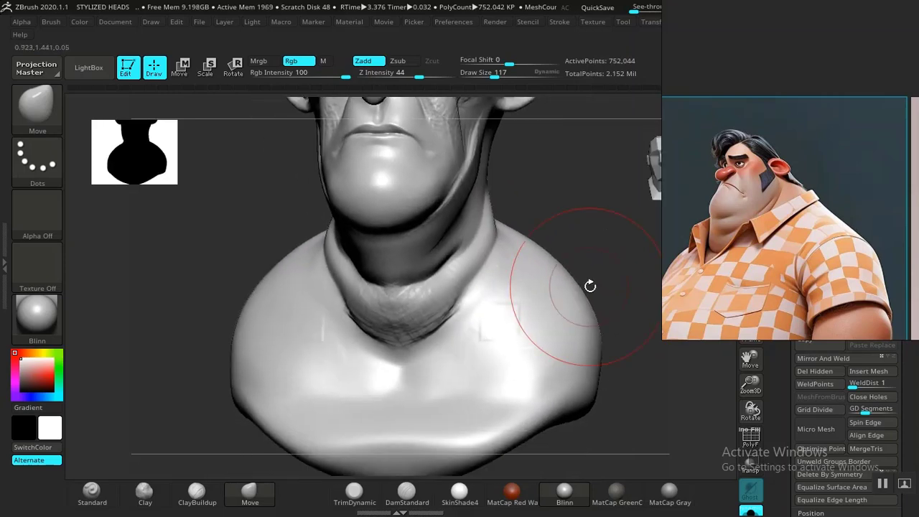
Step: Build up a band of clay across the upper chest below the neck with ClayBuildup and smooth it out
{"action": "left_click", "coordinate": [201, 495]}
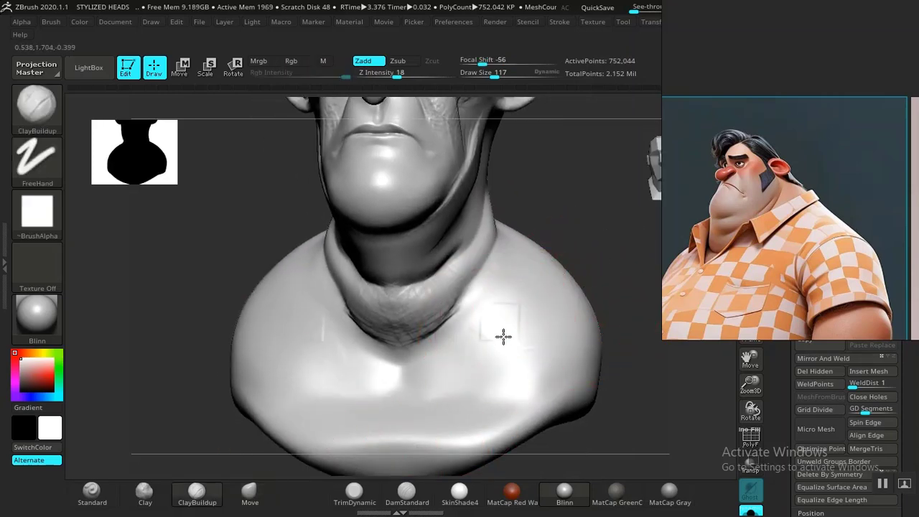
{"action": "mouse_move", "coordinate": [509, 349]}
{"action": "left_mouse_down"}
{"action": "mouse_move", "coordinate": [421, 372]}
{"action": "mouse_move", "coordinate": [538, 337]}
{"action": "mouse_move", "coordinate": [535, 348]}
{"action": "mouse_move", "coordinate": [297, 361]}
{"action": "mouse_move", "coordinate": [312, 351]}
{"action": "left_mouse_up"}
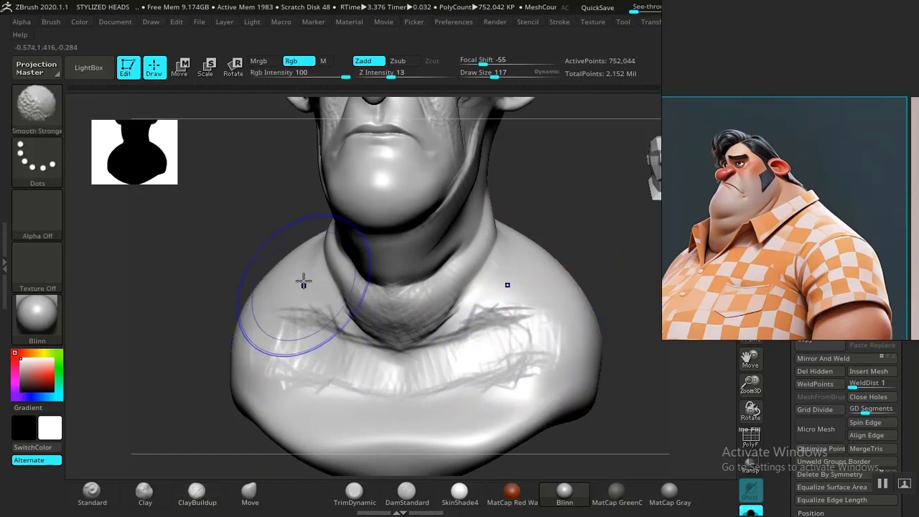
{"action": "left_click_drag", "start_coordinate": [427, 72], "coordinate": [451, 72]}
{"action": "left_click_drag", "start_coordinate": [292, 377], "coordinate": [271, 350], "text": "shift"}
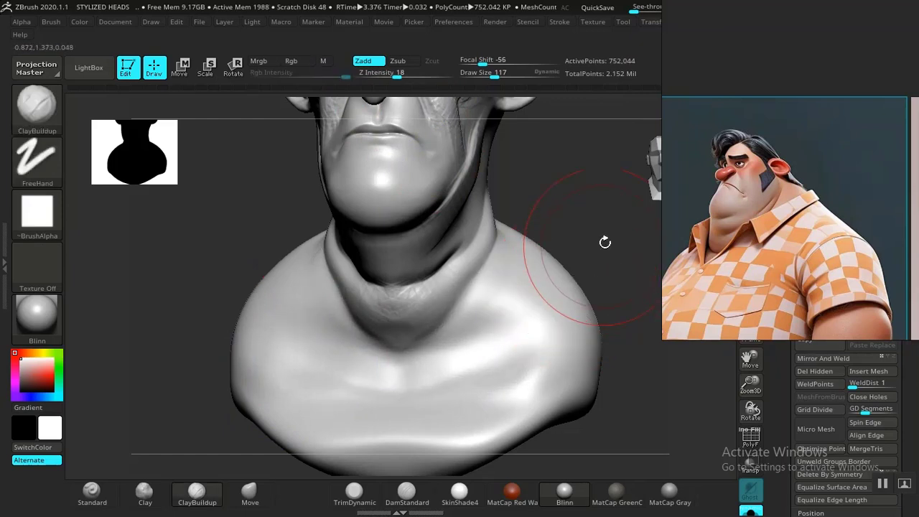
Step: Carve a crease along the underside of the lower neck fold with DamStandard, separating it from the chest
{"action": "mouse_move", "coordinate": [605, 242]}
{"action": "left_mouse_down"}
{"action": "mouse_move", "coordinate": [581, 259]}
{"action": "mouse_move", "coordinate": [583, 233]}
{"action": "mouse_move", "coordinate": [512, 324]}
{"action": "left_mouse_up"}
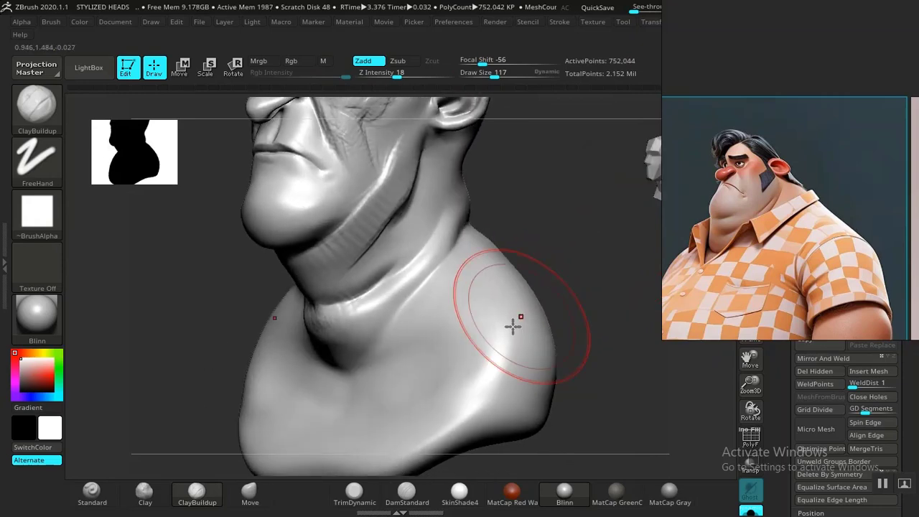
{"action": "left_click", "coordinate": [418, 500]}
{"action": "mouse_move", "coordinate": [615, 295]}
{"action": "left_mouse_down"}
{"action": "mouse_move", "coordinate": [455, 312]}
{"action": "mouse_move", "coordinate": [386, 372]}
{"action": "mouse_move", "coordinate": [328, 371]}
{"action": "mouse_move", "coordinate": [418, 361]}
{"action": "mouse_move", "coordinate": [438, 332]}
{"action": "left_mouse_up"}
{"action": "mouse_move", "coordinate": [639, 270]}
{"action": "left_mouse_down"}
{"action": "mouse_move", "coordinate": [646, 287]}
{"action": "mouse_move", "coordinate": [574, 330]}
{"action": "mouse_move", "coordinate": [601, 324]}
{"action": "mouse_move", "coordinate": [562, 335]}
{"action": "mouse_move", "coordinate": [509, 339]}
{"action": "mouse_move", "coordinate": [467, 312]}
{"action": "left_mouse_up"}
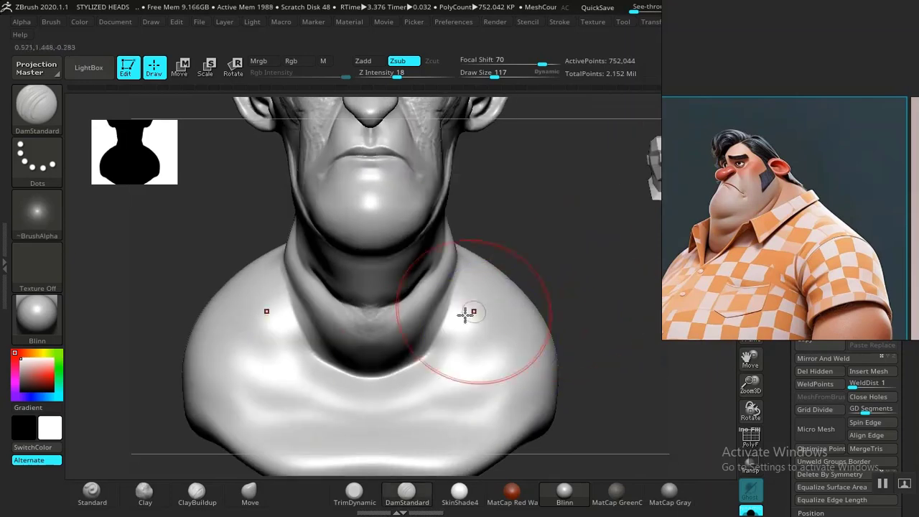
Step: Thicken the front and sides of the lower neck fold with ClayBuildup strokes
{"action": "left_click", "coordinate": [197, 492]}
{"action": "mouse_move", "coordinate": [135, 314]}
{"action": "left_mouse_down", "text": "alt"}
{"action": "mouse_move", "coordinate": [172, 324]}
{"action": "mouse_move", "coordinate": [308, 301]}
{"action": "mouse_move", "coordinate": [353, 332]}
{"action": "left_mouse_up", "text": "alt"}
{"action": "left_click_drag", "start_coordinate": [325, 288], "coordinate": [357, 349]}
{"action": "left_click_drag", "start_coordinate": [336, 310], "coordinate": [349, 336]}
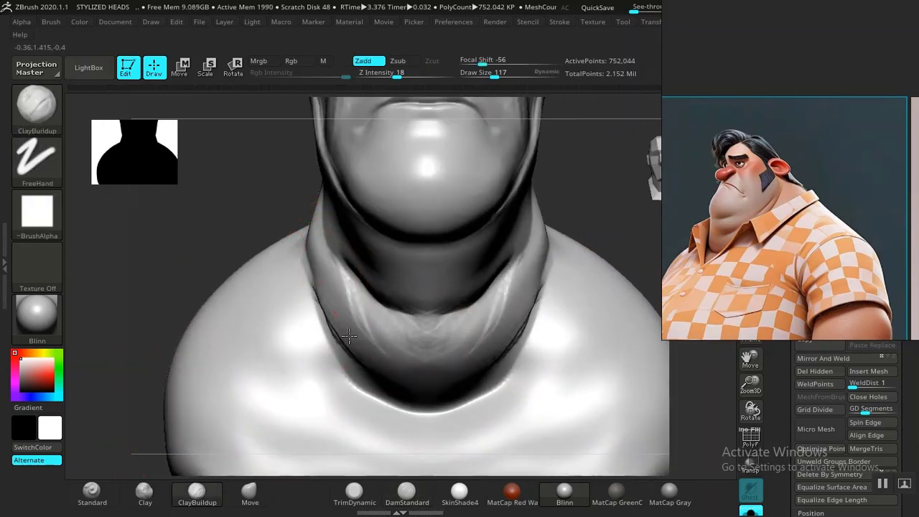
{"action": "mouse_move", "coordinate": [426, 357]}
{"action": "left_mouse_down"}
{"action": "mouse_move", "coordinate": [369, 314]}
{"action": "mouse_move", "coordinate": [378, 340]}
{"action": "mouse_move", "coordinate": [426, 359]}
{"action": "left_mouse_up"}
Step: Build up clay along the side of the neck and under the chin with ClayBuildup, thickening the folds below the jaw
{"action": "mouse_move", "coordinate": [596, 208]}
{"action": "left_mouse_down"}
{"action": "mouse_move", "coordinate": [520, 237]}
{"action": "mouse_move", "coordinate": [468, 229]}
{"action": "left_mouse_up"}
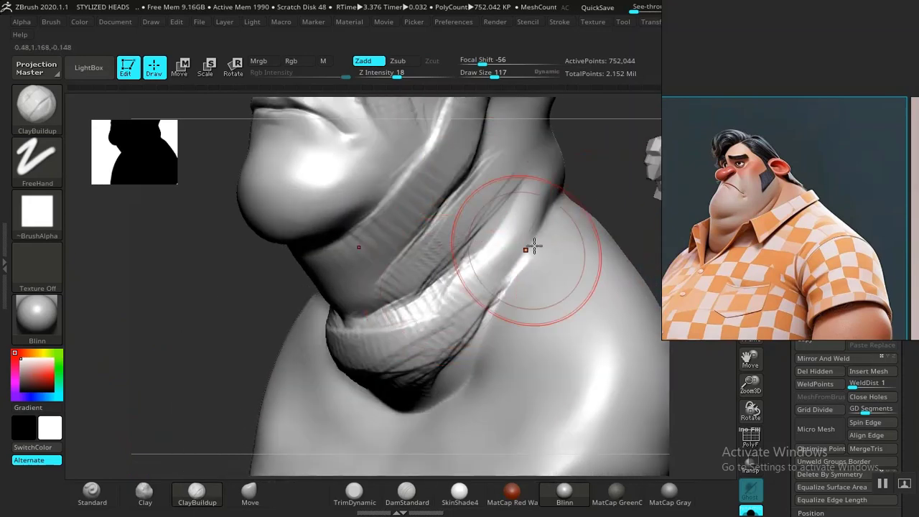
{"action": "mouse_move", "coordinate": [595, 256]}
{"action": "left_mouse_down"}
{"action": "mouse_move", "coordinate": [449, 273]}
{"action": "mouse_move", "coordinate": [452, 250]}
{"action": "mouse_move", "coordinate": [339, 369]}
{"action": "mouse_move", "coordinate": [373, 330]}
{"action": "mouse_move", "coordinate": [307, 375]}
{"action": "left_mouse_up"}
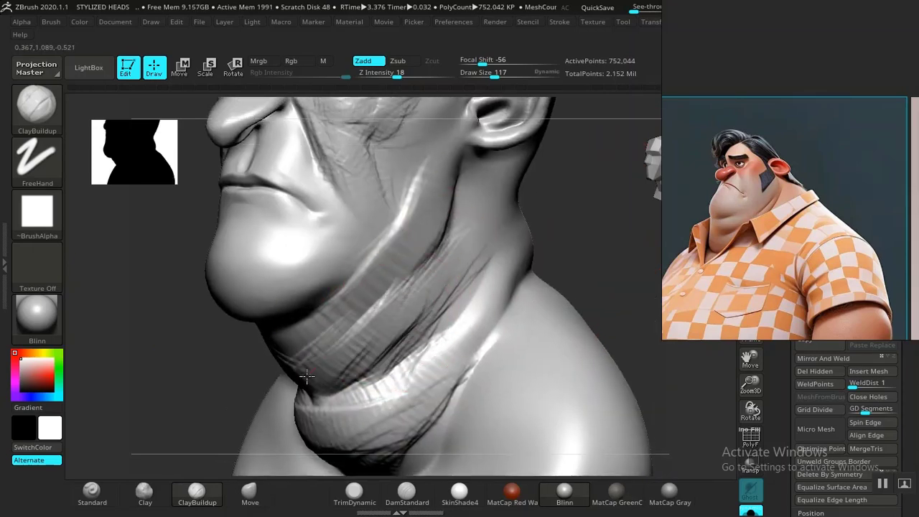
{"action": "left_click_drag", "start_coordinate": [573, 236], "coordinate": [559, 170]}
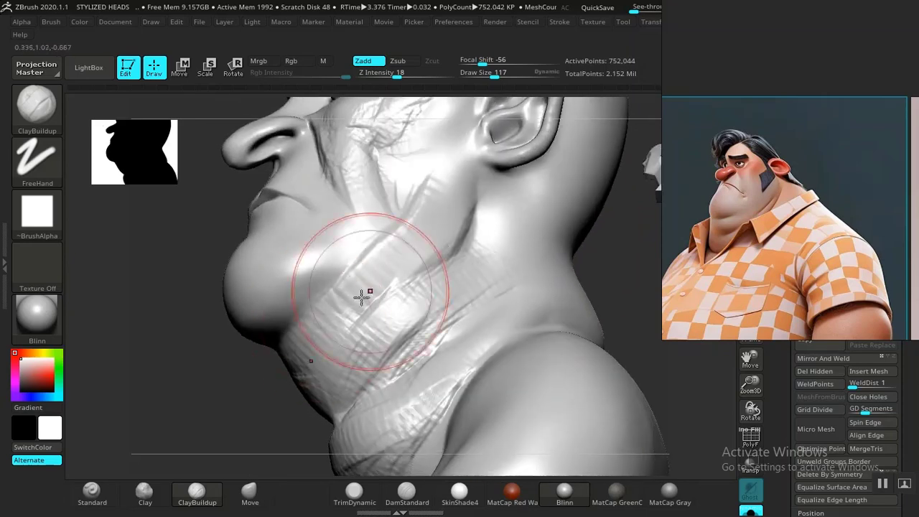
{"action": "mouse_move", "coordinate": [365, 294]}
{"action": "left_mouse_down"}
{"action": "mouse_move", "coordinate": [312, 301]}
{"action": "mouse_move", "coordinate": [283, 318]}
{"action": "mouse_move", "coordinate": [299, 304]}
{"action": "mouse_move", "coordinate": [280, 328]}
{"action": "mouse_move", "coordinate": [355, 352]}
{"action": "mouse_move", "coordinate": [334, 394]}
{"action": "mouse_move", "coordinate": [481, 282]}
{"action": "left_mouse_up"}
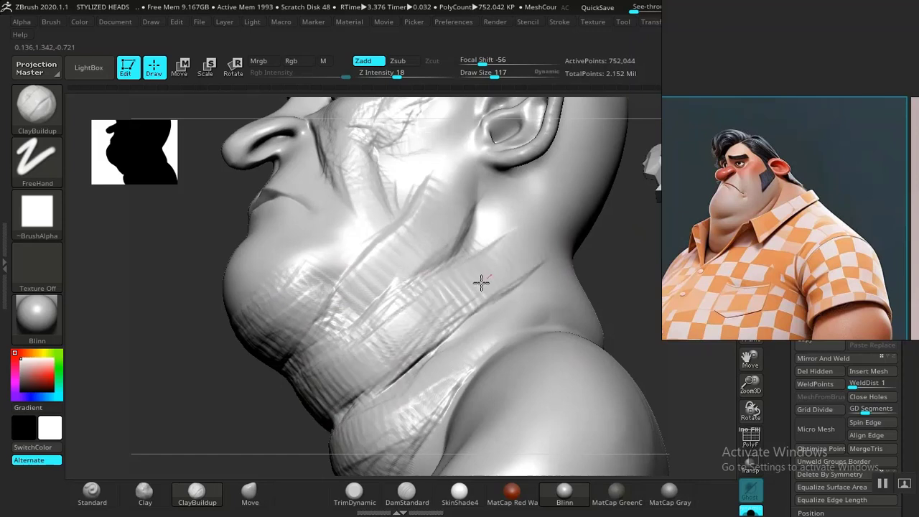
{"action": "mouse_move", "coordinate": [447, 321]}
{"action": "left_mouse_down"}
{"action": "mouse_move", "coordinate": [532, 290]}
{"action": "mouse_move", "coordinate": [476, 325]}
{"action": "mouse_move", "coordinate": [380, 437]}
{"action": "mouse_move", "coordinate": [420, 441]}
{"action": "left_mouse_up"}
Step: Reshape the neck folds and the nape in profile with the Move brush at draw size 181
{"action": "left_click_drag", "start_coordinate": [625, 259], "coordinate": [571, 303], "text": "alt"}
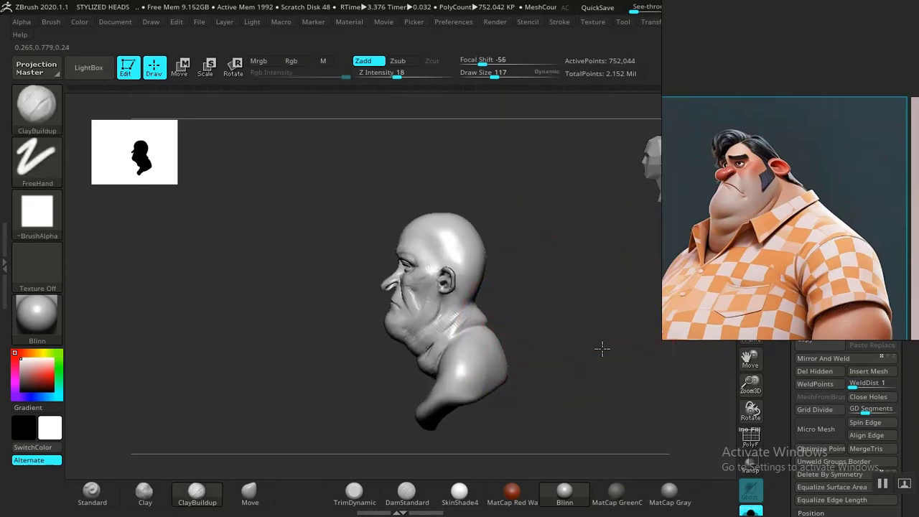
{"action": "left_click_drag", "start_coordinate": [601, 349], "coordinate": [570, 384], "text": "alt"}
{"action": "left_click_drag", "start_coordinate": [608, 260], "coordinate": [624, 278], "text": "alt"}
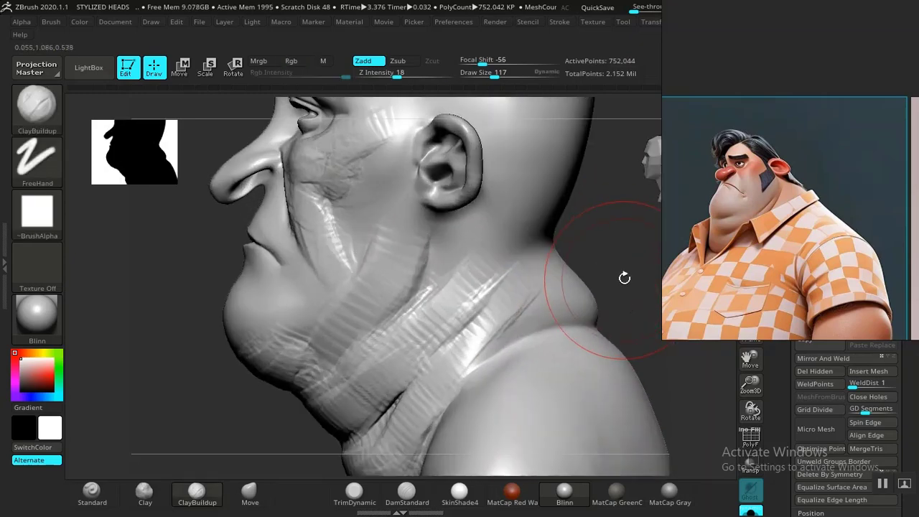
{"action": "left_click_drag", "start_coordinate": [570, 214], "coordinate": [581, 311], "text": "alt"}
{"action": "left_click_drag", "start_coordinate": [599, 256], "coordinate": [621, 277], "text": "alt"}
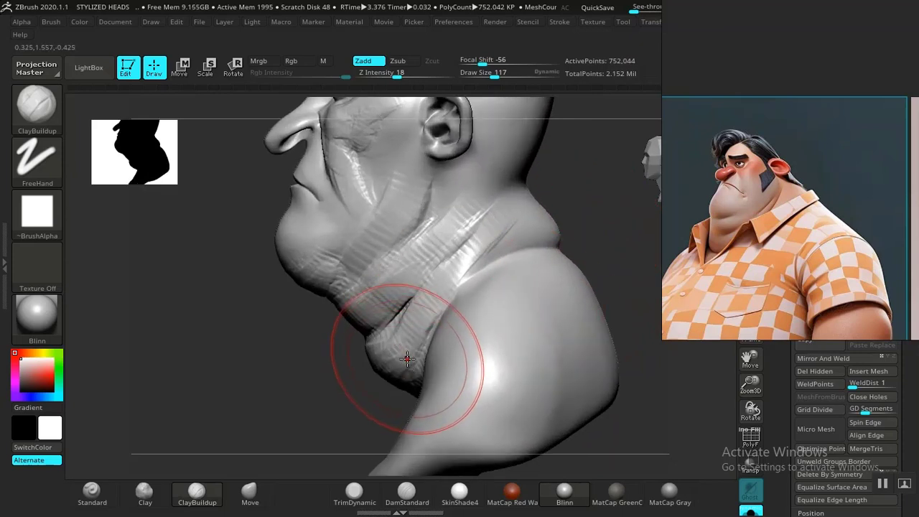
{"action": "left_click", "coordinate": [253, 496]}
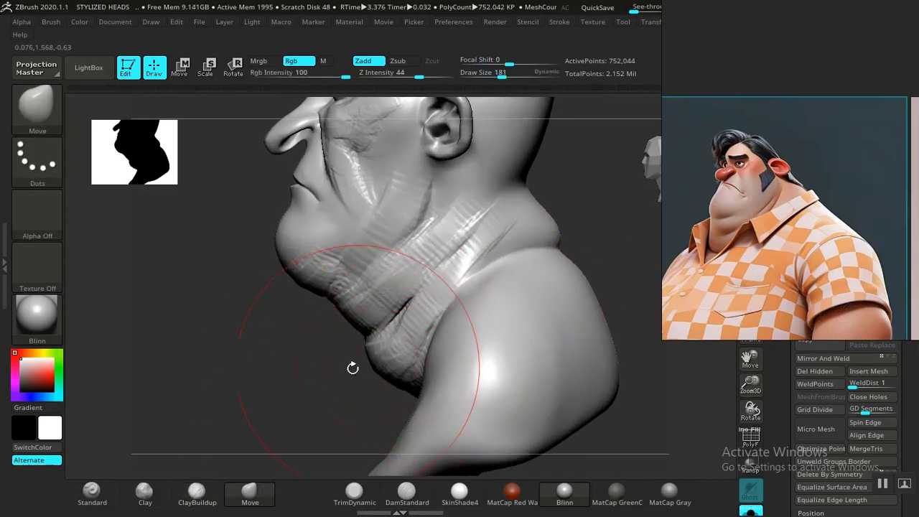
{"action": "left_click_drag", "start_coordinate": [286, 349], "coordinate": [353, 330], "text": "alt"}
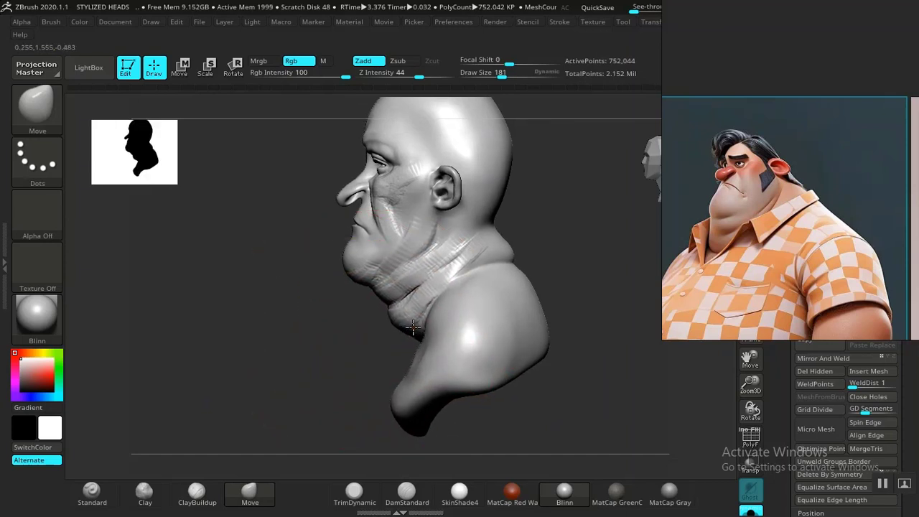
{"action": "mouse_move", "coordinate": [557, 257]}
{"action": "left_mouse_down"}
{"action": "mouse_move", "coordinate": [500, 266]}
{"action": "mouse_move", "coordinate": [507, 242]}
{"action": "left_mouse_up"}
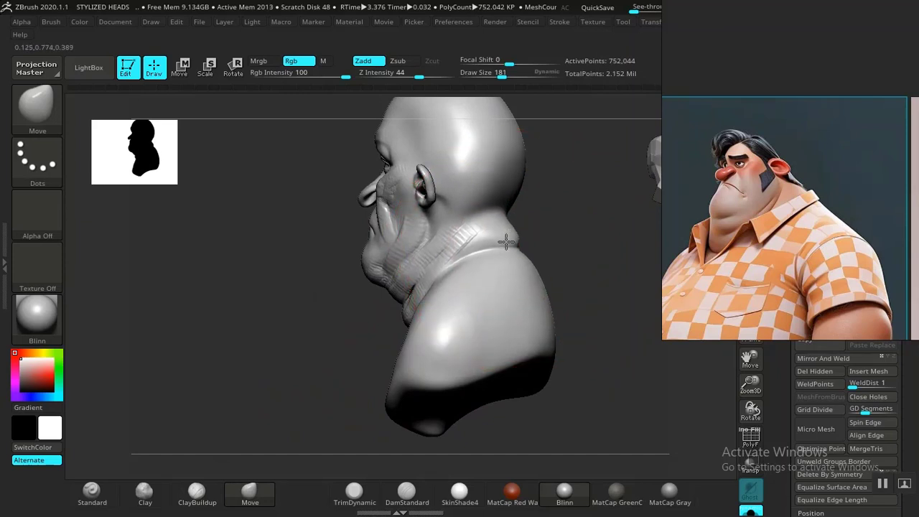
{"action": "mouse_move", "coordinate": [563, 237]}
{"action": "left_mouse_down"}
{"action": "mouse_move", "coordinate": [582, 232]}
{"action": "mouse_move", "coordinate": [608, 267]}
{"action": "left_mouse_up"}
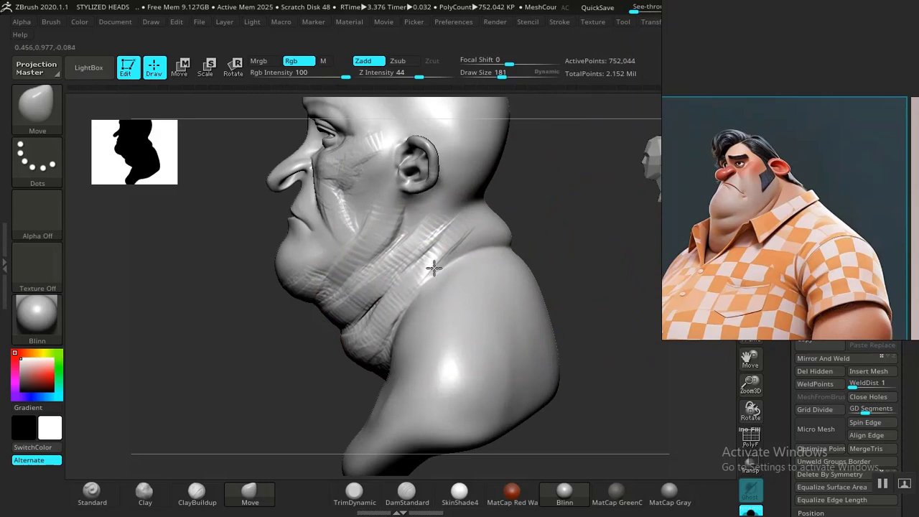
{"action": "mouse_move", "coordinate": [639, 235]}
{"action": "left_mouse_down"}
{"action": "mouse_move", "coordinate": [555, 267]}
{"action": "mouse_move", "coordinate": [521, 260]}
{"action": "mouse_move", "coordinate": [576, 318]}
{"action": "mouse_move", "coordinate": [548, 262]}
{"action": "mouse_move", "coordinate": [577, 220]}
{"action": "mouse_move", "coordinate": [599, 304]}
{"action": "mouse_move", "coordinate": [643, 179]}
{"action": "mouse_move", "coordinate": [595, 284]}
{"action": "mouse_move", "coordinate": [606, 246]}
{"action": "mouse_move", "coordinate": [613, 324]}
{"action": "mouse_move", "coordinate": [603, 320]}
{"action": "mouse_move", "coordinate": [596, 284]}
{"action": "left_mouse_up"}
Step: Fill out the lower cheek, jaw and upper neck with ClayBuildup strokes from below the ear to the chin
{"action": "left_click", "coordinate": [197, 491]}
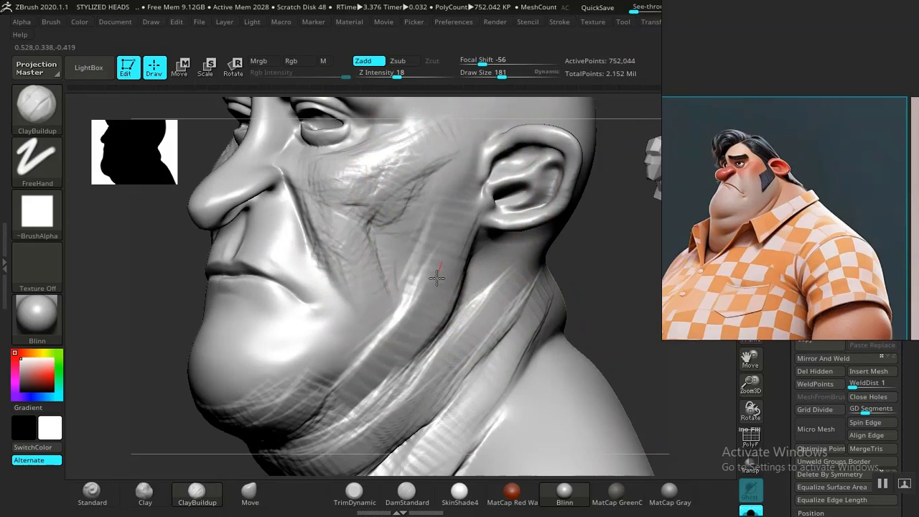
{"action": "left_click_drag", "start_coordinate": [437, 278], "coordinate": [427, 302]}
{"action": "left_click_drag", "start_coordinate": [459, 201], "coordinate": [453, 229]}
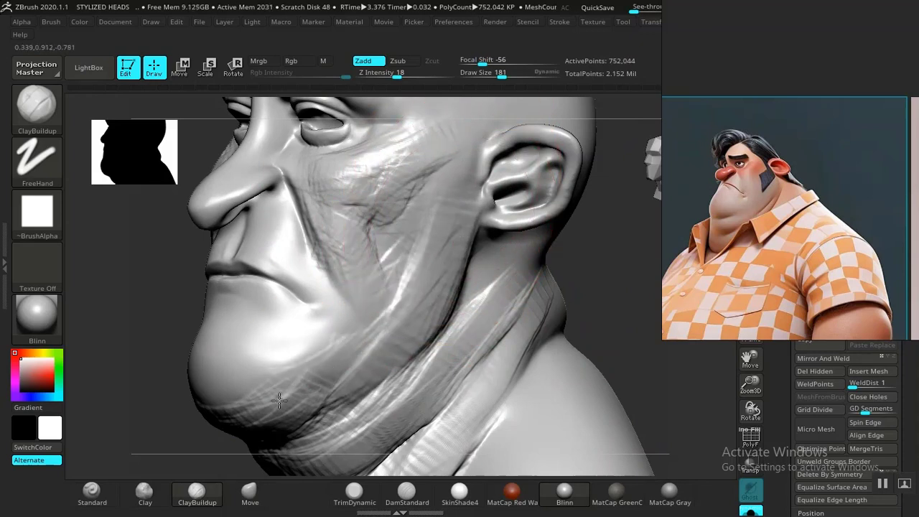
{"action": "mouse_move", "coordinate": [323, 416]}
{"action": "left_mouse_down"}
{"action": "mouse_move", "coordinate": [247, 443]}
{"action": "mouse_move", "coordinate": [399, 378]}
{"action": "mouse_move", "coordinate": [451, 312]}
{"action": "mouse_move", "coordinate": [421, 344]}
{"action": "left_mouse_up"}
{"action": "left_click_drag", "start_coordinate": [602, 300], "coordinate": [574, 275]}
{"action": "left_click_drag", "start_coordinate": [484, 274], "coordinate": [455, 291]}
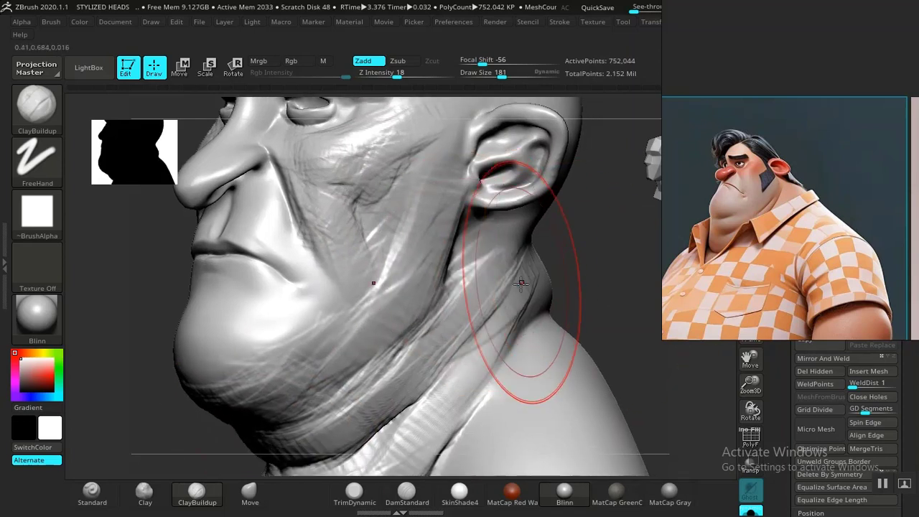
Step: Smooth the clay strokes on the lower cheek, along the jaw and on the side of the neck
{"action": "mouse_move", "coordinate": [423, 317]}
{"action": "left_mouse_down", "text": "shift"}
{"action": "mouse_move", "coordinate": [386, 317]}
{"action": "mouse_move", "coordinate": [435, 302]}
{"action": "left_mouse_up", "text": "shift"}
{"action": "left_click_drag", "start_coordinate": [426, 102], "coordinate": [394, 268], "text": "shift"}
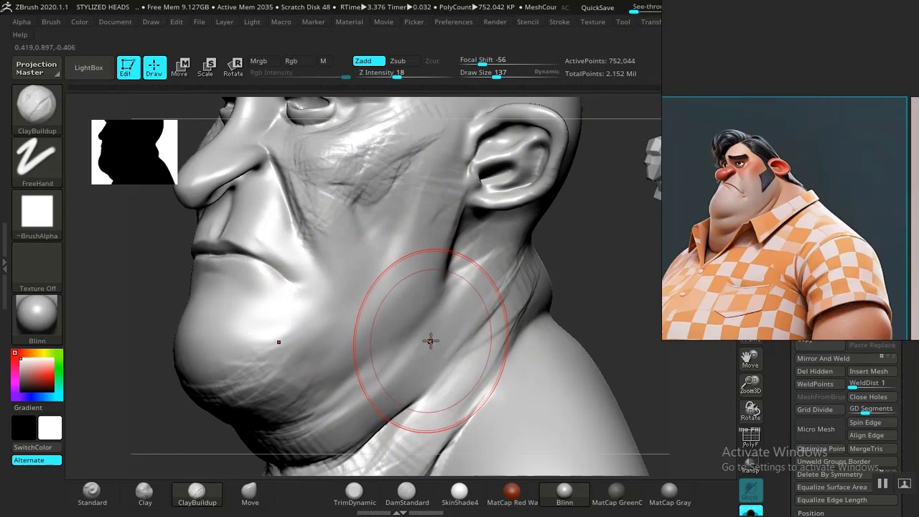
{"action": "key", "text": "shift"}
{"action": "left_click_drag", "start_coordinate": [431, 342], "coordinate": [452, 333], "text": "shift"}
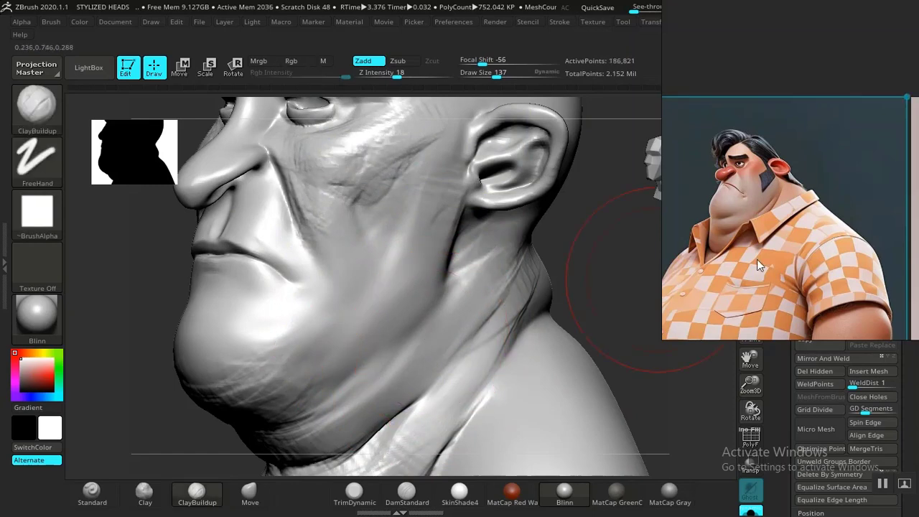
Step: Shift the reference image aside and smooth the side of the neck behind the jaw at a lower subdivision level
{"action": "mouse_move", "coordinate": [757, 260]}
{"action": "right_mouse_down"}
{"action": "mouse_move", "coordinate": [583, 243]}
{"action": "mouse_move", "coordinate": [707, 187]}
{"action": "mouse_move", "coordinate": [740, 222]}
{"action": "right_mouse_up"}
{"action": "left_click_drag", "start_coordinate": [594, 277], "coordinate": [596, 283]}
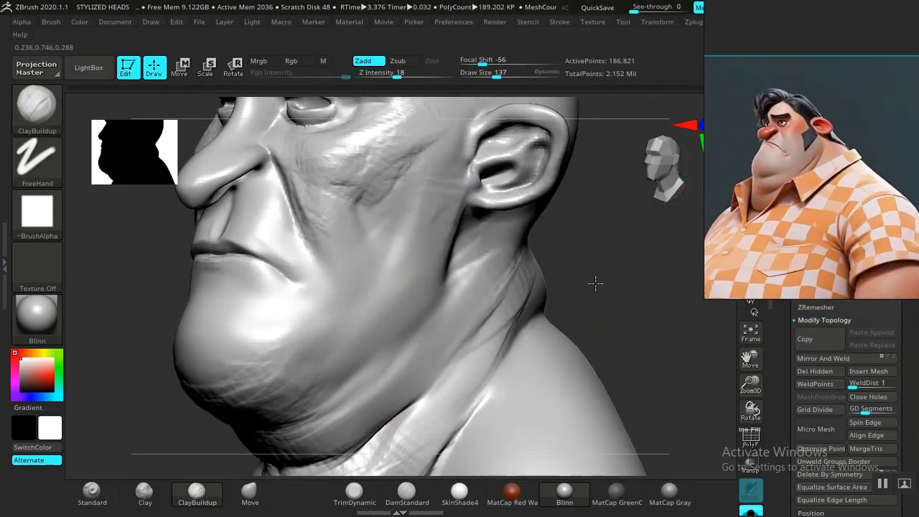
{"action": "left_click_drag", "start_coordinate": [493, 328], "coordinate": [515, 288], "text": "shift"}
{"action": "left_click_drag", "start_coordinate": [440, 383], "coordinate": [459, 359], "text": "shift"}
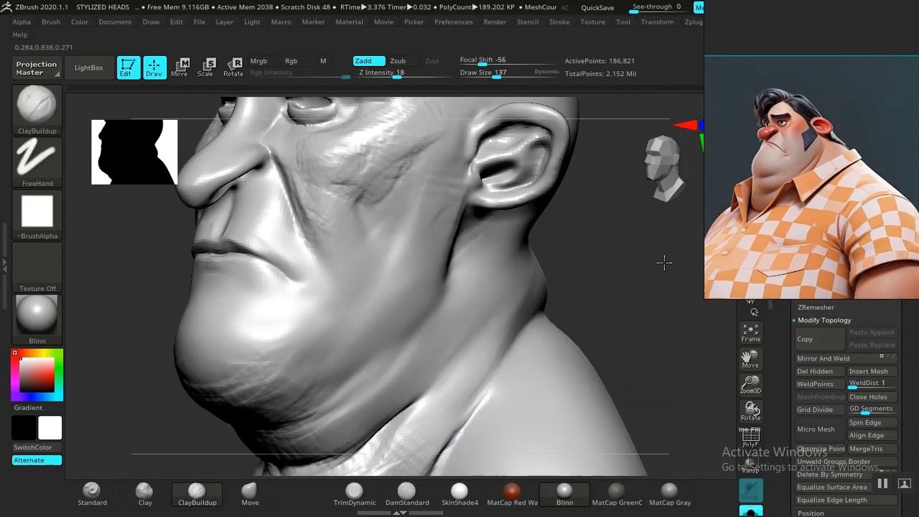
Step: Smooth the folds under the chin and across the front of the lower neck
{"action": "left_click_drag", "start_coordinate": [662, 263], "coordinate": [661, 237], "text": "alt"}
{"action": "left_click_drag", "start_coordinate": [451, 312], "coordinate": [465, 346], "text": "shift"}
{"action": "left_click_drag", "start_coordinate": [601, 309], "coordinate": [656, 166], "text": "alt"}
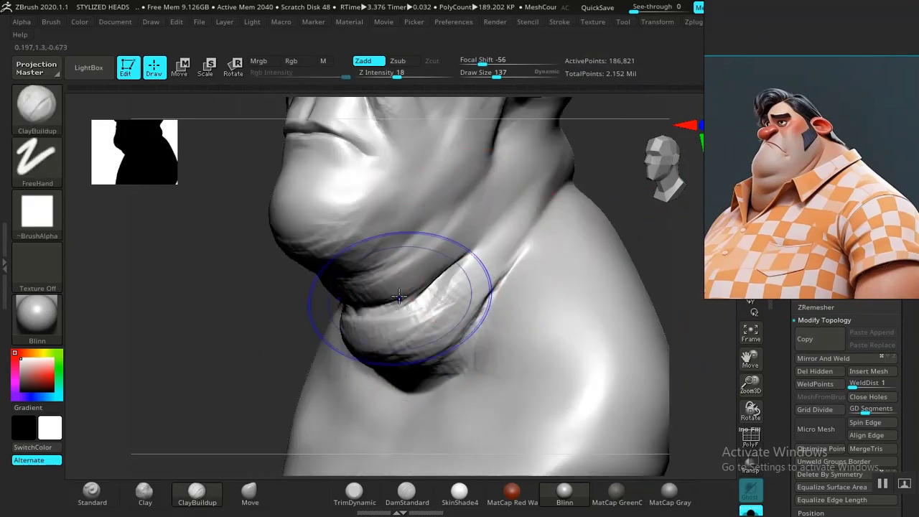
{"action": "mouse_move", "coordinate": [396, 252]}
{"action": "left_mouse_down", "text": "shift"}
{"action": "mouse_move", "coordinate": [336, 261]}
{"action": "mouse_move", "coordinate": [359, 260]}
{"action": "mouse_move", "coordinate": [443, 295]}
{"action": "mouse_move", "coordinate": [379, 349]}
{"action": "left_mouse_up", "text": "shift"}
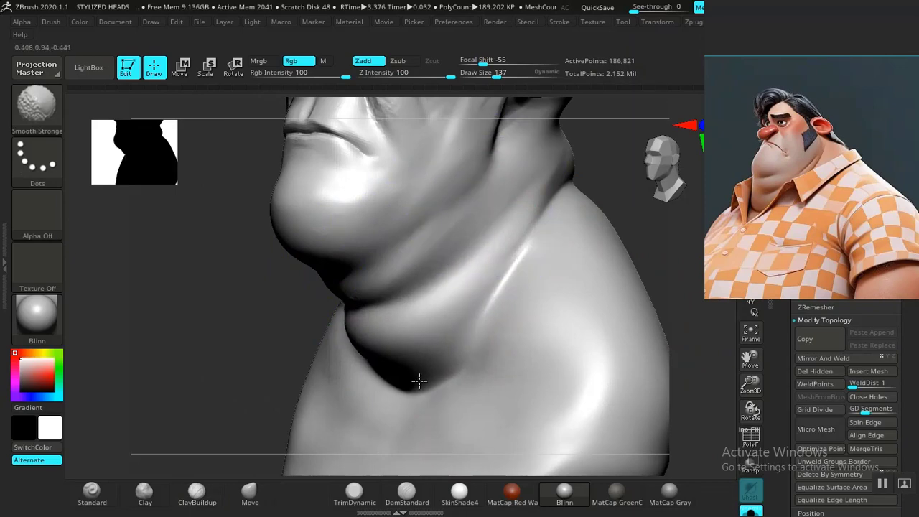
Step: Smooth the lowest fold across the front of the neck
{"action": "left_click_drag", "start_coordinate": [419, 381], "coordinate": [400, 343], "text": "shift"}
{"action": "left_click_drag", "start_coordinate": [649, 242], "coordinate": [574, 248], "text": "alt"}
{"action": "mouse_move", "coordinate": [610, 151]}
{"action": "left_mouse_down", "text": "alt"}
{"action": "mouse_move", "coordinate": [547, 302]}
{"action": "mouse_move", "coordinate": [605, 404]}
{"action": "mouse_move", "coordinate": [592, 381]}
{"action": "left_mouse_up", "text": "alt"}
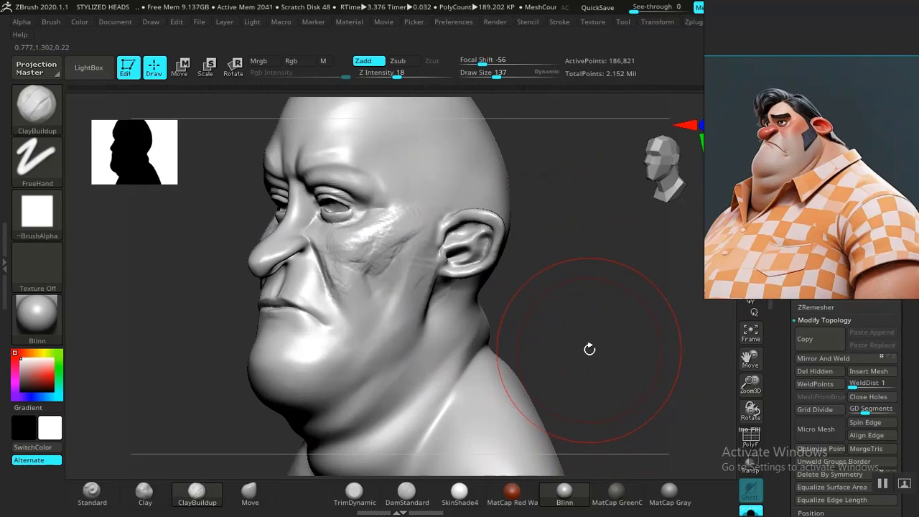
Step: Smooth the rough clay over the cheekbone and upper cheek with draw size 105 and smoothing intensity 25
{"action": "left_click_drag", "start_coordinate": [585, 299], "coordinate": [645, 445], "text": "alt"}
{"action": "left_click_drag", "start_coordinate": [630, 295], "coordinate": [654, 392], "text": "alt"}
{"action": "mouse_move", "coordinate": [422, 313]}
{"action": "left_mouse_down"}
{"action": "mouse_move", "coordinate": [429, 242]}
{"action": "mouse_move", "coordinate": [426, 277]}
{"action": "left_mouse_up"}
{"action": "key", "text": "bracketleft"}
{"action": "key", "text": "bracketleft"}
{"action": "key", "text": "bracketleft"}
{"action": "key", "text": "shift"}
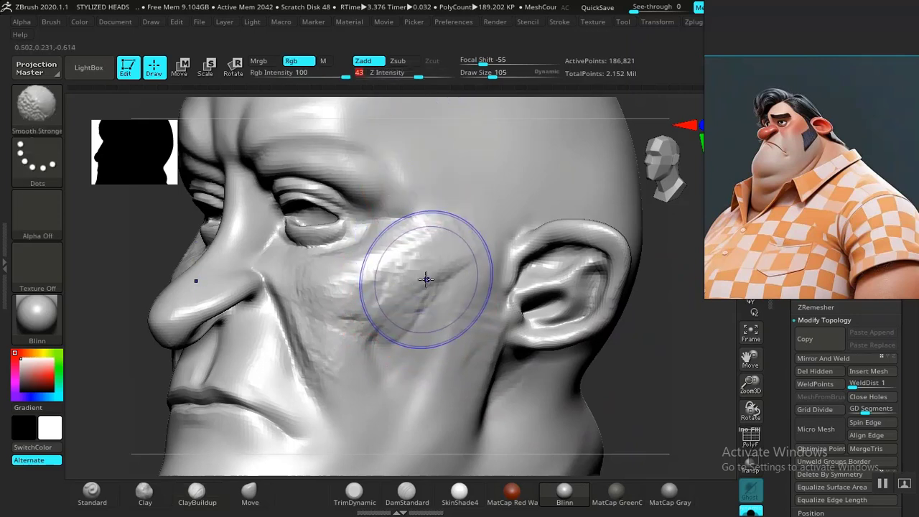
{"action": "left_click_drag", "start_coordinate": [406, 74], "coordinate": [404, 74]}
{"action": "left_click_drag", "start_coordinate": [395, 301], "coordinate": [432, 249], "text": "shift"}
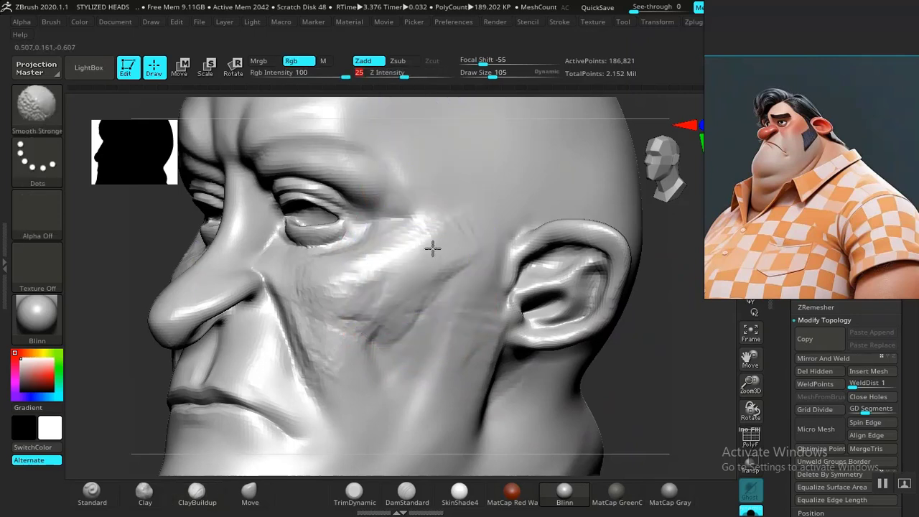
{"action": "left_click_drag", "start_coordinate": [470, 317], "coordinate": [463, 352], "text": "shift"}
{"action": "mouse_move", "coordinate": [407, 377]}
{"action": "left_mouse_down", "text": "shift"}
{"action": "mouse_move", "coordinate": [335, 336]}
{"action": "mouse_move", "coordinate": [303, 351]}
{"action": "left_mouse_up", "text": "shift"}
{"action": "mouse_move", "coordinate": [335, 293]}
{"action": "left_mouse_down", "text": "shift"}
{"action": "mouse_move", "coordinate": [392, 316]}
{"action": "mouse_move", "coordinate": [331, 306]}
{"action": "mouse_move", "coordinate": [360, 369]}
{"action": "mouse_move", "coordinate": [492, 227]}
{"action": "left_mouse_up", "text": "shift"}
Step: Smooth the middle of the cheek between the mouth corner and the back of the jaw
{"action": "mouse_move", "coordinate": [654, 339]}
{"action": "left_mouse_down", "text": "alt"}
{"action": "mouse_move", "coordinate": [663, 361]}
{"action": "mouse_move", "coordinate": [687, 371]}
{"action": "mouse_move", "coordinate": [639, 321]}
{"action": "mouse_move", "coordinate": [611, 340]}
{"action": "mouse_move", "coordinate": [568, 340]}
{"action": "mouse_move", "coordinate": [510, 296]}
{"action": "mouse_move", "coordinate": [527, 322]}
{"action": "mouse_move", "coordinate": [527, 365]}
{"action": "mouse_move", "coordinate": [560, 302]}
{"action": "mouse_move", "coordinate": [581, 352]}
{"action": "mouse_move", "coordinate": [496, 345]}
{"action": "left_mouse_up", "text": "alt"}
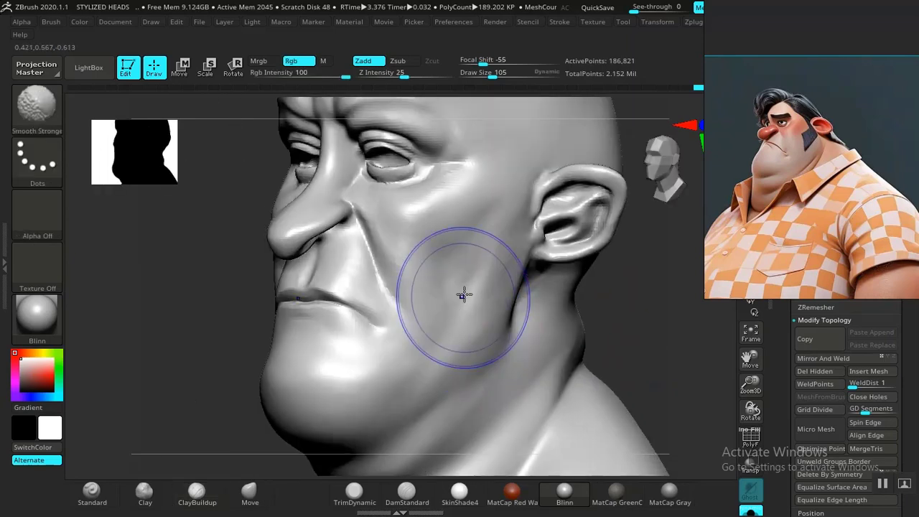
{"action": "left_click_drag", "start_coordinate": [477, 267], "coordinate": [459, 324], "text": "shift"}
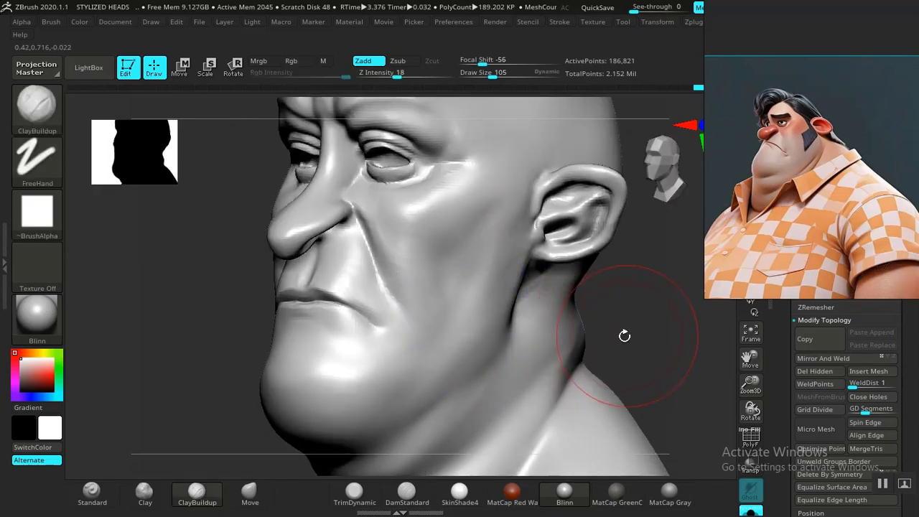
{"action": "left_click_drag", "start_coordinate": [632, 318], "coordinate": [557, 313], "text": "shift"}
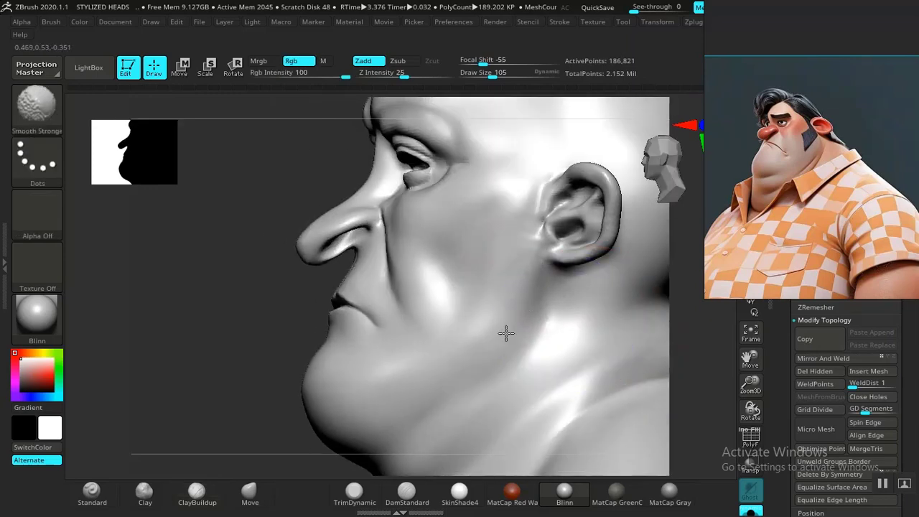
Step: Add ClayBuildup volume to the lower cheek and jaw angle below the ear, and smooth it into the jaw
{"action": "left_click", "coordinate": [196, 491]}
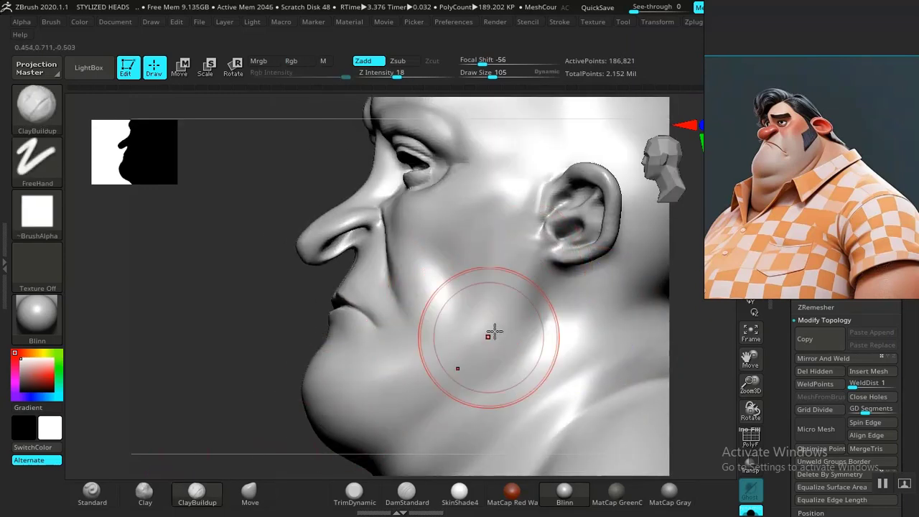
{"action": "mouse_move", "coordinate": [495, 331]}
{"action": "left_mouse_down"}
{"action": "mouse_move", "coordinate": [535, 248]}
{"action": "mouse_move", "coordinate": [529, 279]}
{"action": "mouse_move", "coordinate": [461, 365]}
{"action": "left_mouse_up"}
{"action": "left_click_drag", "start_coordinate": [522, 336], "coordinate": [465, 380]}
{"action": "mouse_move", "coordinate": [523, 339]}
{"action": "left_mouse_down", "text": "shift"}
{"action": "mouse_move", "coordinate": [517, 317]}
{"action": "mouse_move", "coordinate": [470, 344]}
{"action": "left_mouse_up", "text": "shift"}
{"action": "left_click_drag", "start_coordinate": [539, 321], "coordinate": [461, 371], "text": "shift"}
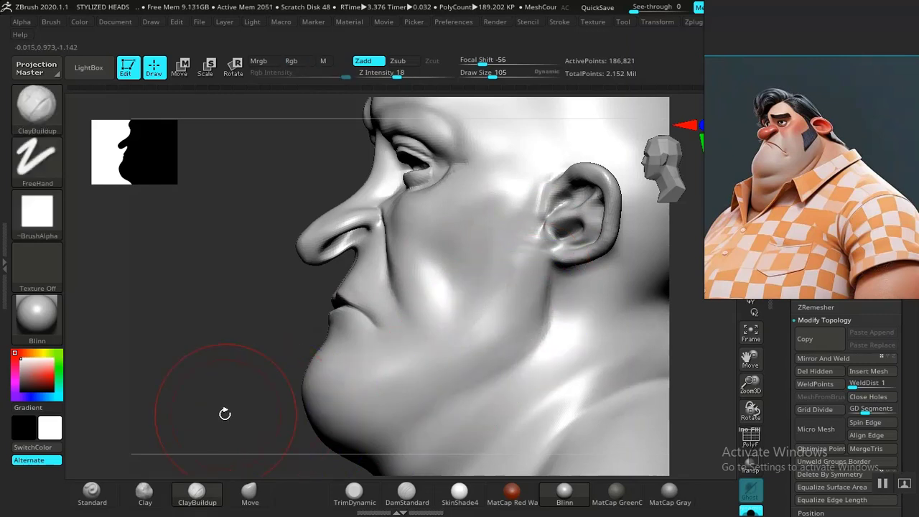
Step: Build up a fleshy cheek fold with ClayBuildup from beside the nose, past the mouth corner, down to the jowl
{"action": "left_click_drag", "start_coordinate": [177, 314], "coordinate": [193, 304]}
{"action": "left_click_drag", "start_coordinate": [193, 304], "coordinate": [323, 359]}
{"action": "mouse_move", "coordinate": [601, 299]}
{"action": "left_mouse_down", "text": "alt"}
{"action": "mouse_move", "coordinate": [574, 295]}
{"action": "mouse_move", "coordinate": [609, 354]}
{"action": "mouse_move", "coordinate": [607, 374]}
{"action": "left_mouse_up", "text": "alt"}
{"action": "mouse_move", "coordinate": [580, 314]}
{"action": "left_mouse_down", "text": "alt"}
{"action": "mouse_move", "coordinate": [584, 359]}
{"action": "mouse_move", "coordinate": [571, 371]}
{"action": "mouse_move", "coordinate": [495, 346]}
{"action": "left_mouse_up", "text": "alt"}
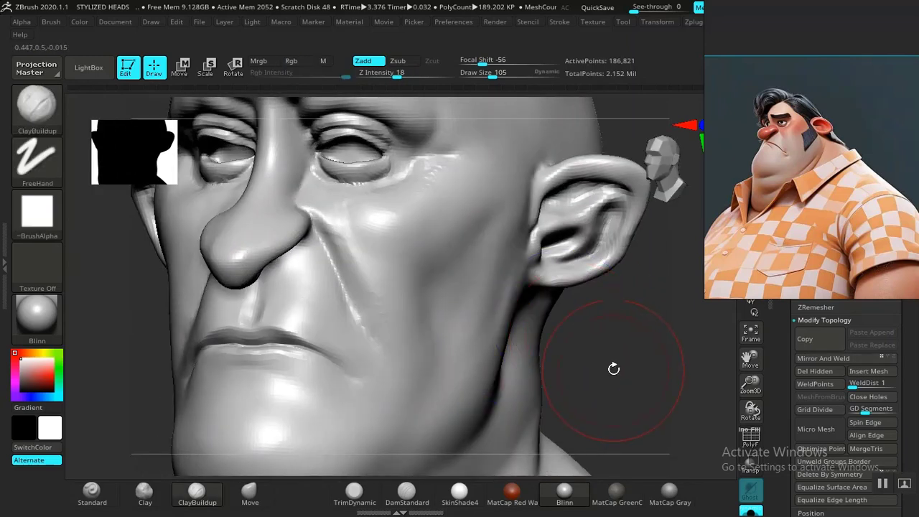
{"action": "mouse_move", "coordinate": [611, 365]}
{"action": "left_mouse_down", "text": "alt"}
{"action": "mouse_move", "coordinate": [611, 317]}
{"action": "mouse_move", "coordinate": [610, 340]}
{"action": "mouse_move", "coordinate": [626, 319]}
{"action": "left_mouse_up", "text": "alt"}
{"action": "mouse_move", "coordinate": [619, 331]}
{"action": "left_mouse_down", "text": "alt"}
{"action": "mouse_move", "coordinate": [622, 367]}
{"action": "mouse_move", "coordinate": [602, 411]}
{"action": "left_mouse_up", "text": "alt"}
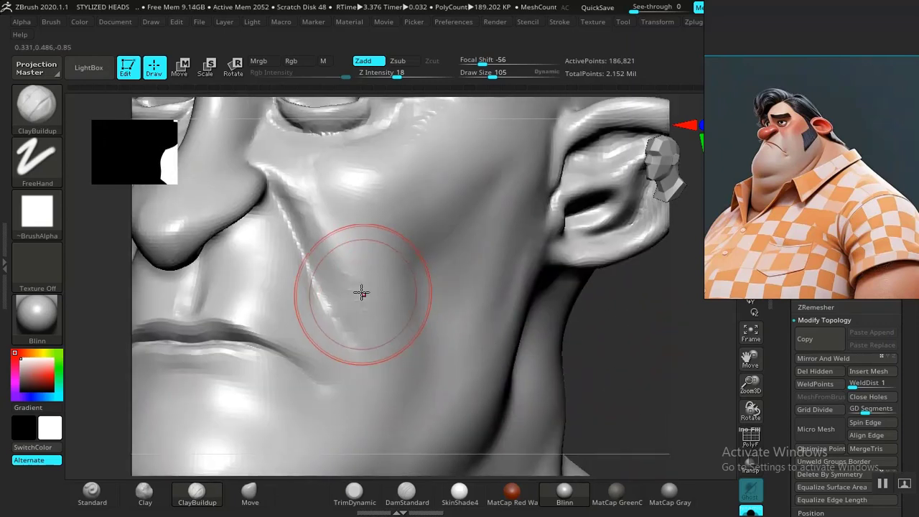
{"action": "mouse_move", "coordinate": [357, 263]}
{"action": "left_mouse_down"}
{"action": "mouse_move", "coordinate": [400, 355]}
{"action": "mouse_move", "coordinate": [386, 364]}
{"action": "left_mouse_up"}
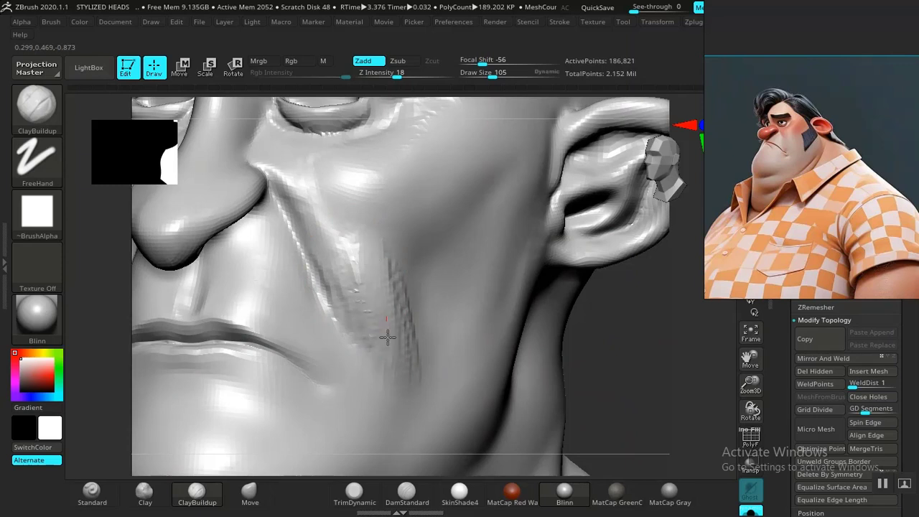
{"action": "left_click_drag", "start_coordinate": [369, 373], "coordinate": [362, 392]}
{"action": "left_click_drag", "start_coordinate": [601, 323], "coordinate": [625, 215], "text": "alt"}
{"action": "left_click_drag", "start_coordinate": [388, 260], "coordinate": [411, 302]}
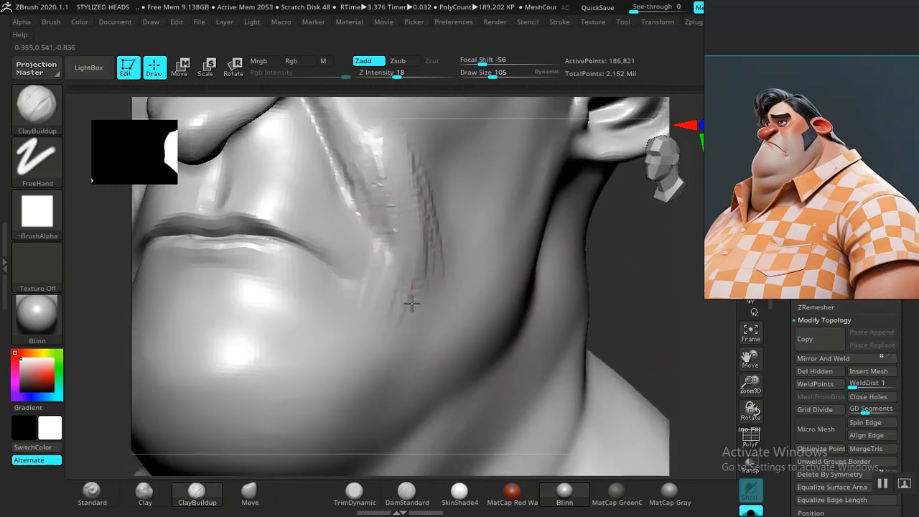
{"action": "mouse_move", "coordinate": [421, 233]}
{"action": "left_mouse_down"}
{"action": "mouse_move", "coordinate": [426, 260]}
{"action": "mouse_move", "coordinate": [384, 325]}
{"action": "left_mouse_up"}
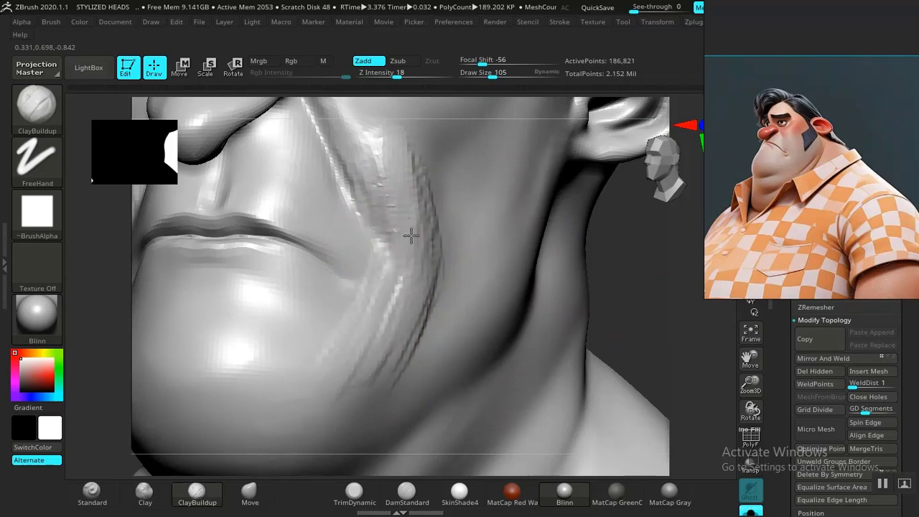
Step: Build up the cheekbone area below the eye with ClayBuildup strokes toward the nose
{"action": "left_click_drag", "start_coordinate": [635, 277], "coordinate": [585, 455], "text": "alt"}
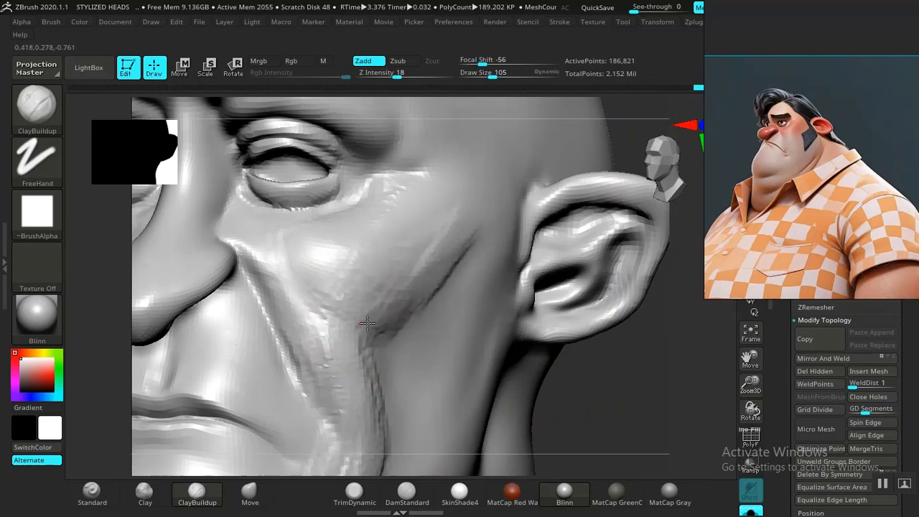
{"action": "left_click_drag", "start_coordinate": [367, 323], "coordinate": [319, 274]}
{"action": "left_click_drag", "start_coordinate": [384, 276], "coordinate": [328, 256]}
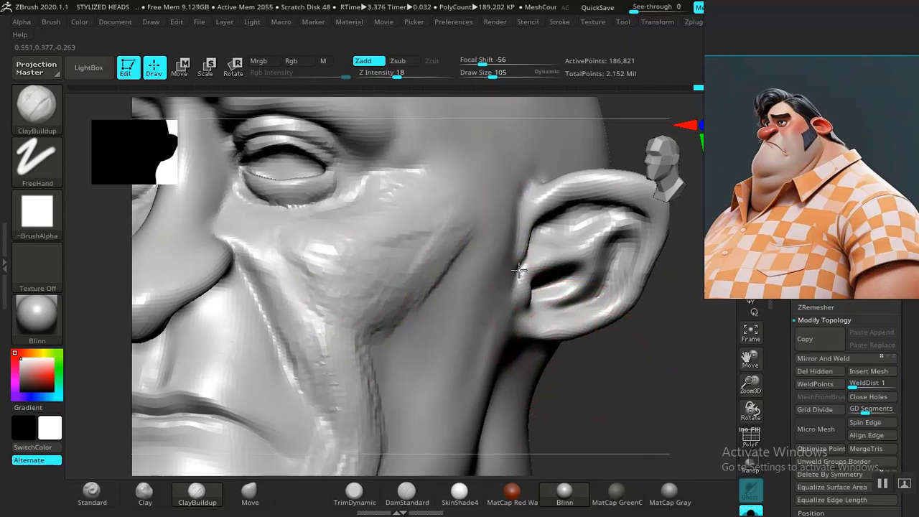
Step: Thicken the jowl and double chin with ClayBuildup strokes along the jawline from below the ear to under the chin
{"action": "key", "text": "f"}
{"action": "mouse_move", "coordinate": [500, 335]}
{"action": "left_mouse_down", "text": "alt"}
{"action": "mouse_move", "coordinate": [534, 287]}
{"action": "mouse_move", "coordinate": [589, 369]}
{"action": "mouse_move", "coordinate": [568, 291]}
{"action": "mouse_move", "coordinate": [467, 251]}
{"action": "mouse_move", "coordinate": [399, 322]}
{"action": "left_mouse_up", "text": "alt"}
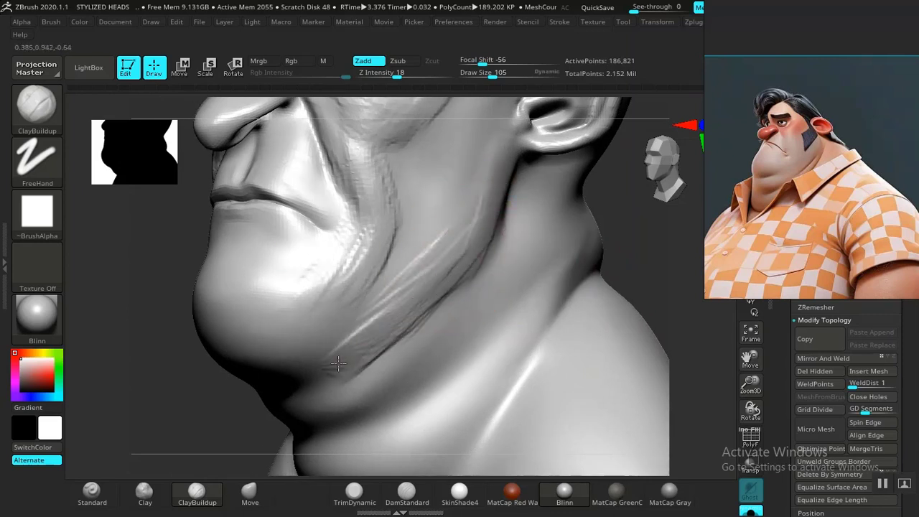
{"action": "mouse_move", "coordinate": [338, 364]}
{"action": "left_mouse_down"}
{"action": "mouse_move", "coordinate": [437, 313]}
{"action": "mouse_move", "coordinate": [367, 364]}
{"action": "left_mouse_up"}
{"action": "mouse_move", "coordinate": [445, 289]}
{"action": "left_mouse_down"}
{"action": "mouse_move", "coordinate": [390, 372]}
{"action": "mouse_move", "coordinate": [383, 364]}
{"action": "mouse_move", "coordinate": [326, 395]}
{"action": "left_mouse_up"}
{"action": "left_click_drag", "start_coordinate": [204, 399], "coordinate": [205, 320]}
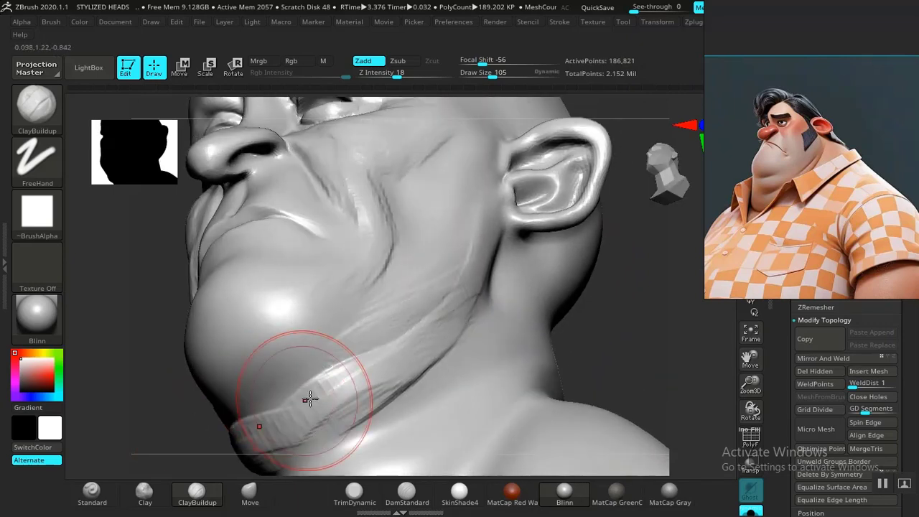
{"action": "left_click_drag", "start_coordinate": [622, 294], "coordinate": [644, 219], "text": "alt"}
{"action": "mouse_move", "coordinate": [396, 272]}
{"action": "left_mouse_down"}
{"action": "mouse_move", "coordinate": [259, 338]}
{"action": "mouse_move", "coordinate": [251, 323]}
{"action": "mouse_move", "coordinate": [330, 287]}
{"action": "mouse_move", "coordinate": [409, 303]}
{"action": "mouse_move", "coordinate": [286, 374]}
{"action": "left_mouse_up"}
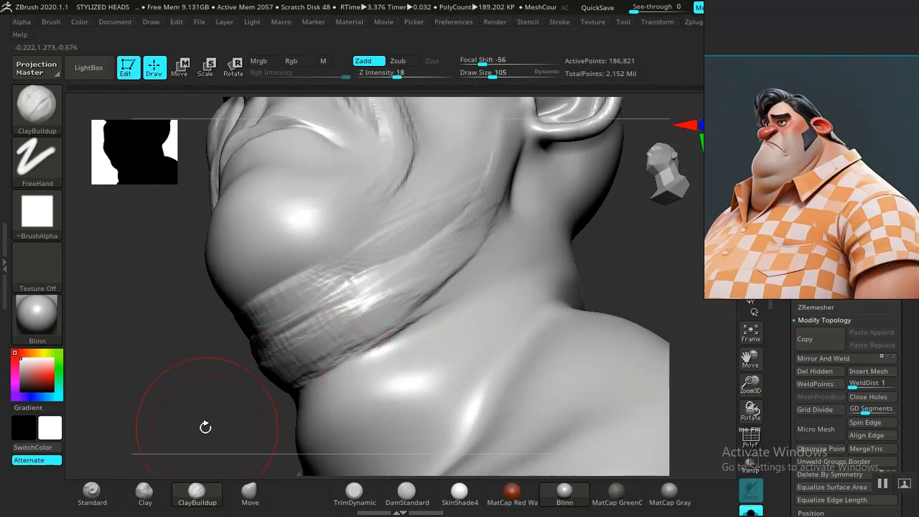
Step: Build up the thick neck roll below the double chin with ClayBuildup across the front and along its side
{"action": "left_click_drag", "start_coordinate": [205, 427], "coordinate": [213, 432]}
{"action": "left_click_drag", "start_coordinate": [331, 315], "coordinate": [433, 295]}
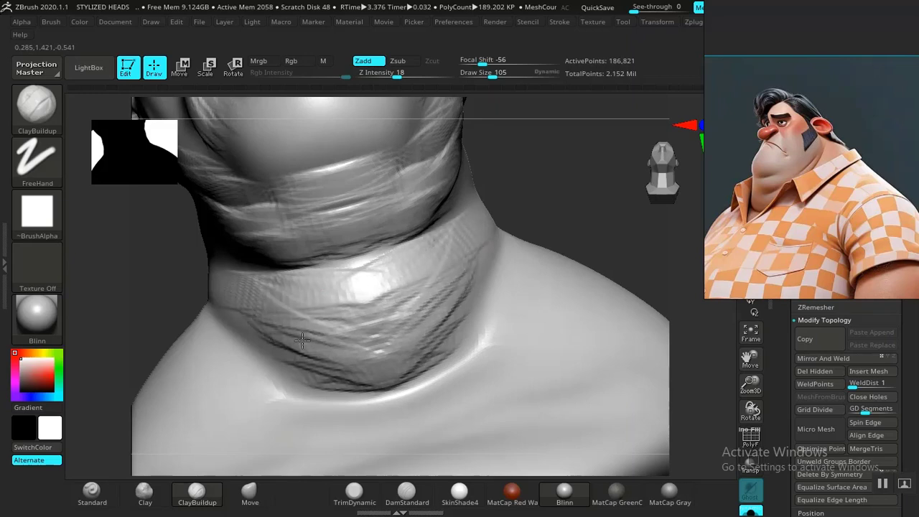
{"action": "mouse_move", "coordinate": [302, 341]}
{"action": "left_mouse_down"}
{"action": "mouse_move", "coordinate": [260, 335]}
{"action": "mouse_move", "coordinate": [345, 379]}
{"action": "left_mouse_up"}
{"action": "mouse_move", "coordinate": [573, 234]}
{"action": "left_mouse_down", "text": "alt"}
{"action": "mouse_move", "coordinate": [531, 249]}
{"action": "mouse_move", "coordinate": [440, 312]}
{"action": "left_mouse_up", "text": "alt"}
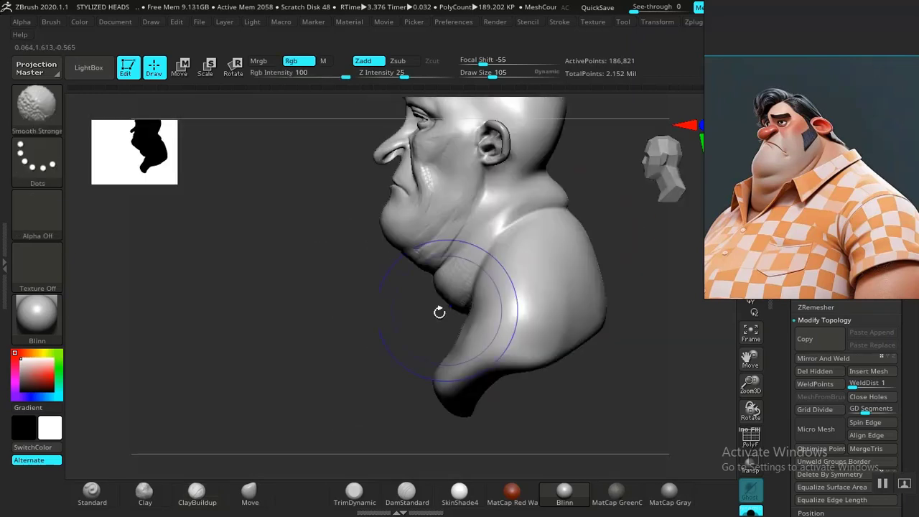
{"action": "mouse_move", "coordinate": [296, 397]}
{"action": "left_mouse_down", "text": "alt"}
{"action": "mouse_move", "coordinate": [287, 418]}
{"action": "mouse_move", "coordinate": [303, 369]}
{"action": "mouse_move", "coordinate": [280, 388]}
{"action": "mouse_move", "coordinate": [279, 380]}
{"action": "mouse_move", "coordinate": [296, 409]}
{"action": "mouse_move", "coordinate": [274, 390]}
{"action": "mouse_move", "coordinate": [261, 349]}
{"action": "mouse_move", "coordinate": [305, 395]}
{"action": "mouse_move", "coordinate": [338, 325]}
{"action": "left_mouse_up", "text": "alt"}
{"action": "left_click_drag", "start_coordinate": [317, 365], "coordinate": [343, 379]}
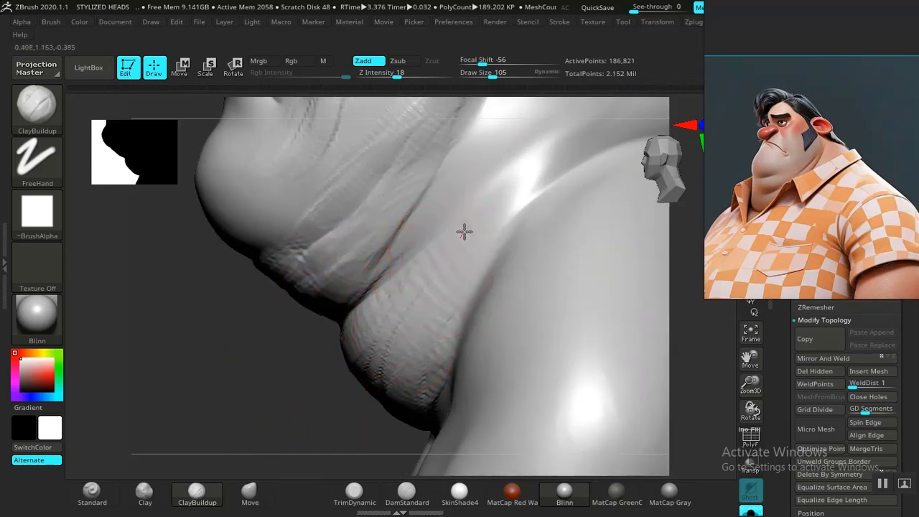
{"action": "left_click_drag", "start_coordinate": [466, 228], "coordinate": [439, 254]}
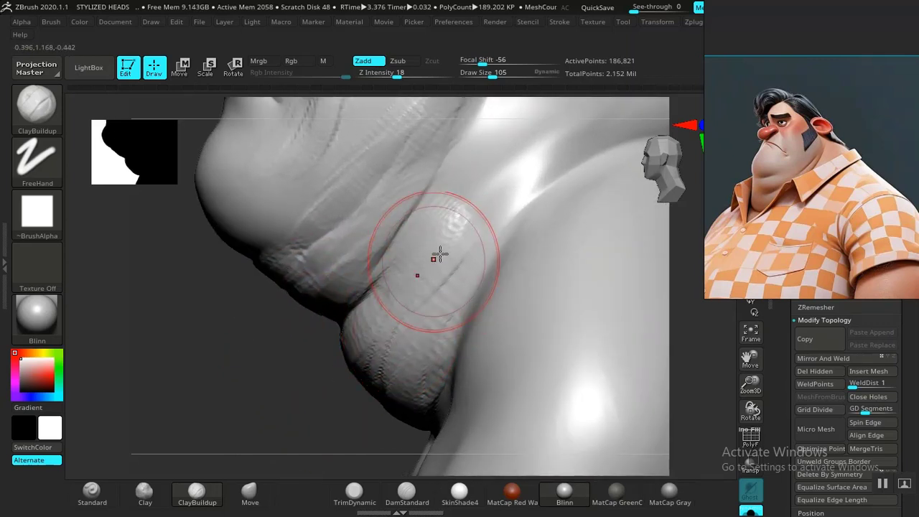
Step: Smooth the fresh clay on the neck roll, under the chin and across the lower cheek
{"action": "key", "text": "shift"}
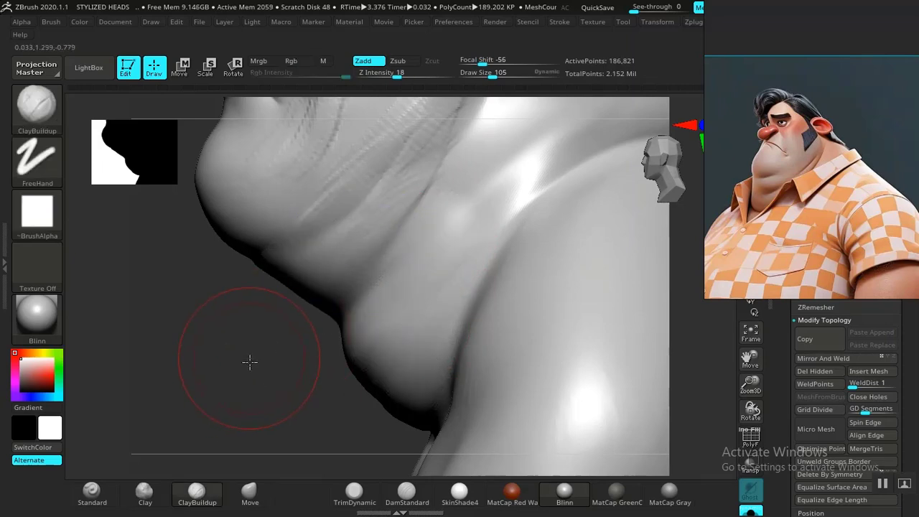
{"action": "left_click_drag", "start_coordinate": [249, 361], "coordinate": [330, 371]}
{"action": "mouse_move", "coordinate": [275, 411]}
{"action": "left_mouse_down"}
{"action": "mouse_move", "coordinate": [205, 312]}
{"action": "mouse_move", "coordinate": [196, 237]}
{"action": "mouse_move", "coordinate": [195, 286]}
{"action": "left_mouse_up"}
{"action": "key", "text": "shift"}
{"action": "mouse_move", "coordinate": [330, 223]}
{"action": "left_mouse_down", "text": "shift"}
{"action": "mouse_move", "coordinate": [345, 151]}
{"action": "mouse_move", "coordinate": [321, 150]}
{"action": "left_mouse_up", "text": "shift"}
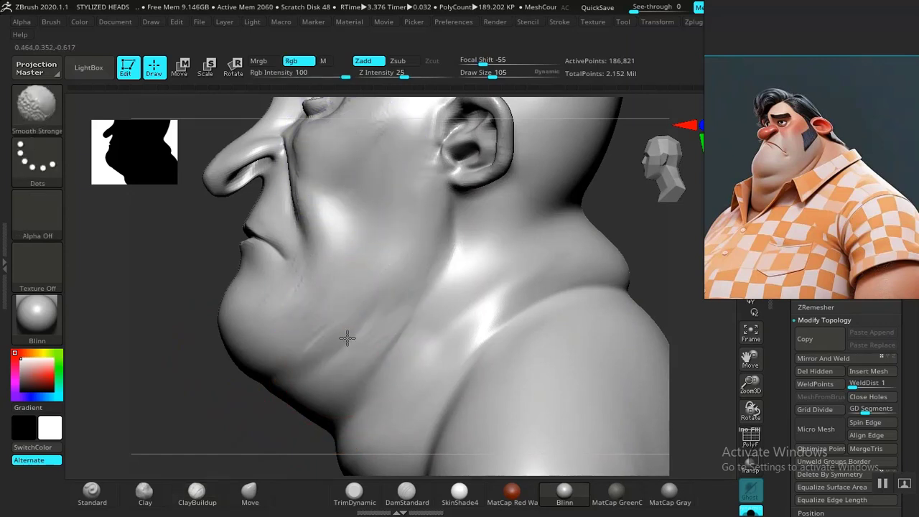
{"action": "left_click_drag", "start_coordinate": [334, 371], "coordinate": [321, 379], "text": "shift"}
Step: Smooth the cheek fold from beside the nostril, past the mouth corner, to the jowl
{"action": "left_click_drag", "start_coordinate": [267, 407], "coordinate": [260, 312], "text": "alt"}
{"action": "left_click_drag", "start_coordinate": [576, 295], "coordinate": [652, 289]}
{"action": "mouse_move", "coordinate": [534, 314]}
{"action": "left_mouse_down", "text": "alt"}
{"action": "mouse_move", "coordinate": [517, 304]}
{"action": "mouse_move", "coordinate": [572, 398]}
{"action": "mouse_move", "coordinate": [560, 390]}
{"action": "mouse_move", "coordinate": [563, 405]}
{"action": "left_mouse_up", "text": "alt"}
{"action": "left_click_drag", "start_coordinate": [558, 345], "coordinate": [476, 304]}
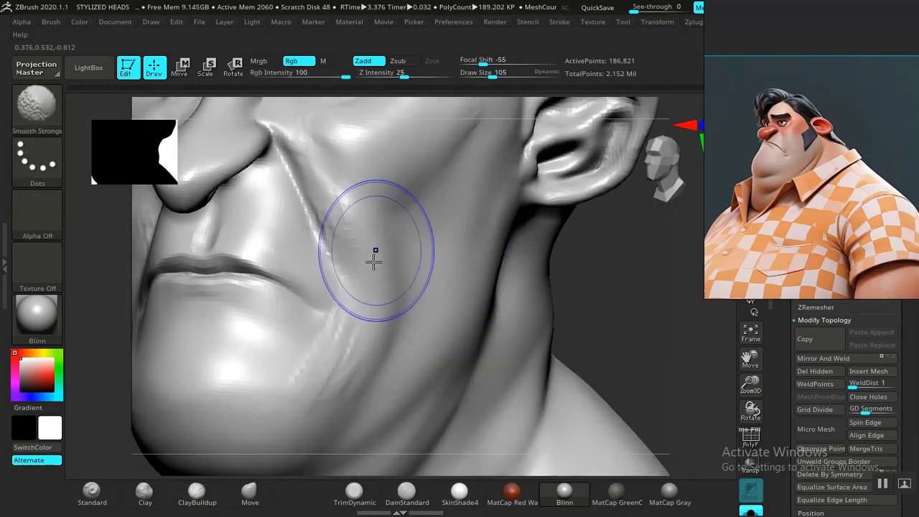
{"action": "left_click_drag", "start_coordinate": [374, 261], "coordinate": [322, 364], "text": "shift"}
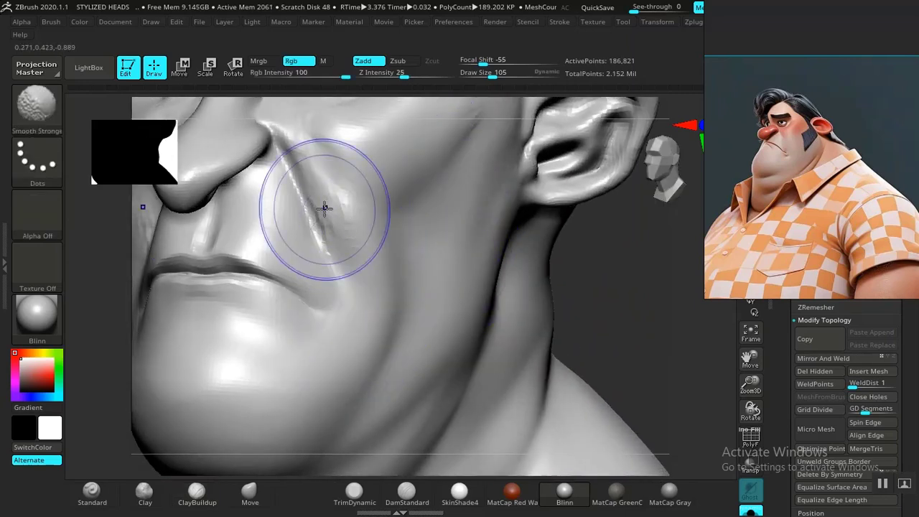
{"action": "mouse_move", "coordinate": [602, 302]}
{"action": "left_mouse_down"}
{"action": "mouse_move", "coordinate": [628, 310]}
{"action": "mouse_move", "coordinate": [626, 386]}
{"action": "mouse_move", "coordinate": [661, 384]}
{"action": "left_mouse_up"}
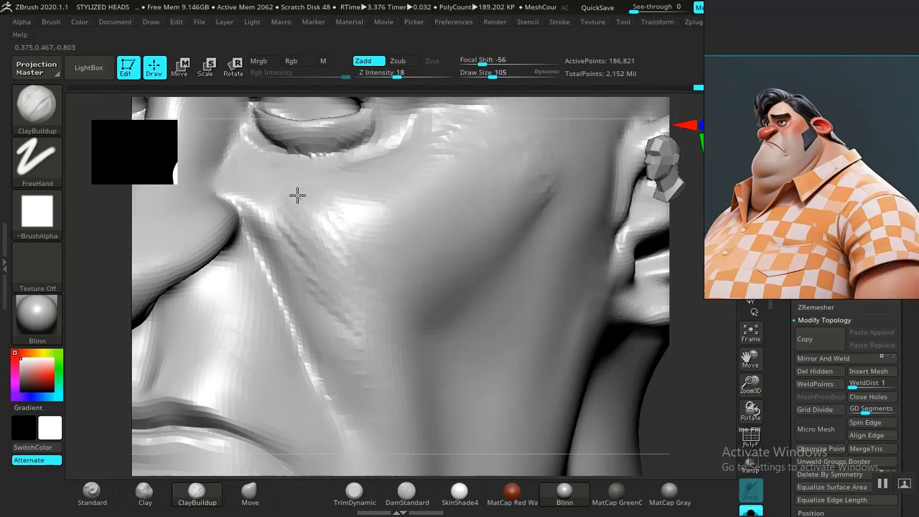
{"action": "left_click_drag", "start_coordinate": [359, 286], "coordinate": [312, 243], "text": "shift"}
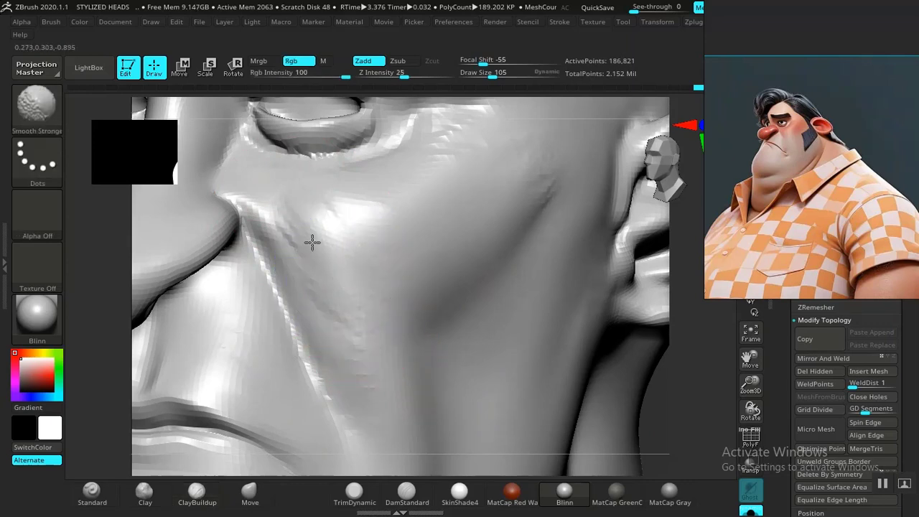
Step: Fill the area between the inner eye corner and nose with ClayBuildup at draw size 81, and smooth the cheek below
{"action": "mouse_move", "coordinate": [648, 421]}
{"action": "left_mouse_down"}
{"action": "mouse_move", "coordinate": [668, 423]}
{"action": "mouse_move", "coordinate": [744, 511]}
{"action": "left_mouse_up"}
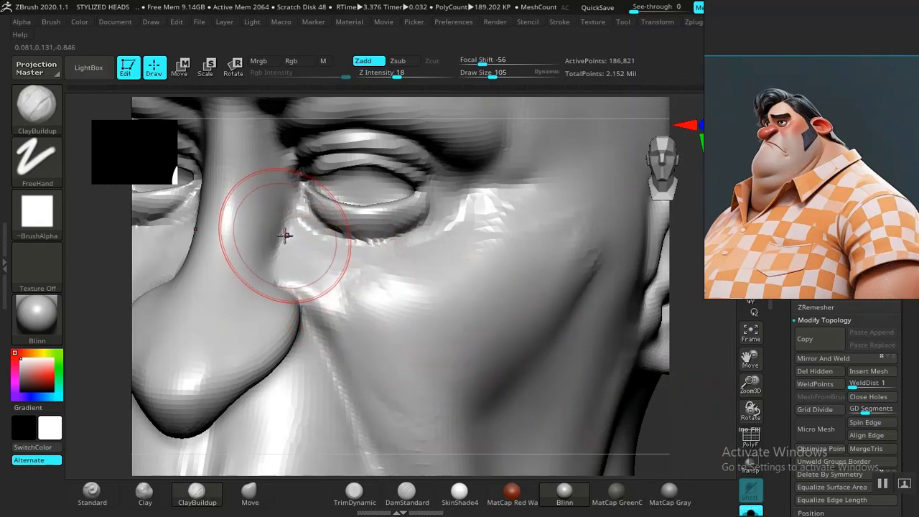
{"action": "key", "text": "bracketleft"}
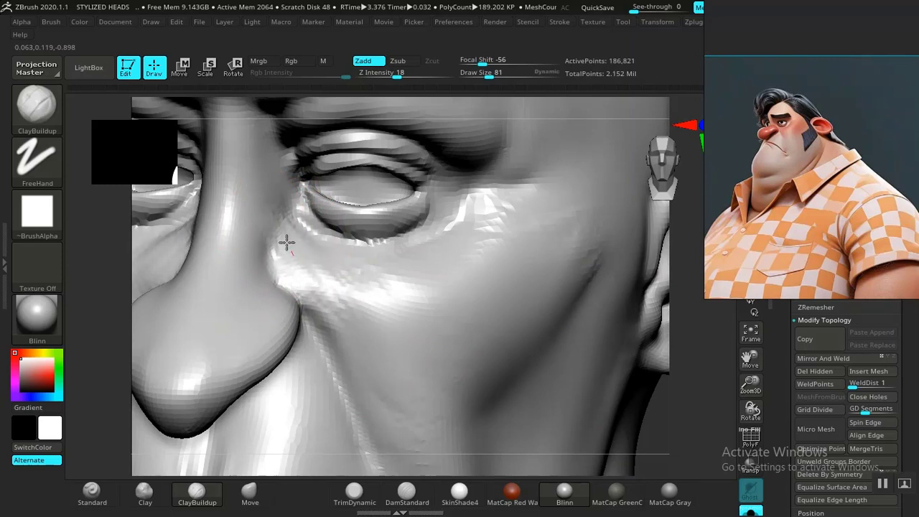
{"action": "left_click_drag", "start_coordinate": [287, 243], "coordinate": [327, 291]}
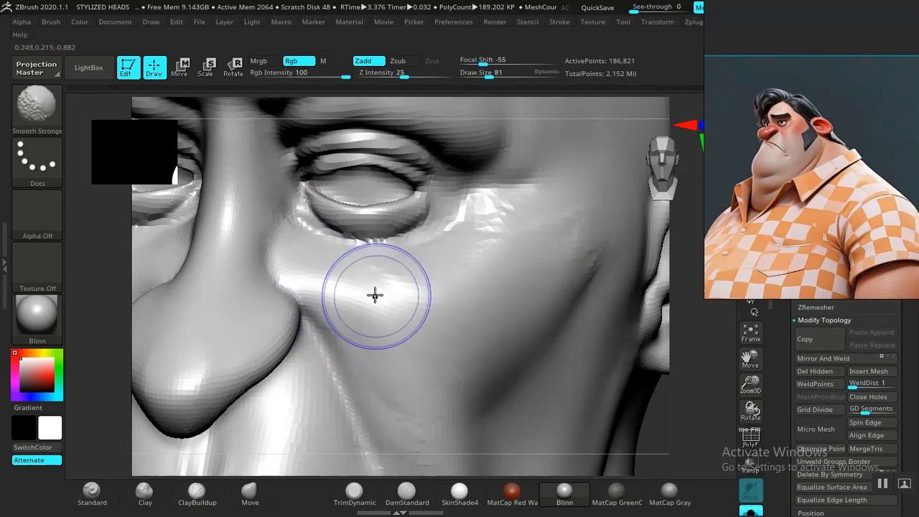
{"action": "left_click_drag", "start_coordinate": [570, 270], "coordinate": [535, 283], "text": "shift"}
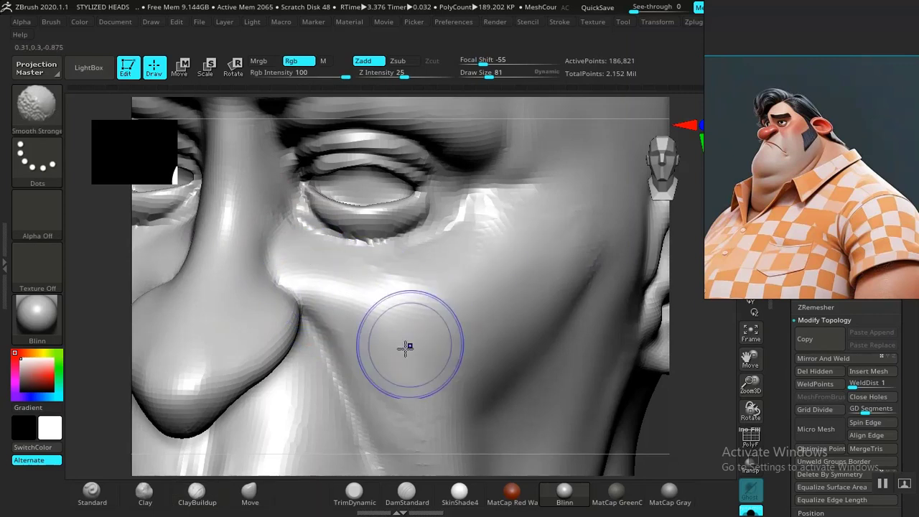
{"action": "mouse_move", "coordinate": [397, 423]}
{"action": "left_mouse_down", "text": "shift"}
{"action": "mouse_move", "coordinate": [380, 418]}
{"action": "mouse_move", "coordinate": [421, 454]}
{"action": "left_mouse_up", "text": "shift"}
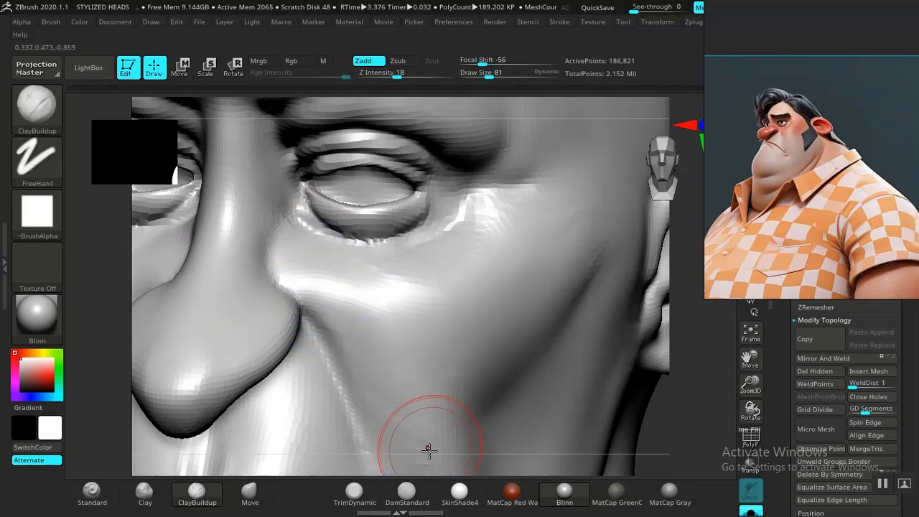
Step: Raise the eye bag under the lower eyelid with Standard brush strokes running to the inner eye corner
{"action": "left_click", "coordinate": [92, 494]}
{"action": "mouse_move", "coordinate": [667, 421]}
{"action": "left_mouse_down"}
{"action": "mouse_move", "coordinate": [434, 233]}
{"action": "mouse_move", "coordinate": [436, 223]}
{"action": "left_mouse_up"}
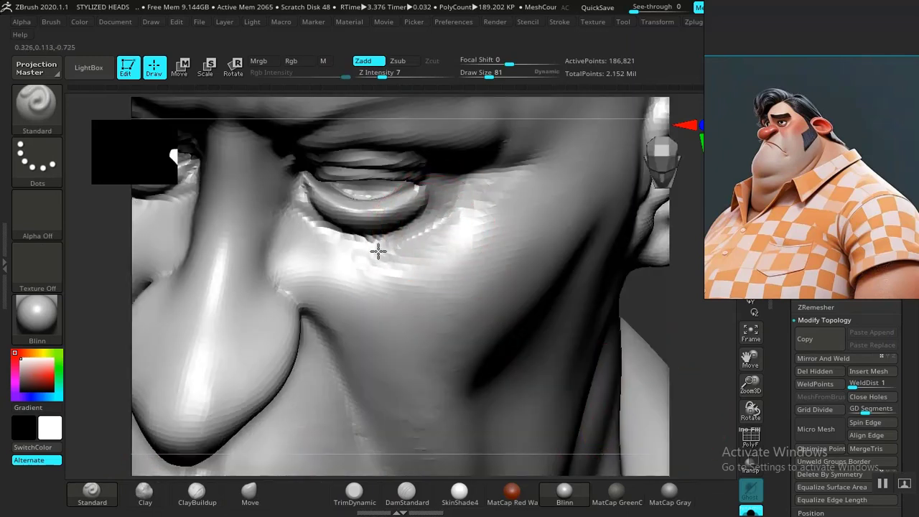
{"action": "left_click_drag", "start_coordinate": [345, 253], "coordinate": [399, 248]}
{"action": "left_click_drag", "start_coordinate": [323, 251], "coordinate": [300, 209]}
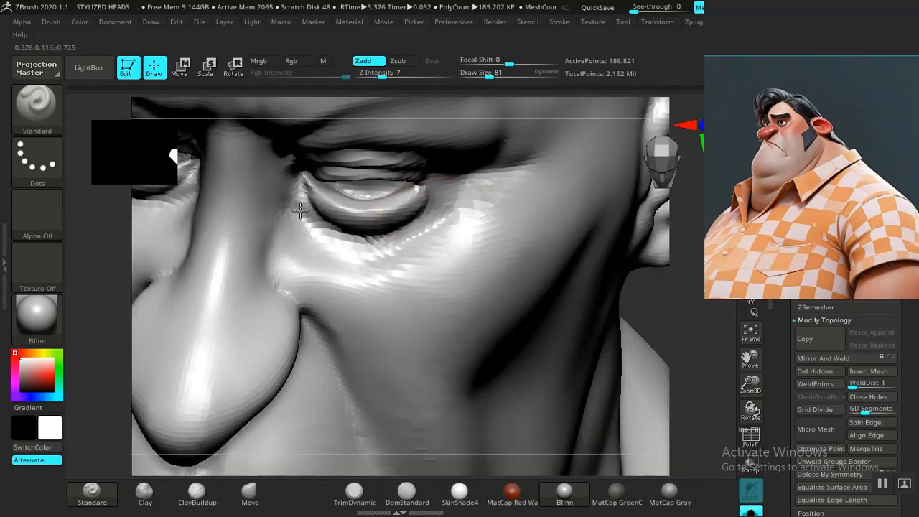
Step: Raise the side of the nose bridge below the inner eye corner with the Standard brush at draw size 109
{"action": "left_click_drag", "start_coordinate": [633, 306], "coordinate": [601, 304], "text": "alt"}
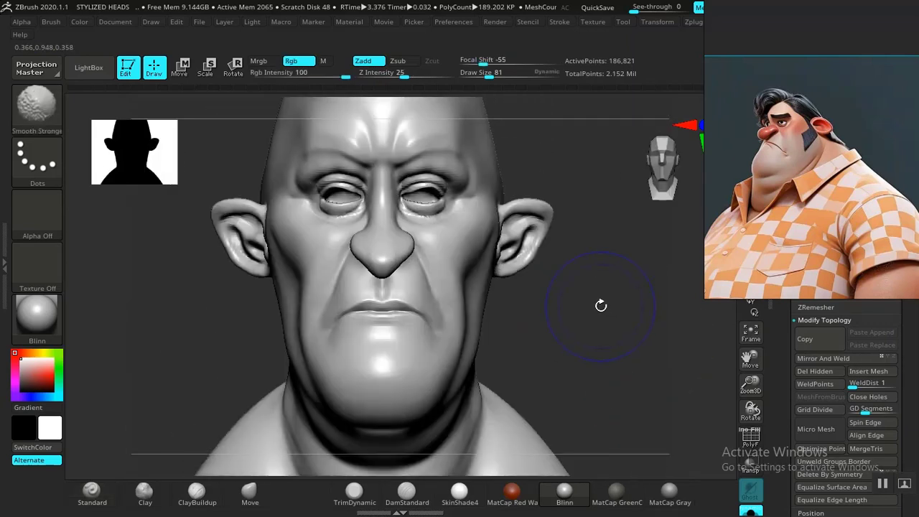
{"action": "mouse_move", "coordinate": [617, 385]}
{"action": "left_mouse_down"}
{"action": "mouse_move", "coordinate": [665, 381]}
{"action": "mouse_move", "coordinate": [638, 361]}
{"action": "mouse_move", "coordinate": [648, 376]}
{"action": "mouse_move", "coordinate": [664, 369]}
{"action": "mouse_move", "coordinate": [650, 355]}
{"action": "left_mouse_up"}
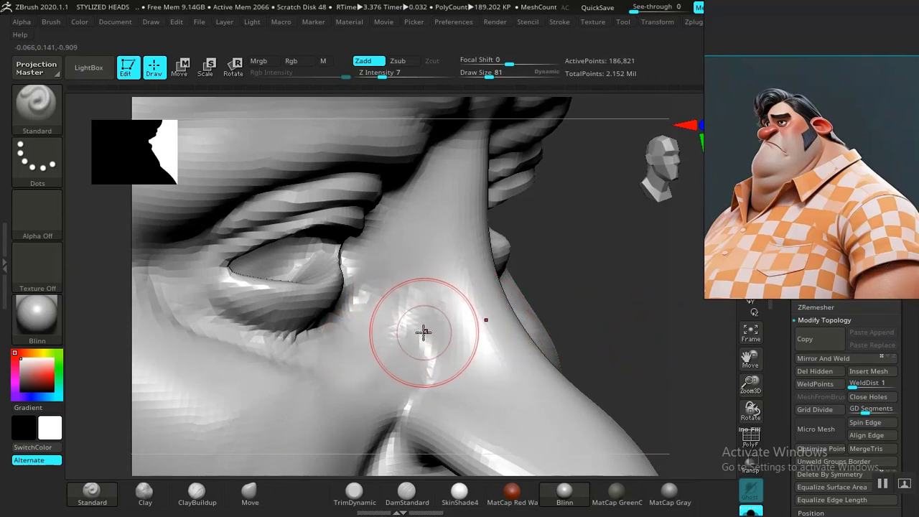
{"action": "key", "text": "bracketright"}
{"action": "key", "text": "bracketright"}
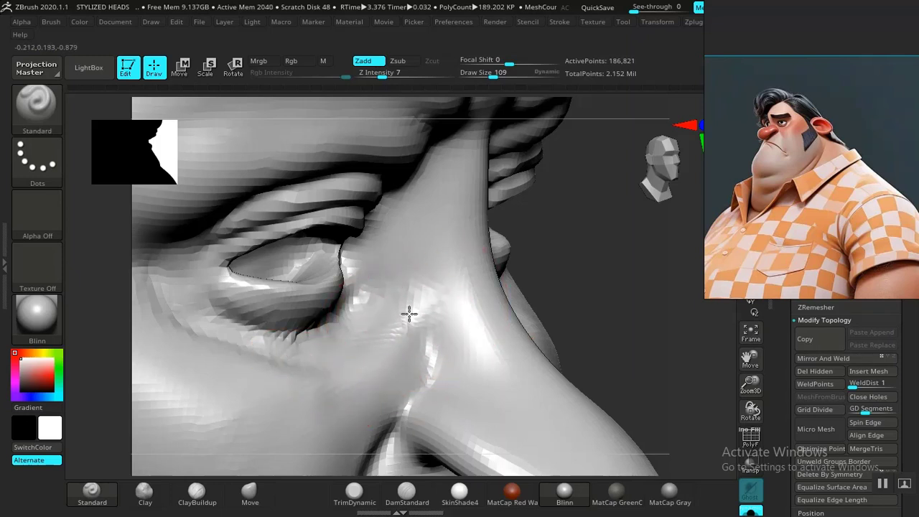
{"action": "left_click_drag", "start_coordinate": [392, 359], "coordinate": [433, 314], "text": "shift"}
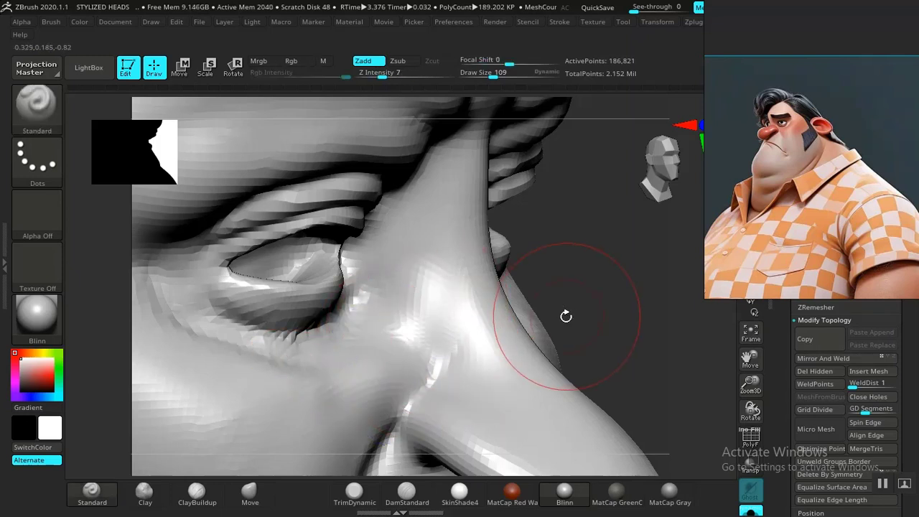
{"action": "key", "text": "ctrl+z"}
Step: Set the smoothing intensity to 8 and smooth the neck roll below the chin and along the side of the neck
{"action": "key", "text": "shift"}
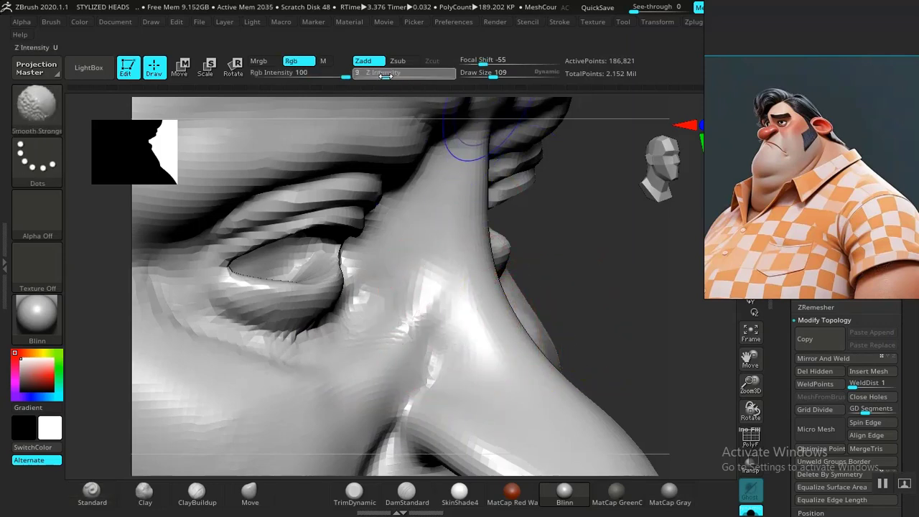
{"action": "key", "text": "Return"}
{"action": "mouse_move", "coordinate": [650, 354]}
{"action": "left_mouse_down", "text": "alt"}
{"action": "mouse_move", "coordinate": [588, 318]}
{"action": "mouse_move", "coordinate": [601, 366]}
{"action": "mouse_move", "coordinate": [564, 291]}
{"action": "mouse_move", "coordinate": [546, 338]}
{"action": "mouse_move", "coordinate": [548, 284]}
{"action": "mouse_move", "coordinate": [563, 385]}
{"action": "mouse_move", "coordinate": [605, 361]}
{"action": "mouse_move", "coordinate": [615, 341]}
{"action": "mouse_move", "coordinate": [562, 350]}
{"action": "mouse_move", "coordinate": [598, 341]}
{"action": "mouse_move", "coordinate": [584, 267]}
{"action": "mouse_move", "coordinate": [623, 292]}
{"action": "mouse_move", "coordinate": [614, 293]}
{"action": "left_mouse_up", "text": "alt"}
{"action": "left_click_drag", "start_coordinate": [392, 419], "coordinate": [386, 403], "text": "shift"}
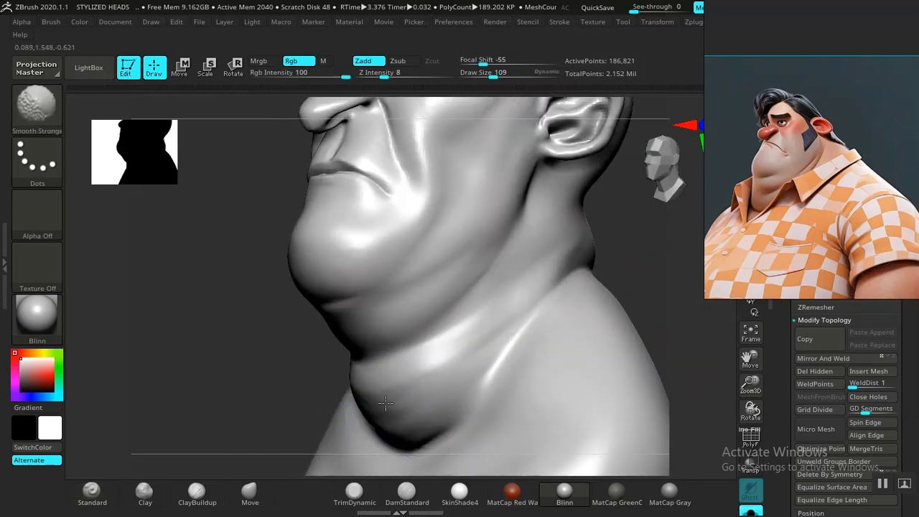
{"action": "left_click_drag", "start_coordinate": [446, 360], "coordinate": [460, 350], "text": "shift"}
{"action": "mouse_move", "coordinate": [277, 381]}
{"action": "left_mouse_down"}
{"action": "mouse_move", "coordinate": [287, 383]}
{"action": "mouse_move", "coordinate": [271, 450]}
{"action": "mouse_move", "coordinate": [261, 410]}
{"action": "mouse_move", "coordinate": [236, 406]}
{"action": "left_mouse_up"}
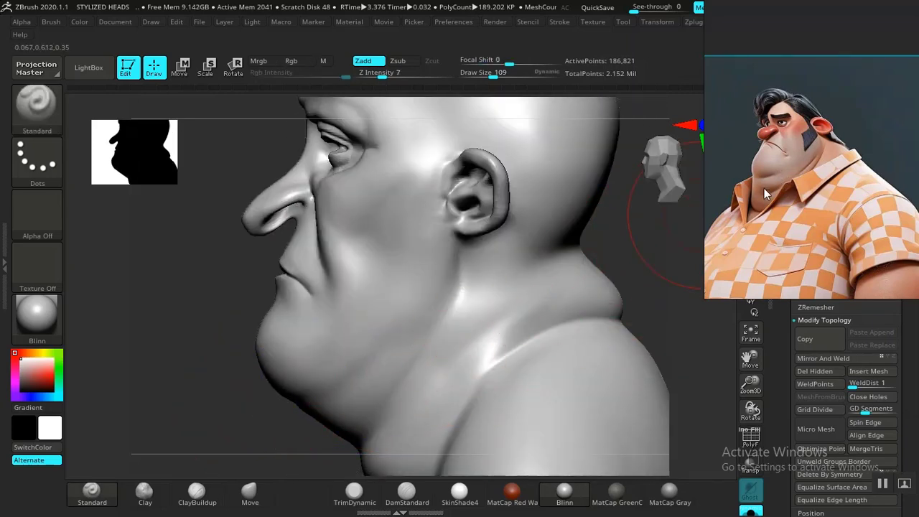
Step: Enlarge the character's head in the reference image and compare its jowl and neck shapes with the sculpt
{"action": "scroll", "coordinate": [764, 188], "scroll_direction": "up", "scroll_amount": 5}
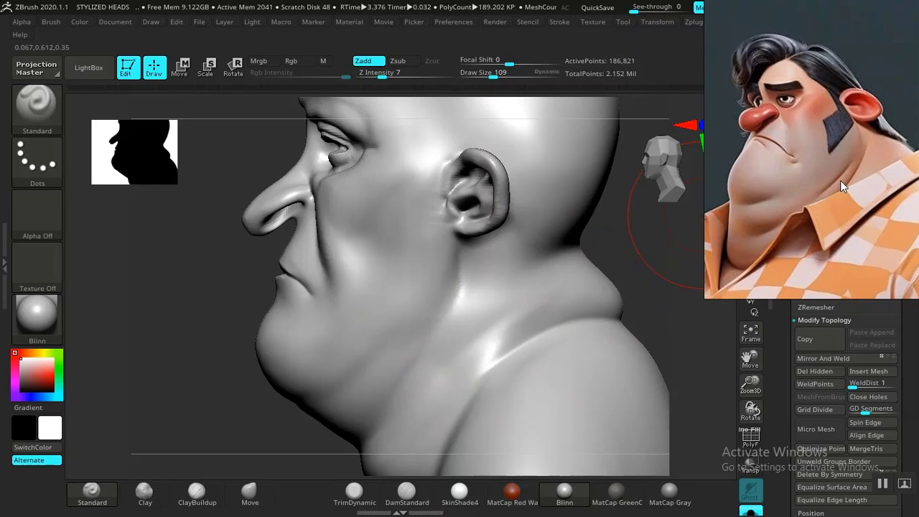
{"action": "left_click_drag", "start_coordinate": [623, 264], "coordinate": [563, 263], "text": "shift"}
{"action": "left_click_drag", "start_coordinate": [596, 301], "coordinate": [624, 431], "text": "alt"}
{"action": "left_click_drag", "start_coordinate": [619, 265], "coordinate": [622, 359], "text": "alt"}
{"action": "left_click_drag", "start_coordinate": [622, 352], "coordinate": [549, 344]}
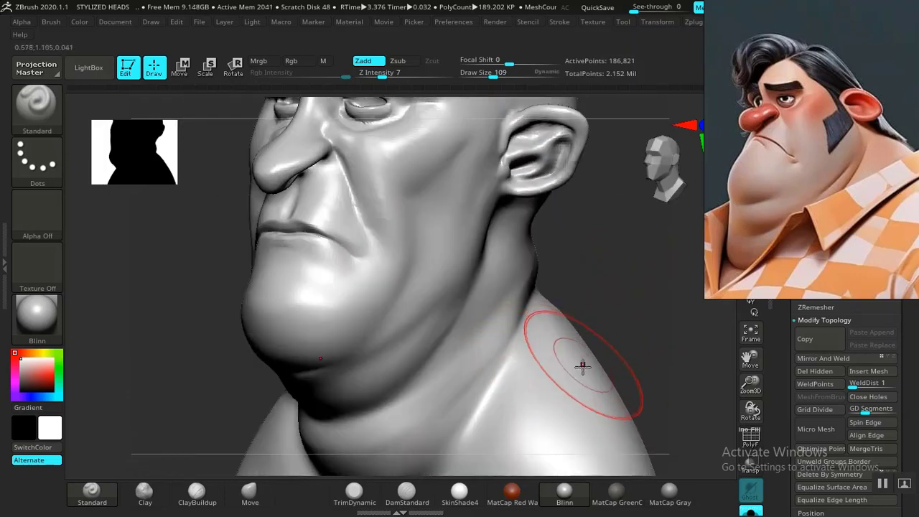
Step: Adjust the shoulder and neck base silhouette with the Move brush at draw size 201
{"action": "left_click", "coordinate": [249, 492]}
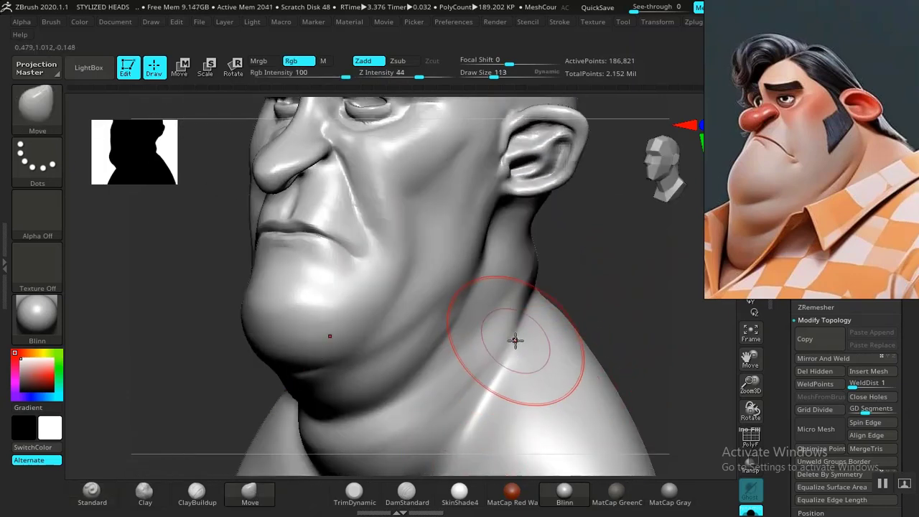
{"action": "key", "text": "bracketright"}
{"action": "key", "text": "bracketright"}
{"action": "key", "text": "bracketright"}
{"action": "key", "text": "bracketright"}
{"action": "key", "text": "bracketright"}
{"action": "key", "text": "bracketright"}
{"action": "mouse_move", "coordinate": [640, 338]}
{"action": "left_mouse_down", "text": "alt"}
{"action": "mouse_move", "coordinate": [563, 253]}
{"action": "mouse_move", "coordinate": [581, 168]}
{"action": "mouse_move", "coordinate": [568, 271]}
{"action": "mouse_move", "coordinate": [502, 251]}
{"action": "mouse_move", "coordinate": [487, 232]}
{"action": "mouse_move", "coordinate": [497, 222]}
{"action": "left_mouse_up", "text": "alt"}
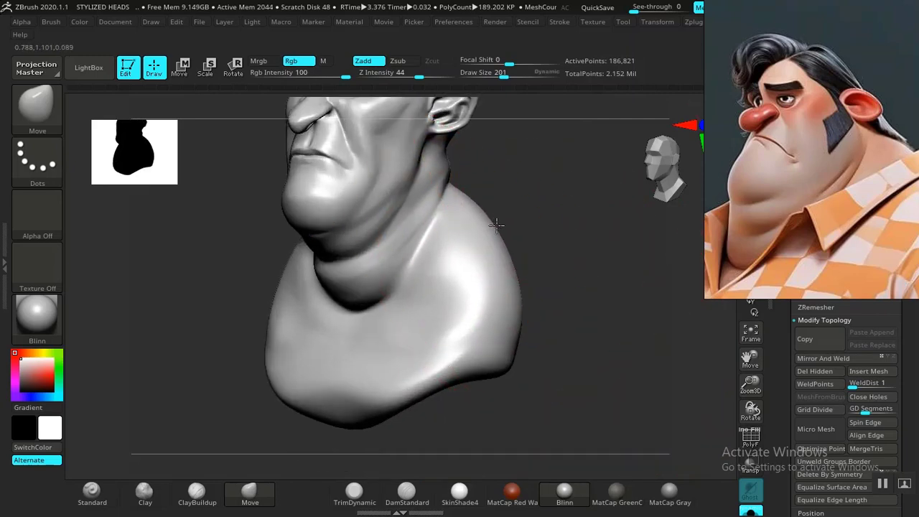
{"action": "mouse_move", "coordinate": [547, 248]}
{"action": "left_mouse_down", "text": "shift"}
{"action": "mouse_move", "coordinate": [586, 264]}
{"action": "mouse_move", "coordinate": [605, 342]}
{"action": "mouse_move", "coordinate": [570, 323]}
{"action": "mouse_move", "coordinate": [535, 320]}
{"action": "mouse_move", "coordinate": [541, 314]}
{"action": "left_mouse_up", "text": "shift"}
{"action": "left_click_drag", "start_coordinate": [613, 285], "coordinate": [576, 277]}
{"action": "mouse_move", "coordinate": [388, 336]}
{"action": "left_mouse_down", "text": "alt"}
{"action": "mouse_move", "coordinate": [320, 356]}
{"action": "mouse_move", "coordinate": [361, 362]}
{"action": "mouse_move", "coordinate": [575, 298]}
{"action": "mouse_move", "coordinate": [565, 285]}
{"action": "mouse_move", "coordinate": [495, 316]}
{"action": "left_mouse_up", "text": "alt"}
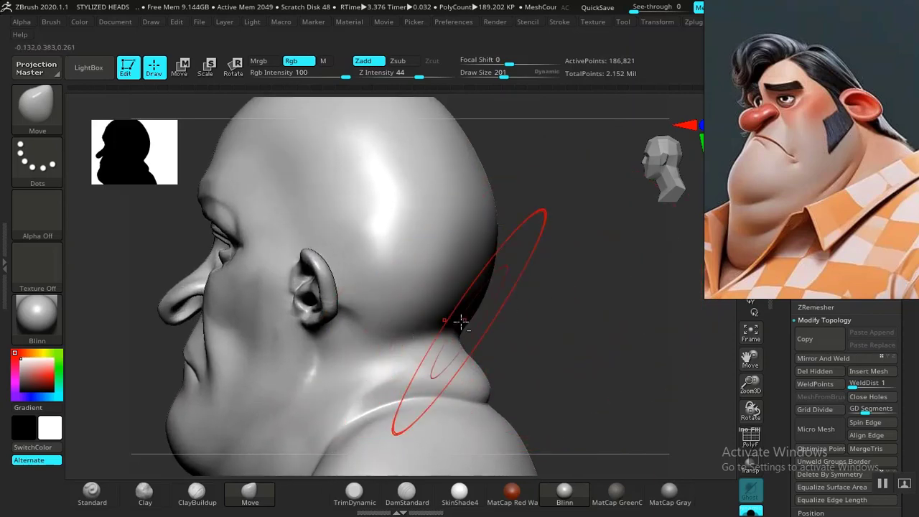
Step: Build up the nape roll and the lower back of the skull with ClayBuildup at draw size 201
{"action": "left_click", "coordinate": [197, 492]}
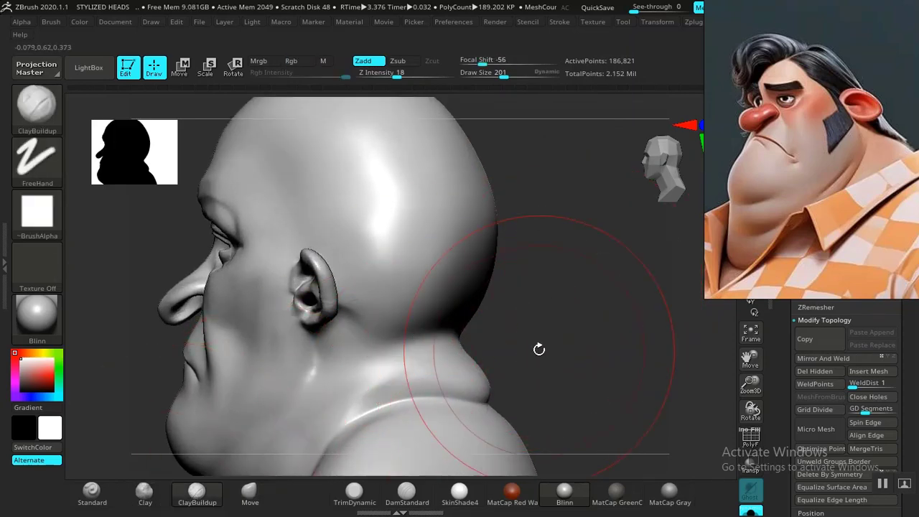
{"action": "mouse_move", "coordinate": [538, 349]}
{"action": "left_mouse_down"}
{"action": "mouse_move", "coordinate": [517, 338]}
{"action": "mouse_move", "coordinate": [450, 349]}
{"action": "mouse_move", "coordinate": [437, 370]}
{"action": "mouse_move", "coordinate": [510, 363]}
{"action": "mouse_move", "coordinate": [471, 367]}
{"action": "left_mouse_up"}
{"action": "key", "text": "ctrl+z"}
{"action": "left_click_drag", "start_coordinate": [398, 358], "coordinate": [414, 310]}
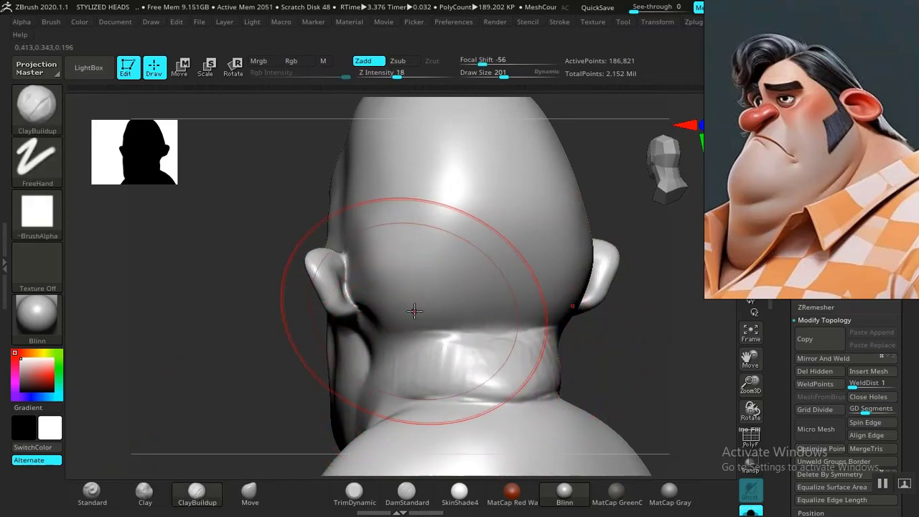
{"action": "mouse_move", "coordinate": [429, 275]}
{"action": "left_mouse_down"}
{"action": "mouse_move", "coordinate": [424, 268]}
{"action": "mouse_move", "coordinate": [498, 238]}
{"action": "mouse_move", "coordinate": [445, 250]}
{"action": "mouse_move", "coordinate": [464, 248]}
{"action": "mouse_move", "coordinate": [455, 224]}
{"action": "left_mouse_up"}
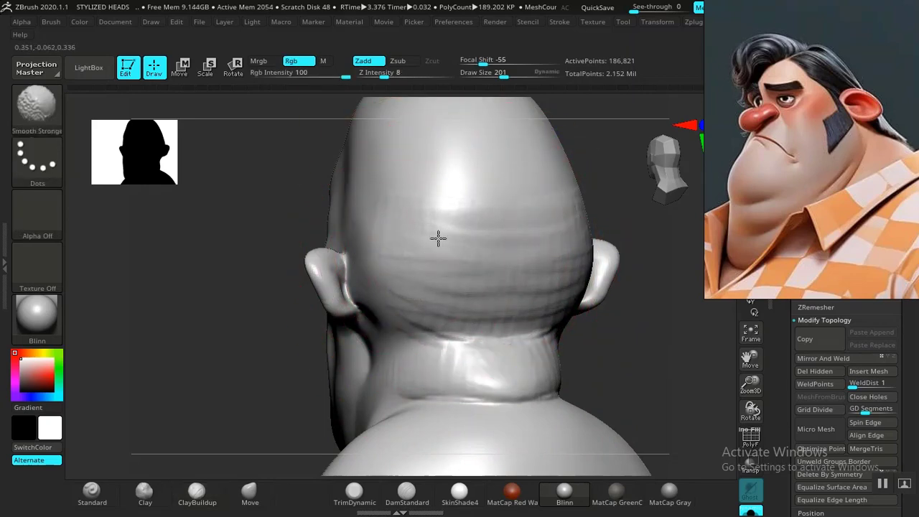
Step: Set the smoothing intensity to 69 and smooth the fresh clay on the back of the head
{"action": "left_click_drag", "start_coordinate": [424, 75], "coordinate": [434, 75]}
{"action": "left_click_drag", "start_coordinate": [470, 252], "coordinate": [449, 260], "text": "shift"}
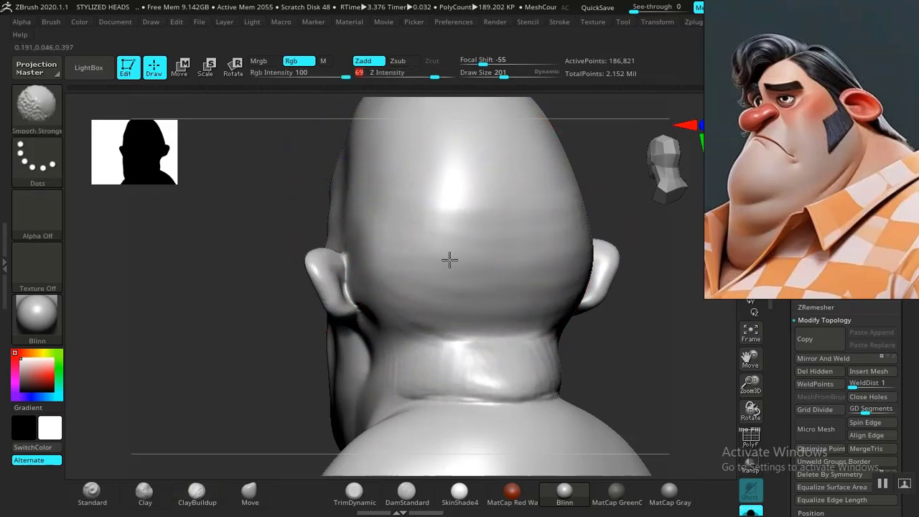
{"action": "mouse_move", "coordinate": [631, 381]}
{"action": "left_mouse_down"}
{"action": "mouse_move", "coordinate": [670, 381]}
{"action": "mouse_move", "coordinate": [601, 322]}
{"action": "mouse_move", "coordinate": [615, 369]}
{"action": "mouse_move", "coordinate": [596, 352]}
{"action": "mouse_move", "coordinate": [621, 357]}
{"action": "mouse_move", "coordinate": [623, 402]}
{"action": "left_mouse_up"}
Step: Fill out the cheek beside the nasolabial fold with ClayBuildup at draw size 121
{"action": "left_click_drag", "start_coordinate": [607, 316], "coordinate": [667, 292]}
{"action": "mouse_move", "coordinate": [659, 328]}
{"action": "left_mouse_down", "text": "alt"}
{"action": "mouse_move", "coordinate": [667, 293]}
{"action": "mouse_move", "coordinate": [677, 324]}
{"action": "left_mouse_up", "text": "alt"}
{"action": "left_click_drag", "start_coordinate": [646, 277], "coordinate": [779, 337], "text": "alt"}
{"action": "mouse_move", "coordinate": [394, 322]}
{"action": "left_mouse_down"}
{"action": "mouse_move", "coordinate": [355, 300]}
{"action": "mouse_move", "coordinate": [406, 287]}
{"action": "left_mouse_up"}
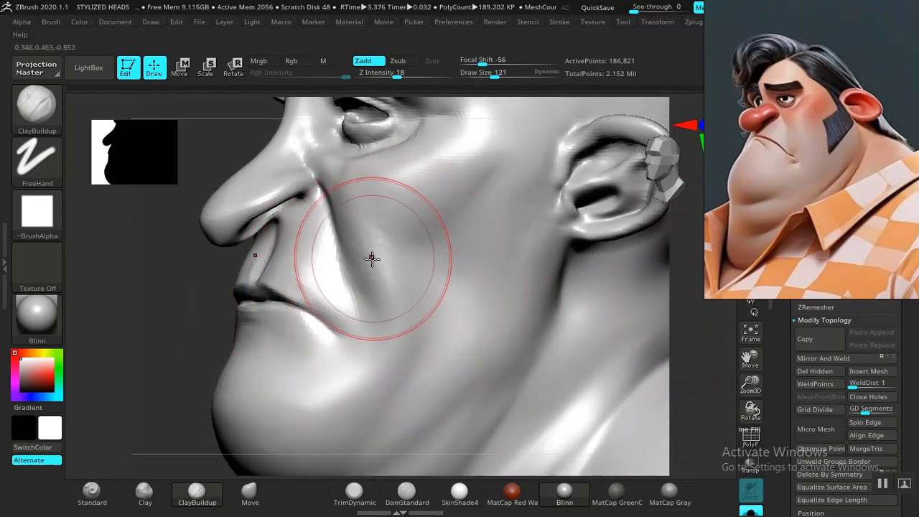
Step: Carve the nasolabial crease from the nostril toward the mouth corner with DamStandard at draw size 85, and soften its lower end
{"action": "left_click", "coordinate": [400, 491]}
{"action": "left_click_drag", "start_coordinate": [184, 376], "coordinate": [237, 454], "text": "alt"}
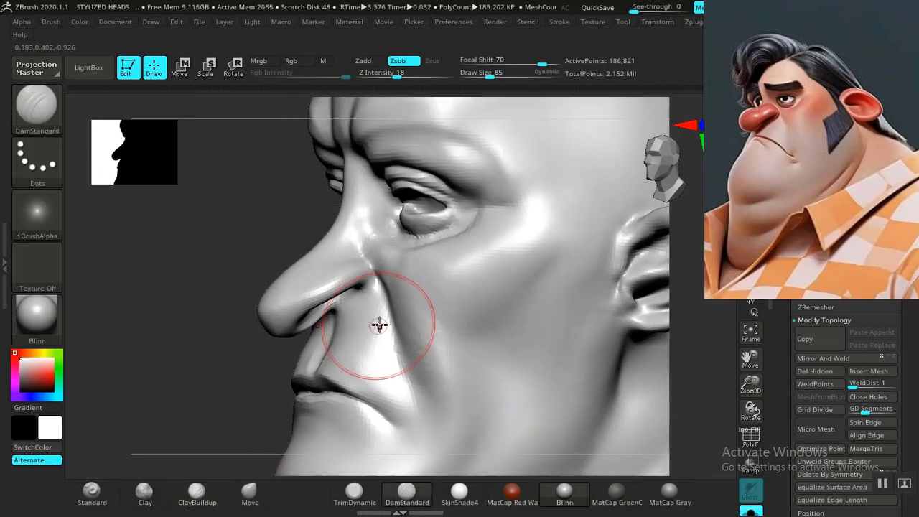
{"action": "left_click_drag", "start_coordinate": [161, 388], "coordinate": [267, 382]}
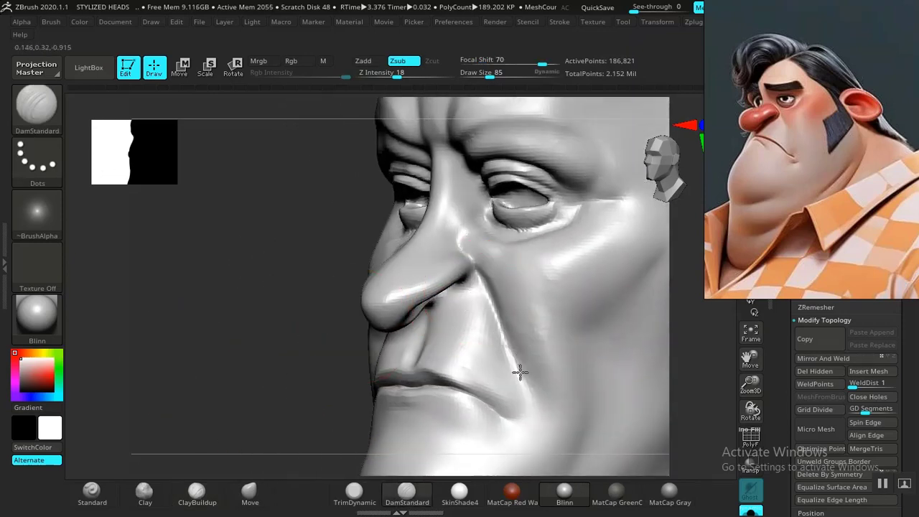
{"action": "left_click_drag", "start_coordinate": [520, 373], "coordinate": [537, 403]}
{"action": "left_click_drag", "start_coordinate": [540, 344], "coordinate": [547, 381], "text": "shift"}
Step: Define the crease between the nose bridge and the upper edge of the nostril wing with DamStandard
{"action": "left_click_drag", "start_coordinate": [205, 405], "coordinate": [219, 431]}
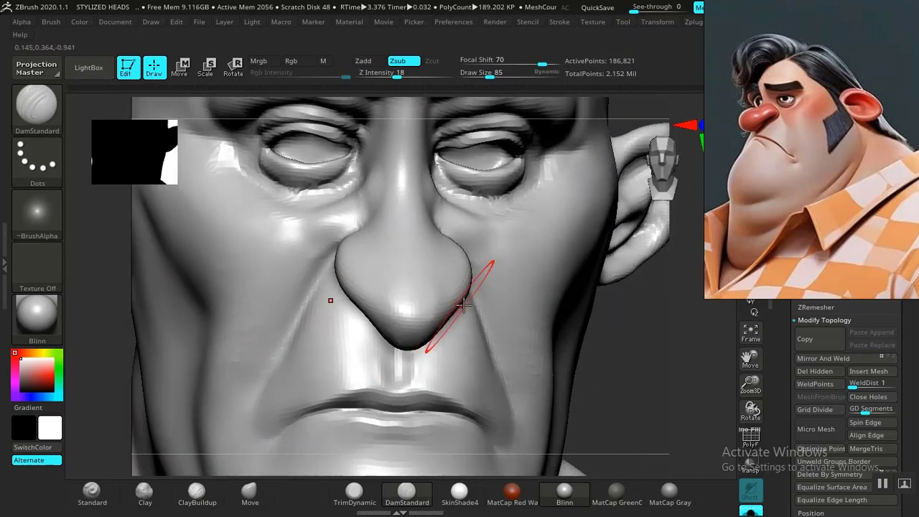
{"action": "mouse_move", "coordinate": [665, 387]}
{"action": "left_mouse_down"}
{"action": "mouse_move", "coordinate": [687, 359]}
{"action": "mouse_move", "coordinate": [662, 363]}
{"action": "mouse_move", "coordinate": [680, 322]}
{"action": "mouse_move", "coordinate": [663, 352]}
{"action": "mouse_move", "coordinate": [649, 356]}
{"action": "left_mouse_up"}
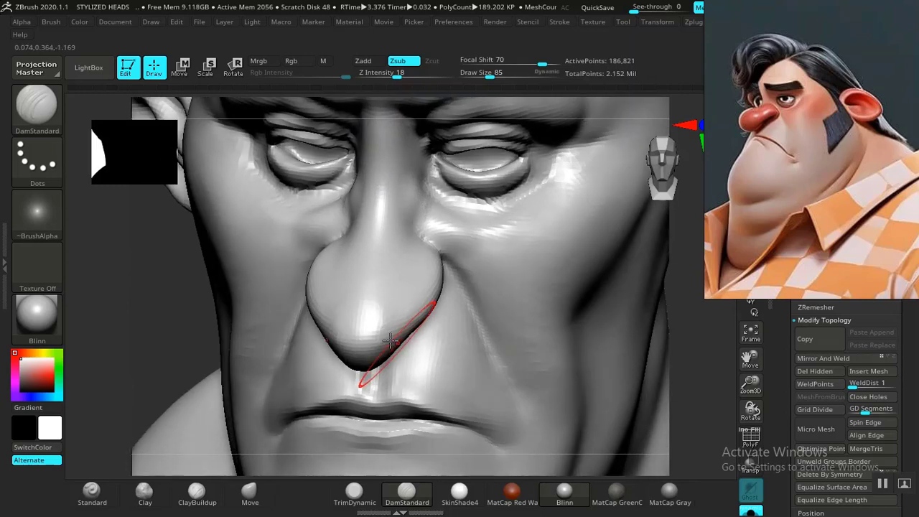
{"action": "mouse_move", "coordinate": [119, 372]}
{"action": "left_mouse_down"}
{"action": "mouse_move", "coordinate": [142, 385]}
{"action": "mouse_move", "coordinate": [380, 310]}
{"action": "left_mouse_up"}
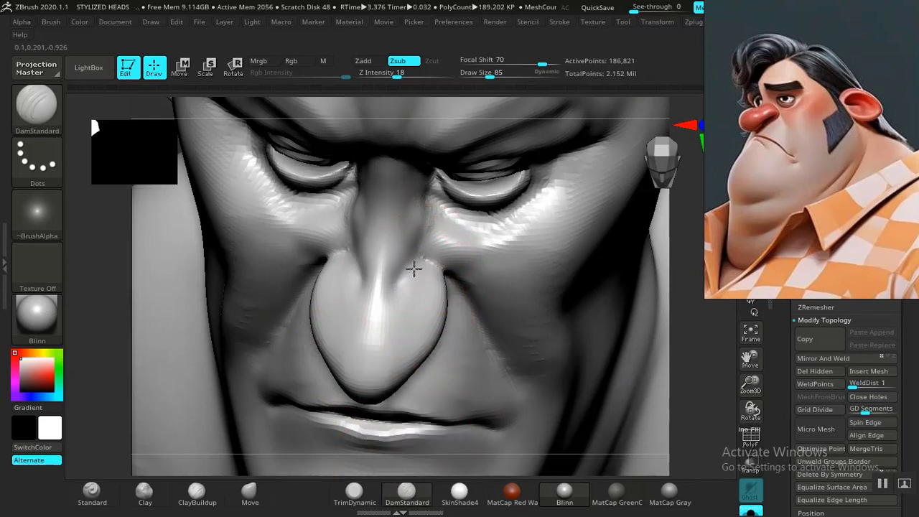
{"action": "left_click_drag", "start_coordinate": [688, 375], "coordinate": [531, 337]}
{"action": "left_click_drag", "start_coordinate": [222, 357], "coordinate": [199, 464]}
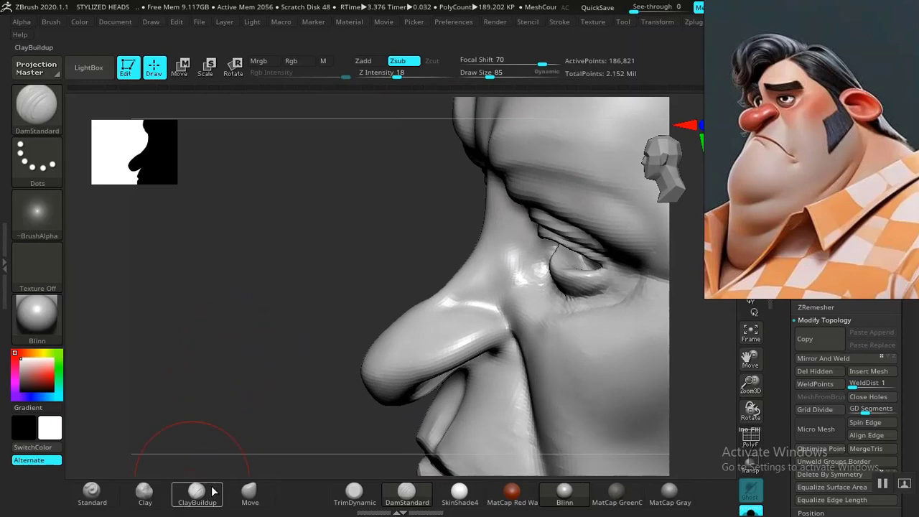
Step: Build the nose tip into a round, bulbous ball with ClayBuildup at draw size 85, working from several sides
{"action": "left_click", "coordinate": [213, 491]}
{"action": "mouse_move", "coordinate": [244, 402]}
{"action": "left_mouse_down"}
{"action": "mouse_move", "coordinate": [263, 363]}
{"action": "mouse_move", "coordinate": [347, 304]}
{"action": "mouse_move", "coordinate": [369, 349]}
{"action": "mouse_move", "coordinate": [379, 320]}
{"action": "left_mouse_up"}
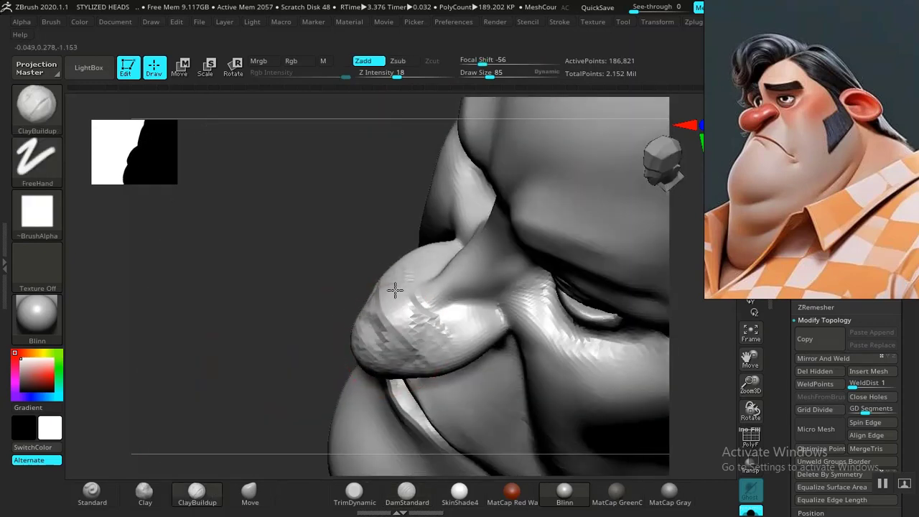
{"action": "left_click_drag", "start_coordinate": [371, 351], "coordinate": [416, 346]}
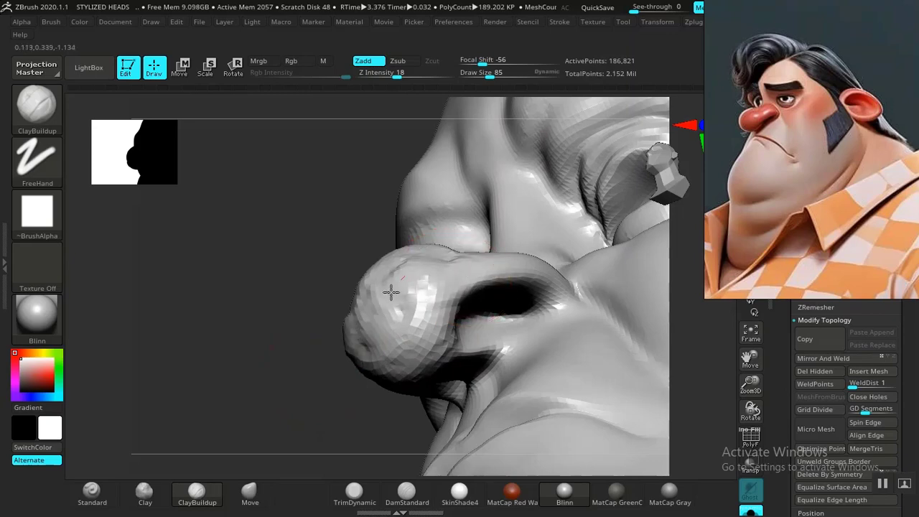
{"action": "left_click_drag", "start_coordinate": [310, 390], "coordinate": [401, 317]}
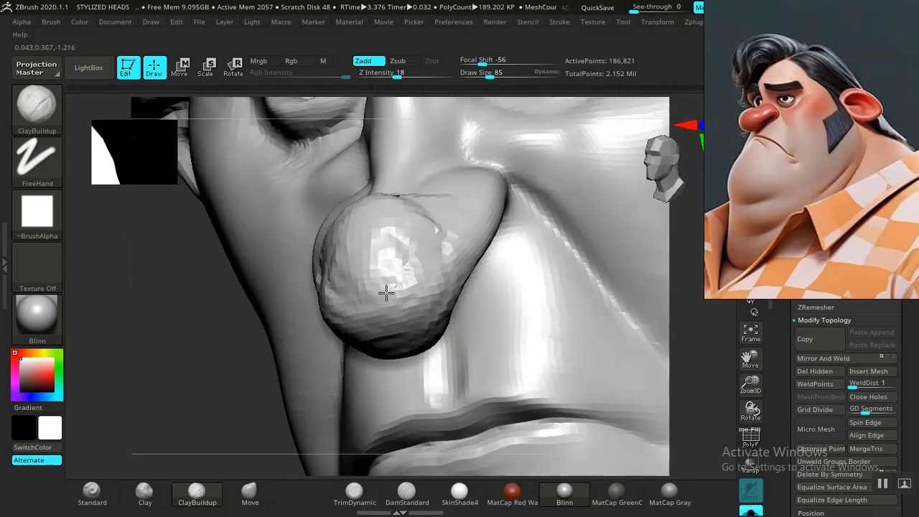
{"action": "mouse_move", "coordinate": [215, 349]}
{"action": "left_mouse_down"}
{"action": "mouse_move", "coordinate": [242, 370]}
{"action": "mouse_move", "coordinate": [388, 329]}
{"action": "left_mouse_up"}
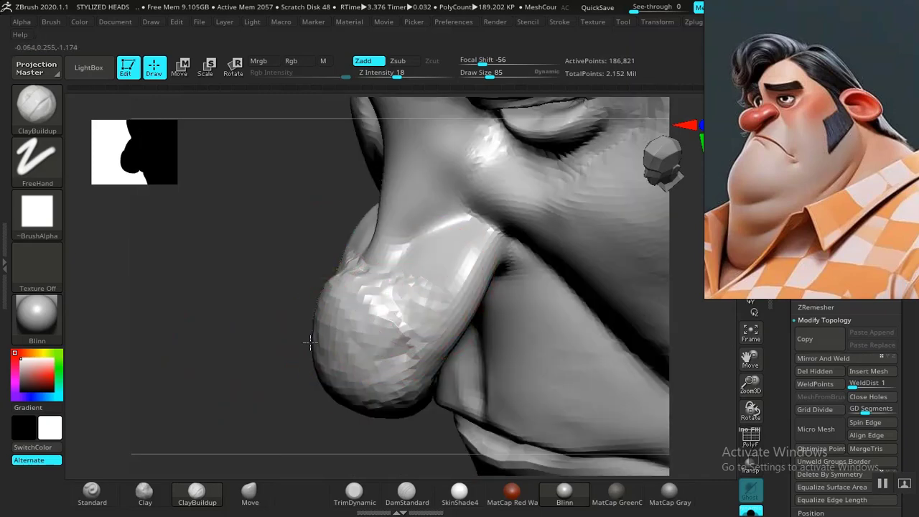
Step: Thicken the nostril wing with ClayBuildup up to where it joins the cheek, and check the nose from the front
{"action": "mouse_move", "coordinate": [252, 362]}
{"action": "left_mouse_down"}
{"action": "mouse_move", "coordinate": [248, 376]}
{"action": "mouse_move", "coordinate": [441, 289]}
{"action": "left_mouse_up"}
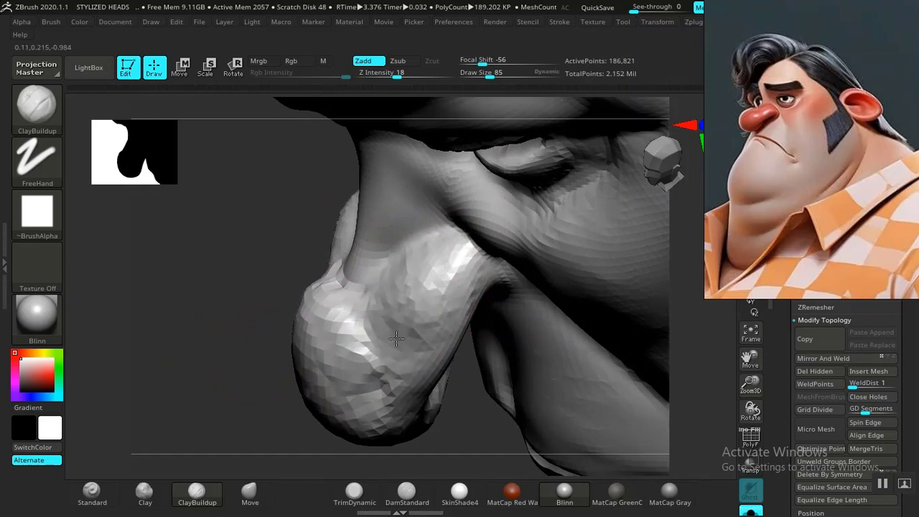
{"action": "mouse_move", "coordinate": [232, 388]}
{"action": "left_mouse_down"}
{"action": "mouse_move", "coordinate": [278, 376]}
{"action": "mouse_move", "coordinate": [314, 299]}
{"action": "mouse_move", "coordinate": [353, 322]}
{"action": "mouse_move", "coordinate": [337, 402]}
{"action": "mouse_move", "coordinate": [303, 424]}
{"action": "mouse_move", "coordinate": [246, 381]}
{"action": "mouse_move", "coordinate": [253, 341]}
{"action": "mouse_move", "coordinate": [337, 362]}
{"action": "left_mouse_up"}
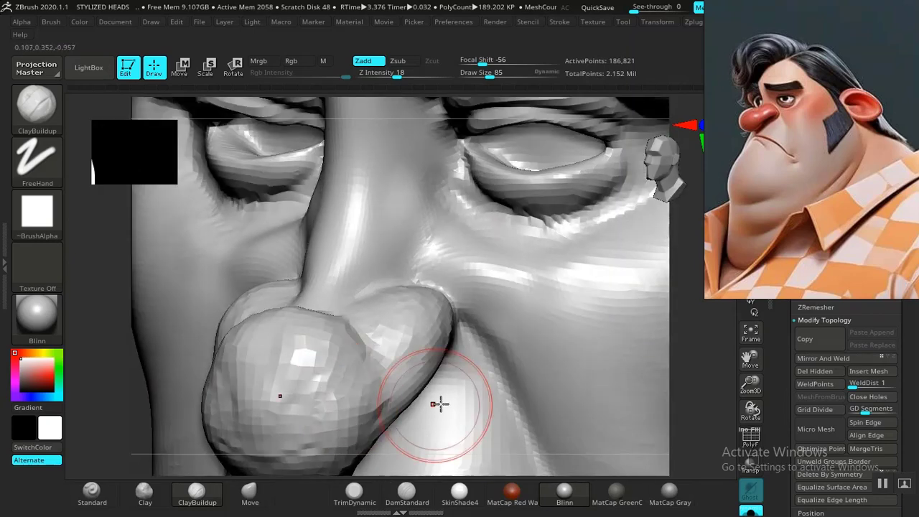
{"action": "left_click_drag", "start_coordinate": [728, 377], "coordinate": [590, 172], "text": "alt"}
{"action": "left_click_drag", "start_coordinate": [590, 287], "coordinate": [633, 387], "text": "shift"}
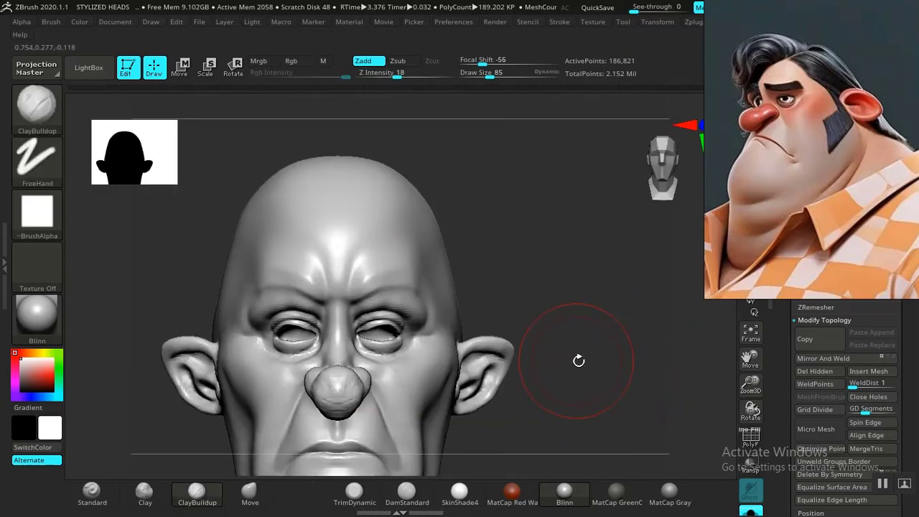
Step: Sharpen the nostril crease on the underside of the nose with DamStandard at draw size 85
{"action": "left_click_drag", "start_coordinate": [579, 360], "coordinate": [654, 329]}
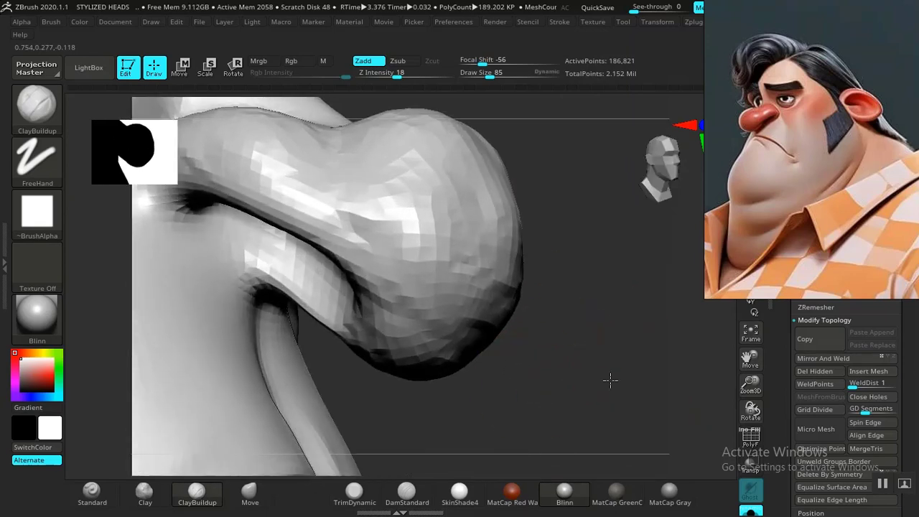
{"action": "left_click_drag", "start_coordinate": [611, 380], "coordinate": [699, 293], "text": "alt"}
{"action": "left_click", "coordinate": [414, 496]}
{"action": "left_click_drag", "start_coordinate": [533, 384], "coordinate": [627, 438], "text": "alt"}
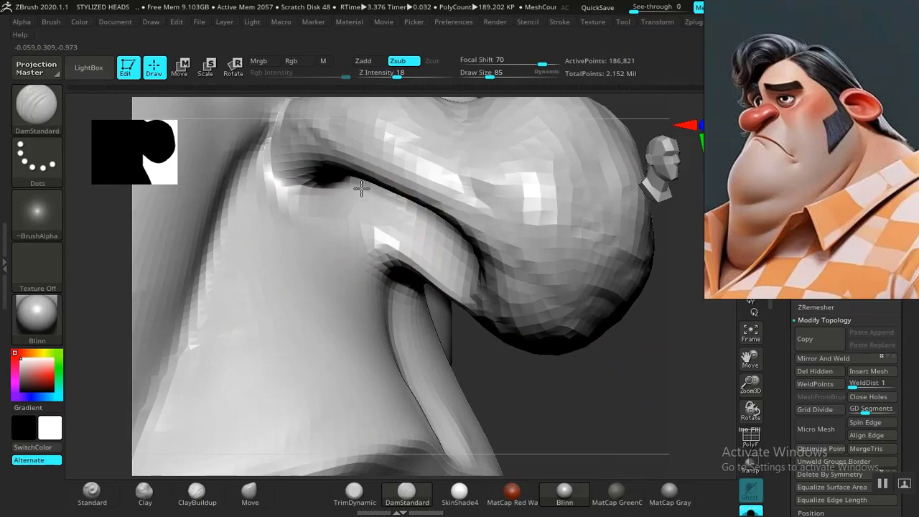
{"action": "mouse_move", "coordinate": [604, 410]}
{"action": "left_mouse_down", "text": "alt"}
{"action": "mouse_move", "coordinate": [553, 326]}
{"action": "mouse_move", "coordinate": [512, 318]}
{"action": "mouse_move", "coordinate": [548, 306]}
{"action": "mouse_move", "coordinate": [604, 409]}
{"action": "left_mouse_up", "text": "alt"}
{"action": "left_click_drag", "start_coordinate": [630, 373], "coordinate": [502, 393]}
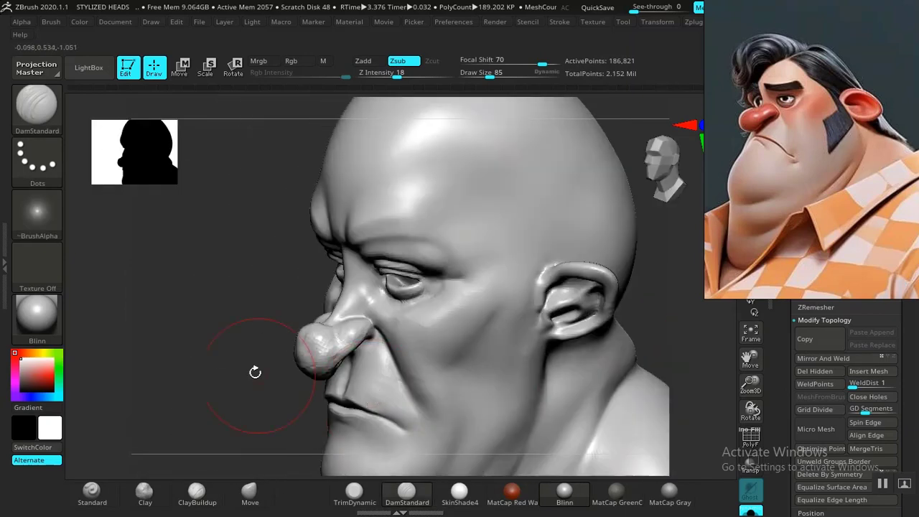
Step: Smooth the faceted surface of the bulbous nose tip with the smoothing brush lowered to Z Intensity 3
{"action": "left_click_drag", "start_coordinate": [216, 344], "coordinate": [284, 335], "text": "alt"}
{"action": "left_click_drag", "start_coordinate": [316, 407], "coordinate": [302, 424]}
{"action": "mouse_move", "coordinate": [302, 424]}
{"action": "left_mouse_down", "text": "alt"}
{"action": "mouse_move", "coordinate": [278, 403]}
{"action": "mouse_move", "coordinate": [384, 352]}
{"action": "left_mouse_up", "text": "alt"}
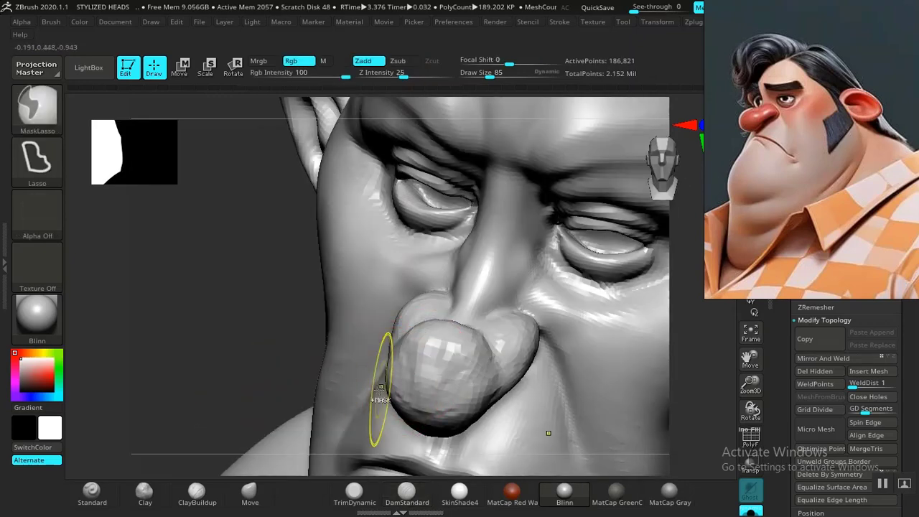
{"action": "left_click", "coordinate": [192, 496]}
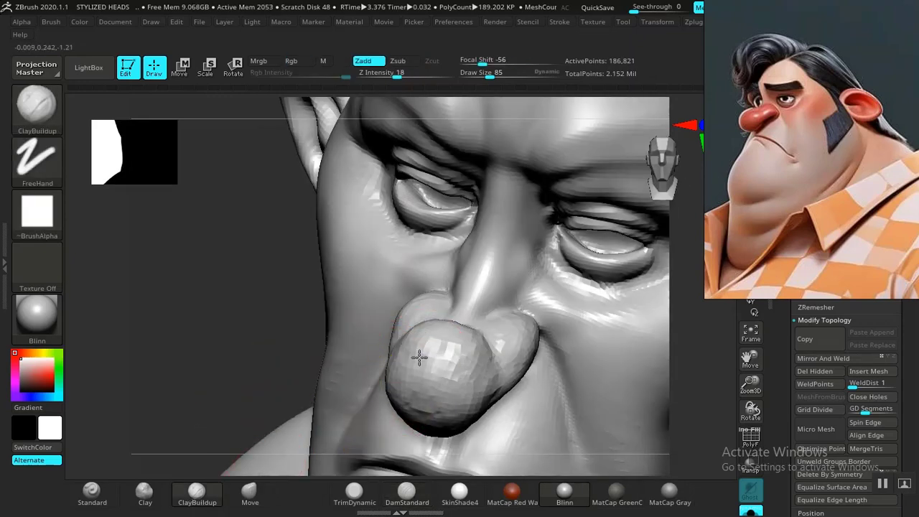
{"action": "left_click_drag", "start_coordinate": [451, 373], "coordinate": [423, 349], "text": "shift"}
{"action": "key", "text": "ctrl+z"}
{"action": "key", "text": "ctrl+z"}
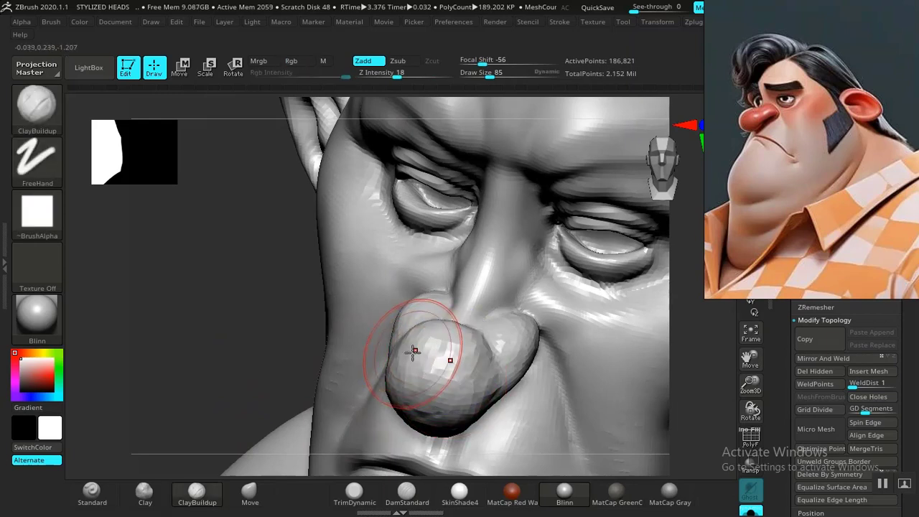
{"action": "left_click_drag", "start_coordinate": [425, 75], "coordinate": [376, 75]}
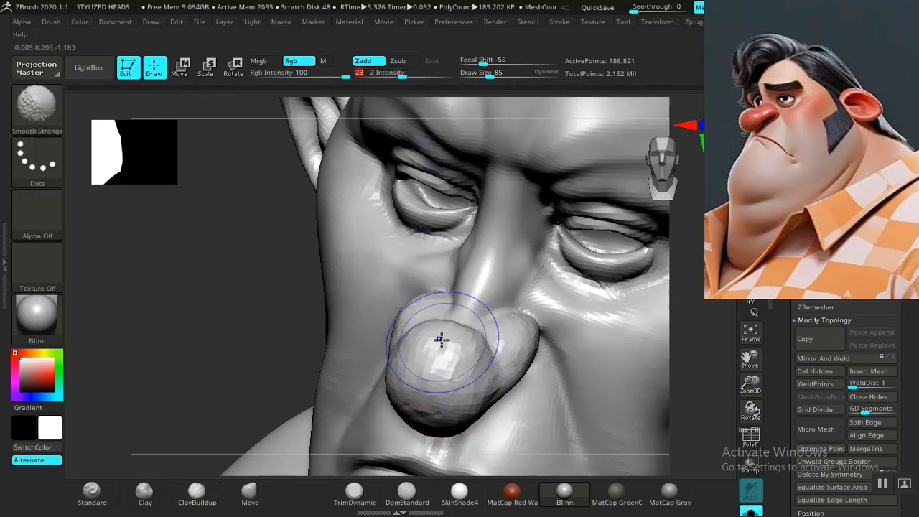
{"action": "left_click_drag", "start_coordinate": [467, 307], "coordinate": [429, 350], "text": "shift"}
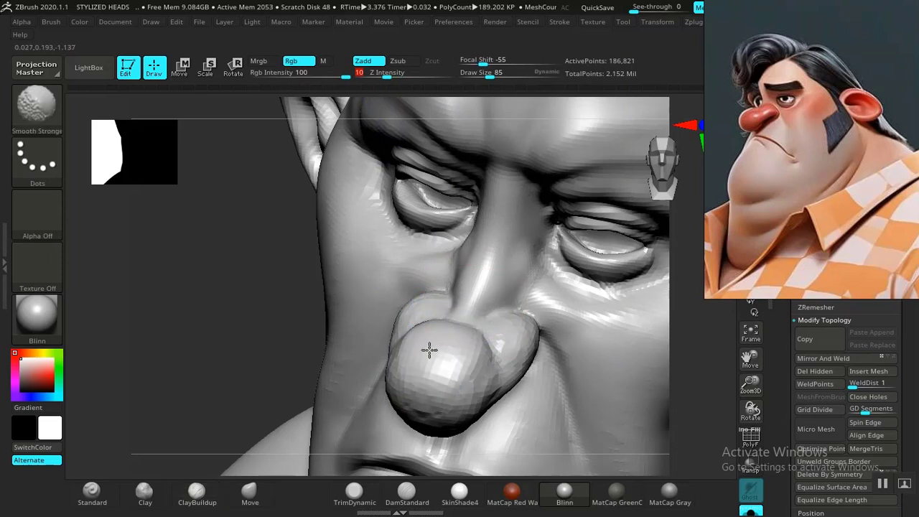
{"action": "key", "text": "ctrl+z"}
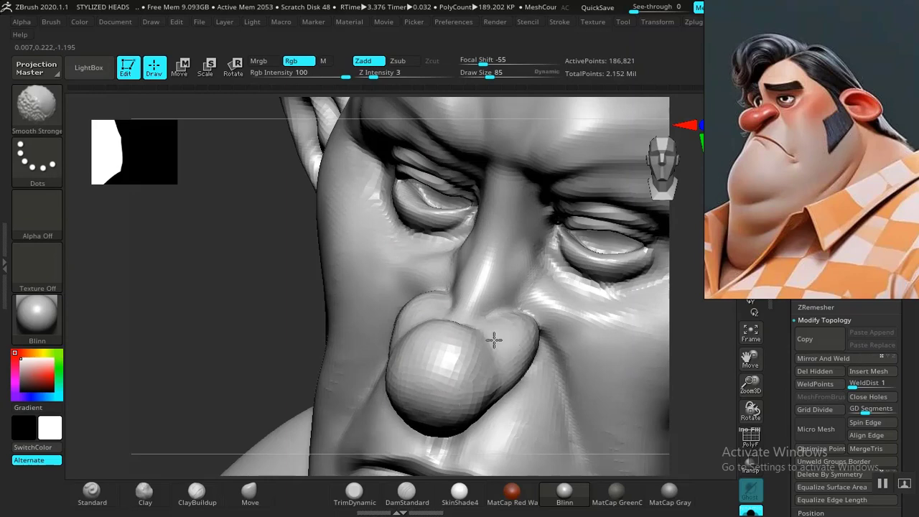
Step: Smooth the transition from the nose bridge into the nose tip and nostril wing at Z Intensity 3
{"action": "left_click_drag", "start_coordinate": [213, 342], "coordinate": [177, 359]}
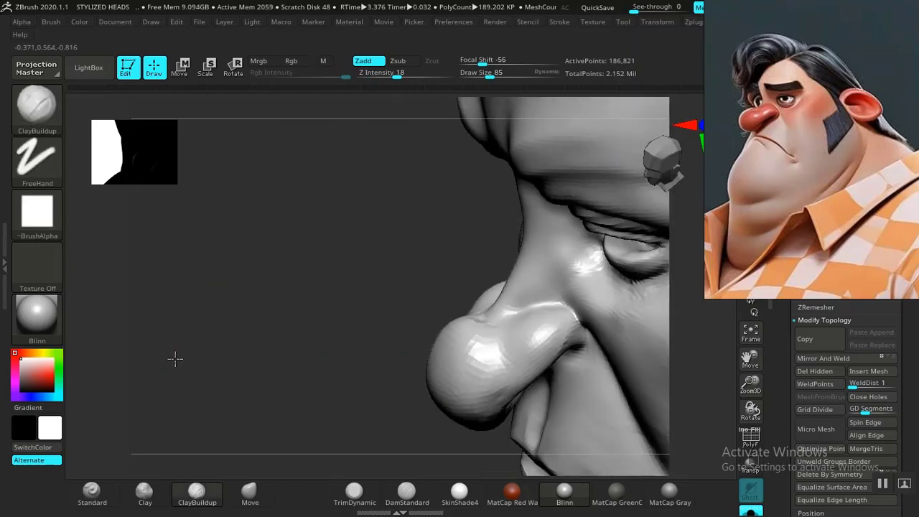
{"action": "left_click_drag", "start_coordinate": [298, 332], "coordinate": [320, 417], "text": "alt"}
{"action": "mouse_move", "coordinate": [507, 291]}
{"action": "left_mouse_down", "text": "shift"}
{"action": "mouse_move", "coordinate": [496, 313]}
{"action": "mouse_move", "coordinate": [506, 338]}
{"action": "left_mouse_up", "text": "shift"}
{"action": "mouse_move", "coordinate": [306, 323]}
{"action": "left_mouse_down"}
{"action": "mouse_move", "coordinate": [279, 339]}
{"action": "mouse_move", "coordinate": [458, 303]}
{"action": "mouse_move", "coordinate": [491, 273]}
{"action": "mouse_move", "coordinate": [421, 369]}
{"action": "mouse_move", "coordinate": [361, 353]}
{"action": "mouse_move", "coordinate": [328, 359]}
{"action": "mouse_move", "coordinate": [369, 433]}
{"action": "mouse_move", "coordinate": [445, 370]}
{"action": "left_mouse_up"}
{"action": "left_click_drag", "start_coordinate": [445, 370], "coordinate": [381, 406], "text": "shift"}
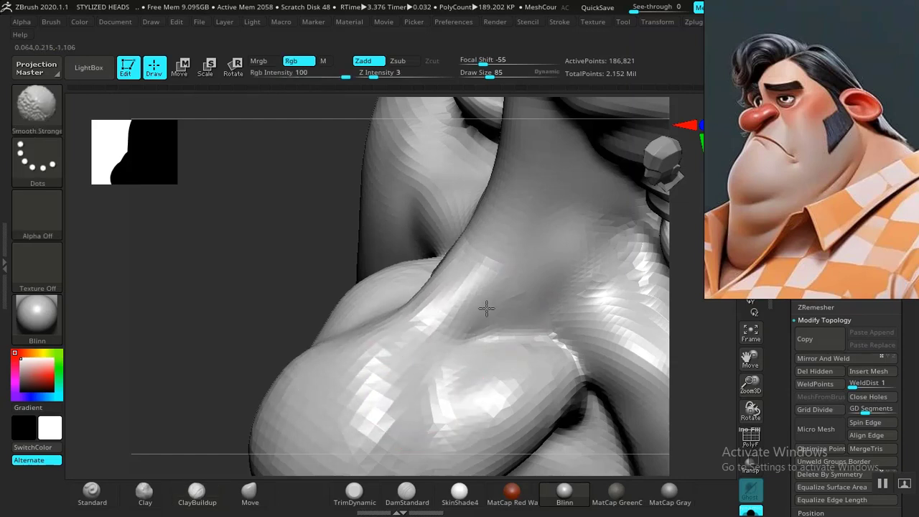
{"action": "mouse_move", "coordinate": [206, 369]}
{"action": "left_mouse_down"}
{"action": "mouse_move", "coordinate": [284, 214]}
{"action": "mouse_move", "coordinate": [275, 318]}
{"action": "mouse_move", "coordinate": [540, 353]}
{"action": "mouse_move", "coordinate": [576, 283]}
{"action": "mouse_move", "coordinate": [617, 368]}
{"action": "mouse_move", "coordinate": [576, 343]}
{"action": "mouse_move", "coordinate": [483, 376]}
{"action": "mouse_move", "coordinate": [385, 334]}
{"action": "mouse_move", "coordinate": [376, 350]}
{"action": "mouse_move", "coordinate": [338, 352]}
{"action": "mouse_move", "coordinate": [359, 397]}
{"action": "mouse_move", "coordinate": [352, 371]}
{"action": "mouse_move", "coordinate": [357, 379]}
{"action": "left_mouse_up"}
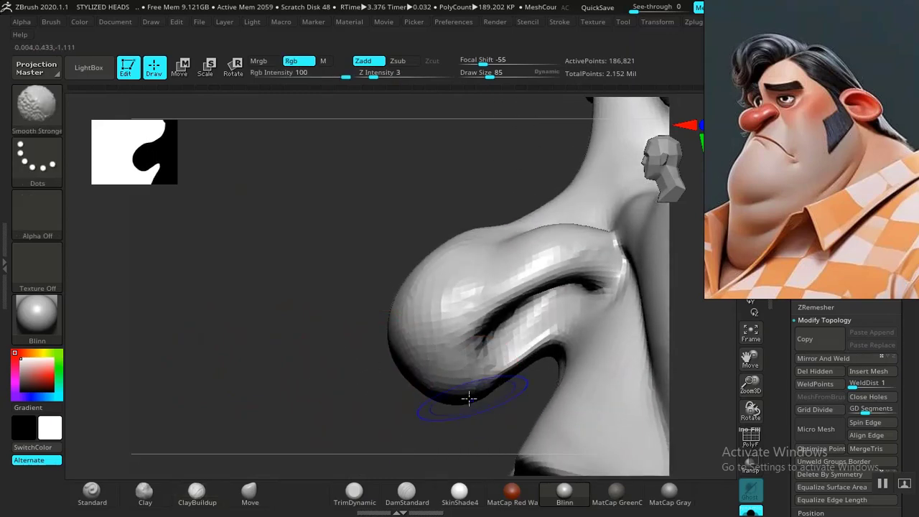
Step: Deepen the rear end of the nostril opening with DamStandard at draw size 85 and soften the surrounding surface
{"action": "mouse_move", "coordinate": [341, 410]}
{"action": "left_mouse_down"}
{"action": "mouse_move", "coordinate": [316, 378]}
{"action": "mouse_move", "coordinate": [340, 417]}
{"action": "left_mouse_up"}
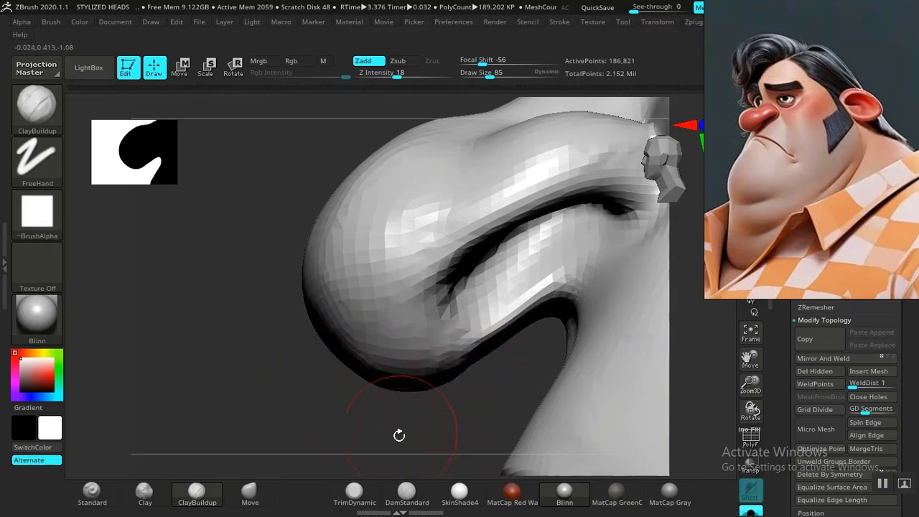
{"action": "left_click", "coordinate": [406, 492]}
{"action": "mouse_move", "coordinate": [349, 452]}
{"action": "left_mouse_down"}
{"action": "mouse_move", "coordinate": [268, 441]}
{"action": "mouse_move", "coordinate": [352, 390]}
{"action": "left_mouse_up"}
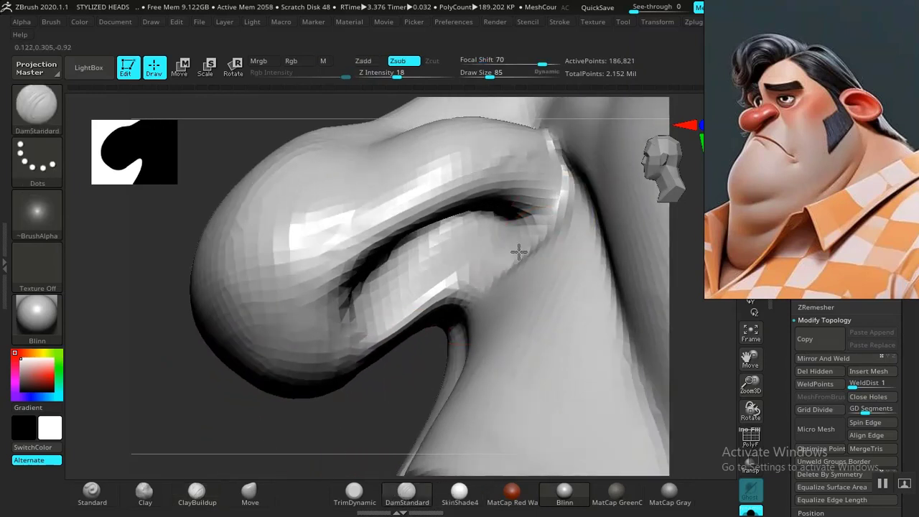
{"action": "key", "text": "shift"}
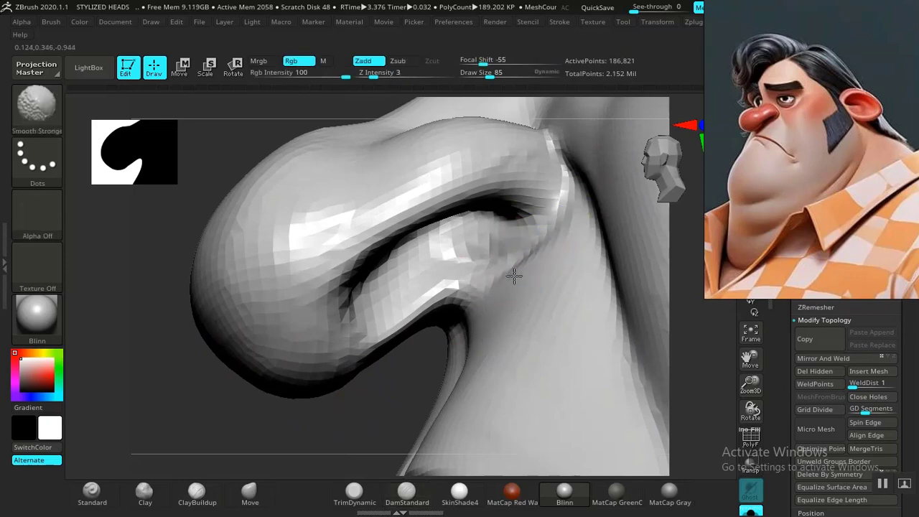
{"action": "mouse_move", "coordinate": [348, 409]}
{"action": "left_mouse_down"}
{"action": "mouse_move", "coordinate": [287, 345]}
{"action": "mouse_move", "coordinate": [289, 316]}
{"action": "left_mouse_up"}
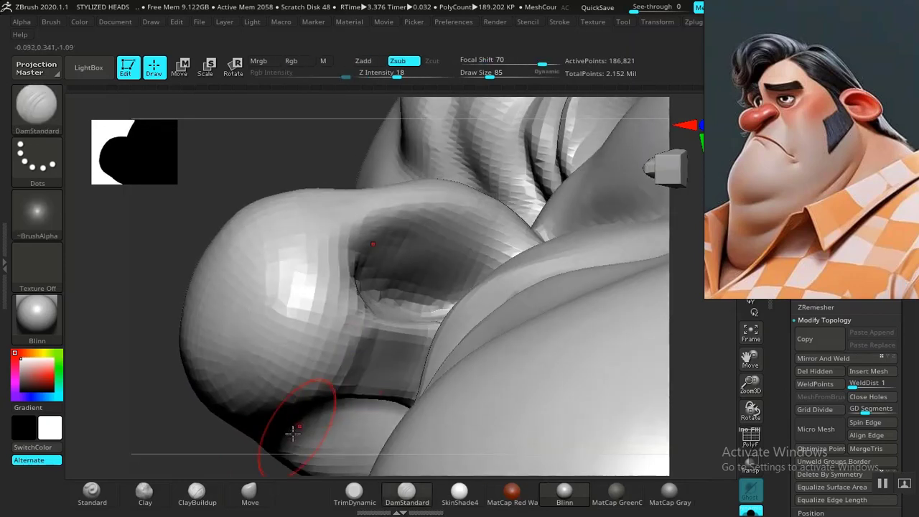
Step: Build up the strip between the two nostrils with ClayBuildup and smooth it into the nose tip
{"action": "left_click", "coordinate": [196, 492]}
{"action": "mouse_move", "coordinate": [154, 344]}
{"action": "left_mouse_down"}
{"action": "mouse_move", "coordinate": [431, 337]}
{"action": "mouse_move", "coordinate": [449, 352]}
{"action": "left_mouse_up"}
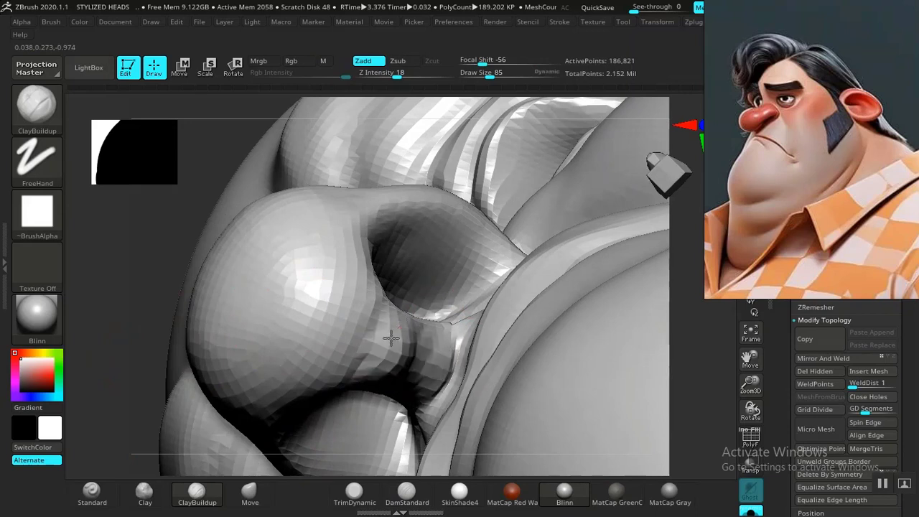
{"action": "key", "text": "shift"}
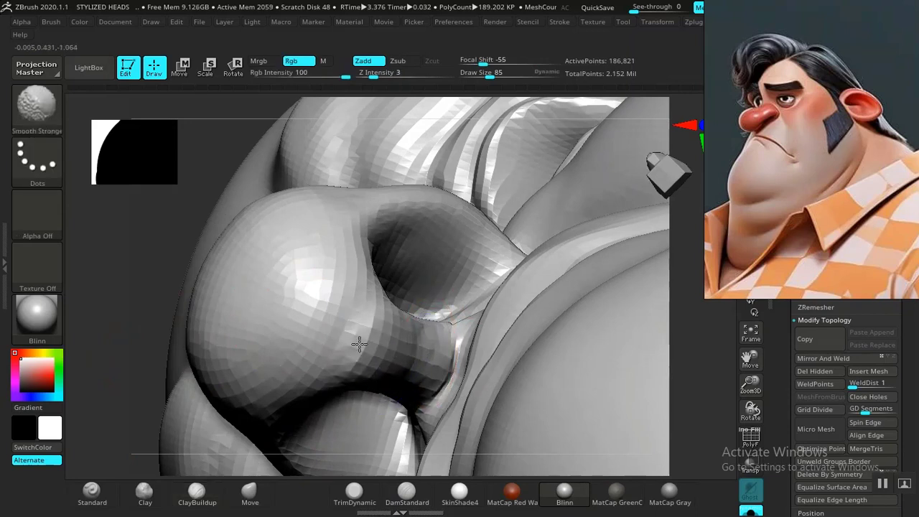
Step: Smooth the neck folds one subdivision level higher, and return the mesh to the lower level
{"action": "key", "text": "d"}
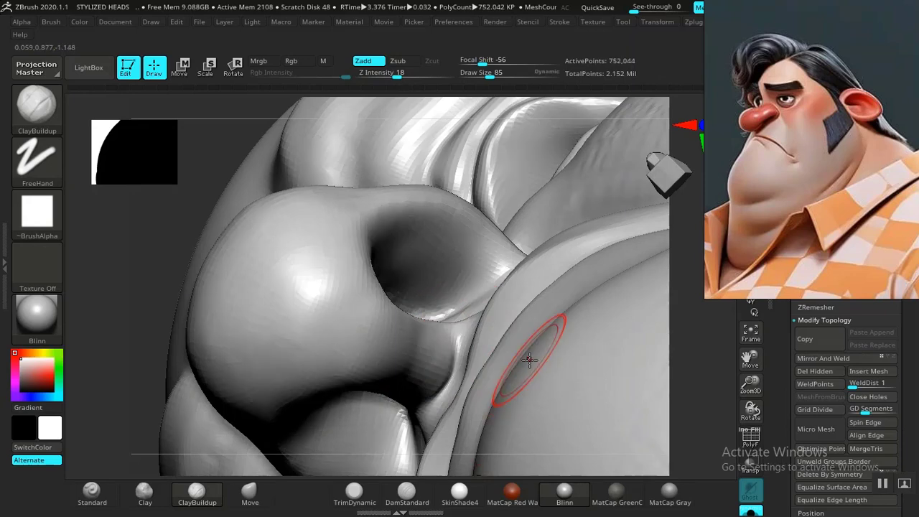
{"action": "key", "text": "f"}
{"action": "left_click_drag", "start_coordinate": [643, 357], "coordinate": [463, 361]}
{"action": "left_click_drag", "start_coordinate": [293, 441], "coordinate": [298, 471], "text": "alt"}
{"action": "left_click_drag", "start_coordinate": [276, 276], "coordinate": [240, 267], "text": "shift"}
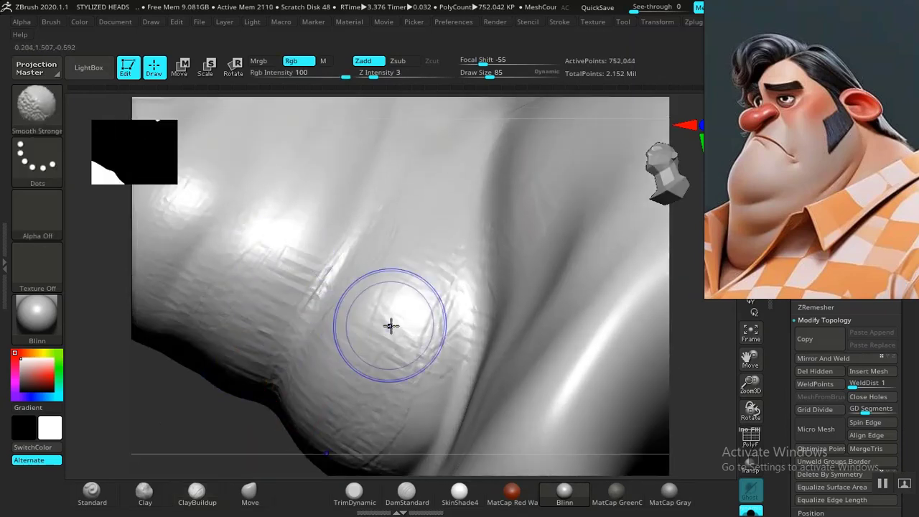
{"action": "key", "text": "shift+d"}
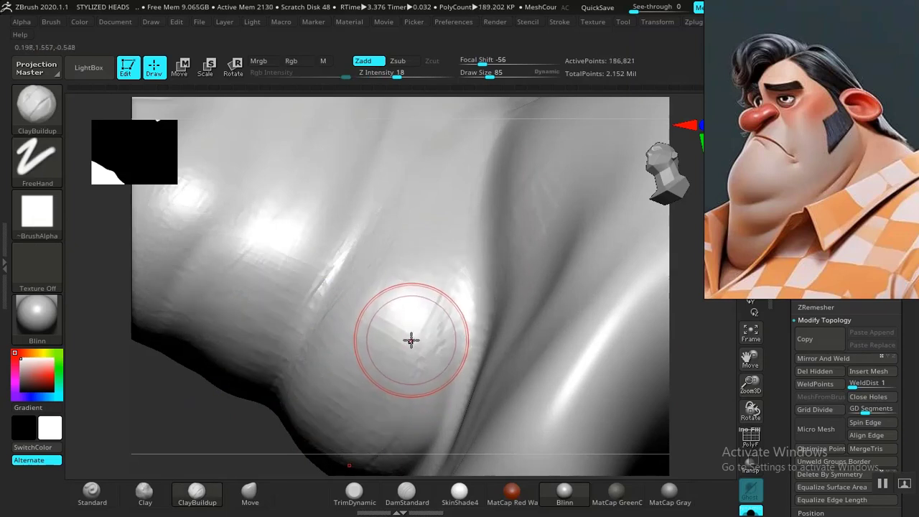
Step: Smooth the chin and neck folds with the smoothing brush at draw size 121 and Z Intensity 23
{"action": "key", "text": "shift"}
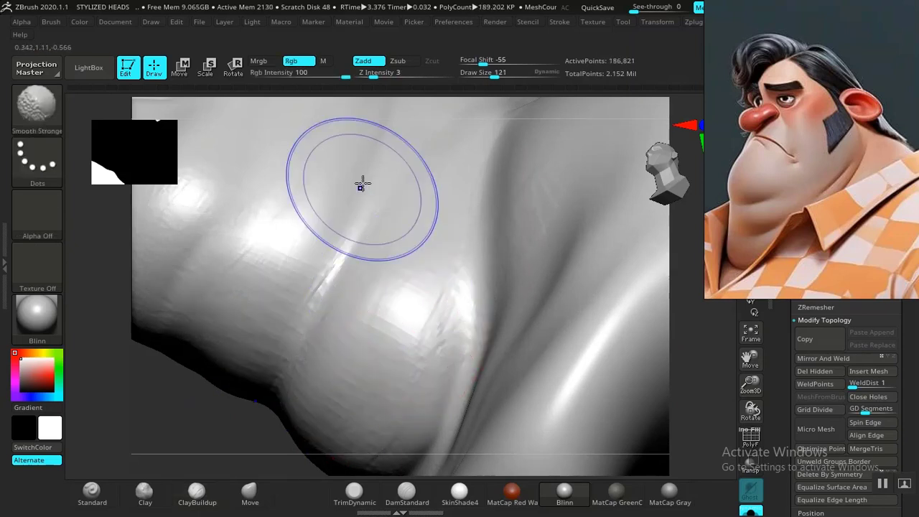
{"action": "left_click_drag", "start_coordinate": [388, 74], "coordinate": [404, 75], "text": "shift"}
{"action": "left_click_drag", "start_coordinate": [380, 380], "coordinate": [411, 392], "text": "shift"}
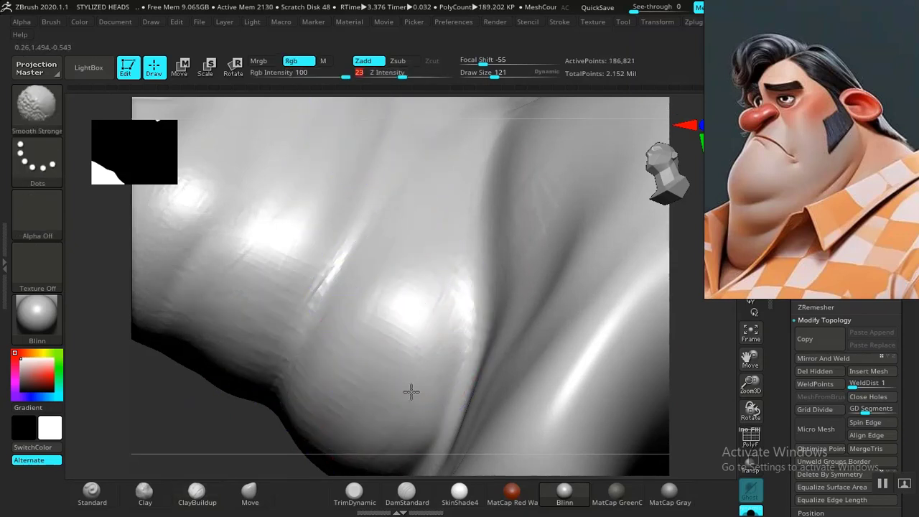
{"action": "left_click_drag", "start_coordinate": [175, 437], "coordinate": [369, 359]}
{"action": "key", "text": "shift"}
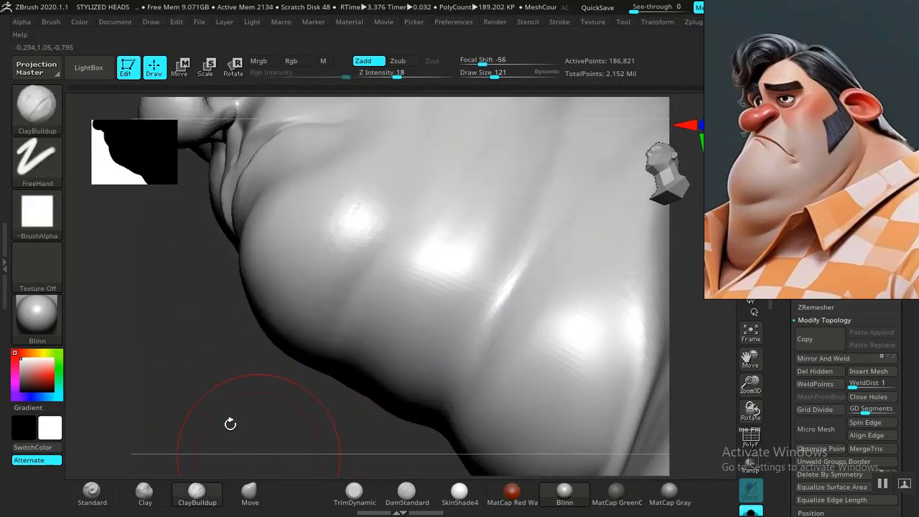
Step: Adjust the neck folds with the Move brush at draw size 121, and undo the last stroke under the chin
{"action": "mouse_move", "coordinate": [230, 424]}
{"action": "left_mouse_down", "text": "alt"}
{"action": "mouse_move", "coordinate": [240, 380]}
{"action": "mouse_move", "coordinate": [248, 424]}
{"action": "mouse_move", "coordinate": [260, 402]}
{"action": "mouse_move", "coordinate": [266, 351]}
{"action": "mouse_move", "coordinate": [308, 398]}
{"action": "mouse_move", "coordinate": [276, 402]}
{"action": "mouse_move", "coordinate": [275, 381]}
{"action": "mouse_move", "coordinate": [260, 454]}
{"action": "left_mouse_up", "text": "alt"}
{"action": "left_click", "coordinate": [250, 490]}
{"action": "left_click_drag", "start_coordinate": [242, 416], "coordinate": [332, 385]}
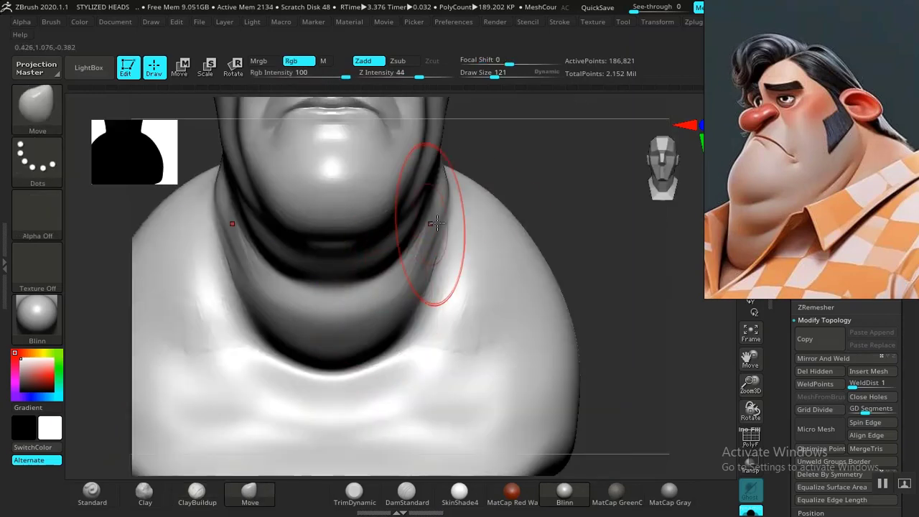
{"action": "left_click_drag", "start_coordinate": [542, 194], "coordinate": [575, 179], "text": "alt"}
{"action": "left_click_drag", "start_coordinate": [484, 331], "coordinate": [466, 374]}
{"action": "left_click_drag", "start_coordinate": [593, 296], "coordinate": [491, 334]}
{"action": "mouse_move", "coordinate": [423, 340]}
{"action": "left_mouse_down"}
{"action": "mouse_move", "coordinate": [524, 338]}
{"action": "mouse_move", "coordinate": [396, 350]}
{"action": "left_mouse_up"}
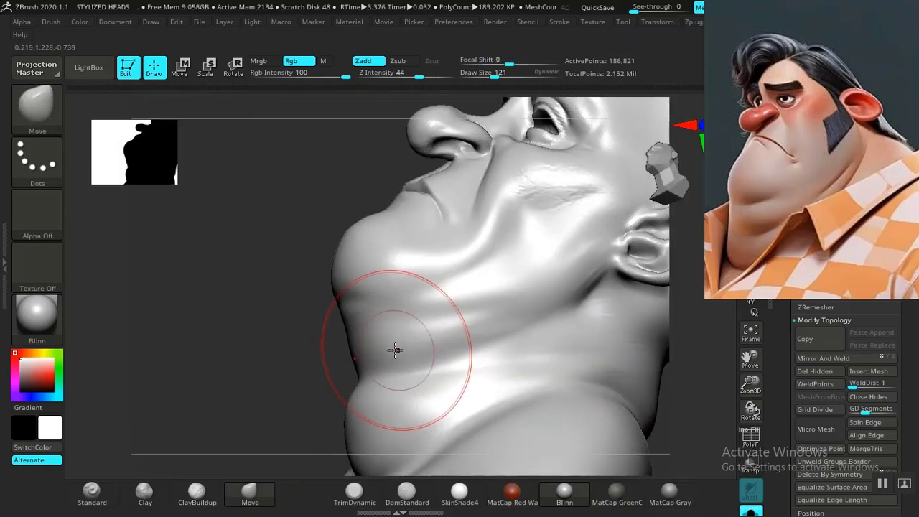
{"action": "key", "text": "ctrl+z"}
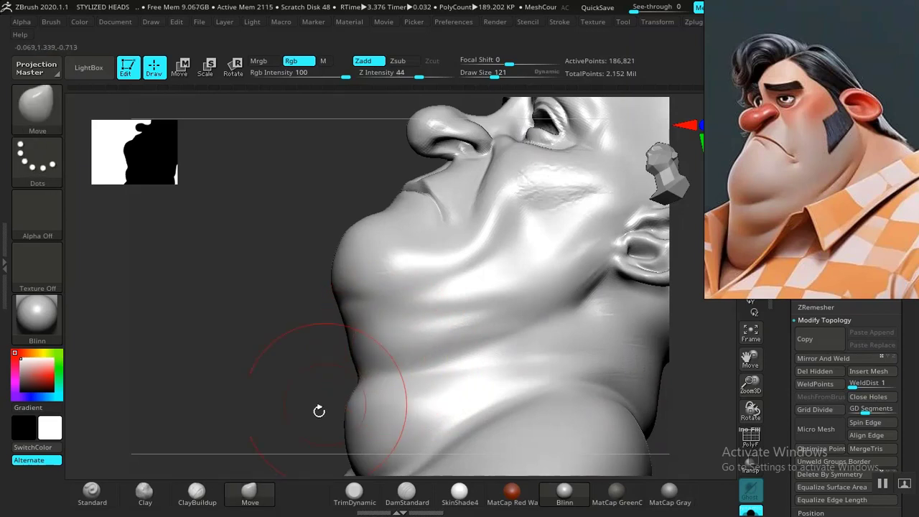
Step: Build a fuller roll of fat under the chin with the Clay brush at draw size 121 and smooth it toward the jaw
{"action": "left_click", "coordinate": [146, 494]}
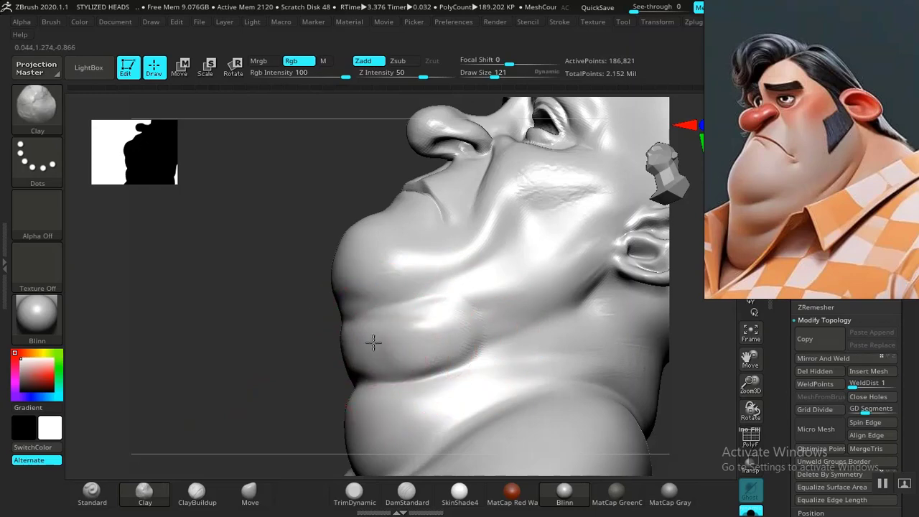
{"action": "mouse_move", "coordinate": [373, 342]}
{"action": "left_mouse_down", "text": "shift"}
{"action": "mouse_move", "coordinate": [493, 324]}
{"action": "mouse_move", "coordinate": [342, 350]}
{"action": "left_mouse_up", "text": "shift"}
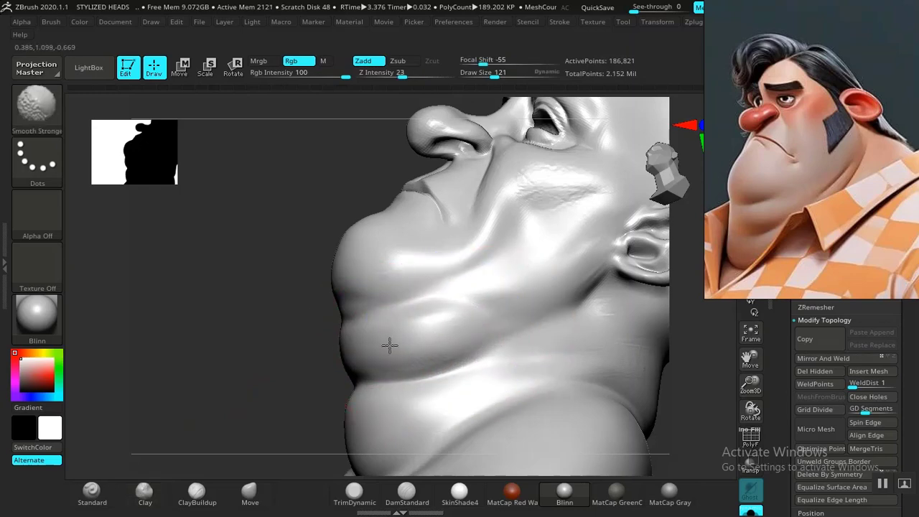
{"action": "left_click_drag", "start_coordinate": [453, 337], "coordinate": [531, 323], "text": "shift"}
{"action": "mouse_move", "coordinate": [240, 395]}
{"action": "left_mouse_down"}
{"action": "mouse_move", "coordinate": [236, 426]}
{"action": "mouse_move", "coordinate": [263, 405]}
{"action": "mouse_move", "coordinate": [285, 421]}
{"action": "mouse_move", "coordinate": [269, 423]}
{"action": "mouse_move", "coordinate": [262, 403]}
{"action": "mouse_move", "coordinate": [242, 387]}
{"action": "mouse_move", "coordinate": [247, 380]}
{"action": "mouse_move", "coordinate": [215, 379]}
{"action": "mouse_move", "coordinate": [143, 488]}
{"action": "left_mouse_up"}
{"action": "key", "text": "shift"}
{"action": "mouse_move", "coordinate": [519, 288]}
{"action": "left_mouse_down", "text": "shift"}
{"action": "mouse_move", "coordinate": [454, 302]}
{"action": "mouse_move", "coordinate": [549, 308]}
{"action": "left_mouse_up", "text": "shift"}
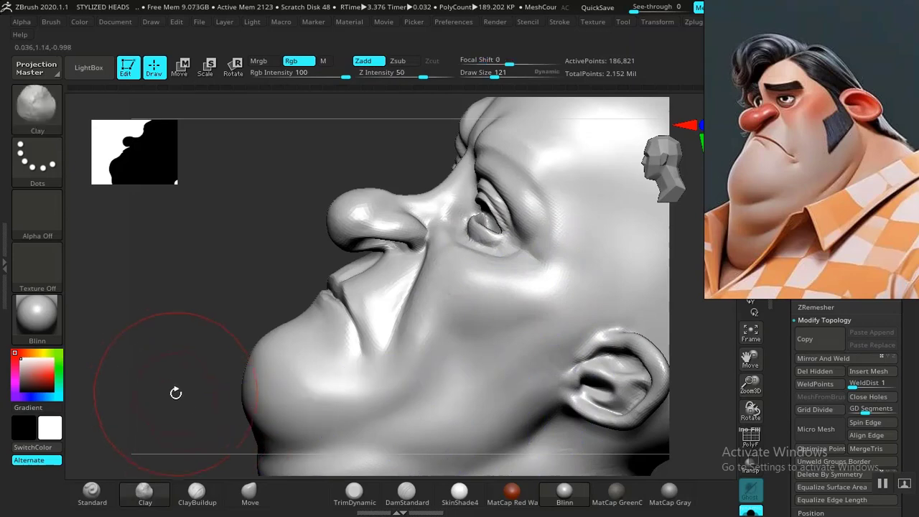
Step: Smooth the folds at the back of the neck below the ear, and check the head from the front
{"action": "mouse_move", "coordinate": [158, 381]}
{"action": "left_mouse_down"}
{"action": "mouse_move", "coordinate": [191, 322]}
{"action": "mouse_move", "coordinate": [265, 355]}
{"action": "mouse_move", "coordinate": [299, 258]}
{"action": "mouse_move", "coordinate": [300, 333]}
{"action": "mouse_move", "coordinate": [304, 304]}
{"action": "mouse_move", "coordinate": [311, 352]}
{"action": "mouse_move", "coordinate": [268, 373]}
{"action": "mouse_move", "coordinate": [161, 373]}
{"action": "left_mouse_up"}
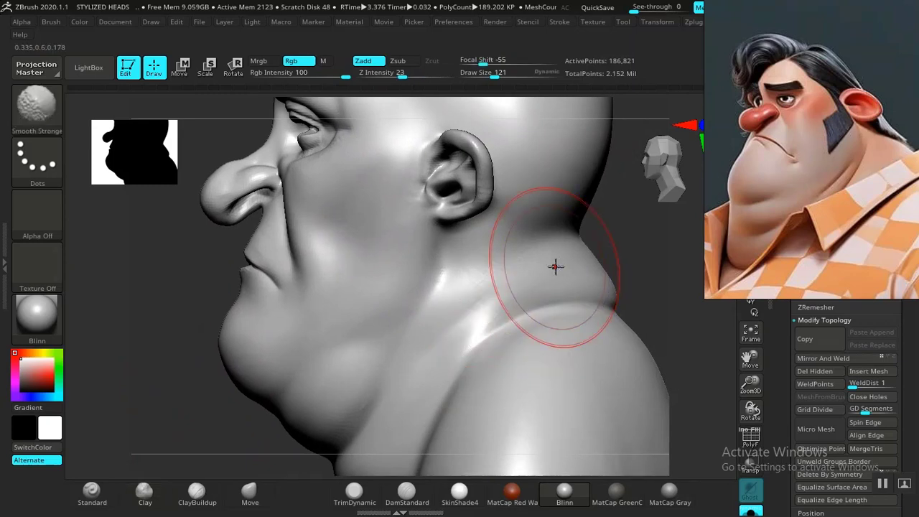
{"action": "mouse_move", "coordinate": [648, 259]}
{"action": "left_mouse_down", "text": "alt"}
{"action": "mouse_move", "coordinate": [568, 222]}
{"action": "mouse_move", "coordinate": [636, 267]}
{"action": "mouse_move", "coordinate": [616, 316]}
{"action": "mouse_move", "coordinate": [640, 330]}
{"action": "mouse_move", "coordinate": [647, 364]}
{"action": "left_mouse_up", "text": "alt"}
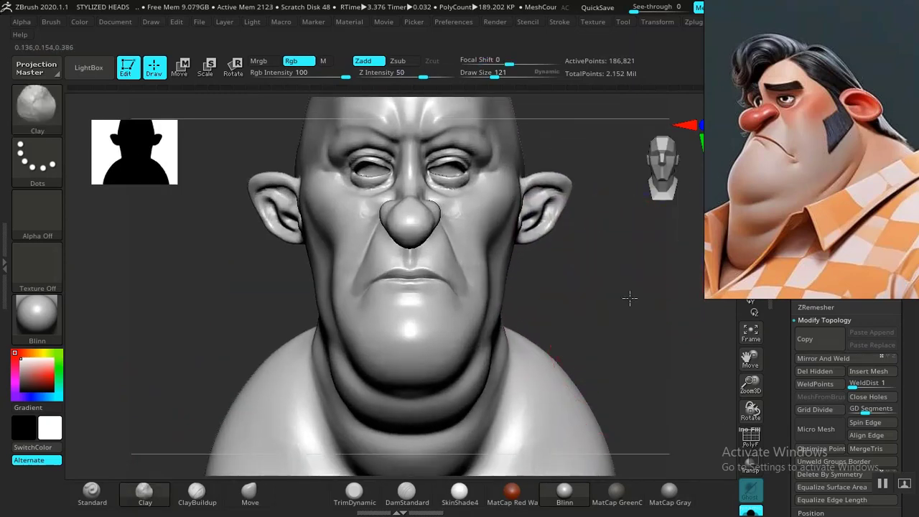
{"action": "left_click_drag", "start_coordinate": [629, 298], "coordinate": [637, 333]}
{"action": "mouse_move", "coordinate": [641, 300]}
{"action": "left_mouse_down"}
{"action": "mouse_move", "coordinate": [580, 345]}
{"action": "mouse_move", "coordinate": [589, 353]}
{"action": "mouse_move", "coordinate": [638, 345]}
{"action": "mouse_move", "coordinate": [479, 352]}
{"action": "left_mouse_up"}
{"action": "left_click_drag", "start_coordinate": [609, 331], "coordinate": [637, 312], "text": "alt"}
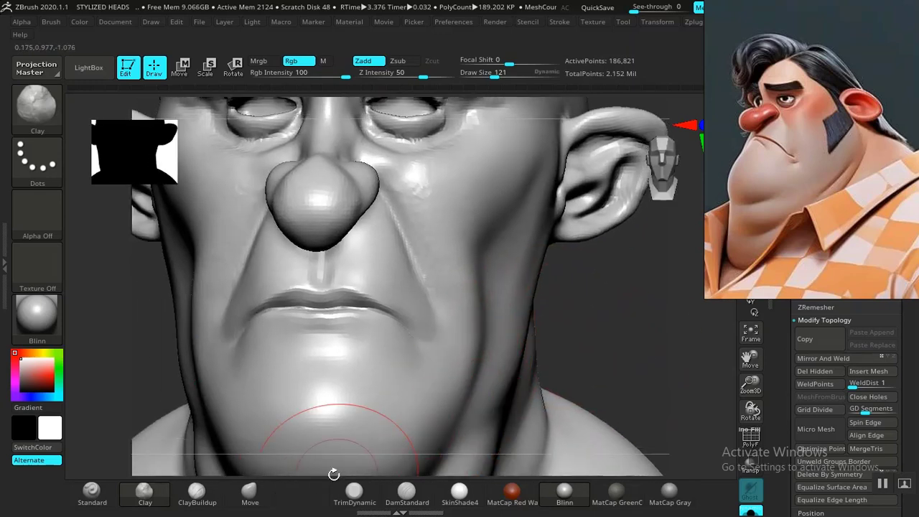
Step: Smooth the cheek beside the nasolabial crease at Z Intensity 23, and compare the whole head with the reference
{"action": "left_click", "coordinate": [250, 494]}
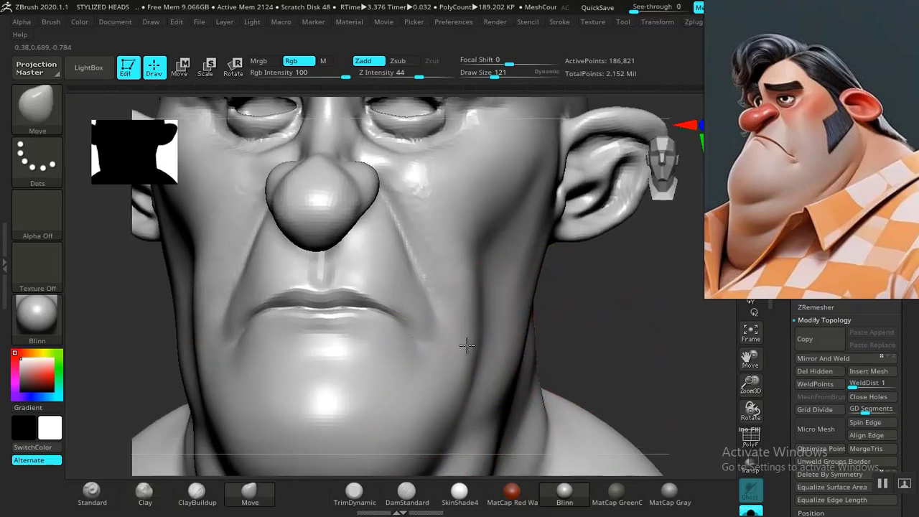
{"action": "mouse_move", "coordinate": [658, 347]}
{"action": "left_mouse_down", "text": "alt"}
{"action": "mouse_move", "coordinate": [647, 343]}
{"action": "mouse_move", "coordinate": [665, 353]}
{"action": "left_mouse_up", "text": "alt"}
{"action": "mouse_move", "coordinate": [431, 184]}
{"action": "left_mouse_down", "text": "shift"}
{"action": "mouse_move", "coordinate": [435, 195]}
{"action": "mouse_move", "coordinate": [413, 184]}
{"action": "mouse_move", "coordinate": [437, 245]}
{"action": "left_mouse_up", "text": "shift"}
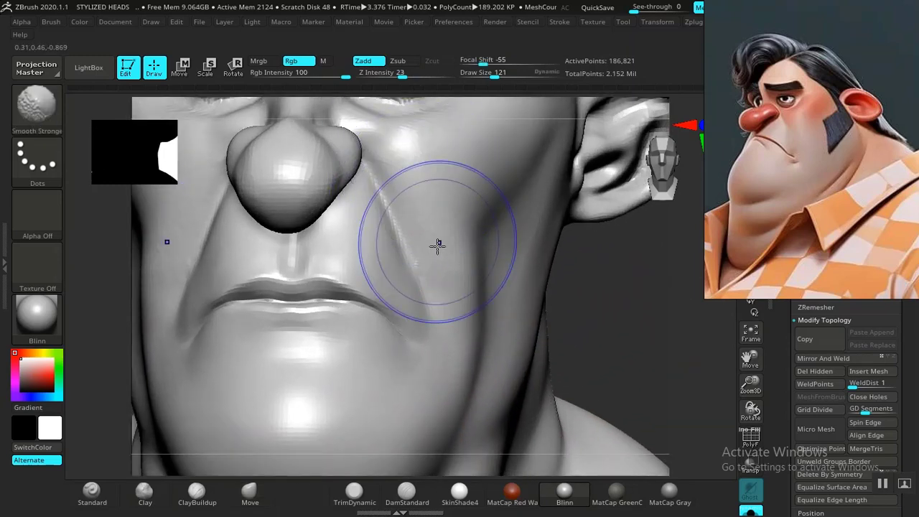
{"action": "mouse_move", "coordinate": [697, 361]}
{"action": "left_mouse_down", "text": "alt"}
{"action": "mouse_move", "coordinate": [630, 340]}
{"action": "mouse_move", "coordinate": [677, 308]}
{"action": "mouse_move", "coordinate": [646, 318]}
{"action": "mouse_move", "coordinate": [610, 359]}
{"action": "left_mouse_up", "text": "alt"}
{"action": "mouse_move", "coordinate": [340, 380]}
{"action": "left_mouse_down"}
{"action": "mouse_move", "coordinate": [353, 376]}
{"action": "mouse_move", "coordinate": [302, 369]}
{"action": "mouse_move", "coordinate": [314, 359]}
{"action": "left_mouse_up"}
{"action": "mouse_move", "coordinate": [593, 320]}
{"action": "left_mouse_down", "text": "alt"}
{"action": "mouse_move", "coordinate": [620, 316]}
{"action": "mouse_move", "coordinate": [597, 297]}
{"action": "mouse_move", "coordinate": [594, 321]}
{"action": "left_mouse_up", "text": "alt"}
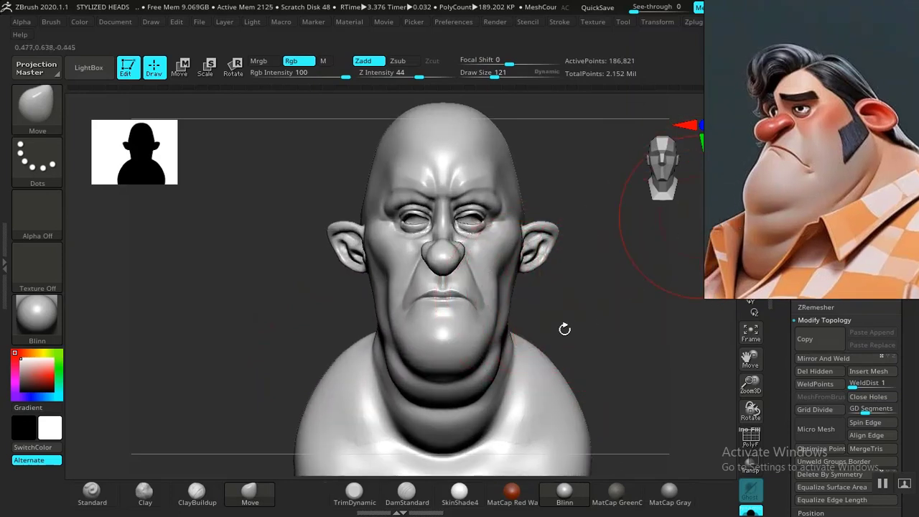
Step: Soften the folds between the jaw and the neck with the smoothing brush in three-quarter view
{"action": "left_click_drag", "start_coordinate": [564, 329], "coordinate": [433, 409]}
{"action": "key", "text": "shift"}
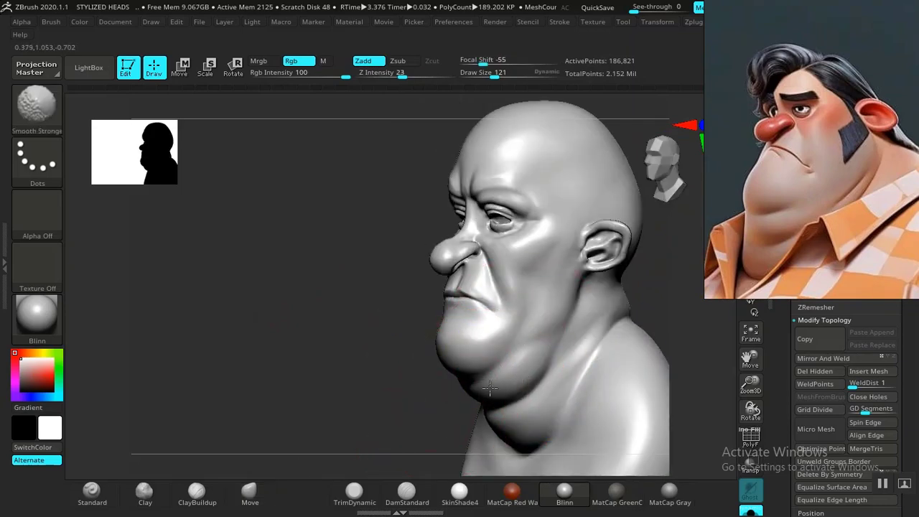
{"action": "mouse_move", "coordinate": [654, 300]}
{"action": "left_mouse_down"}
{"action": "mouse_move", "coordinate": [682, 296]}
{"action": "mouse_move", "coordinate": [591, 323]}
{"action": "mouse_move", "coordinate": [595, 302]}
{"action": "mouse_move", "coordinate": [506, 416]}
{"action": "left_mouse_up"}
Step: Adjust the outline of the cheeks and jaw below the ears with the Move brush at draw size 121, checking from several angles
{"action": "left_click", "coordinate": [264, 502]}
{"action": "left_click_drag", "start_coordinate": [251, 352], "coordinate": [266, 266]}
{"action": "left_click_drag", "start_coordinate": [593, 300], "coordinate": [606, 354]}
{"action": "left_click_drag", "start_coordinate": [609, 287], "coordinate": [571, 331], "text": "alt"}
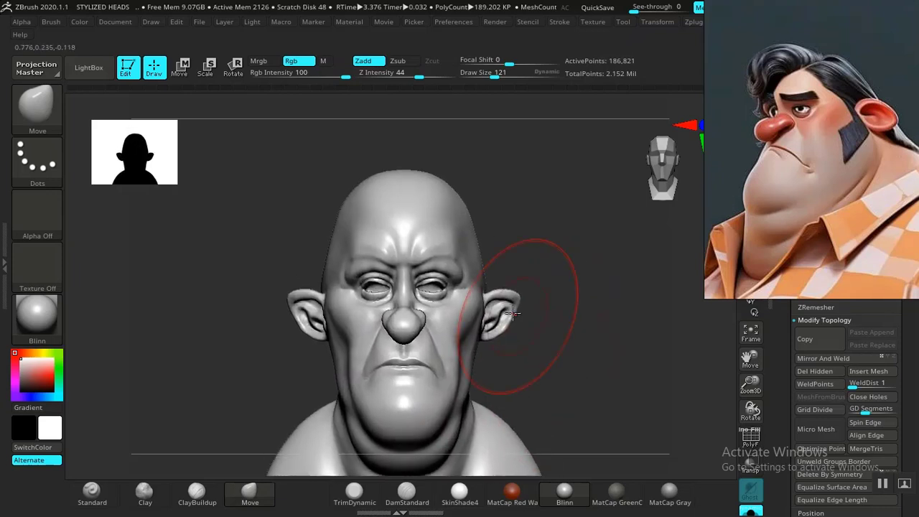
{"action": "mouse_move", "coordinate": [565, 365]}
{"action": "left_mouse_down"}
{"action": "mouse_move", "coordinate": [572, 353]}
{"action": "mouse_move", "coordinate": [564, 365]}
{"action": "left_mouse_up"}
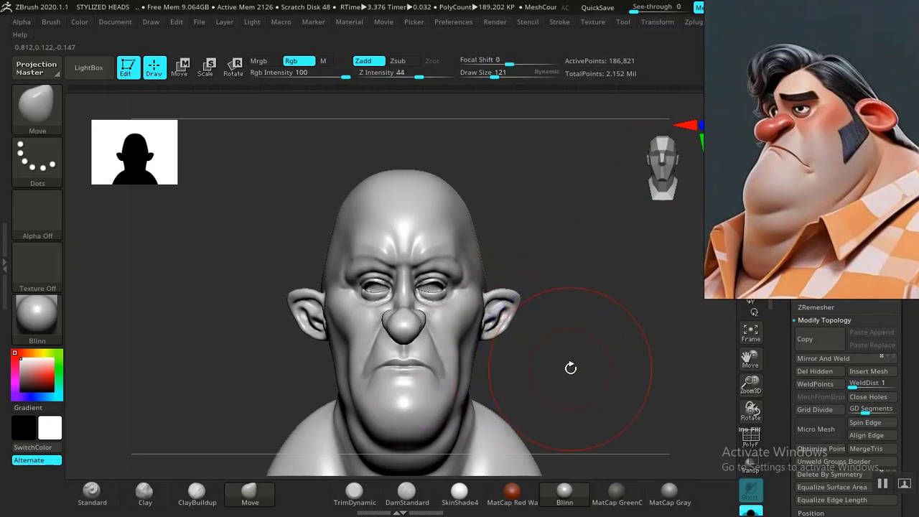
{"action": "mouse_move", "coordinate": [571, 368]}
{"action": "left_mouse_down"}
{"action": "mouse_move", "coordinate": [529, 316]}
{"action": "mouse_move", "coordinate": [568, 392]}
{"action": "mouse_move", "coordinate": [580, 330]}
{"action": "mouse_move", "coordinate": [539, 368]}
{"action": "mouse_move", "coordinate": [527, 338]}
{"action": "left_mouse_up"}
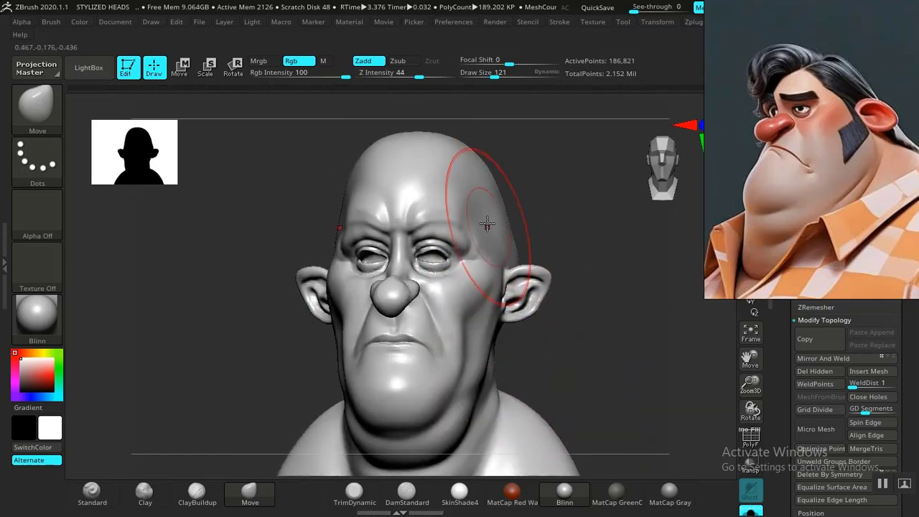
{"action": "mouse_move", "coordinate": [582, 379]}
{"action": "left_mouse_down"}
{"action": "mouse_move", "coordinate": [543, 373]}
{"action": "mouse_move", "coordinate": [596, 363]}
{"action": "mouse_move", "coordinate": [465, 413]}
{"action": "left_mouse_up"}
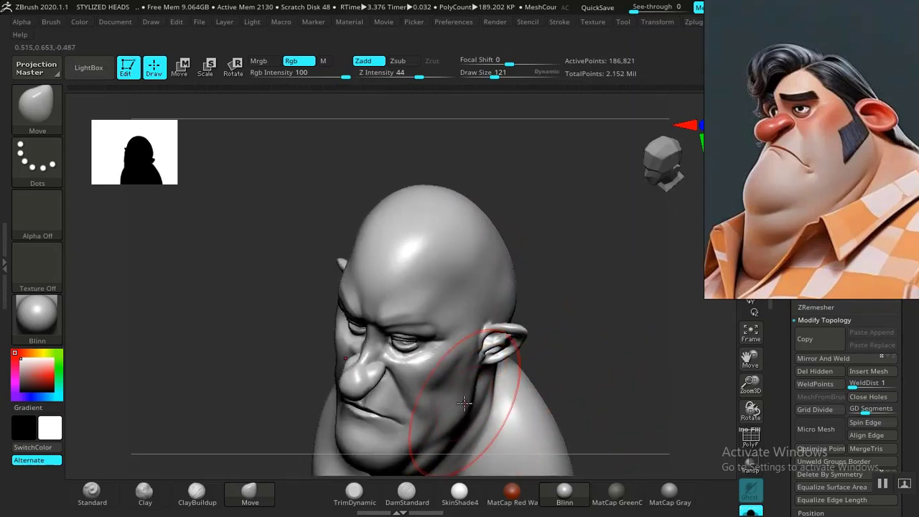
Step: Carve the crease behind the jaw below the earlobe with the DamStandard brush and smooth it into the cheek
{"action": "left_click_drag", "start_coordinate": [550, 375], "coordinate": [611, 429]}
{"action": "left_click_drag", "start_coordinate": [567, 318], "coordinate": [424, 309], "text": "alt"}
{"action": "mouse_move", "coordinate": [424, 308]}
{"action": "left_mouse_down", "text": "alt"}
{"action": "mouse_move", "coordinate": [507, 352]}
{"action": "mouse_move", "coordinate": [501, 382]}
{"action": "left_mouse_up", "text": "alt"}
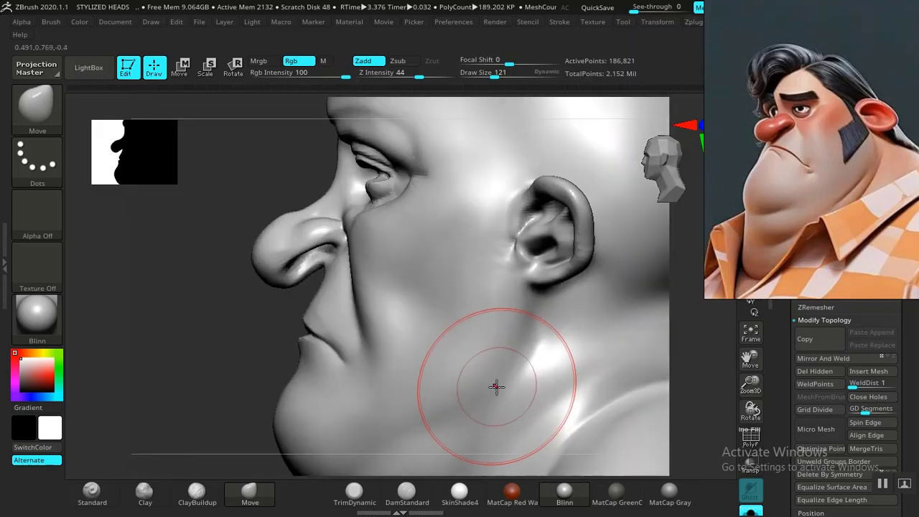
{"action": "left_click", "coordinate": [409, 502]}
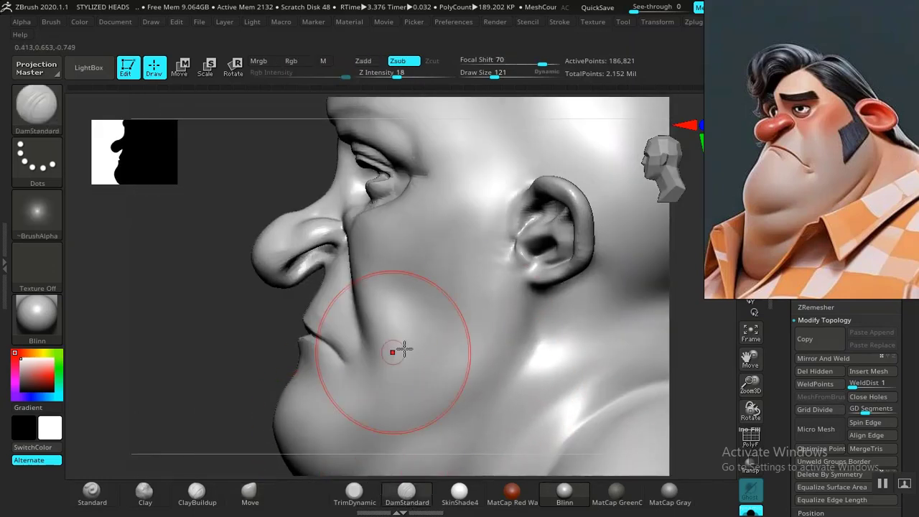
{"action": "mouse_move", "coordinate": [532, 344]}
{"action": "left_mouse_down"}
{"action": "mouse_move", "coordinate": [522, 362]}
{"action": "mouse_move", "coordinate": [447, 380]}
{"action": "left_mouse_up"}
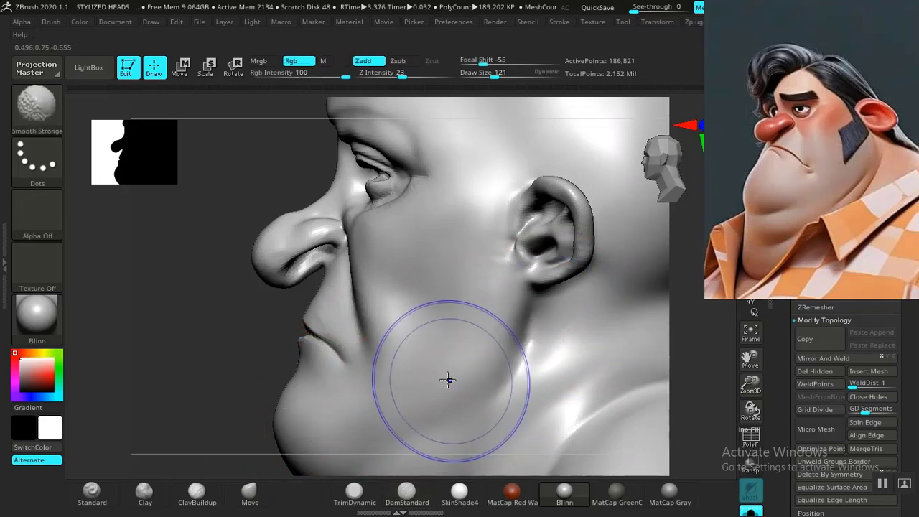
Step: Push the neck fold beneath the jaw outward with the Move brush in front view
{"action": "mouse_move", "coordinate": [144, 366]}
{"action": "left_mouse_down", "text": "alt"}
{"action": "mouse_move", "coordinate": [206, 346]}
{"action": "mouse_move", "coordinate": [185, 343]}
{"action": "mouse_move", "coordinate": [268, 447]}
{"action": "left_mouse_up", "text": "alt"}
{"action": "left_click_drag", "start_coordinate": [652, 344], "coordinate": [638, 304]}
{"action": "key", "text": "ctrl"}
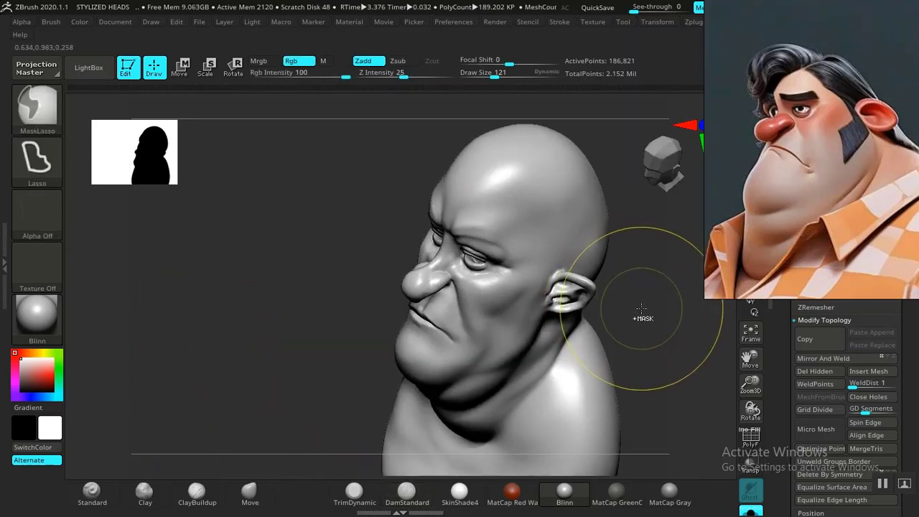
{"action": "left_click_drag", "start_coordinate": [639, 314], "coordinate": [638, 304]}
{"action": "left_click_drag", "start_coordinate": [367, 369], "coordinate": [528, 324]}
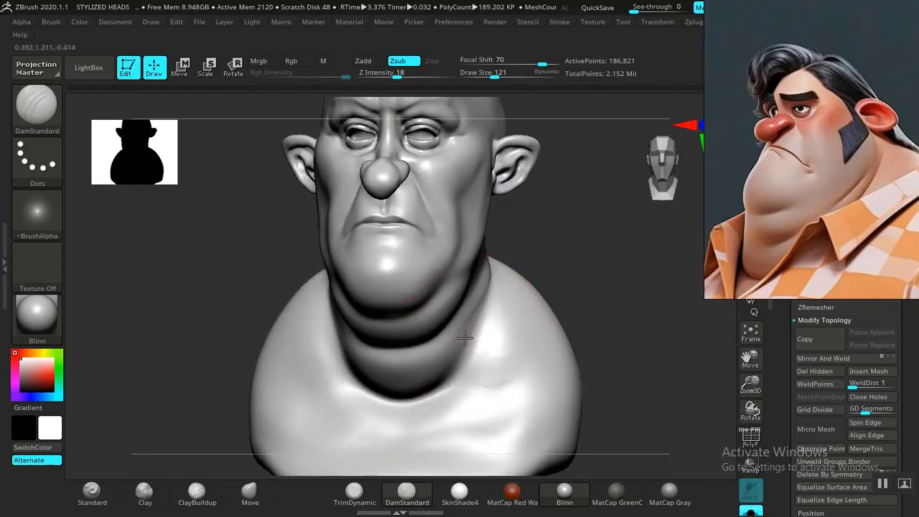
{"action": "left_click", "coordinate": [250, 492]}
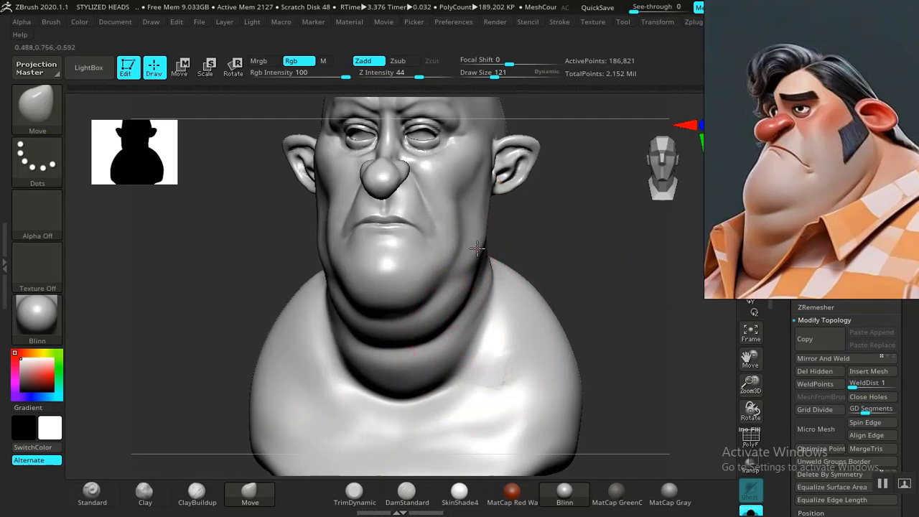
{"action": "mouse_move", "coordinate": [505, 226]}
{"action": "left_mouse_down"}
{"action": "mouse_move", "coordinate": [565, 319]}
{"action": "mouse_move", "coordinate": [491, 351]}
{"action": "left_mouse_up"}
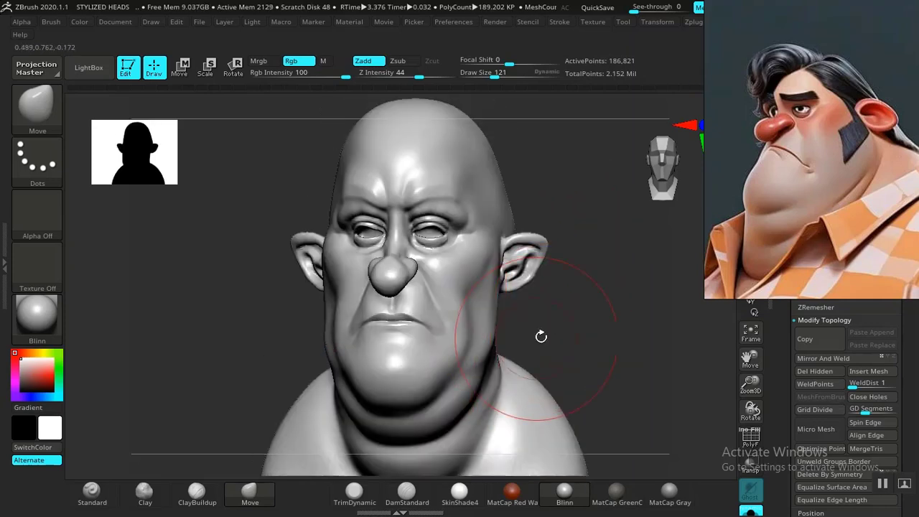
Step: Refine the side contour of the face from the ear to the jaw with the Move brush at draw size 161
{"action": "mouse_move", "coordinate": [592, 349]}
{"action": "left_mouse_down", "text": "alt"}
{"action": "mouse_move", "coordinate": [626, 369]}
{"action": "mouse_move", "coordinate": [632, 391]}
{"action": "left_mouse_up", "text": "alt"}
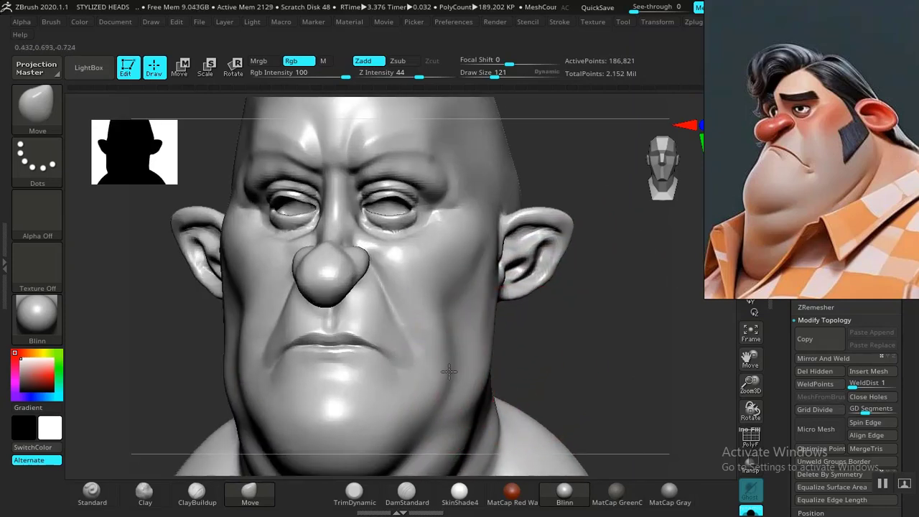
{"action": "mouse_move", "coordinate": [559, 348]}
{"action": "left_mouse_down"}
{"action": "mouse_move", "coordinate": [611, 386]}
{"action": "mouse_move", "coordinate": [501, 297]}
{"action": "left_mouse_up"}
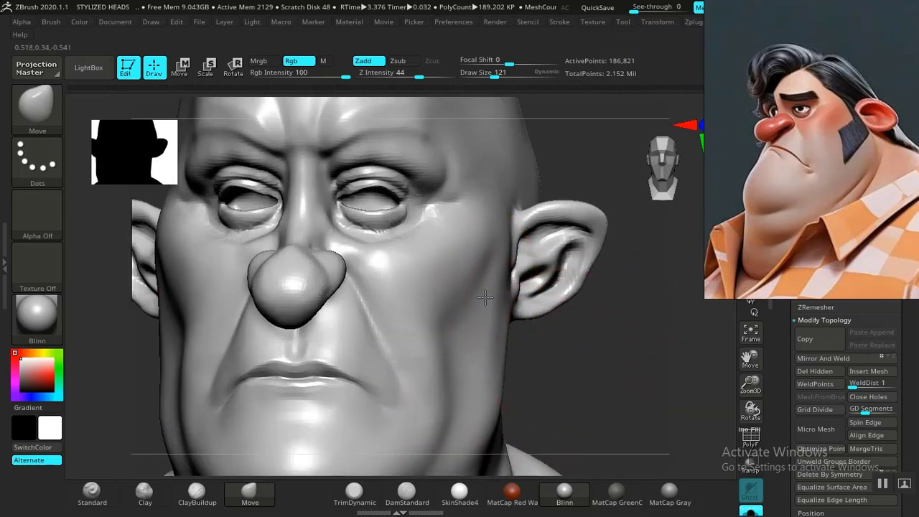
{"action": "left_click_drag", "start_coordinate": [598, 371], "coordinate": [579, 343], "text": "alt"}
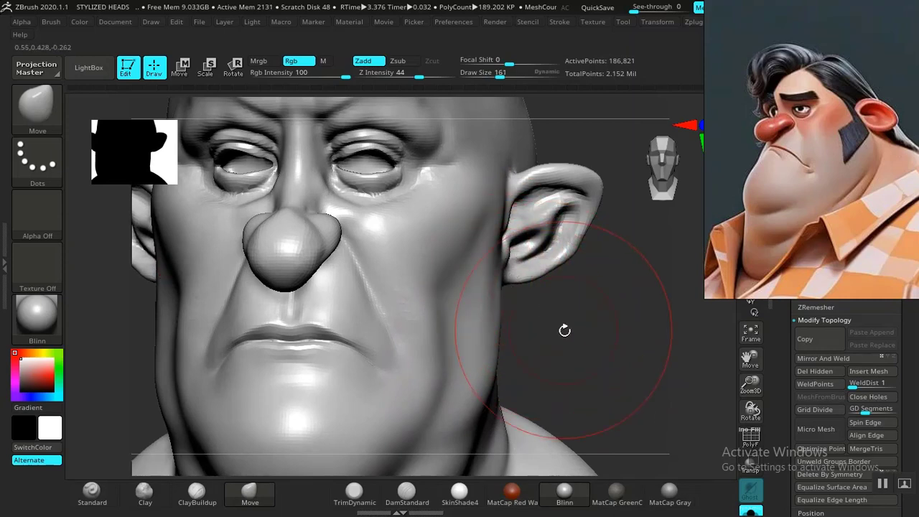
Step: Adjust the sides of the skull beside the ears from the back view with the Move brush and smooth them
{"action": "mouse_move", "coordinate": [550, 328]}
{"action": "left_mouse_down", "text": "alt"}
{"action": "mouse_move", "coordinate": [575, 288]}
{"action": "mouse_move", "coordinate": [553, 349]}
{"action": "mouse_move", "coordinate": [566, 369]}
{"action": "mouse_move", "coordinate": [594, 361]}
{"action": "mouse_move", "coordinate": [511, 345]}
{"action": "mouse_move", "coordinate": [597, 305]}
{"action": "mouse_move", "coordinate": [539, 332]}
{"action": "mouse_move", "coordinate": [387, 310]}
{"action": "mouse_move", "coordinate": [419, 309]}
{"action": "mouse_move", "coordinate": [482, 264]}
{"action": "left_mouse_up", "text": "alt"}
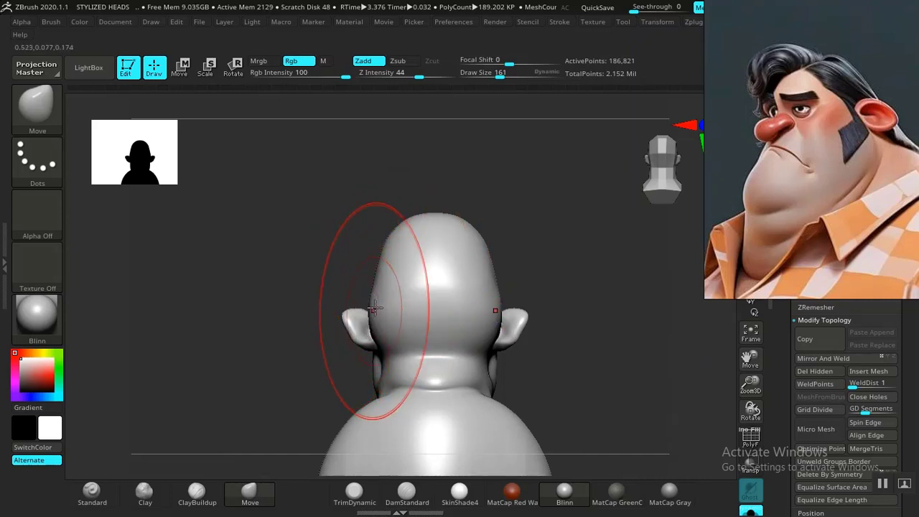
{"action": "left_click_drag", "start_coordinate": [563, 234], "coordinate": [578, 312], "text": "alt"}
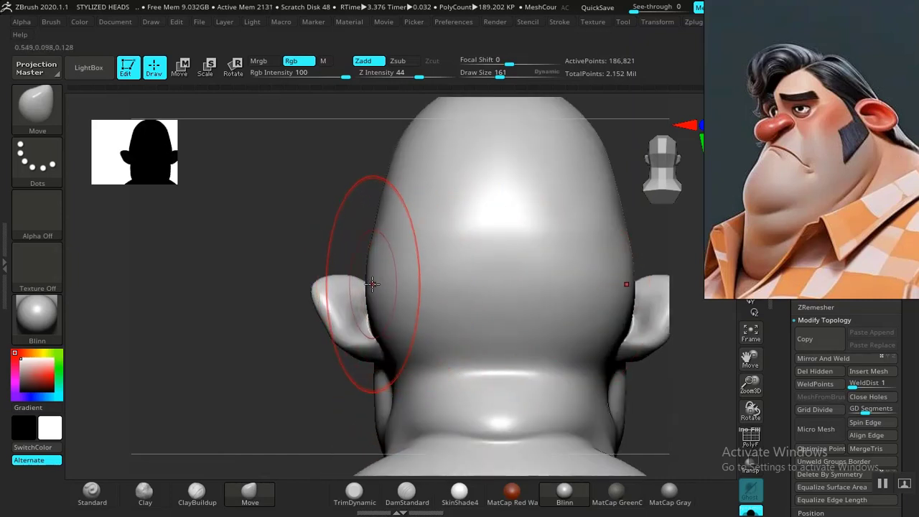
{"action": "key", "text": "shift"}
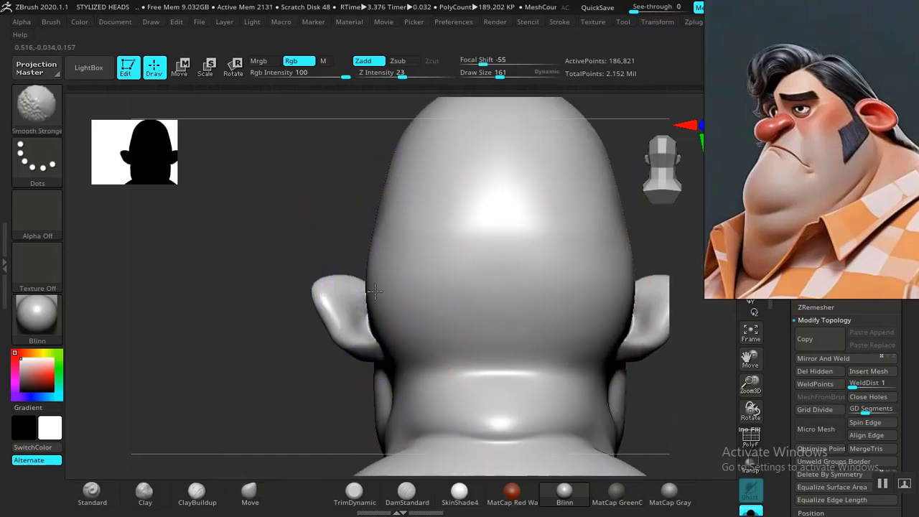
Step: Pull in both sides of the head behind the ears with the Move brush and smooth the reshaped surface
{"action": "left_click", "coordinate": [412, 76], "text": "shift"}
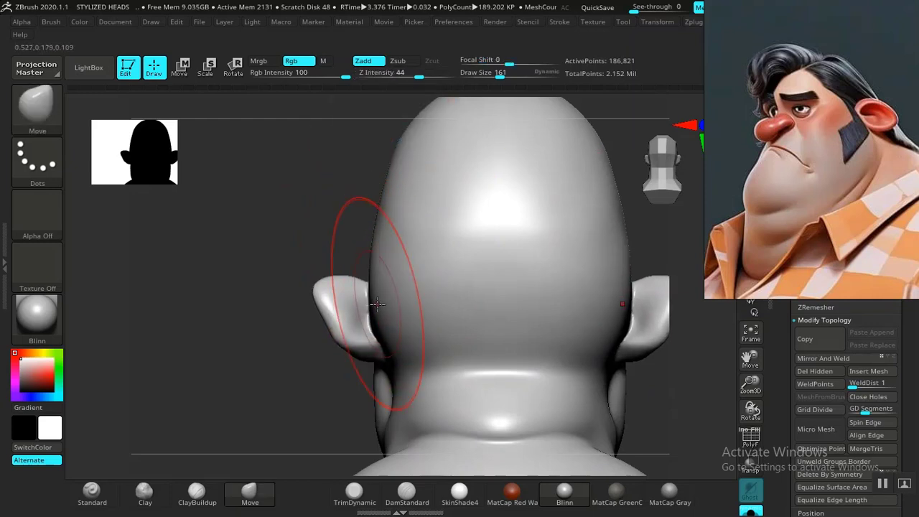
{"action": "left_click_drag", "start_coordinate": [382, 304], "coordinate": [383, 304]}
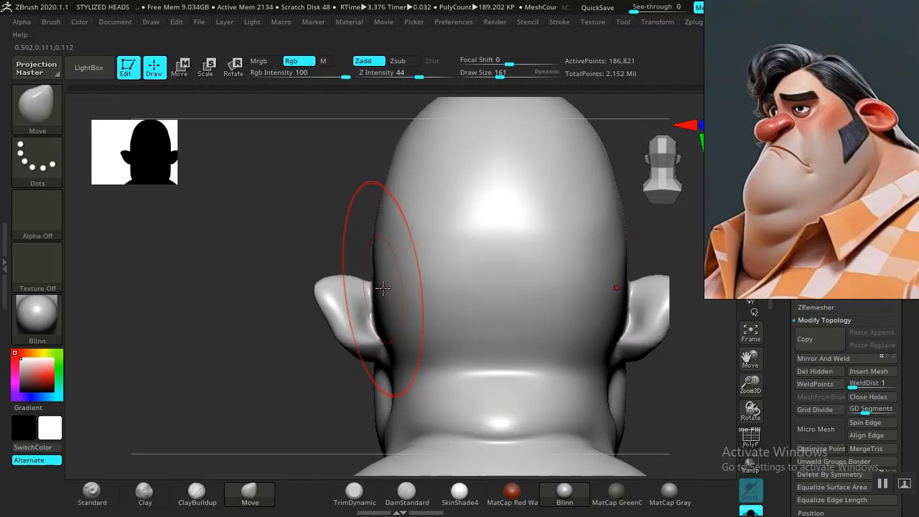
{"action": "key", "text": "shift"}
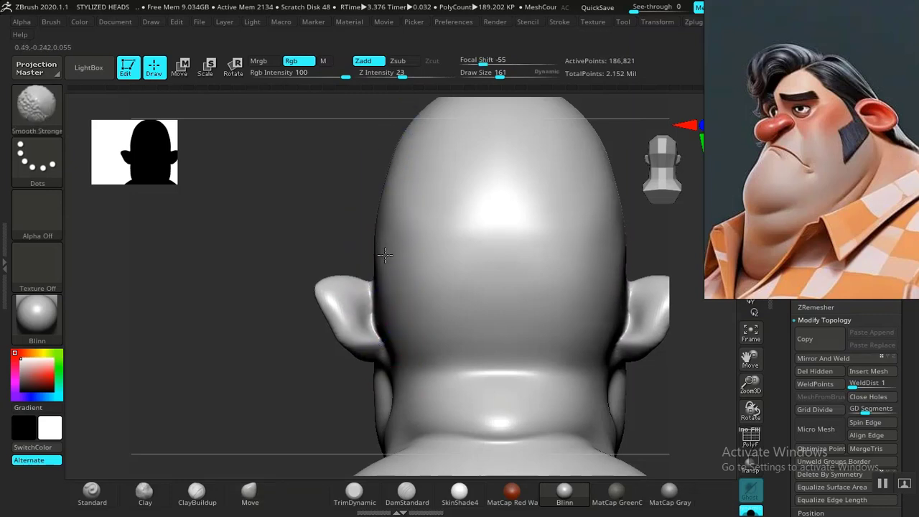
Step: Reshape the transition between the shoulders and the base of the neck at the back with the Move brush
{"action": "left_click_drag", "start_coordinate": [195, 314], "coordinate": [108, 195], "text": "alt"}
{"action": "mouse_move", "coordinate": [608, 248]}
{"action": "left_mouse_down", "text": "alt"}
{"action": "mouse_move", "coordinate": [585, 276]}
{"action": "mouse_move", "coordinate": [610, 357]}
{"action": "mouse_move", "coordinate": [619, 303]}
{"action": "mouse_move", "coordinate": [638, 352]}
{"action": "mouse_move", "coordinate": [615, 345]}
{"action": "mouse_move", "coordinate": [625, 338]}
{"action": "mouse_move", "coordinate": [639, 356]}
{"action": "mouse_move", "coordinate": [654, 261]}
{"action": "mouse_move", "coordinate": [650, 267]}
{"action": "left_mouse_up", "text": "alt"}
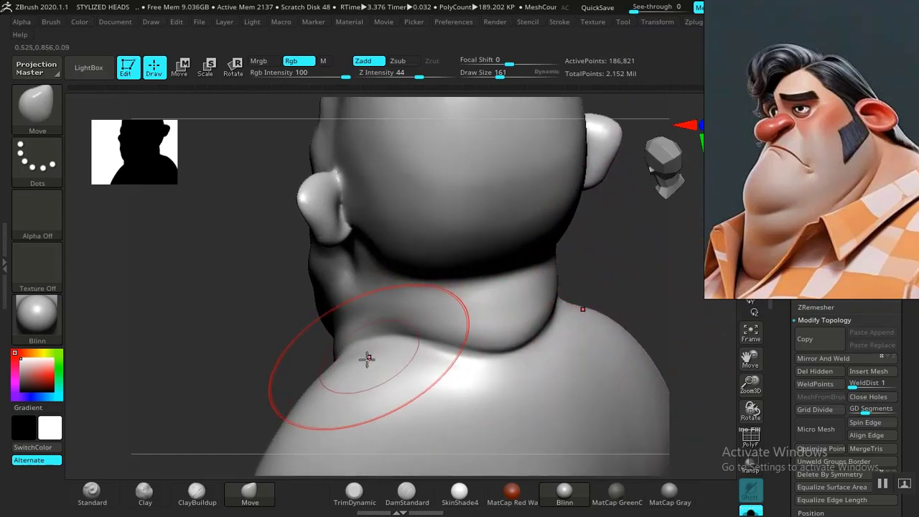
{"action": "left_click_drag", "start_coordinate": [371, 358], "coordinate": [369, 350]}
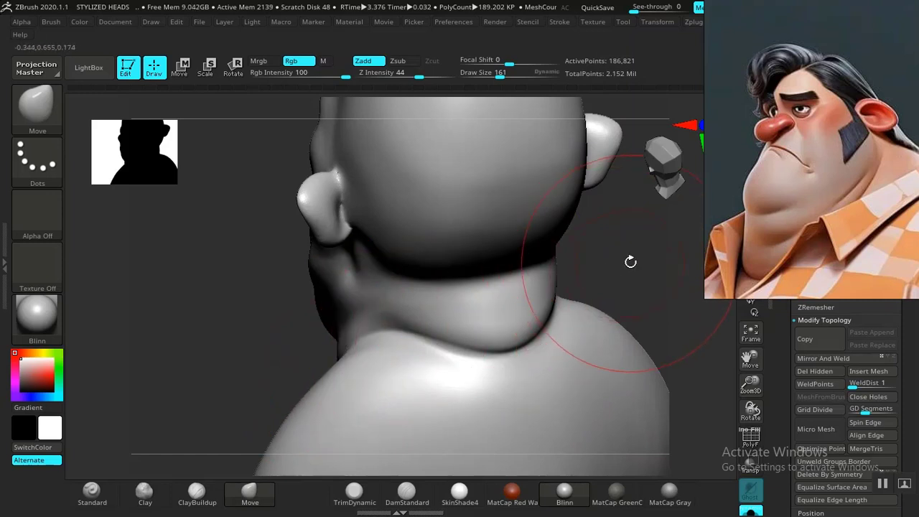
Step: Adjust the edge of the jaw just below the earlobe with the Move brush
{"action": "mouse_move", "coordinate": [630, 261]}
{"action": "left_mouse_down"}
{"action": "mouse_move", "coordinate": [560, 261]}
{"action": "mouse_move", "coordinate": [618, 266]}
{"action": "mouse_move", "coordinate": [496, 314]}
{"action": "mouse_move", "coordinate": [552, 303]}
{"action": "mouse_move", "coordinate": [582, 333]}
{"action": "mouse_move", "coordinate": [582, 318]}
{"action": "mouse_move", "coordinate": [597, 371]}
{"action": "mouse_move", "coordinate": [584, 365]}
{"action": "left_mouse_up"}
{"action": "left_click_drag", "start_coordinate": [568, 296], "coordinate": [577, 326], "text": "alt"}
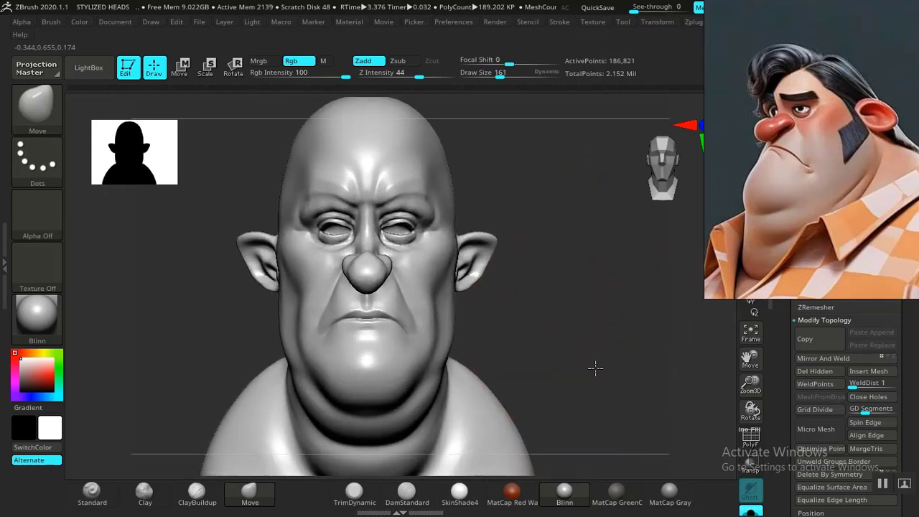
{"action": "left_click_drag", "start_coordinate": [595, 369], "coordinate": [470, 349], "text": "alt"}
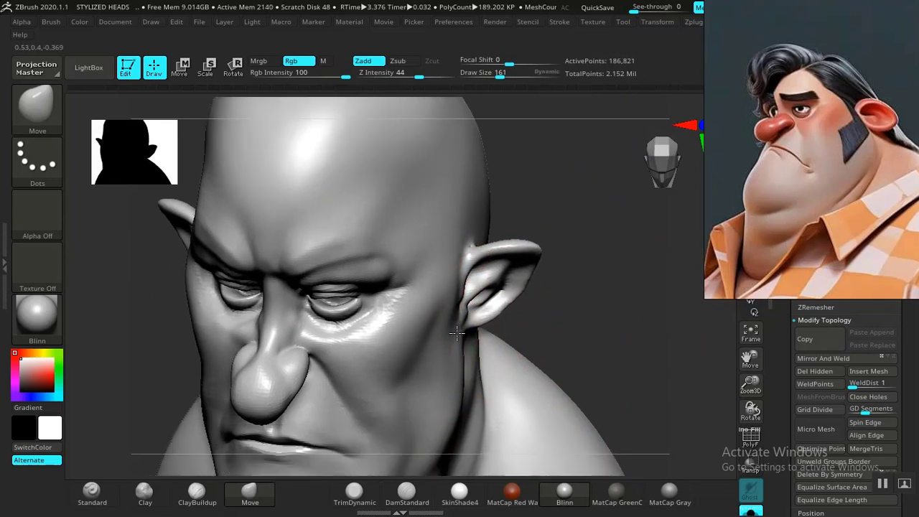
{"action": "left_click_drag", "start_coordinate": [456, 336], "coordinate": [467, 332]}
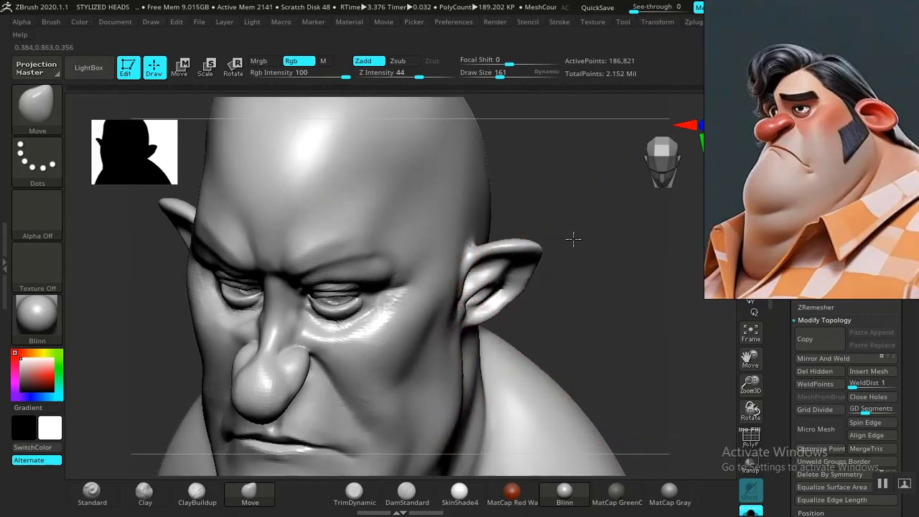
Step: Reshape the chin below the lower lip into a broader form with the Move brush
{"action": "mouse_move", "coordinate": [573, 237]}
{"action": "left_mouse_down", "text": "alt"}
{"action": "mouse_move", "coordinate": [608, 282]}
{"action": "mouse_move", "coordinate": [585, 328]}
{"action": "mouse_move", "coordinate": [588, 273]}
{"action": "mouse_move", "coordinate": [593, 324]}
{"action": "mouse_move", "coordinate": [582, 294]}
{"action": "mouse_move", "coordinate": [579, 337]}
{"action": "mouse_move", "coordinate": [572, 261]}
{"action": "mouse_move", "coordinate": [583, 248]}
{"action": "left_mouse_up", "text": "alt"}
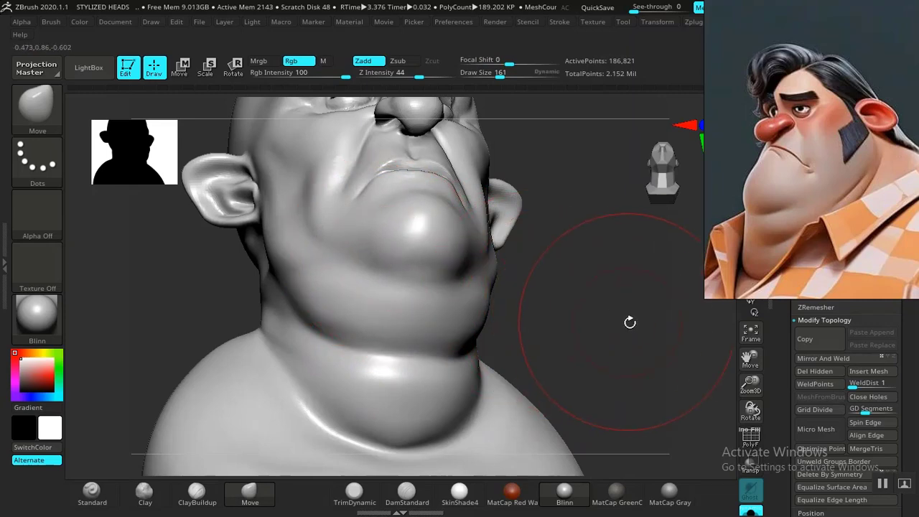
{"action": "left_click_drag", "start_coordinate": [600, 299], "coordinate": [595, 328], "text": "alt"}
{"action": "left_click_drag", "start_coordinate": [590, 253], "coordinate": [626, 284], "text": "alt"}
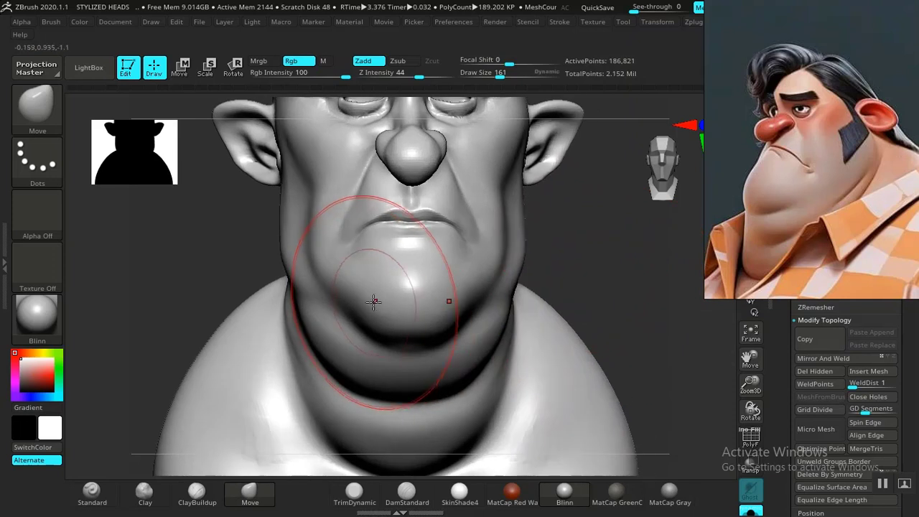
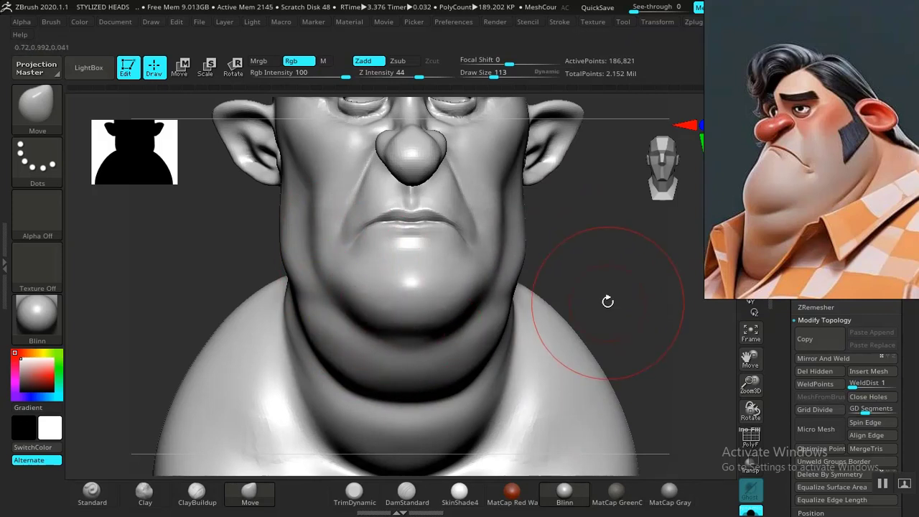
Step: Switch to the DamStandard brush and smooth the jaw surface below the ear
{"action": "mouse_move", "coordinate": [607, 301]}
{"action": "right_mouse_down", "text": "ctrl"}
{"action": "mouse_move", "coordinate": [568, 268]}
{"action": "mouse_move", "coordinate": [577, 319]}
{"action": "mouse_move", "coordinate": [592, 289]}
{"action": "mouse_move", "coordinate": [589, 252]}
{"action": "mouse_move", "coordinate": [568, 270]}
{"action": "mouse_move", "coordinate": [537, 272]}
{"action": "mouse_move", "coordinate": [580, 242]}
{"action": "mouse_move", "coordinate": [587, 265]}
{"action": "mouse_move", "coordinate": [550, 267]}
{"action": "mouse_move", "coordinate": [598, 267]}
{"action": "mouse_move", "coordinate": [534, 318]}
{"action": "mouse_move", "coordinate": [400, 496]}
{"action": "right_mouse_up", "text": "ctrl"}
{"action": "left_click", "coordinate": [404, 494]}
{"action": "mouse_move", "coordinate": [632, 257]}
{"action": "right_mouse_down"}
{"action": "mouse_move", "coordinate": [669, 248]}
{"action": "mouse_move", "coordinate": [664, 287]}
{"action": "right_mouse_up"}
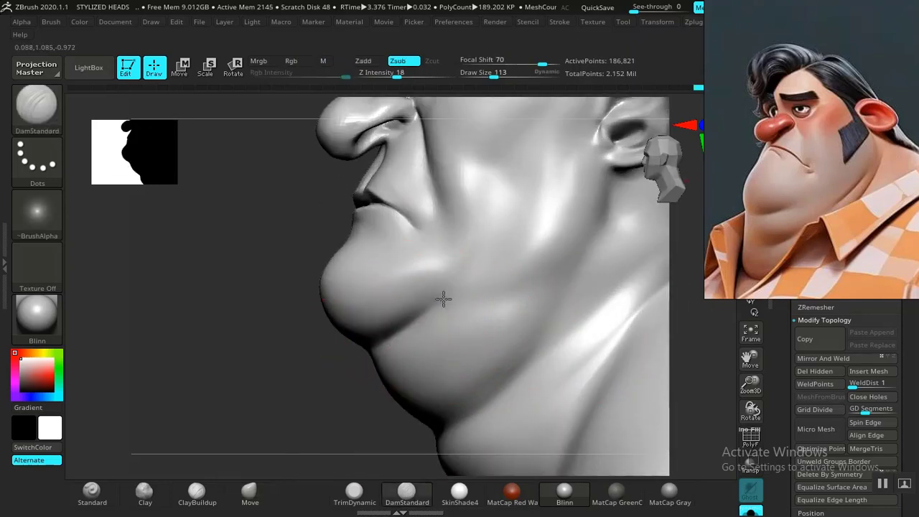
{"action": "right_click_drag", "start_coordinate": [328, 388], "coordinate": [410, 349], "text": "ctrl"}
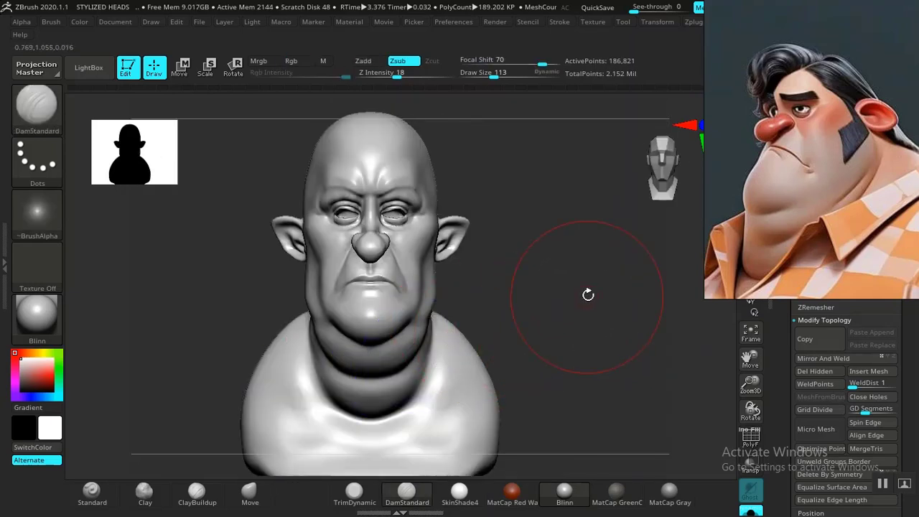
{"action": "mouse_move", "coordinate": [589, 293]}
{"action": "right_mouse_down", "text": "alt"}
{"action": "mouse_move", "coordinate": [606, 281]}
{"action": "mouse_move", "coordinate": [605, 314]}
{"action": "mouse_move", "coordinate": [617, 322]}
{"action": "mouse_move", "coordinate": [638, 306]}
{"action": "mouse_move", "coordinate": [595, 314]}
{"action": "mouse_move", "coordinate": [644, 335]}
{"action": "mouse_move", "coordinate": [679, 331]}
{"action": "right_mouse_up", "text": "alt"}
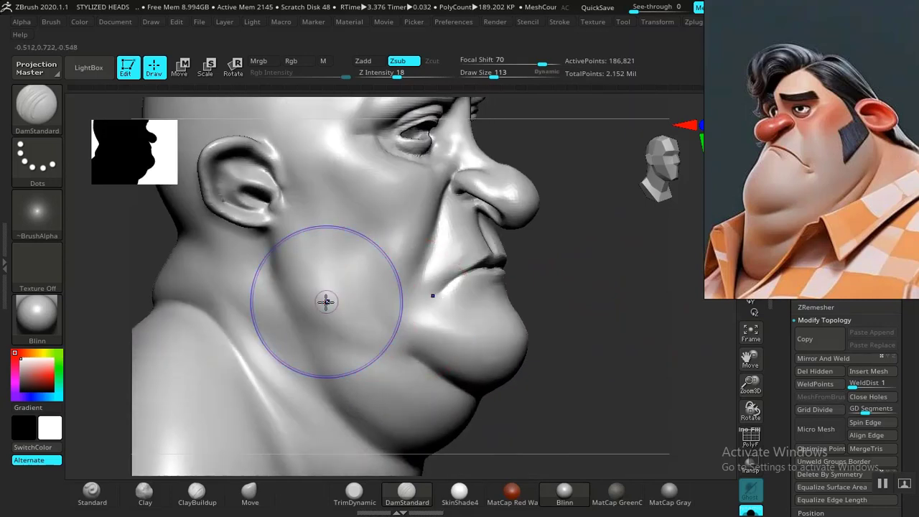
{"action": "left_click_drag", "start_coordinate": [309, 282], "coordinate": [309, 301], "text": "shift"}
Step: Push the brows down over both eyes with the Move brush, reducing the draw size to 93
{"action": "mouse_move", "coordinate": [604, 295]}
{"action": "right_mouse_down", "text": "ctrl"}
{"action": "mouse_move", "coordinate": [548, 259]}
{"action": "mouse_move", "coordinate": [570, 283]}
{"action": "mouse_move", "coordinate": [566, 307]}
{"action": "mouse_move", "coordinate": [603, 351]}
{"action": "mouse_move", "coordinate": [564, 336]}
{"action": "mouse_move", "coordinate": [615, 347]}
{"action": "right_mouse_up", "text": "ctrl"}
{"action": "right_click_drag", "start_coordinate": [620, 240], "coordinate": [594, 329], "text": "alt"}
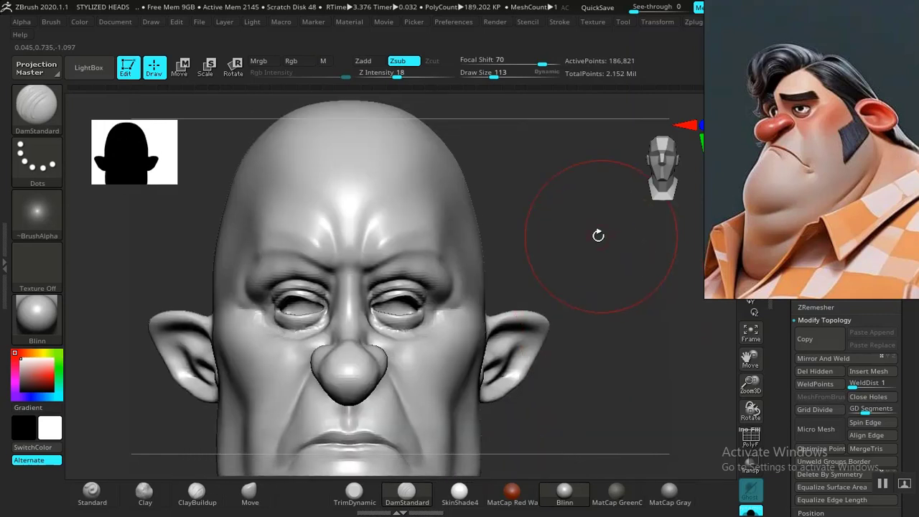
{"action": "left_click", "coordinate": [250, 492]}
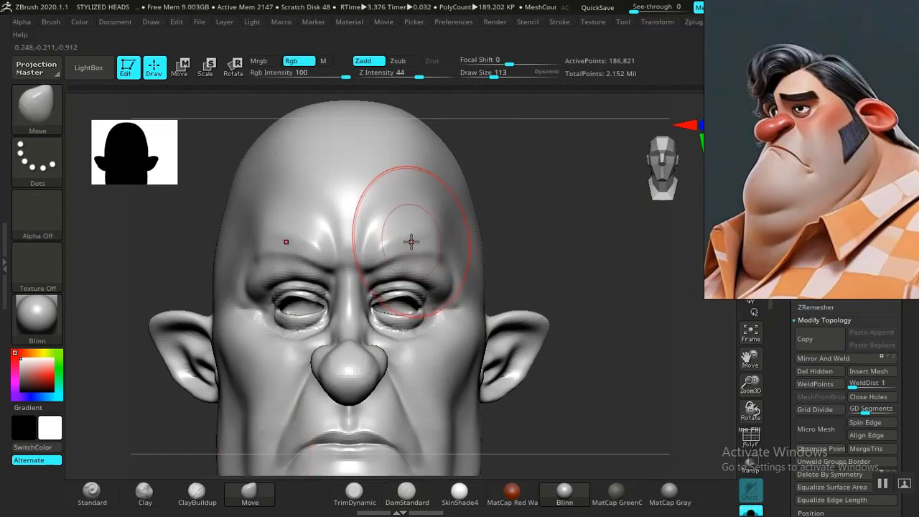
{"action": "left_click_drag", "start_coordinate": [409, 241], "coordinate": [410, 245]}
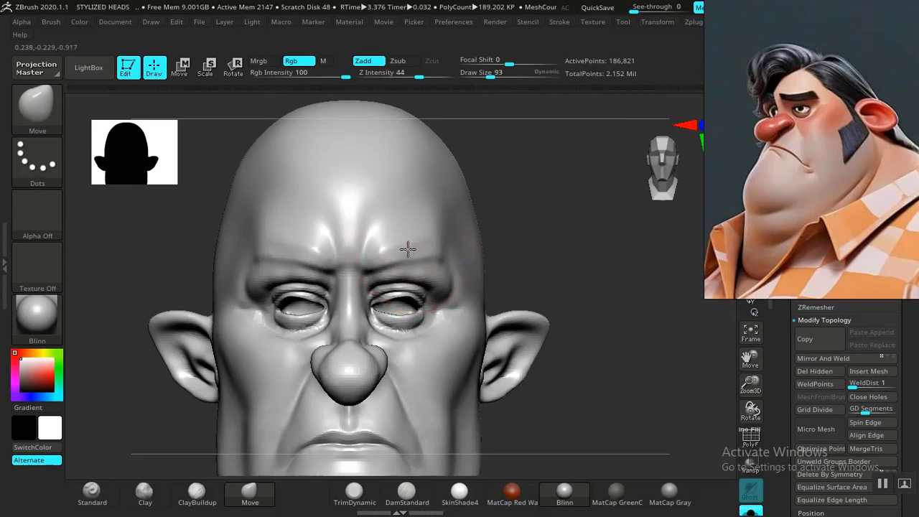
{"action": "left_click_drag", "start_coordinate": [407, 248], "coordinate": [408, 256]}
Step: Smooth the skin around the outer corner of the eye beneath the end of the brow
{"action": "left_click_drag", "start_coordinate": [551, 258], "coordinate": [441, 247]}
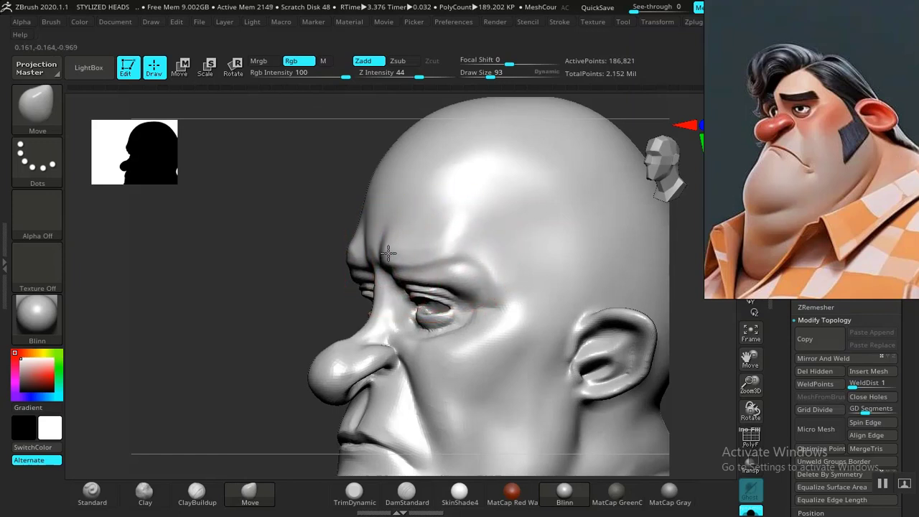
{"action": "left_click_drag", "start_coordinate": [304, 323], "coordinate": [374, 273]}
{"action": "left_click_drag", "start_coordinate": [574, 283], "coordinate": [612, 367], "text": "alt"}
{"action": "left_click_drag", "start_coordinate": [631, 276], "coordinate": [611, 273], "text": "alt"}
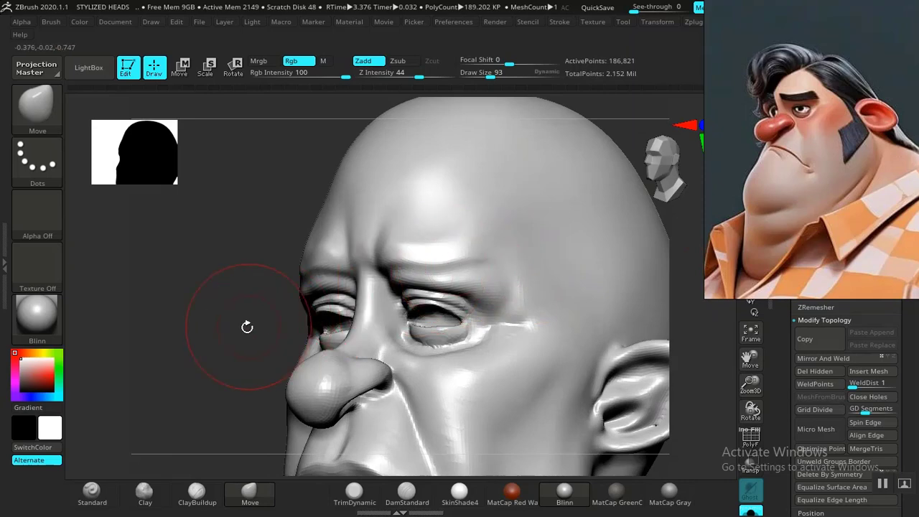
{"action": "left_click_drag", "start_coordinate": [246, 324], "coordinate": [266, 325]}
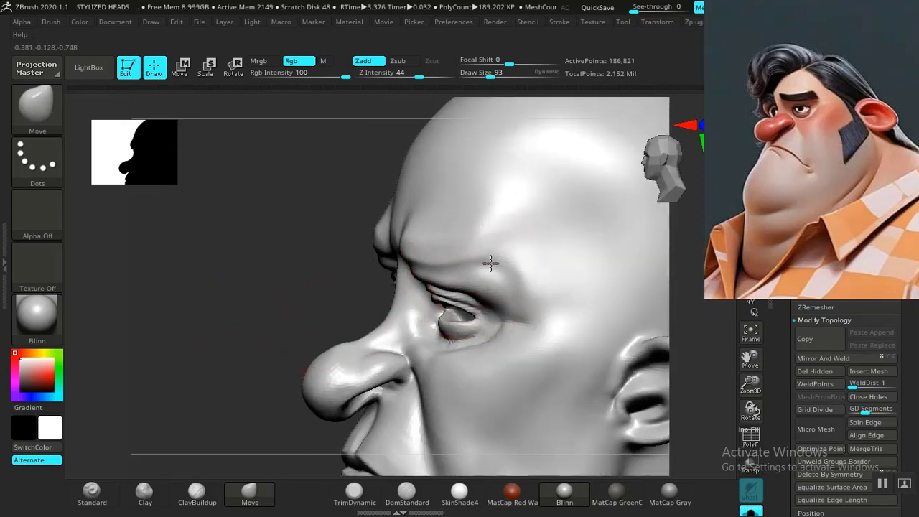
{"action": "left_click_drag", "start_coordinate": [287, 318], "coordinate": [304, 359], "text": "alt"}
{"action": "left_click_drag", "start_coordinate": [247, 296], "coordinate": [479, 303]}
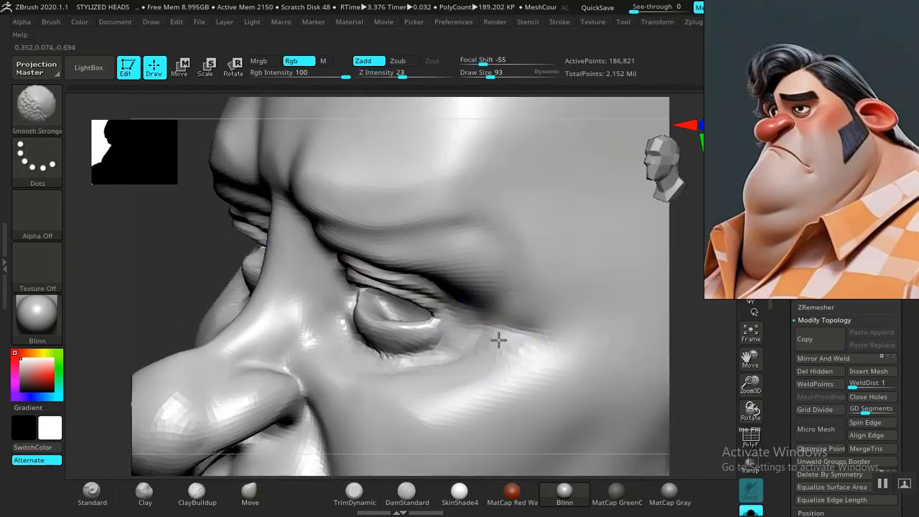
{"action": "key", "text": "shift"}
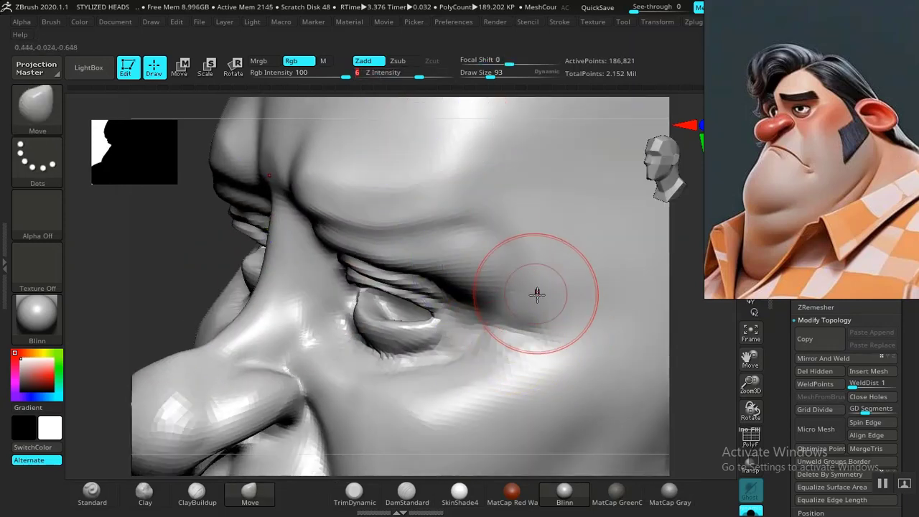
{"action": "left_click_drag", "start_coordinate": [479, 342], "coordinate": [494, 339], "text": "shift"}
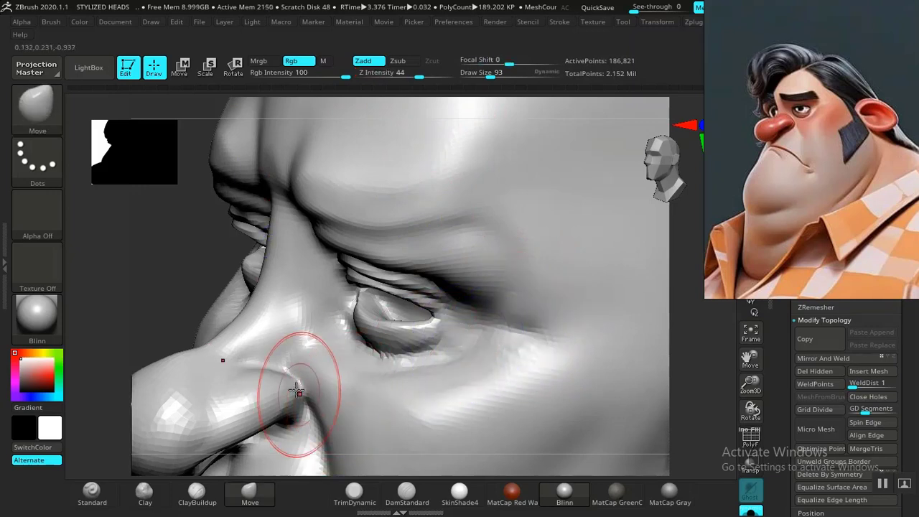
Step: Deepen the folds of the brow above the upper eyelid with the DamStandard brush
{"action": "left_click_drag", "start_coordinate": [217, 277], "coordinate": [471, 328]}
{"action": "left_click", "coordinate": [406, 493]}
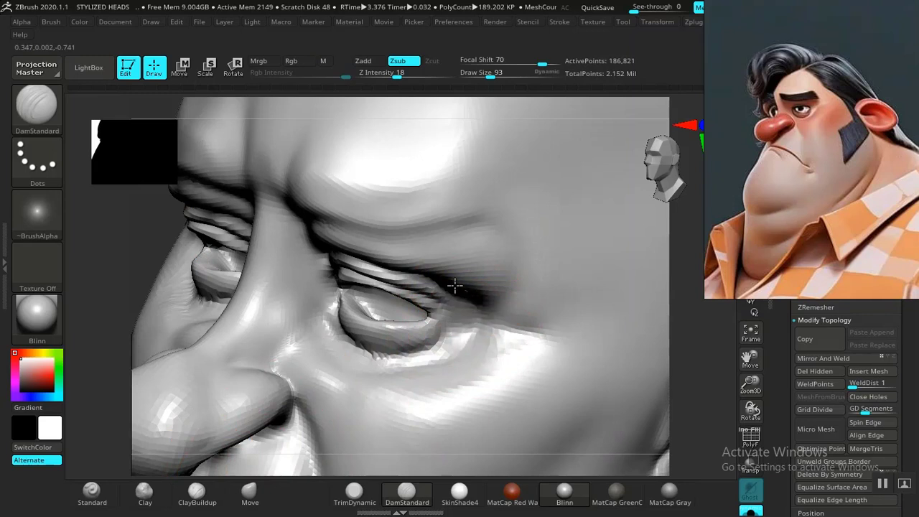
{"action": "key", "text": "shift"}
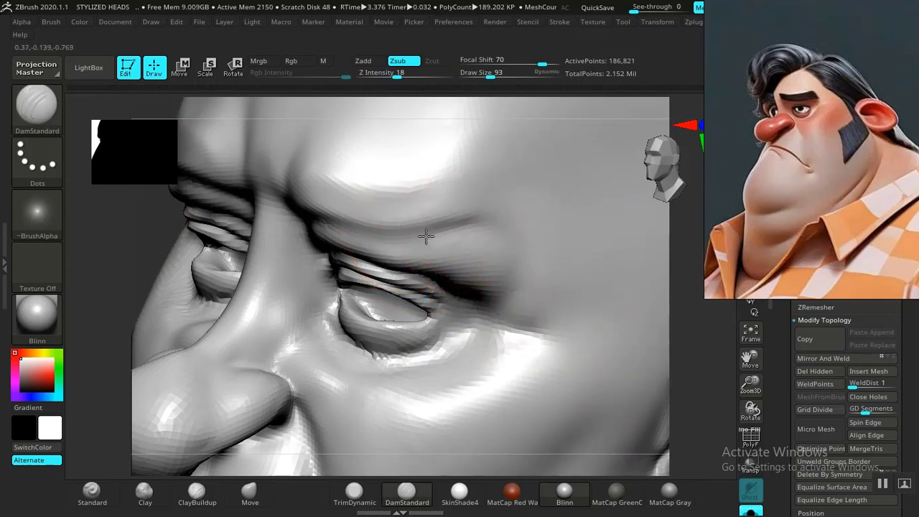
{"action": "left_click_drag", "start_coordinate": [310, 214], "coordinate": [462, 211]}
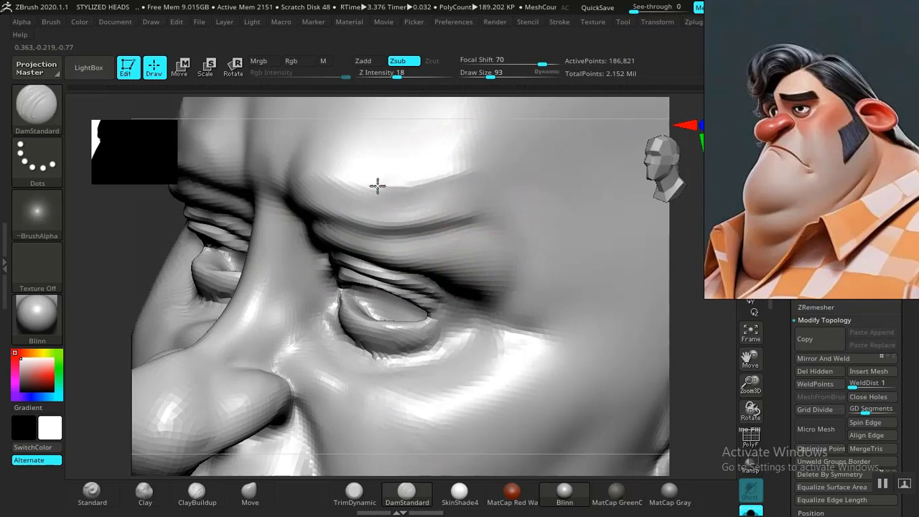
Step: Refine the outer end of the brow fold beside the eye with the Move brush at draw size 73
{"action": "key", "text": "f"}
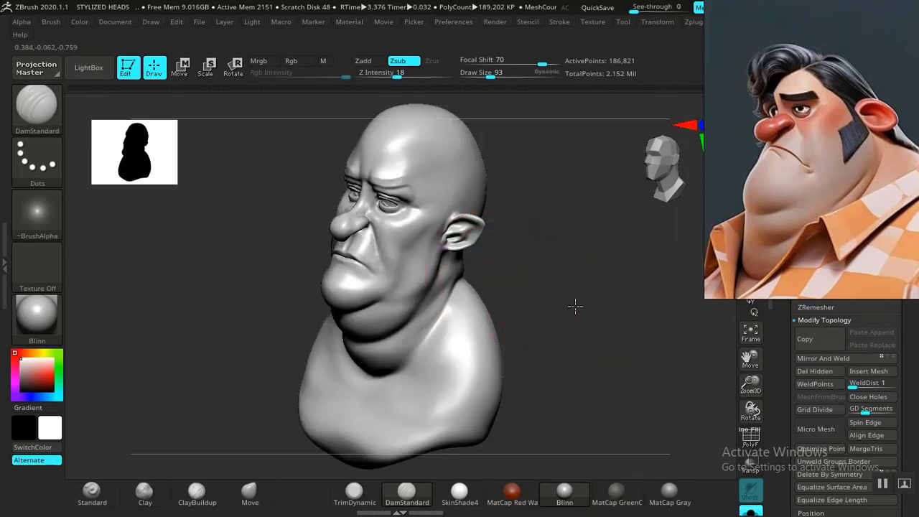
{"action": "left_click_drag", "start_coordinate": [574, 306], "coordinate": [626, 424], "text": "shift"}
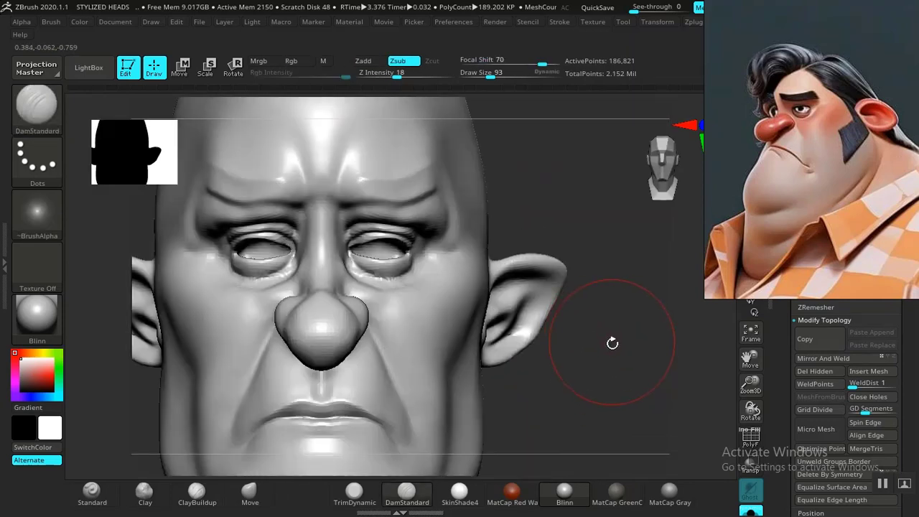
{"action": "left_click_drag", "start_coordinate": [622, 362], "coordinate": [601, 352]}
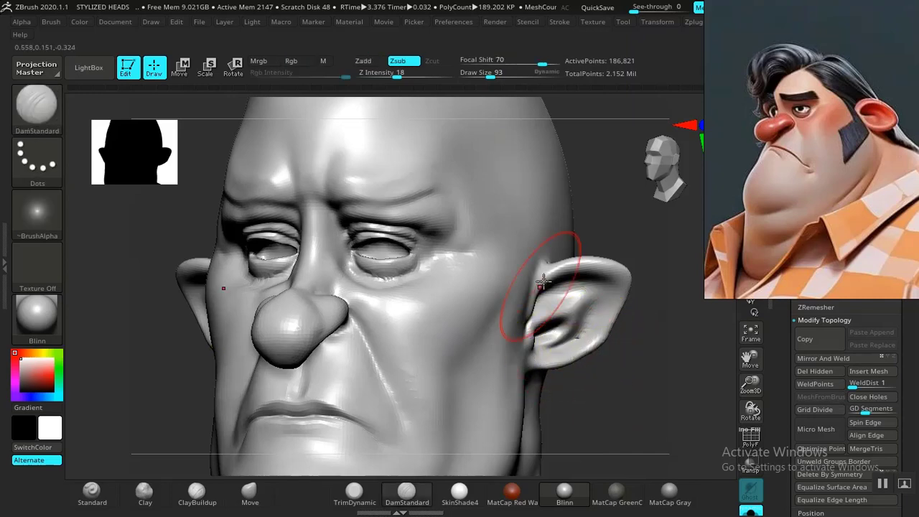
{"action": "left_click_drag", "start_coordinate": [655, 230], "coordinate": [547, 293], "text": "alt"}
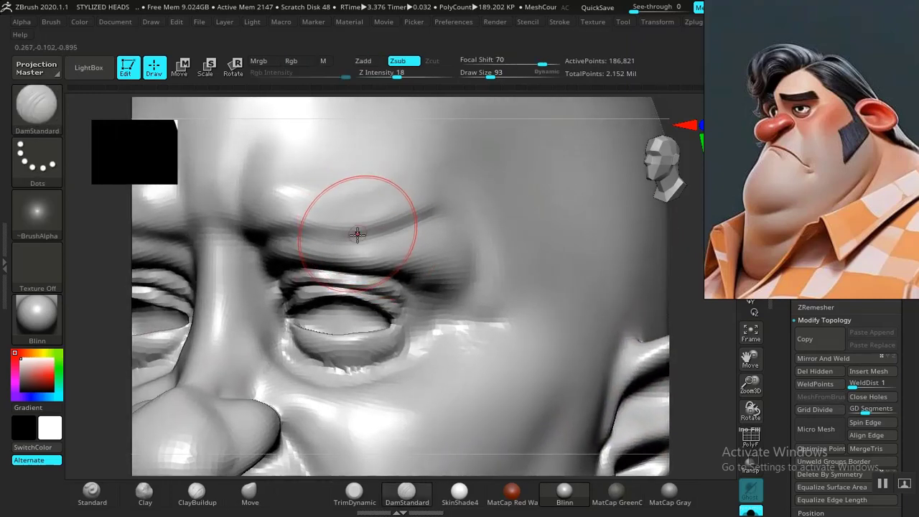
{"action": "left_click", "coordinate": [249, 491]}
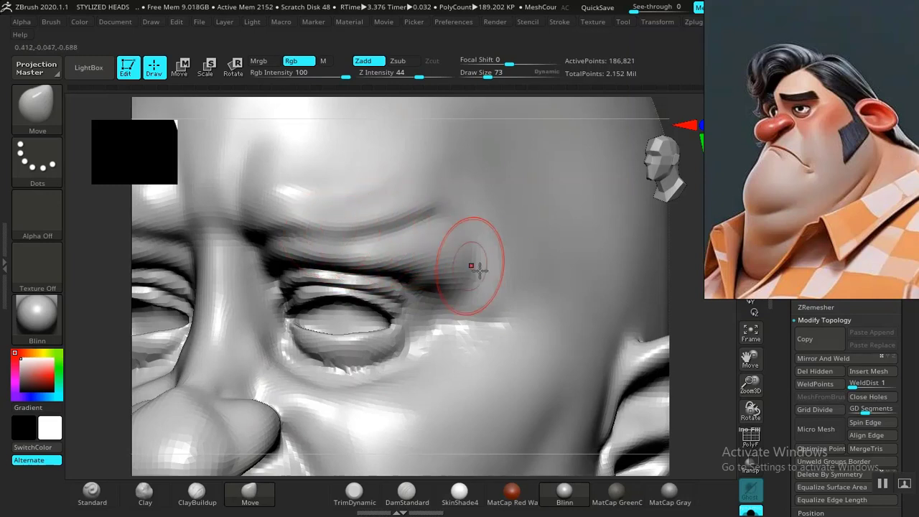
Step: Carve a crease beneath the middle of the lower lip with the DamStandard brush
{"action": "left_click_drag", "start_coordinate": [690, 323], "coordinate": [537, 144], "text": "alt"}
{"action": "left_click_drag", "start_coordinate": [568, 303], "coordinate": [216, 255], "text": "shift"}
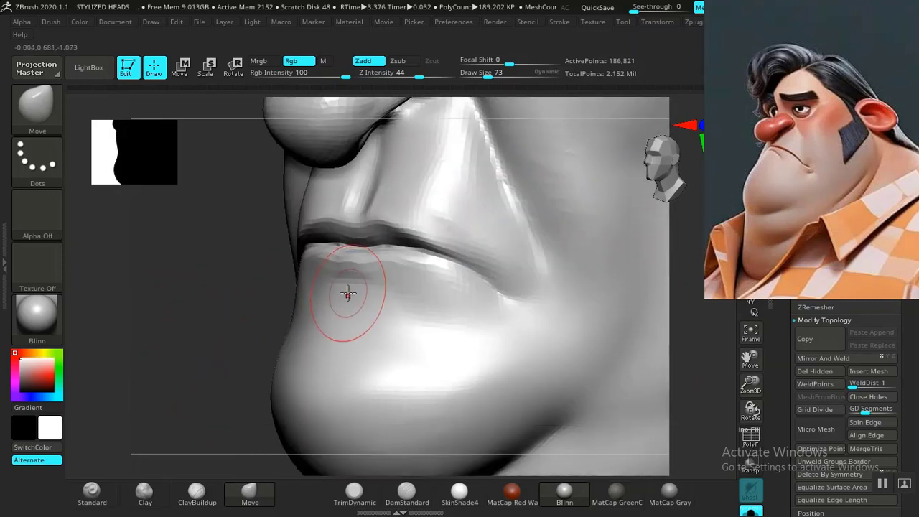
{"action": "left_click", "coordinate": [405, 492]}
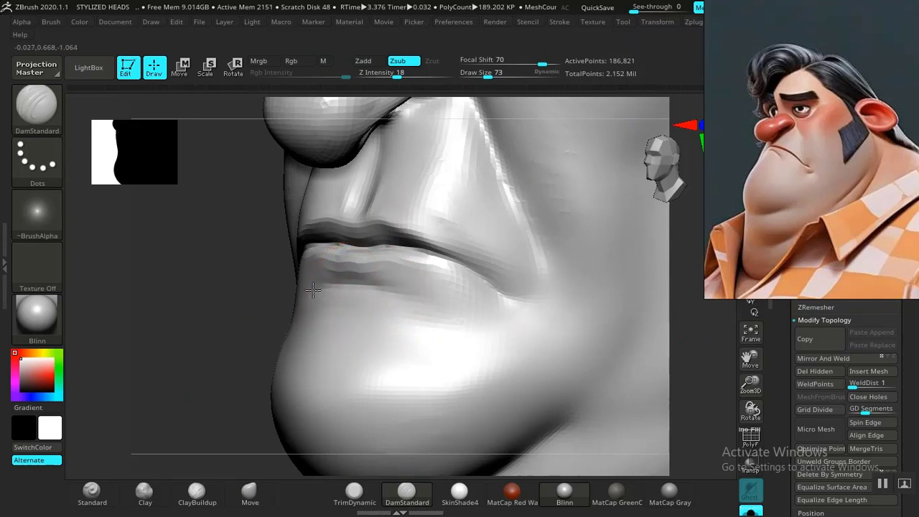
{"action": "mouse_move", "coordinate": [222, 347]}
{"action": "left_mouse_down"}
{"action": "mouse_move", "coordinate": [172, 379]}
{"action": "mouse_move", "coordinate": [218, 331]}
{"action": "mouse_move", "coordinate": [211, 336]}
{"action": "left_mouse_up"}
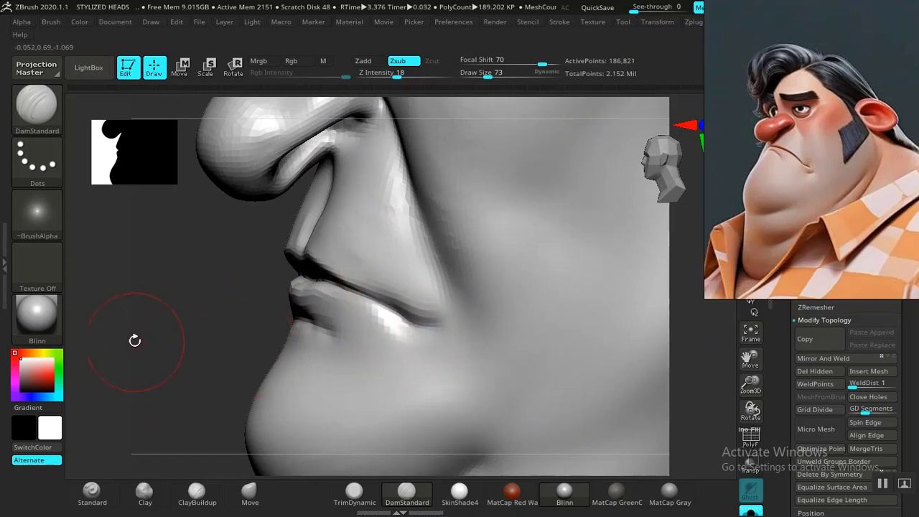
Step: Build up the lower lip near the mouth corner with the Clay brush and smooth it, moving up one subdivision level
{"action": "left_click_drag", "start_coordinate": [135, 341], "coordinate": [248, 410], "text": "alt"}
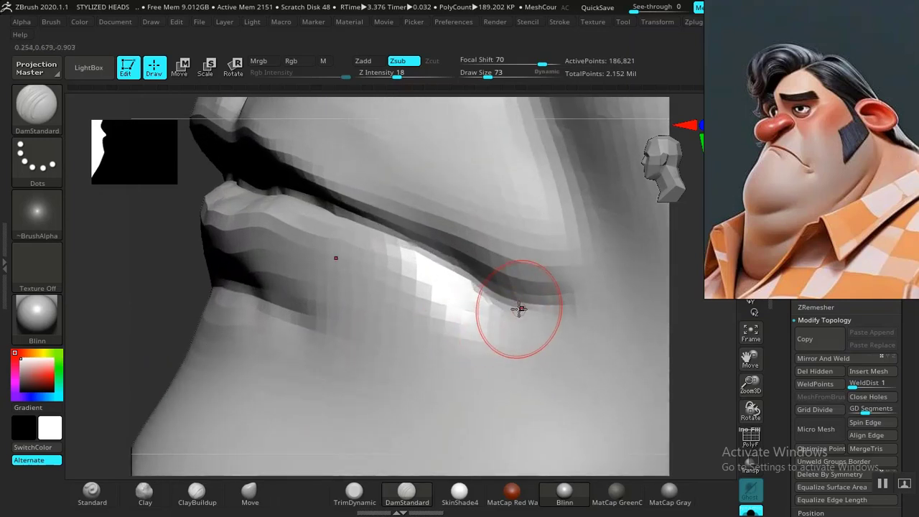
{"action": "left_click", "coordinate": [144, 493]}
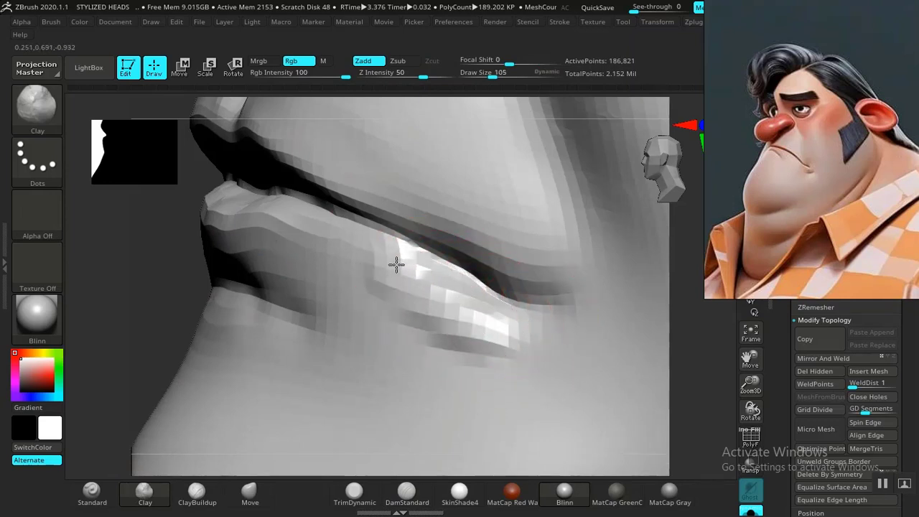
{"action": "left_click_drag", "start_coordinate": [552, 330], "coordinate": [371, 280], "text": "shift"}
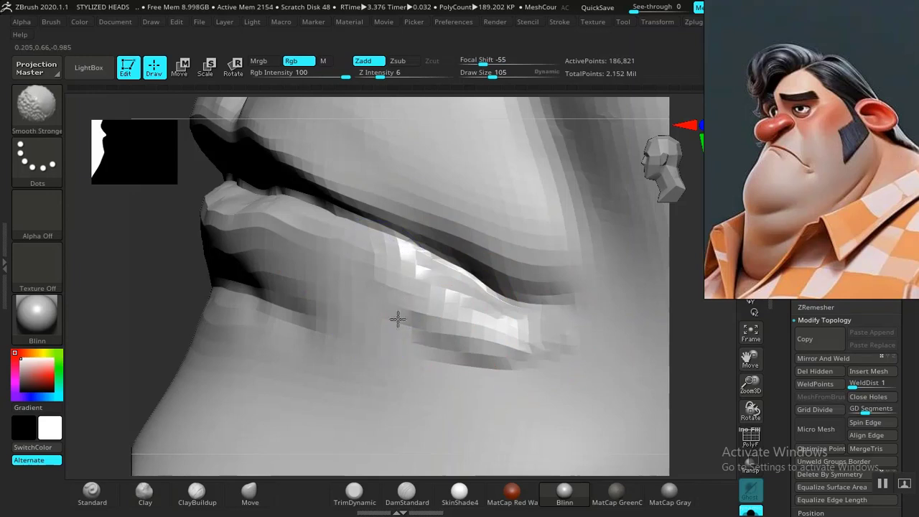
{"action": "key", "text": "d"}
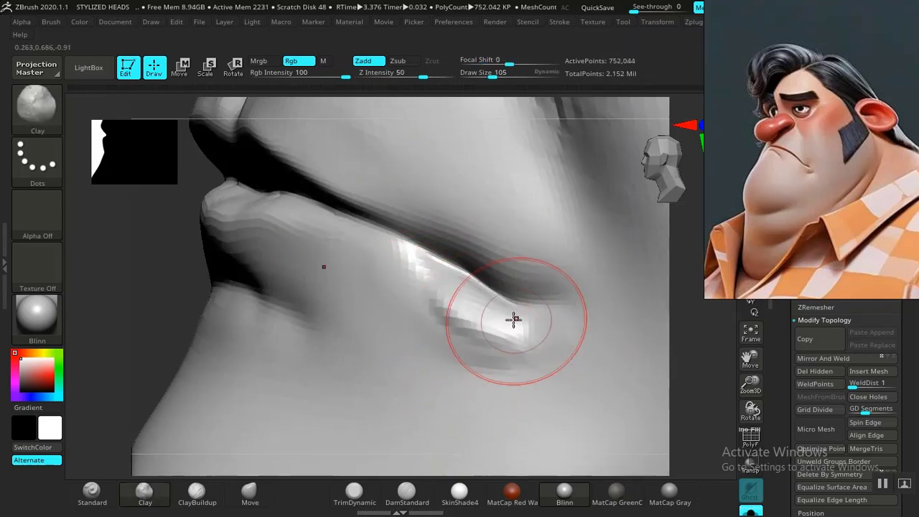
{"action": "left_click_drag", "start_coordinate": [437, 313], "coordinate": [490, 340]}
{"action": "mouse_move", "coordinate": [490, 340]}
{"action": "left_mouse_down", "text": "shift"}
{"action": "mouse_move", "coordinate": [453, 318]}
{"action": "mouse_move", "coordinate": [402, 338]}
{"action": "left_mouse_up", "text": "shift"}
{"action": "mouse_move", "coordinate": [134, 275]}
{"action": "left_mouse_down", "text": "alt"}
{"action": "mouse_move", "coordinate": [285, 317]}
{"action": "mouse_move", "coordinate": [254, 349]}
{"action": "mouse_move", "coordinate": [342, 352]}
{"action": "left_mouse_up", "text": "alt"}
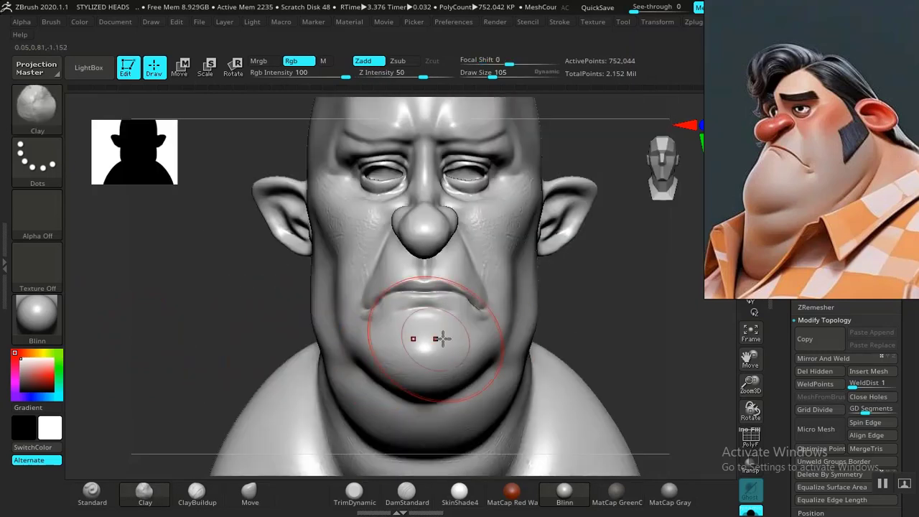
Step: Try to build up the outer end of the lower lip with the Clay and ClayBuildup brushes, undoing the strokes
{"action": "left_click_drag", "start_coordinate": [622, 280], "coordinate": [496, 348], "text": "alt"}
{"action": "left_click_drag", "start_coordinate": [212, 318], "coordinate": [261, 307], "text": "alt"}
{"action": "left_click_drag", "start_coordinate": [320, 298], "coordinate": [296, 280]}
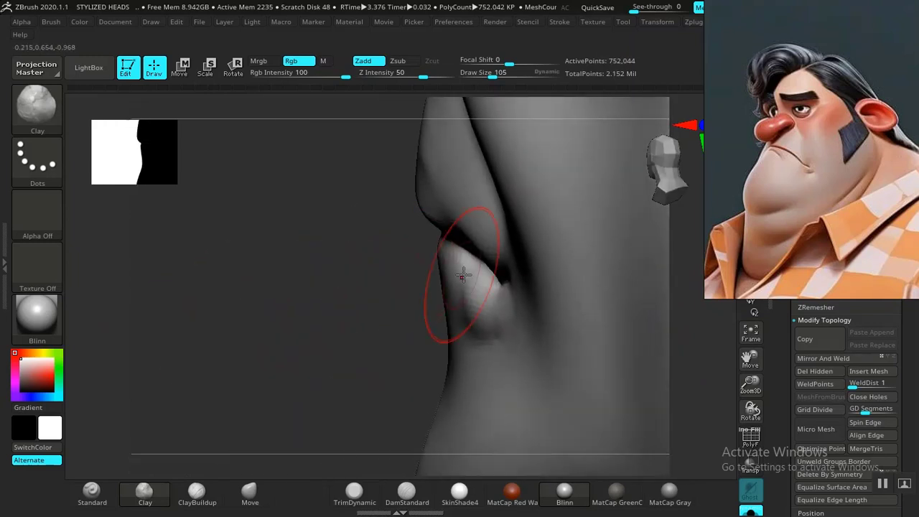
{"action": "key", "text": "ctrl+z"}
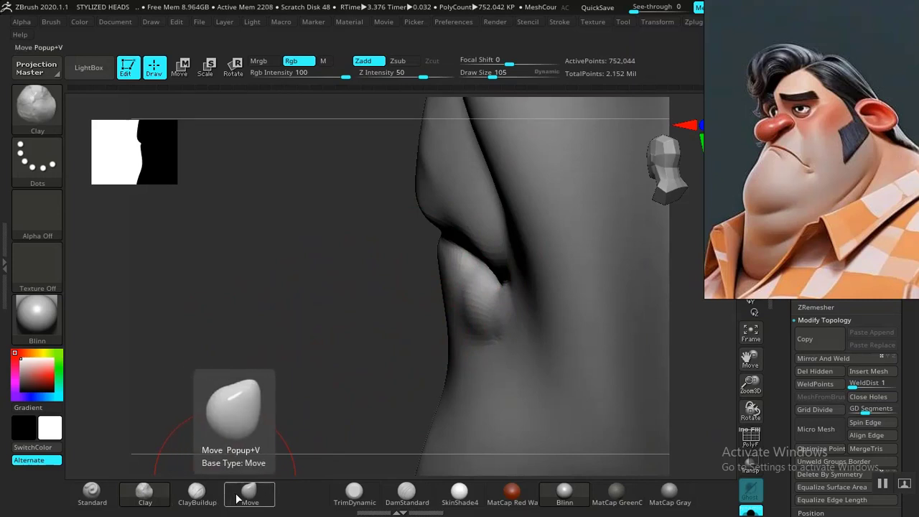
{"action": "left_click", "coordinate": [197, 494]}
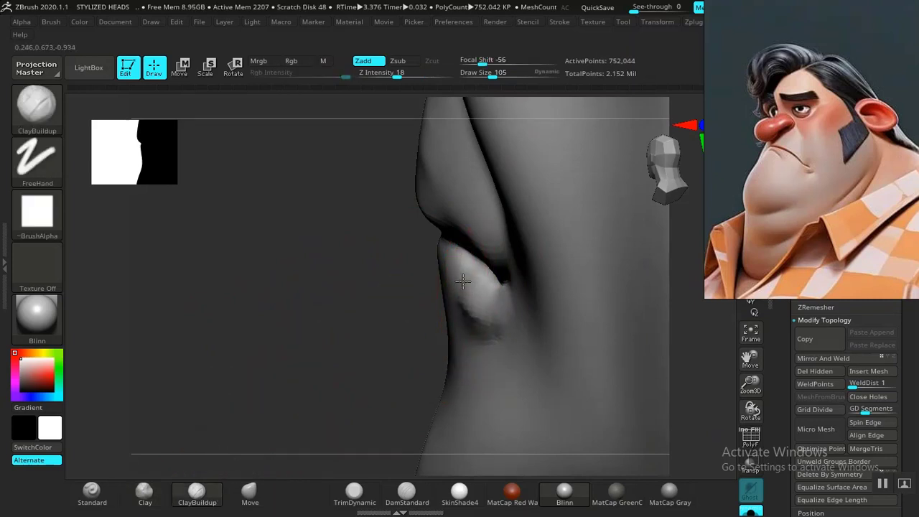
{"action": "left_click_drag", "start_coordinate": [465, 293], "coordinate": [488, 328]}
{"action": "key", "text": "ctrl+z"}
{"action": "key", "text": "ctrl+z"}
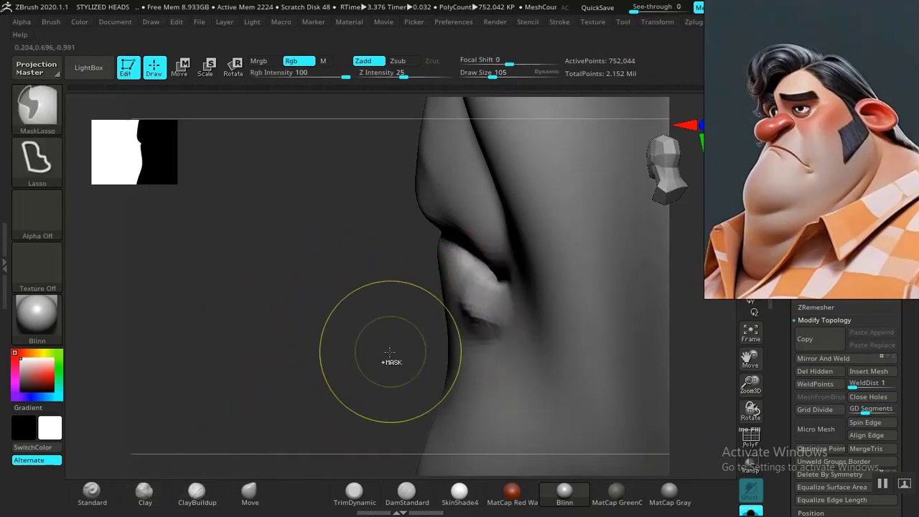
Step: Smooth the outer end of the lower lip into the chin and refine its shape with the Standard brush
{"action": "key", "text": "shift"}
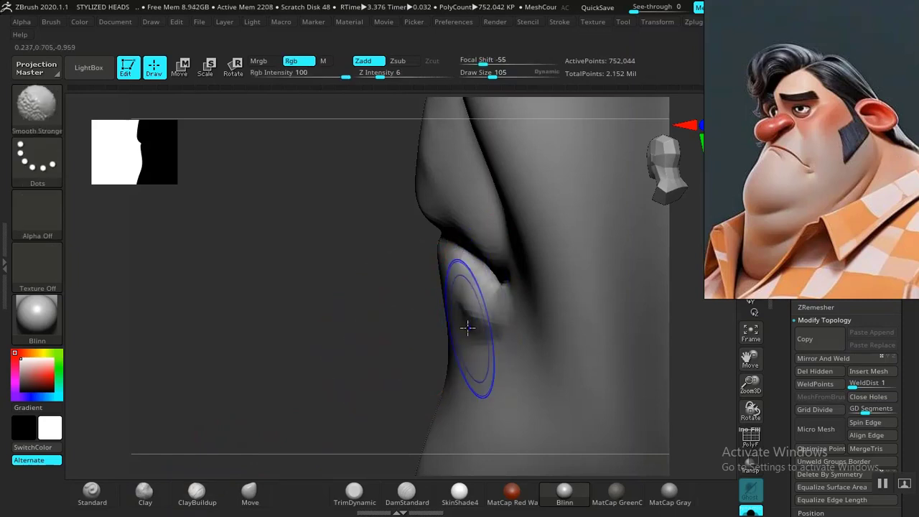
{"action": "left_click", "coordinate": [102, 495]}
{"action": "left_click_drag", "start_coordinate": [338, 334], "coordinate": [515, 308]}
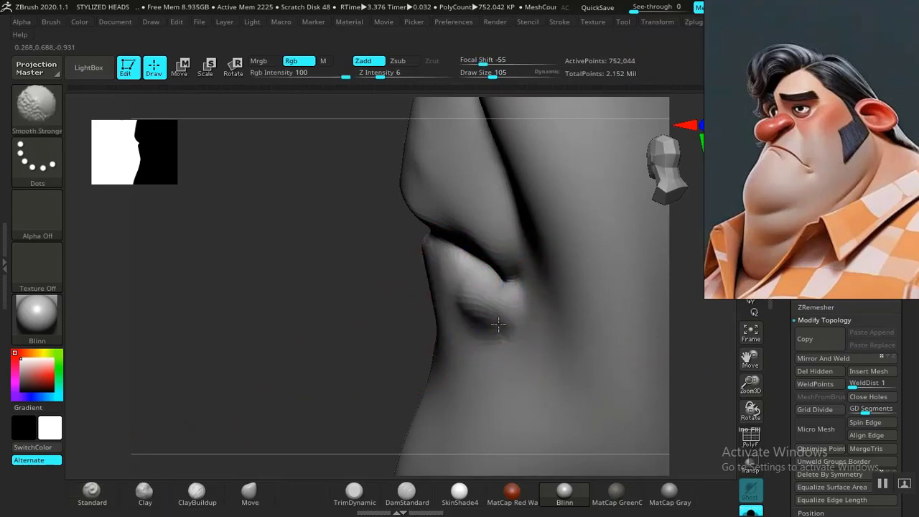
{"action": "left_click_drag", "start_coordinate": [201, 256], "coordinate": [508, 295]}
{"action": "left_click_drag", "start_coordinate": [623, 307], "coordinate": [646, 380], "text": "alt"}
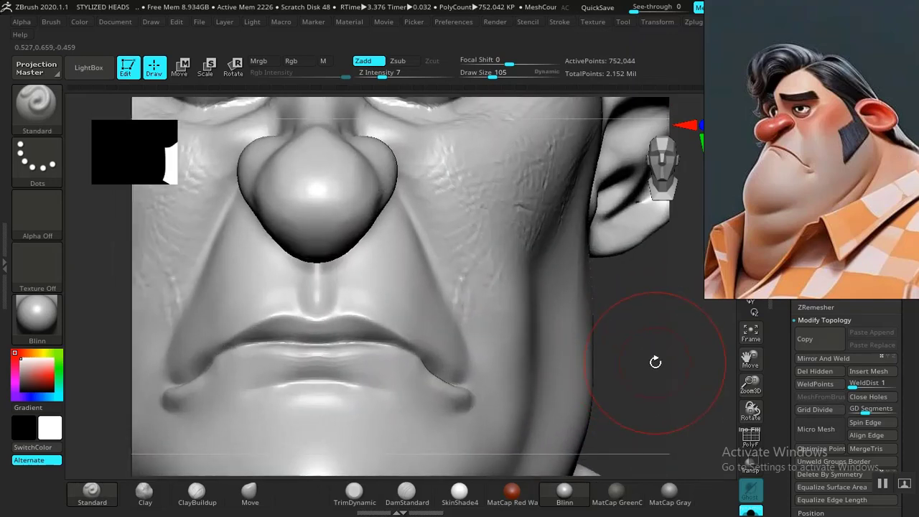
Step: Compare the mouth corner with earlier states in the undo history and return to the latest state
{"action": "key", "text": "ctrl"}
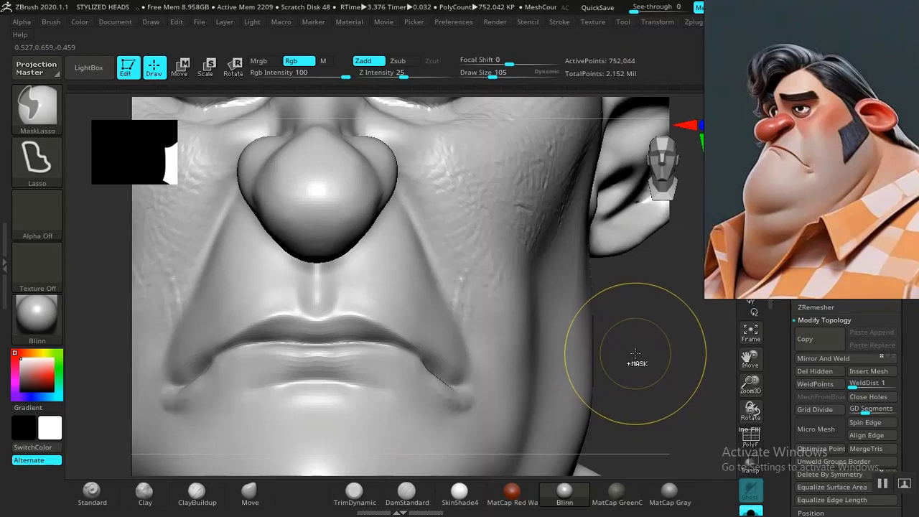
{"action": "mouse_move", "coordinate": [675, 347]}
{"action": "left_mouse_down"}
{"action": "mouse_move", "coordinate": [609, 316]}
{"action": "mouse_move", "coordinate": [650, 137]}
{"action": "left_mouse_up"}
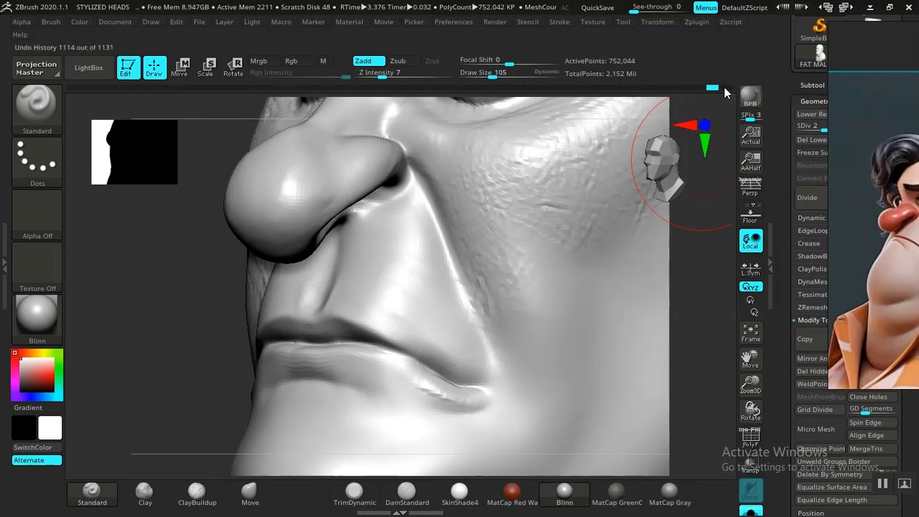
{"action": "left_click_drag", "start_coordinate": [727, 91], "coordinate": [734, 88]}
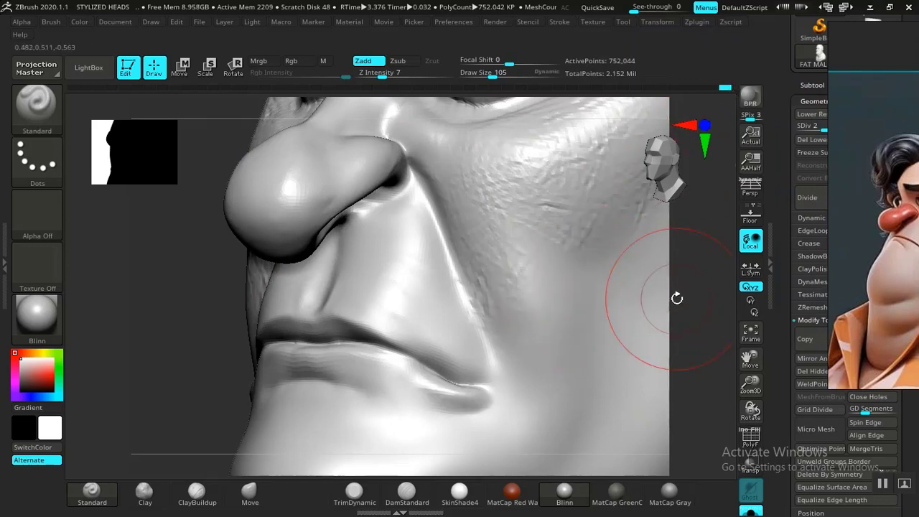
Step: Smooth the rough skin on the cheek and under the eye at intensity 30, reducing the draw size to 57
{"action": "left_click_drag", "start_coordinate": [676, 304], "coordinate": [594, 280], "text": "alt"}
{"action": "left_click_drag", "start_coordinate": [711, 254], "coordinate": [639, 419], "text": "alt"}
{"action": "left_click_drag", "start_coordinate": [419, 287], "coordinate": [423, 341], "text": "shift"}
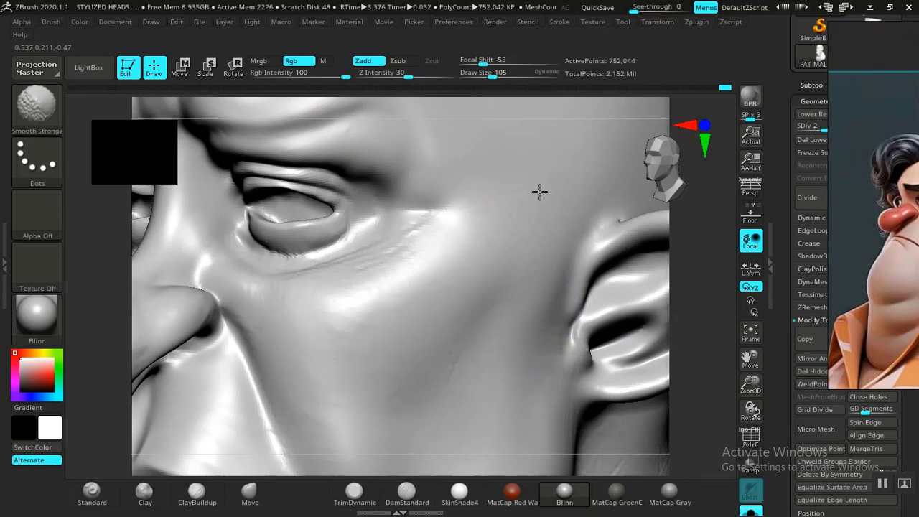
{"action": "left_click_drag", "start_coordinate": [433, 261], "coordinate": [376, 263], "text": "shift"}
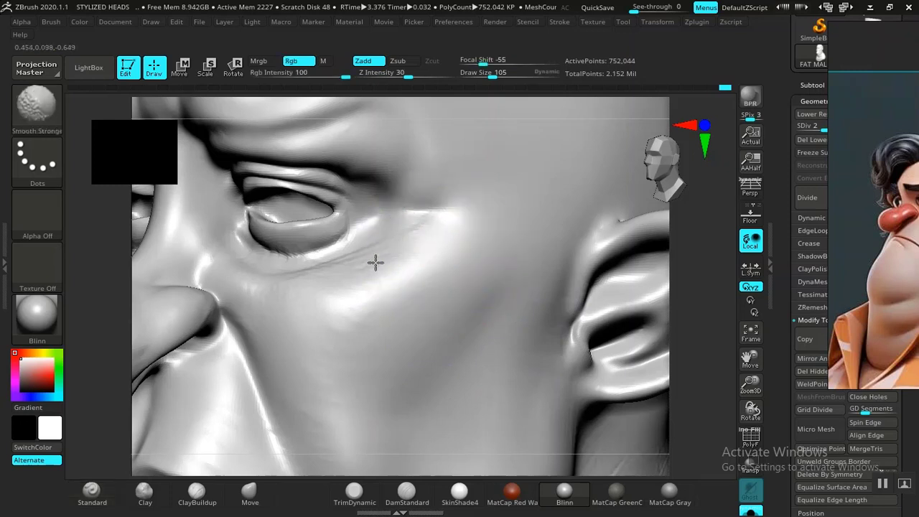
{"action": "mouse_move", "coordinate": [285, 268]}
{"action": "left_mouse_down", "text": "shift"}
{"action": "mouse_move", "coordinate": [338, 273]}
{"action": "mouse_move", "coordinate": [397, 245]}
{"action": "mouse_move", "coordinate": [297, 296]}
{"action": "left_mouse_up", "text": "shift"}
{"action": "mouse_move", "coordinate": [336, 262]}
{"action": "left_mouse_down"}
{"action": "mouse_move", "coordinate": [297, 250]}
{"action": "mouse_move", "coordinate": [344, 257]}
{"action": "left_mouse_up"}
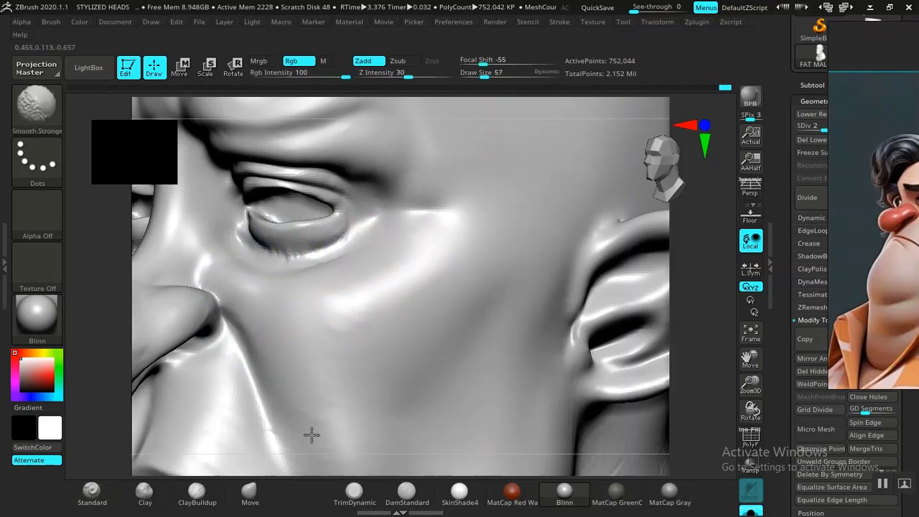
Step: Smooth the rough patches on the side of the neck below the ear
{"action": "key", "text": "f"}
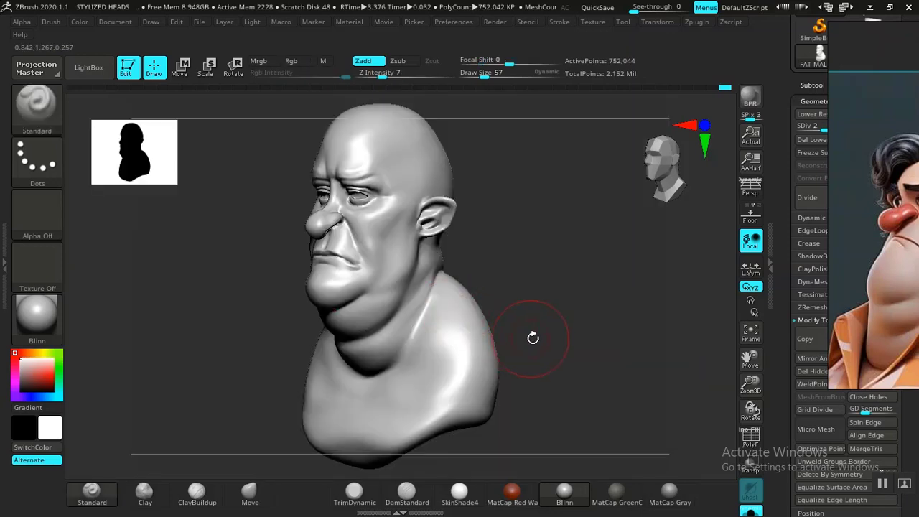
{"action": "left_click_drag", "start_coordinate": [534, 334], "coordinate": [585, 424], "text": "shift"}
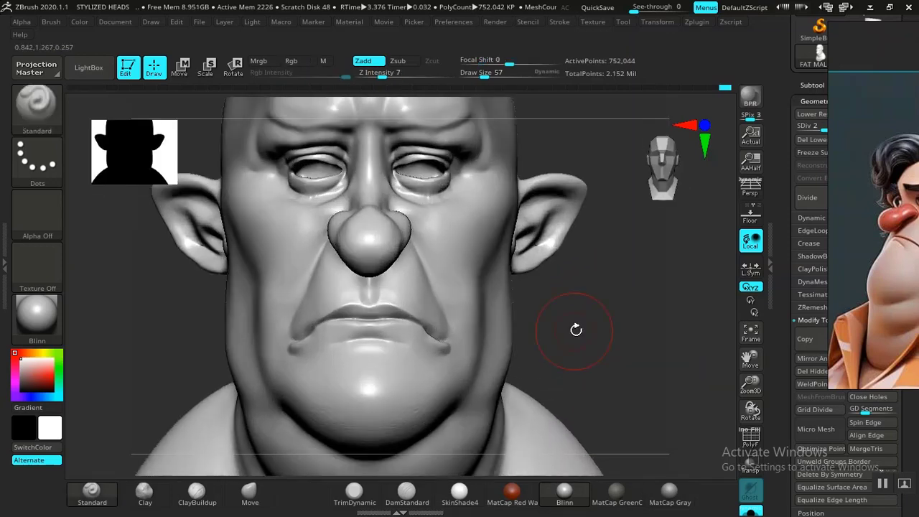
{"action": "left_click_drag", "start_coordinate": [611, 329], "coordinate": [701, 391]}
{"action": "left_click_drag", "start_coordinate": [719, 328], "coordinate": [652, 327], "text": "alt"}
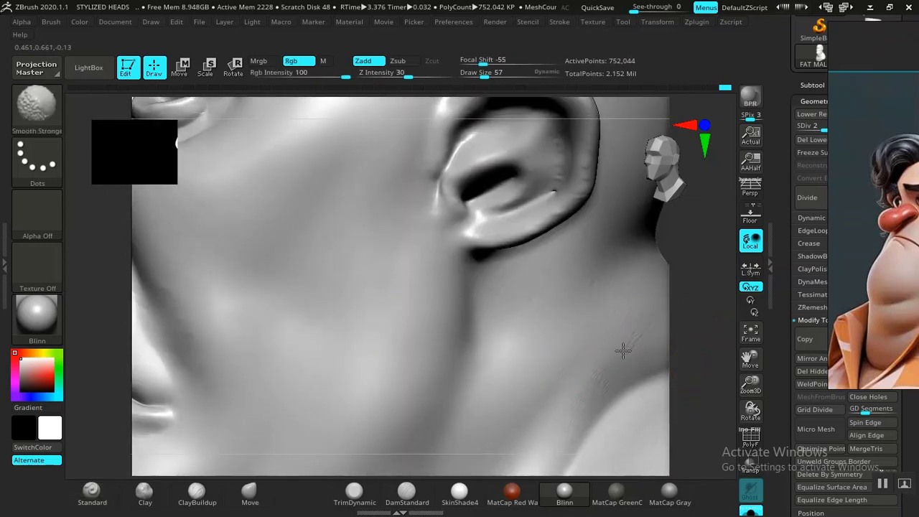
{"action": "left_click_drag", "start_coordinate": [556, 419], "coordinate": [545, 406], "text": "shift"}
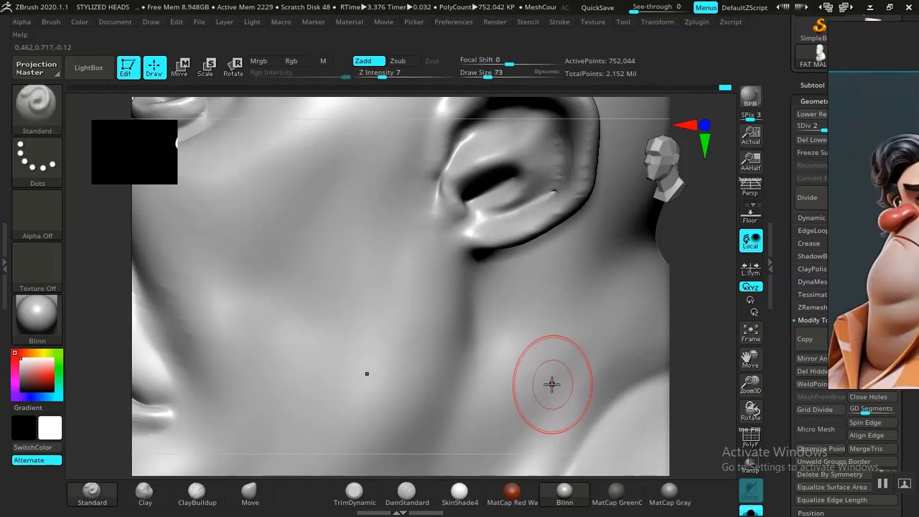
Step: Increase the draw size to 97 and smooth the neck behind and below the ear toward the shoulder
{"action": "key", "text": "bracketright"}
{"action": "key", "text": "bracketright"}
{"action": "key", "text": "f"}
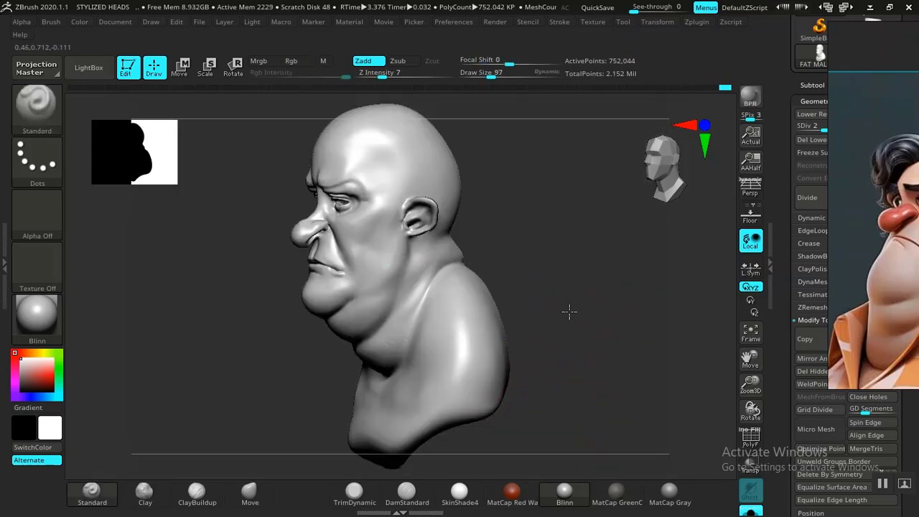
{"action": "mouse_move", "coordinate": [568, 312]}
{"action": "left_mouse_down", "text": "alt"}
{"action": "mouse_move", "coordinate": [544, 336]}
{"action": "mouse_move", "coordinate": [583, 350]}
{"action": "left_mouse_up", "text": "alt"}
{"action": "mouse_move", "coordinate": [570, 300]}
{"action": "left_mouse_down", "text": "alt"}
{"action": "mouse_move", "coordinate": [616, 306]}
{"action": "mouse_move", "coordinate": [535, 300]}
{"action": "left_mouse_up", "text": "alt"}
{"action": "left_click_drag", "start_coordinate": [503, 349], "coordinate": [525, 346], "text": "shift"}
{"action": "left_click_drag", "start_coordinate": [394, 281], "coordinate": [372, 277], "text": "shift"}
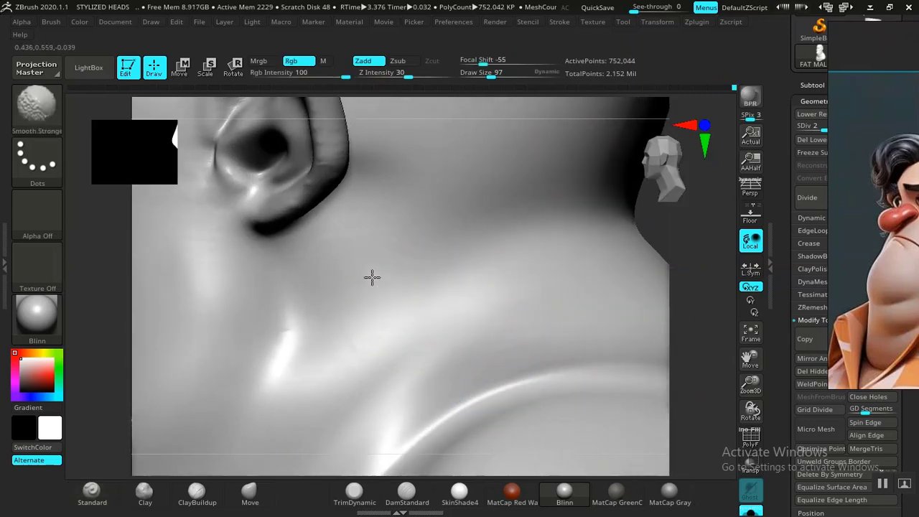
{"action": "key", "text": "f"}
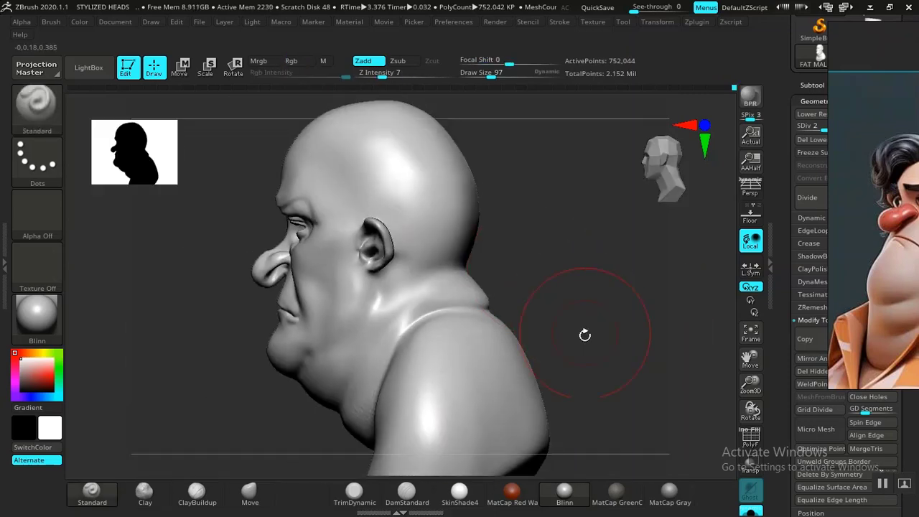
Step: Smooth the rough surface of the lowest neck roll beneath the double chin
{"action": "mouse_move", "coordinate": [584, 333]}
{"action": "left_mouse_down"}
{"action": "mouse_move", "coordinate": [599, 251]}
{"action": "mouse_move", "coordinate": [565, 328]}
{"action": "left_mouse_up"}
{"action": "left_click_drag", "start_coordinate": [182, 443], "coordinate": [233, 432]}
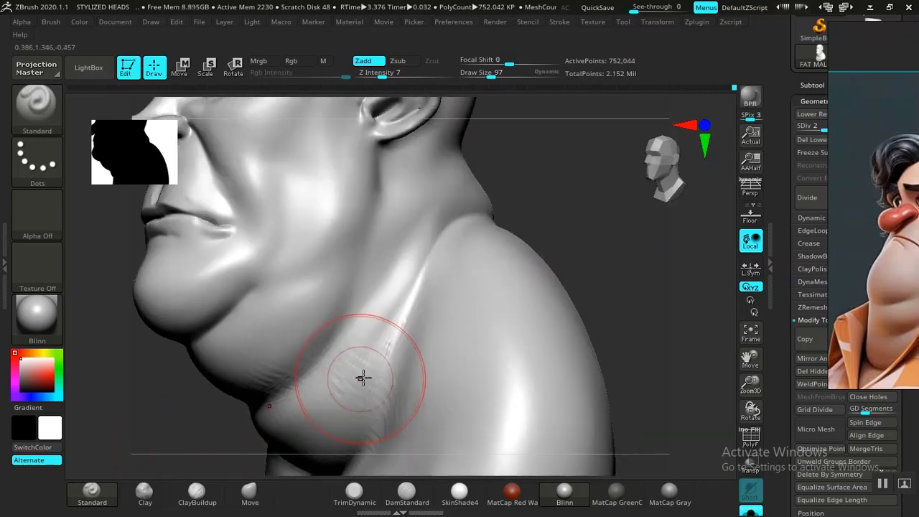
{"action": "left_click_drag", "start_coordinate": [395, 346], "coordinate": [368, 333], "text": "shift"}
{"action": "left_click_drag", "start_coordinate": [336, 437], "coordinate": [360, 408], "text": "shift"}
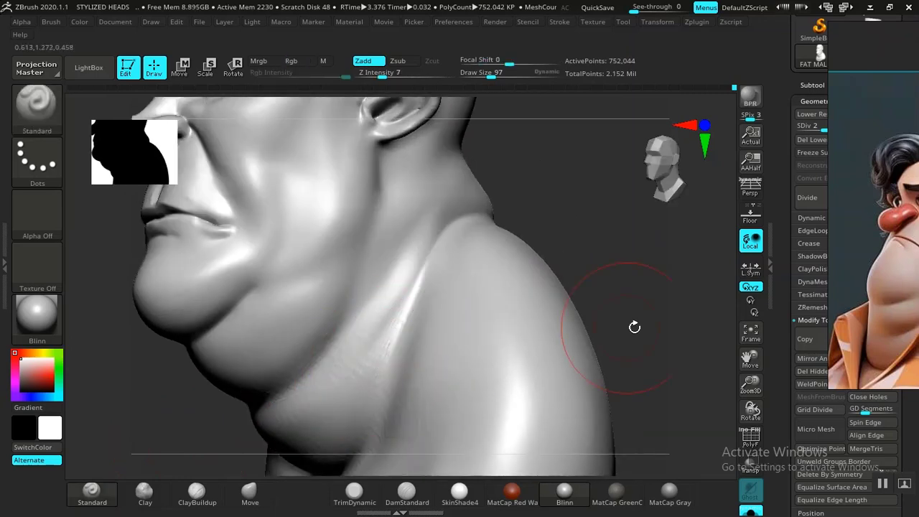
Step: Smooth the crease between the lowest neck roll and the shoulder, along with the front of the roll
{"action": "left_click_drag", "start_coordinate": [659, 283], "coordinate": [649, 217], "text": "alt"}
{"action": "left_click_drag", "start_coordinate": [433, 285], "coordinate": [421, 297], "text": "shift"}
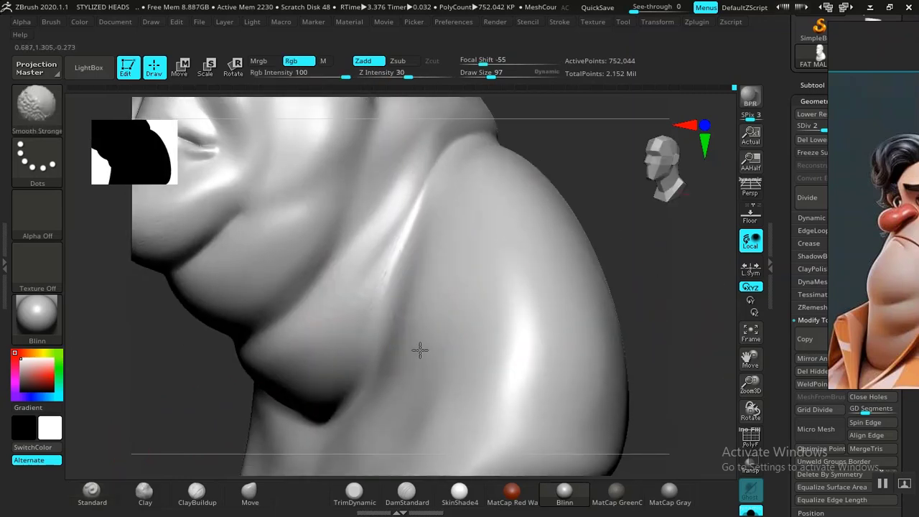
{"action": "mouse_move", "coordinate": [661, 280]}
{"action": "left_mouse_down"}
{"action": "mouse_move", "coordinate": [710, 278]}
{"action": "mouse_move", "coordinate": [693, 337]}
{"action": "left_mouse_up"}
{"action": "left_click_drag", "start_coordinate": [276, 403], "coordinate": [289, 408], "text": "shift"}
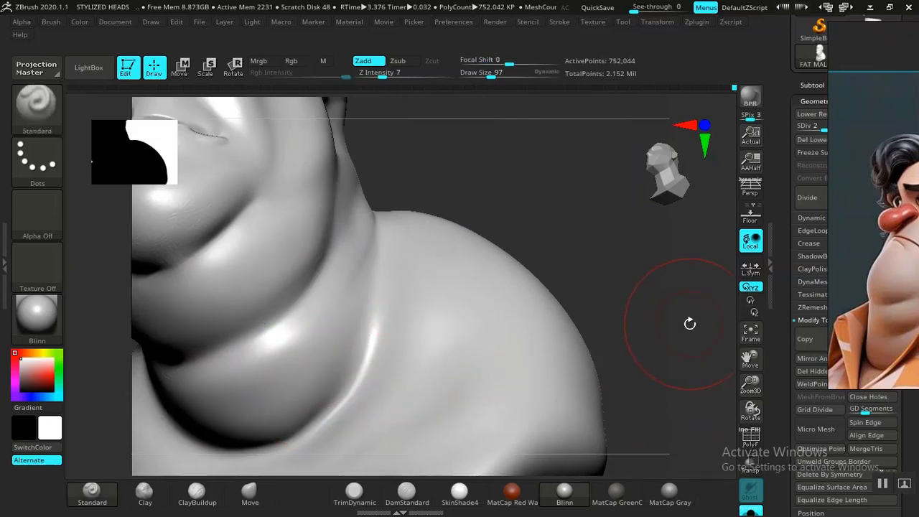
Step: Smooth the fold on the side of the neck below the ear
{"action": "left_click_drag", "start_coordinate": [637, 373], "coordinate": [252, 377]}
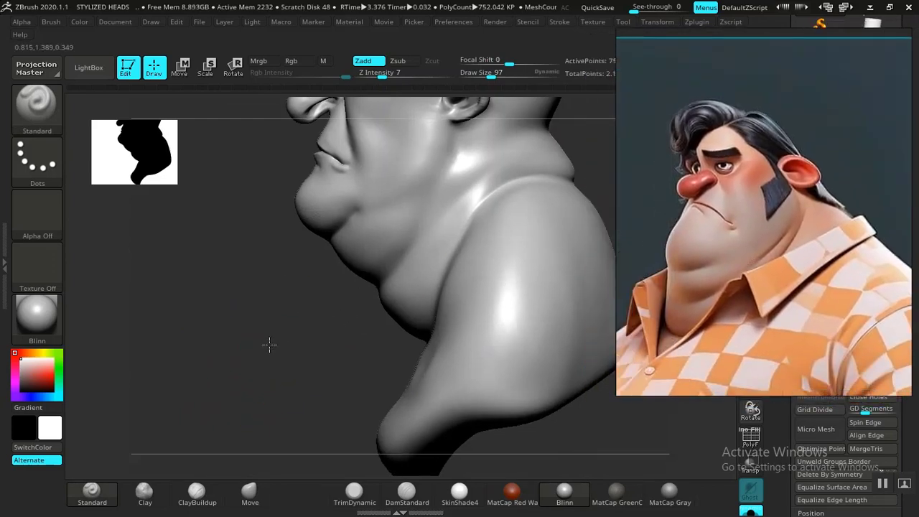
{"action": "mouse_move", "coordinate": [269, 345]}
{"action": "left_mouse_down"}
{"action": "mouse_move", "coordinate": [275, 331]}
{"action": "mouse_move", "coordinate": [237, 435]}
{"action": "mouse_move", "coordinate": [221, 448]}
{"action": "left_mouse_up"}
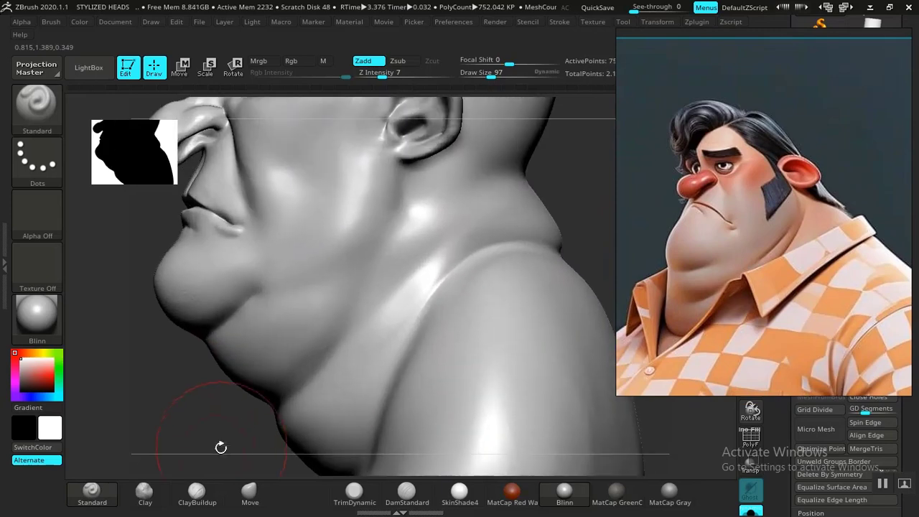
{"action": "mouse_move", "coordinate": [234, 370]}
{"action": "left_mouse_down", "text": "alt"}
{"action": "mouse_move", "coordinate": [234, 398]}
{"action": "mouse_move", "coordinate": [261, 349]}
{"action": "mouse_move", "coordinate": [183, 452]}
{"action": "left_mouse_up", "text": "alt"}
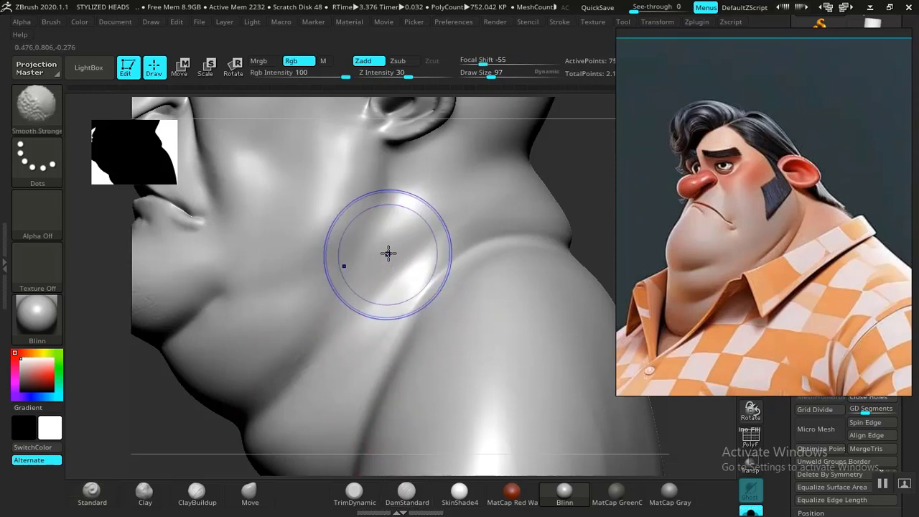
{"action": "mouse_move", "coordinate": [388, 254]}
{"action": "left_mouse_down", "text": "shift"}
{"action": "mouse_move", "coordinate": [377, 251]}
{"action": "mouse_move", "coordinate": [419, 253]}
{"action": "left_mouse_up", "text": "shift"}
Step: Carve a long crease with DamStandard along the neck from the lowest roll to behind the ear, softening its upper end
{"action": "left_click", "coordinate": [406, 492]}
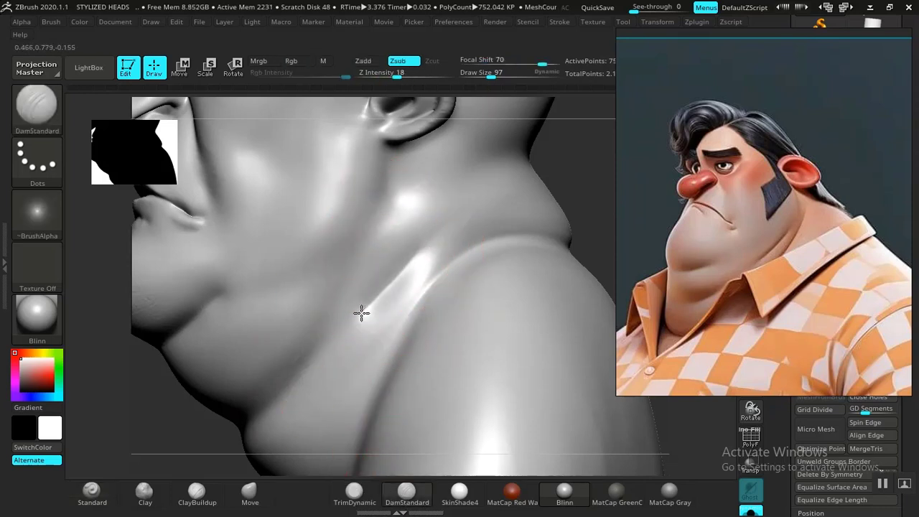
{"action": "mouse_move", "coordinate": [280, 369]}
{"action": "left_mouse_down"}
{"action": "mouse_move", "coordinate": [394, 314]}
{"action": "mouse_move", "coordinate": [437, 278]}
{"action": "left_mouse_up"}
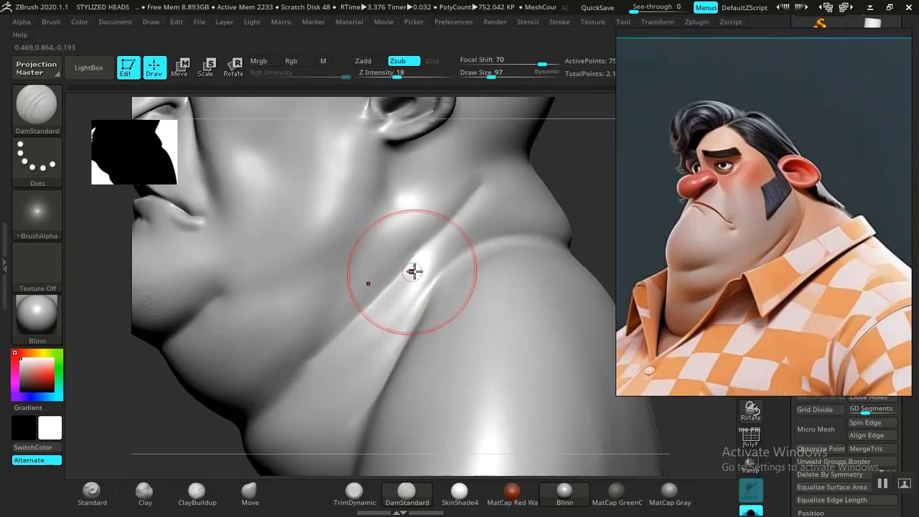
{"action": "key", "text": "shift"}
{"action": "left_click_drag", "start_coordinate": [488, 180], "coordinate": [509, 168], "text": "shift"}
{"action": "mouse_move", "coordinate": [579, 225]}
{"action": "left_mouse_down", "text": "alt"}
{"action": "mouse_move", "coordinate": [558, 170]}
{"action": "mouse_move", "coordinate": [550, 211]}
{"action": "mouse_move", "coordinate": [568, 219]}
{"action": "mouse_move", "coordinate": [544, 313]}
{"action": "left_mouse_up", "text": "alt"}
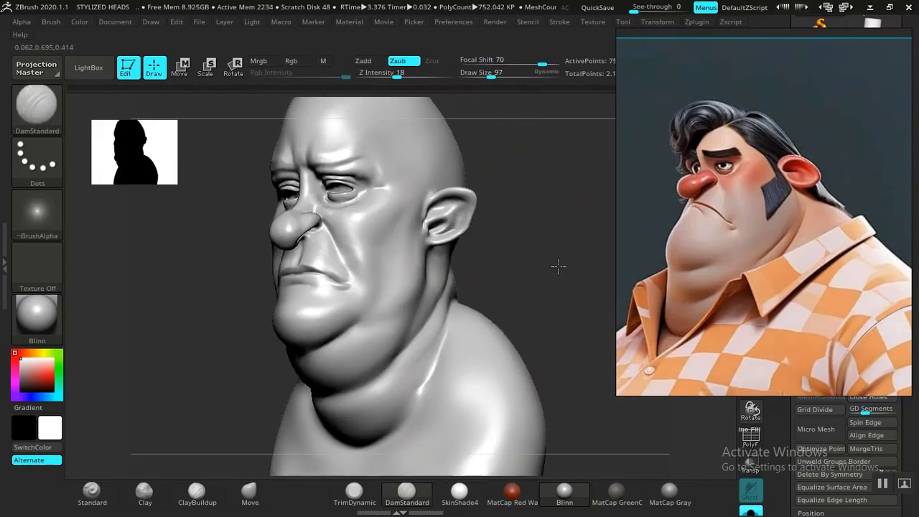
Step: Smooth the fold between the chin, jaw and double chin
{"action": "mouse_move", "coordinate": [558, 265]}
{"action": "left_mouse_down", "text": "alt"}
{"action": "mouse_move", "coordinate": [567, 349]}
{"action": "mouse_move", "coordinate": [560, 232]}
{"action": "mouse_move", "coordinate": [507, 299]}
{"action": "mouse_move", "coordinate": [402, 287]}
{"action": "mouse_move", "coordinate": [328, 328]}
{"action": "mouse_move", "coordinate": [354, 316]}
{"action": "left_mouse_up", "text": "alt"}
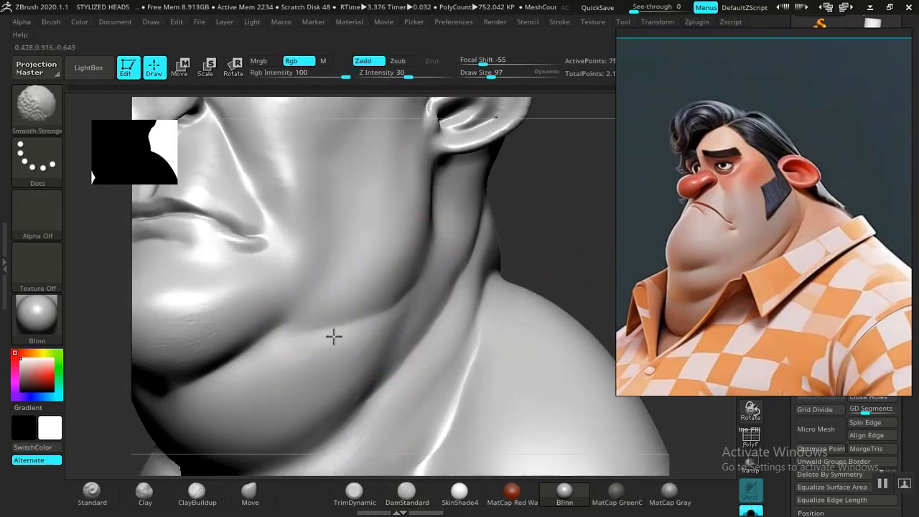
{"action": "left_click_drag", "start_coordinate": [556, 234], "coordinate": [440, 281], "text": "alt"}
{"action": "left_click_drag", "start_coordinate": [441, 281], "coordinate": [522, 315], "text": "alt"}
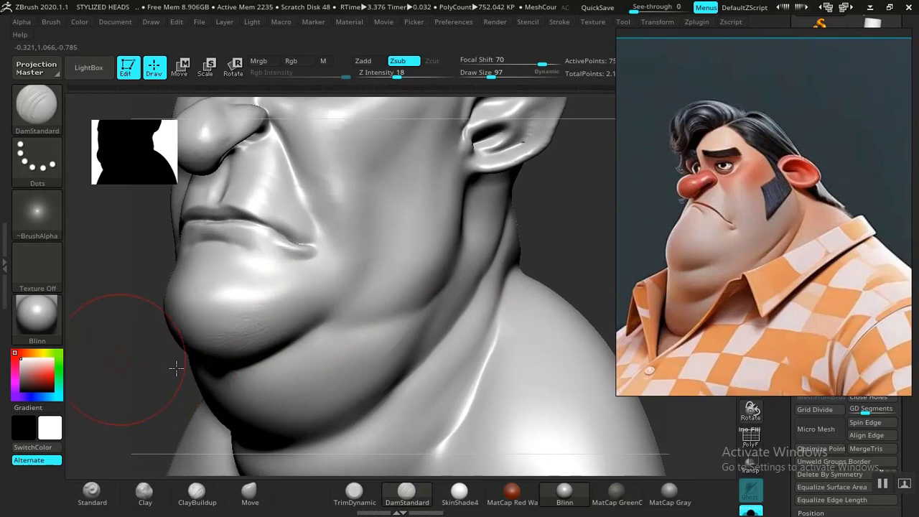
{"action": "mouse_move", "coordinate": [176, 369]}
{"action": "left_mouse_down"}
{"action": "mouse_move", "coordinate": [371, 386]}
{"action": "mouse_move", "coordinate": [281, 343]}
{"action": "mouse_move", "coordinate": [287, 410]}
{"action": "mouse_move", "coordinate": [267, 369]}
{"action": "mouse_move", "coordinate": [296, 371]}
{"action": "left_mouse_up"}
{"action": "key", "text": "shift"}
{"action": "mouse_move", "coordinate": [176, 334]}
{"action": "left_mouse_down"}
{"action": "mouse_move", "coordinate": [438, 285]}
{"action": "mouse_move", "coordinate": [283, 382]}
{"action": "left_mouse_up"}
{"action": "mouse_move", "coordinate": [232, 266]}
{"action": "left_mouse_down", "text": "alt"}
{"action": "mouse_move", "coordinate": [267, 291]}
{"action": "mouse_move", "coordinate": [289, 369]}
{"action": "mouse_move", "coordinate": [165, 330]}
{"action": "mouse_move", "coordinate": [370, 265]}
{"action": "mouse_move", "coordinate": [353, 260]}
{"action": "left_mouse_up", "text": "alt"}
{"action": "mouse_move", "coordinate": [309, 275]}
{"action": "left_mouse_down", "text": "shift"}
{"action": "mouse_move", "coordinate": [284, 283]}
{"action": "mouse_move", "coordinate": [283, 272]}
{"action": "left_mouse_up", "text": "shift"}
Step: Recarve the crease beneath the chin with DamStandard, undoing the first attempt
{"action": "mouse_move", "coordinate": [454, 220]}
{"action": "left_mouse_down"}
{"action": "mouse_move", "coordinate": [404, 252]}
{"action": "mouse_move", "coordinate": [307, 289]}
{"action": "left_mouse_up"}
{"action": "key", "text": "ctrl+z"}
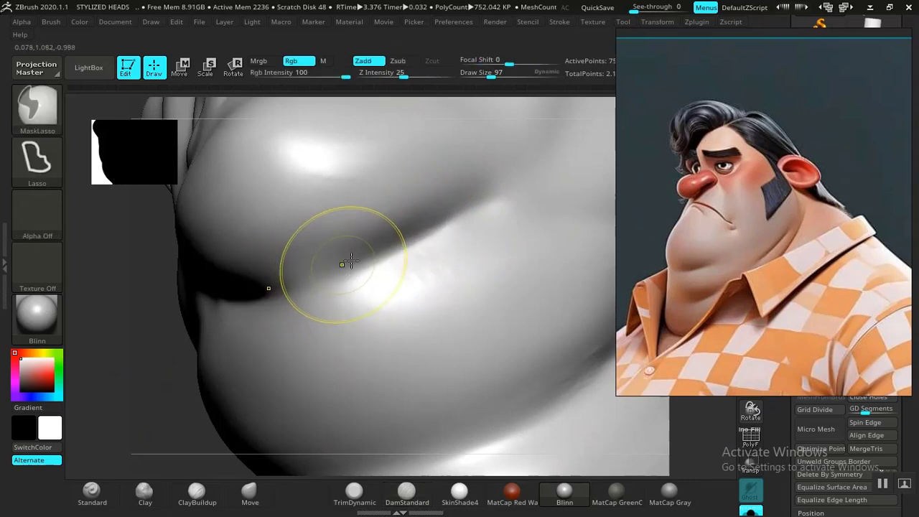
{"action": "mouse_move", "coordinate": [448, 217]}
{"action": "left_mouse_down"}
{"action": "mouse_move", "coordinate": [415, 240]}
{"action": "mouse_move", "coordinate": [288, 284]}
{"action": "left_mouse_up"}
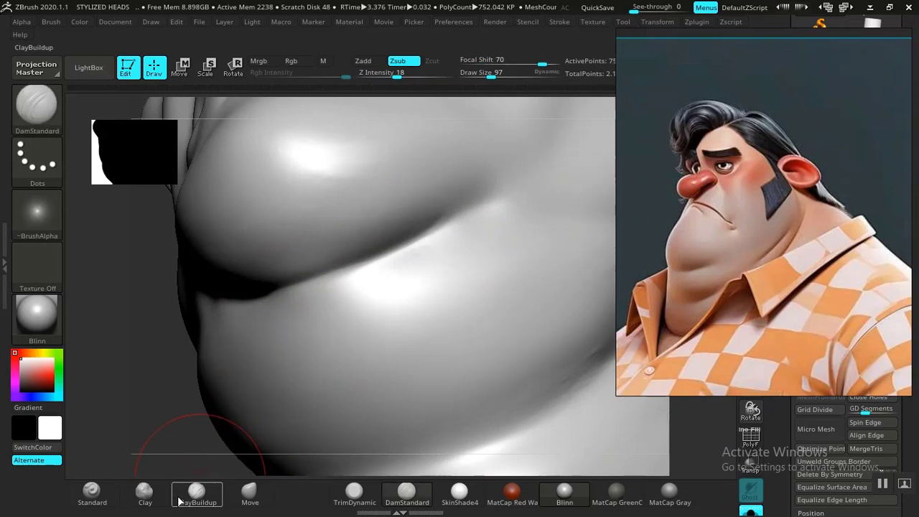
Step: Fill in the double chin just below the chin crease with the Clay brush
{"action": "left_click", "coordinate": [145, 491]}
{"action": "left_click_drag", "start_coordinate": [430, 249], "coordinate": [445, 245]}
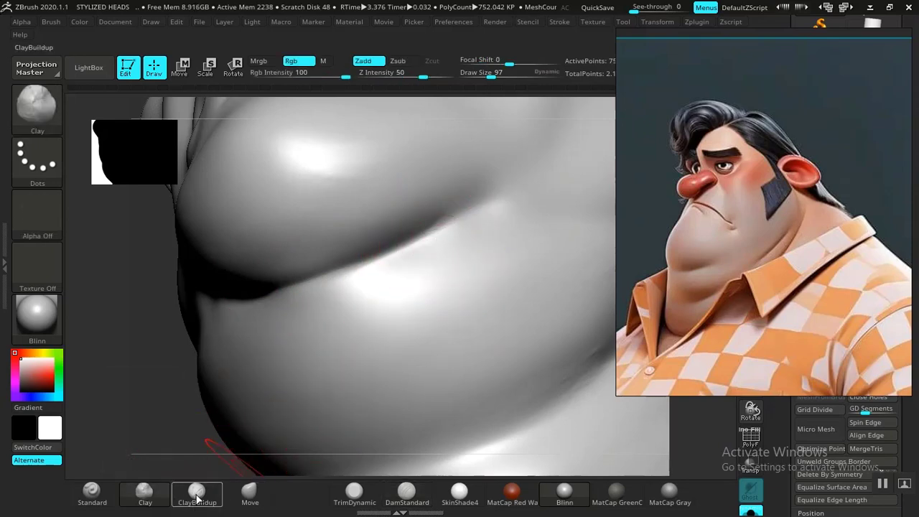
{"action": "mouse_move", "coordinate": [172, 383]}
{"action": "left_mouse_down", "text": "alt"}
{"action": "mouse_move", "coordinate": [199, 347]}
{"action": "mouse_move", "coordinate": [189, 402]}
{"action": "mouse_move", "coordinate": [244, 398]}
{"action": "mouse_move", "coordinate": [263, 383]}
{"action": "mouse_move", "coordinate": [258, 367]}
{"action": "mouse_move", "coordinate": [277, 404]}
{"action": "mouse_move", "coordinate": [254, 399]}
{"action": "mouse_move", "coordinate": [242, 411]}
{"action": "left_mouse_up", "text": "alt"}
{"action": "mouse_move", "coordinate": [290, 400]}
{"action": "left_mouse_down"}
{"action": "mouse_move", "coordinate": [268, 401]}
{"action": "mouse_move", "coordinate": [242, 314]}
{"action": "mouse_move", "coordinate": [232, 420]}
{"action": "left_mouse_up"}
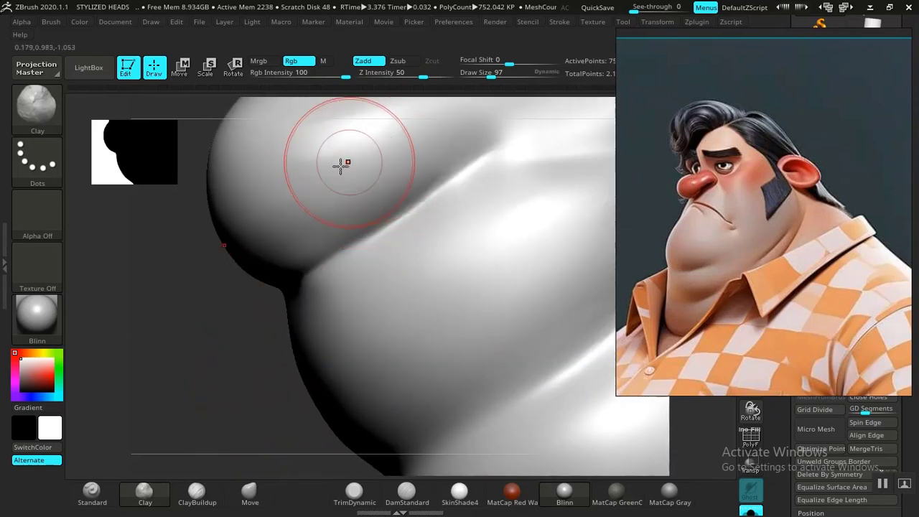
Step: Sharpen the crease between the chin and double chin with DamStandard
{"action": "left_click", "coordinate": [404, 493]}
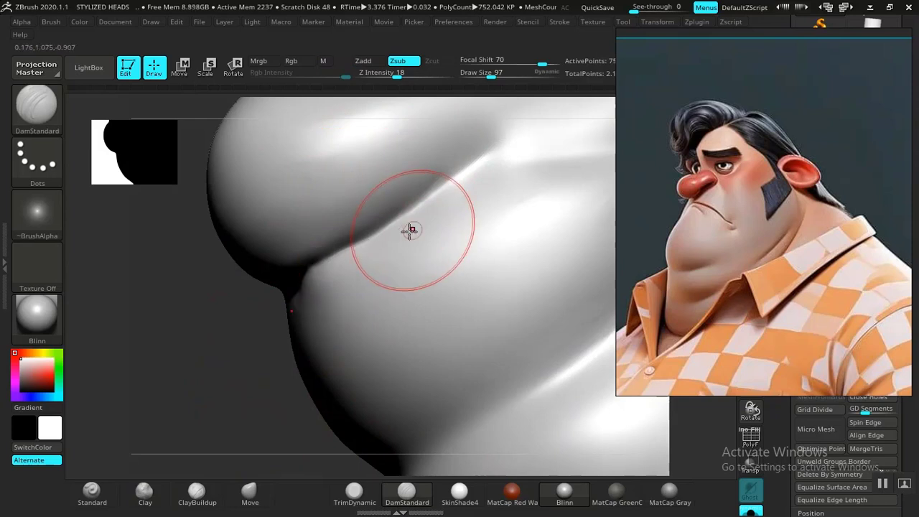
{"action": "mouse_move", "coordinate": [257, 388]}
{"action": "left_mouse_down"}
{"action": "mouse_move", "coordinate": [248, 371]}
{"action": "mouse_move", "coordinate": [240, 410]}
{"action": "mouse_move", "coordinate": [250, 355]}
{"action": "mouse_move", "coordinate": [257, 512]}
{"action": "left_mouse_up"}
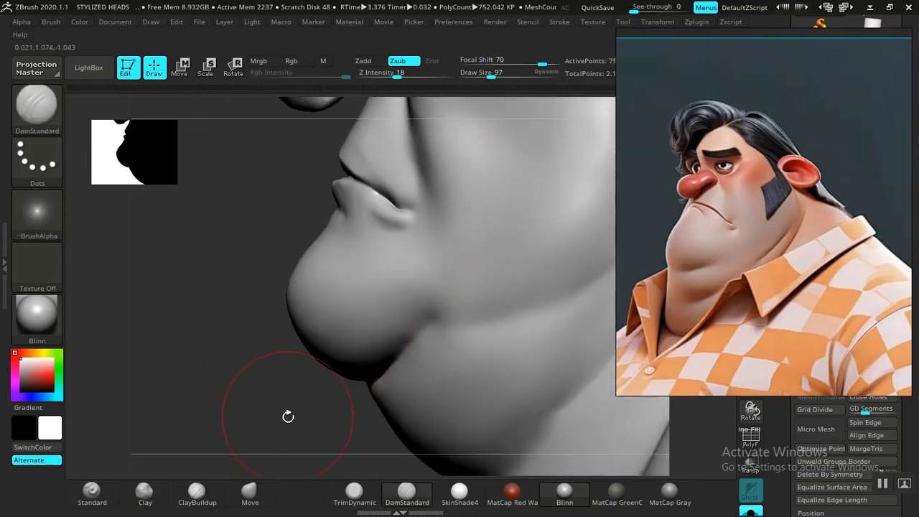
{"action": "left_click_drag", "start_coordinate": [288, 417], "coordinate": [271, 425], "text": "alt"}
{"action": "left_click_drag", "start_coordinate": [293, 361], "coordinate": [288, 392]}
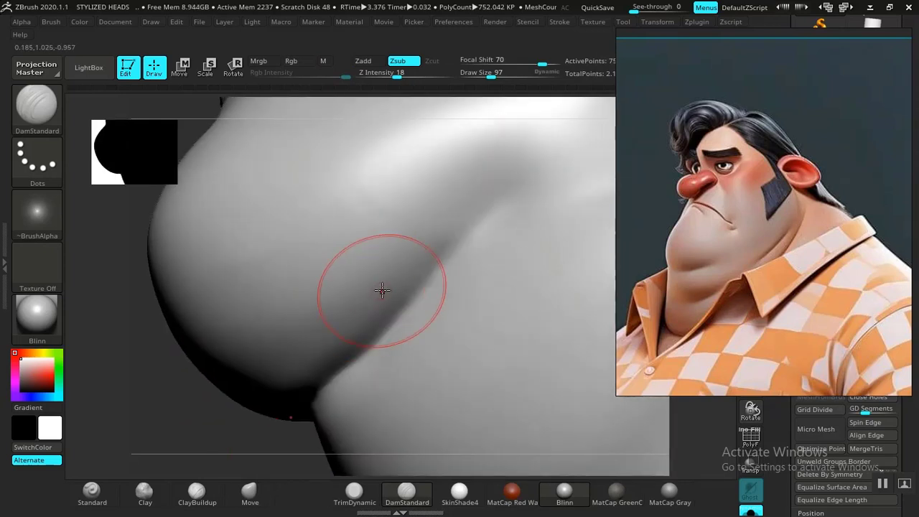
Step: Build up the chin's underside above the crease with the Standard brush at draw size 169, and smooth the added volume
{"action": "left_click", "coordinate": [92, 494]}
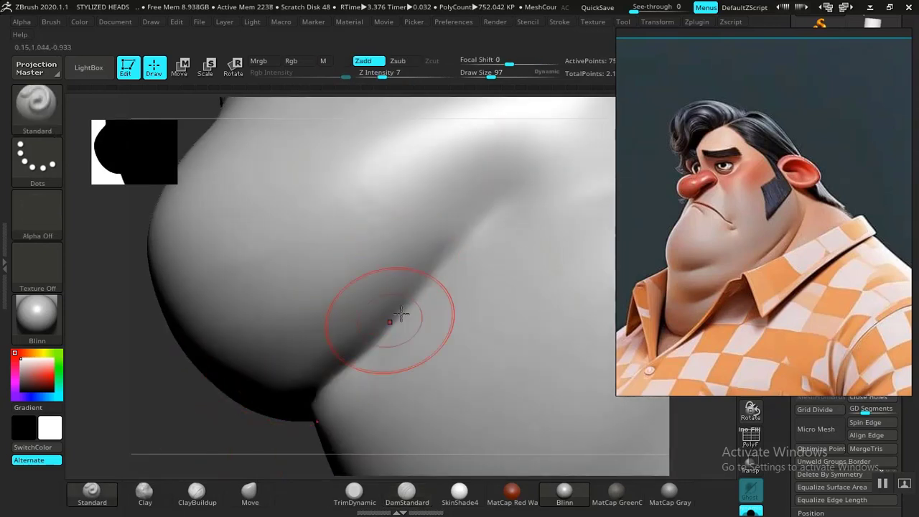
{"action": "key", "text": "bracketright"}
{"action": "key", "text": "bracketright"}
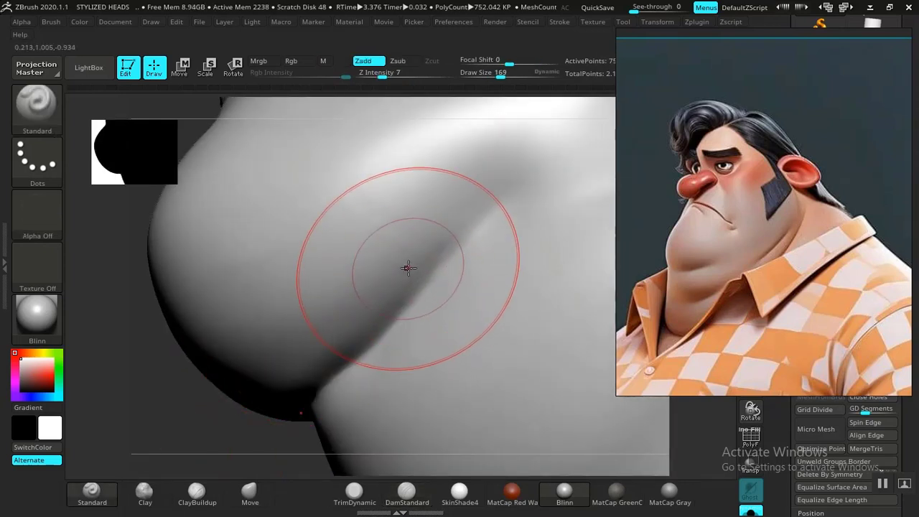
{"action": "left_click_drag", "start_coordinate": [439, 238], "coordinate": [273, 412]}
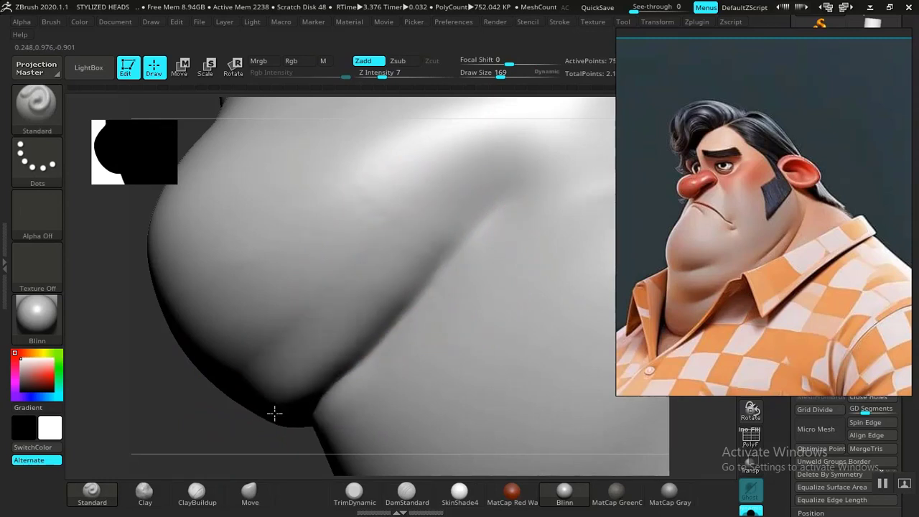
{"action": "left_click_drag", "start_coordinate": [495, 191], "coordinate": [314, 334], "text": "shift"}
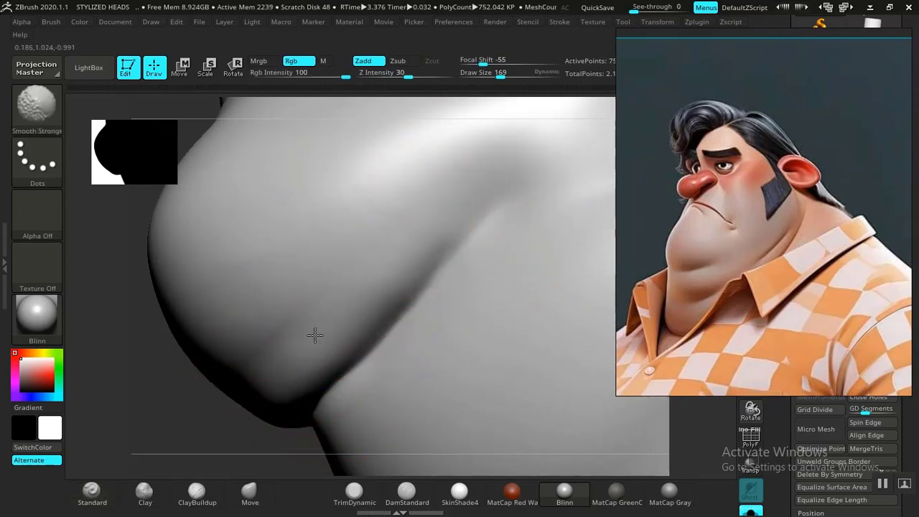
{"action": "left_click_drag", "start_coordinate": [432, 239], "coordinate": [382, 295], "text": "shift"}
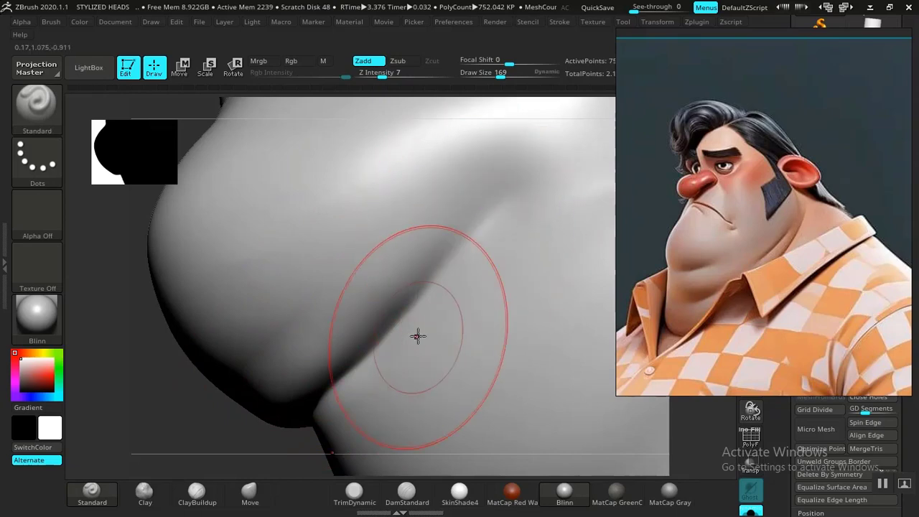
Step: Add volume to the double chin along the lower edge of the chin crease with the Standard brush
{"action": "left_click_drag", "start_coordinate": [494, 233], "coordinate": [488, 241]}
{"action": "left_click_drag", "start_coordinate": [390, 359], "coordinate": [313, 422]}
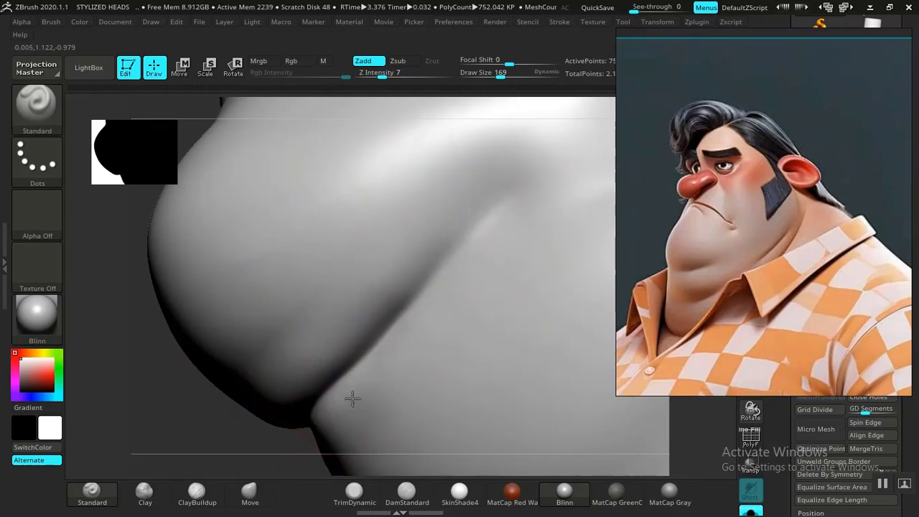
{"action": "left_click_drag", "start_coordinate": [191, 417], "coordinate": [335, 405]}
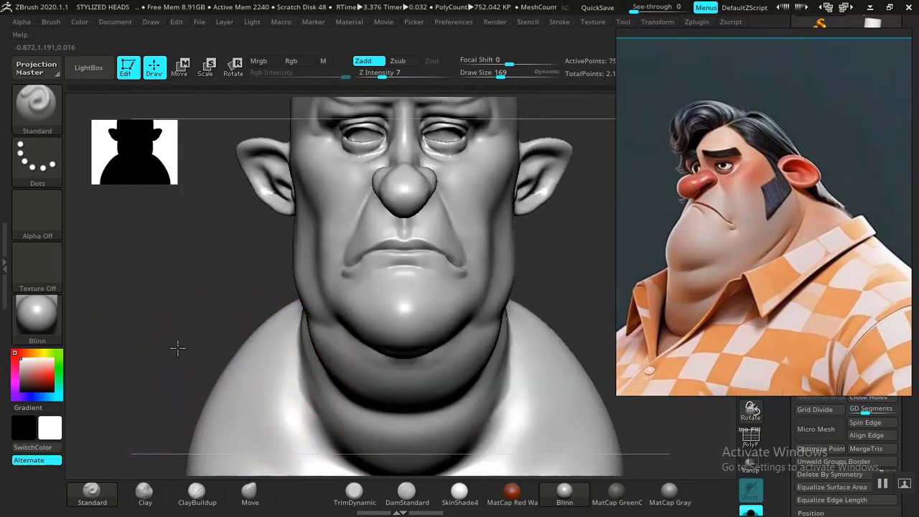
Step: Reshape the profile of the chin and double chin with the Move brush
{"action": "left_click_drag", "start_coordinate": [177, 349], "coordinate": [144, 351]}
{"action": "mouse_move", "coordinate": [271, 365]}
{"action": "left_mouse_down", "text": "alt"}
{"action": "mouse_move", "coordinate": [218, 369]}
{"action": "mouse_move", "coordinate": [262, 411]}
{"action": "left_mouse_up", "text": "alt"}
{"action": "left_click", "coordinate": [270, 494]}
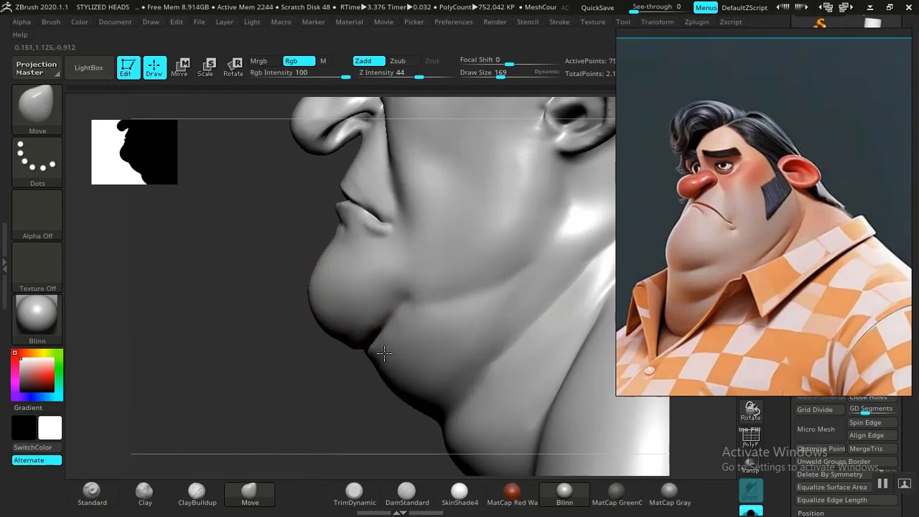
{"action": "left_click_drag", "start_coordinate": [261, 355], "coordinate": [230, 322], "text": "alt"}
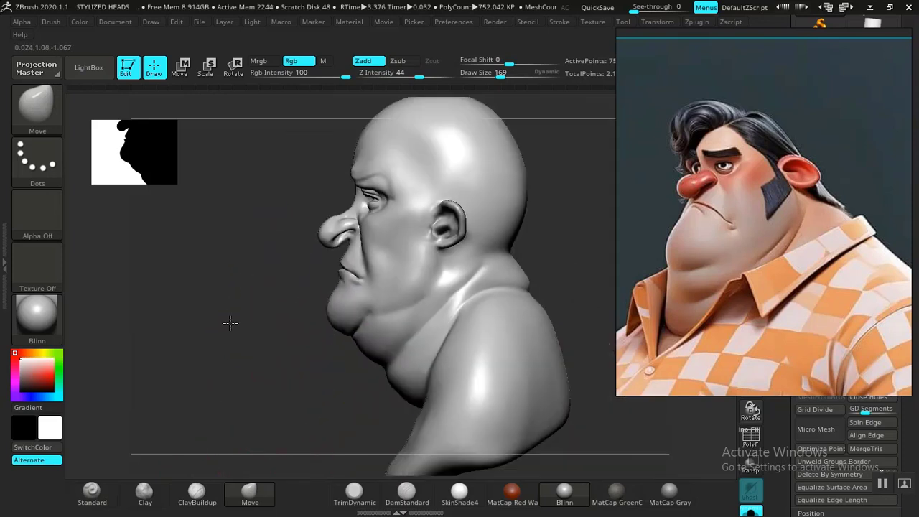
{"action": "left_click_drag", "start_coordinate": [246, 357], "coordinate": [191, 467], "text": "alt"}
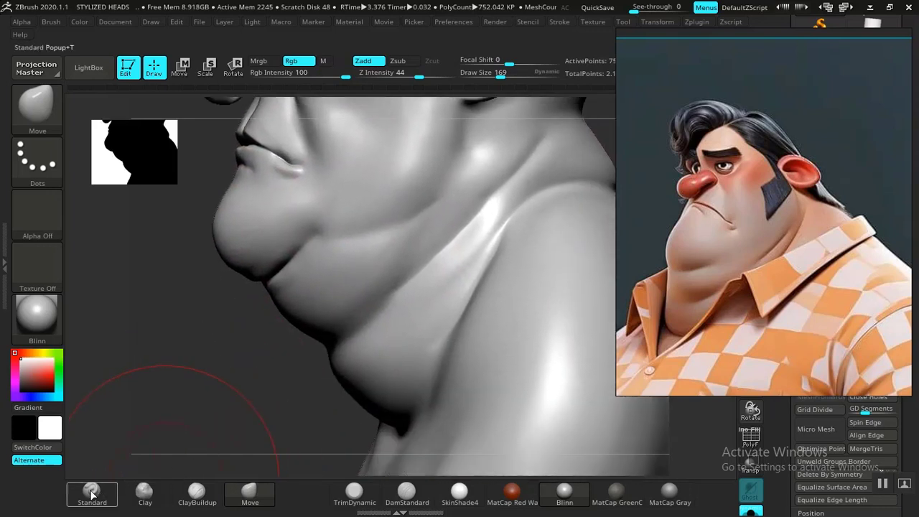
Step: Build up the neck folds beneath the double chin with the Standard brush at draw size 169
{"action": "left_click", "coordinate": [91, 494]}
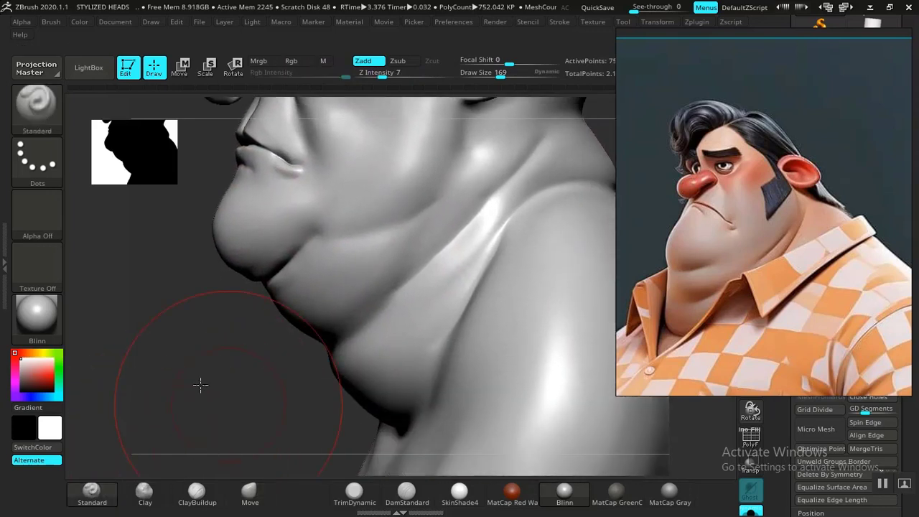
{"action": "left_click_drag", "start_coordinate": [199, 384], "coordinate": [199, 390]}
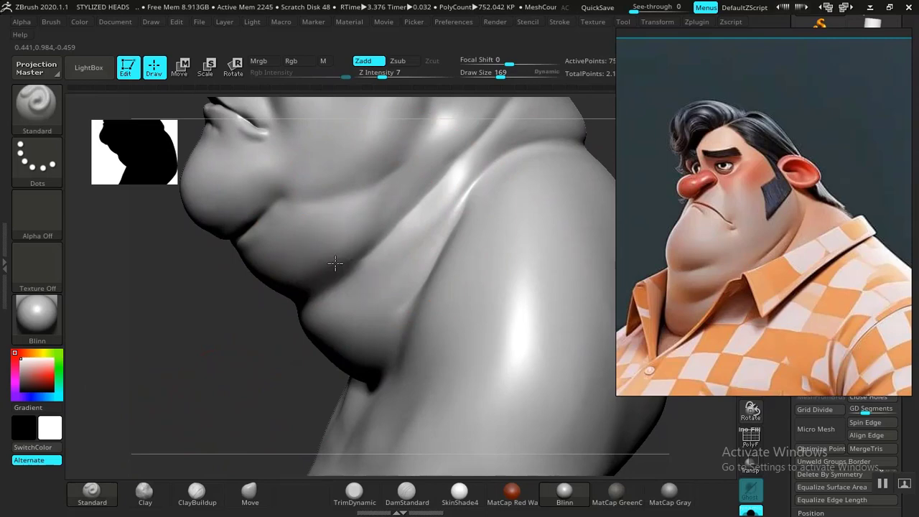
{"action": "left_click_drag", "start_coordinate": [209, 346], "coordinate": [529, 137]}
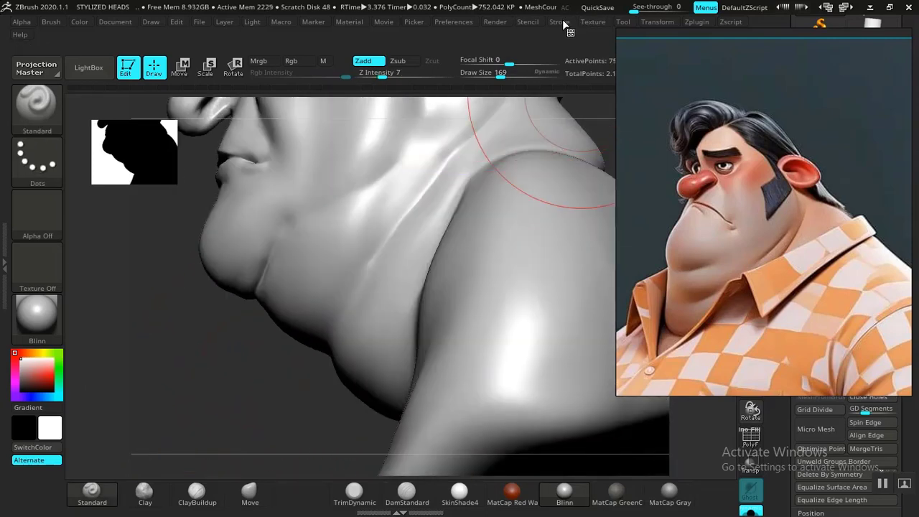
{"action": "mouse_move", "coordinate": [281, 352]}
{"action": "left_mouse_down"}
{"action": "mouse_move", "coordinate": [275, 397]}
{"action": "mouse_move", "coordinate": [305, 391]}
{"action": "left_mouse_up"}
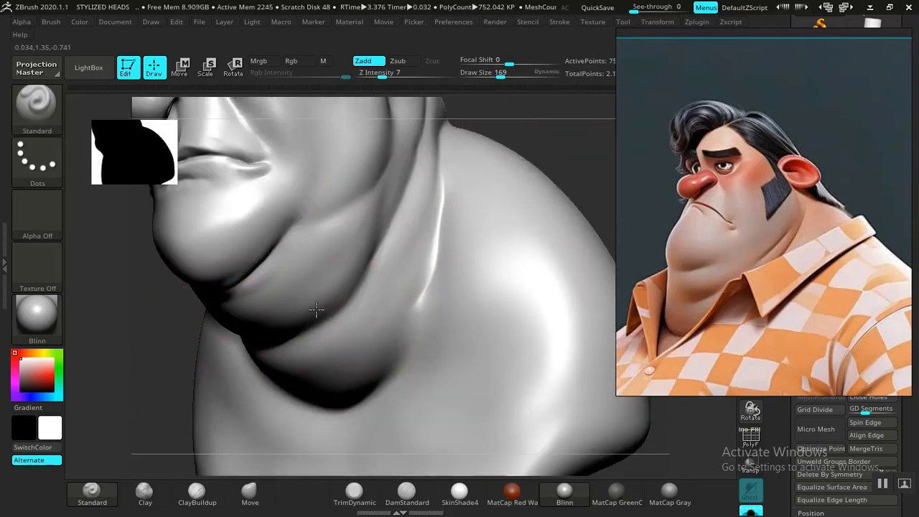
{"action": "mouse_move", "coordinate": [560, 137]}
{"action": "left_mouse_down"}
{"action": "mouse_move", "coordinate": [437, 188]}
{"action": "mouse_move", "coordinate": [386, 270]}
{"action": "left_mouse_up"}
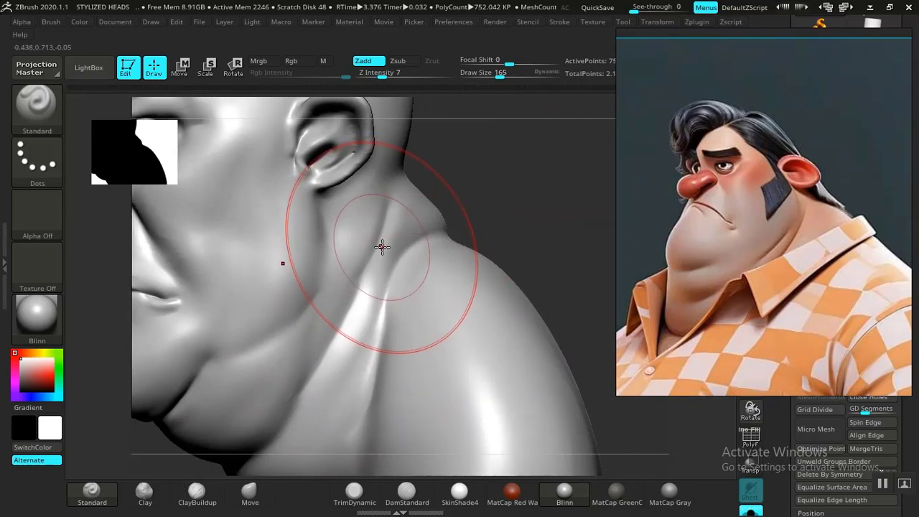
Step: Reduce the draw size to 77 and build up the neck fold below the ear with the Standard brush
{"action": "key", "text": "bracketleft"}
{"action": "key", "text": "bracketleft"}
{"action": "key", "text": "bracketleft"}
{"action": "key", "text": "bracketleft"}
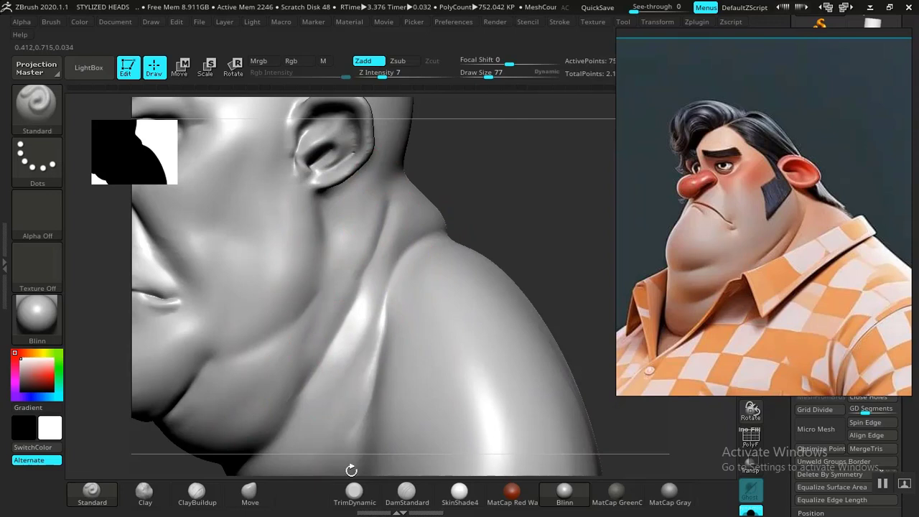
{"action": "mouse_move", "coordinate": [572, 240]}
{"action": "left_mouse_down"}
{"action": "mouse_move", "coordinate": [589, 175]}
{"action": "mouse_move", "coordinate": [433, 273]}
{"action": "left_mouse_up"}
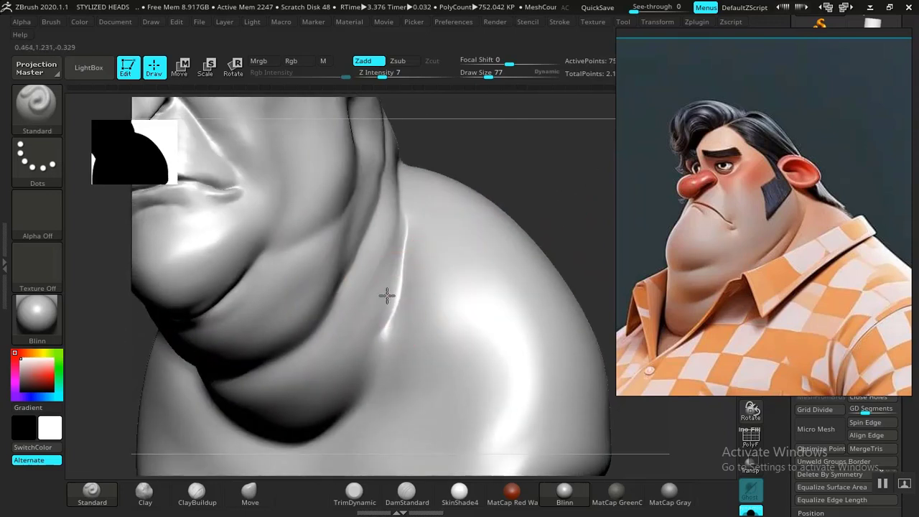
Step: Undo the Standard stroke beside the lowest neck roll and carve its crease against the shoulder with DamStandard
{"action": "mouse_move", "coordinate": [375, 338]}
{"action": "left_mouse_down"}
{"action": "mouse_move", "coordinate": [353, 380]}
{"action": "mouse_move", "coordinate": [388, 325]}
{"action": "left_mouse_up"}
{"action": "key", "text": "ctrl+z"}
{"action": "left_click", "coordinate": [403, 493]}
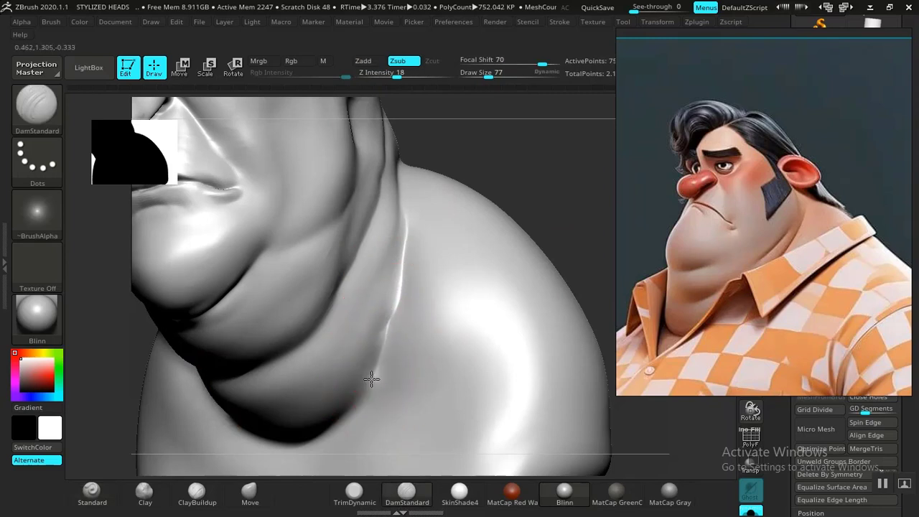
{"action": "left_click_drag", "start_coordinate": [346, 425], "coordinate": [357, 394]}
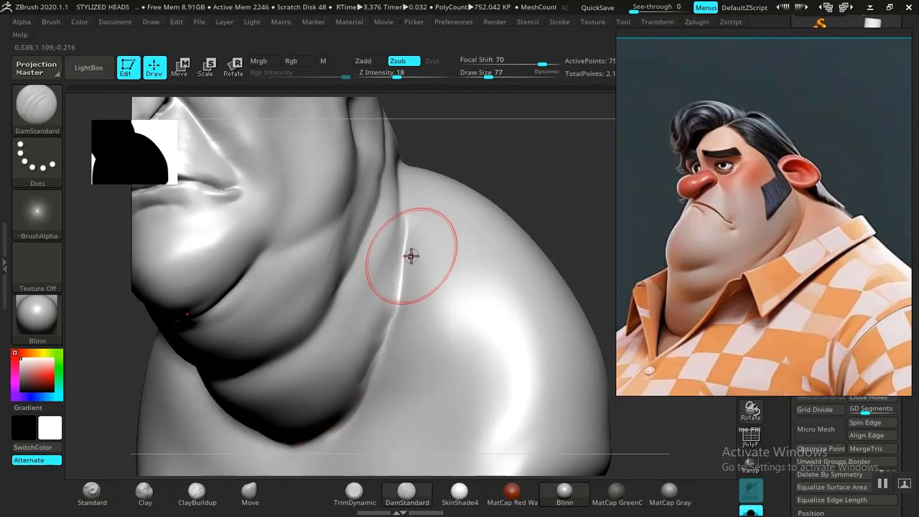
{"action": "left_click_drag", "start_coordinate": [390, 296], "coordinate": [383, 348]}
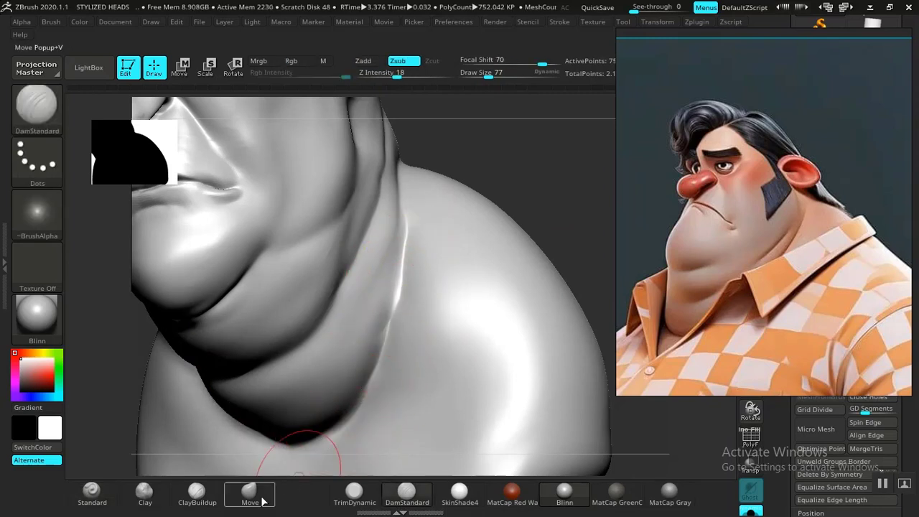
Step: Build up the lowest neck fold beside the shoulder with the Standard brush and smooth its sharp crease edge
{"action": "left_click", "coordinate": [203, 503]}
{"action": "left_click", "coordinate": [92, 494]}
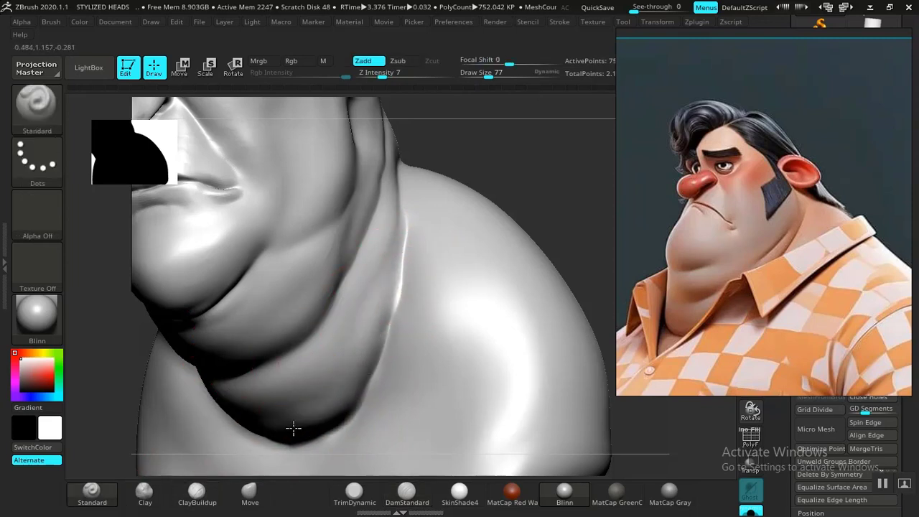
{"action": "left_click_drag", "start_coordinate": [581, 168], "coordinate": [390, 338]}
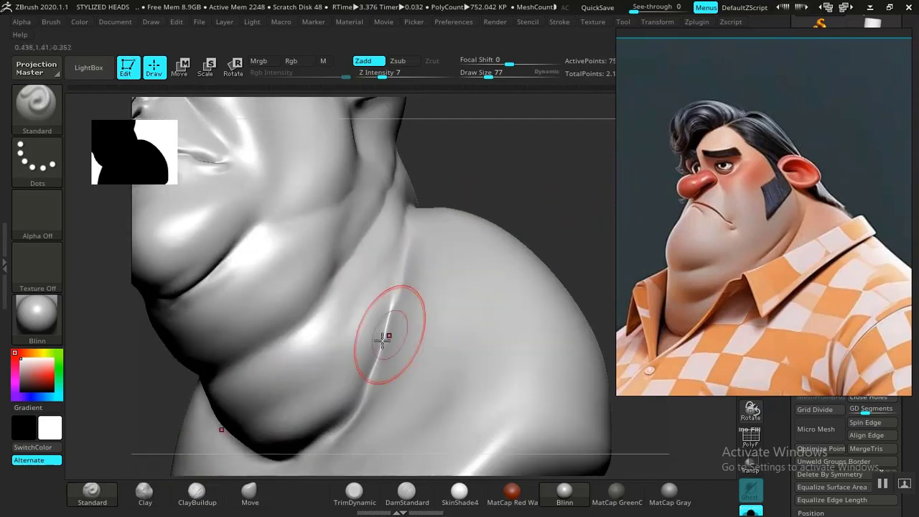
{"action": "key", "text": "shift"}
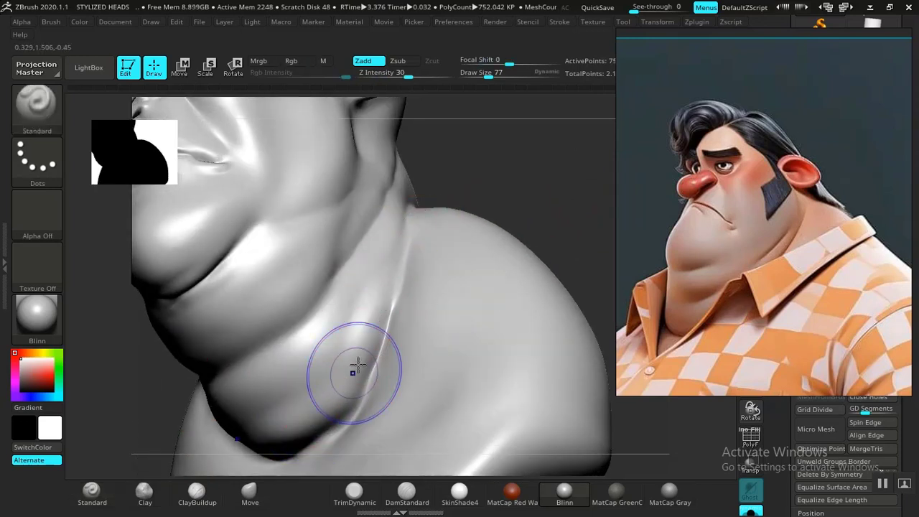
{"action": "key", "text": "shift"}
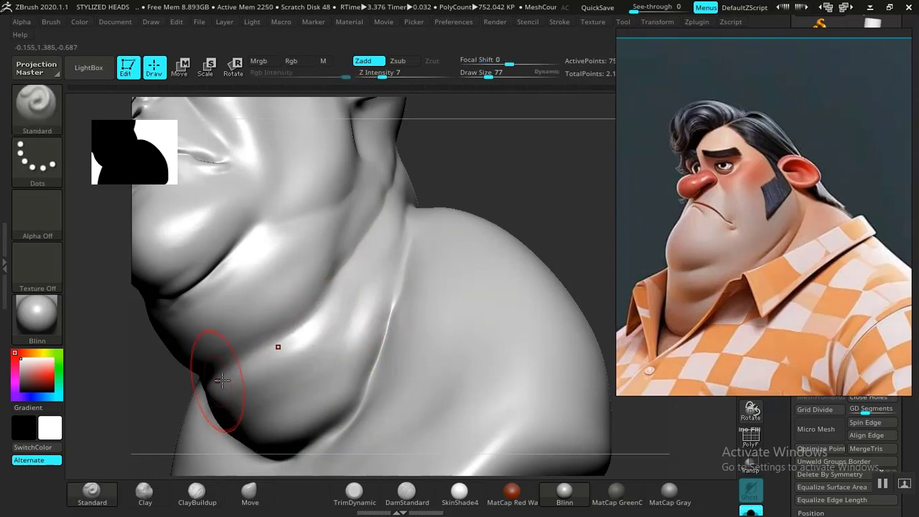
{"action": "key", "text": "shift"}
Step: Smooth the upper end of the crease beneath the chin and soften the double chin and neck roll surfaces
{"action": "key", "text": "f"}
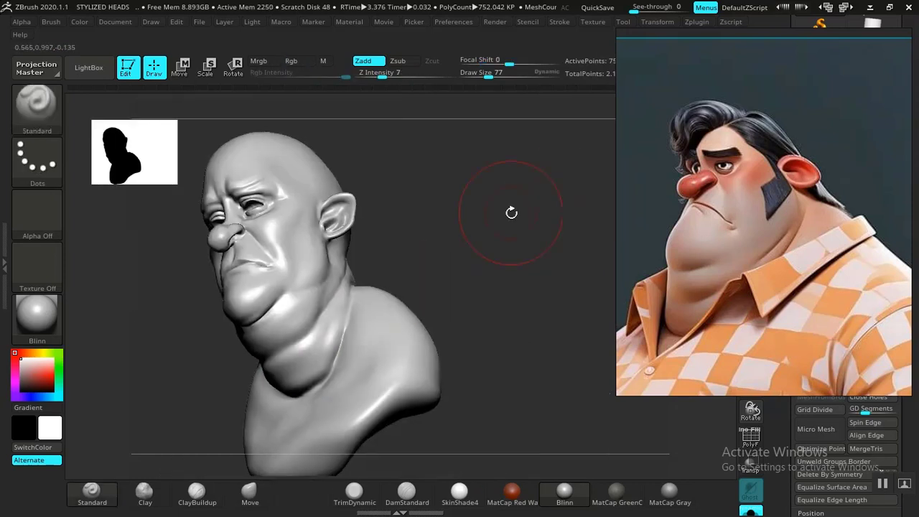
{"action": "left_click_drag", "start_coordinate": [510, 211], "coordinate": [476, 269], "text": "shift"}
{"action": "left_click_drag", "start_coordinate": [530, 286], "coordinate": [572, 459], "text": "alt"}
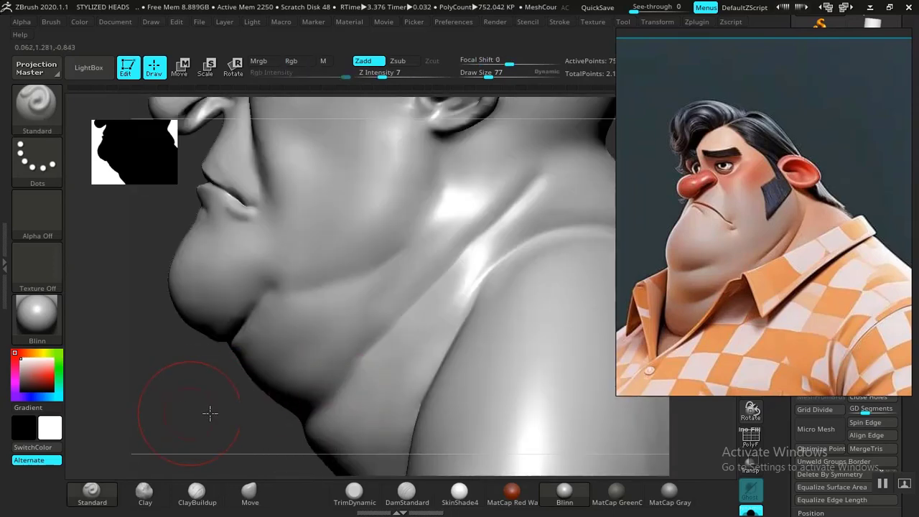
{"action": "mouse_move", "coordinate": [209, 412]}
{"action": "left_mouse_down", "text": "alt"}
{"action": "mouse_move", "coordinate": [289, 381]}
{"action": "mouse_move", "coordinate": [283, 438]}
{"action": "mouse_move", "coordinate": [283, 371]}
{"action": "left_mouse_up", "text": "alt"}
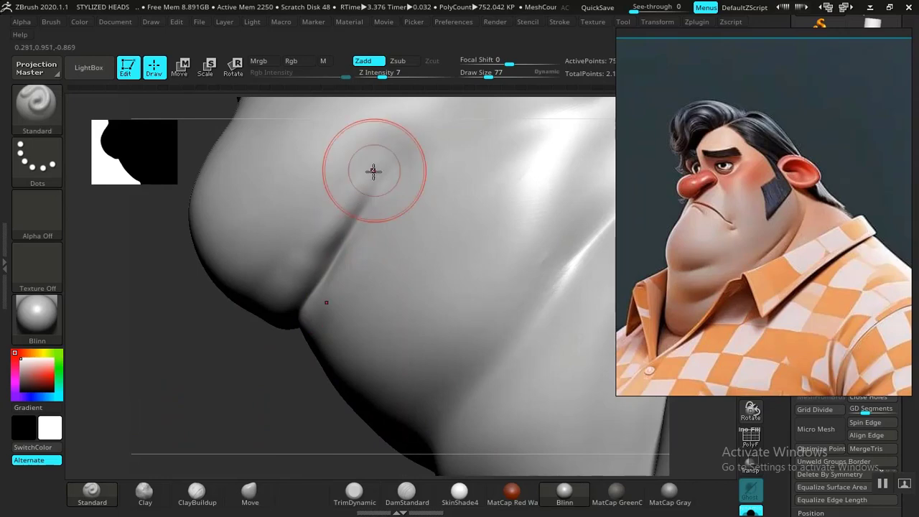
{"action": "left_click_drag", "start_coordinate": [373, 170], "coordinate": [312, 239], "text": "shift"}
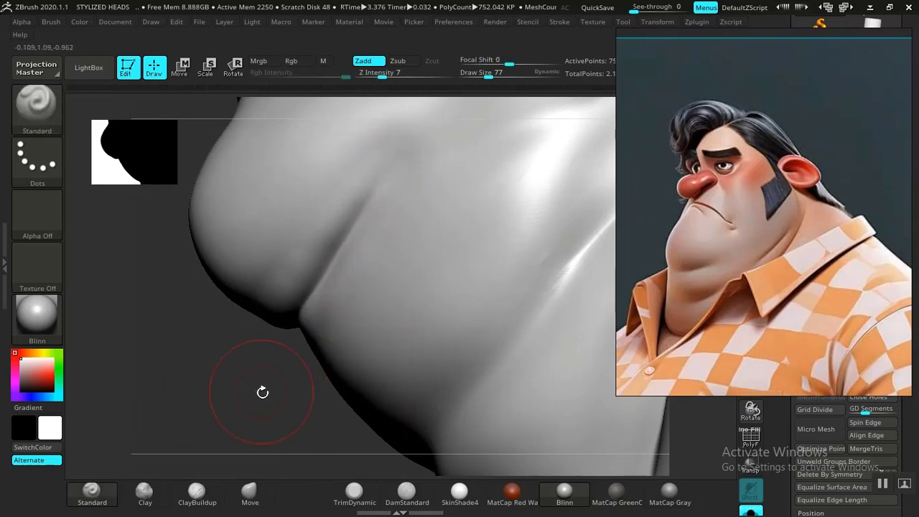
{"action": "mouse_move", "coordinate": [263, 390]}
{"action": "left_mouse_down"}
{"action": "mouse_move", "coordinate": [184, 252]}
{"action": "mouse_move", "coordinate": [254, 417]}
{"action": "mouse_move", "coordinate": [247, 349]}
{"action": "left_mouse_up"}
{"action": "mouse_move", "coordinate": [248, 405]}
{"action": "left_mouse_down", "text": "alt"}
{"action": "mouse_move", "coordinate": [266, 396]}
{"action": "mouse_move", "coordinate": [254, 383]}
{"action": "mouse_move", "coordinate": [312, 452]}
{"action": "mouse_move", "coordinate": [333, 425]}
{"action": "mouse_move", "coordinate": [299, 282]}
{"action": "mouse_move", "coordinate": [406, 287]}
{"action": "left_mouse_up", "text": "alt"}
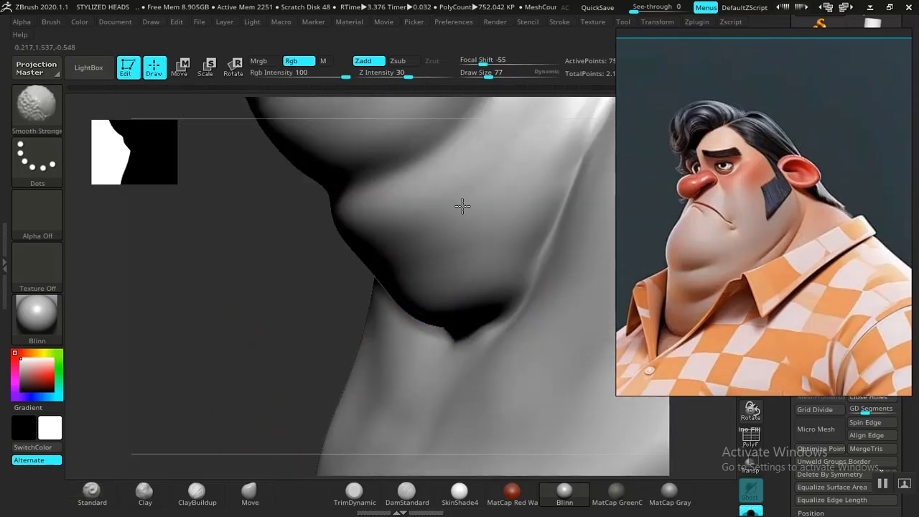
{"action": "mouse_move", "coordinate": [263, 374]}
{"action": "left_mouse_down", "text": "alt"}
{"action": "mouse_move", "coordinate": [267, 357]}
{"action": "mouse_move", "coordinate": [254, 435]}
{"action": "mouse_move", "coordinate": [270, 431]}
{"action": "left_mouse_up", "text": "alt"}
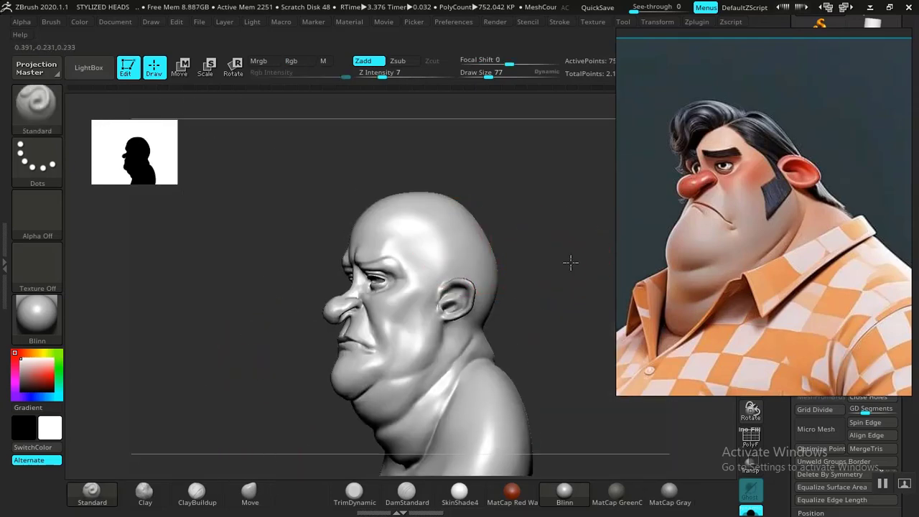
Step: Refine the crease between the nostril wing and cheek with the DamStandard and Move brushes, smoothing the surface around it
{"action": "mouse_move", "coordinate": [570, 263]}
{"action": "left_mouse_down"}
{"action": "mouse_move", "coordinate": [525, 302]}
{"action": "mouse_move", "coordinate": [553, 361]}
{"action": "mouse_move", "coordinate": [536, 289]}
{"action": "left_mouse_up"}
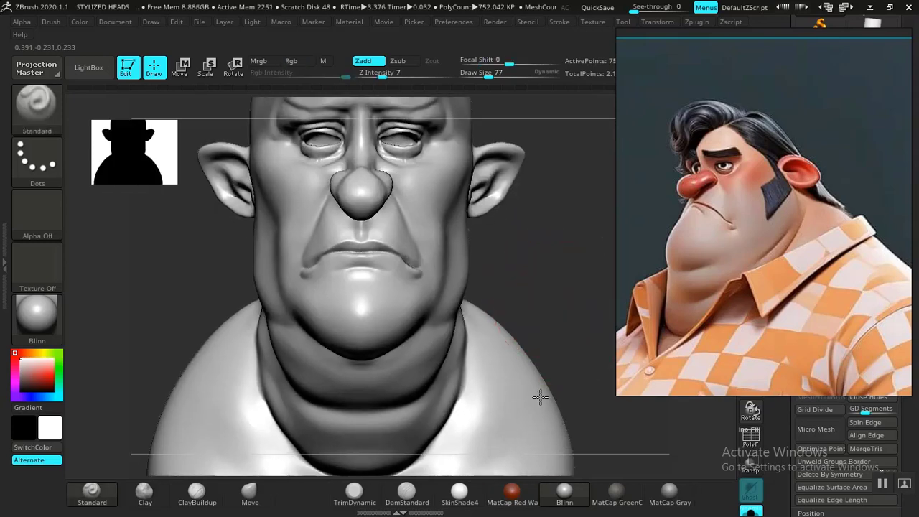
{"action": "left_click_drag", "start_coordinate": [541, 397], "coordinate": [542, 404], "text": "alt"}
{"action": "left_click_drag", "start_coordinate": [568, 316], "coordinate": [587, 375], "text": "alt"}
{"action": "mouse_move", "coordinate": [581, 322]}
{"action": "left_mouse_down"}
{"action": "mouse_move", "coordinate": [575, 349]}
{"action": "mouse_move", "coordinate": [569, 311]}
{"action": "left_mouse_up"}
{"action": "mouse_move", "coordinate": [579, 236]}
{"action": "left_mouse_down", "text": "alt"}
{"action": "mouse_move", "coordinate": [589, 307]}
{"action": "mouse_move", "coordinate": [585, 330]}
{"action": "mouse_move", "coordinate": [574, 322]}
{"action": "left_mouse_up", "text": "alt"}
{"action": "left_click_drag", "start_coordinate": [593, 150], "coordinate": [594, 352]}
{"action": "mouse_move", "coordinate": [601, 130]}
{"action": "left_mouse_down", "text": "alt"}
{"action": "mouse_move", "coordinate": [602, 77]}
{"action": "mouse_move", "coordinate": [629, 5]}
{"action": "left_mouse_up", "text": "alt"}
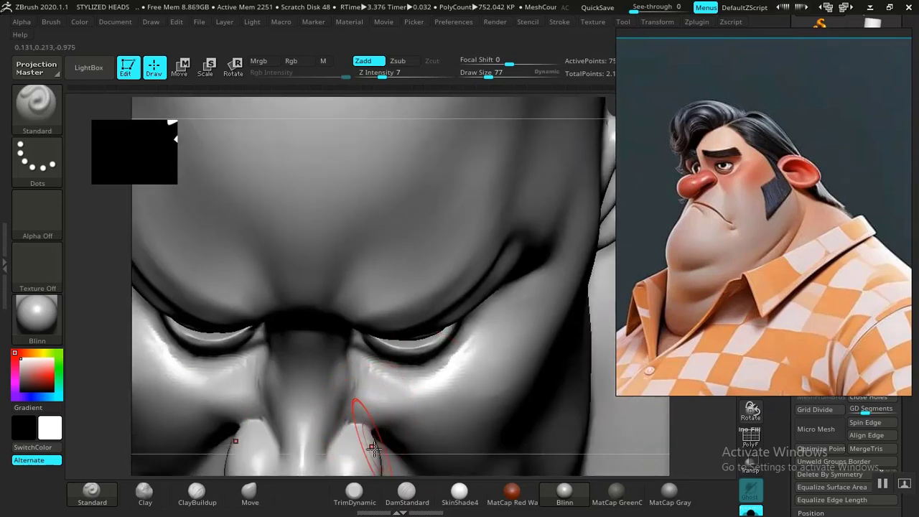
{"action": "left_click", "coordinate": [405, 495]}
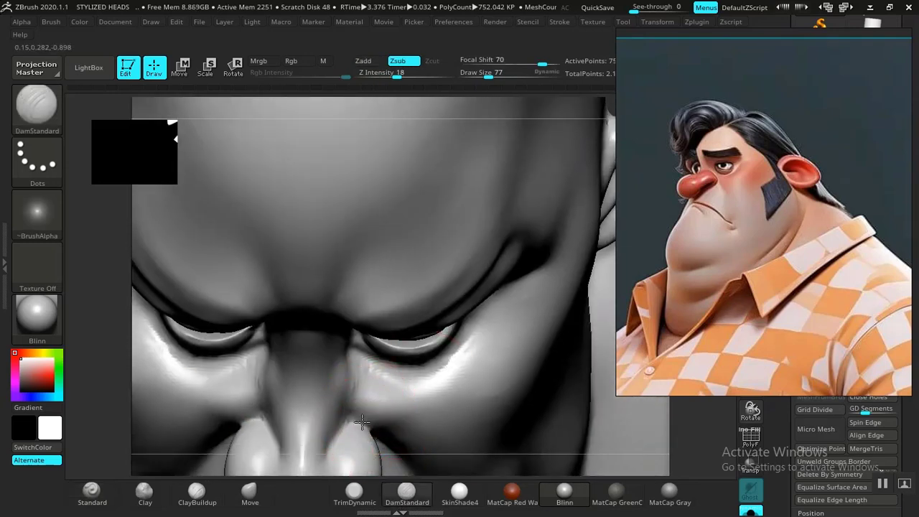
{"action": "key", "text": "shift"}
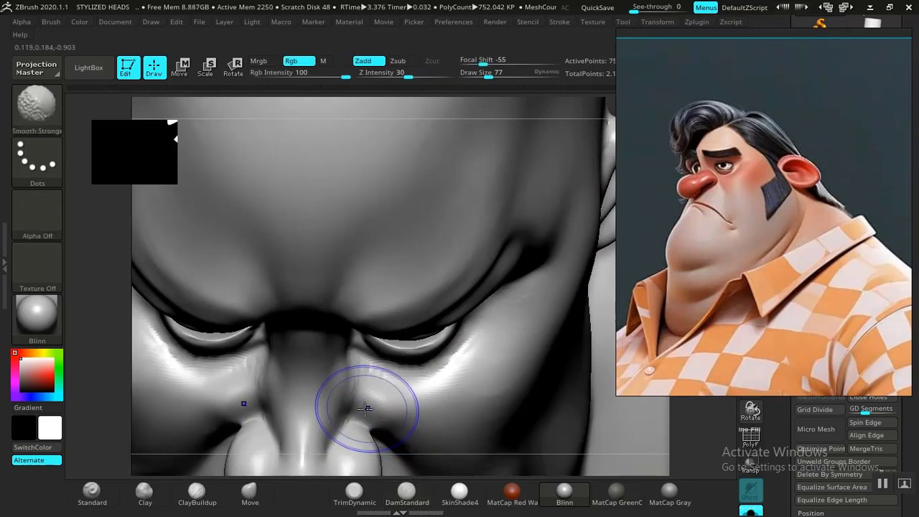
{"action": "left_click", "coordinate": [249, 494]}
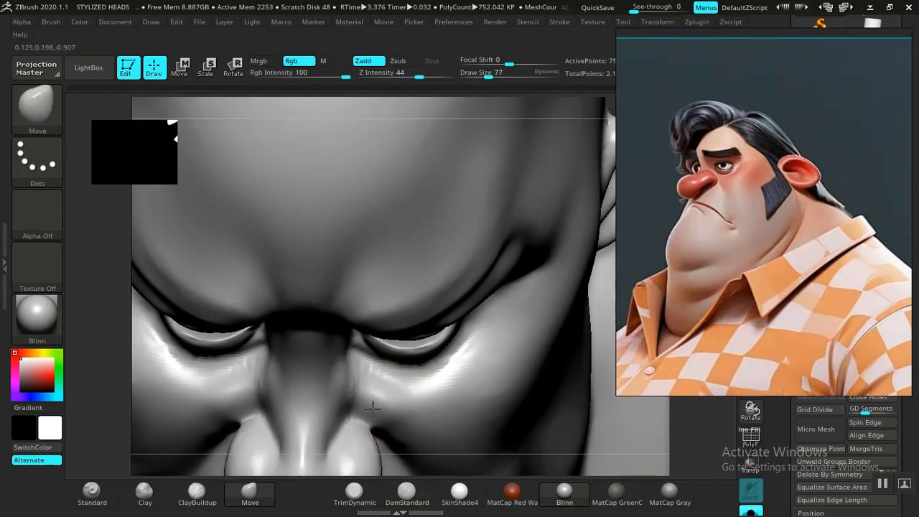
{"action": "key", "text": "shift"}
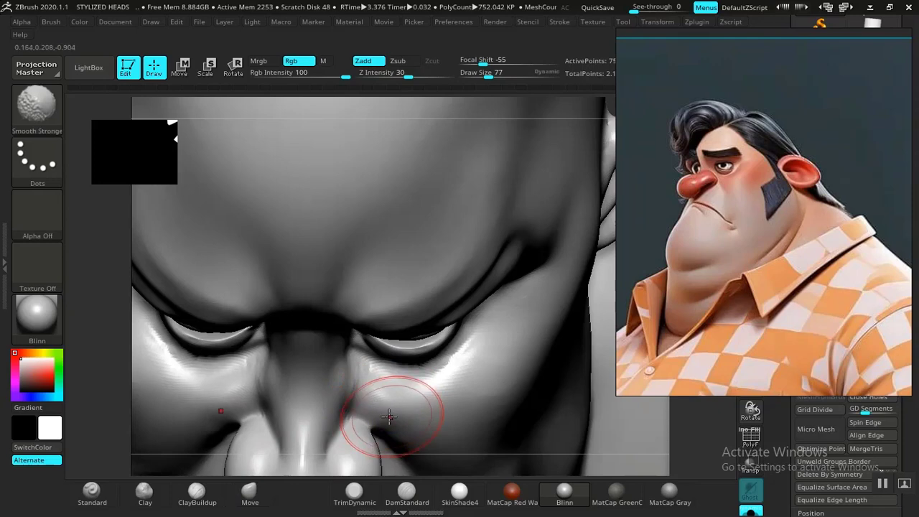
Step: Fill the area between the inner eye corner and nostril wing with ClayBuildup and smooth it into the cheek
{"action": "key", "text": "f"}
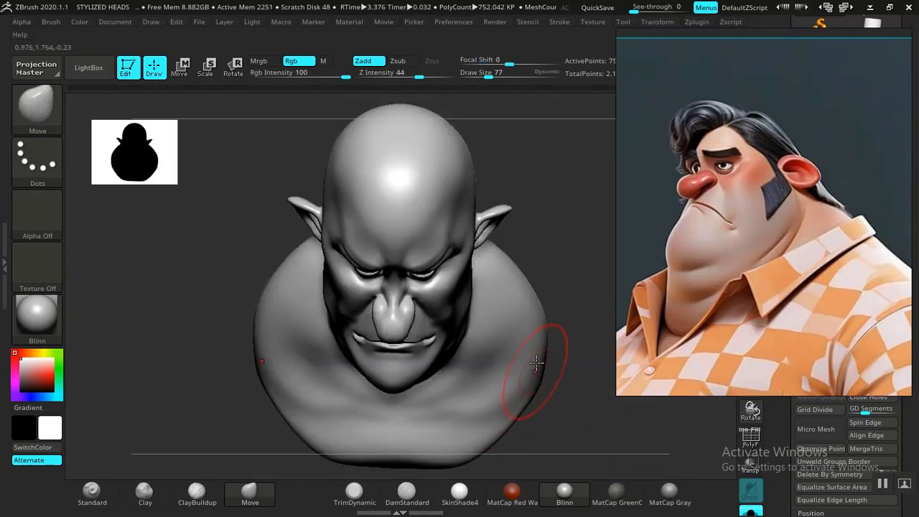
{"action": "mouse_move", "coordinate": [563, 213]}
{"action": "left_mouse_down"}
{"action": "mouse_move", "coordinate": [524, 344]}
{"action": "mouse_move", "coordinate": [550, 329]}
{"action": "mouse_move", "coordinate": [328, 371]}
{"action": "left_mouse_up"}
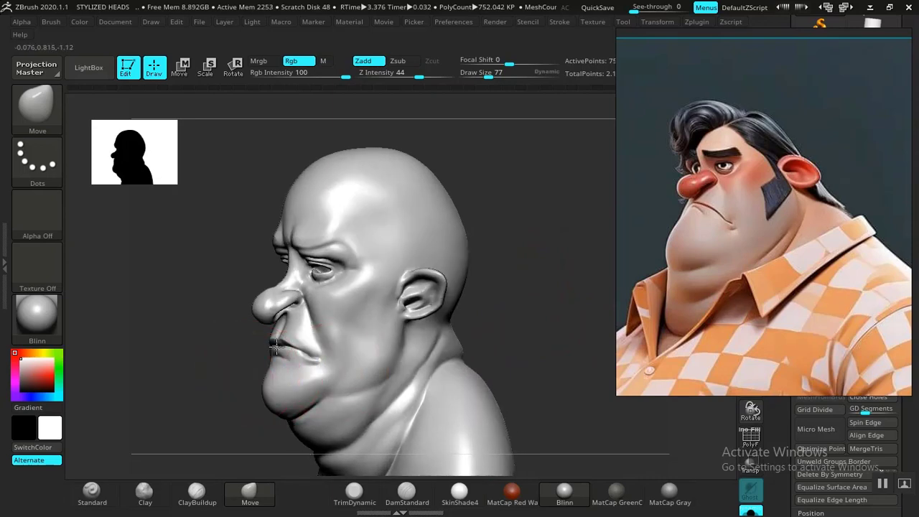
{"action": "left_click_drag", "start_coordinate": [163, 351], "coordinate": [326, 426], "text": "alt"}
{"action": "mouse_move", "coordinate": [92, 306]}
{"action": "left_mouse_down", "text": "alt"}
{"action": "mouse_move", "coordinate": [275, 498]}
{"action": "mouse_move", "coordinate": [242, 460]}
{"action": "mouse_move", "coordinate": [232, 424]}
{"action": "mouse_move", "coordinate": [250, 405]}
{"action": "mouse_move", "coordinate": [216, 329]}
{"action": "mouse_move", "coordinate": [234, 384]}
{"action": "mouse_move", "coordinate": [169, 305]}
{"action": "left_mouse_up", "text": "alt"}
{"action": "left_click_drag", "start_coordinate": [273, 173], "coordinate": [288, 189], "text": "shift"}
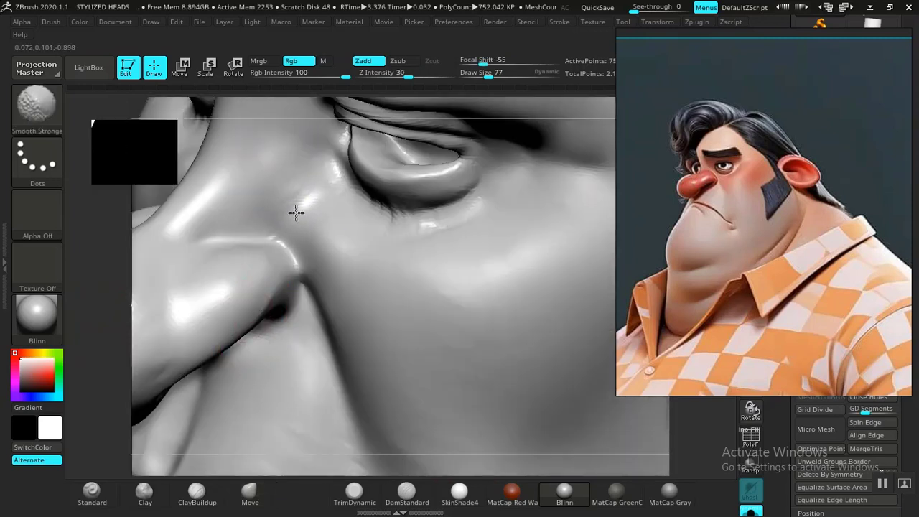
{"action": "left_click", "coordinate": [196, 490]}
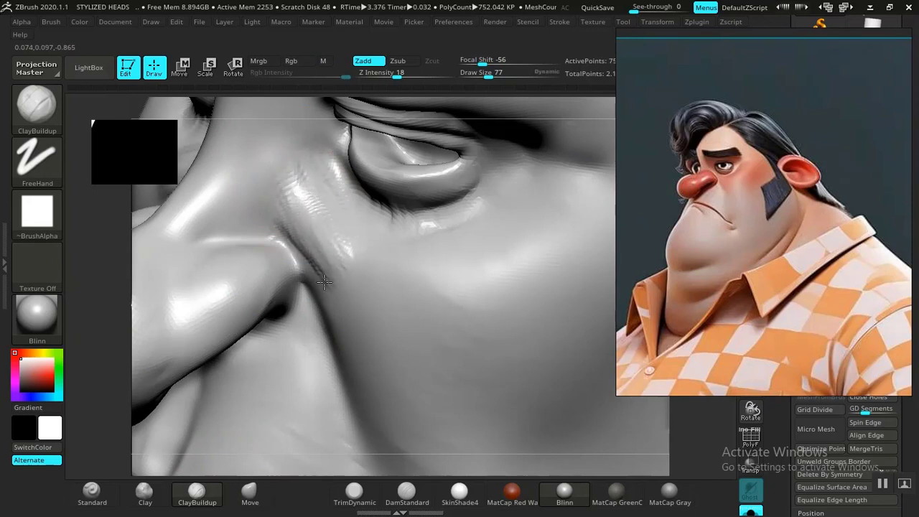
{"action": "left_click_drag", "start_coordinate": [324, 281], "coordinate": [348, 278], "text": "shift"}
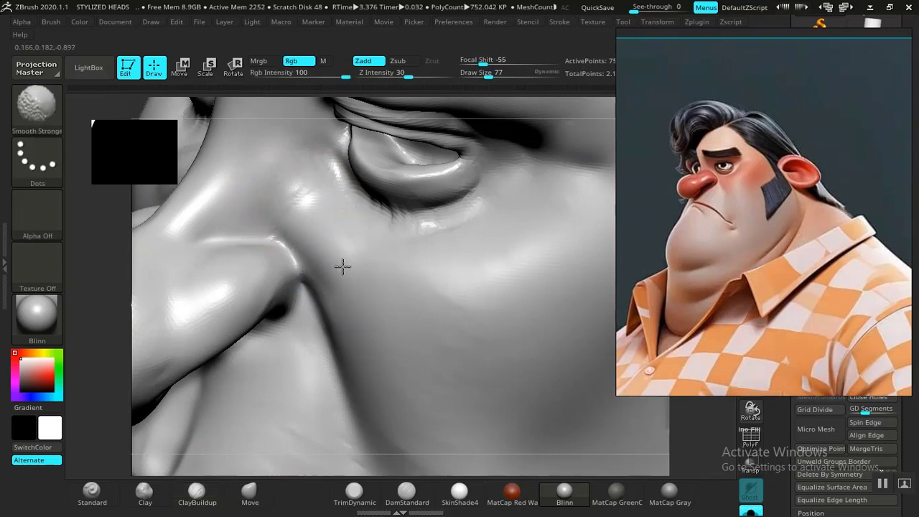
Step: Refine the form below the inner eye corner with the Standard brush, smoothing it and raising the draw size to 93
{"action": "left_click", "coordinate": [92, 492]}
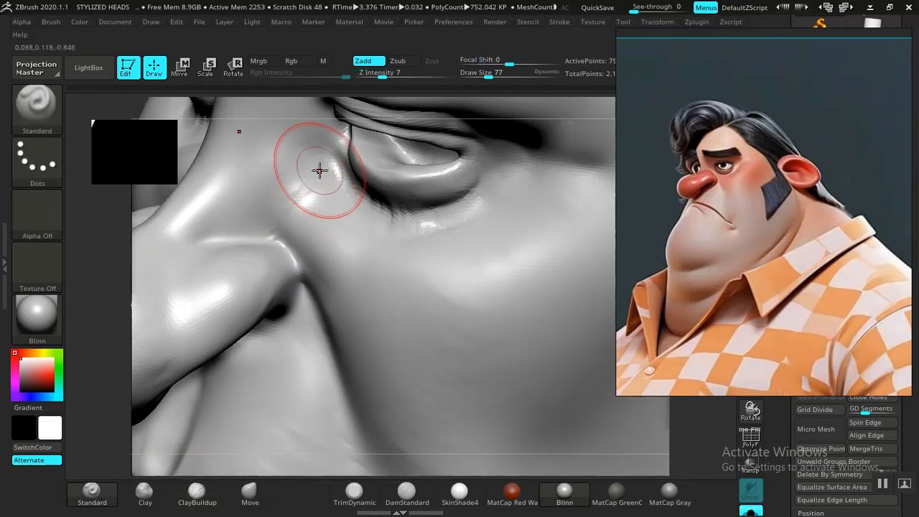
{"action": "mouse_move", "coordinate": [294, 192]}
{"action": "left_mouse_down", "text": "shift"}
{"action": "mouse_move", "coordinate": [299, 217]}
{"action": "mouse_move", "coordinate": [293, 205]}
{"action": "left_mouse_up", "text": "shift"}
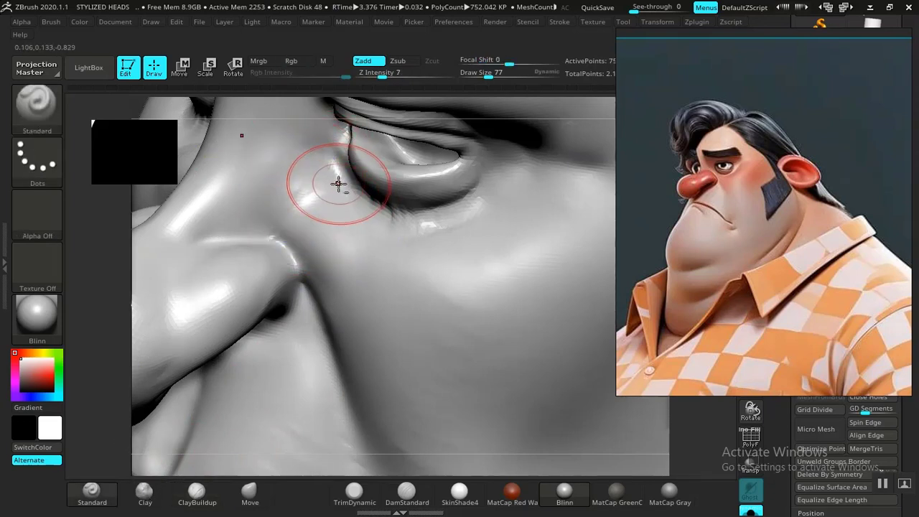
{"action": "mouse_move", "coordinate": [338, 184]}
{"action": "left_mouse_down"}
{"action": "mouse_move", "coordinate": [346, 193]}
{"action": "mouse_move", "coordinate": [328, 158]}
{"action": "mouse_move", "coordinate": [336, 173]}
{"action": "left_mouse_up"}
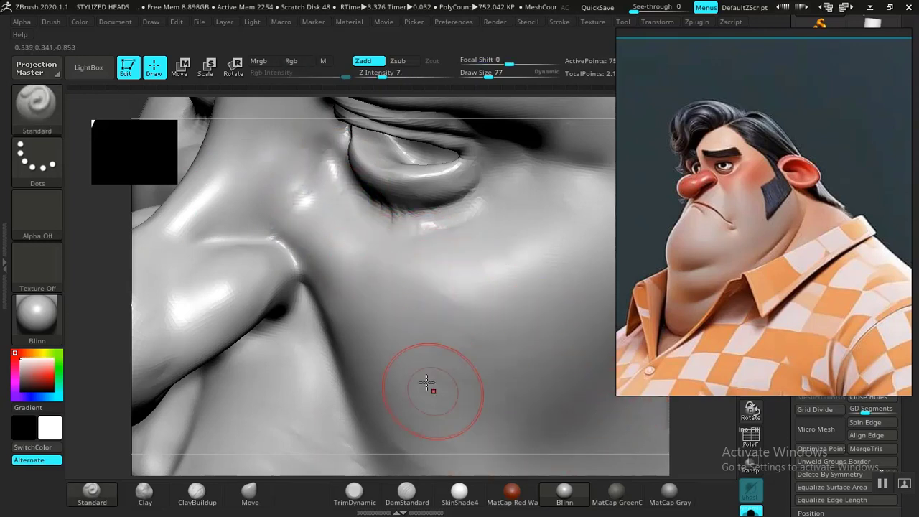
{"action": "key", "text": "bracketright"}
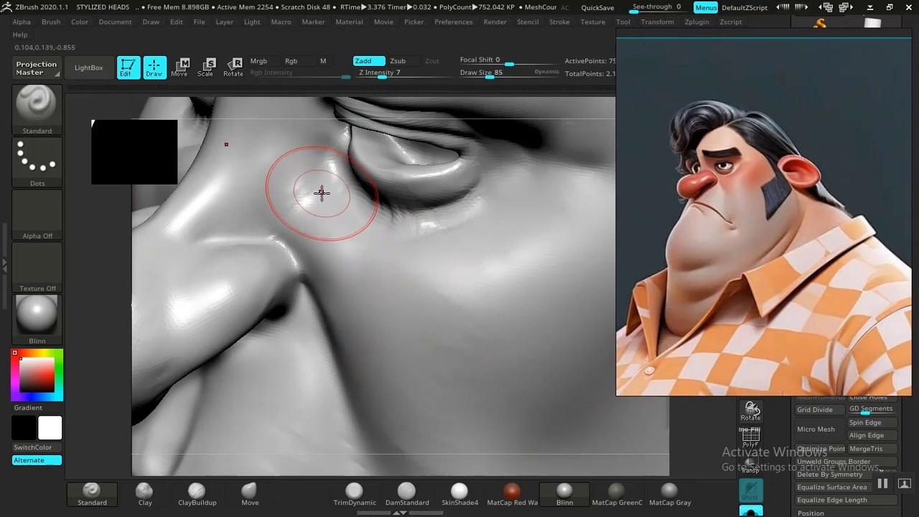
{"action": "key", "text": "bracketright"}
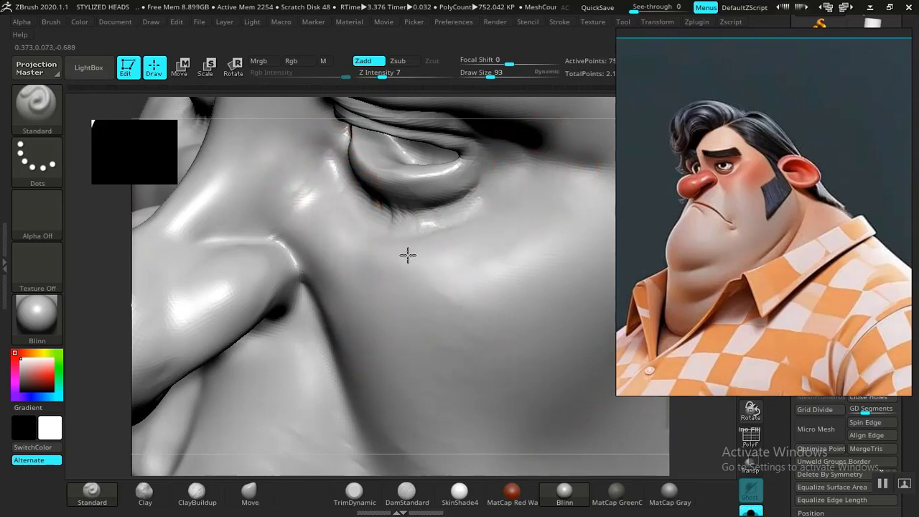
Step: Reshape the cheek fold under the eye bag beside the nose with the Move brush and smooth the side of the nose
{"action": "key", "text": "f"}
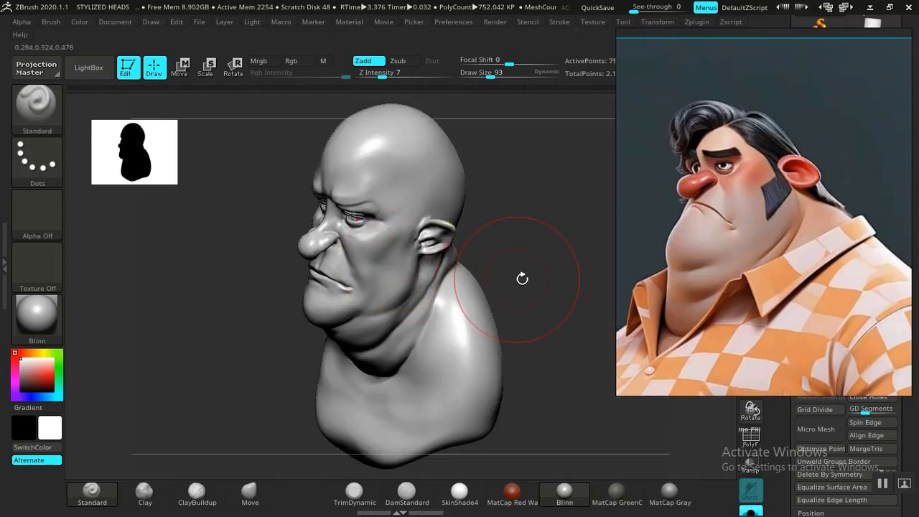
{"action": "left_click_drag", "start_coordinate": [539, 258], "coordinate": [546, 257]}
{"action": "left_click_drag", "start_coordinate": [219, 333], "coordinate": [229, 385], "text": "alt"}
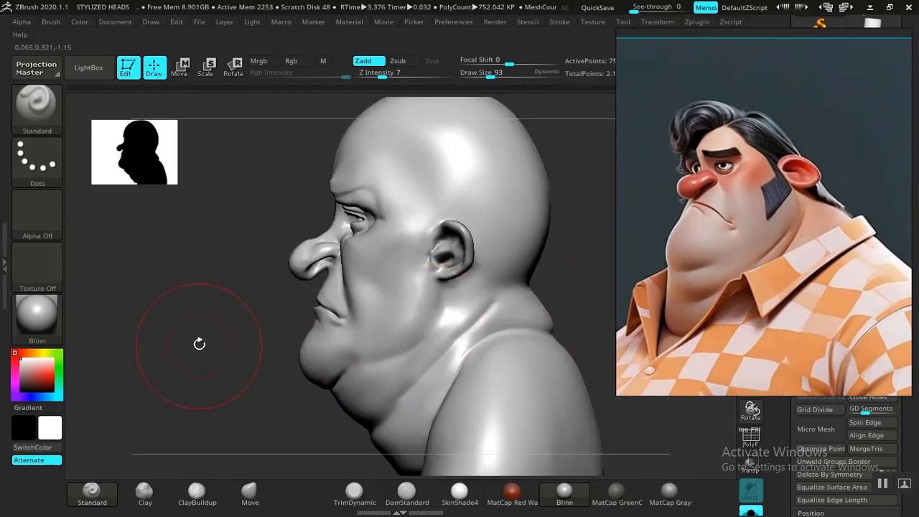
{"action": "left_click_drag", "start_coordinate": [199, 345], "coordinate": [210, 380], "text": "alt"}
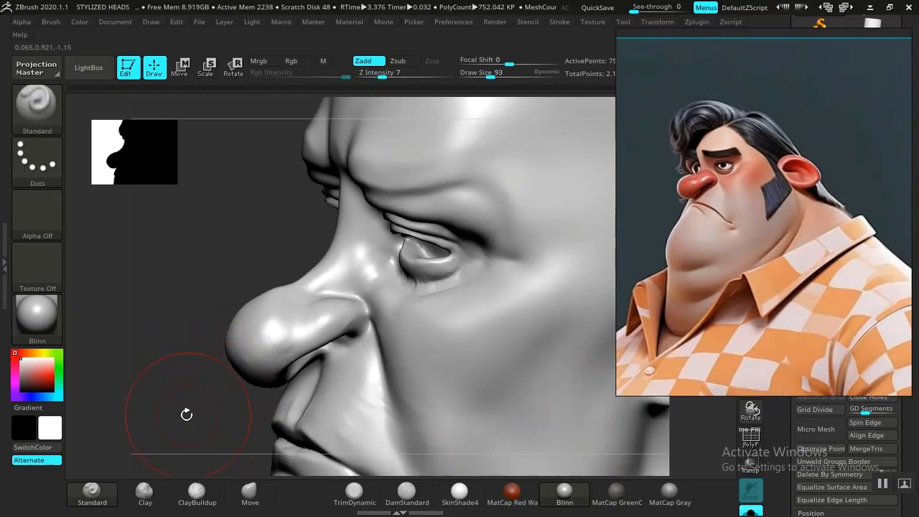
{"action": "mouse_move", "coordinate": [186, 415]}
{"action": "left_mouse_down"}
{"action": "mouse_move", "coordinate": [197, 405]}
{"action": "mouse_move", "coordinate": [199, 421]}
{"action": "mouse_move", "coordinate": [375, 328]}
{"action": "left_mouse_up"}
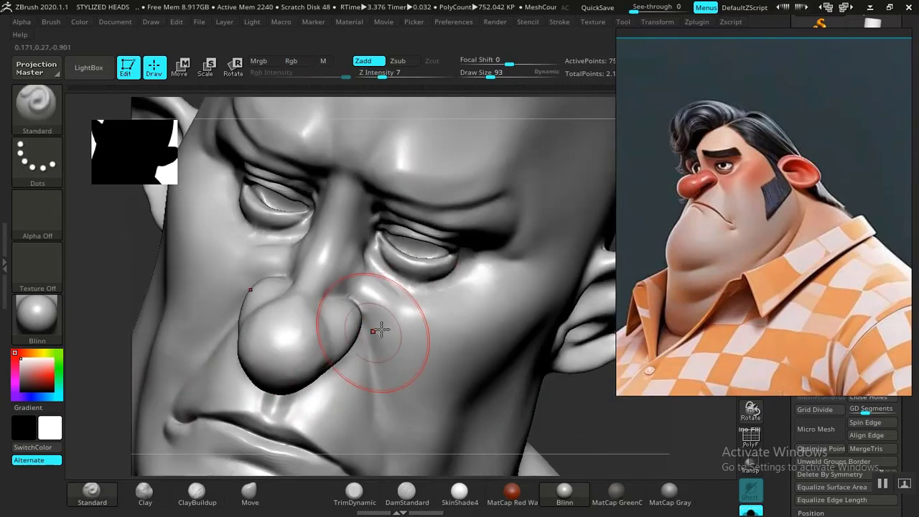
{"action": "left_click_drag", "start_coordinate": [596, 486], "coordinate": [587, 507], "text": "alt"}
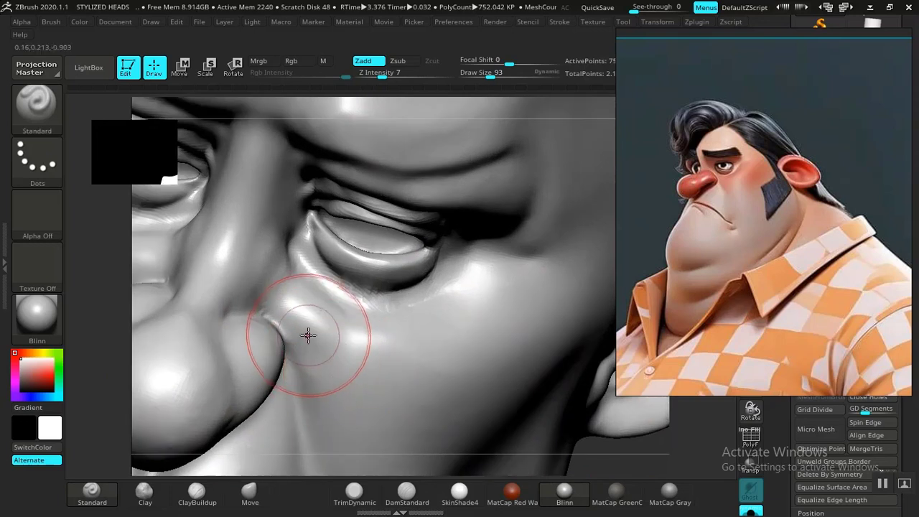
{"action": "left_click", "coordinate": [250, 493]}
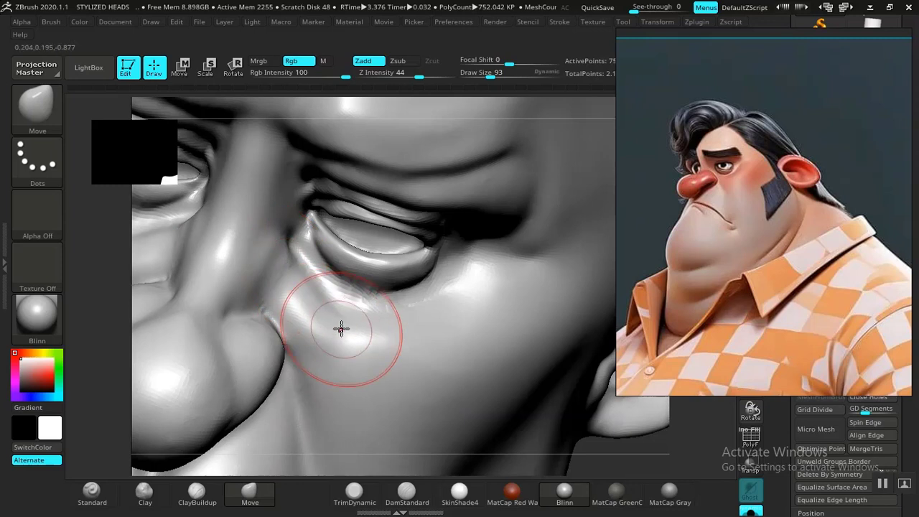
{"action": "left_click_drag", "start_coordinate": [378, 325], "coordinate": [387, 316]}
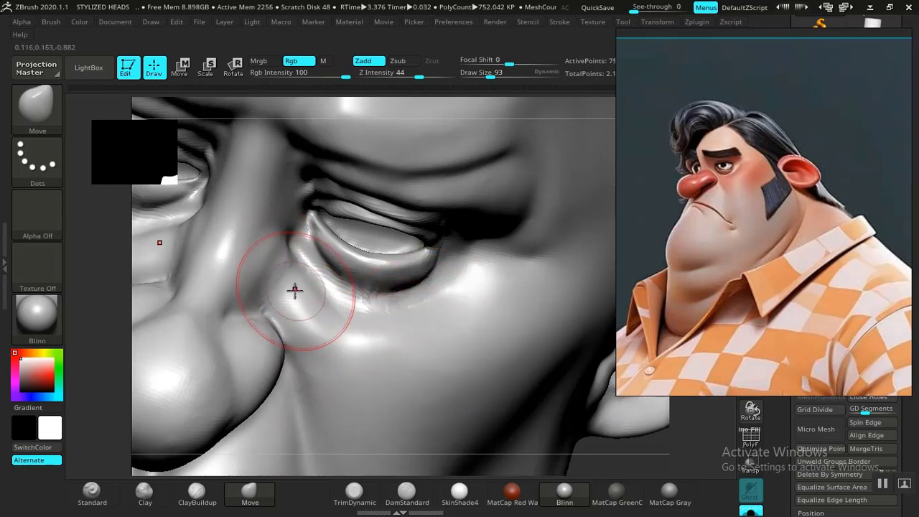
{"action": "mouse_move", "coordinate": [294, 290]}
{"action": "left_mouse_down", "text": "shift"}
{"action": "mouse_move", "coordinate": [264, 257]}
{"action": "mouse_move", "coordinate": [242, 266]}
{"action": "mouse_move", "coordinate": [256, 263]}
{"action": "left_mouse_up", "text": "shift"}
Step: Flatten the side of the nose near the inner eye corner with the TrimDynamic brush and smooth it down to the nostril wing
{"action": "left_click", "coordinate": [336, 499]}
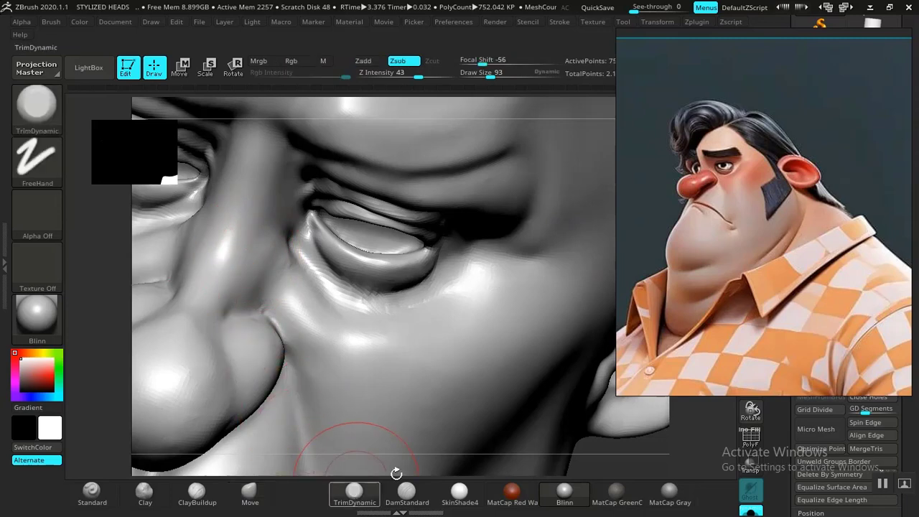
{"action": "left_click_drag", "start_coordinate": [619, 458], "coordinate": [446, 380]}
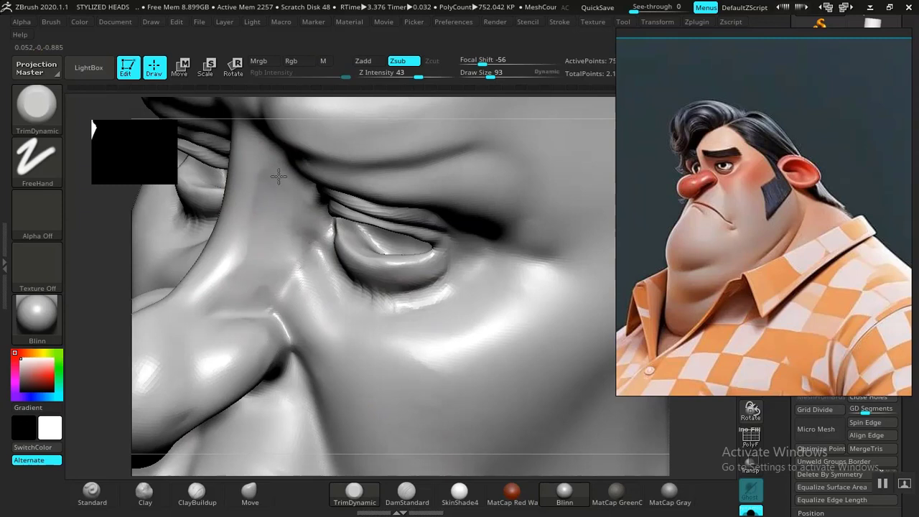
{"action": "key", "text": "shift"}
{"action": "left_click_drag", "start_coordinate": [261, 242], "coordinate": [276, 258], "text": "shift"}
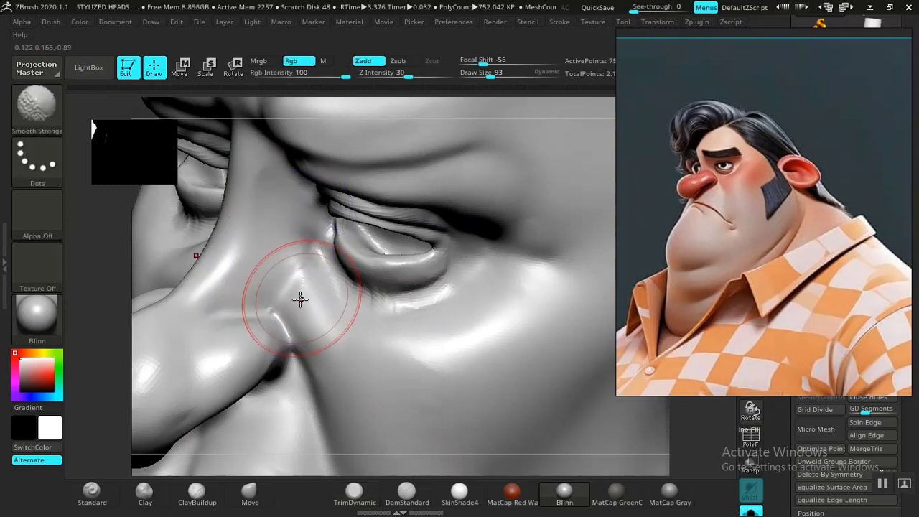
{"action": "left_click_drag", "start_coordinate": [251, 349], "coordinate": [159, 428], "text": "shift"}
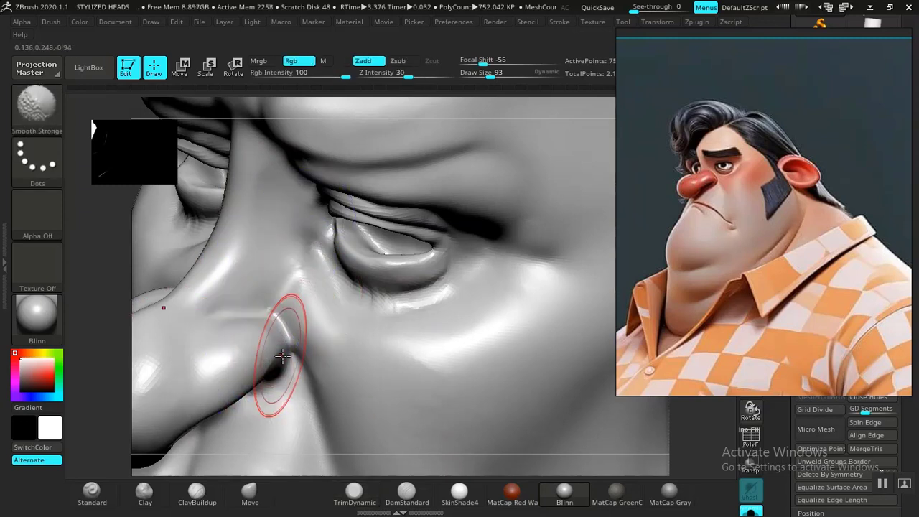
Step: Swell the nostril wings with the Inflat brush at draw size 93
{"action": "key", "text": "f"}
{"action": "mouse_move", "coordinate": [562, 266]}
{"action": "left_mouse_down", "text": "shift"}
{"action": "mouse_move", "coordinate": [538, 288]}
{"action": "mouse_move", "coordinate": [557, 442]}
{"action": "left_mouse_up", "text": "shift"}
{"action": "mouse_move", "coordinate": [566, 308]}
{"action": "left_mouse_down", "text": "alt"}
{"action": "mouse_move", "coordinate": [561, 329]}
{"action": "mouse_move", "coordinate": [580, 344]}
{"action": "mouse_move", "coordinate": [579, 363]}
{"action": "mouse_move", "coordinate": [527, 339]}
{"action": "mouse_move", "coordinate": [561, 297]}
{"action": "mouse_move", "coordinate": [577, 377]}
{"action": "left_mouse_up", "text": "alt"}
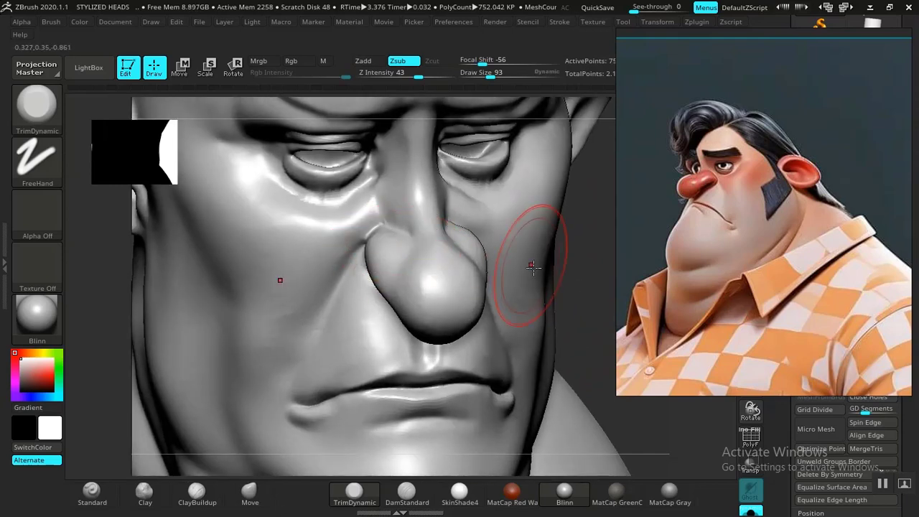
{"action": "mouse_move", "coordinate": [575, 292]}
{"action": "left_mouse_down"}
{"action": "mouse_move", "coordinate": [626, 295]}
{"action": "mouse_move", "coordinate": [582, 299]}
{"action": "mouse_move", "coordinate": [569, 313]}
{"action": "left_mouse_up"}
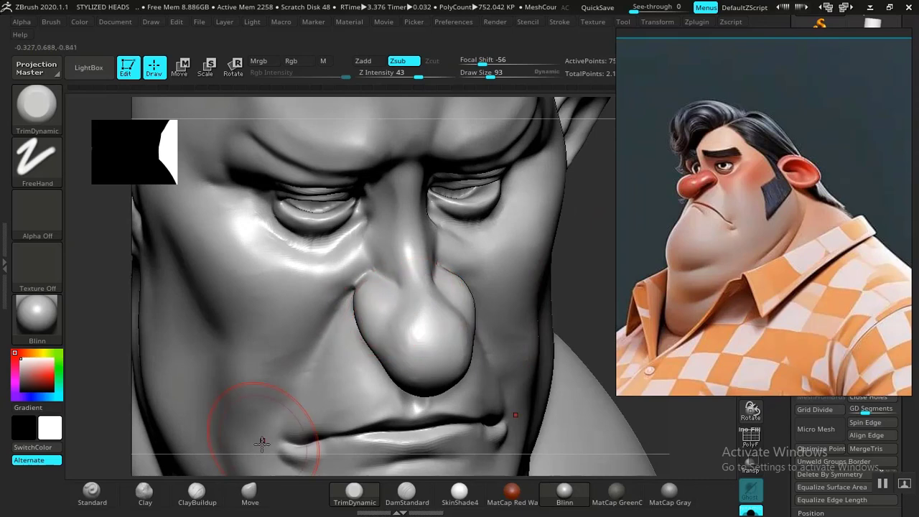
{"action": "key", "text": "b"}
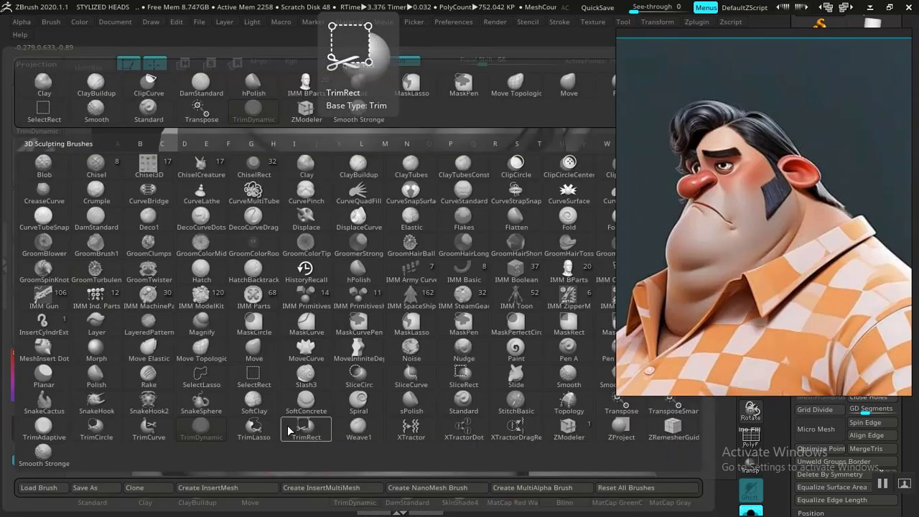
{"action": "key", "text": "i"}
{"action": "key", "text": "n"}
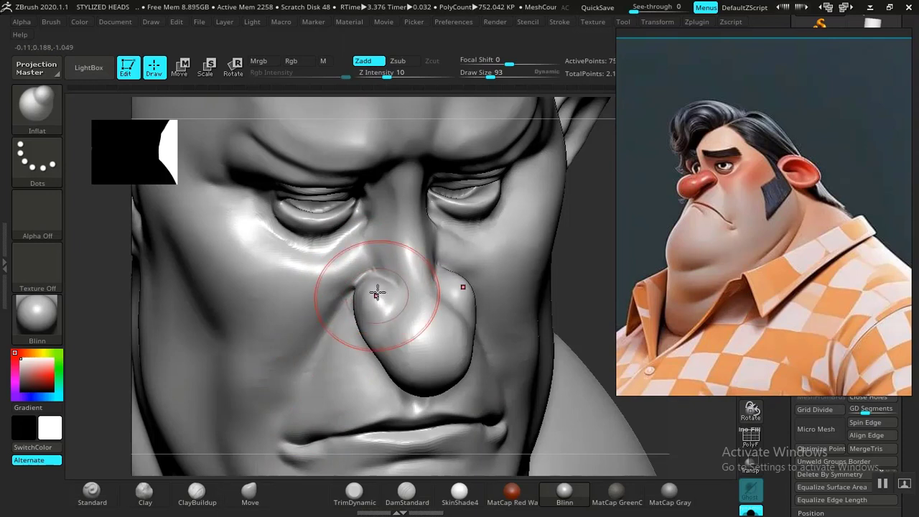
{"action": "key", "text": "shift"}
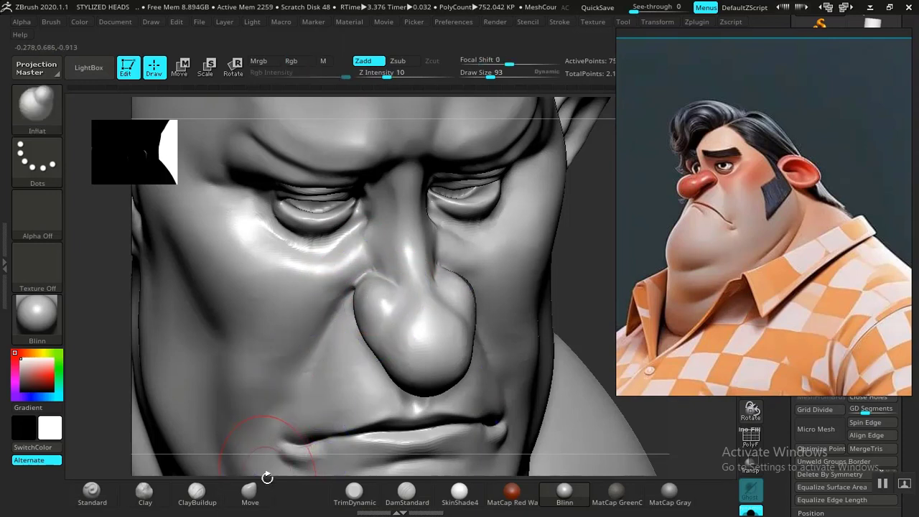
Step: Push the nostril wings outward and upward with the Move brush and smooth their upper surface into the nose
{"action": "left_click", "coordinate": [255, 488]}
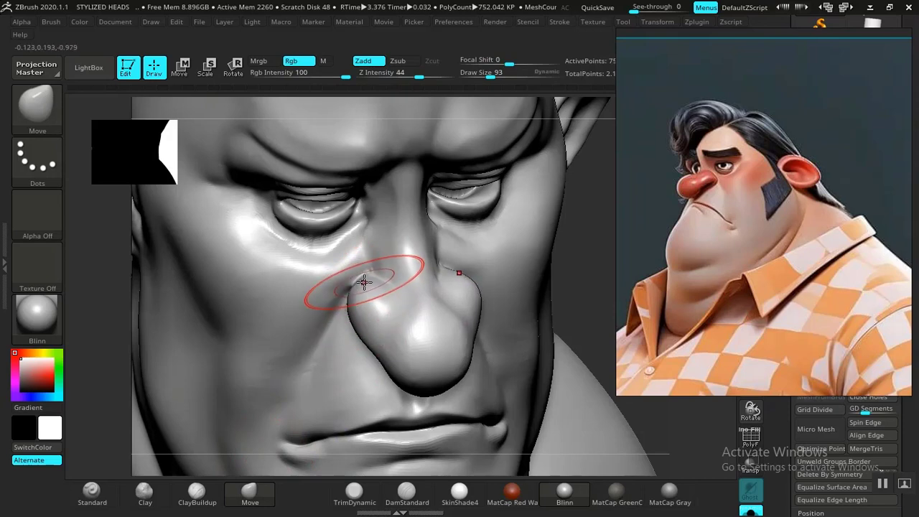
{"action": "left_click_drag", "start_coordinate": [589, 266], "coordinate": [629, 241]}
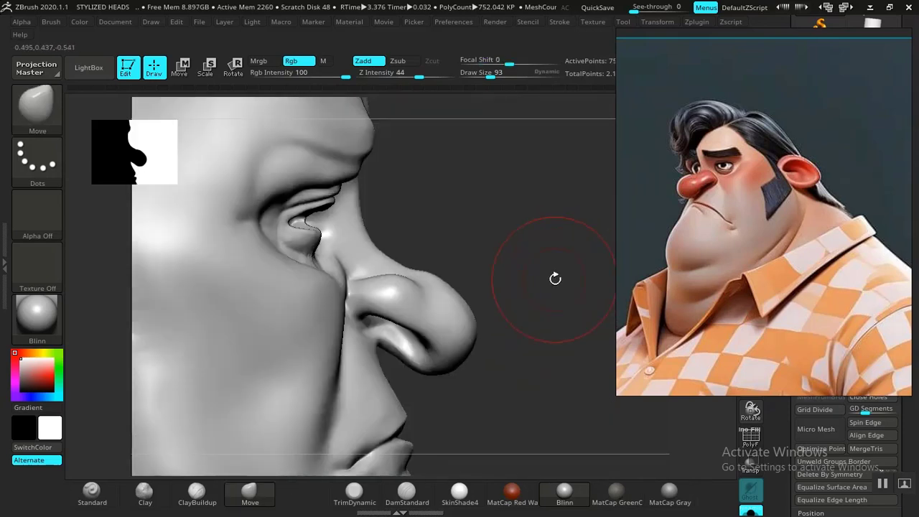
{"action": "left_click_drag", "start_coordinate": [536, 280], "coordinate": [554, 370], "text": "alt"}
{"action": "key", "text": "shift"}
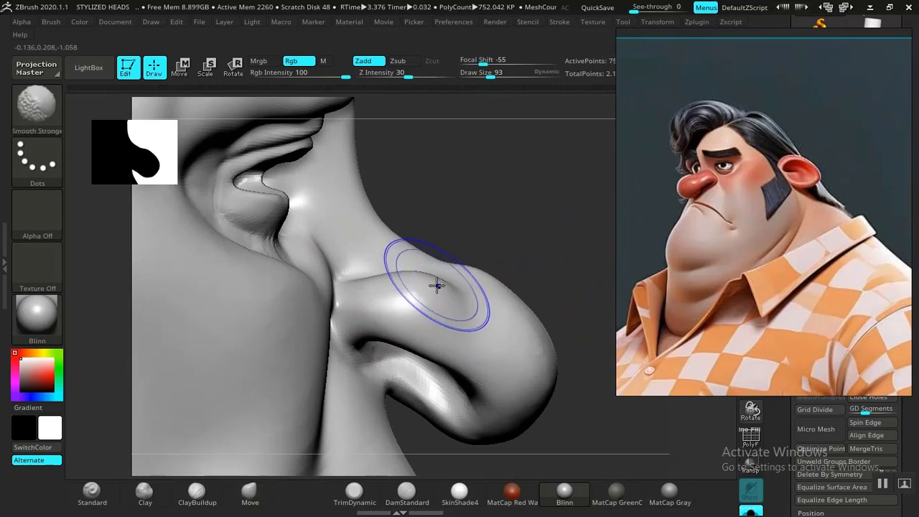
{"action": "left_click_drag", "start_coordinate": [366, 283], "coordinate": [354, 282], "text": "shift"}
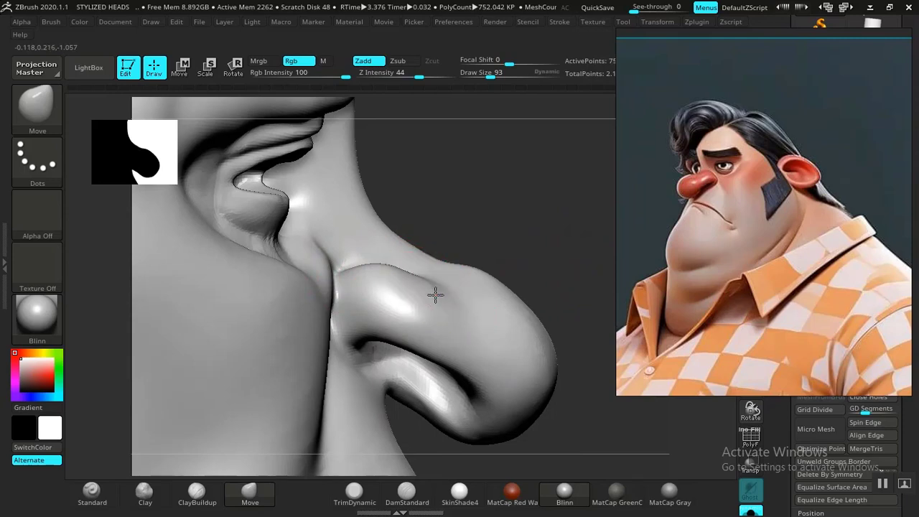
{"action": "key", "text": "shift"}
Step: Carve the crease between the nostril wing and the nose tip with the DamStandard brush and smooth its edges
{"action": "mouse_move", "coordinate": [482, 270]}
{"action": "left_mouse_down"}
{"action": "mouse_move", "coordinate": [524, 261]}
{"action": "mouse_move", "coordinate": [538, 232]}
{"action": "mouse_move", "coordinate": [565, 269]}
{"action": "mouse_move", "coordinate": [573, 256]}
{"action": "mouse_move", "coordinate": [462, 383]}
{"action": "left_mouse_up"}
{"action": "left_click", "coordinate": [407, 492]}
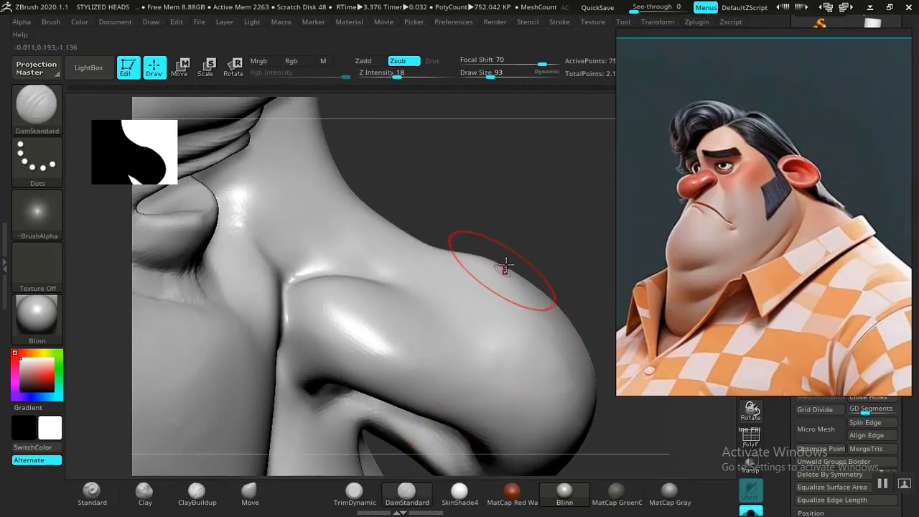
{"action": "mouse_move", "coordinate": [502, 262]}
{"action": "left_mouse_down"}
{"action": "mouse_move", "coordinate": [532, 250]}
{"action": "mouse_move", "coordinate": [415, 288]}
{"action": "left_mouse_up"}
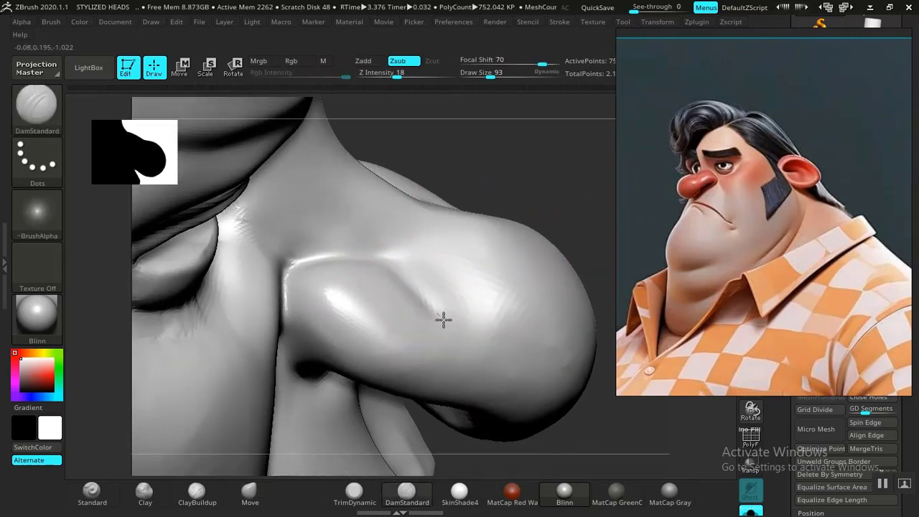
{"action": "left_click_drag", "start_coordinate": [443, 320], "coordinate": [473, 372]}
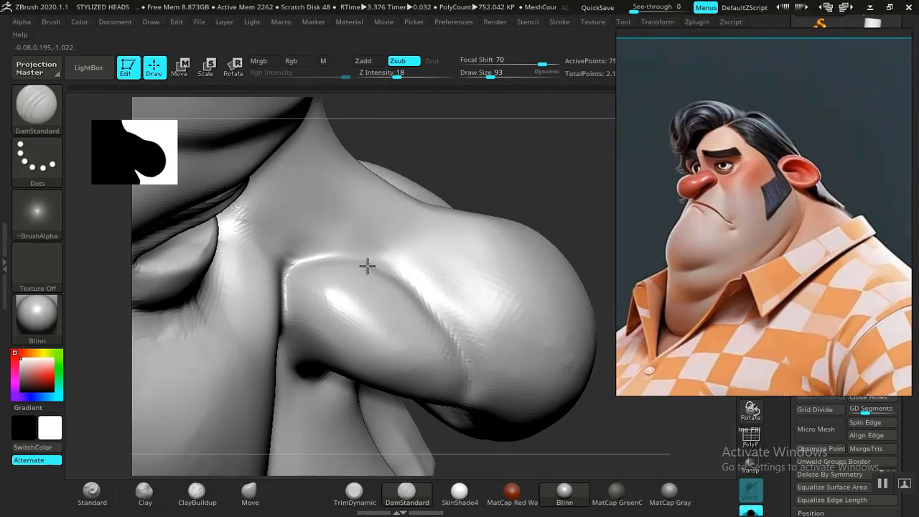
{"action": "mouse_move", "coordinate": [419, 263]}
{"action": "left_mouse_down", "text": "shift"}
{"action": "mouse_move", "coordinate": [449, 352]}
{"action": "mouse_move", "coordinate": [435, 349]}
{"action": "left_mouse_up", "text": "shift"}
{"action": "mouse_move", "coordinate": [388, 295]}
{"action": "left_mouse_down", "text": "shift"}
{"action": "mouse_move", "coordinate": [525, 384]}
{"action": "mouse_move", "coordinate": [556, 270]}
{"action": "left_mouse_up", "text": "shift"}
Step: Build up volume on the nostril wing with the ClayBuildup brush at draw size 121 and smooth it into the nose
{"action": "left_click", "coordinate": [159, 503]}
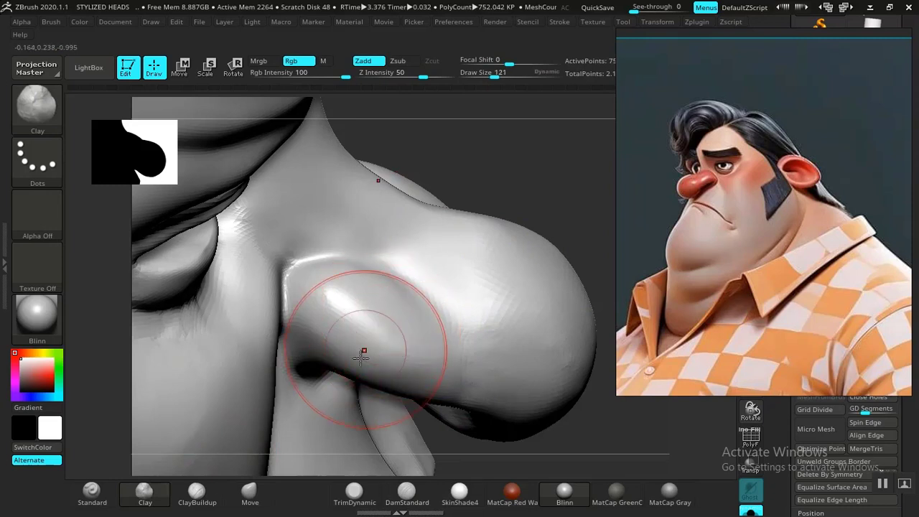
{"action": "left_click", "coordinate": [197, 493]}
{"action": "mouse_move", "coordinate": [357, 299]}
{"action": "left_mouse_down"}
{"action": "mouse_move", "coordinate": [325, 315]}
{"action": "mouse_move", "coordinate": [341, 275]}
{"action": "mouse_move", "coordinate": [359, 295]}
{"action": "mouse_move", "coordinate": [421, 287]}
{"action": "mouse_move", "coordinate": [406, 324]}
{"action": "mouse_move", "coordinate": [359, 296]}
{"action": "mouse_move", "coordinate": [407, 309]}
{"action": "mouse_move", "coordinate": [418, 354]}
{"action": "mouse_move", "coordinate": [465, 355]}
{"action": "mouse_move", "coordinate": [384, 372]}
{"action": "mouse_move", "coordinate": [333, 328]}
{"action": "mouse_move", "coordinate": [369, 297]}
{"action": "left_mouse_up"}
{"action": "key", "text": "ctrl"}
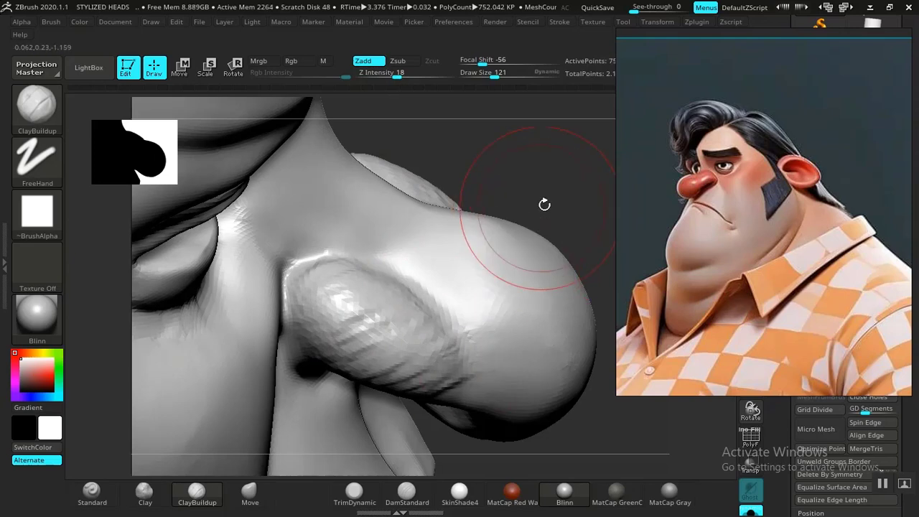
{"action": "mouse_move", "coordinate": [544, 205]}
{"action": "left_mouse_down"}
{"action": "mouse_move", "coordinate": [562, 215]}
{"action": "mouse_move", "coordinate": [554, 246]}
{"action": "mouse_move", "coordinate": [474, 295]}
{"action": "left_mouse_up"}
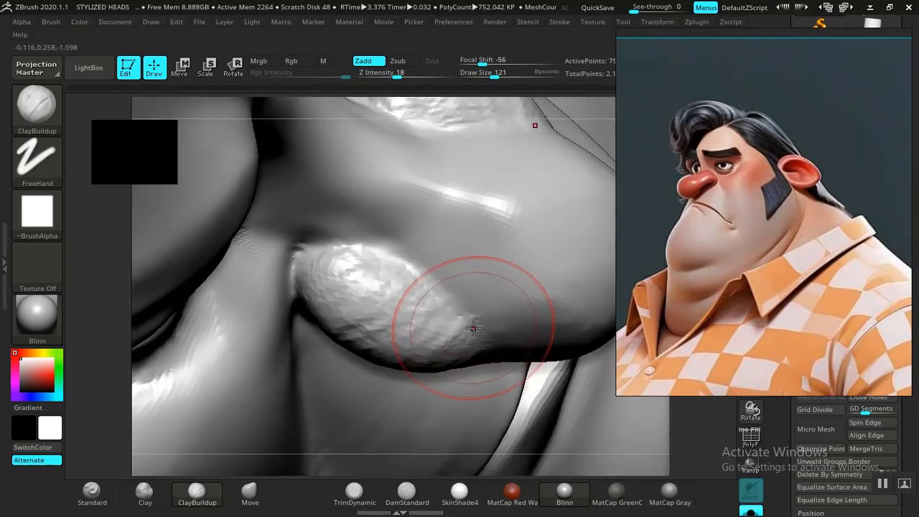
{"action": "mouse_move", "coordinate": [412, 280]}
{"action": "left_mouse_down"}
{"action": "mouse_move", "coordinate": [484, 322]}
{"action": "mouse_move", "coordinate": [431, 330]}
{"action": "mouse_move", "coordinate": [425, 287]}
{"action": "mouse_move", "coordinate": [341, 277]}
{"action": "left_mouse_up"}
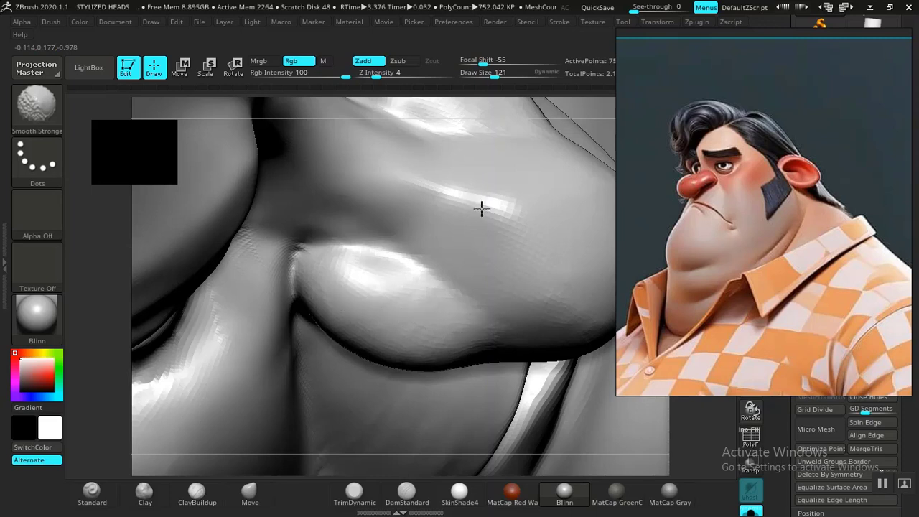
{"action": "left_click_drag", "start_coordinate": [481, 226], "coordinate": [483, 294], "text": "shift"}
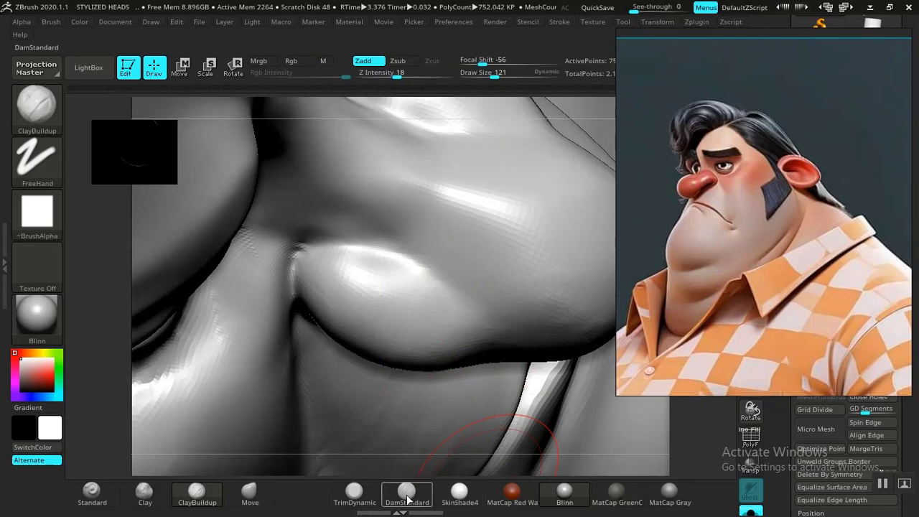
Step: Examine the nose shape from above and the proportions of the whole bust from the front
{"action": "left_click", "coordinate": [406, 499]}
{"action": "key", "text": "f"}
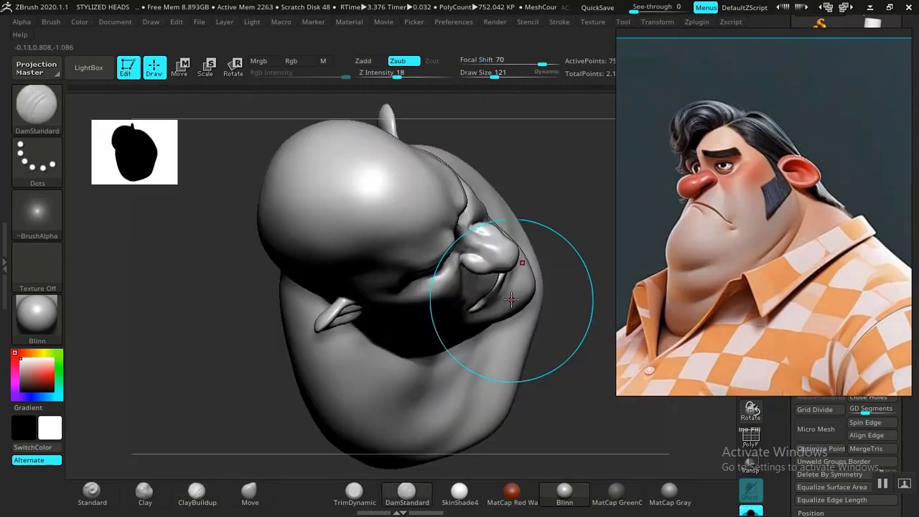
{"action": "left_click_drag", "start_coordinate": [571, 266], "coordinate": [505, 266], "text": "alt"}
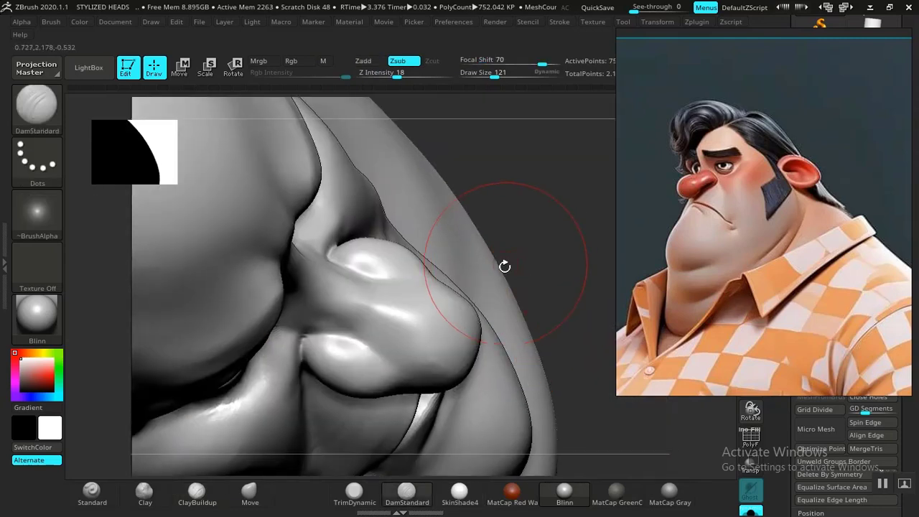
{"action": "mouse_move", "coordinate": [460, 327]}
{"action": "left_mouse_down", "text": "shift"}
{"action": "mouse_move", "coordinate": [436, 361]}
{"action": "mouse_move", "coordinate": [534, 295]}
{"action": "left_mouse_up", "text": "shift"}
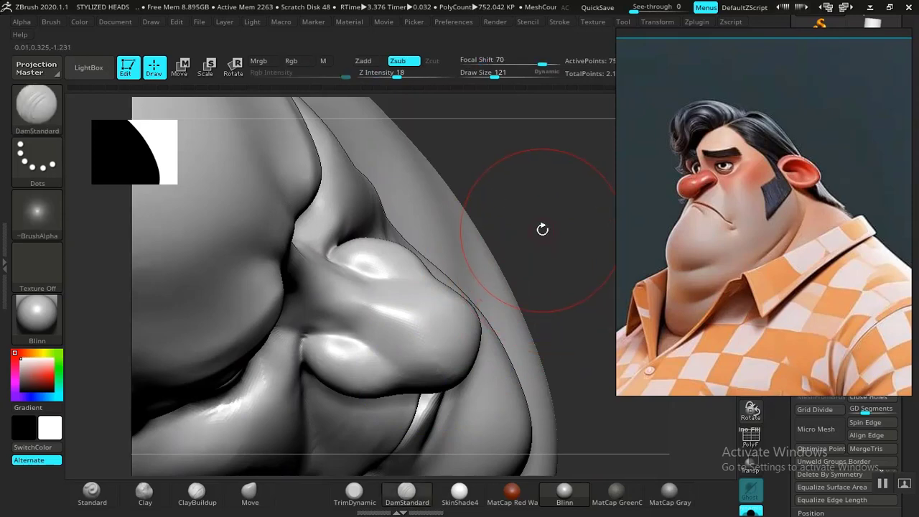
{"action": "left_click_drag", "start_coordinate": [559, 244], "coordinate": [486, 308]}
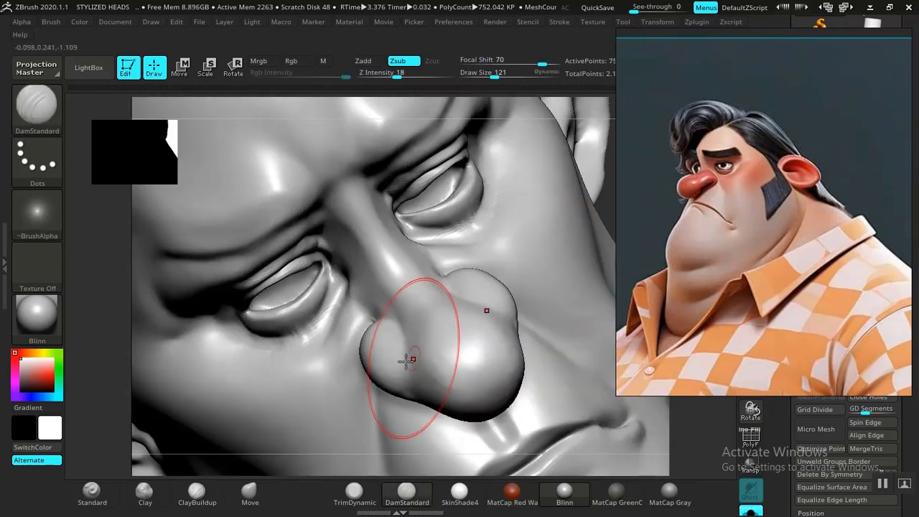
{"action": "key", "text": "f"}
{"action": "left_click_drag", "start_coordinate": [557, 191], "coordinate": [541, 275]}
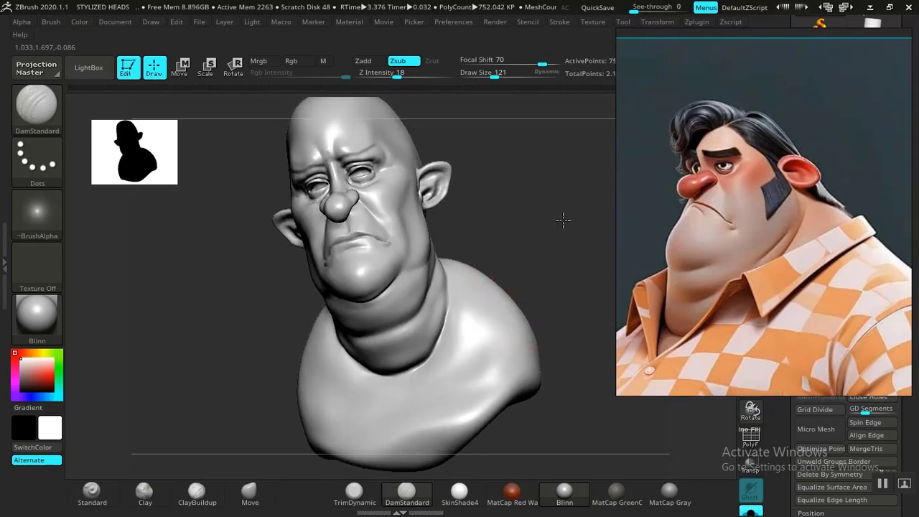
{"action": "mouse_move", "coordinate": [564, 220]}
{"action": "left_mouse_down"}
{"action": "mouse_move", "coordinate": [552, 248]}
{"action": "mouse_move", "coordinate": [568, 232]}
{"action": "left_mouse_up"}
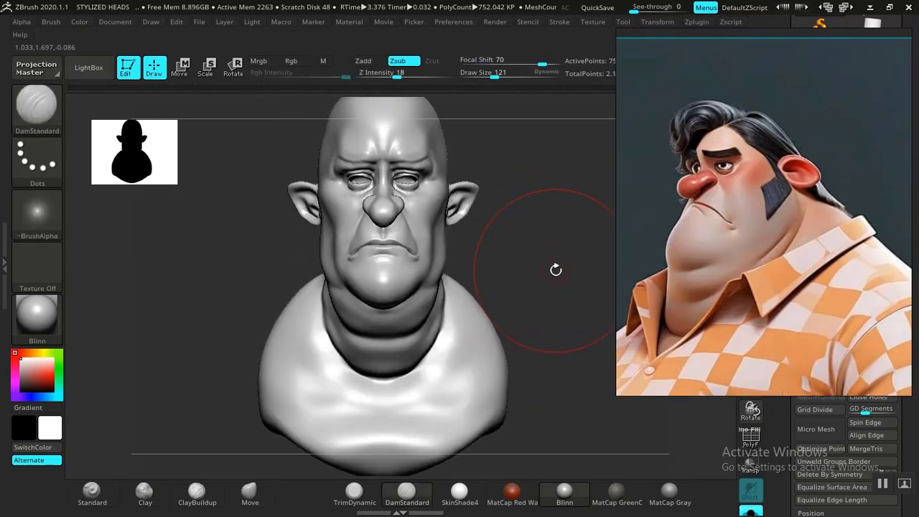
Step: Smooth the fold under the chin and reshape the neck folds and sides of the neck with the Move brush
{"action": "left_click_drag", "start_coordinate": [576, 287], "coordinate": [580, 253], "text": "alt"}
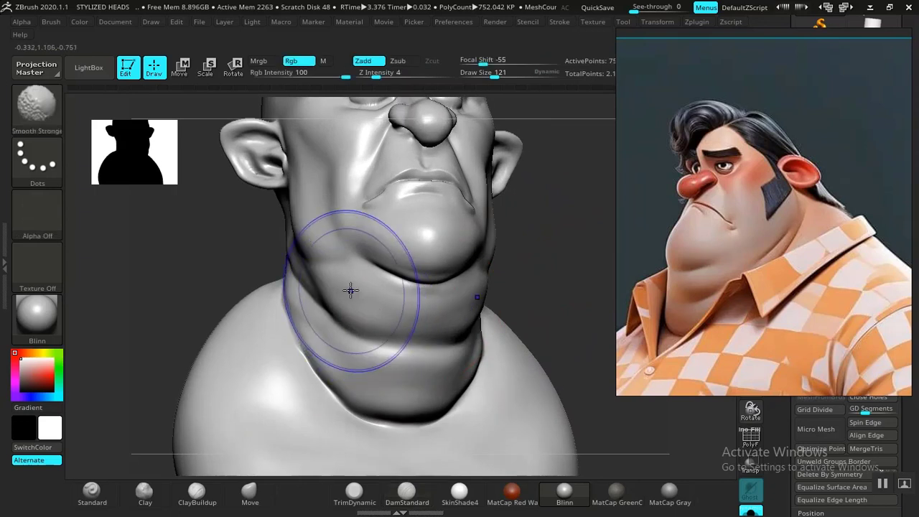
{"action": "left_click_drag", "start_coordinate": [377, 321], "coordinate": [357, 346], "text": "shift"}
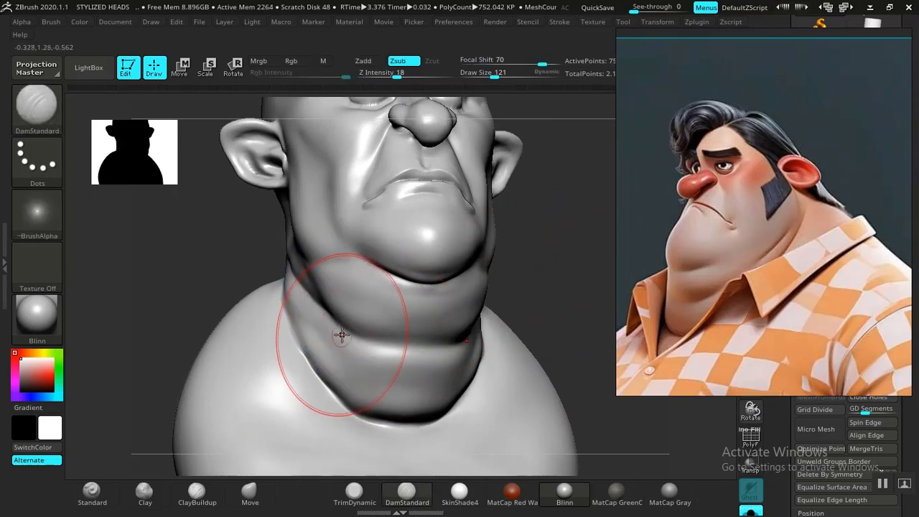
{"action": "mouse_move", "coordinate": [257, 473]}
{"action": "left_mouse_down"}
{"action": "mouse_move", "coordinate": [268, 471]}
{"action": "mouse_move", "coordinate": [246, 483]}
{"action": "left_mouse_up"}
{"action": "left_click", "coordinate": [249, 491]}
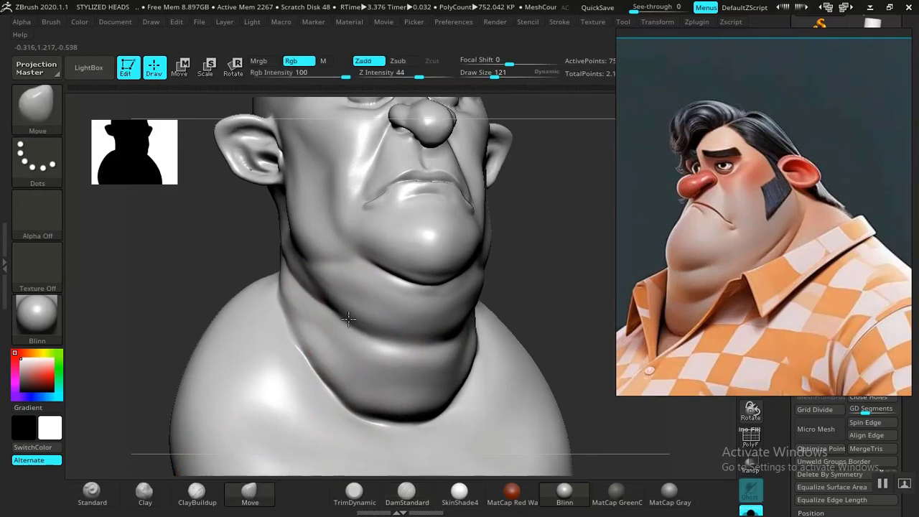
{"action": "left_click_drag", "start_coordinate": [564, 245], "coordinate": [531, 268]}
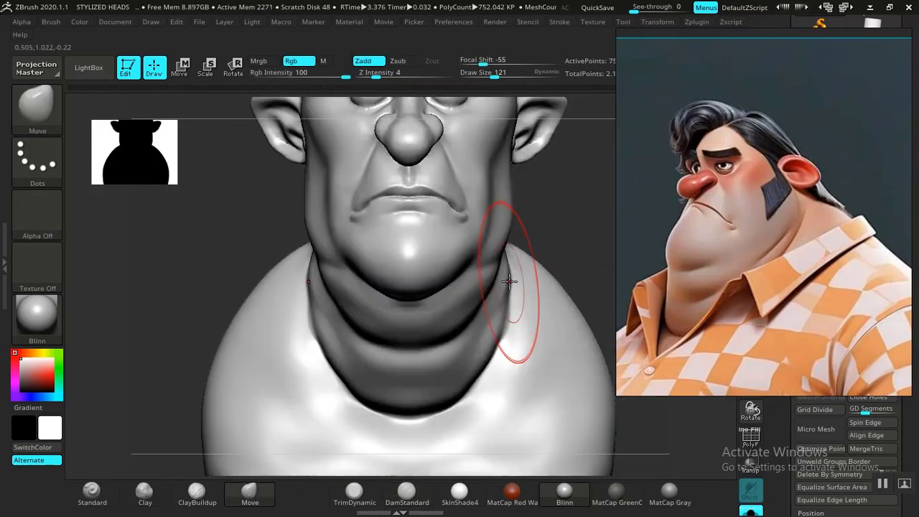
{"action": "mouse_move", "coordinate": [583, 223]}
{"action": "left_mouse_down"}
{"action": "mouse_move", "coordinate": [642, 205]}
{"action": "mouse_move", "coordinate": [537, 299]}
{"action": "mouse_move", "coordinate": [548, 282]}
{"action": "mouse_move", "coordinate": [543, 359]}
{"action": "mouse_move", "coordinate": [548, 280]}
{"action": "mouse_move", "coordinate": [516, 307]}
{"action": "mouse_move", "coordinate": [459, 316]}
{"action": "mouse_move", "coordinate": [548, 247]}
{"action": "mouse_move", "coordinate": [578, 265]}
{"action": "left_mouse_up"}
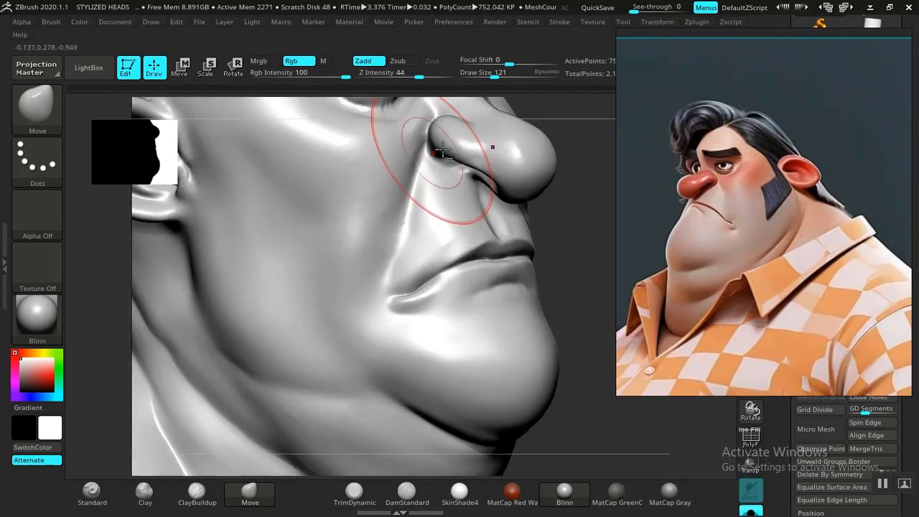
Step: Smooth the outer end of the brow fold and soften the surface under the lower eyelid at draw size 77
{"action": "left_click_drag", "start_coordinate": [558, 129], "coordinate": [550, 403], "text": "alt"}
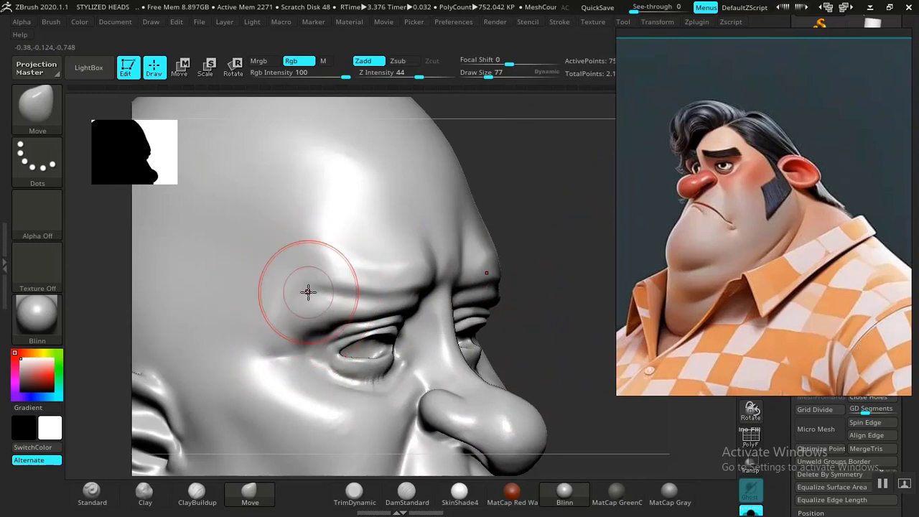
{"action": "key", "text": "shift"}
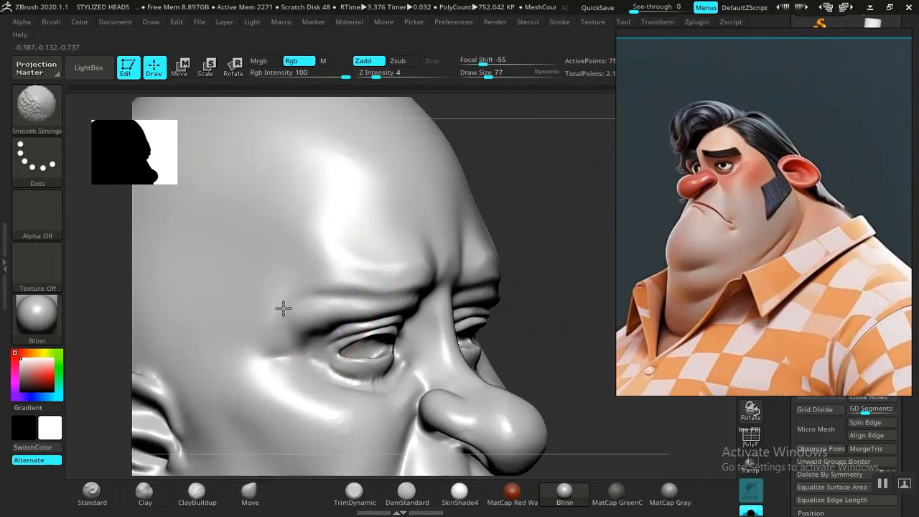
{"action": "mouse_move", "coordinate": [476, 185]}
{"action": "left_mouse_down", "text": "alt"}
{"action": "mouse_move", "coordinate": [552, 318]}
{"action": "mouse_move", "coordinate": [580, 276]}
{"action": "mouse_move", "coordinate": [589, 211]}
{"action": "mouse_move", "coordinate": [601, 199]}
{"action": "mouse_move", "coordinate": [591, 252]}
{"action": "mouse_move", "coordinate": [572, 185]}
{"action": "mouse_move", "coordinate": [594, 220]}
{"action": "mouse_move", "coordinate": [545, 215]}
{"action": "left_mouse_up", "text": "alt"}
{"action": "left_click", "coordinate": [406, 494]}
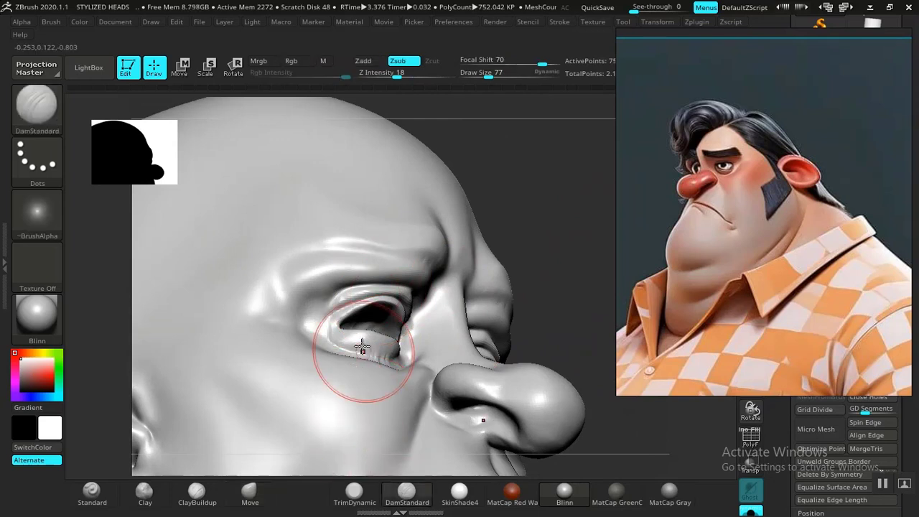
{"action": "key", "text": "shift"}
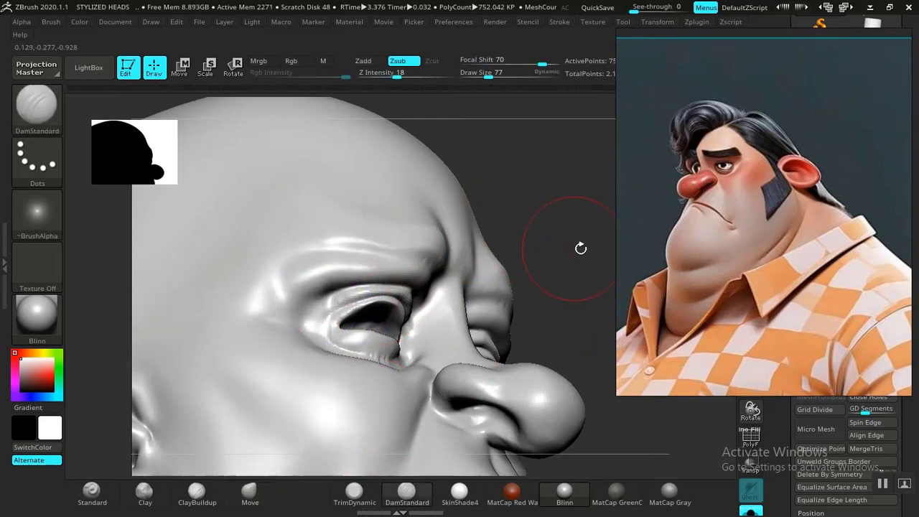
Step: Smooth the neck folds below the jaw and nudge the base of the nape with the Move brush
{"action": "left_click_drag", "start_coordinate": [580, 248], "coordinate": [524, 192], "text": "alt"}
{"action": "mouse_move", "coordinate": [522, 269]}
{"action": "left_mouse_down"}
{"action": "mouse_move", "coordinate": [521, 299]}
{"action": "mouse_move", "coordinate": [513, 179]}
{"action": "mouse_move", "coordinate": [544, 310]}
{"action": "mouse_move", "coordinate": [558, 330]}
{"action": "mouse_move", "coordinate": [515, 197]}
{"action": "left_mouse_up"}
{"action": "key", "text": "shift"}
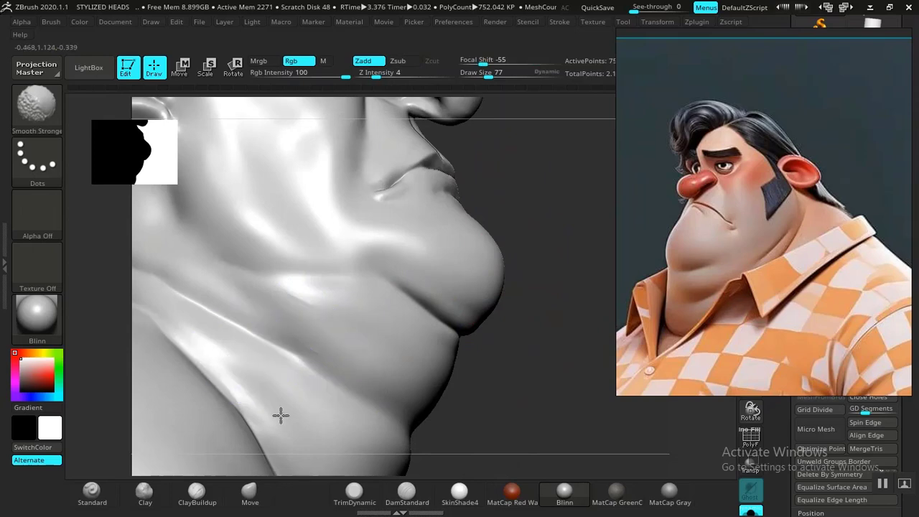
{"action": "mouse_move", "coordinate": [558, 374]}
{"action": "left_mouse_down", "text": "alt"}
{"action": "mouse_move", "coordinate": [496, 323]}
{"action": "mouse_move", "coordinate": [495, 303]}
{"action": "mouse_move", "coordinate": [471, 318]}
{"action": "mouse_move", "coordinate": [441, 306]}
{"action": "mouse_move", "coordinate": [489, 294]}
{"action": "mouse_move", "coordinate": [488, 280]}
{"action": "mouse_move", "coordinate": [405, 311]}
{"action": "mouse_move", "coordinate": [400, 283]}
{"action": "mouse_move", "coordinate": [538, 323]}
{"action": "mouse_move", "coordinate": [503, 345]}
{"action": "left_mouse_up", "text": "alt"}
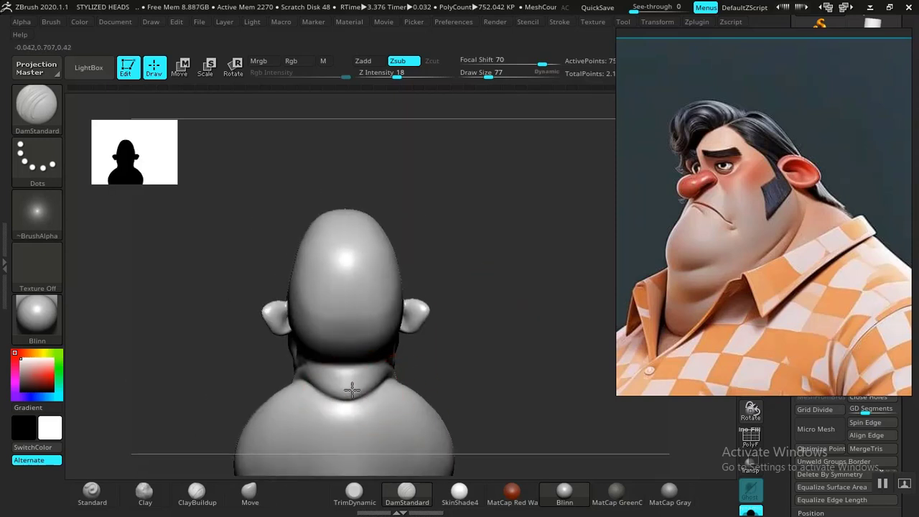
{"action": "left_click", "coordinate": [250, 493]}
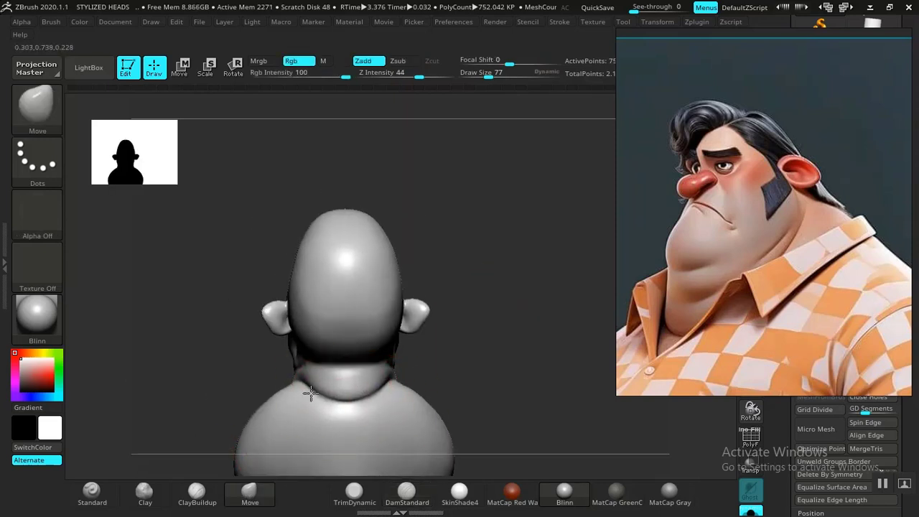
{"action": "left_click_drag", "start_coordinate": [311, 393], "coordinate": [308, 393]}
Step: Reshape the nose tip's outline as seen from above with the Move brush at draw size 77
{"action": "mouse_move", "coordinate": [475, 319]}
{"action": "left_mouse_down"}
{"action": "mouse_move", "coordinate": [481, 395]}
{"action": "mouse_move", "coordinate": [515, 281]}
{"action": "mouse_move", "coordinate": [507, 282]}
{"action": "left_mouse_up"}
{"action": "left_click_drag", "start_coordinate": [529, 232], "coordinate": [500, 254]}
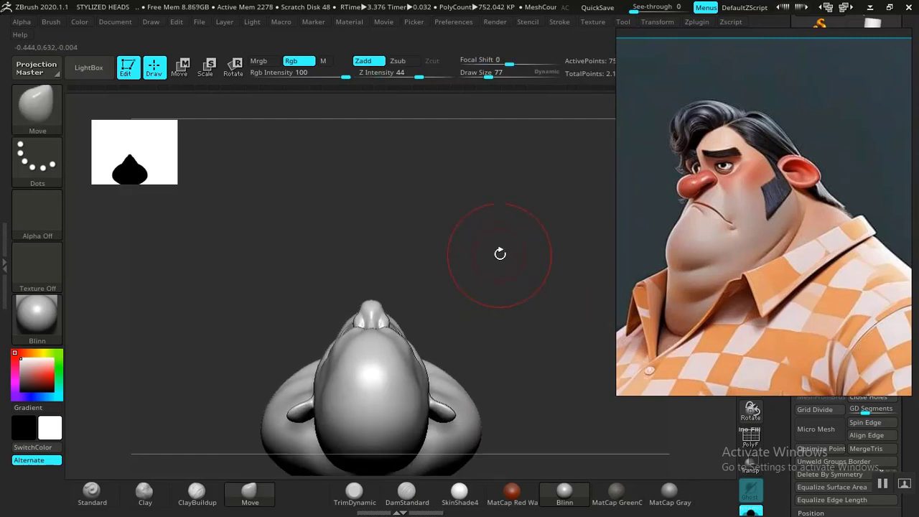
{"action": "left_click_drag", "start_coordinate": [552, 283], "coordinate": [527, 342], "text": "alt"}
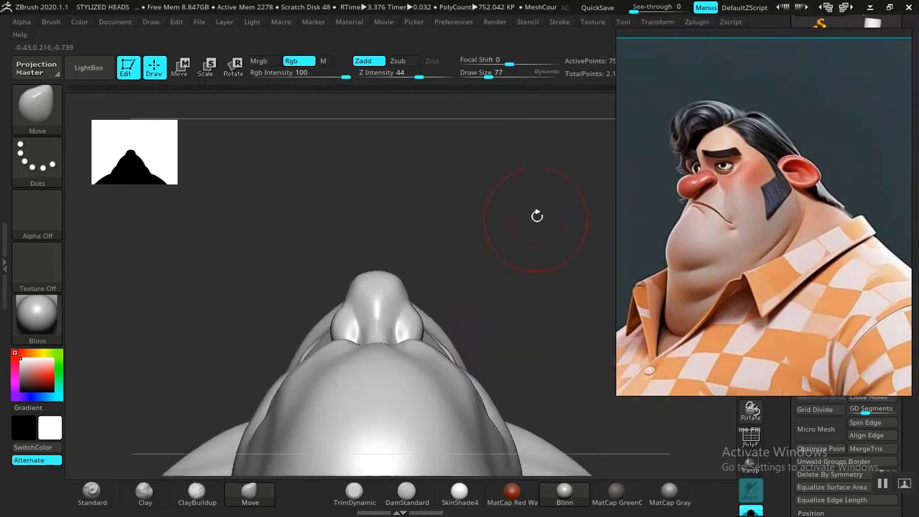
{"action": "left_click_drag", "start_coordinate": [537, 265], "coordinate": [568, 188], "text": "alt"}
{"action": "mouse_move", "coordinate": [590, 136]}
{"action": "left_mouse_down", "text": "alt"}
{"action": "mouse_move", "coordinate": [538, 298]}
{"action": "mouse_move", "coordinate": [586, 136]}
{"action": "mouse_move", "coordinate": [533, 278]}
{"action": "left_mouse_up", "text": "alt"}
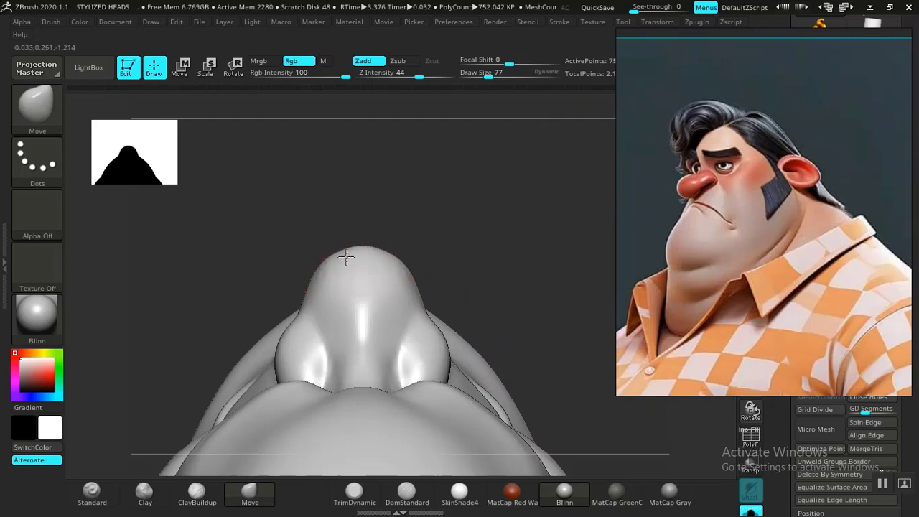
{"action": "mouse_move", "coordinate": [480, 262]}
{"action": "left_mouse_down"}
{"action": "mouse_move", "coordinate": [506, 275]}
{"action": "mouse_move", "coordinate": [476, 260]}
{"action": "mouse_move", "coordinate": [482, 221]}
{"action": "mouse_move", "coordinate": [400, 246]}
{"action": "mouse_move", "coordinate": [503, 181]}
{"action": "left_mouse_up"}
{"action": "left_click_drag", "start_coordinate": [297, 264], "coordinate": [267, 282], "text": "shift"}
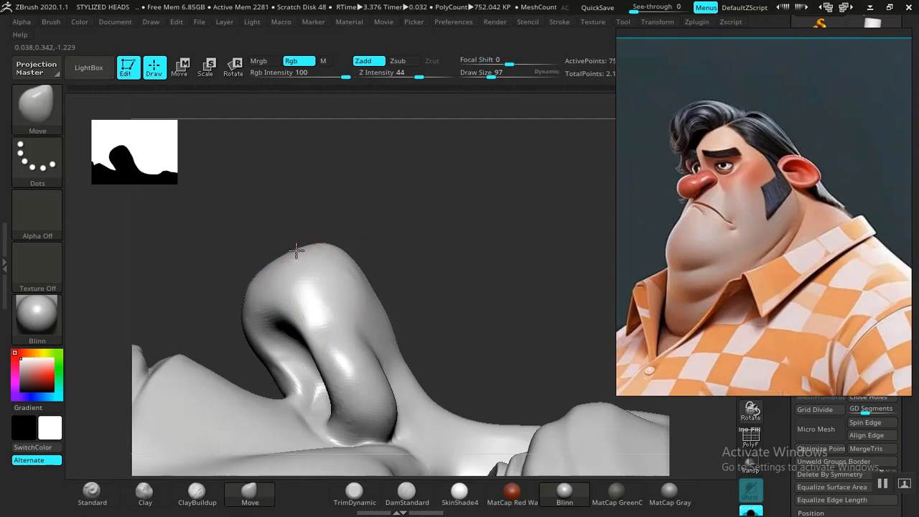
Step: Enlarge the Move brush to draw size 117 and round out the nose tip into a fuller ball
{"action": "key", "text": "]"}
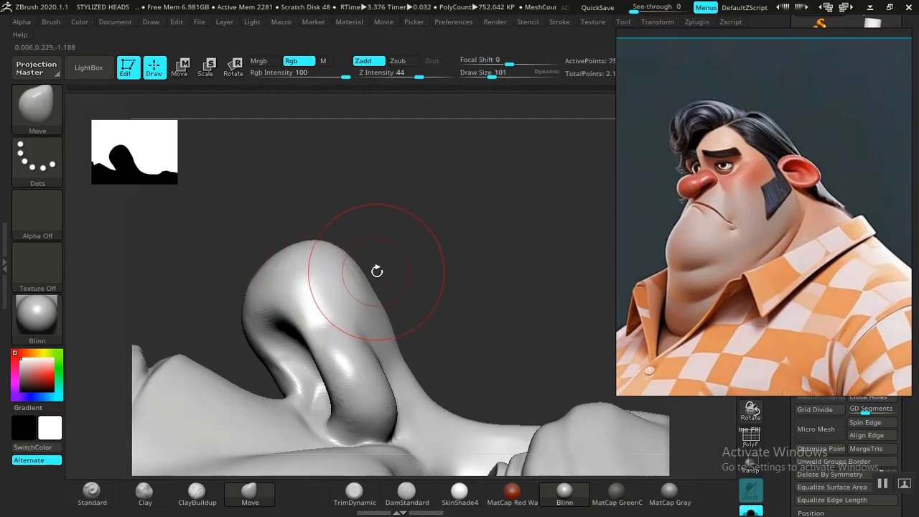
{"action": "key", "text": "]"}
{"action": "mouse_move", "coordinate": [375, 276]}
{"action": "left_mouse_down"}
{"action": "mouse_move", "coordinate": [394, 271]}
{"action": "mouse_move", "coordinate": [377, 278]}
{"action": "left_mouse_up"}
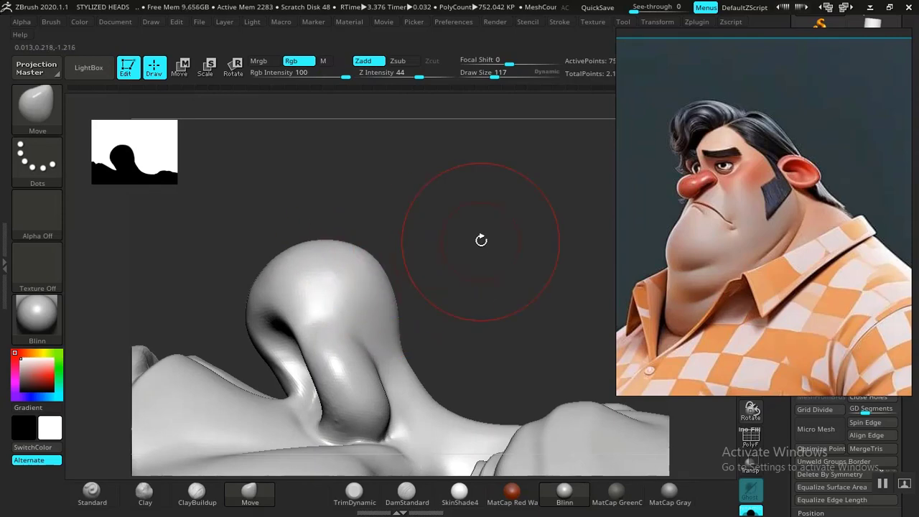
{"action": "mouse_move", "coordinate": [480, 239]}
{"action": "left_mouse_down"}
{"action": "mouse_move", "coordinate": [388, 237]}
{"action": "mouse_move", "coordinate": [416, 224]}
{"action": "mouse_move", "coordinate": [373, 231]}
{"action": "mouse_move", "coordinate": [273, 285]}
{"action": "left_mouse_up"}
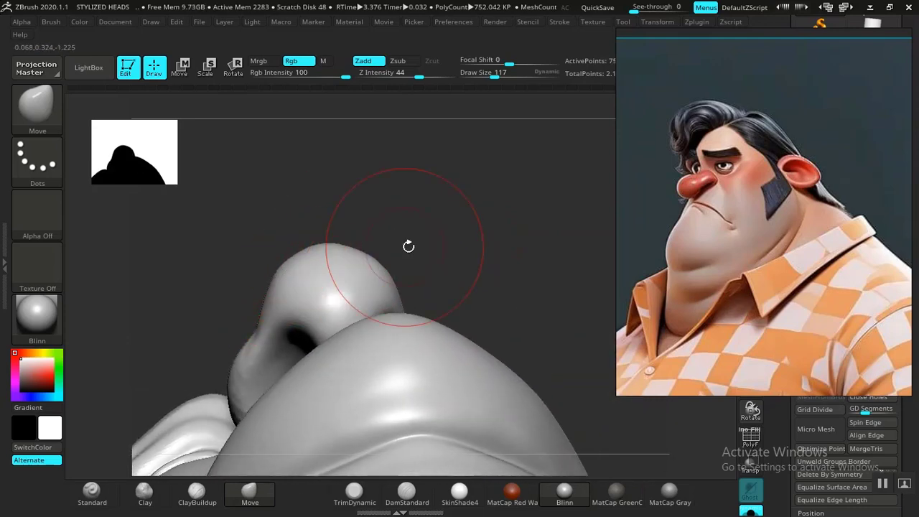
{"action": "left_click_drag", "start_coordinate": [410, 246], "coordinate": [461, 310]}
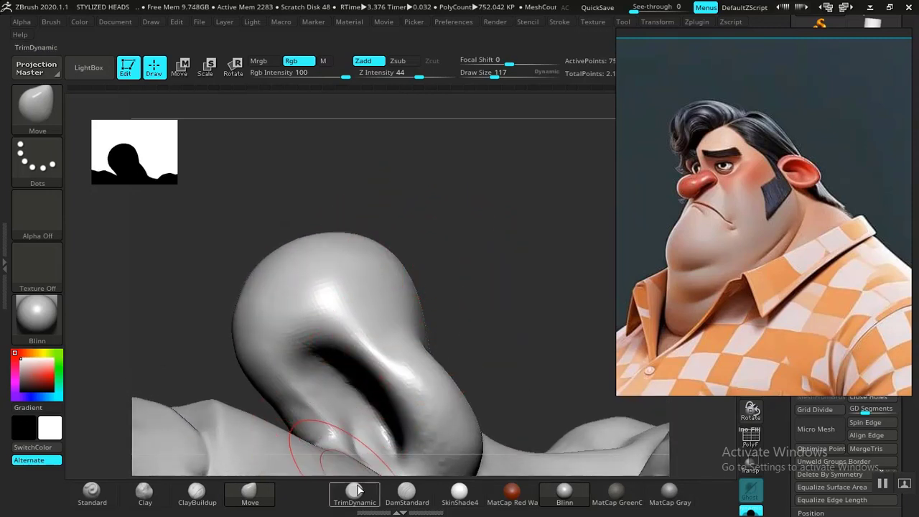
Step: Carve a crease across the nose behind its tip with the DamStandard brush at draw size 117 and smooth it
{"action": "left_click", "coordinate": [405, 496]}
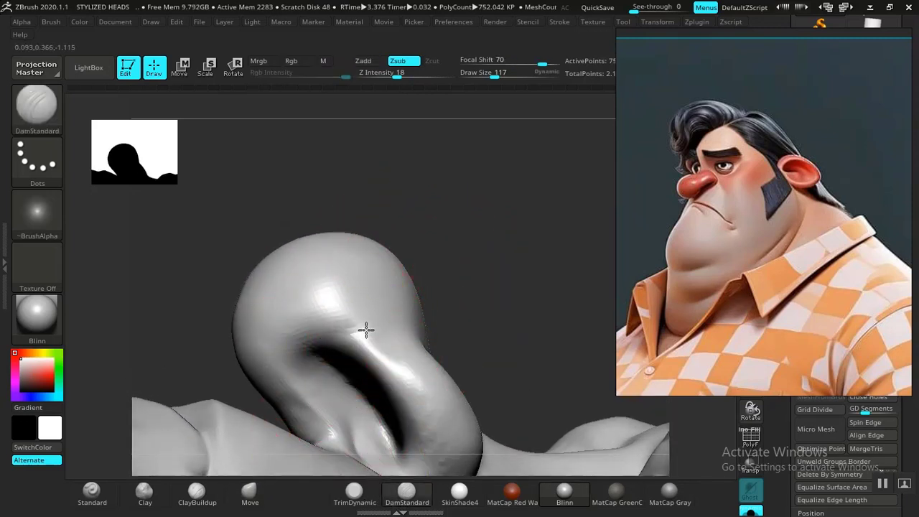
{"action": "left_click_drag", "start_coordinate": [462, 296], "coordinate": [432, 364]}
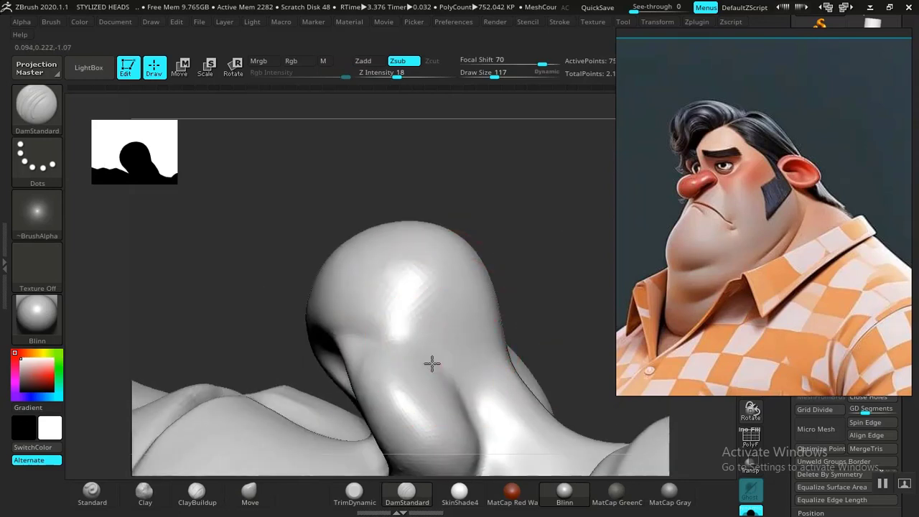
{"action": "key", "text": "ctrl+z"}
{"action": "key", "text": "ctrl+z"}
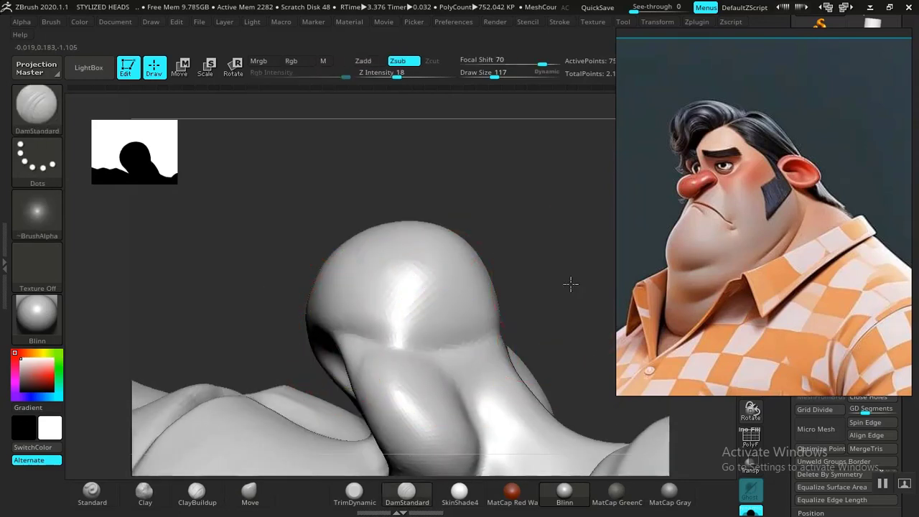
{"action": "left_click_drag", "start_coordinate": [571, 283], "coordinate": [530, 318]}
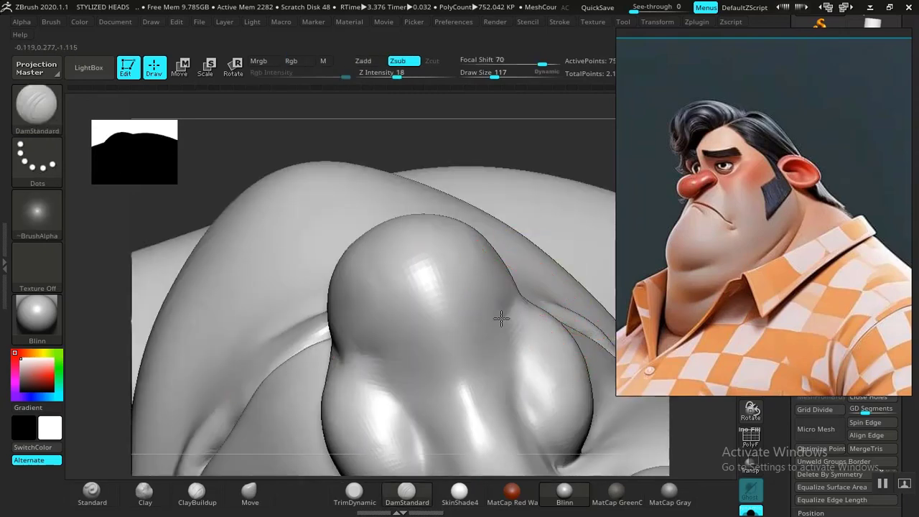
{"action": "left_click_drag", "start_coordinate": [474, 343], "coordinate": [379, 353]}
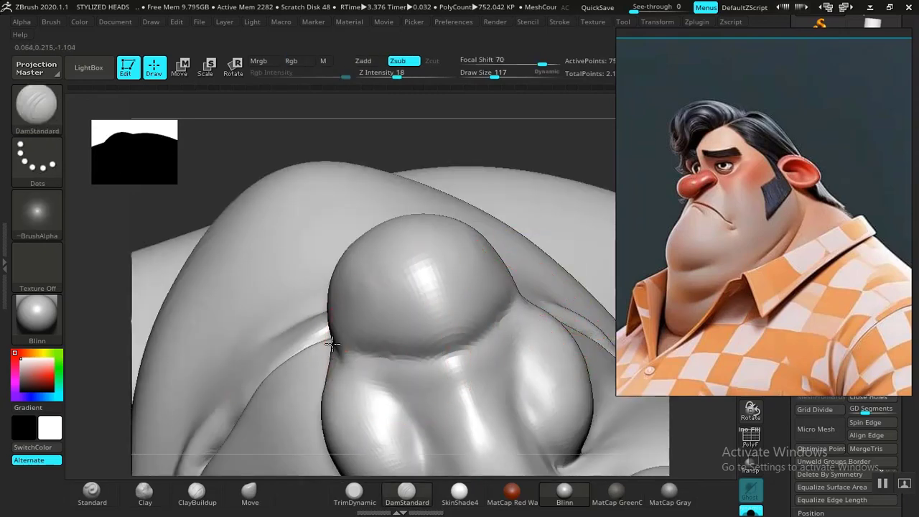
{"action": "key", "text": "shift"}
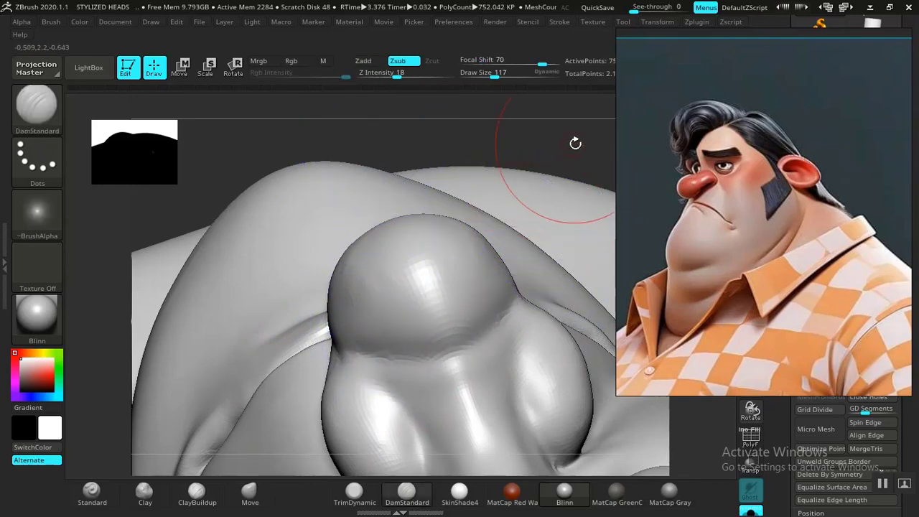
Step: Define the crease along the upper edge of the nostril wing with the DamStandard brush and smooth it into the bridge
{"action": "mouse_move", "coordinate": [571, 142]}
{"action": "left_mouse_down"}
{"action": "mouse_move", "coordinate": [543, 150]}
{"action": "mouse_move", "coordinate": [569, 198]}
{"action": "mouse_move", "coordinate": [498, 199]}
{"action": "mouse_move", "coordinate": [529, 242]}
{"action": "mouse_move", "coordinate": [544, 314]}
{"action": "mouse_move", "coordinate": [530, 360]}
{"action": "mouse_move", "coordinate": [532, 350]}
{"action": "left_mouse_up"}
{"action": "key", "text": "f"}
{"action": "mouse_move", "coordinate": [565, 323]}
{"action": "left_mouse_down"}
{"action": "mouse_move", "coordinate": [536, 330]}
{"action": "mouse_move", "coordinate": [506, 307]}
{"action": "mouse_move", "coordinate": [545, 375]}
{"action": "mouse_move", "coordinate": [575, 361]}
{"action": "mouse_move", "coordinate": [232, 330]}
{"action": "left_mouse_up"}
{"action": "key", "text": "f"}
{"action": "left_click_drag", "start_coordinate": [253, 397], "coordinate": [203, 369], "text": "alt"}
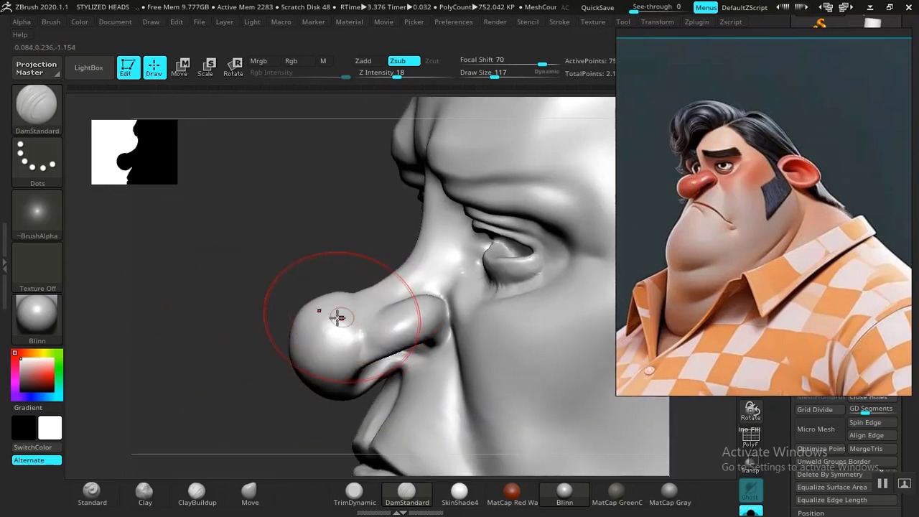
{"action": "mouse_move", "coordinate": [254, 295]}
{"action": "left_mouse_down"}
{"action": "mouse_move", "coordinate": [260, 320]}
{"action": "mouse_move", "coordinate": [301, 273]}
{"action": "mouse_move", "coordinate": [250, 304]}
{"action": "mouse_move", "coordinate": [258, 292]}
{"action": "mouse_move", "coordinate": [375, 258]}
{"action": "mouse_move", "coordinate": [391, 263]}
{"action": "left_mouse_up"}
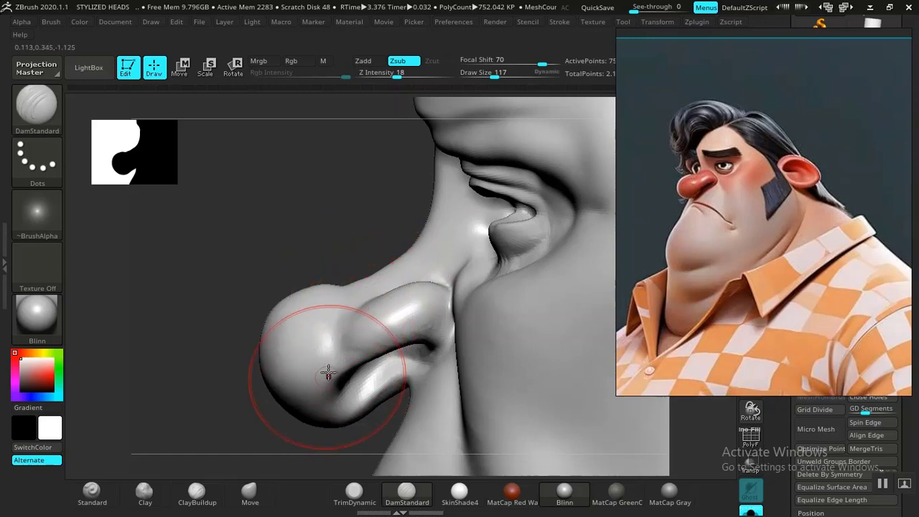
{"action": "left_click", "coordinate": [250, 489]}
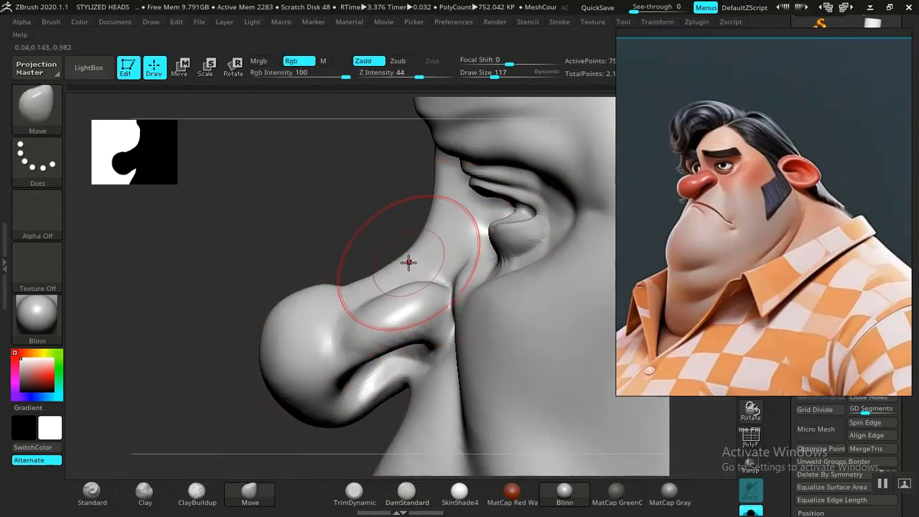
{"action": "left_click", "coordinate": [406, 492]}
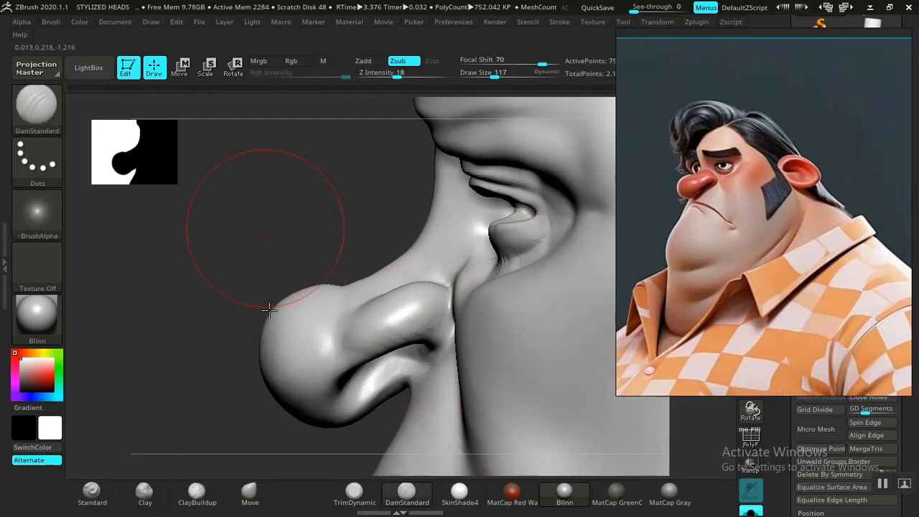
{"action": "mouse_move", "coordinate": [246, 226]}
{"action": "left_mouse_down", "text": "alt"}
{"action": "mouse_move", "coordinate": [294, 318]}
{"action": "mouse_move", "coordinate": [420, 293]}
{"action": "mouse_move", "coordinate": [357, 222]}
{"action": "mouse_move", "coordinate": [415, 282]}
{"action": "left_mouse_up", "text": "alt"}
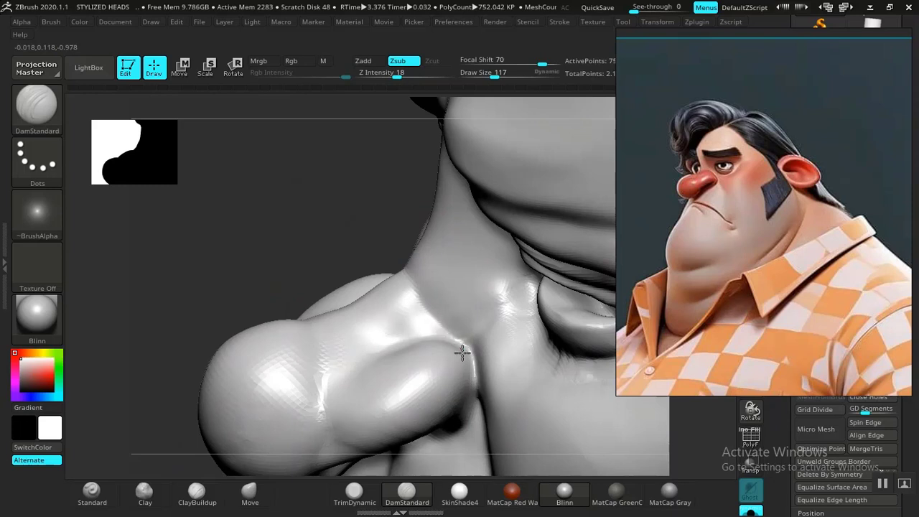
{"action": "left_click_drag", "start_coordinate": [462, 352], "coordinate": [415, 293], "text": "shift"}
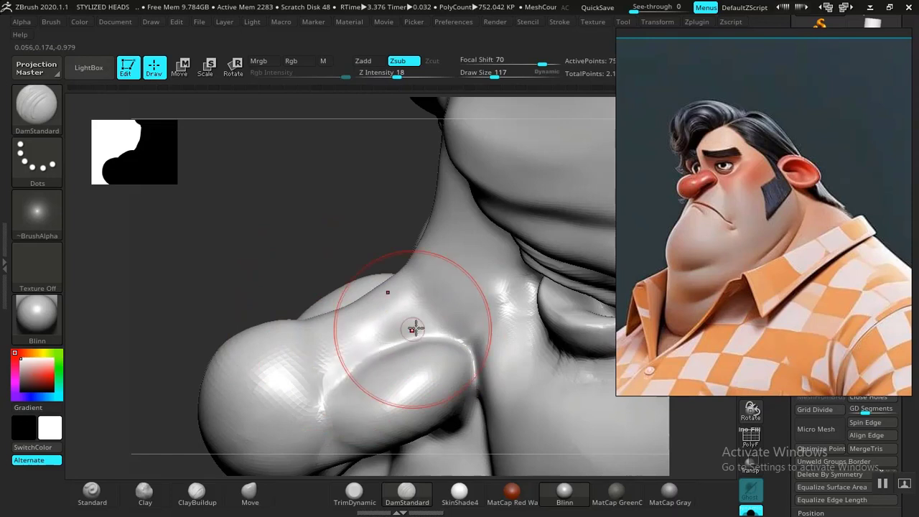
{"action": "mouse_move", "coordinate": [266, 268]}
{"action": "left_mouse_down"}
{"action": "mouse_move", "coordinate": [272, 258]}
{"action": "mouse_move", "coordinate": [281, 265]}
{"action": "left_mouse_up"}
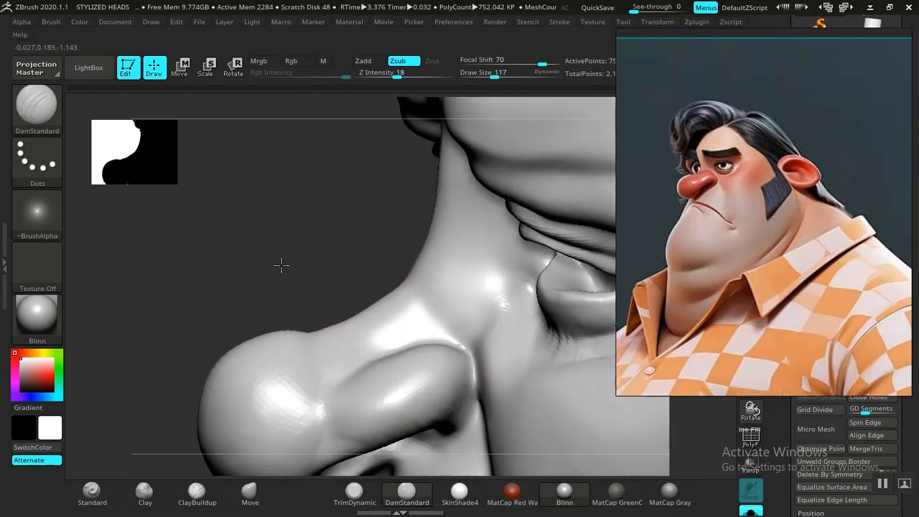
Step: Refine the profile of the nose bridge behind the tip with the Move brush at draw size 117
{"action": "left_click", "coordinate": [249, 490]}
{"action": "mouse_move", "coordinate": [338, 302]}
{"action": "left_mouse_down"}
{"action": "mouse_move", "coordinate": [352, 272]}
{"action": "mouse_move", "coordinate": [347, 333]}
{"action": "left_mouse_up"}
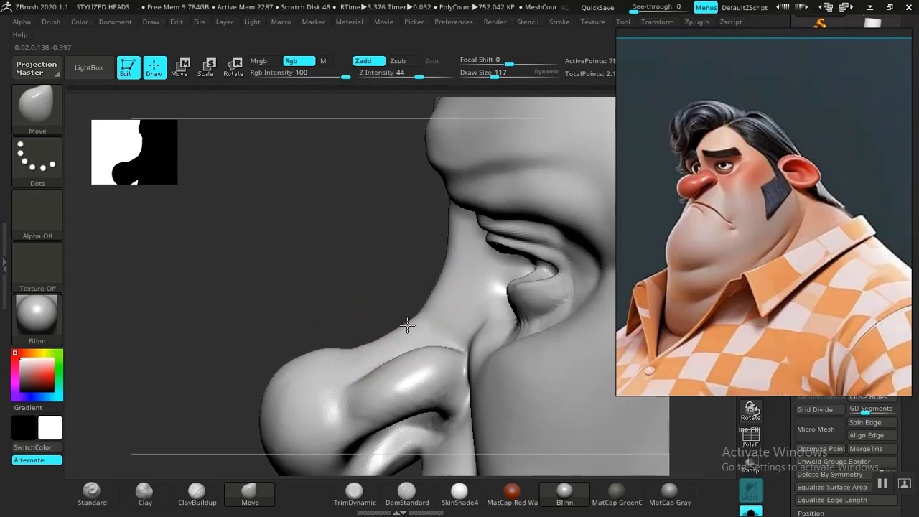
{"action": "left_click_drag", "start_coordinate": [239, 156], "coordinate": [237, 131], "text": "alt"}
{"action": "left_click_drag", "start_coordinate": [309, 261], "coordinate": [410, 270]}
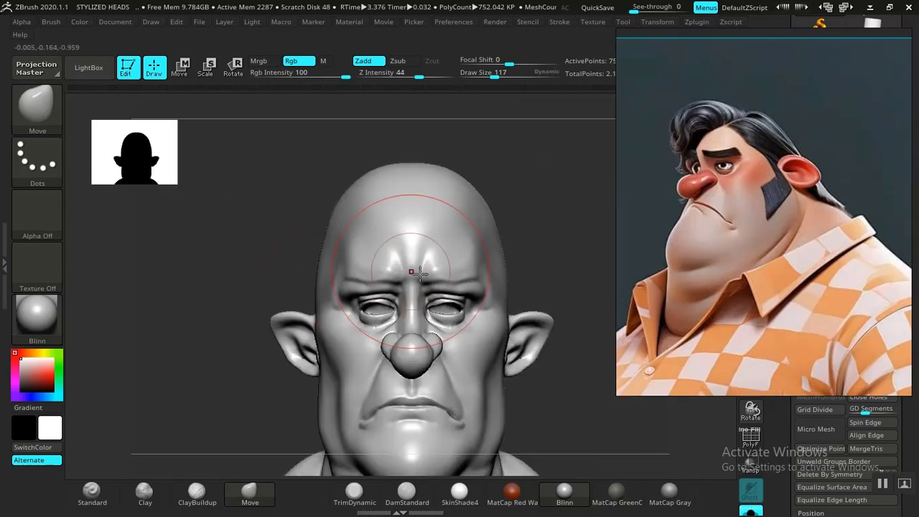
Step: Examine the nose up close from the side and the proportions of the whole bust from the front
{"action": "mouse_move", "coordinate": [552, 287]}
{"action": "left_mouse_down"}
{"action": "mouse_move", "coordinate": [610, 295]}
{"action": "mouse_move", "coordinate": [395, 304]}
{"action": "mouse_move", "coordinate": [394, 399]}
{"action": "left_mouse_up"}
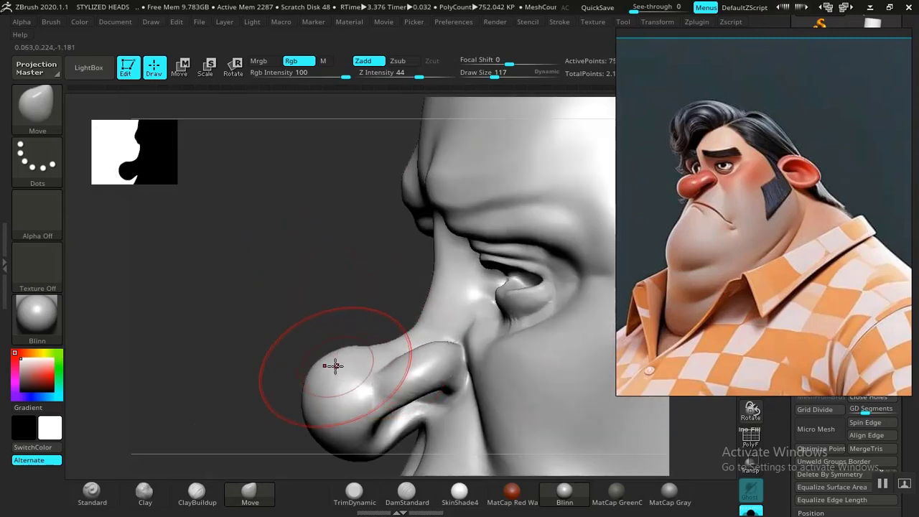
{"action": "left_click_drag", "start_coordinate": [330, 257], "coordinate": [314, 203], "text": "alt"}
{"action": "mouse_move", "coordinate": [347, 294]}
{"action": "left_mouse_down", "text": "alt"}
{"action": "mouse_move", "coordinate": [328, 209]}
{"action": "mouse_move", "coordinate": [336, 251]}
{"action": "mouse_move", "coordinate": [405, 318]}
{"action": "left_mouse_up", "text": "alt"}
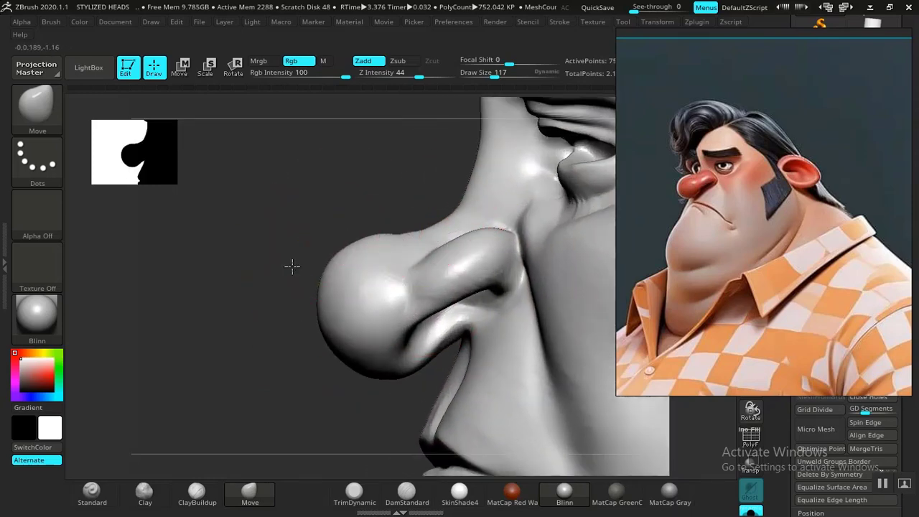
{"action": "left_click_drag", "start_coordinate": [292, 267], "coordinate": [397, 323]}
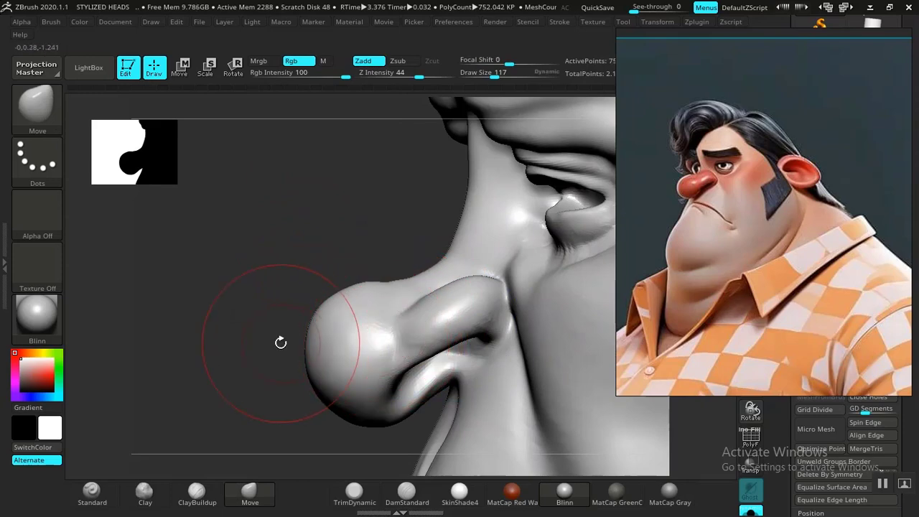
{"action": "left_click_drag", "start_coordinate": [281, 343], "coordinate": [206, 169], "text": "alt"}
{"action": "left_click_drag", "start_coordinate": [276, 324], "coordinate": [376, 305]}
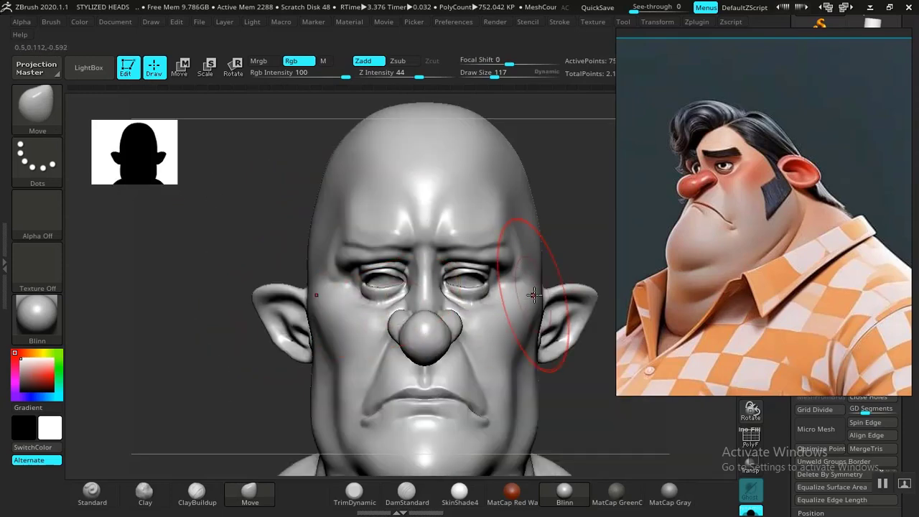
{"action": "mouse_move", "coordinate": [578, 250]}
{"action": "left_mouse_down", "text": "alt"}
{"action": "mouse_move", "coordinate": [535, 207]}
{"action": "mouse_move", "coordinate": [551, 257]}
{"action": "mouse_move", "coordinate": [479, 195]}
{"action": "left_mouse_up", "text": "alt"}
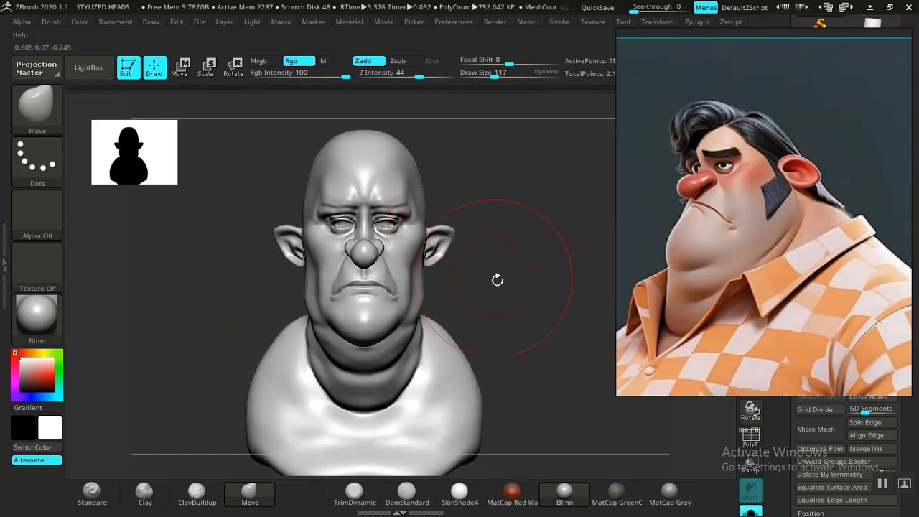
Step: Select the ClayBuildup brush and smooth the neck folds below the chin with the smoothing intensity set to 26
{"action": "left_click_drag", "start_coordinate": [556, 316], "coordinate": [560, 270], "text": "alt"}
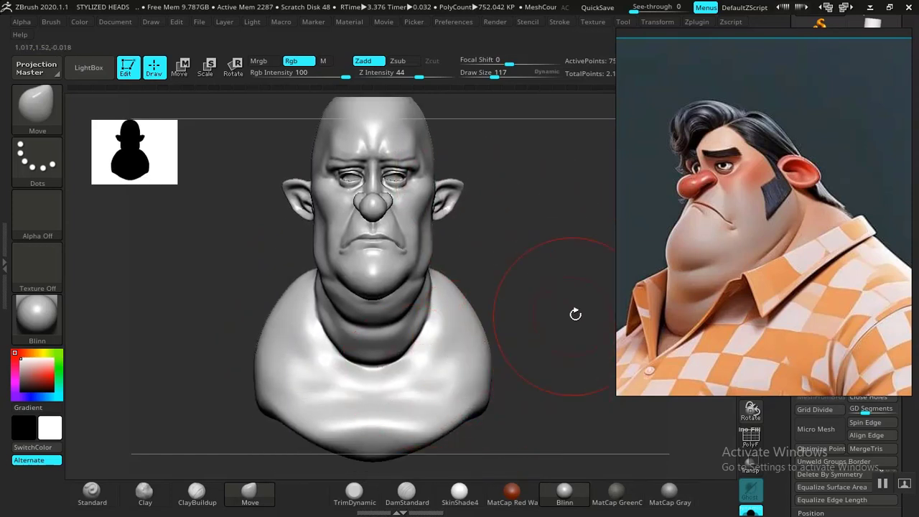
{"action": "mouse_move", "coordinate": [574, 314]}
{"action": "left_mouse_down"}
{"action": "mouse_move", "coordinate": [544, 307]}
{"action": "mouse_move", "coordinate": [376, 366]}
{"action": "mouse_move", "coordinate": [335, 347]}
{"action": "mouse_move", "coordinate": [350, 387]}
{"action": "mouse_move", "coordinate": [424, 377]}
{"action": "mouse_move", "coordinate": [399, 379]}
{"action": "left_mouse_up"}
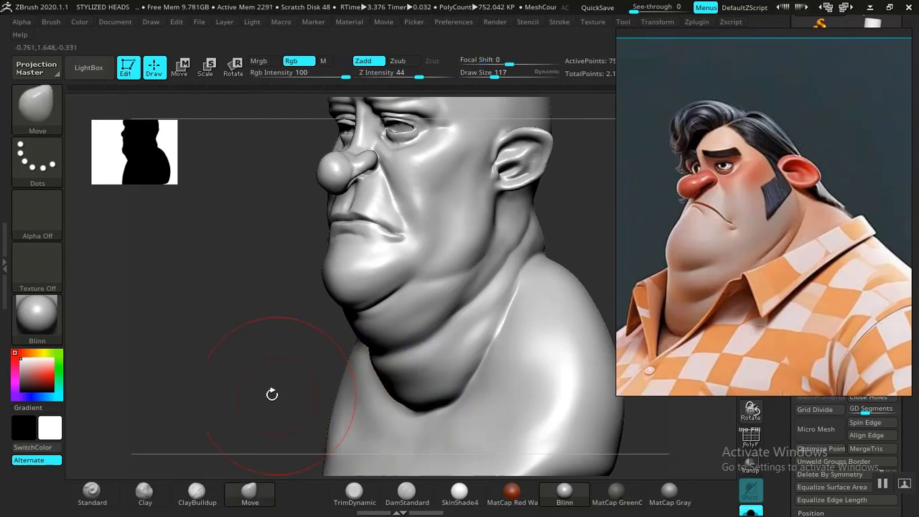
{"action": "mouse_move", "coordinate": [272, 394]}
{"action": "left_mouse_down", "text": "alt"}
{"action": "mouse_move", "coordinate": [251, 318]}
{"action": "mouse_move", "coordinate": [279, 268]}
{"action": "left_mouse_up", "text": "alt"}
{"action": "left_click", "coordinate": [203, 493]}
{"action": "mouse_move", "coordinate": [238, 357]}
{"action": "left_mouse_down"}
{"action": "mouse_move", "coordinate": [461, 266]}
{"action": "mouse_move", "coordinate": [374, 260]}
{"action": "mouse_move", "coordinate": [439, 262]}
{"action": "mouse_move", "coordinate": [425, 256]}
{"action": "mouse_move", "coordinate": [433, 267]}
{"action": "mouse_move", "coordinate": [410, 270]}
{"action": "left_mouse_up"}
{"action": "left_click", "coordinate": [405, 74], "text": "shift"}
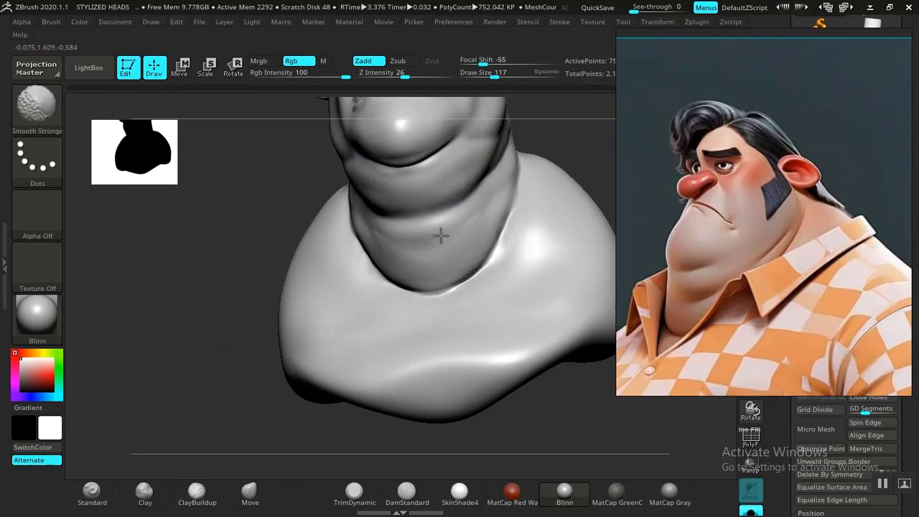
Step: Smooth the chin, the jaw and the fold beneath them with the smoothing brush at draw size 117
{"action": "mouse_move", "coordinate": [191, 316]}
{"action": "left_mouse_down"}
{"action": "mouse_move", "coordinate": [183, 326]}
{"action": "mouse_move", "coordinate": [215, 326]}
{"action": "mouse_move", "coordinate": [220, 377]}
{"action": "mouse_move", "coordinate": [184, 335]}
{"action": "mouse_move", "coordinate": [232, 374]}
{"action": "mouse_move", "coordinate": [236, 363]}
{"action": "left_mouse_up"}
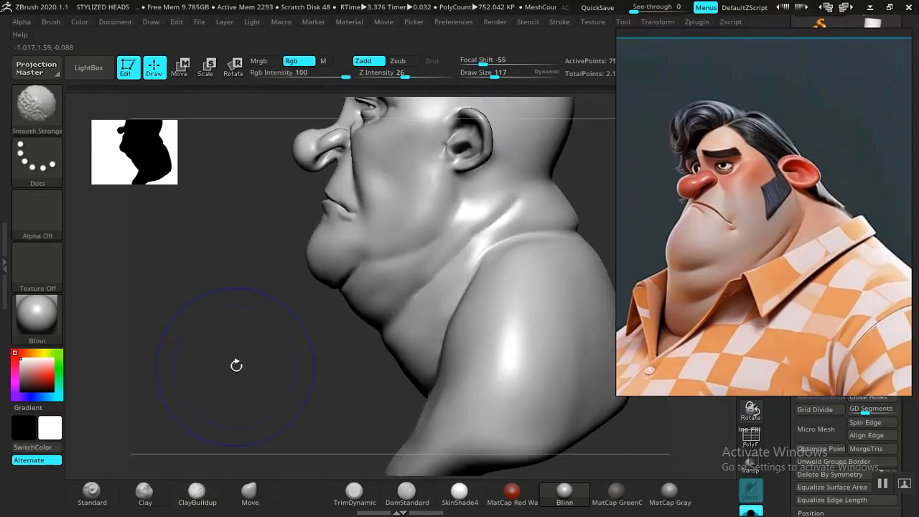
{"action": "left_click_drag", "start_coordinate": [229, 325], "coordinate": [228, 467], "text": "alt"}
{"action": "mouse_move", "coordinate": [505, 269]}
{"action": "left_mouse_down", "text": "alt"}
{"action": "mouse_move", "coordinate": [565, 263]}
{"action": "mouse_move", "coordinate": [553, 299]}
{"action": "left_mouse_up", "text": "alt"}
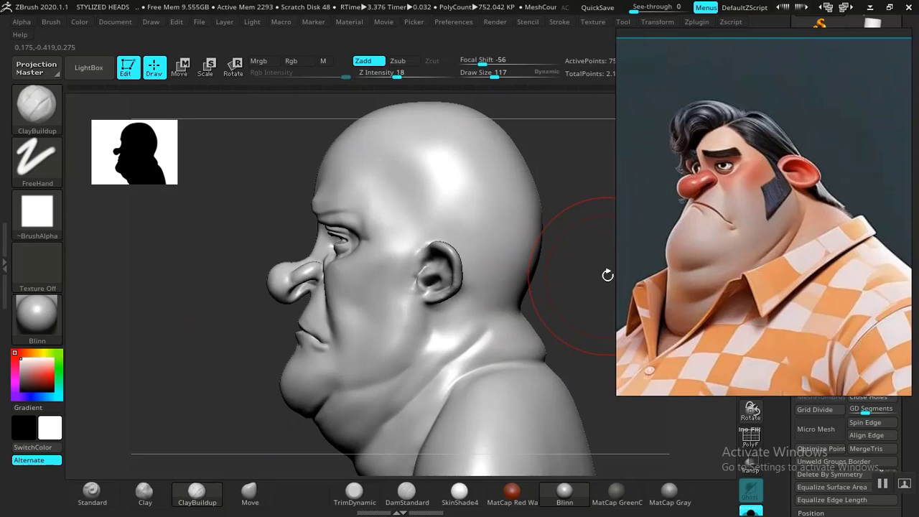
{"action": "left_click_drag", "start_coordinate": [570, 289], "coordinate": [616, 281]}
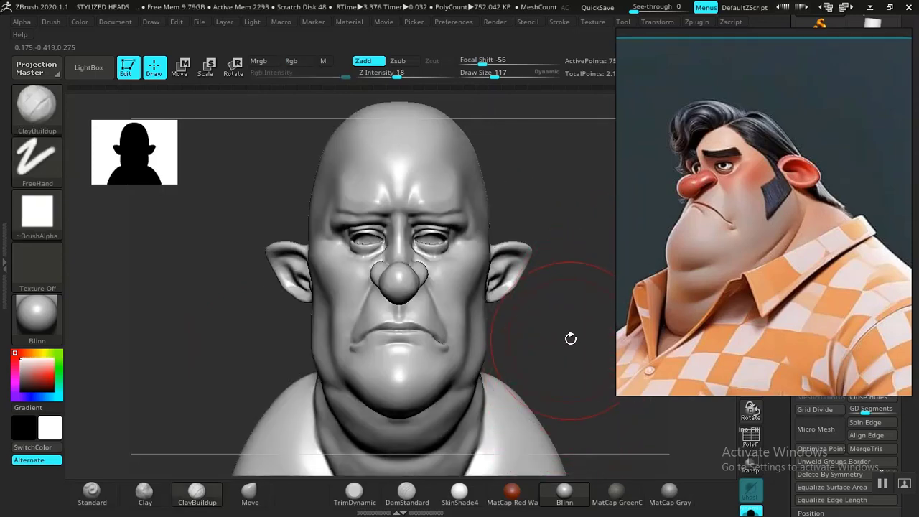
{"action": "left_click_drag", "start_coordinate": [583, 357], "coordinate": [572, 313], "text": "alt"}
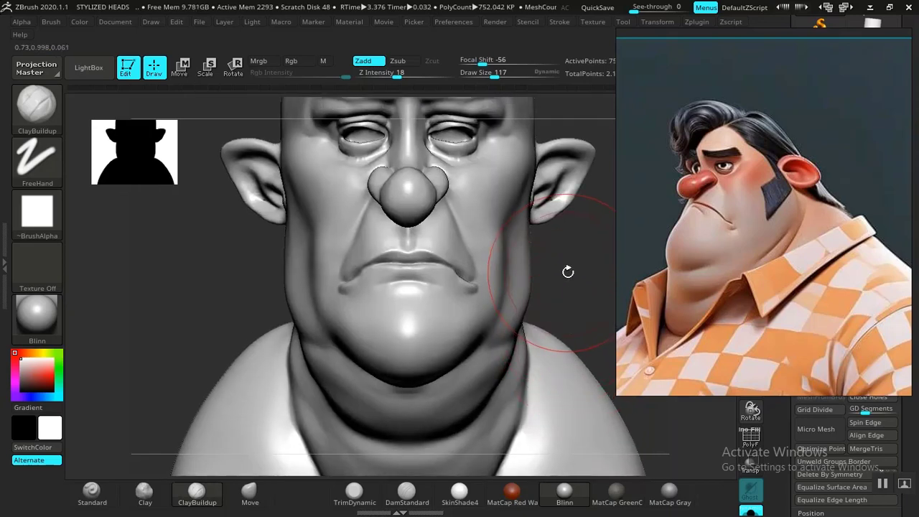
{"action": "left_click_drag", "start_coordinate": [568, 272], "coordinate": [603, 262]}
{"action": "left_click_drag", "start_coordinate": [572, 268], "coordinate": [545, 318], "text": "alt"}
{"action": "mouse_move", "coordinate": [594, 363]}
{"action": "left_mouse_down", "text": "alt"}
{"action": "mouse_move", "coordinate": [585, 375]}
{"action": "mouse_move", "coordinate": [365, 371]}
{"action": "left_mouse_up", "text": "alt"}
{"action": "key", "text": "shift"}
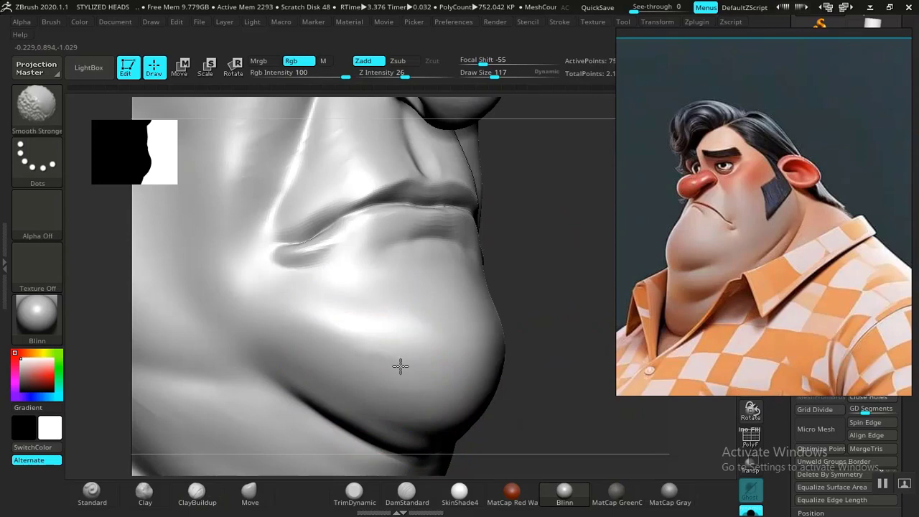
{"action": "left_click_drag", "start_coordinate": [533, 316], "coordinate": [279, 385]}
{"action": "key", "text": "shift"}
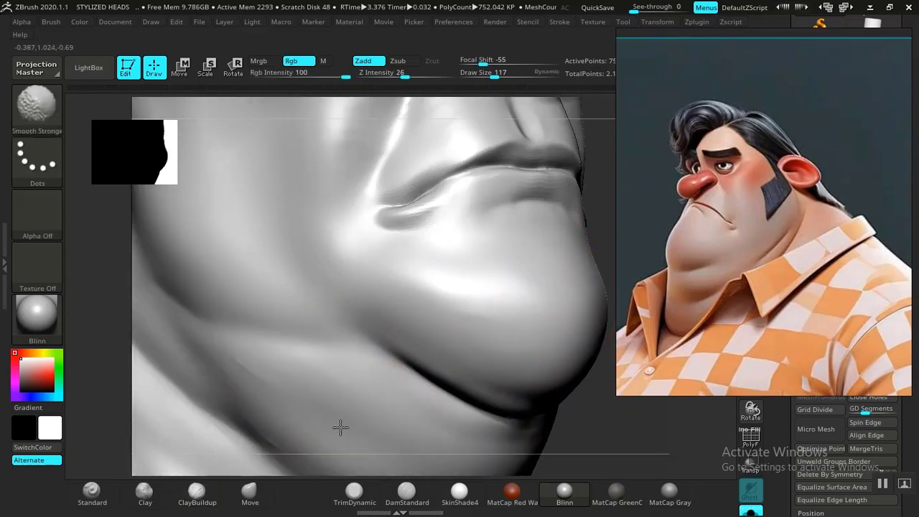
{"action": "mouse_move", "coordinate": [636, 425]}
{"action": "left_mouse_down"}
{"action": "mouse_move", "coordinate": [490, 394]}
{"action": "mouse_move", "coordinate": [531, 363]}
{"action": "mouse_move", "coordinate": [560, 283]}
{"action": "mouse_move", "coordinate": [568, 304]}
{"action": "mouse_move", "coordinate": [589, 298]}
{"action": "left_mouse_up"}
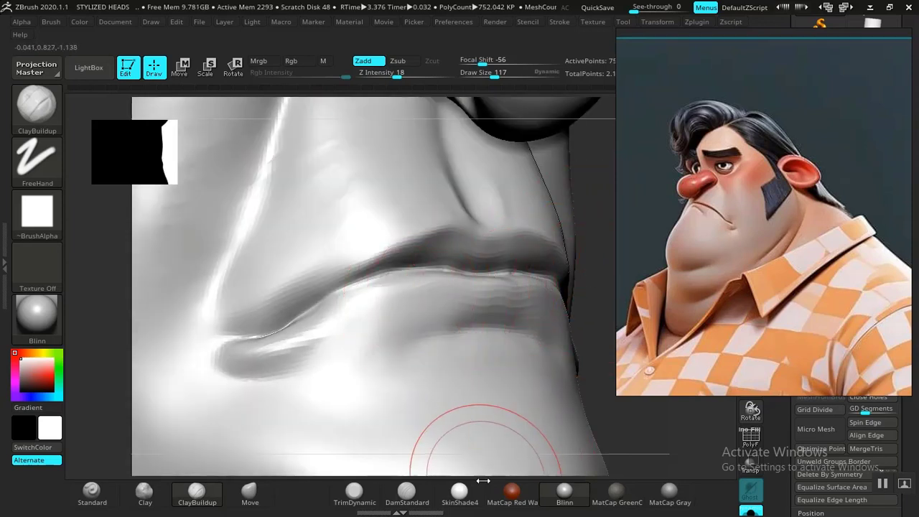
Step: Try to refine the creases around the mouth and chin with the DamStandard brush at draw size 117
{"action": "left_click", "coordinate": [407, 495]}
{"action": "left_click_drag", "start_coordinate": [571, 373], "coordinate": [586, 161], "text": "alt"}
{"action": "left_click_drag", "start_coordinate": [550, 305], "coordinate": [477, 305]}
{"action": "left_click_drag", "start_coordinate": [535, 384], "coordinate": [593, 304], "text": "alt"}
{"action": "left_click_drag", "start_coordinate": [590, 316], "coordinate": [543, 314]}
{"action": "left_click_drag", "start_coordinate": [580, 366], "coordinate": [606, 334], "text": "alt"}
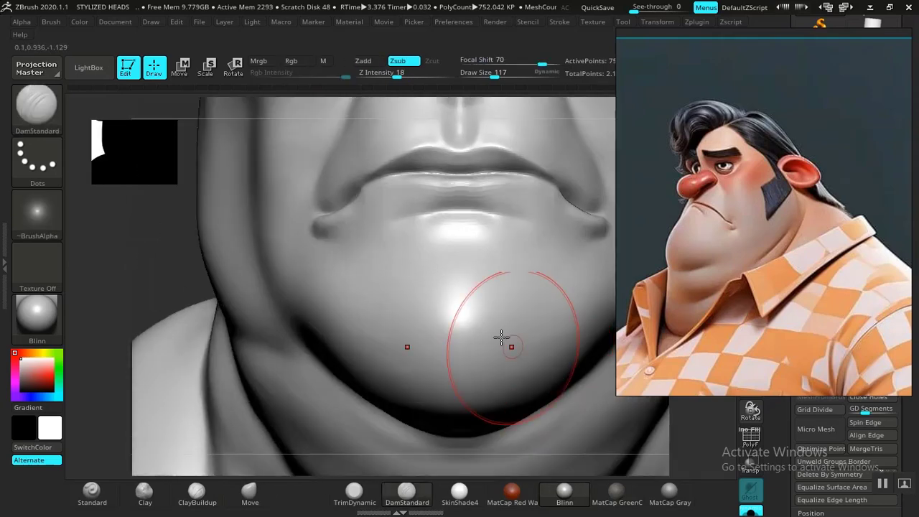
{"action": "left_click_drag", "start_coordinate": [178, 346], "coordinate": [200, 445], "text": "alt"}
{"action": "left_click_drag", "start_coordinate": [159, 396], "coordinate": [248, 391]}
{"action": "mouse_move", "coordinate": [535, 329]}
{"action": "left_mouse_down"}
{"action": "mouse_move", "coordinate": [472, 340]}
{"action": "mouse_move", "coordinate": [589, 329]}
{"action": "left_mouse_up"}
{"action": "key", "text": "ctrl+z"}
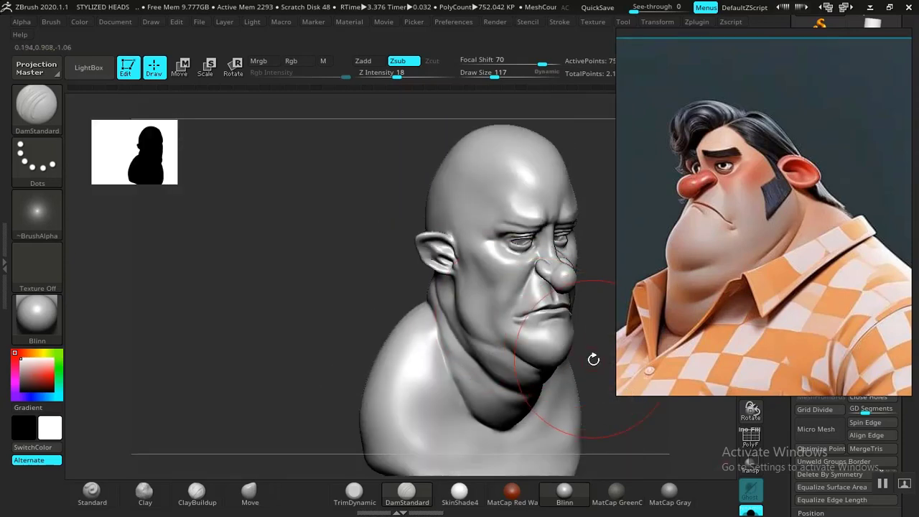
Step: Refine the nostril opening under the nose wing with the DamStandard brush at draw size 117
{"action": "left_click_drag", "start_coordinate": [591, 359], "coordinate": [227, 323]}
{"action": "left_click_drag", "start_coordinate": [586, 231], "coordinate": [441, 322], "text": "alt"}
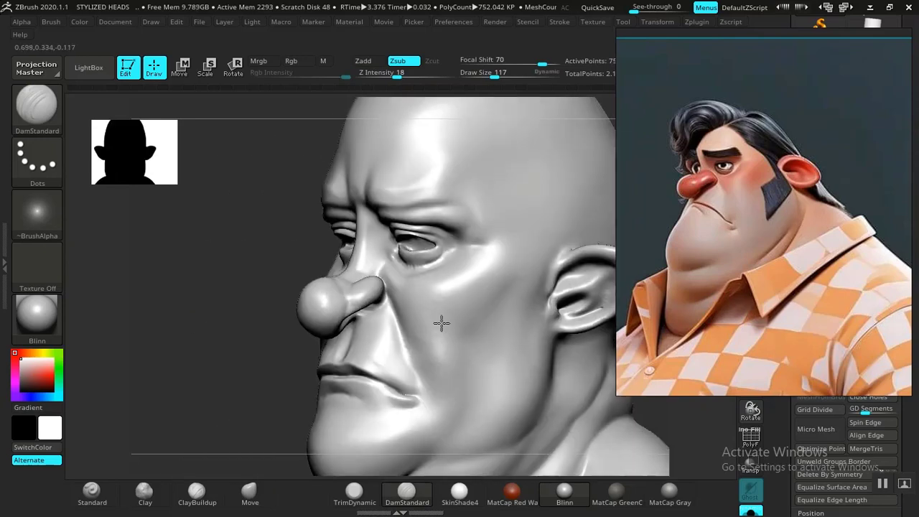
{"action": "mouse_move", "coordinate": [195, 339]}
{"action": "left_mouse_down", "text": "alt"}
{"action": "mouse_move", "coordinate": [298, 301]}
{"action": "mouse_move", "coordinate": [338, 354]}
{"action": "mouse_move", "coordinate": [263, 349]}
{"action": "mouse_move", "coordinate": [279, 318]}
{"action": "mouse_move", "coordinate": [256, 349]}
{"action": "mouse_move", "coordinate": [276, 396]}
{"action": "mouse_move", "coordinate": [293, 380]}
{"action": "left_mouse_up", "text": "alt"}
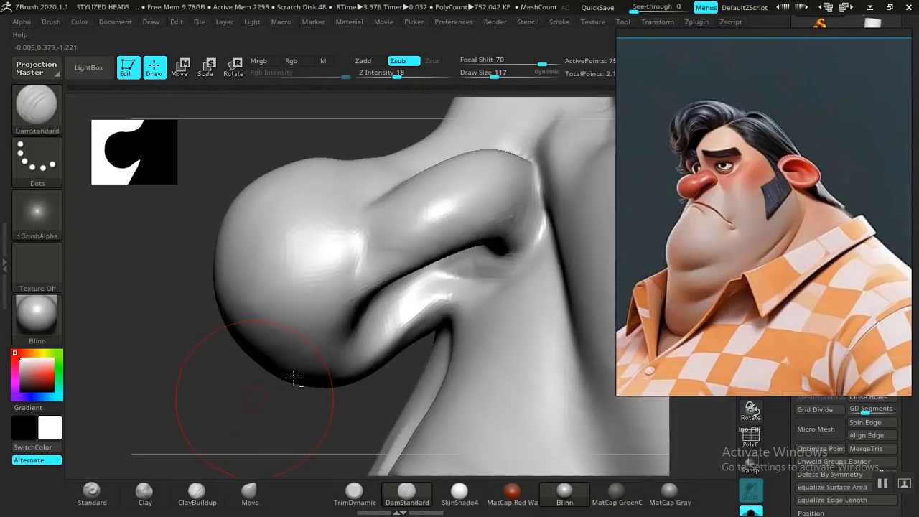
{"action": "left_click_drag", "start_coordinate": [491, 255], "coordinate": [500, 262]}
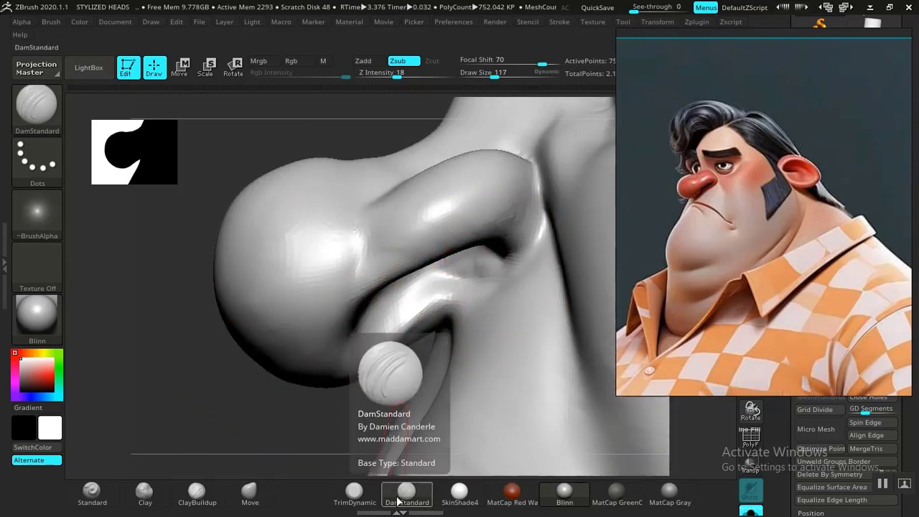
{"action": "key", "text": "b"}
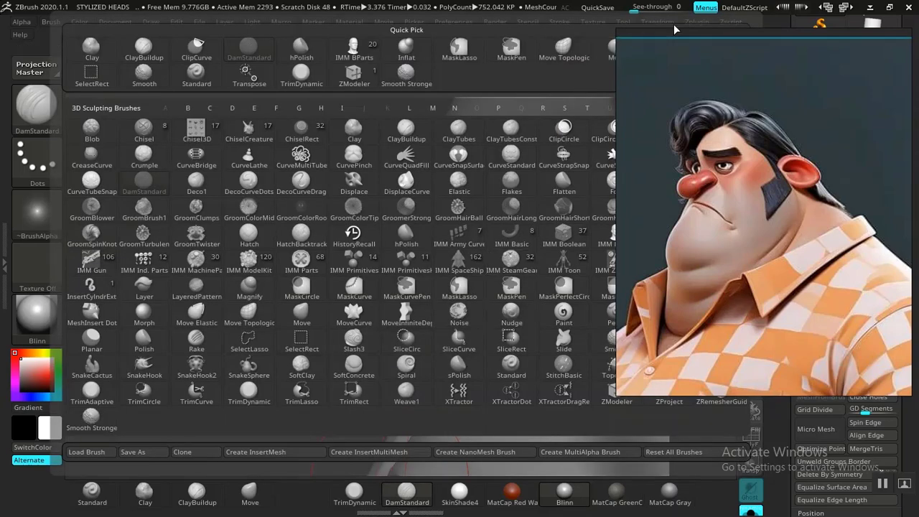
{"action": "left_click", "coordinate": [281, 470]}
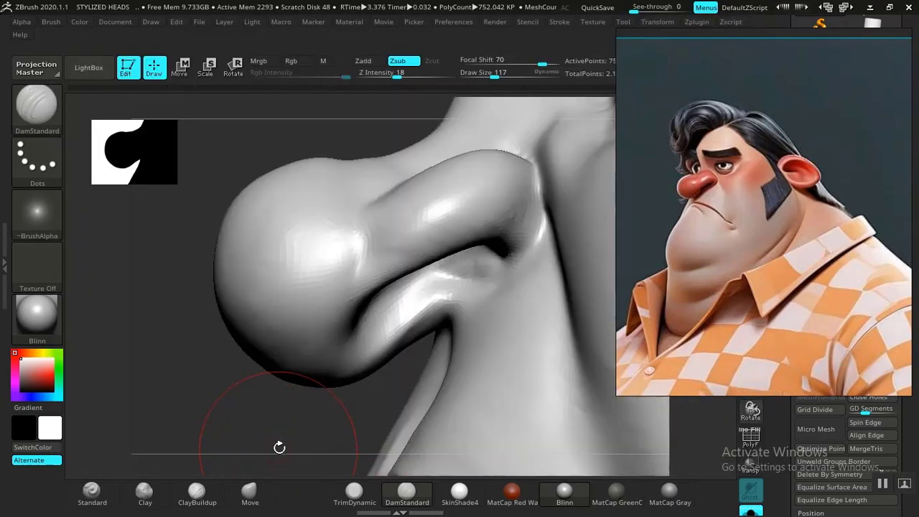
{"action": "left_click_drag", "start_coordinate": [398, 432], "coordinate": [432, 433]}
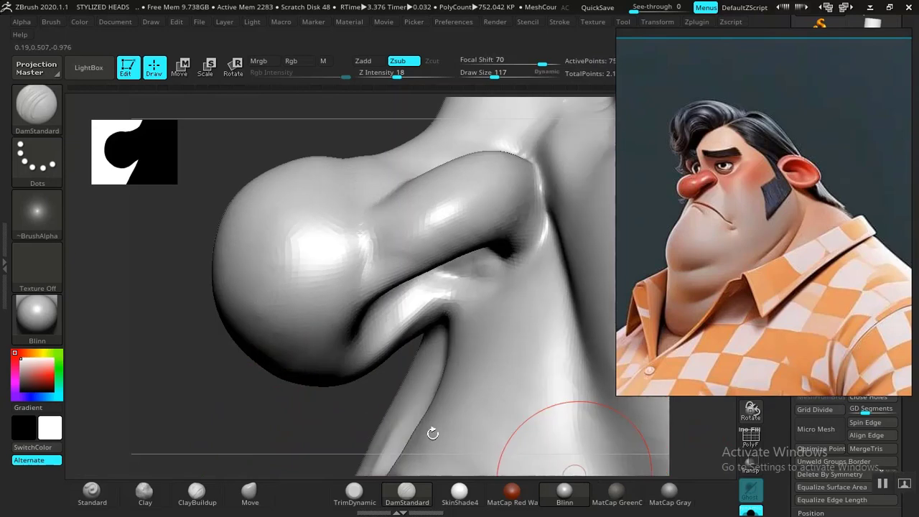
{"action": "left_click_drag", "start_coordinate": [573, 467], "coordinate": [497, 462]}
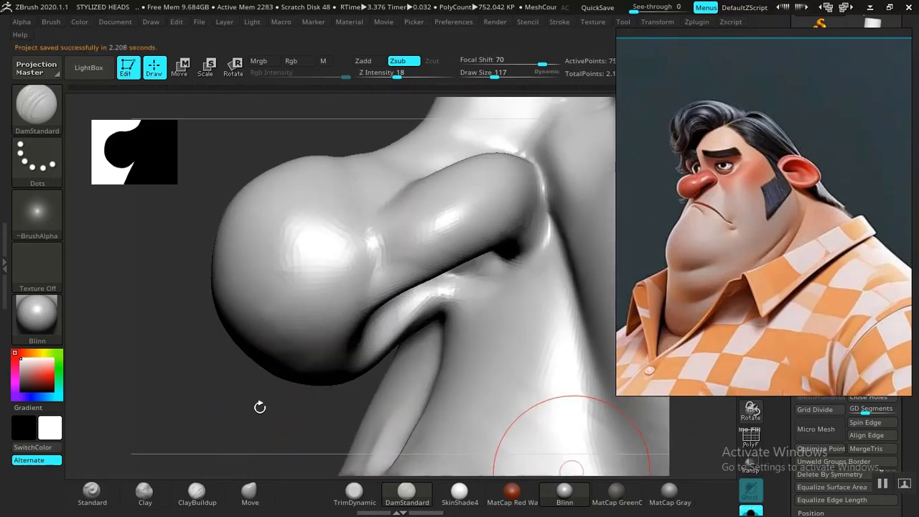
{"action": "key", "text": "f"}
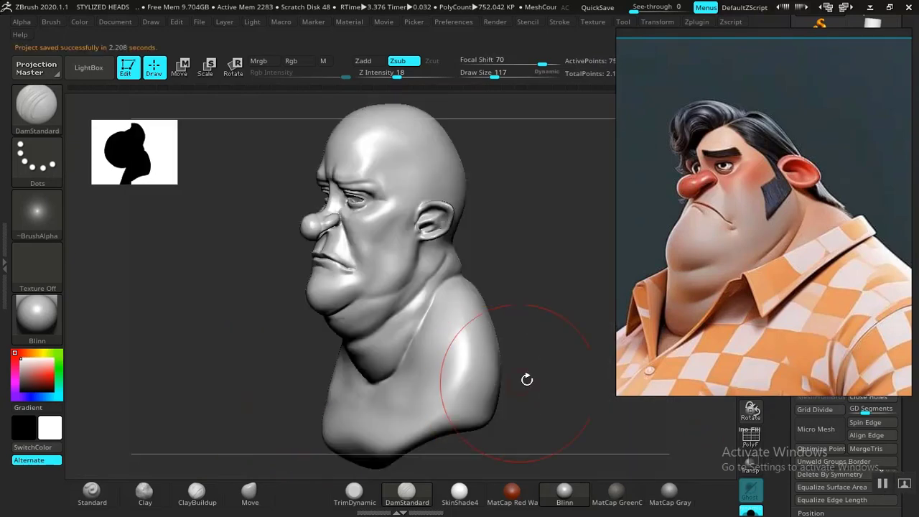
{"action": "mouse_move", "coordinate": [527, 379]}
{"action": "left_mouse_down", "text": "shift"}
{"action": "mouse_move", "coordinate": [587, 325]}
{"action": "mouse_move", "coordinate": [550, 330]}
{"action": "mouse_move", "coordinate": [550, 357]}
{"action": "mouse_move", "coordinate": [554, 322]}
{"action": "mouse_move", "coordinate": [554, 333]}
{"action": "mouse_move", "coordinate": [495, 328]}
{"action": "mouse_move", "coordinate": [448, 359]}
{"action": "left_mouse_up", "text": "shift"}
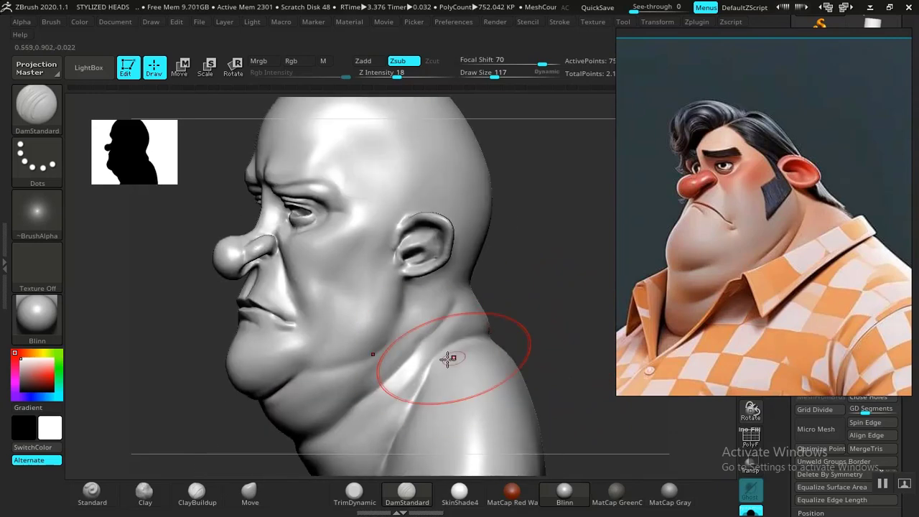
{"action": "left_click_drag", "start_coordinate": [560, 318], "coordinate": [570, 360]}
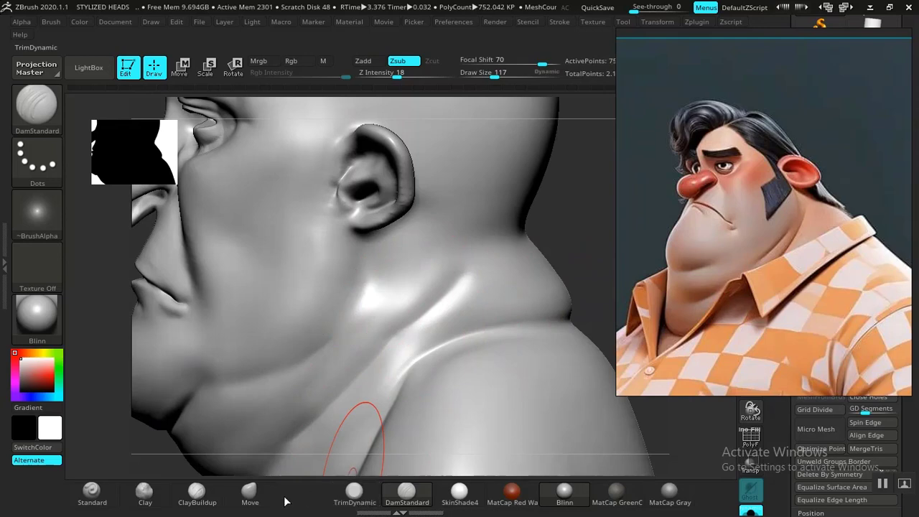
{"action": "left_click", "coordinate": [249, 494]}
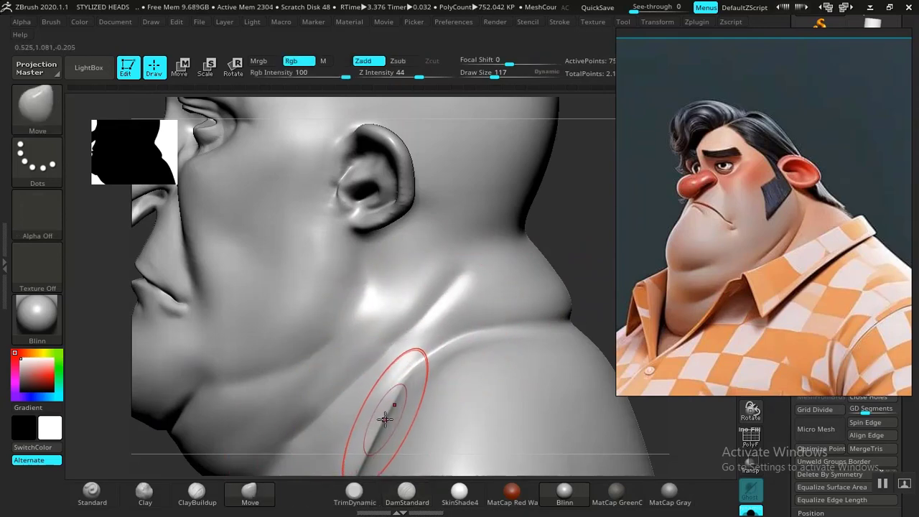
{"action": "key", "text": "b"}
{"action": "key", "text": "i"}
{"action": "key", "text": "b"}
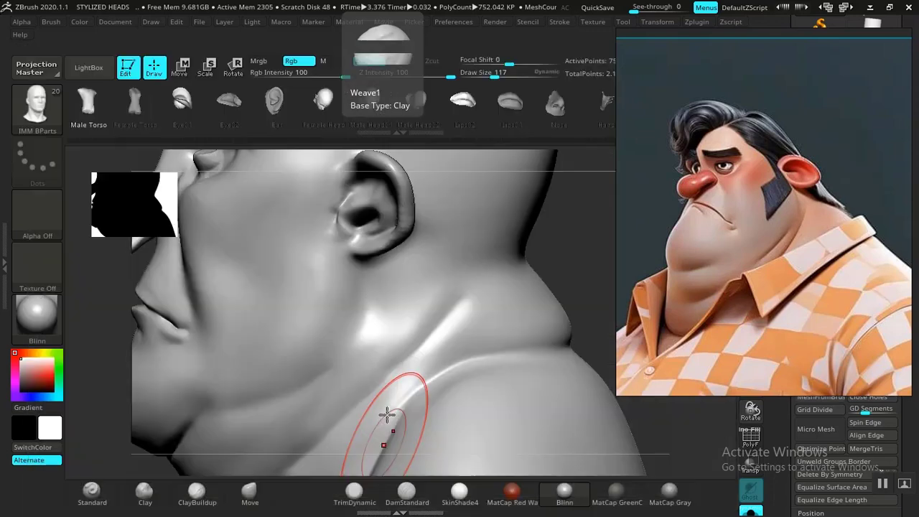
{"action": "left_click", "coordinate": [467, 296]}
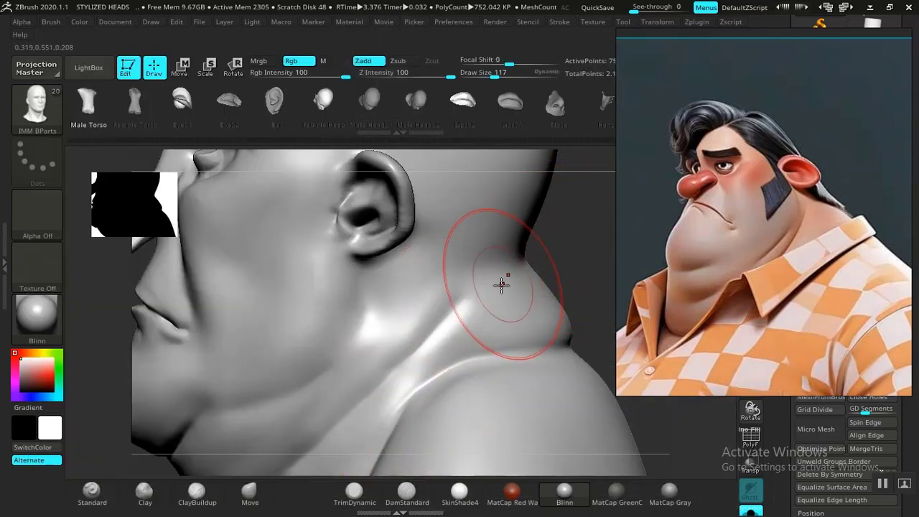
{"action": "key", "text": "b"}
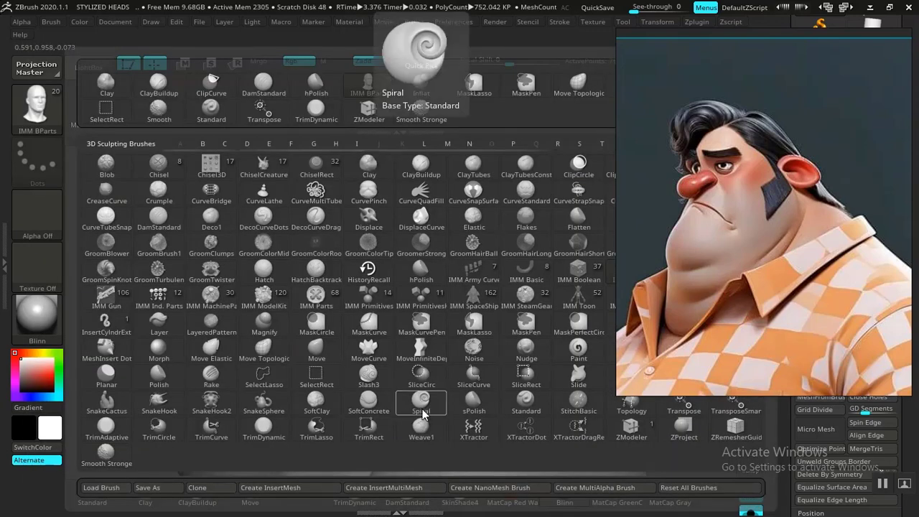
{"action": "key", "text": "i"}
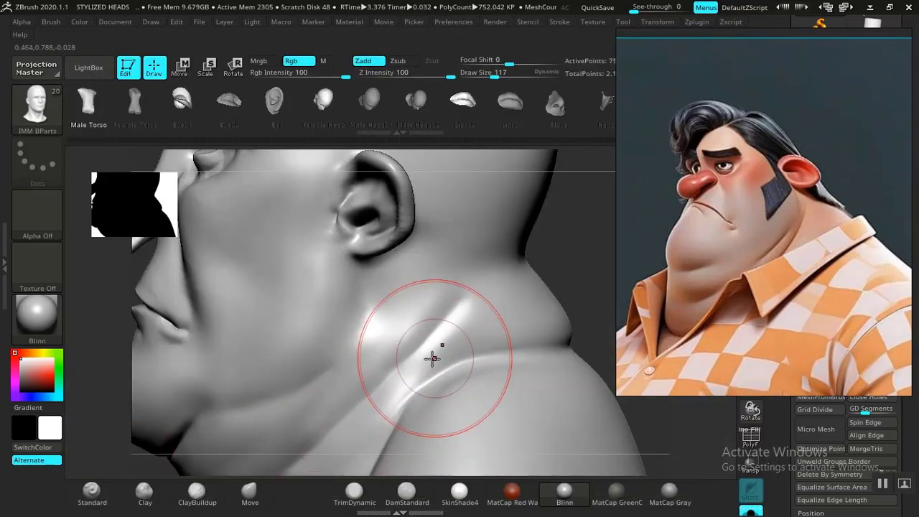
Step: Tighten the crease between the neck and shoulder with the Pinch brush, reducing its draw size to 65
{"action": "key", "text": "b"}
{"action": "left_click", "coordinate": [435, 354]}
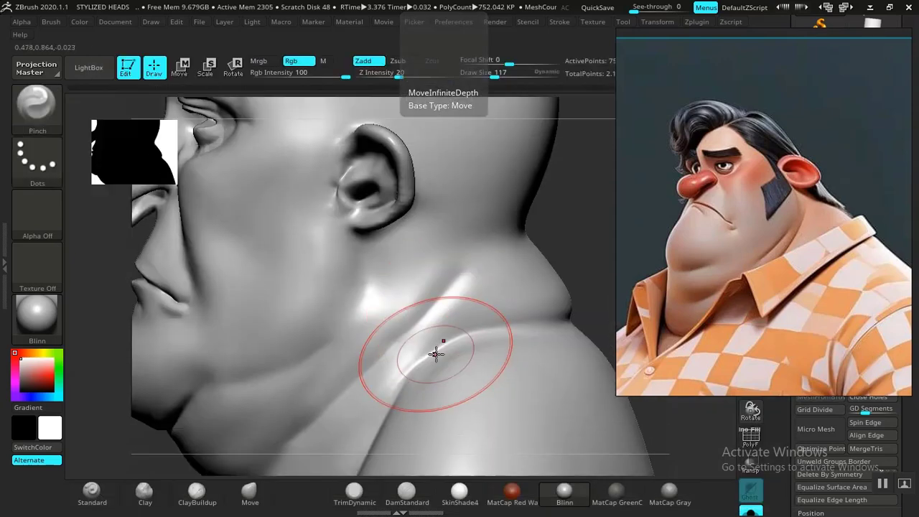
{"action": "mouse_move", "coordinate": [405, 331]}
{"action": "left_mouse_down"}
{"action": "mouse_move", "coordinate": [398, 335]}
{"action": "mouse_move", "coordinate": [426, 314]}
{"action": "left_mouse_up"}
{"action": "key", "text": "bracketleft"}
{"action": "key", "text": "bracketleft"}
{"action": "key", "text": "bracketleft"}
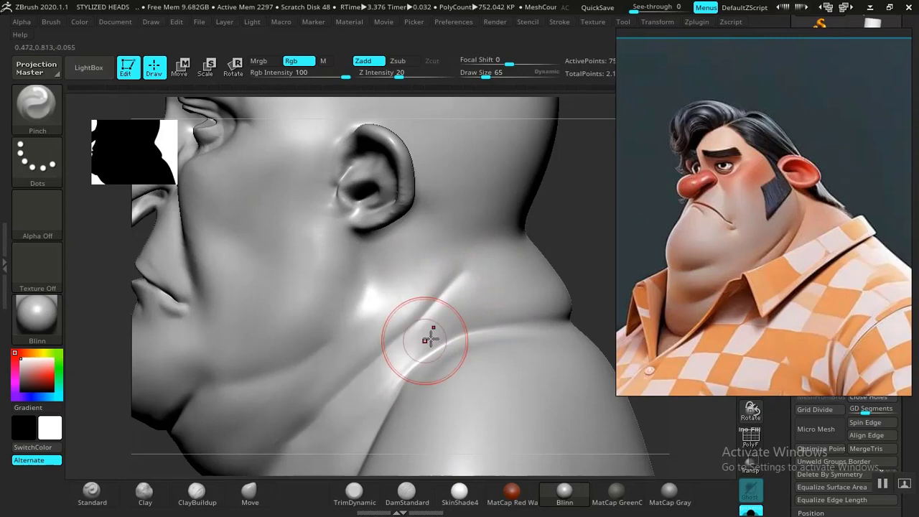
Step: Carve the crease where the neck meets the shoulder with the DamStandard brush at draw size 65 and smooth it
{"action": "mouse_move", "coordinate": [597, 238]}
{"action": "left_mouse_down"}
{"action": "mouse_move", "coordinate": [630, 232]}
{"action": "mouse_move", "coordinate": [573, 294]}
{"action": "mouse_move", "coordinate": [553, 277]}
{"action": "mouse_move", "coordinate": [558, 242]}
{"action": "mouse_move", "coordinate": [556, 310]}
{"action": "mouse_move", "coordinate": [528, 299]}
{"action": "mouse_move", "coordinate": [369, 400]}
{"action": "left_mouse_up"}
{"action": "left_click", "coordinate": [406, 492]}
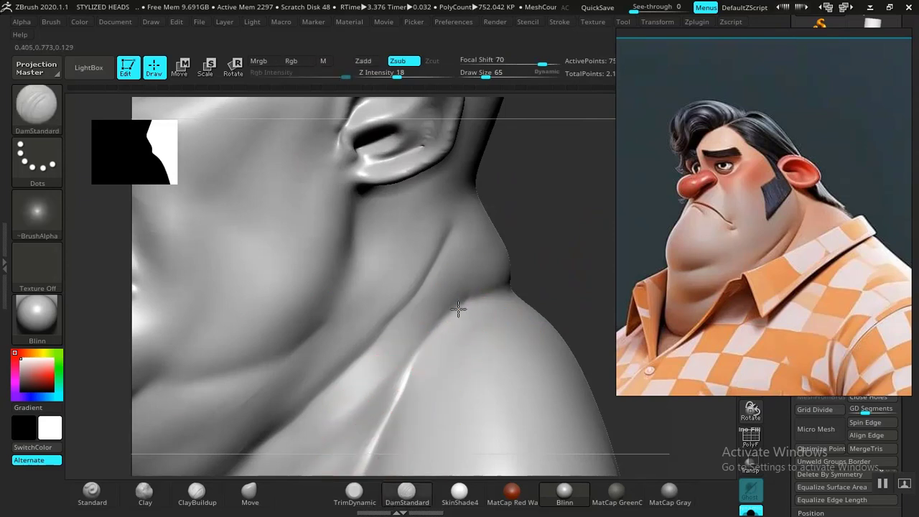
{"action": "left_click_drag", "start_coordinate": [418, 356], "coordinate": [392, 403]}
{"action": "left_click_drag", "start_coordinate": [405, 373], "coordinate": [374, 397], "text": "shift"}
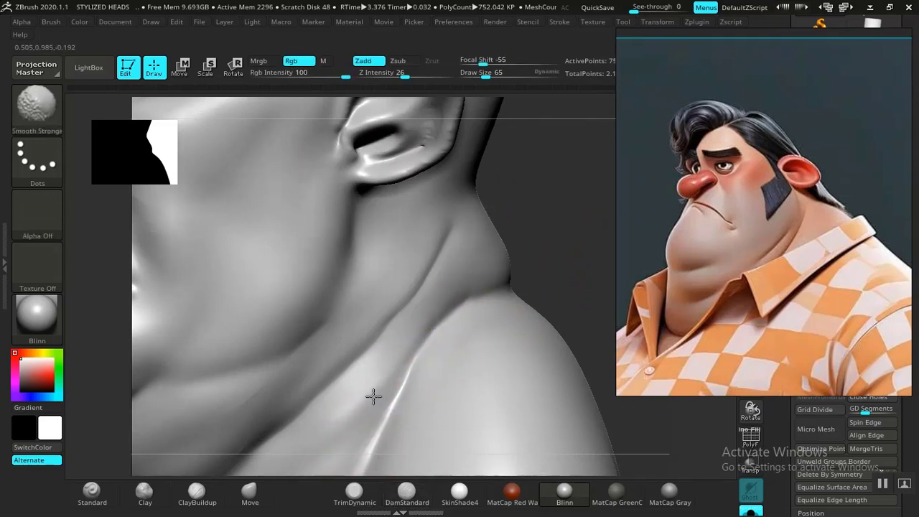
Step: Build up the neck fold beside the shoulder crease with the Standard brush at Z Intensity 7 and draw size 113
{"action": "left_click", "coordinate": [91, 493]}
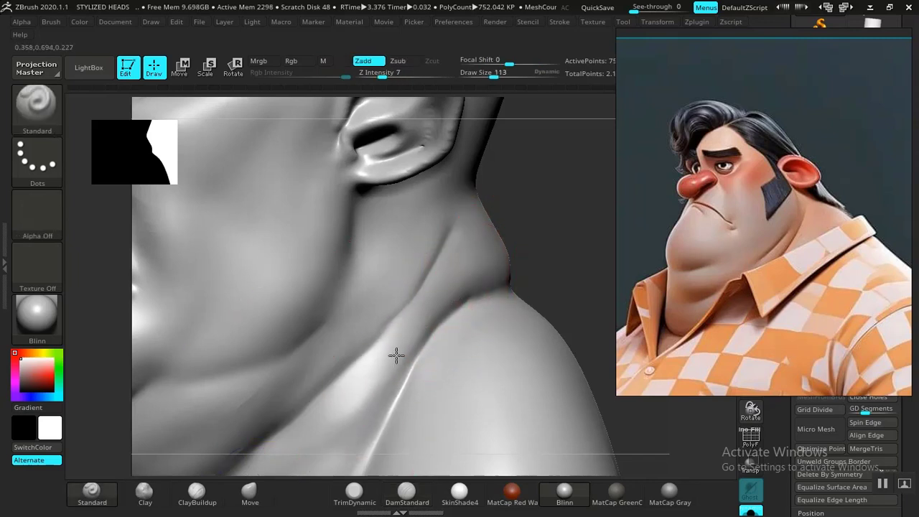
{"action": "key", "text": "f"}
{"action": "mouse_move", "coordinate": [556, 256]}
{"action": "left_mouse_down"}
{"action": "mouse_move", "coordinate": [582, 270]}
{"action": "mouse_move", "coordinate": [556, 308]}
{"action": "mouse_move", "coordinate": [568, 222]}
{"action": "mouse_move", "coordinate": [577, 257]}
{"action": "mouse_move", "coordinate": [586, 259]}
{"action": "mouse_move", "coordinate": [576, 224]}
{"action": "mouse_move", "coordinate": [587, 213]}
{"action": "mouse_move", "coordinate": [551, 220]}
{"action": "left_mouse_up"}
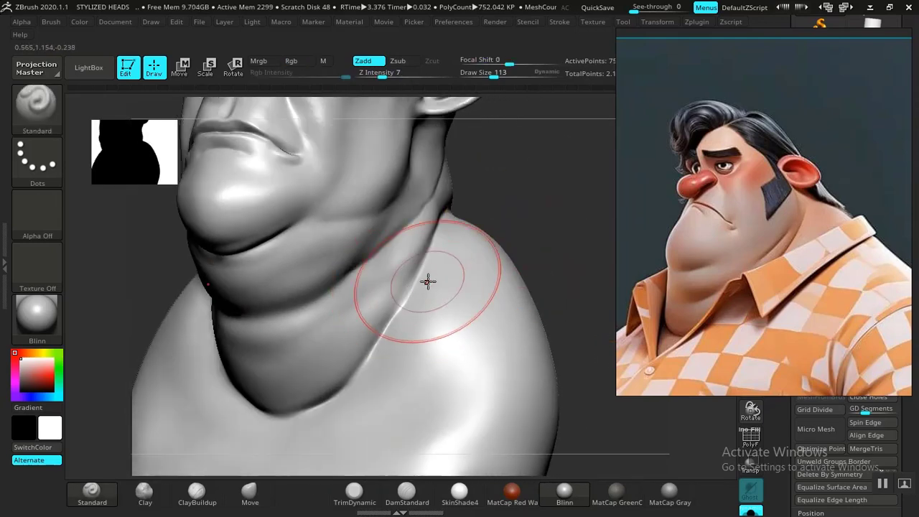
Step: Refine the side neck folds with the Standard brush at draw size 77 and smooth them with a higher smoothing intensity
{"action": "key", "text": "bracketleft"}
{"action": "key", "text": "bracketleft"}
{"action": "key", "text": "bracketleft"}
{"action": "key", "text": "bracketleft"}
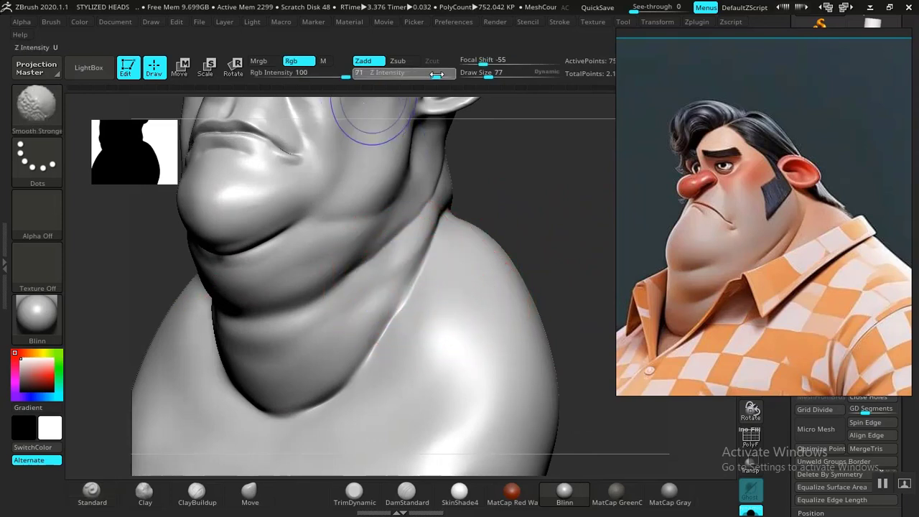
{"action": "left_click_drag", "start_coordinate": [436, 74], "coordinate": [455, 75], "text": "shift"}
{"action": "mouse_move", "coordinate": [537, 233]}
{"action": "left_mouse_down", "text": "alt"}
{"action": "mouse_move", "coordinate": [570, 223]}
{"action": "mouse_move", "coordinate": [563, 283]}
{"action": "left_mouse_up", "text": "alt"}
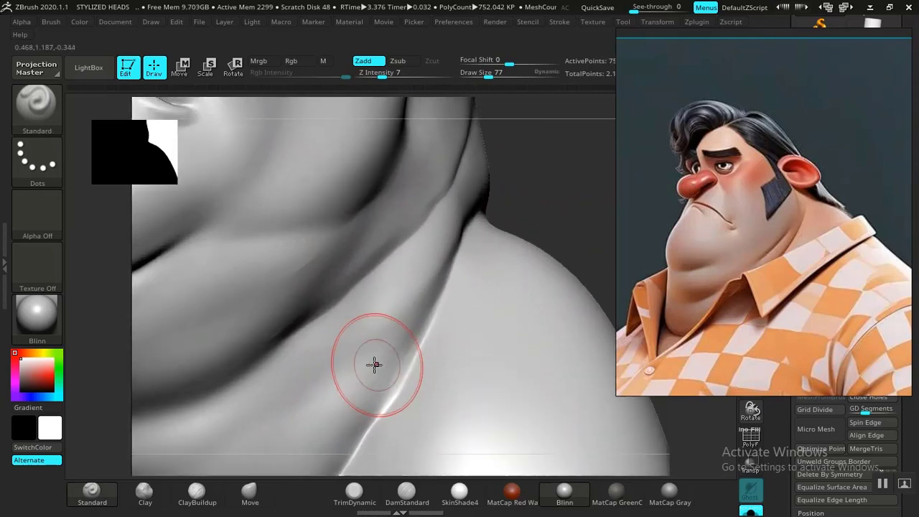
Step: Smooth the side neck folds beside the shoulder crease
{"action": "left_click_drag", "start_coordinate": [355, 355], "coordinate": [306, 415], "text": "shift"}
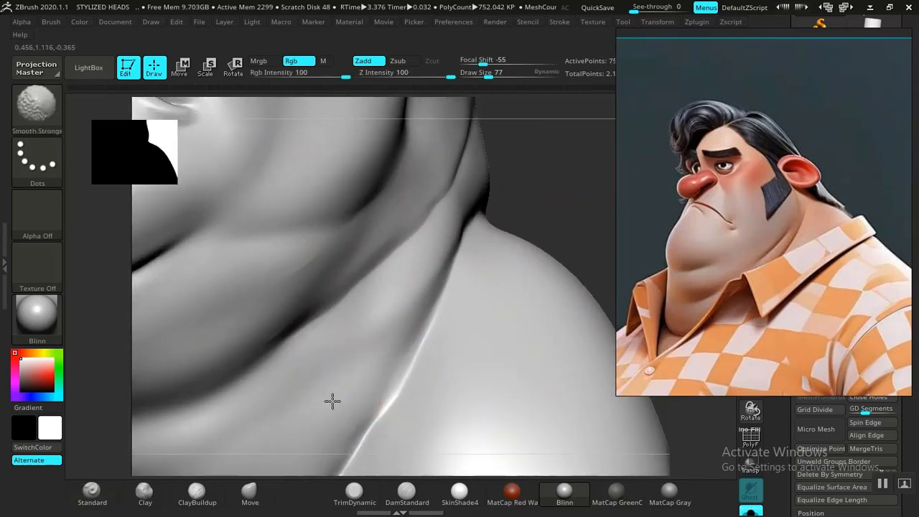
{"action": "left_click_drag", "start_coordinate": [578, 199], "coordinate": [343, 309]}
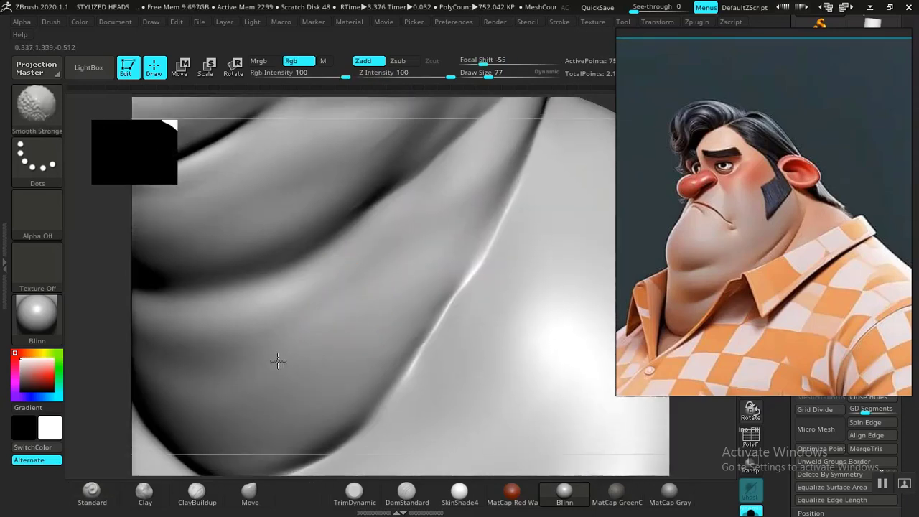
{"action": "left_click_drag", "start_coordinate": [415, 278], "coordinate": [450, 218], "text": "shift"}
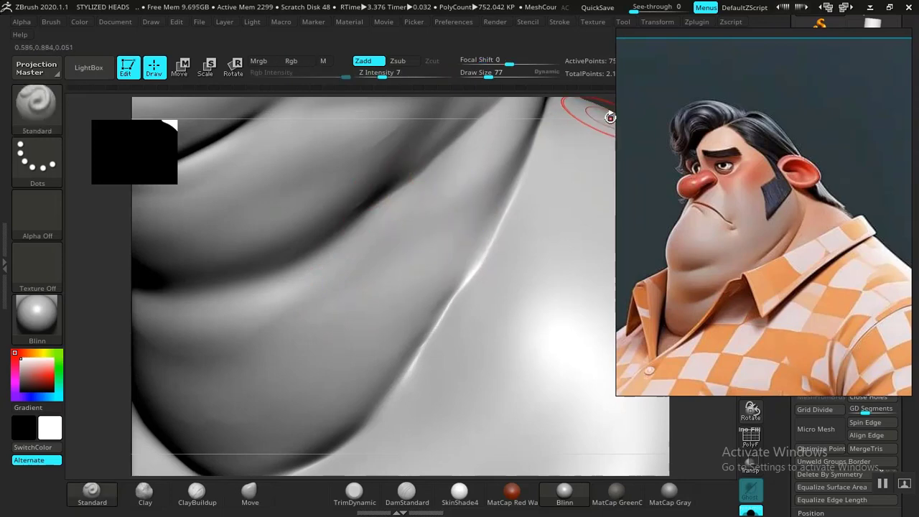
{"action": "mouse_move", "coordinate": [621, 104]}
{"action": "left_mouse_down"}
{"action": "mouse_move", "coordinate": [618, 117]}
{"action": "mouse_move", "coordinate": [635, 128]}
{"action": "mouse_move", "coordinate": [637, 118]}
{"action": "left_mouse_up"}
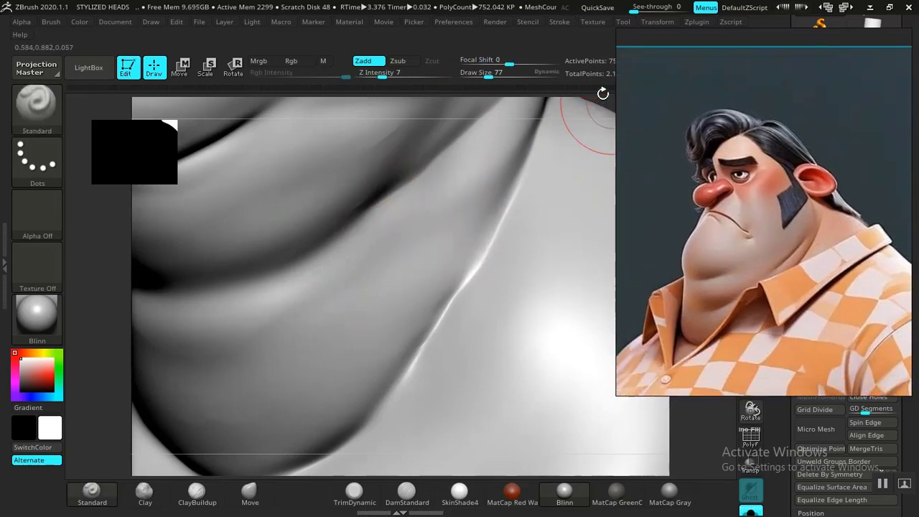
{"action": "left_click_drag", "start_coordinate": [602, 93], "coordinate": [624, 81]}
{"action": "left_click_drag", "start_coordinate": [571, 153], "coordinate": [502, 240]}
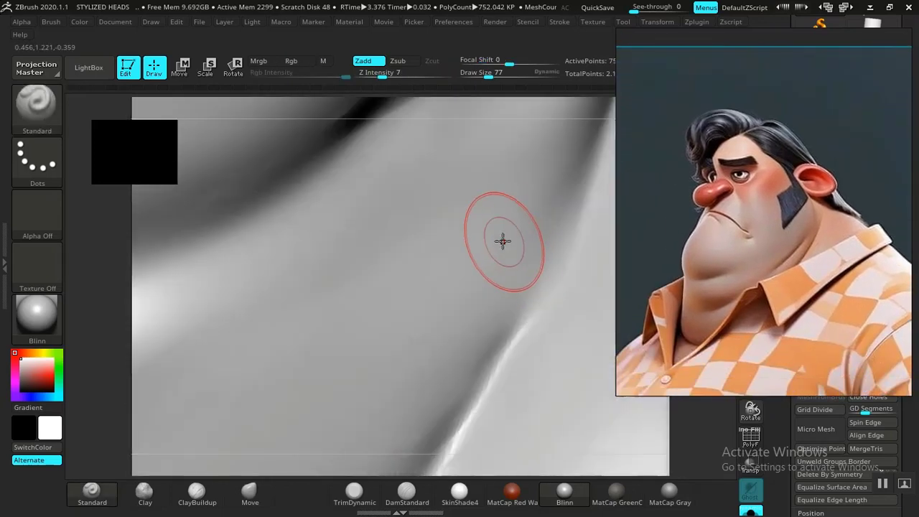
Step: Smooth the neck fold beneath the jaw and ear
{"action": "key", "text": "f"}
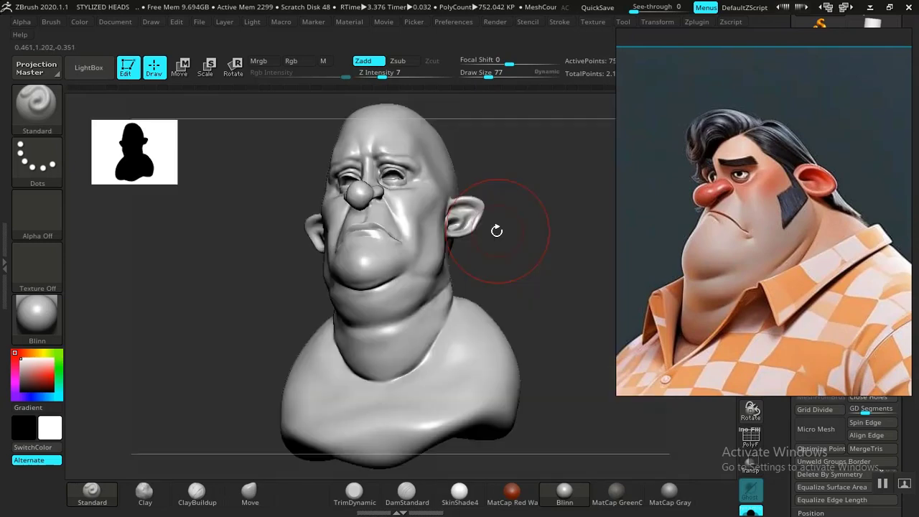
{"action": "mouse_move", "coordinate": [543, 223]}
{"action": "left_mouse_down", "text": "alt"}
{"action": "mouse_move", "coordinate": [539, 260]}
{"action": "mouse_move", "coordinate": [562, 351]}
{"action": "mouse_move", "coordinate": [563, 163]}
{"action": "mouse_move", "coordinate": [606, 381]}
{"action": "left_mouse_up", "text": "alt"}
{"action": "mouse_move", "coordinate": [413, 309]}
{"action": "left_mouse_down", "text": "shift"}
{"action": "mouse_move", "coordinate": [415, 270]}
{"action": "mouse_move", "coordinate": [367, 270]}
{"action": "left_mouse_up", "text": "shift"}
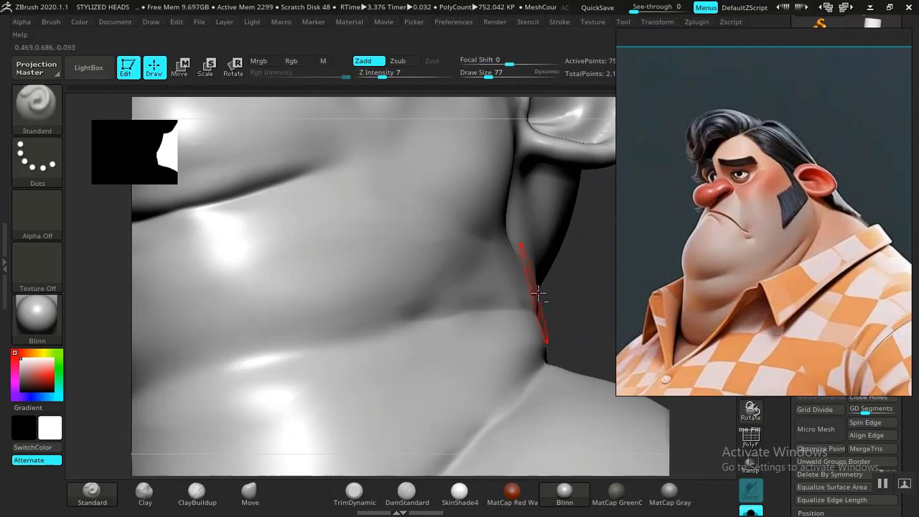
{"action": "left_click_drag", "start_coordinate": [565, 282], "coordinate": [597, 342], "text": "alt"}
{"action": "left_click_drag", "start_coordinate": [606, 312], "coordinate": [602, 281], "text": "alt"}
{"action": "left_click_drag", "start_coordinate": [488, 307], "coordinate": [501, 311]}
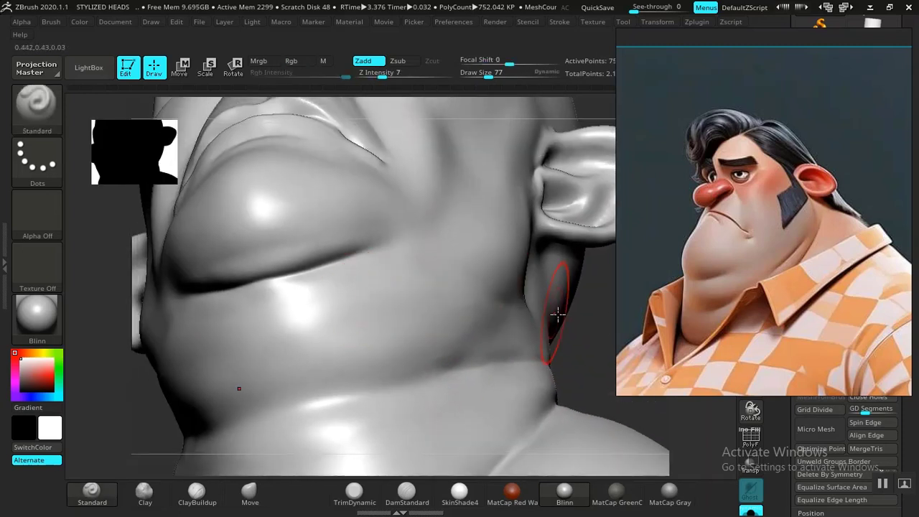
{"action": "left_click_drag", "start_coordinate": [585, 344], "coordinate": [640, 332]}
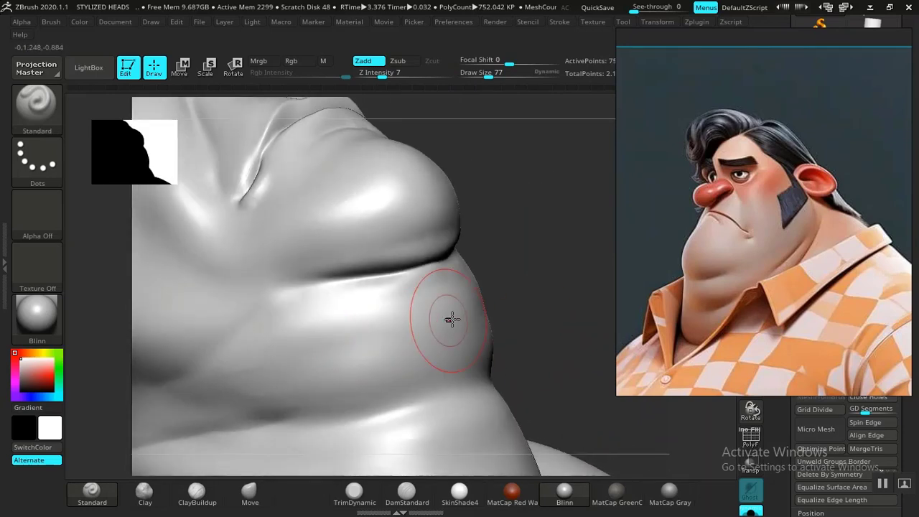
{"action": "left_click_drag", "start_coordinate": [505, 290], "coordinate": [539, 276]}
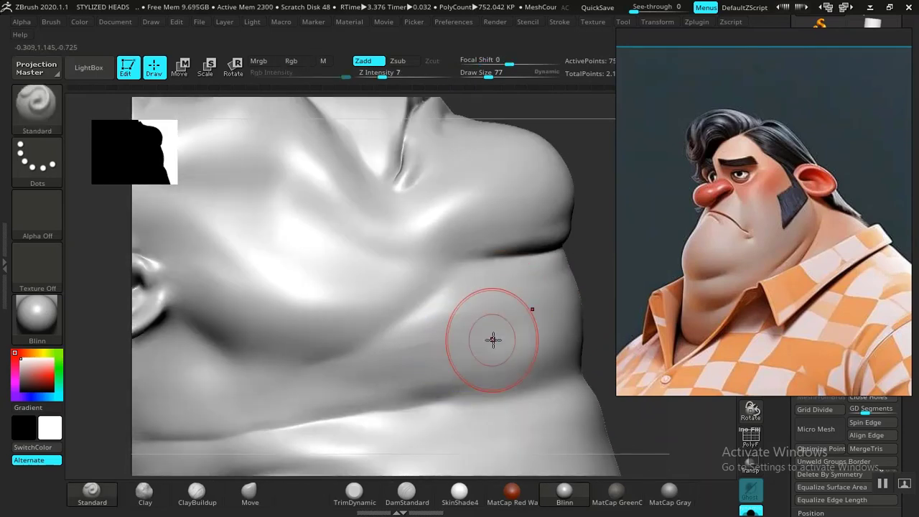
Step: Set the Smooth brush's Z Intensity to 31 and soften the folds under the jaw and along the side of the neck
{"action": "key", "text": "ctrl"}
{"action": "key", "text": "shift"}
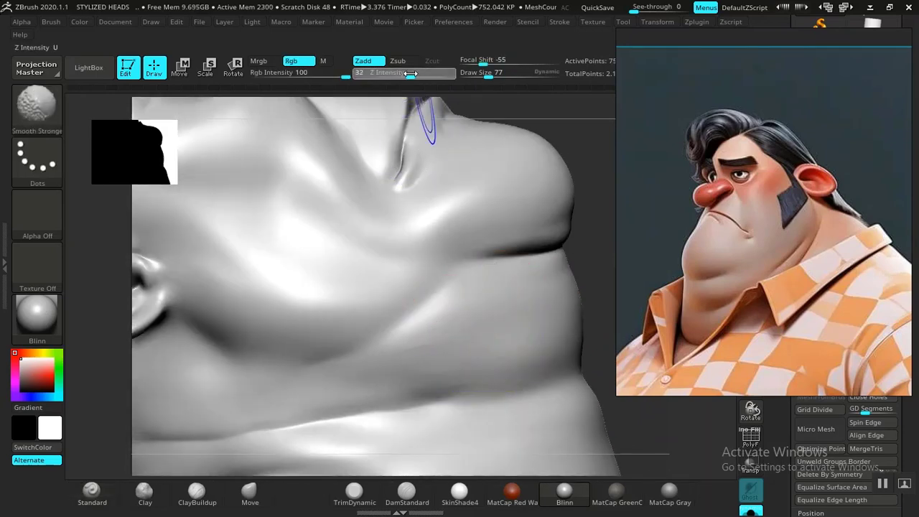
{"action": "left_click_drag", "start_coordinate": [410, 74], "coordinate": [408, 73]}
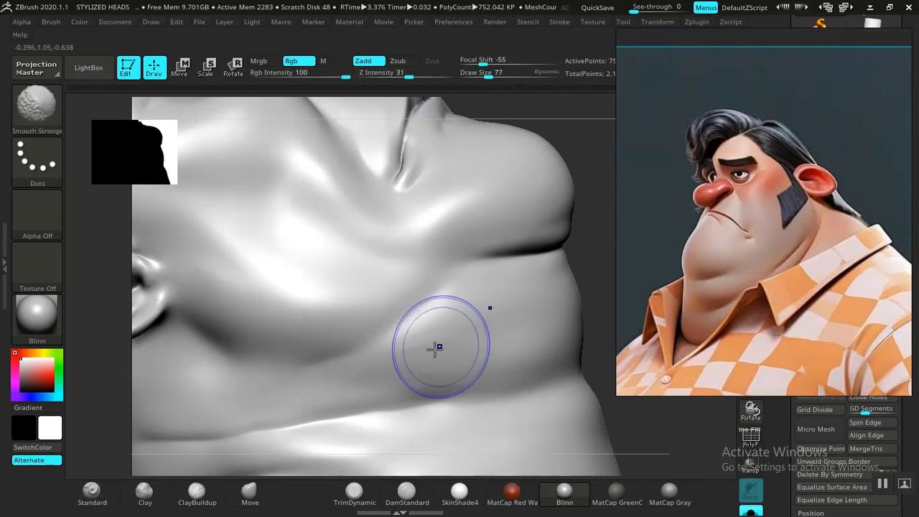
{"action": "right_click_drag", "start_coordinate": [487, 161], "coordinate": [466, 315], "text": "ctrl"}
{"action": "right_click_drag", "start_coordinate": [321, 361], "coordinate": [263, 385]}
{"action": "right_click_drag", "start_coordinate": [194, 390], "coordinate": [265, 394]}
{"action": "right_click_drag", "start_coordinate": [209, 408], "coordinate": [96, 433], "text": "alt"}
{"action": "right_click_drag", "start_coordinate": [539, 285], "coordinate": [468, 297]}
{"action": "left_click_drag", "start_coordinate": [446, 295], "coordinate": [462, 275], "text": "shift"}
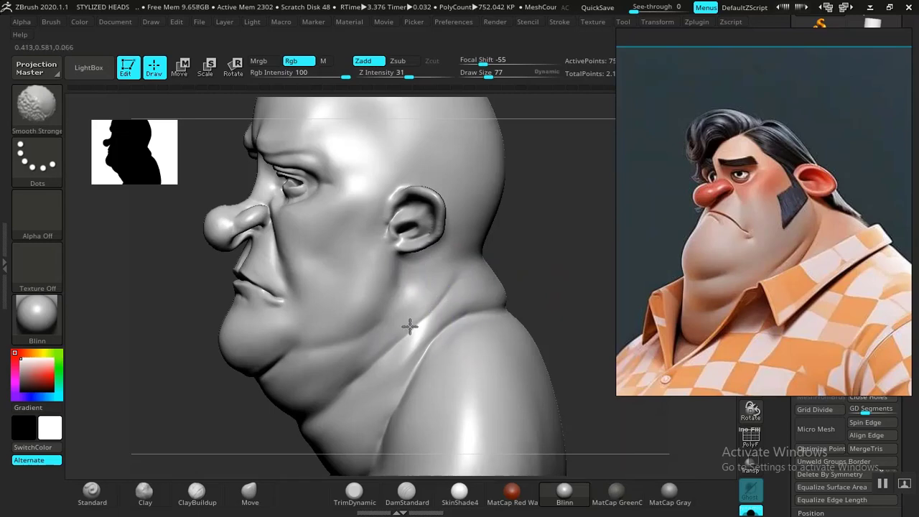
Step: Try smoothing the upper eyelid folds near the nose bridge, and undo the stroke
{"action": "mouse_move", "coordinate": [520, 258]}
{"action": "right_mouse_down"}
{"action": "mouse_move", "coordinate": [584, 256]}
{"action": "mouse_move", "coordinate": [580, 238]}
{"action": "mouse_move", "coordinate": [568, 269]}
{"action": "right_mouse_up"}
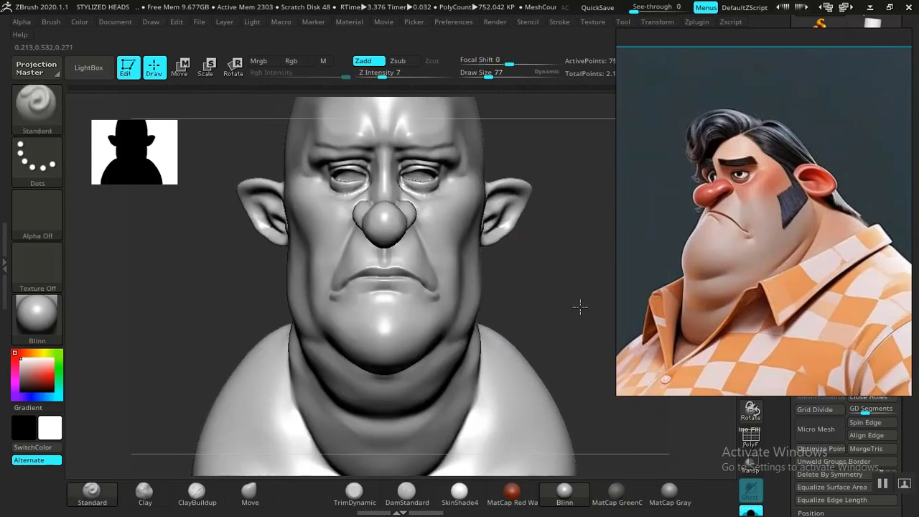
{"action": "right_click_drag", "start_coordinate": [579, 308], "coordinate": [593, 383], "text": "ctrl"}
{"action": "right_click_drag", "start_coordinate": [531, 108], "coordinate": [605, 390], "text": "alt"}
{"action": "right_click_drag", "start_coordinate": [626, 274], "coordinate": [619, 310], "text": "ctrl"}
{"action": "right_click_drag", "start_coordinate": [511, 314], "coordinate": [476, 302]}
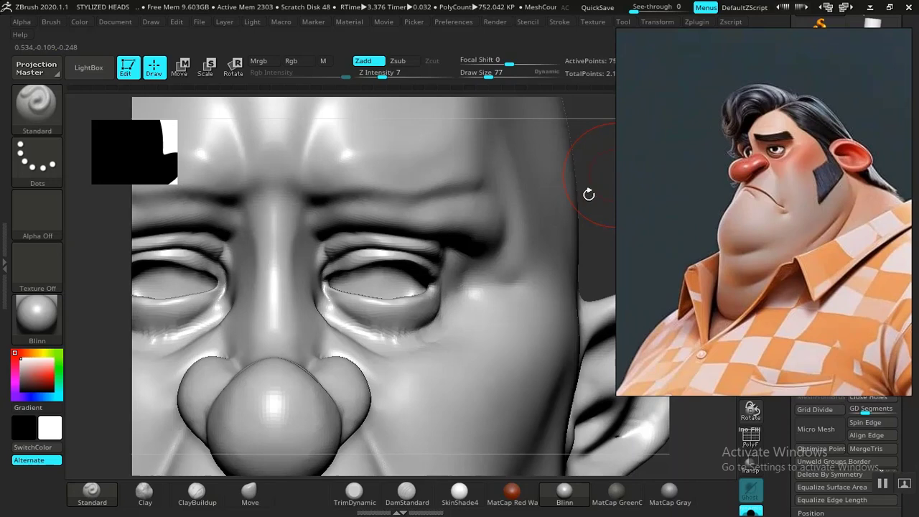
{"action": "right_click_drag", "start_coordinate": [589, 195], "coordinate": [604, 431]}
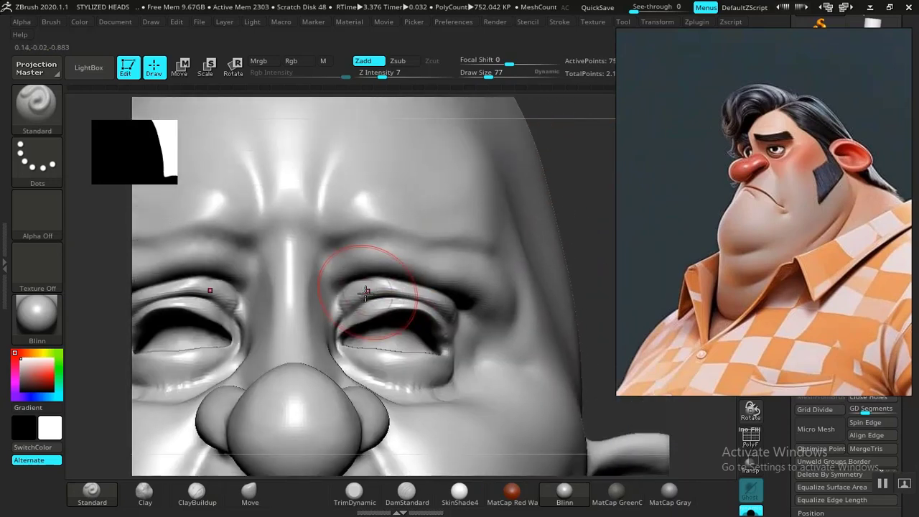
{"action": "left_click_drag", "start_coordinate": [365, 293], "coordinate": [352, 297], "text": "shift"}
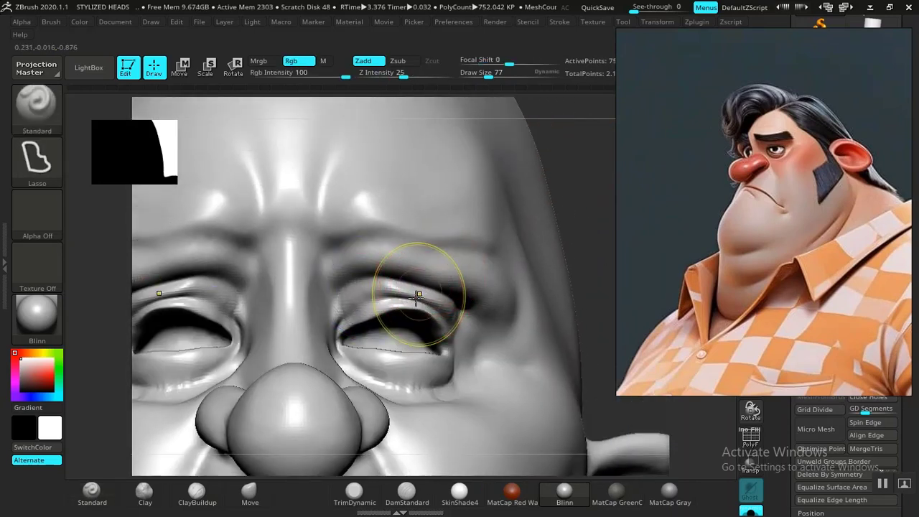
{"action": "key", "text": "ctrl+z"}
Step: Reshape the upper eyelid and its crease with the Move brush at draw size 77
{"action": "right_click_drag", "start_coordinate": [593, 245], "coordinate": [402, 307]}
{"action": "right_click_drag", "start_coordinate": [615, 148], "coordinate": [553, 190]}
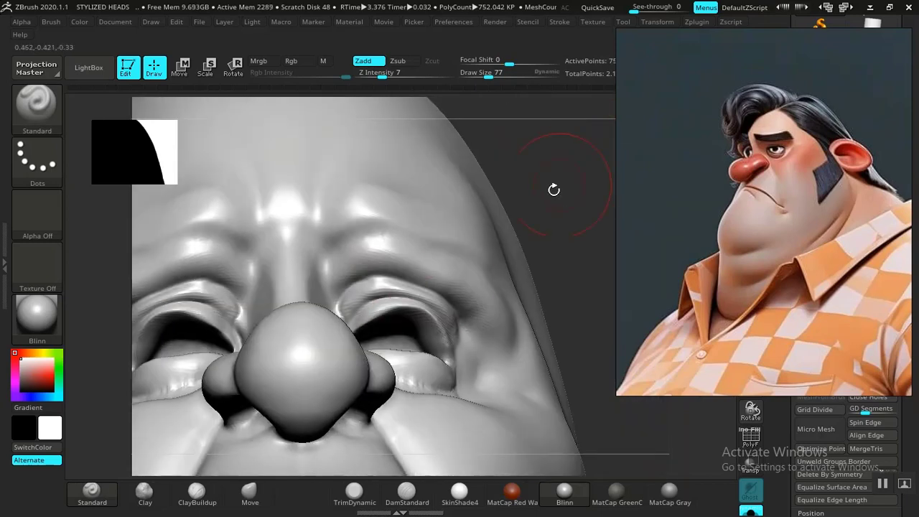
{"action": "left_click", "coordinate": [249, 493]}
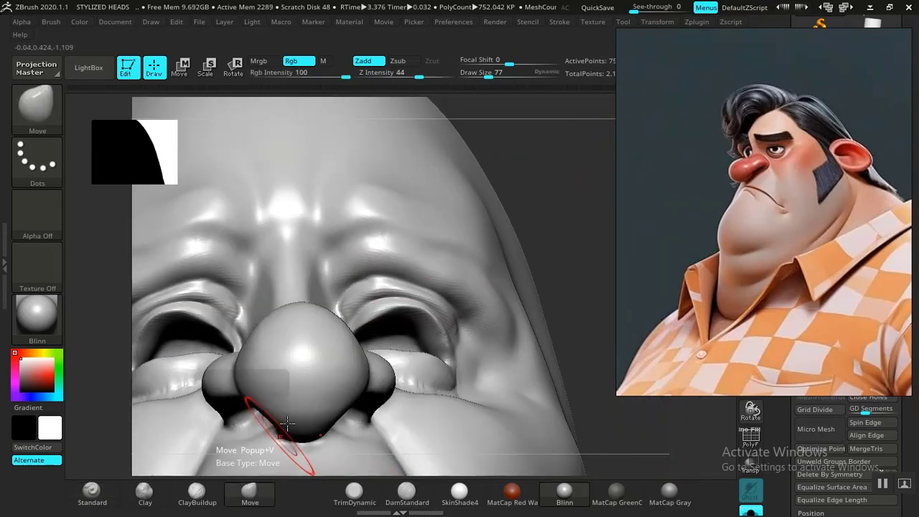
{"action": "left_click_drag", "start_coordinate": [369, 298], "coordinate": [372, 307]}
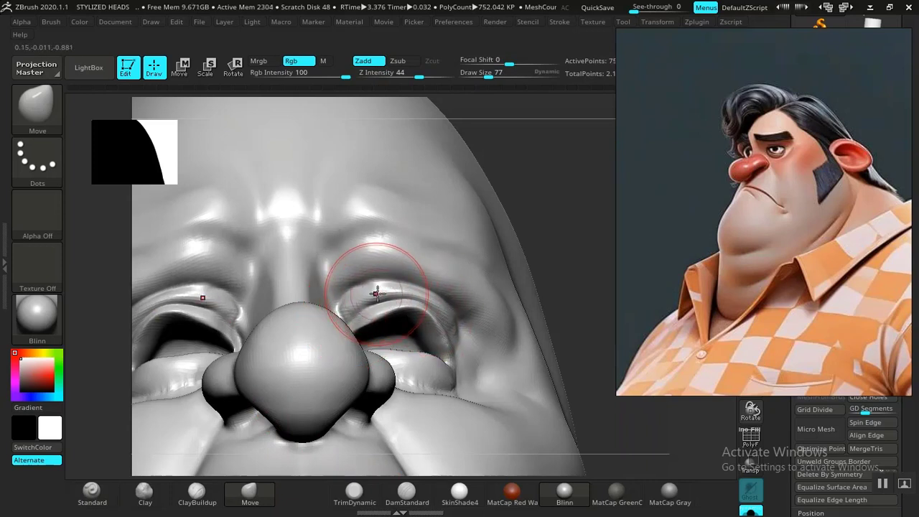
{"action": "right_click_drag", "start_coordinate": [559, 212], "coordinate": [549, 295], "text": "ctrl"}
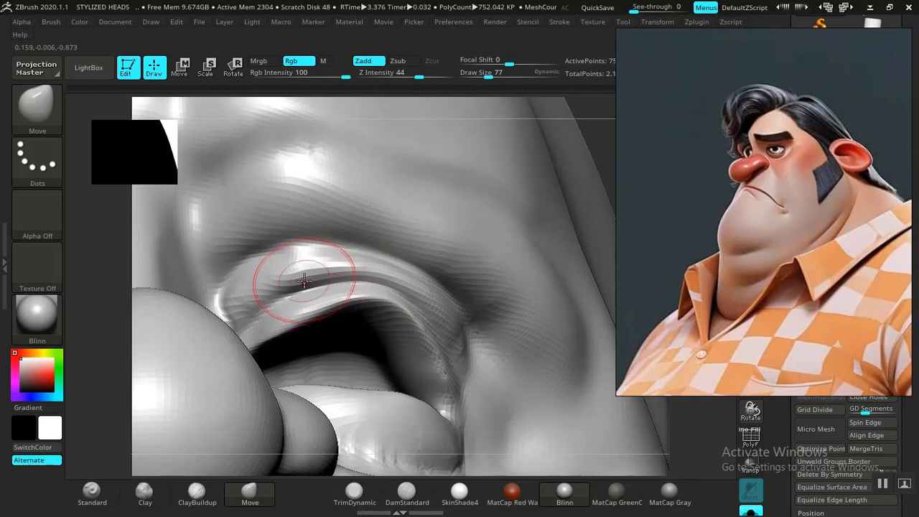
{"action": "mouse_move", "coordinate": [283, 287]}
{"action": "left_mouse_down"}
{"action": "mouse_move", "coordinate": [243, 305]}
{"action": "mouse_move", "coordinate": [365, 274]}
{"action": "left_mouse_up"}
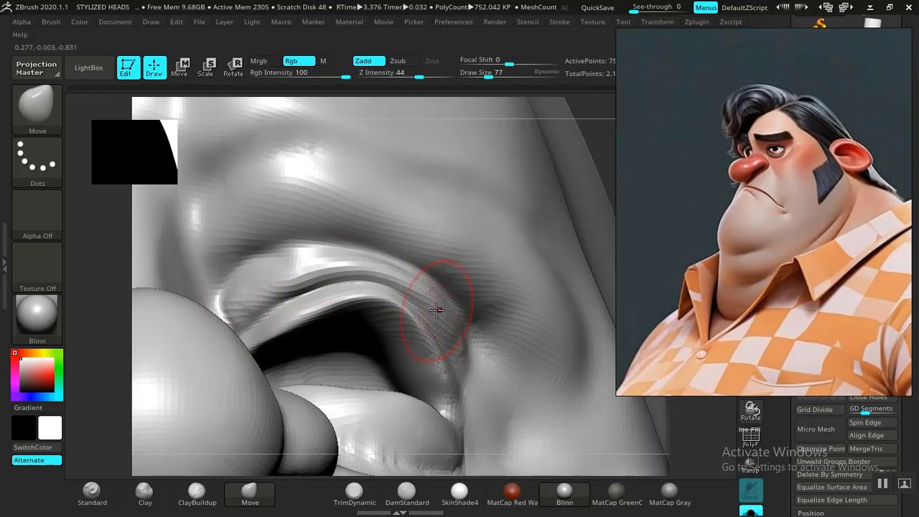
{"action": "mouse_move", "coordinate": [390, 318]}
{"action": "left_mouse_down"}
{"action": "mouse_move", "coordinate": [302, 288]}
{"action": "mouse_move", "coordinate": [293, 241]}
{"action": "left_mouse_up"}
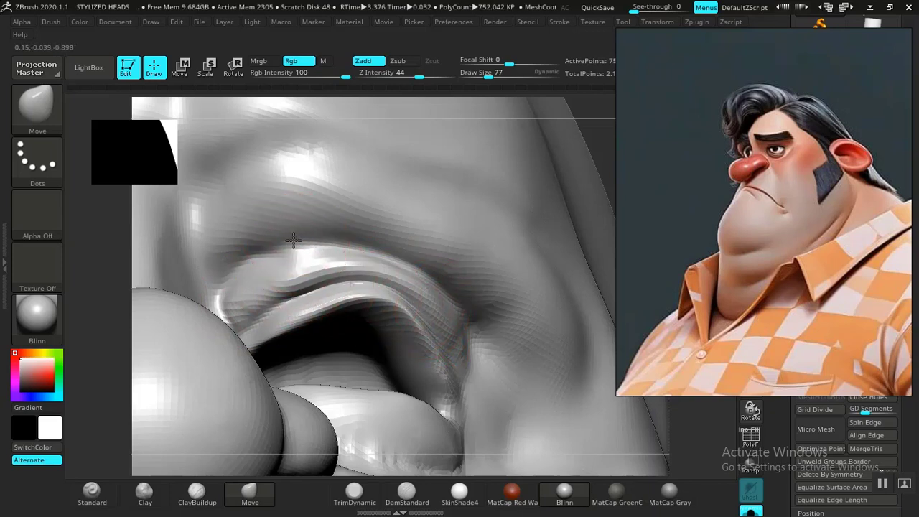
Step: Pull the brow fold down over the upper eyelid with the Move brush, enlarging its draw size to 89 and 101
{"action": "key", "text": "bracketright"}
{"action": "key", "text": "bracketright"}
{"action": "key", "text": "bracketright"}
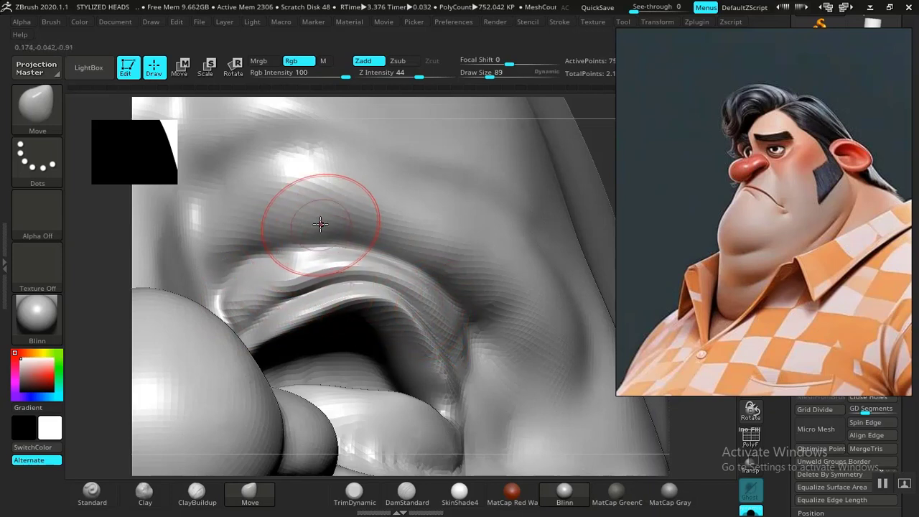
{"action": "mouse_move", "coordinate": [301, 211]}
{"action": "left_mouse_down"}
{"action": "mouse_move", "coordinate": [291, 207]}
{"action": "mouse_move", "coordinate": [236, 239]}
{"action": "mouse_move", "coordinate": [240, 247]}
{"action": "left_mouse_up"}
{"action": "left_click_drag", "start_coordinate": [339, 224], "coordinate": [343, 240]}
{"action": "left_click_drag", "start_coordinate": [467, 277], "coordinate": [474, 293]}
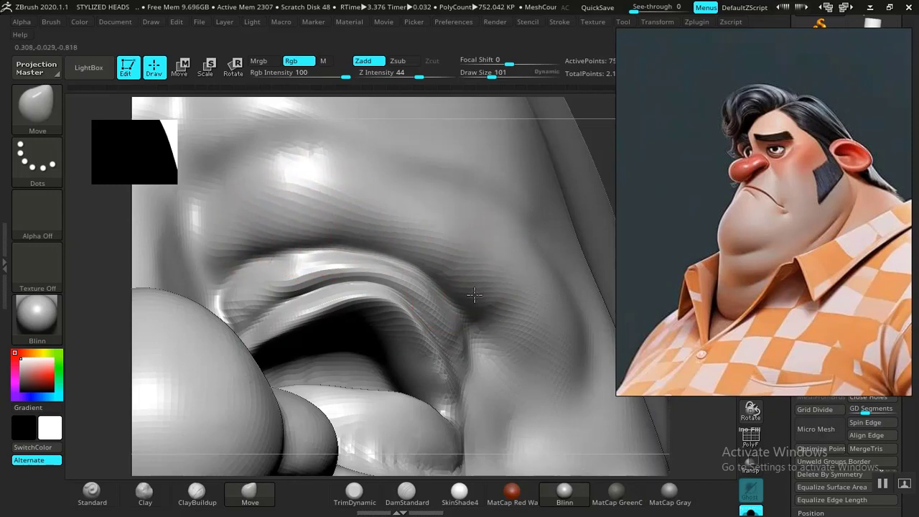
Step: Move the reference image clear of the tool settings, expand the Subtool list and turn off Solo mode to show the eyeballs
{"action": "key", "text": "f"}
{"action": "left_click_drag", "start_coordinate": [549, 233], "coordinate": [552, 296]}
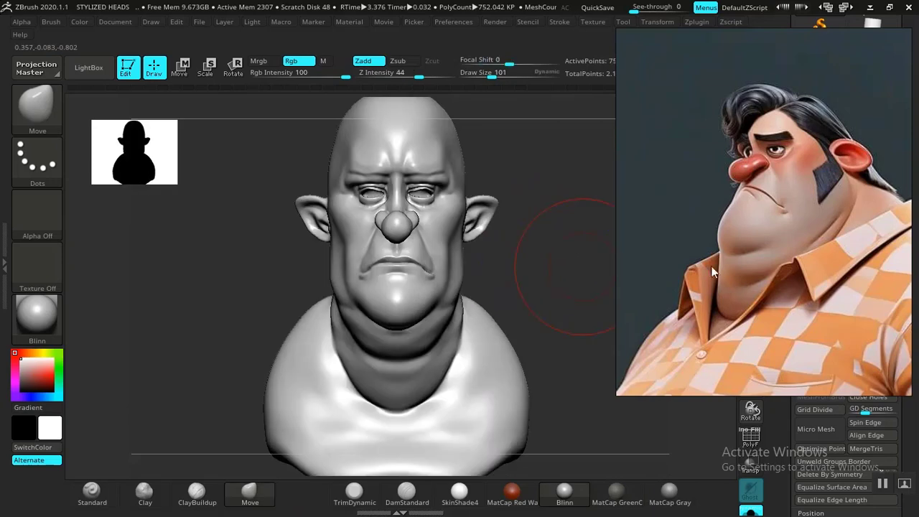
{"action": "left_click_drag", "start_coordinate": [793, 258], "coordinate": [181, 307]}
{"action": "scroll", "coordinate": [793, 161], "scroll_direction": "up", "scroll_amount": 3}
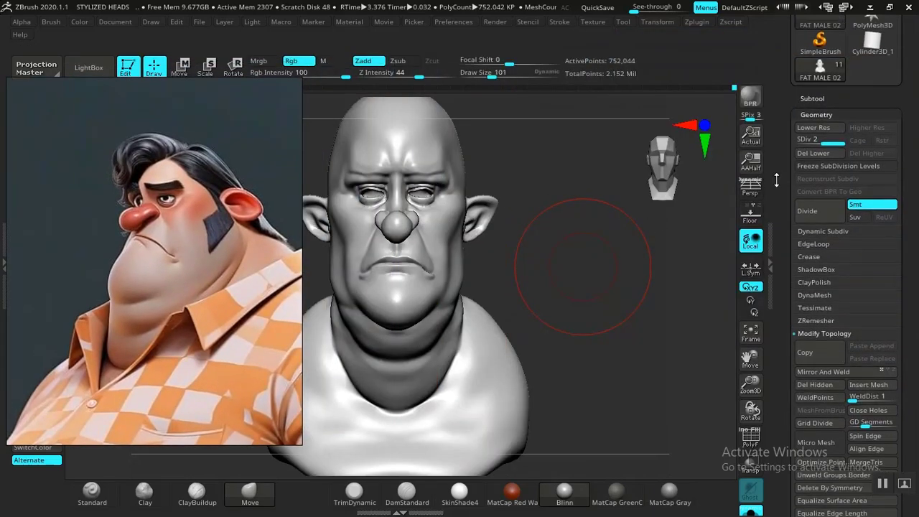
{"action": "left_click", "coordinate": [810, 181]}
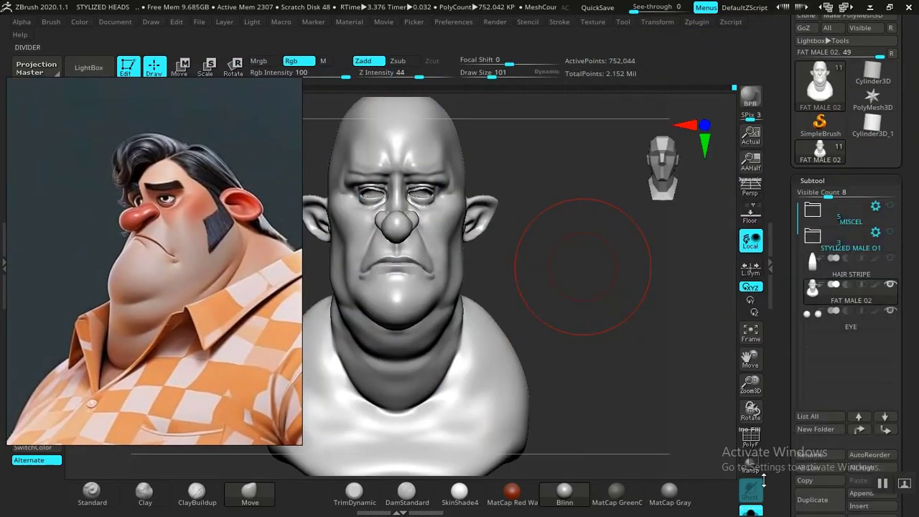
{"action": "left_click", "coordinate": [751, 512]}
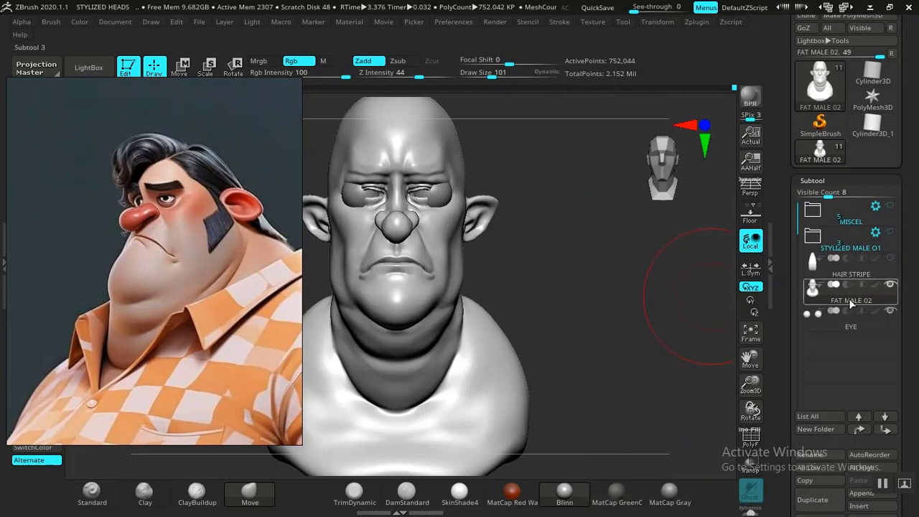
Step: Shift the EYE subtool sideways to fit the eyeballs into the sockets, and display its polygon wireframe
{"action": "left_click", "coordinate": [837, 329]}
{"action": "key", "text": "w"}
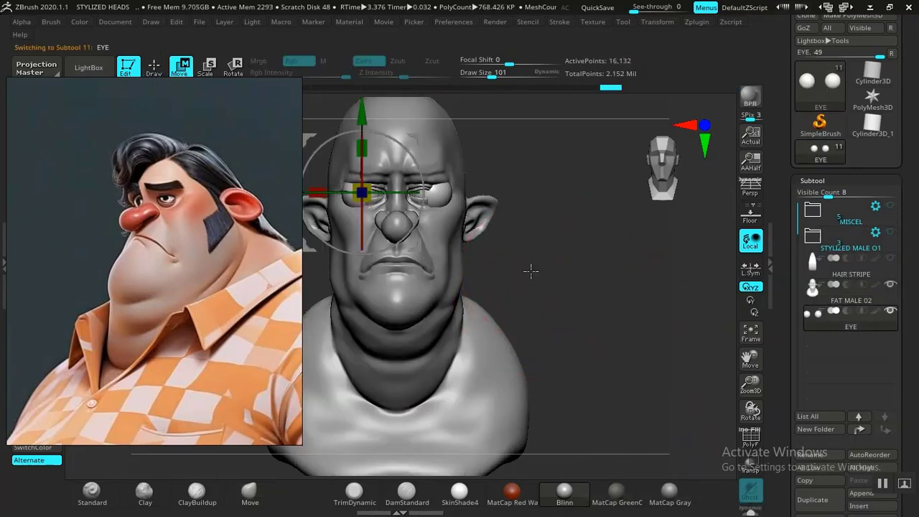
{"action": "left_click_drag", "start_coordinate": [596, 299], "coordinate": [655, 368], "text": "alt"}
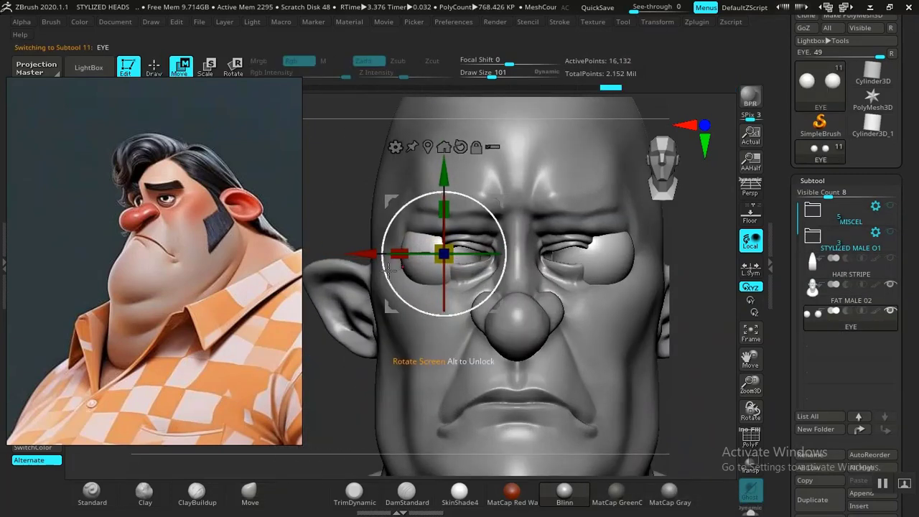
{"action": "left_click_drag", "start_coordinate": [357, 257], "coordinate": [386, 256]}
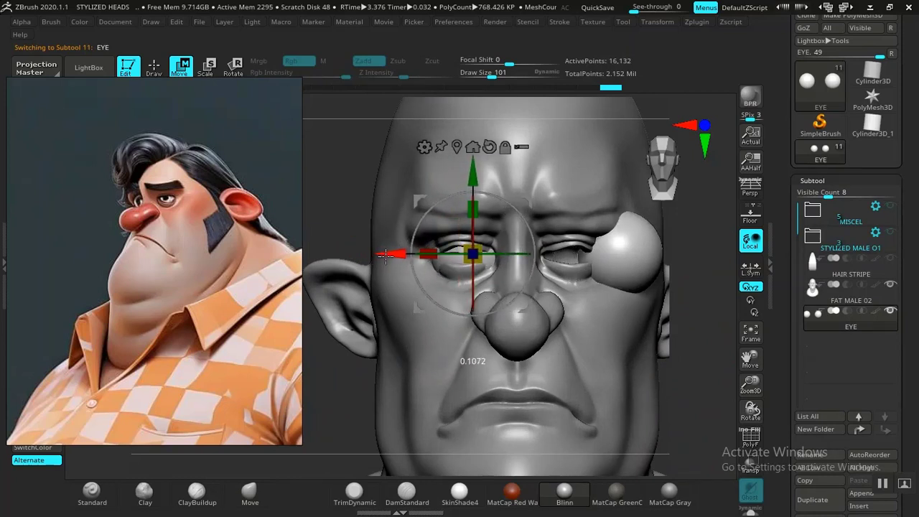
{"action": "left_click_drag", "start_coordinate": [479, 263], "coordinate": [468, 257]}
{"action": "left_click_drag", "start_coordinate": [386, 251], "coordinate": [399, 253]}
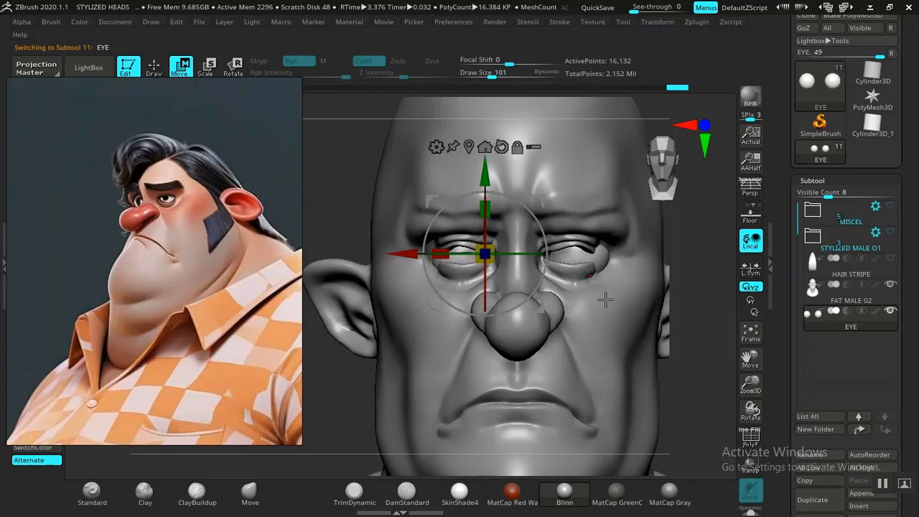
{"action": "key", "text": "q"}
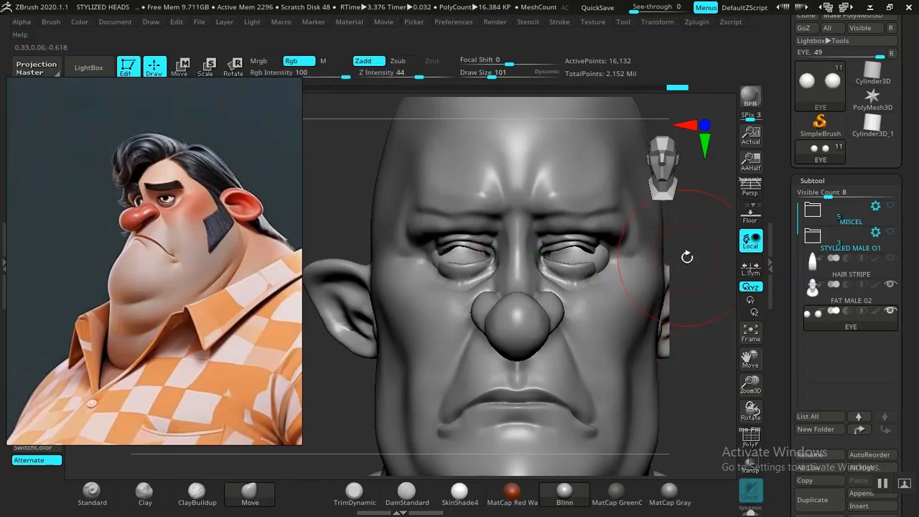
{"action": "key", "text": "shift+f"}
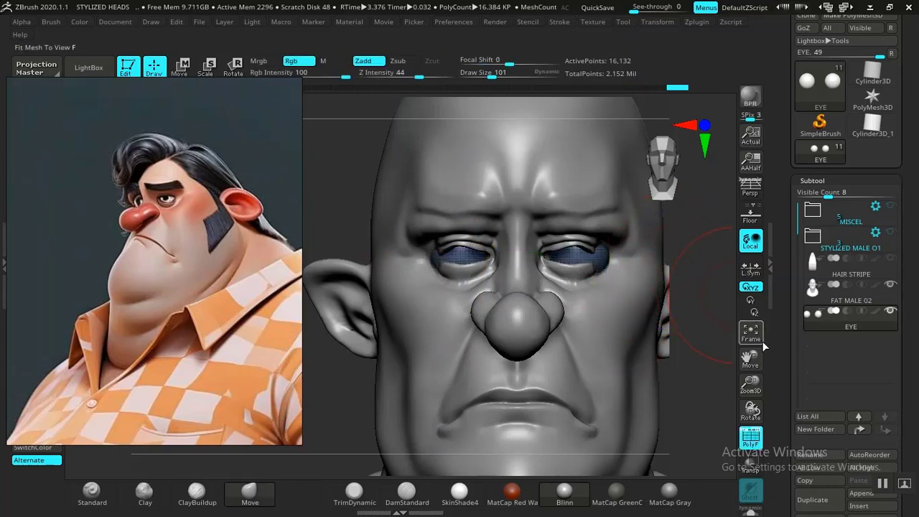
Step: Split the EYE subtool into automatic polygroups, one per eyeball, and isolate one eyeball by hiding the other
{"action": "scroll", "coordinate": [791, 266], "scroll_direction": "down", "scroll_amount": 6}
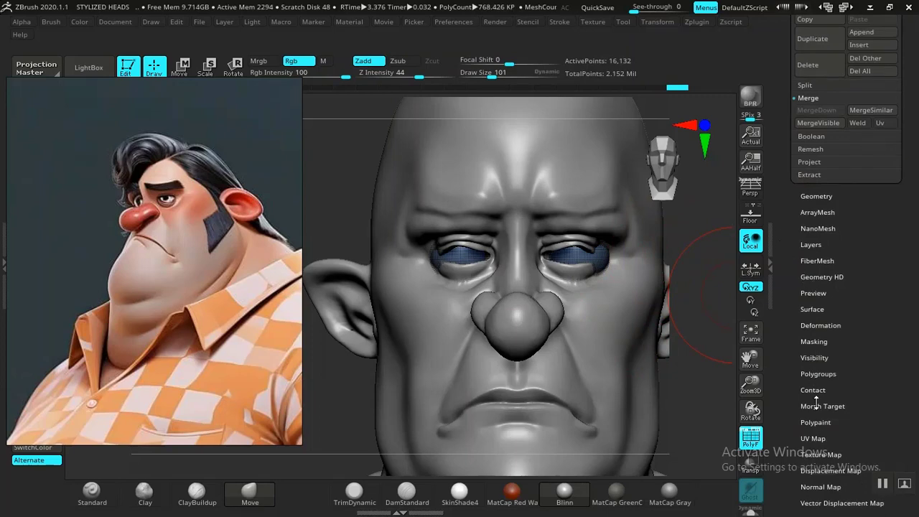
{"action": "left_click", "coordinate": [819, 374]}
{"action": "left_click_drag", "start_coordinate": [786, 348], "coordinate": [786, 401]}
{"action": "left_click_drag", "start_coordinate": [788, 368], "coordinate": [785, 440]}
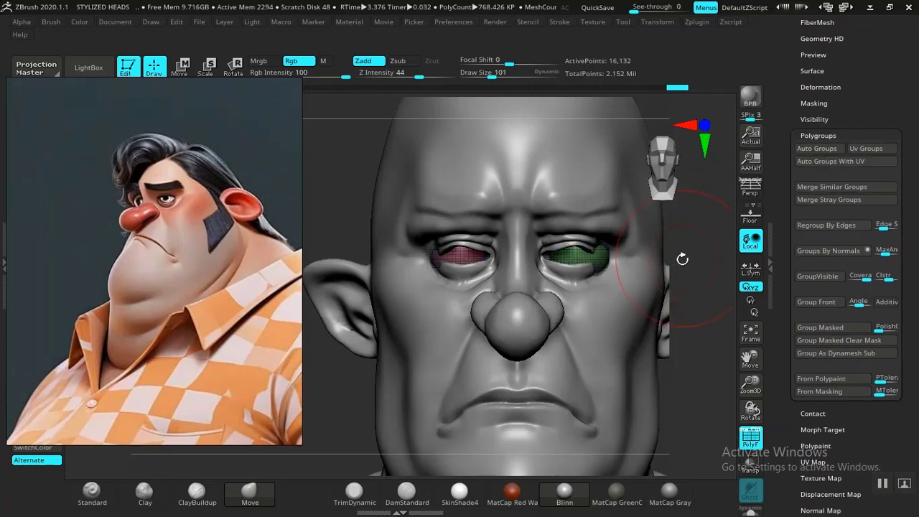
{"action": "left_click", "coordinate": [463, 257], "text": "ctrl+shift"}
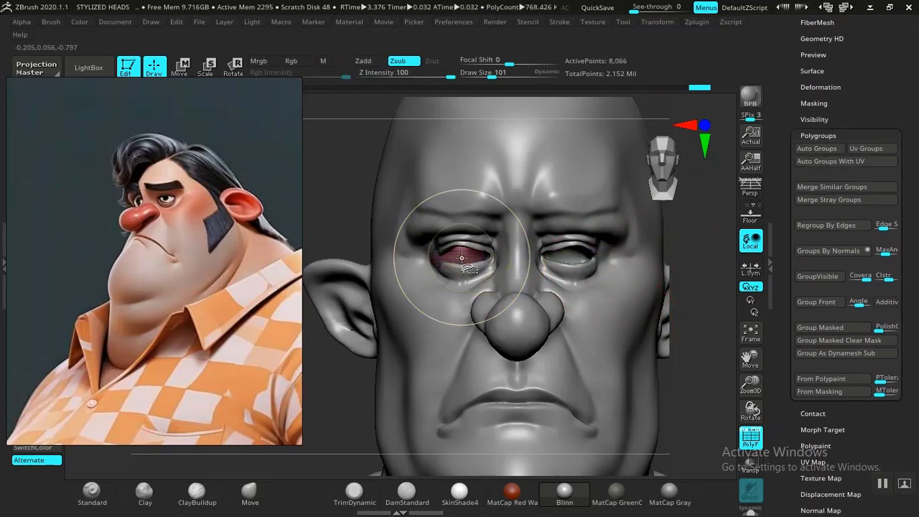
Step: Hide the polygon wireframe, centre the transform gizmo on the isolated eyeball and shift the eyeball sideways toward the nose
{"action": "key", "text": "w"}
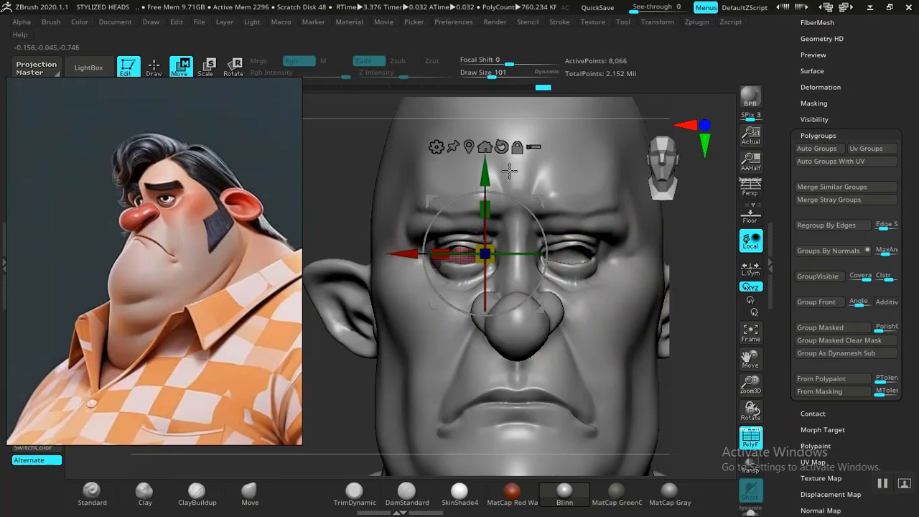
{"action": "key", "text": "shift+f"}
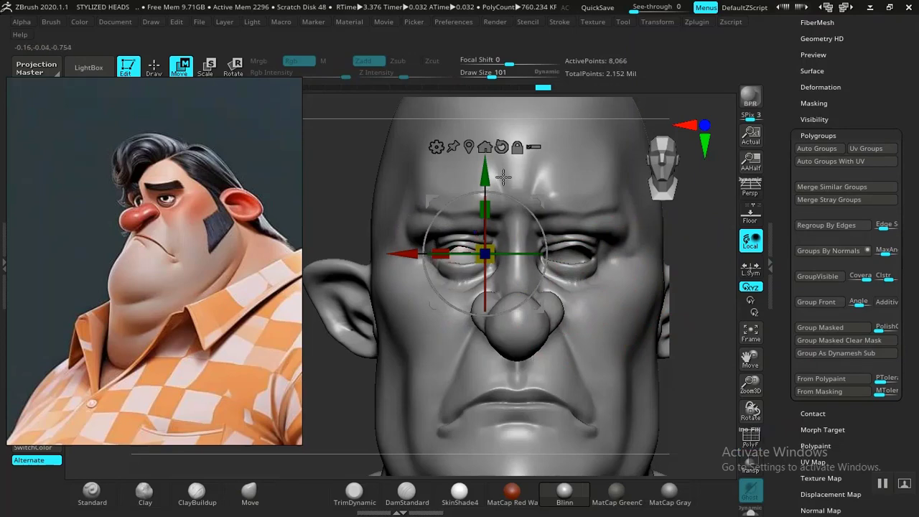
{"action": "left_click", "coordinate": [471, 145]}
{"action": "left_click_drag", "start_coordinate": [702, 275], "coordinate": [700, 359], "text": "alt"}
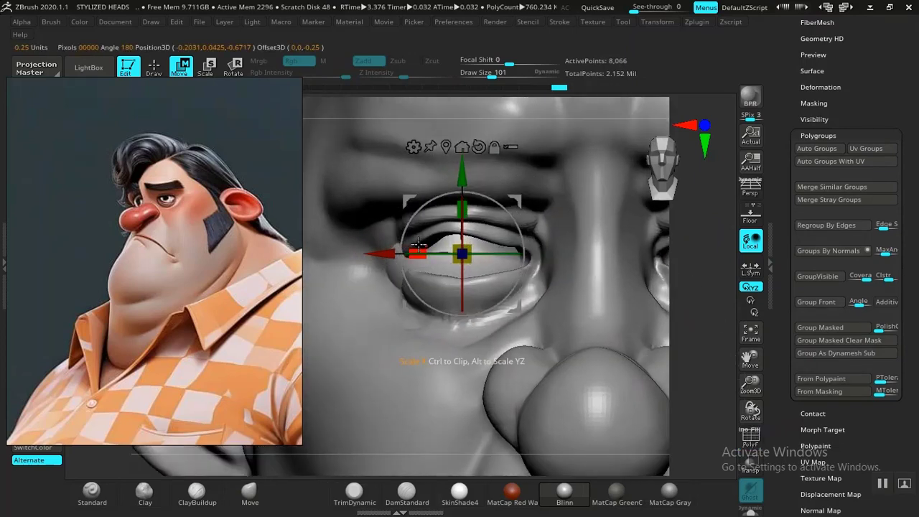
{"action": "mouse_move", "coordinate": [379, 253]}
{"action": "left_mouse_down"}
{"action": "mouse_move", "coordinate": [402, 253]}
{"action": "mouse_move", "coordinate": [389, 253]}
{"action": "left_mouse_up"}
Step: Adjust the eyeball's depth, moving it forward in its socket and then back until the eyelids wrap around it
{"action": "left_click_drag", "start_coordinate": [701, 345], "coordinate": [688, 317]}
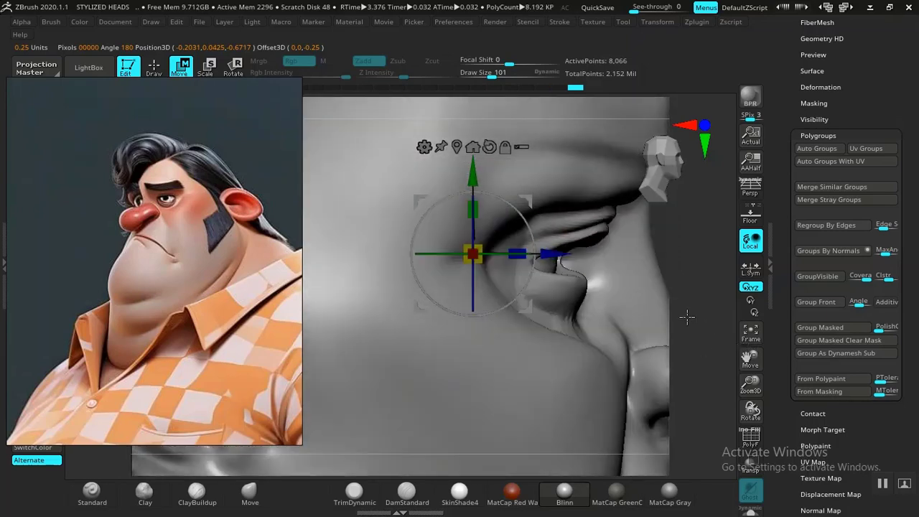
{"action": "left_click_drag", "start_coordinate": [557, 251], "coordinate": [613, 253]}
{"action": "left_click_drag", "start_coordinate": [663, 278], "coordinate": [646, 269]}
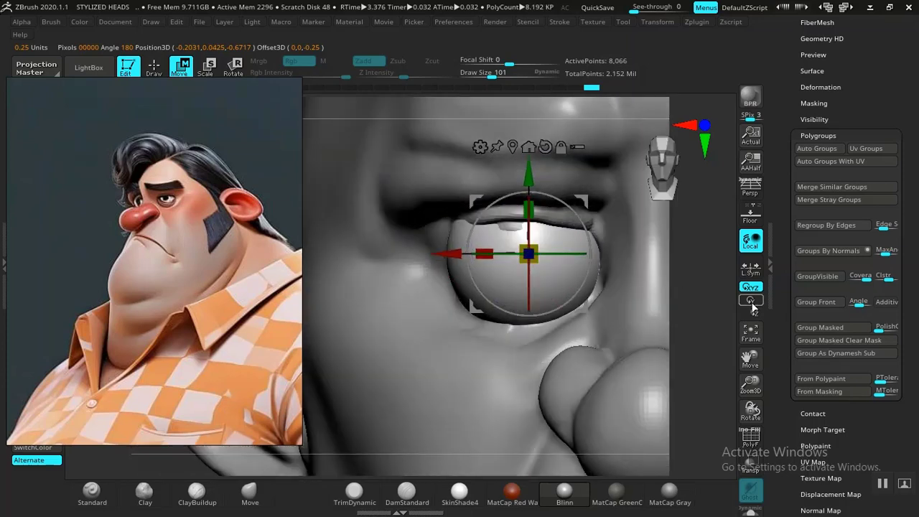
{"action": "left_click_drag", "start_coordinate": [693, 301], "coordinate": [595, 255]}
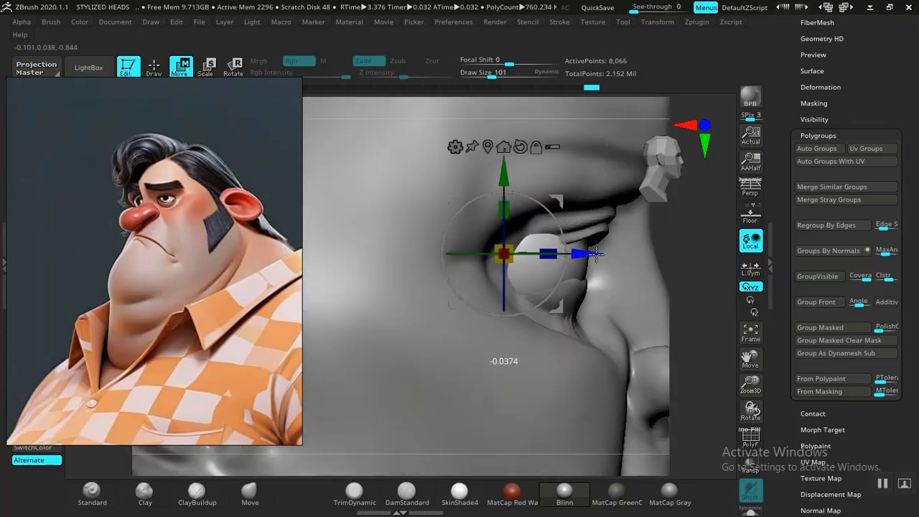
{"action": "left_click_drag", "start_coordinate": [709, 283], "coordinate": [568, 264]}
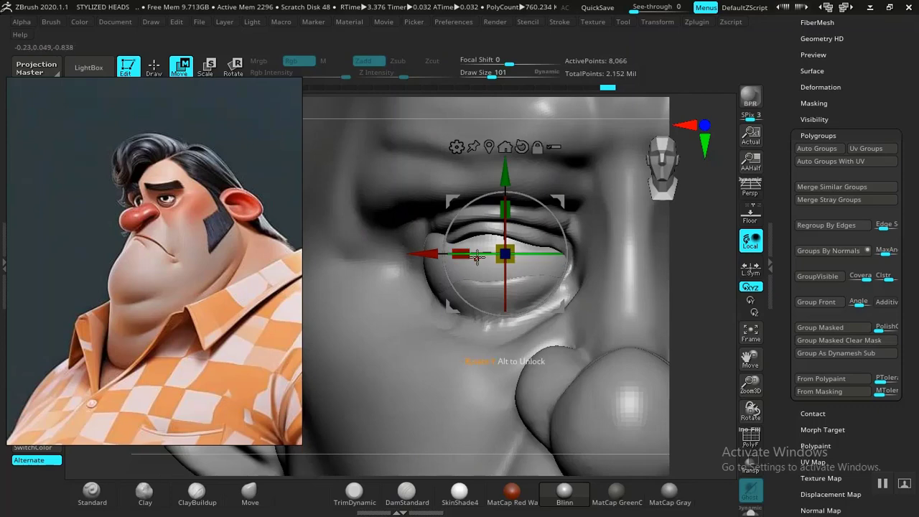
Step: Nudge the eyeball sideways within the eyelid opening, checking its fit from the side and the front
{"action": "left_click_drag", "start_coordinate": [425, 254], "coordinate": [432, 254]}
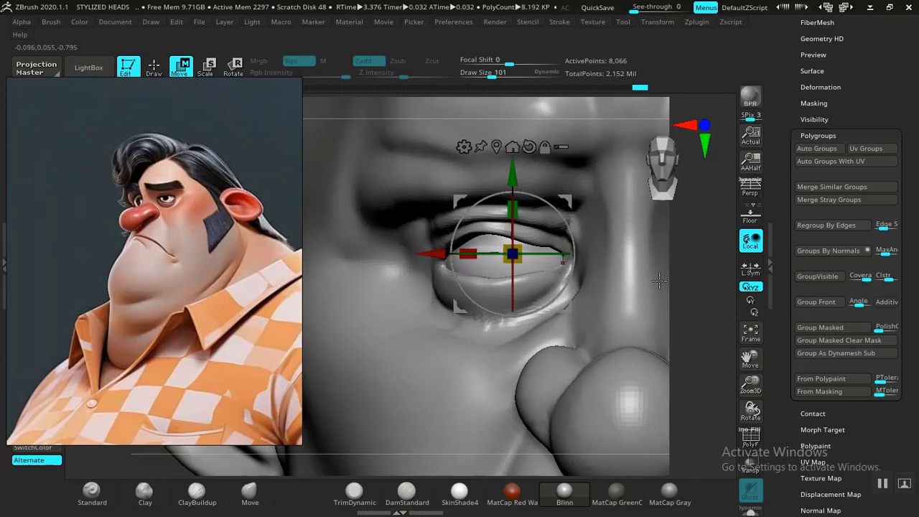
{"action": "left_click_drag", "start_coordinate": [741, 303], "coordinate": [583, 336]}
{"action": "left_click_drag", "start_coordinate": [647, 286], "coordinate": [697, 351], "text": "alt"}
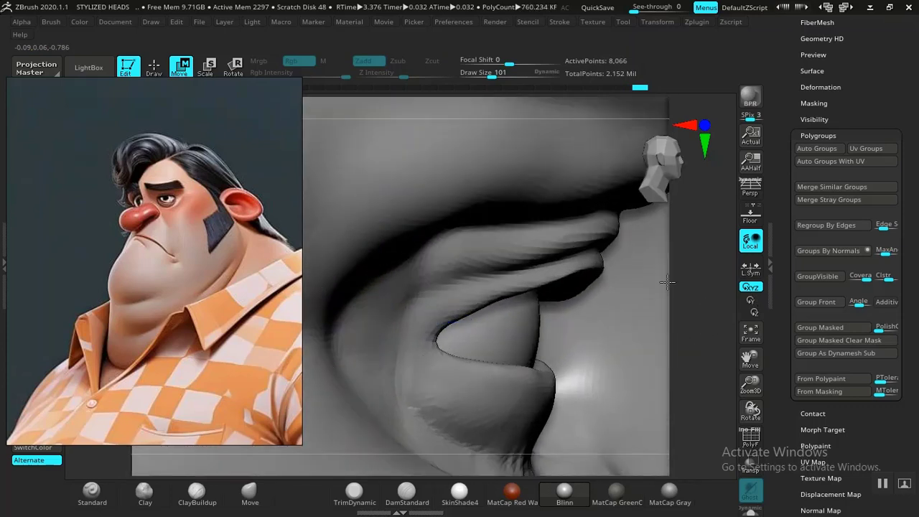
{"action": "left_click_drag", "start_coordinate": [668, 282], "coordinate": [591, 206], "text": "alt"}
{"action": "left_click_drag", "start_coordinate": [639, 313], "coordinate": [696, 363], "text": "alt"}
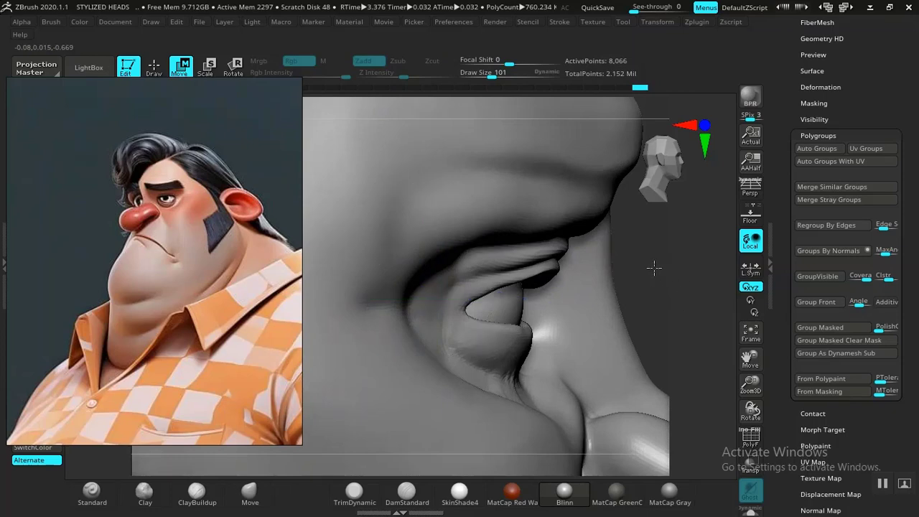
{"action": "left_click_drag", "start_coordinate": [653, 268], "coordinate": [607, 309]}
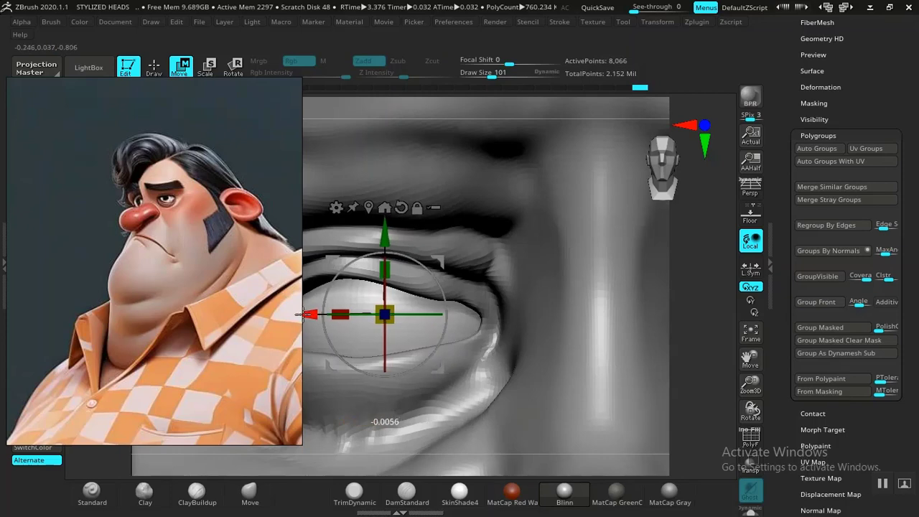
{"action": "left_click_drag", "start_coordinate": [639, 254], "coordinate": [647, 285]}
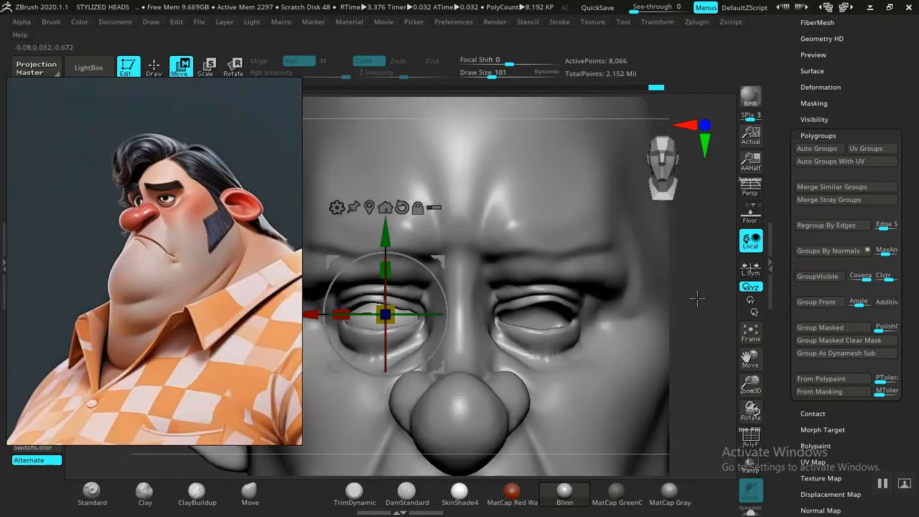
Step: Raise the eyeball in its socket and push it slightly forward against the eyelids
{"action": "left_click_drag", "start_coordinate": [698, 298], "coordinate": [481, 309]}
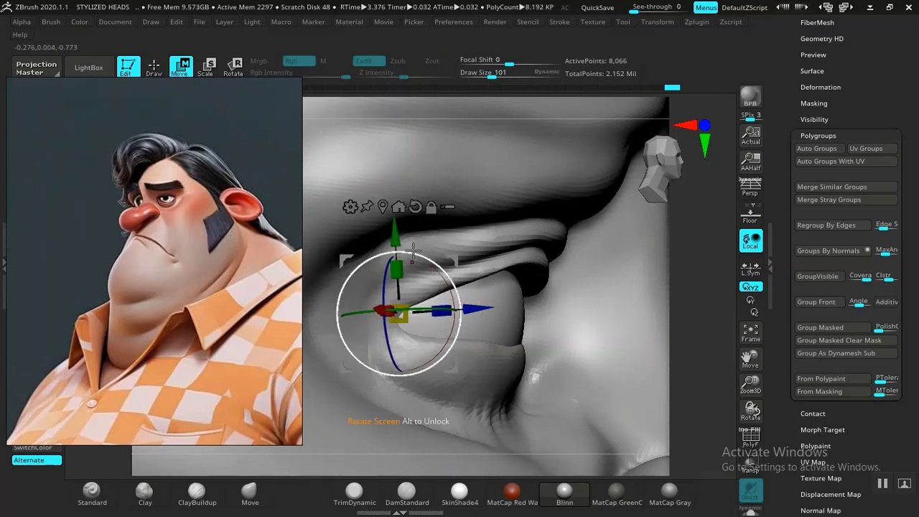
{"action": "left_click_drag", "start_coordinate": [400, 201], "coordinate": [400, 202]}
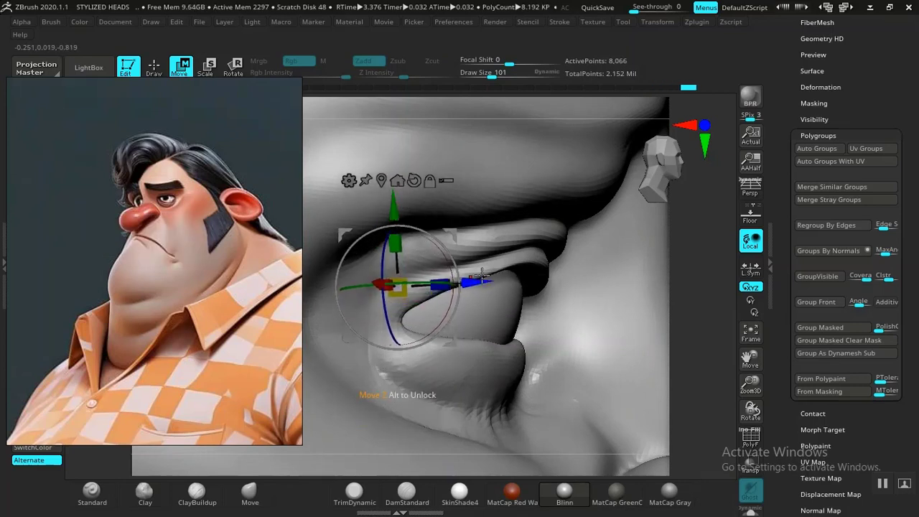
{"action": "left_click_drag", "start_coordinate": [477, 284], "coordinate": [486, 283]}
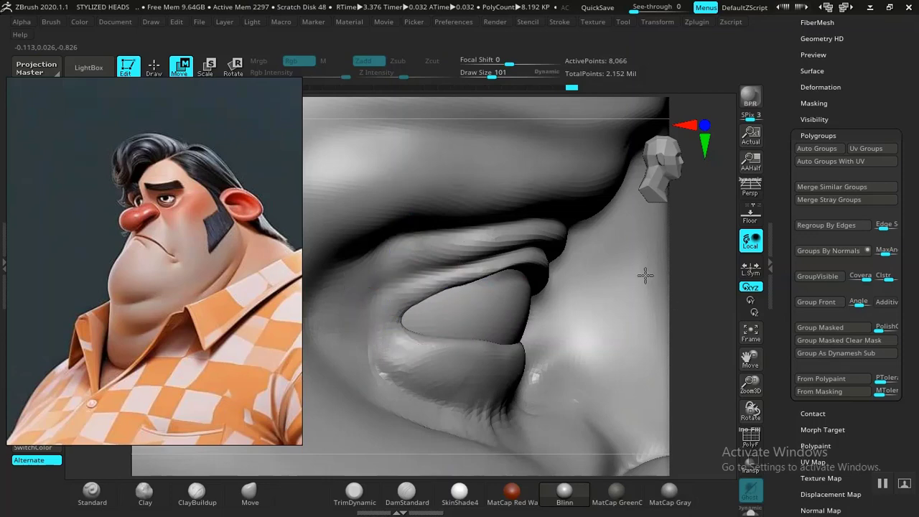
{"action": "left_click_drag", "start_coordinate": [646, 275], "coordinate": [608, 269], "text": "alt"}
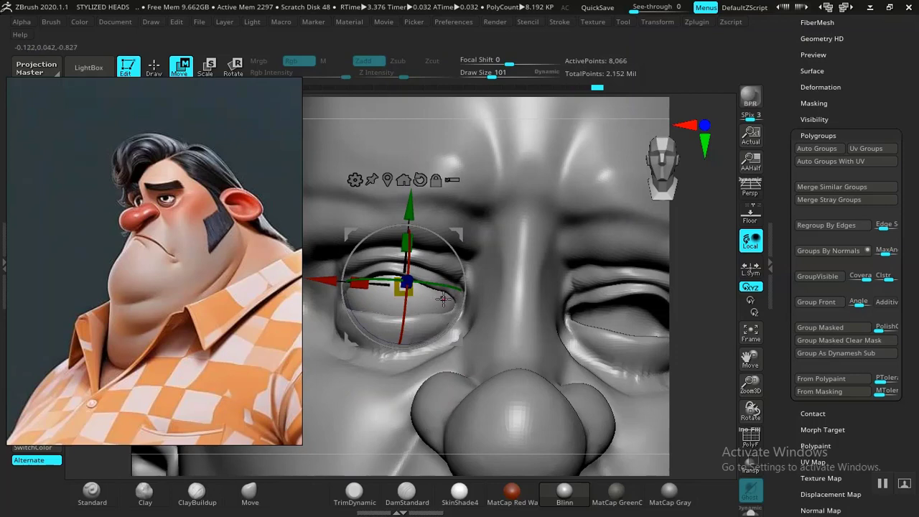
Step: Return to sculpting on the FAT MALE 02 subtool and move the reference image away from the eye area
{"action": "key", "text": "q"}
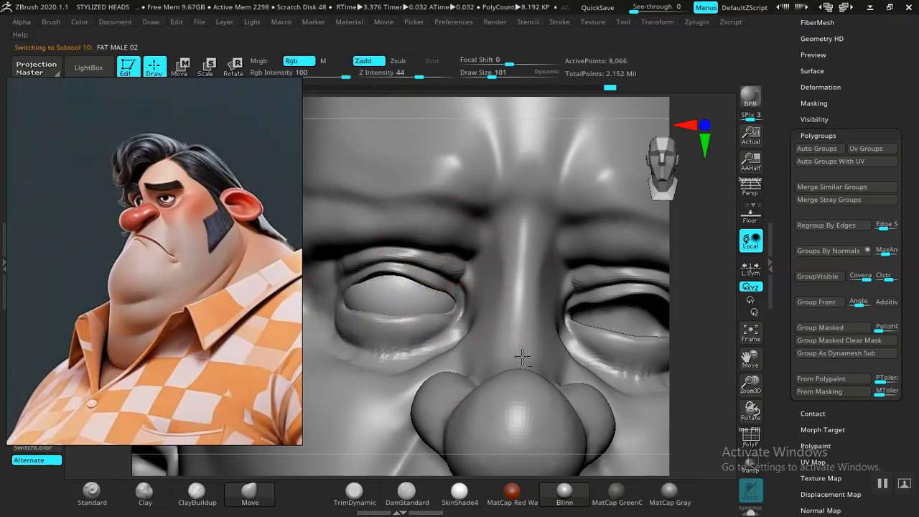
{"action": "left_click_drag", "start_coordinate": [714, 345], "coordinate": [658, 311]}
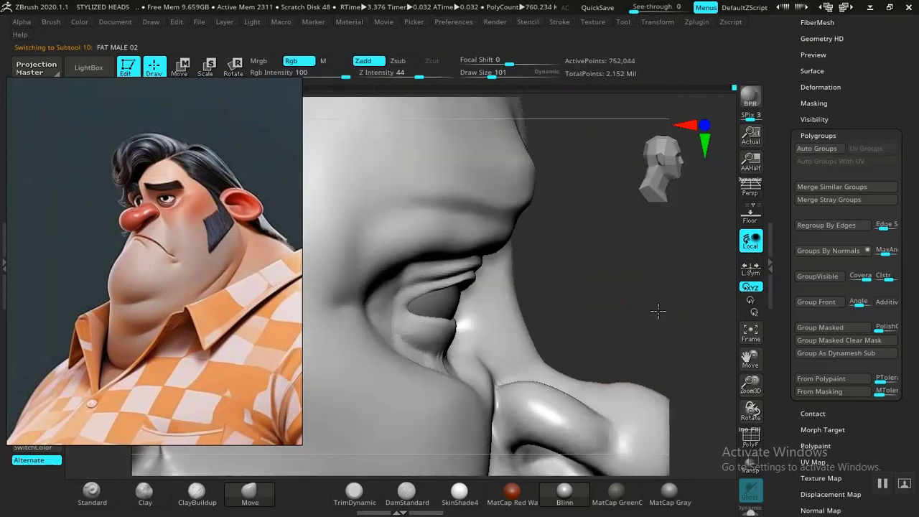
{"action": "left_click_drag", "start_coordinate": [603, 276], "coordinate": [508, 287]}
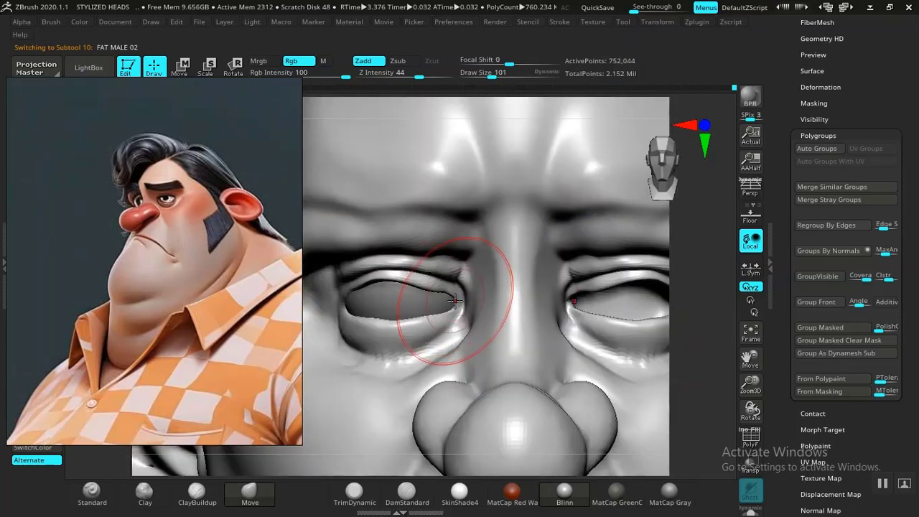
{"action": "left_click_drag", "start_coordinate": [201, 338], "coordinate": [64, 257]}
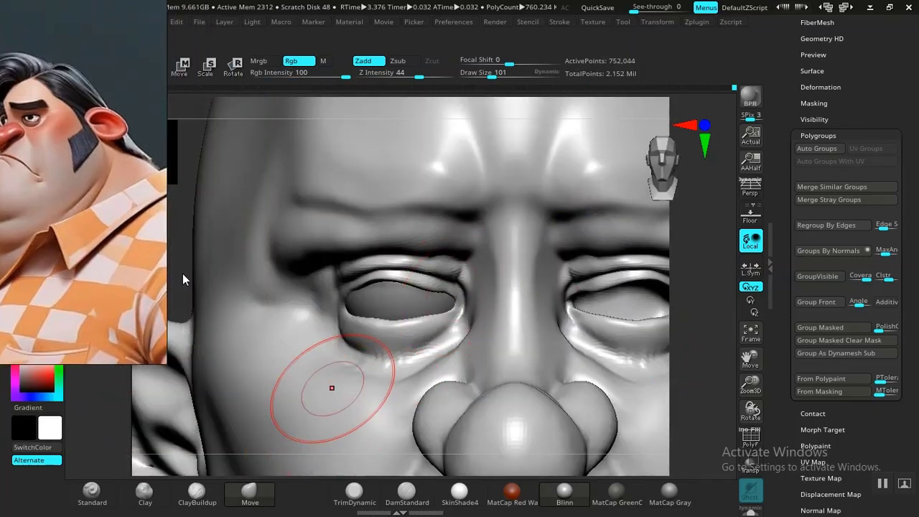
{"action": "left_click_drag", "start_coordinate": [178, 262], "coordinate": [228, 248]}
Step: Undo the last change and drop the head mesh down one subdivision level
{"action": "key", "text": "ctrl"}
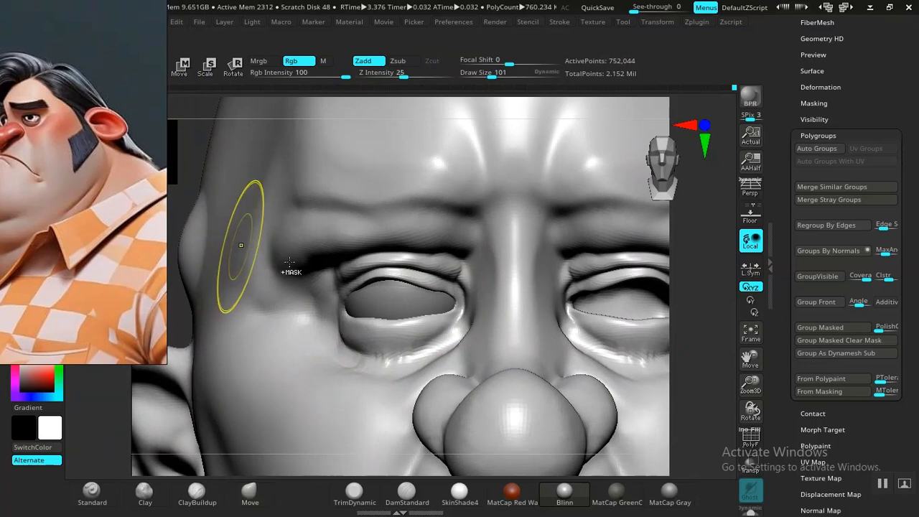
{"action": "key", "text": "ctrl+z"}
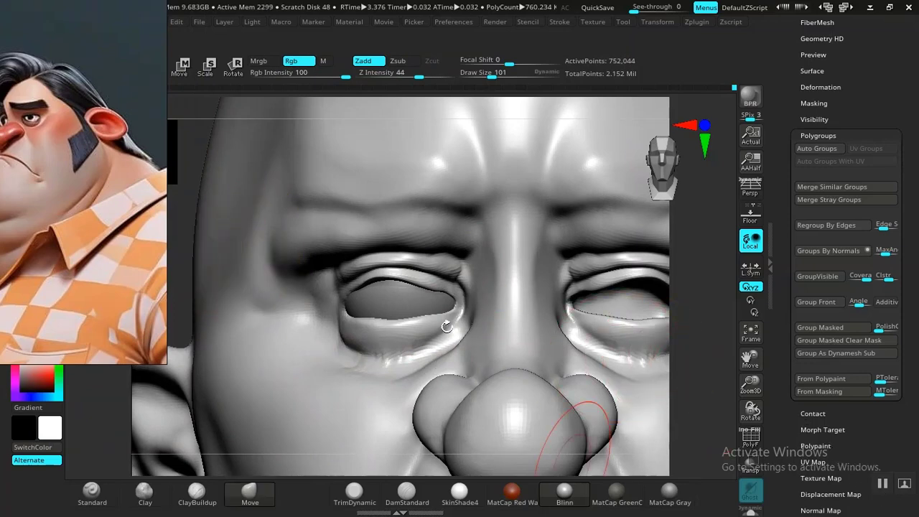
{"action": "left_click_drag", "start_coordinate": [721, 294], "coordinate": [627, 445]}
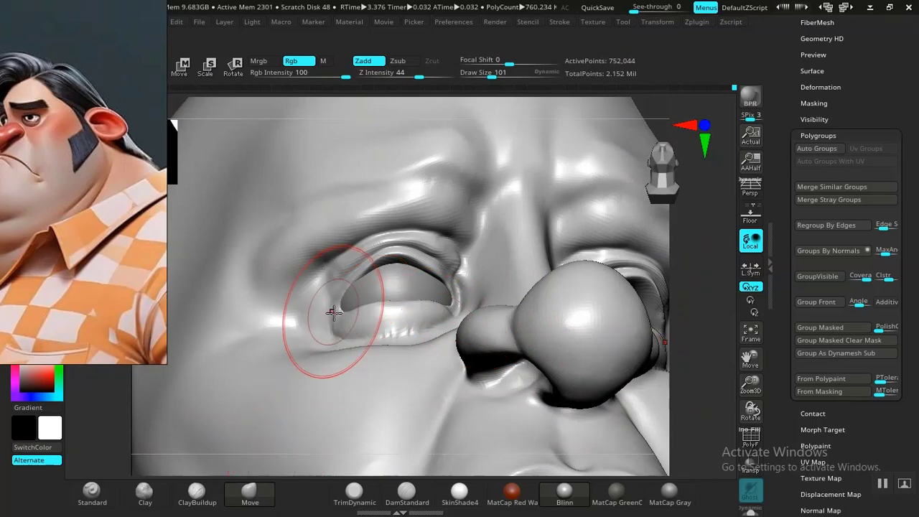
{"action": "key", "text": "shift"}
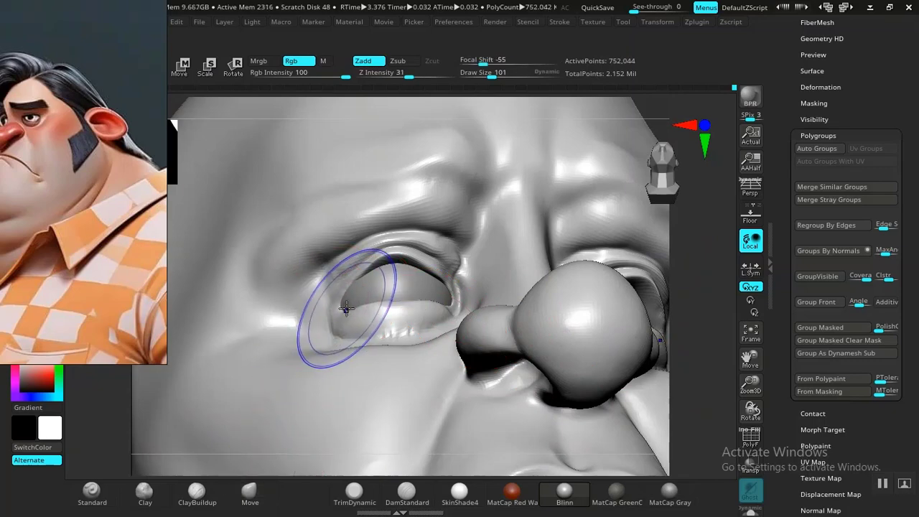
{"action": "key", "text": "shift+f"}
{"action": "key", "text": "shift+f"}
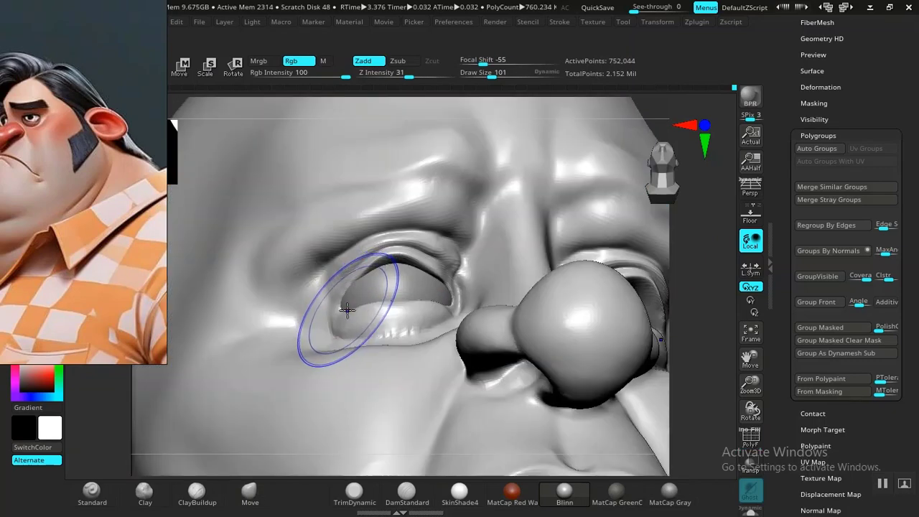
{"action": "key", "text": "shift+d"}
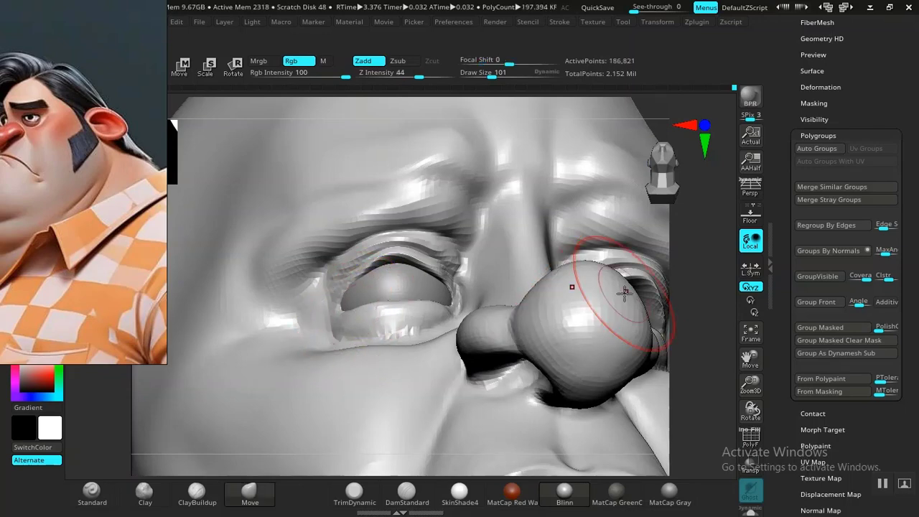
Step: Reshape the eyelid rims around the eyeball with the Move brush at draw size 101, working from below and the front
{"action": "mouse_move", "coordinate": [702, 289]}
{"action": "left_mouse_down"}
{"action": "mouse_move", "coordinate": [693, 265]}
{"action": "mouse_move", "coordinate": [428, 278]}
{"action": "left_mouse_up"}
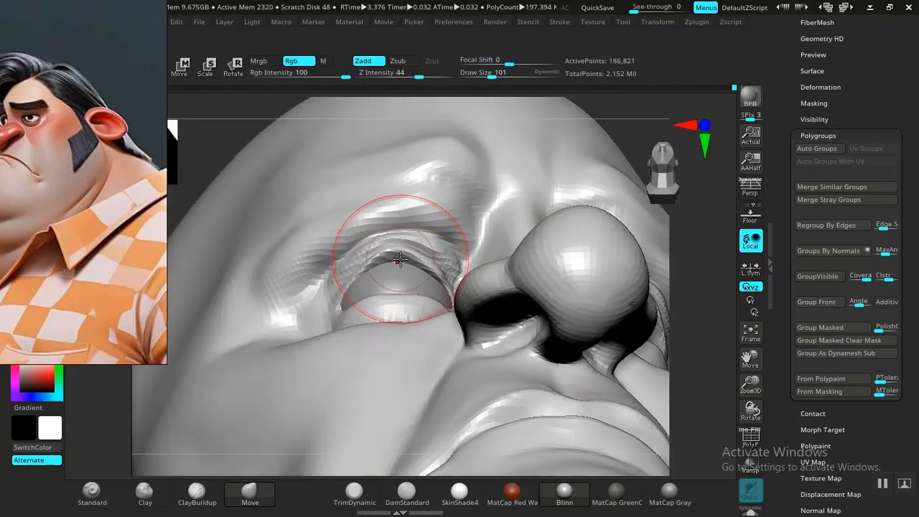
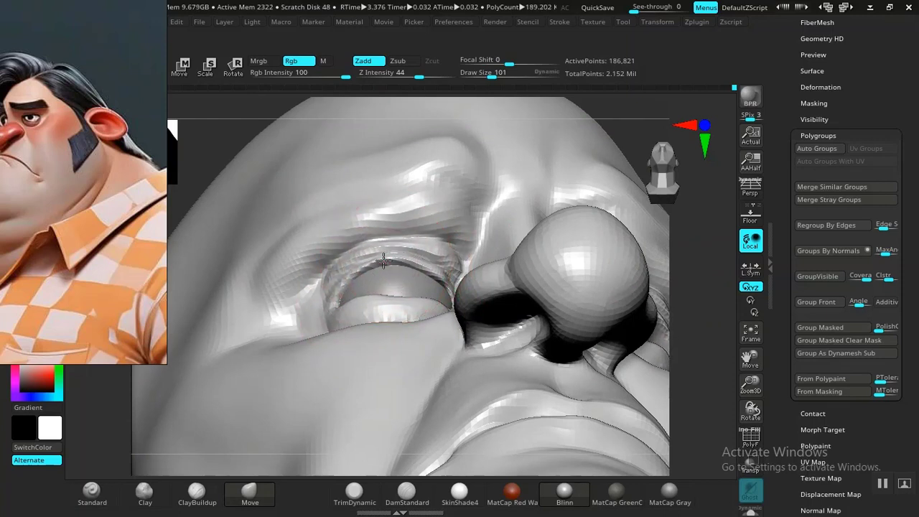
{"action": "left_click_drag", "start_coordinate": [687, 263], "coordinate": [521, 266]}
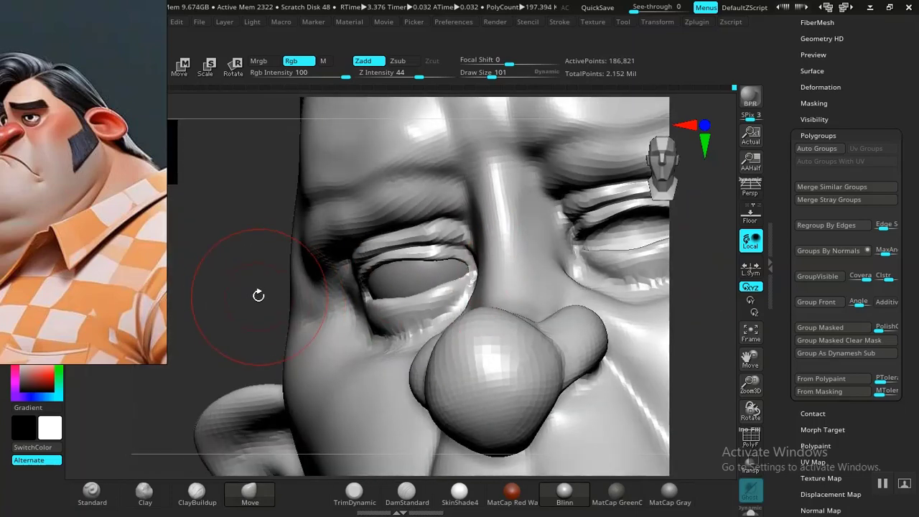
{"action": "mouse_move", "coordinate": [258, 295]}
{"action": "left_mouse_down"}
{"action": "mouse_move", "coordinate": [258, 285]}
{"action": "mouse_move", "coordinate": [287, 284]}
{"action": "left_mouse_up"}
{"action": "left_click_drag", "start_coordinate": [424, 254], "coordinate": [445, 254]}
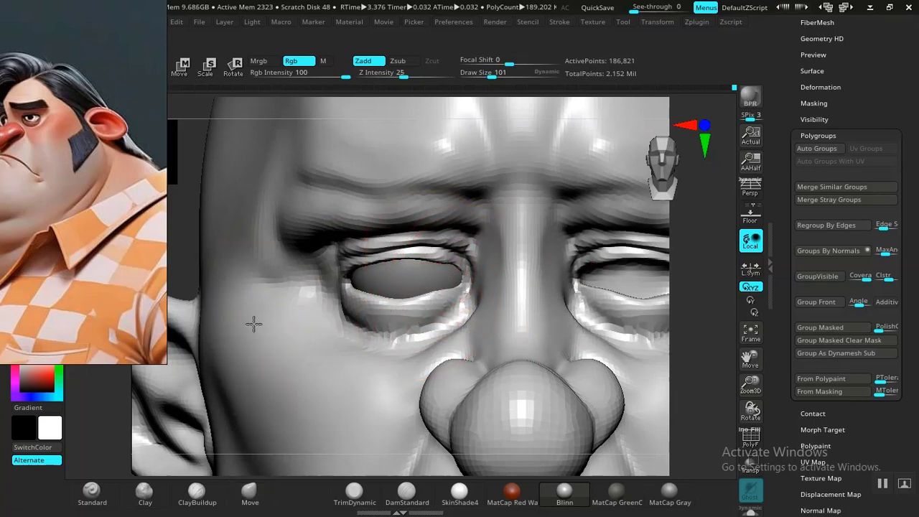
Step: Mask the lower eyelids and the upper cheeks beneath the eyes, and pull the unmasked upper eyelid with the Move brush
{"action": "mouse_move", "coordinate": [253, 324]}
{"action": "left_mouse_down", "text": "ctrl"}
{"action": "mouse_move", "coordinate": [481, 451]}
{"action": "mouse_move", "coordinate": [563, 363]}
{"action": "mouse_move", "coordinate": [556, 305]}
{"action": "mouse_move", "coordinate": [424, 277]}
{"action": "mouse_move", "coordinate": [291, 284]}
{"action": "mouse_move", "coordinate": [256, 305]}
{"action": "left_mouse_up", "text": "ctrl"}
{"action": "left_click", "coordinate": [183, 252], "text": "ctrl"}
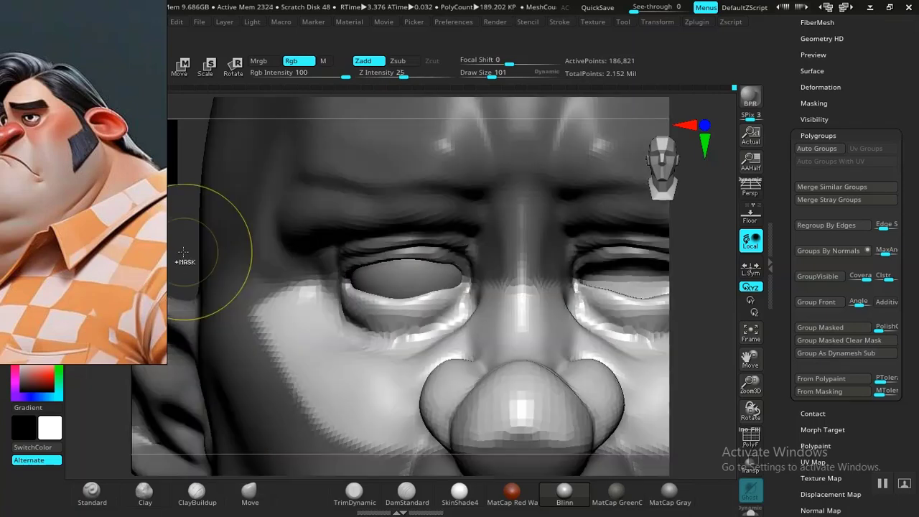
{"action": "left_click", "coordinate": [185, 252], "text": "ctrl"}
{"action": "mouse_move", "coordinate": [186, 251]}
{"action": "left_mouse_down"}
{"action": "mouse_move", "coordinate": [190, 193]}
{"action": "mouse_move", "coordinate": [246, 173]}
{"action": "mouse_move", "coordinate": [266, 176]}
{"action": "left_mouse_up"}
{"action": "left_click_drag", "start_coordinate": [380, 257], "coordinate": [375, 250]}
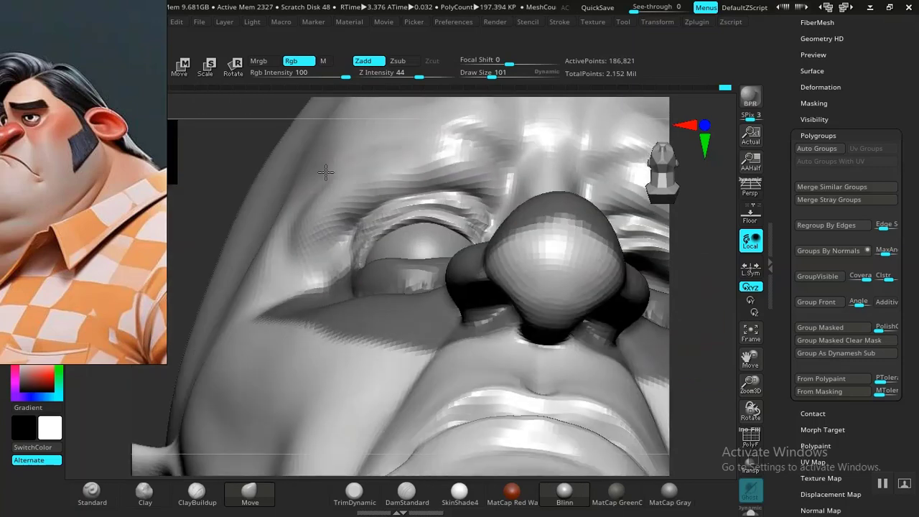
Step: Undo the last eyelid stroke and reshape the upper eyelid and its inner corner with the Move brush at draw size 101
{"action": "left_click_drag", "start_coordinate": [326, 173], "coordinate": [364, 180]}
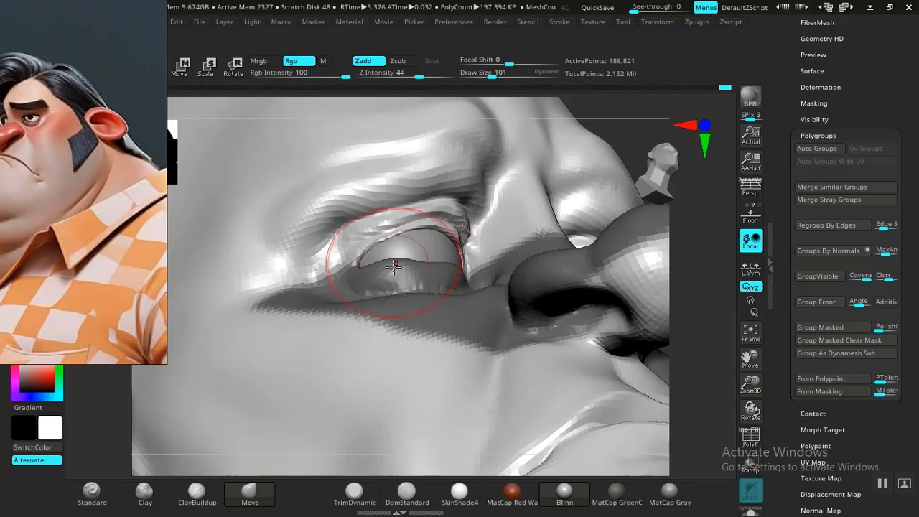
{"action": "key", "text": "ctrl+z"}
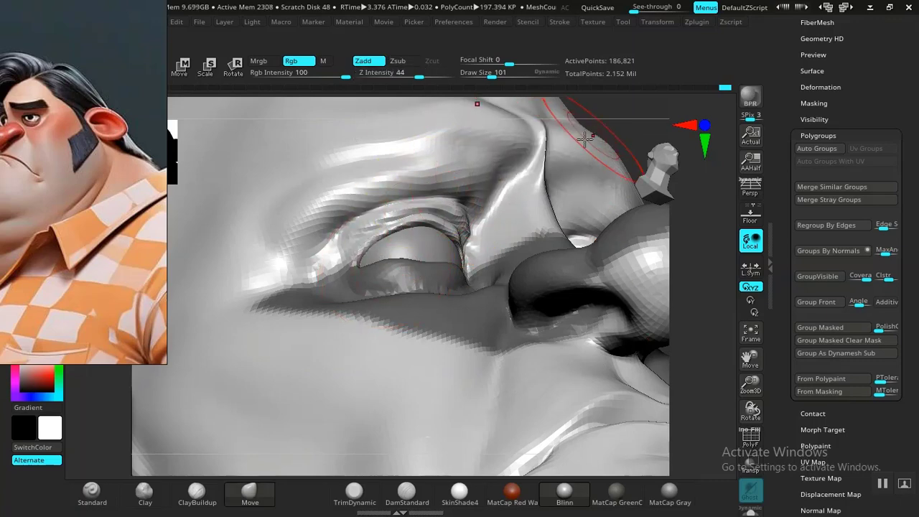
{"action": "mouse_move", "coordinate": [625, 127]}
{"action": "left_mouse_down"}
{"action": "mouse_move", "coordinate": [647, 117]}
{"action": "mouse_move", "coordinate": [595, 130]}
{"action": "mouse_move", "coordinate": [570, 156]}
{"action": "mouse_move", "coordinate": [462, 179]}
{"action": "left_mouse_up"}
{"action": "mouse_move", "coordinate": [380, 233]}
{"action": "left_mouse_down"}
{"action": "mouse_move", "coordinate": [376, 263]}
{"action": "mouse_move", "coordinate": [367, 249]}
{"action": "mouse_move", "coordinate": [351, 279]}
{"action": "left_mouse_up"}
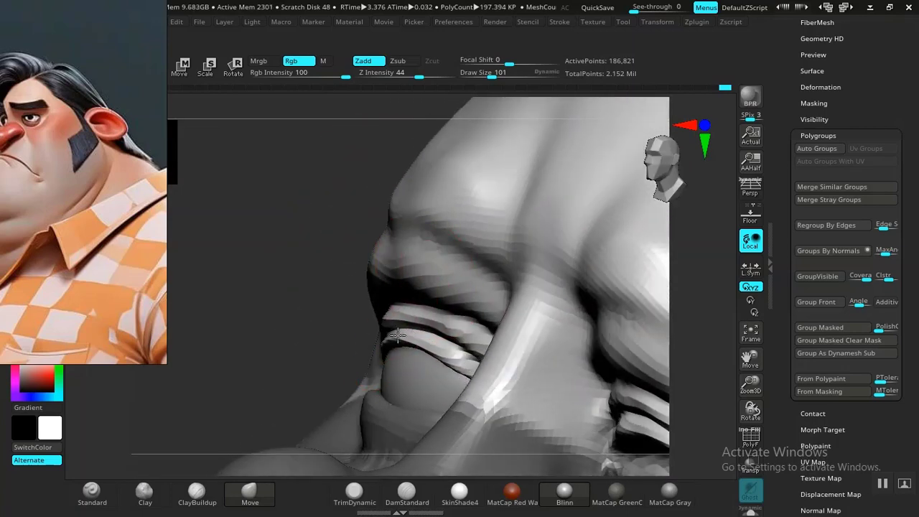
{"action": "left_click_drag", "start_coordinate": [347, 315], "coordinate": [398, 332]}
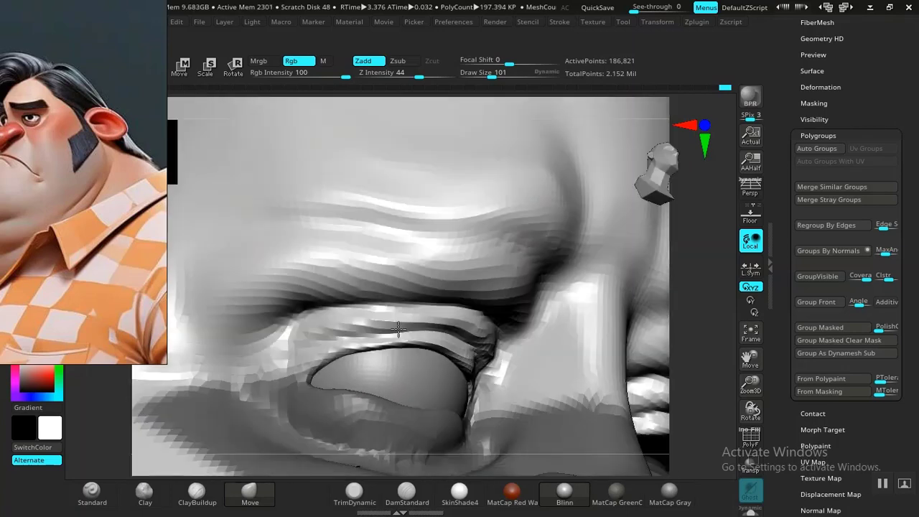
{"action": "left_click_drag", "start_coordinate": [478, 363], "coordinate": [471, 371]}
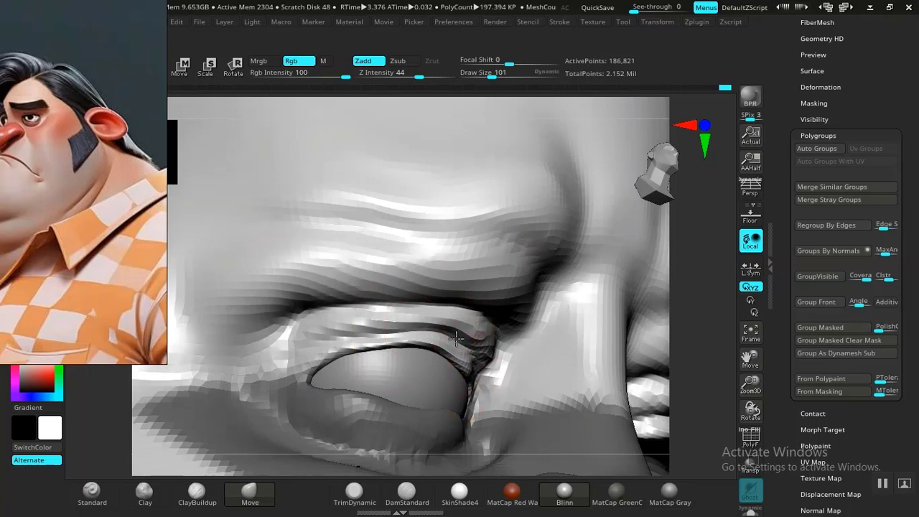
Step: Soften the edges of the mask covering the lower eyelids and upper cheeks
{"action": "key", "text": "f"}
{"action": "left_click_drag", "start_coordinate": [610, 286], "coordinate": [527, 282]}
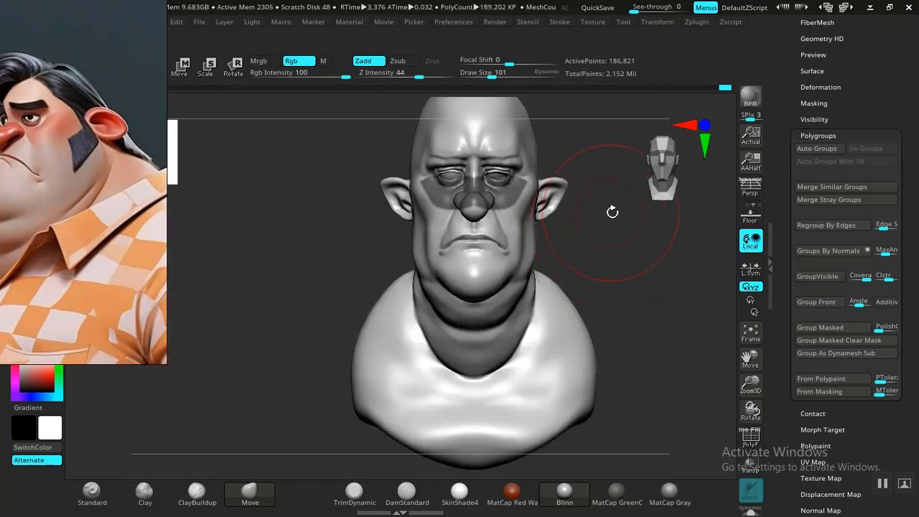
{"action": "left_click_drag", "start_coordinate": [630, 208], "coordinate": [618, 316]}
{"action": "left_click_drag", "start_coordinate": [456, 385], "coordinate": [407, 340]}
{"action": "left_click_drag", "start_coordinate": [339, 305], "coordinate": [189, 447], "text": "alt"}
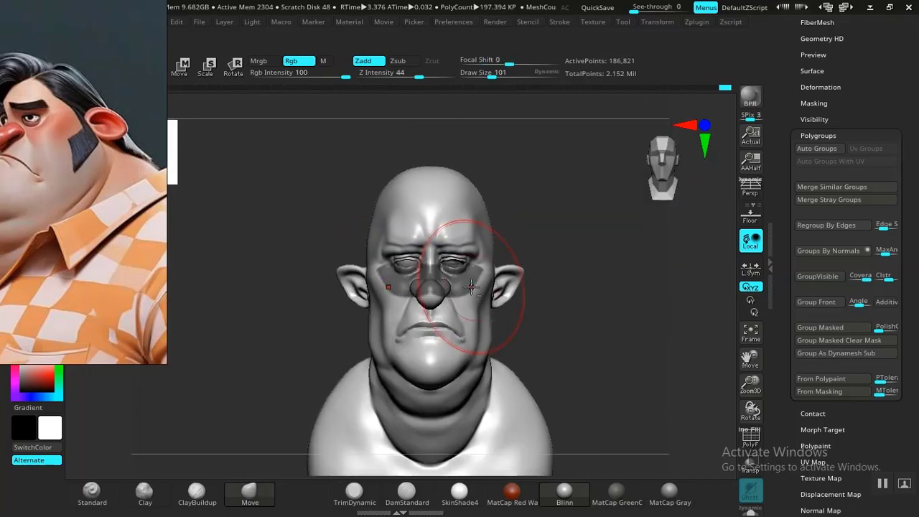
{"action": "left_click_drag", "start_coordinate": [597, 299], "coordinate": [601, 429], "text": "alt"}
{"action": "left_click_drag", "start_coordinate": [222, 255], "coordinate": [288, 268], "text": "alt"}
{"action": "mouse_move", "coordinate": [217, 255]}
{"action": "left_mouse_down", "text": "alt"}
{"action": "mouse_move", "coordinate": [216, 306]}
{"action": "mouse_move", "coordinate": [191, 271]}
{"action": "mouse_move", "coordinate": [189, 201]}
{"action": "left_mouse_up", "text": "alt"}
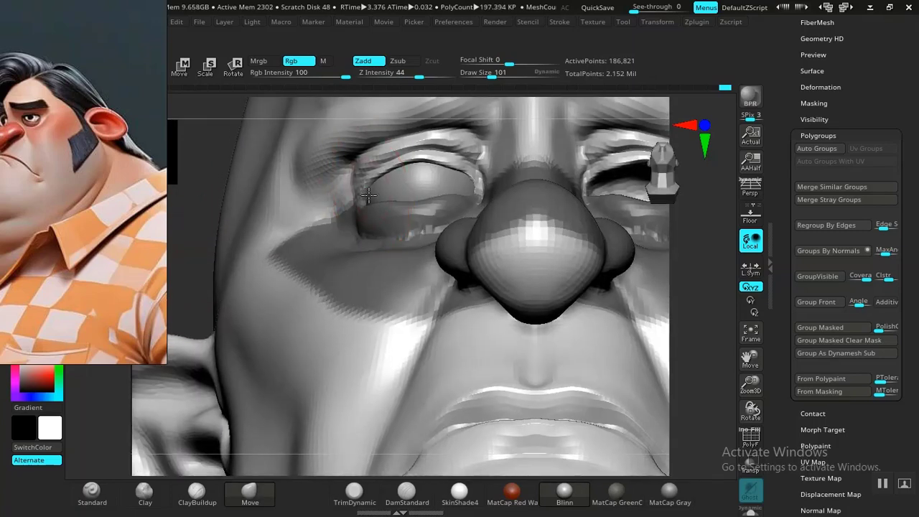
{"action": "left_click", "coordinate": [424, 251], "text": "ctrl"}
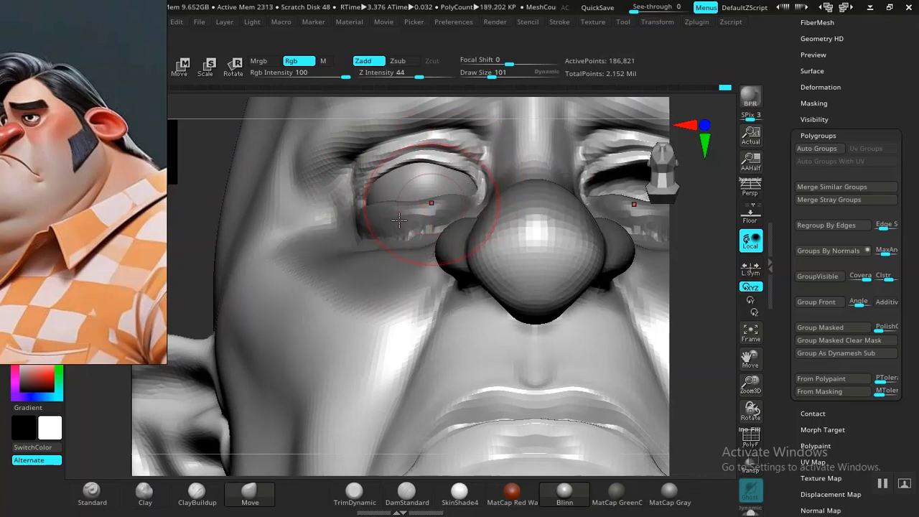
Step: Refine the upper eyelid rim around the eyeball with the Move brush at draw size 85
{"action": "mouse_move", "coordinate": [184, 283]}
{"action": "left_mouse_down"}
{"action": "mouse_move", "coordinate": [177, 323]}
{"action": "mouse_move", "coordinate": [303, 271]}
{"action": "mouse_move", "coordinate": [267, 278]}
{"action": "mouse_move", "coordinate": [301, 208]}
{"action": "left_mouse_up"}
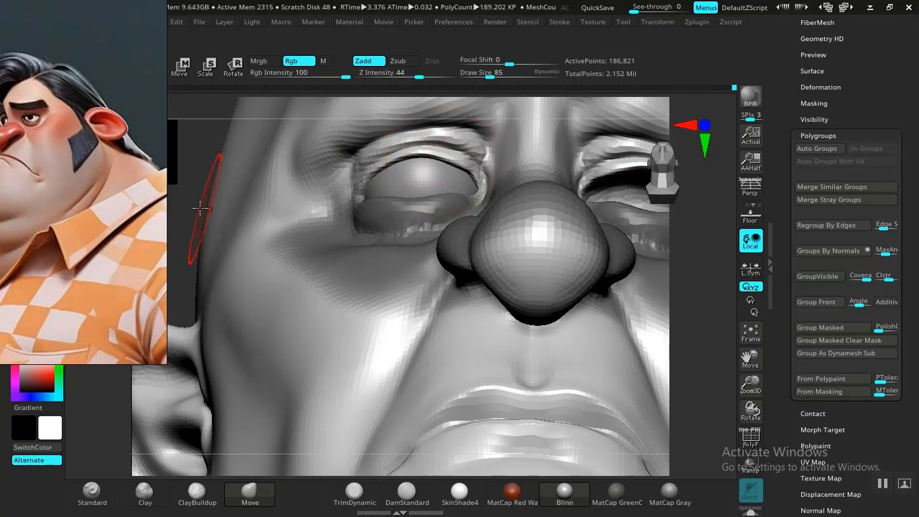
{"action": "left_click_drag", "start_coordinate": [196, 209], "coordinate": [308, 204]}
{"action": "mouse_move", "coordinate": [569, 247]}
{"action": "left_mouse_down"}
{"action": "mouse_move", "coordinate": [653, 277]}
{"action": "mouse_move", "coordinate": [650, 199]}
{"action": "mouse_move", "coordinate": [622, 182]}
{"action": "left_mouse_up"}
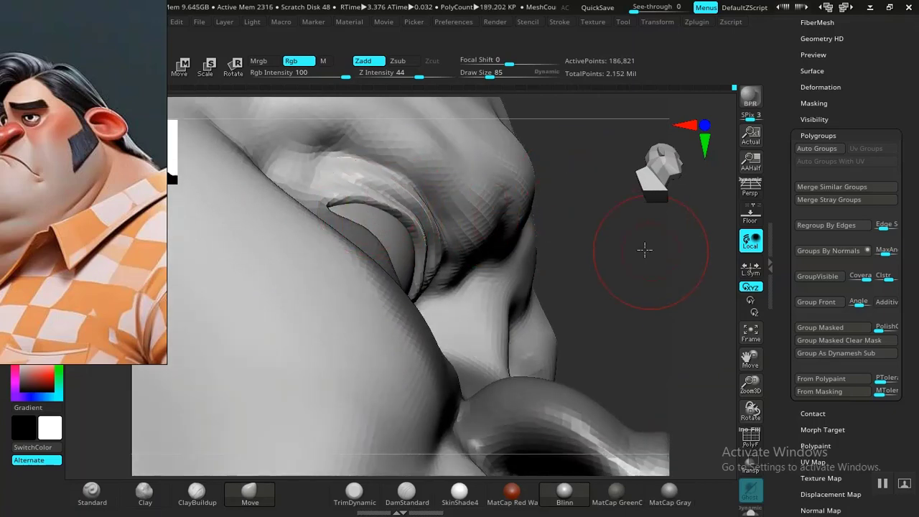
{"action": "mouse_move", "coordinate": [645, 249]}
{"action": "left_mouse_down"}
{"action": "mouse_move", "coordinate": [577, 232]}
{"action": "mouse_move", "coordinate": [600, 253]}
{"action": "mouse_move", "coordinate": [519, 272]}
{"action": "left_mouse_up"}
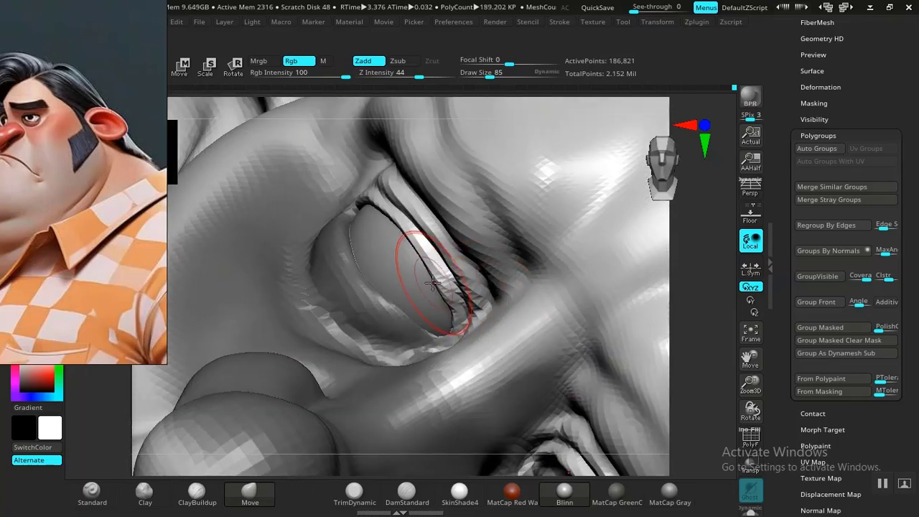
Step: Examine the eyelids, brow and eyeball fit from the front and slightly below
{"action": "key", "text": "f"}
{"action": "mouse_move", "coordinate": [621, 314]}
{"action": "left_mouse_down"}
{"action": "mouse_move", "coordinate": [582, 295]}
{"action": "mouse_move", "coordinate": [582, 306]}
{"action": "mouse_move", "coordinate": [636, 290]}
{"action": "mouse_move", "coordinate": [576, 310]}
{"action": "mouse_move", "coordinate": [605, 280]}
{"action": "mouse_move", "coordinate": [663, 301]}
{"action": "mouse_move", "coordinate": [590, 255]}
{"action": "mouse_move", "coordinate": [593, 370]}
{"action": "left_mouse_up"}
{"action": "left_click_drag", "start_coordinate": [604, 276], "coordinate": [654, 430], "text": "alt"}
{"action": "left_click_drag", "start_coordinate": [662, 313], "coordinate": [670, 417], "text": "alt"}
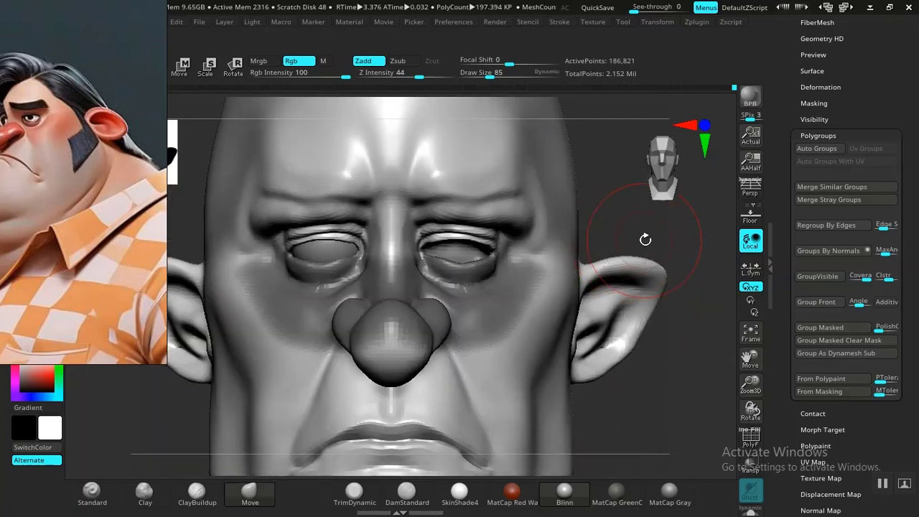
{"action": "left_click_drag", "start_coordinate": [645, 241], "coordinate": [677, 481], "text": "alt"}
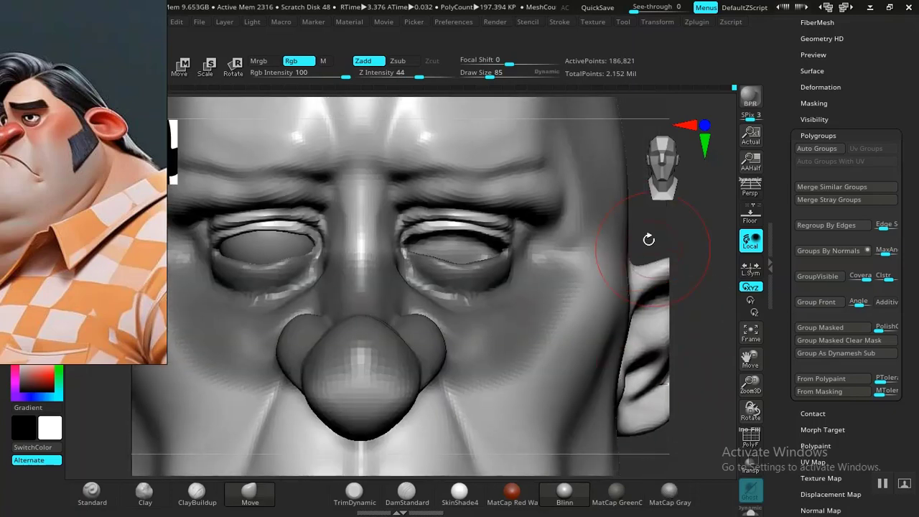
{"action": "left_click_drag", "start_coordinate": [670, 224], "coordinate": [713, 314], "text": "alt"}
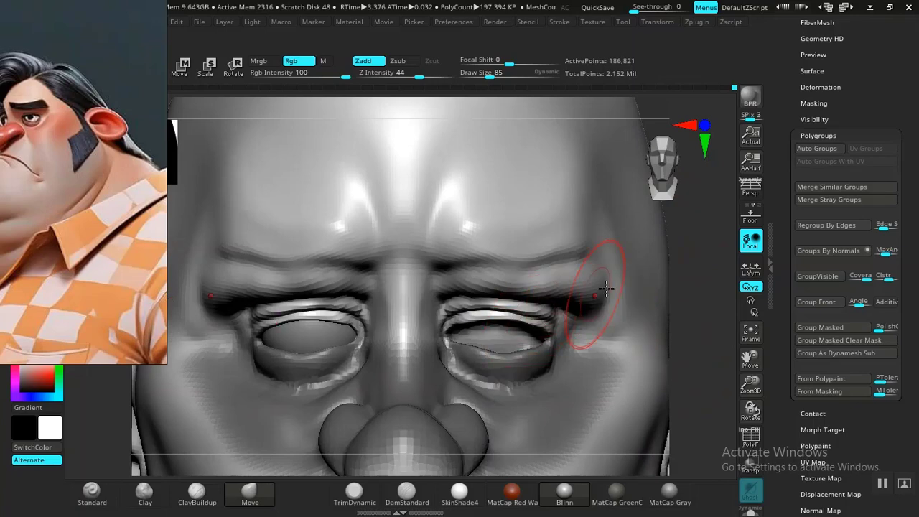
{"action": "left_click_drag", "start_coordinate": [661, 291], "coordinate": [720, 399], "text": "alt"}
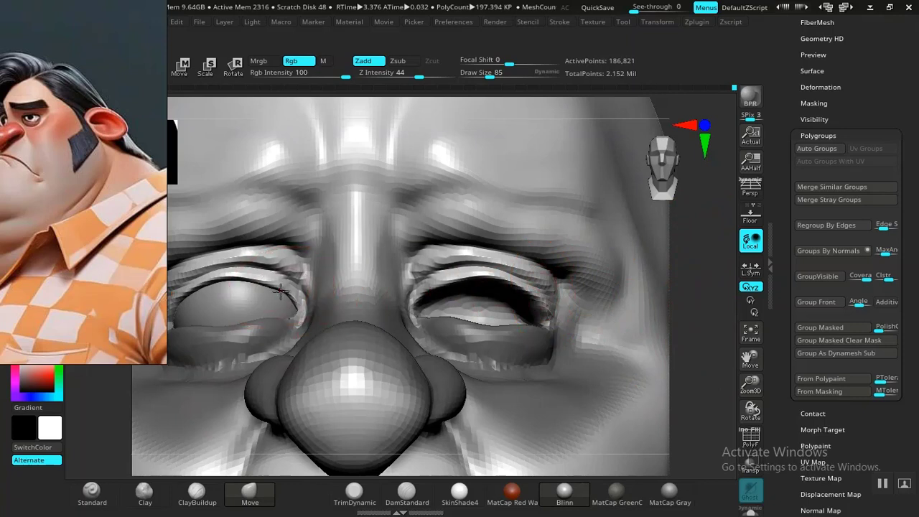
{"action": "left_click_drag", "start_coordinate": [695, 280], "coordinate": [734, 281], "text": "alt"}
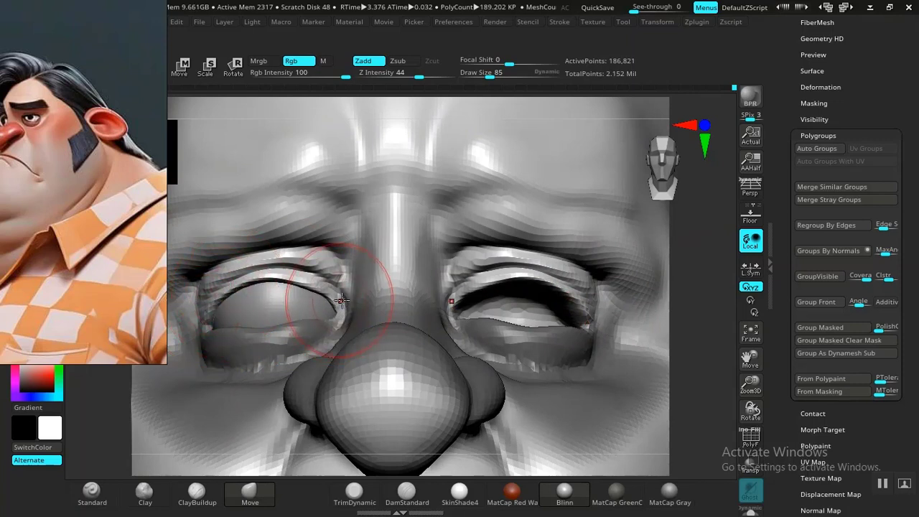
Step: Invert the mask to protect the upper eyelids and brow, and reshape the lower eyelids with the Move brush
{"action": "right_click_drag", "start_coordinate": [701, 319], "coordinate": [599, 276], "text": "ctrl"}
{"action": "left_click_drag", "start_coordinate": [591, 279], "coordinate": [593, 296]}
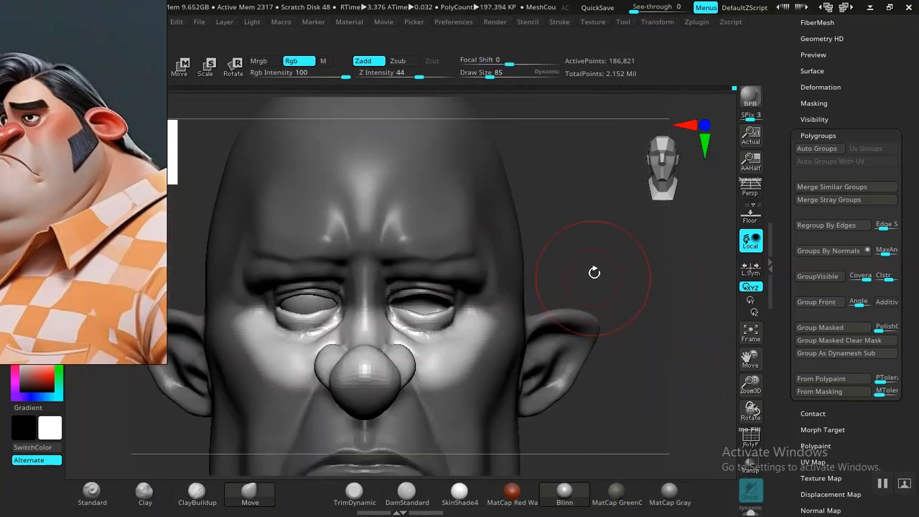
{"action": "mouse_move", "coordinate": [594, 273]}
{"action": "right_mouse_down", "text": "alt"}
{"action": "mouse_move", "coordinate": [630, 261]}
{"action": "mouse_move", "coordinate": [679, 366]}
{"action": "right_mouse_up", "text": "alt"}
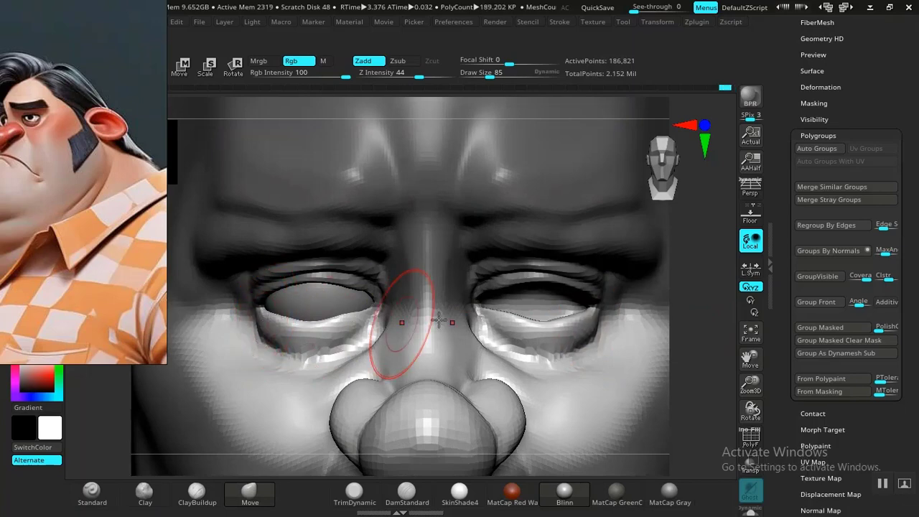
{"action": "mouse_move", "coordinate": [692, 324]}
{"action": "left_mouse_down"}
{"action": "mouse_move", "coordinate": [711, 349]}
{"action": "mouse_move", "coordinate": [620, 327]}
{"action": "mouse_move", "coordinate": [498, 322]}
{"action": "left_mouse_up"}
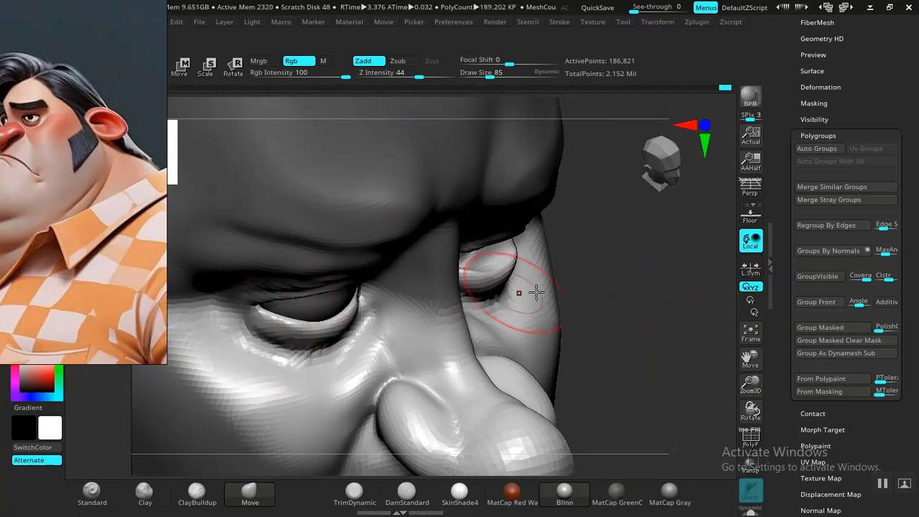
{"action": "left_click_drag", "start_coordinate": [611, 294], "coordinate": [629, 272]}
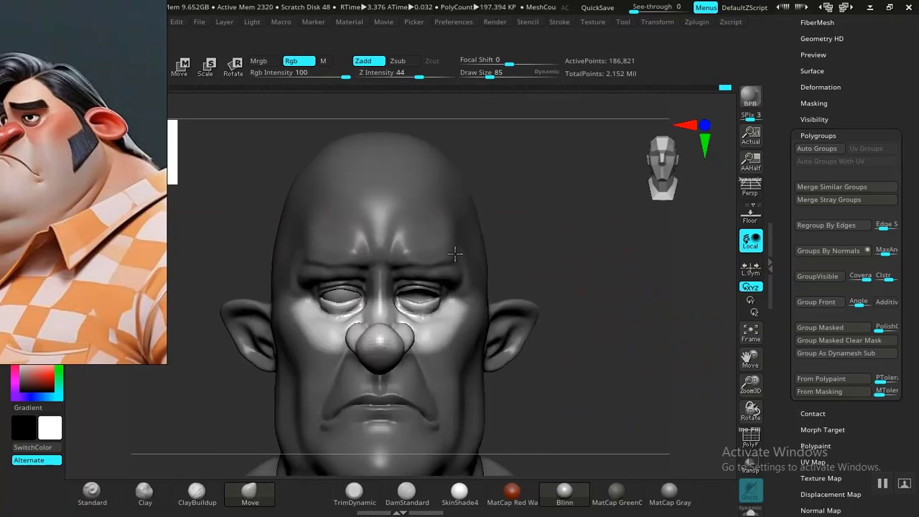
Step: Bring the whole reference character into view and undo the last Move stroke near the outer eye corner
{"action": "left_click_drag", "start_coordinate": [82, 286], "coordinate": [129, 315]}
{"action": "left_click_drag", "start_coordinate": [611, 288], "coordinate": [639, 417]}
{"action": "left_click_drag", "start_coordinate": [295, 300], "coordinate": [311, 301]}
{"action": "key", "text": "ctrl+z"}
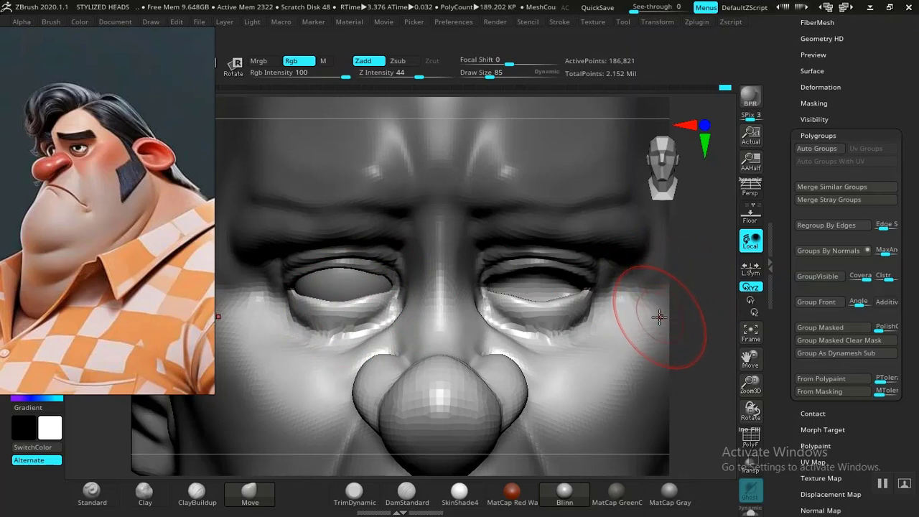
Step: Clear the mask from the head and make the EYE subtool active with the Move brush
{"action": "left_click_drag", "start_coordinate": [716, 314], "coordinate": [692, 292], "text": "alt"}
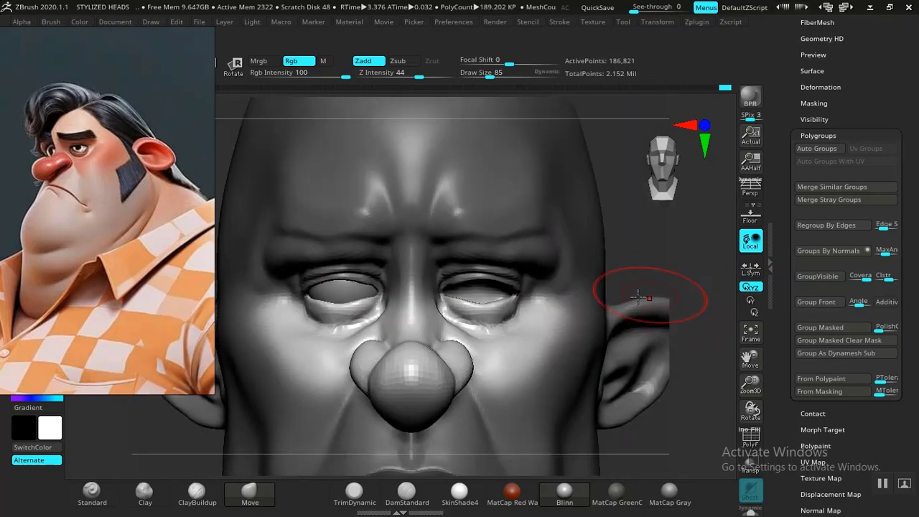
{"action": "left_click_drag", "start_coordinate": [661, 240], "coordinate": [644, 264], "text": "ctrl"}
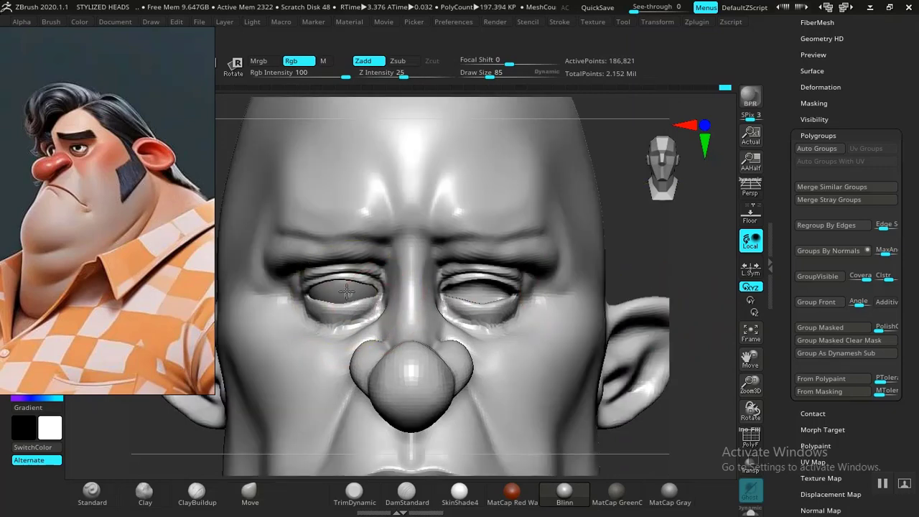
{"action": "key", "text": "b"}
{"action": "key", "text": "m"}
{"action": "key", "text": "v"}
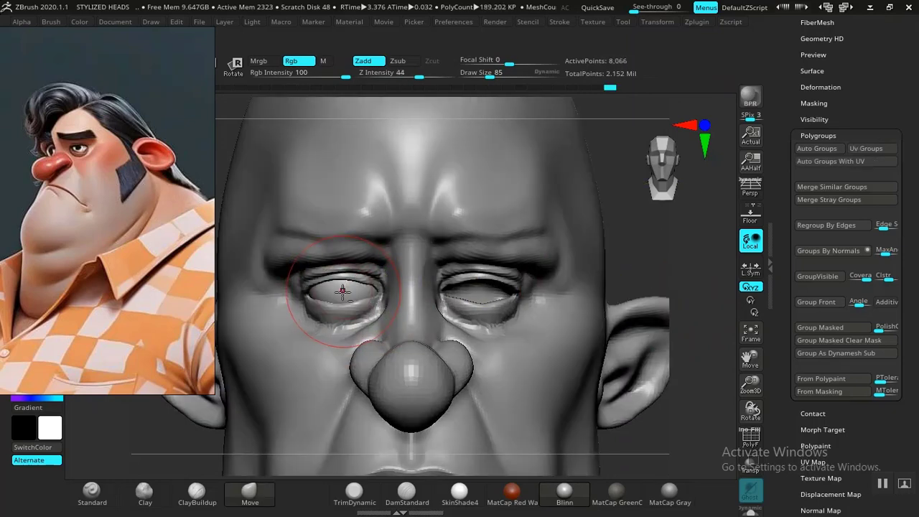
Step: Mirror the eyeball into the opposite socket with Mirror And Weld
{"action": "left_click_drag", "start_coordinate": [782, 139], "coordinate": [792, 249]}
{"action": "left_click", "coordinate": [815, 188]}
{"action": "scroll", "coordinate": [796, 273], "scroll_direction": "down", "scroll_amount": 3}
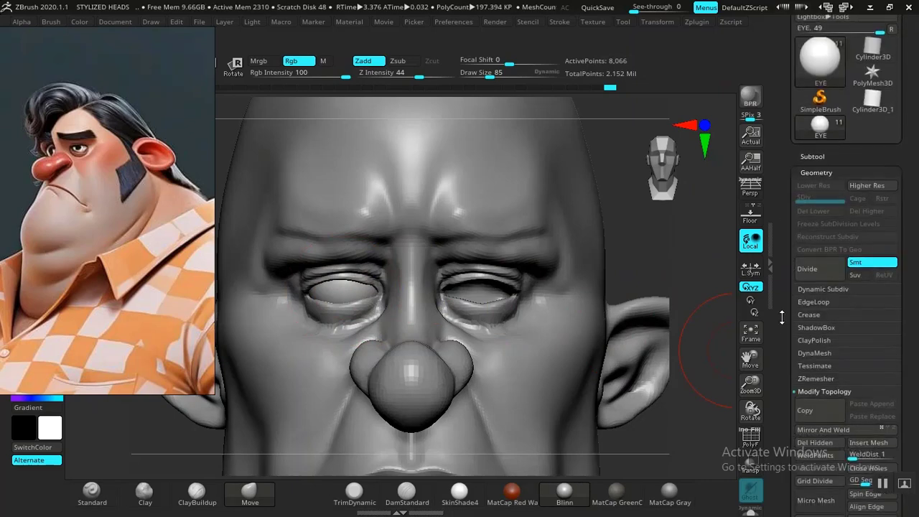
{"action": "left_click", "coordinate": [839, 353]}
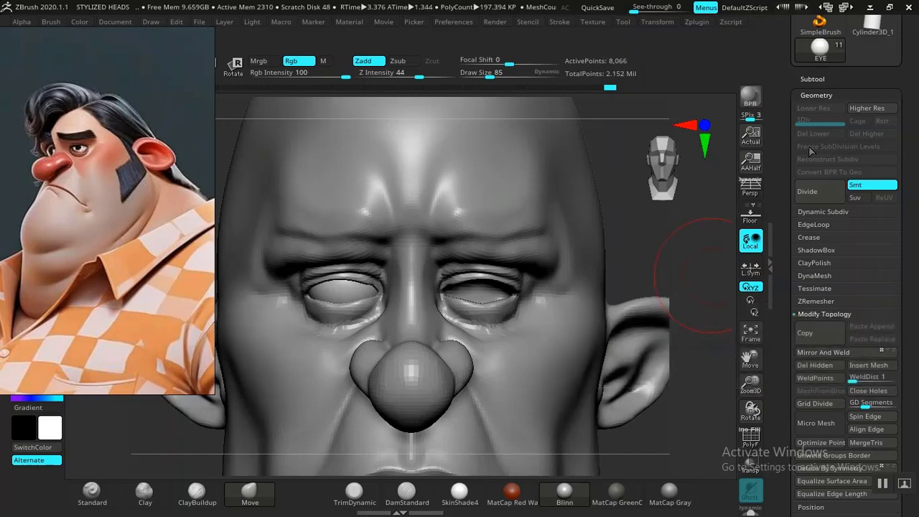
{"action": "left_click", "coordinate": [806, 365]}
{"action": "left_click", "coordinate": [835, 350]}
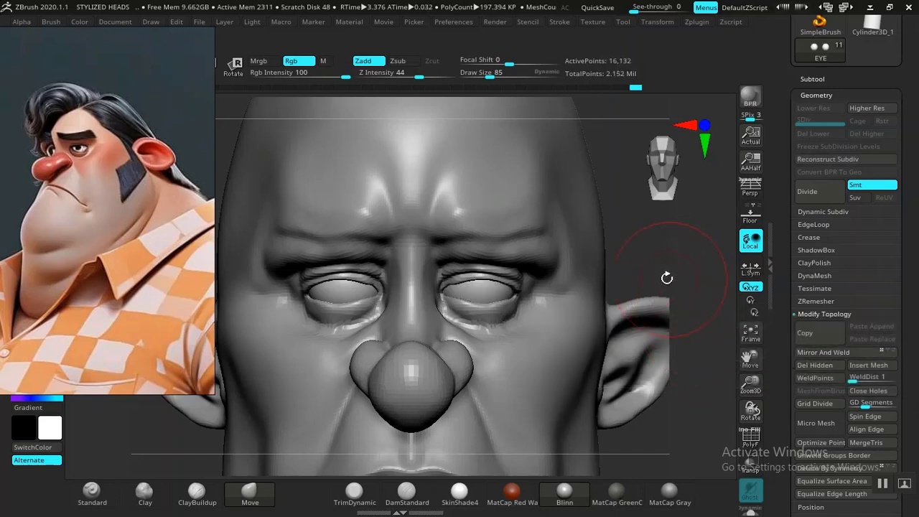
Step: Return to the FAT MALE 02 subtool and check the eyelid fit around both eyeballs from the front and above
{"action": "mouse_move", "coordinate": [668, 278]}
{"action": "left_mouse_down"}
{"action": "mouse_move", "coordinate": [642, 230]}
{"action": "mouse_move", "coordinate": [647, 220]}
{"action": "mouse_move", "coordinate": [660, 230]}
{"action": "mouse_move", "coordinate": [674, 282]}
{"action": "left_mouse_up"}
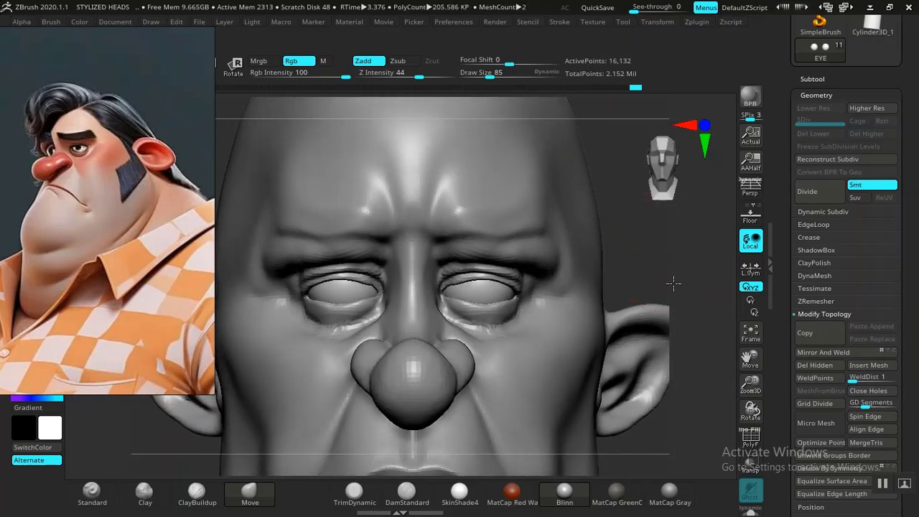
{"action": "right_click_drag", "start_coordinate": [673, 284], "coordinate": [606, 385], "text": "ctrl"}
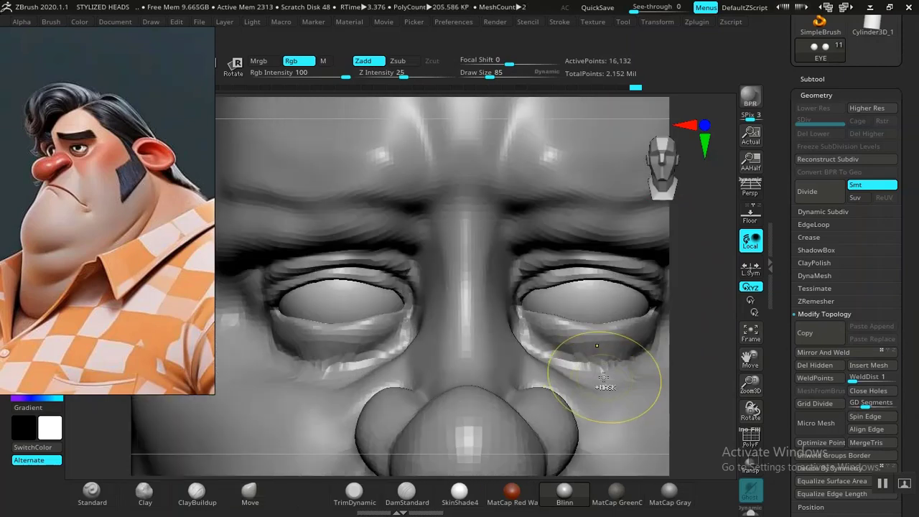
{"action": "left_click", "coordinate": [616, 414], "text": "alt"}
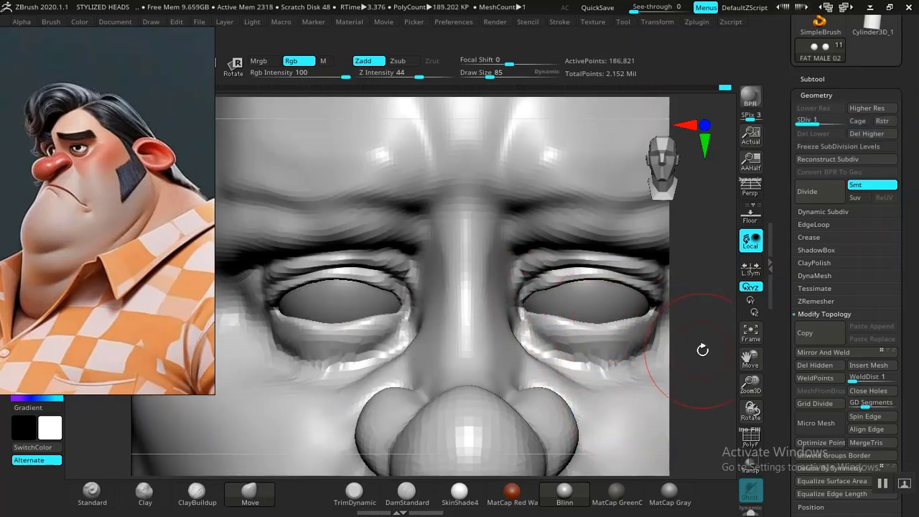
{"action": "left_click_drag", "start_coordinate": [702, 350], "coordinate": [706, 381]}
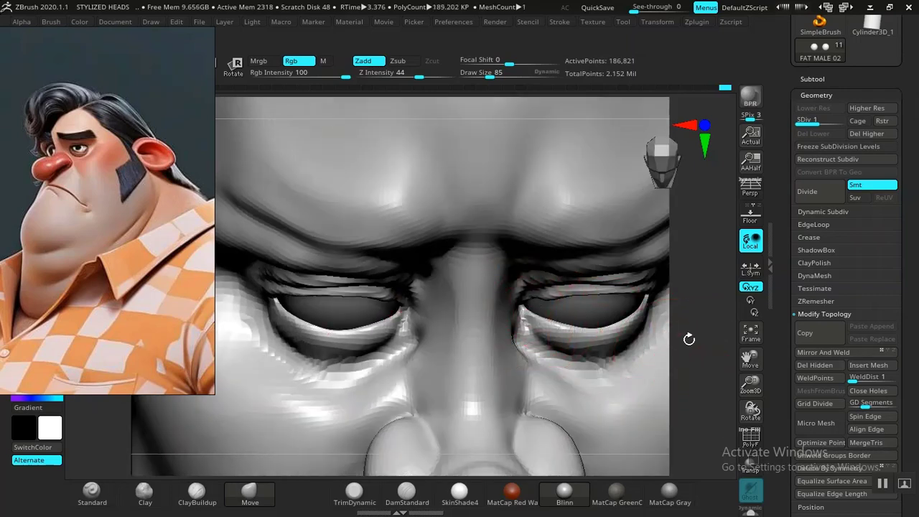
{"action": "left_click_drag", "start_coordinate": [689, 339], "coordinate": [719, 364]}
Step: Check the eye corner in three-quarter view and raise the head mesh to subdivision level 2
{"action": "key", "text": "f"}
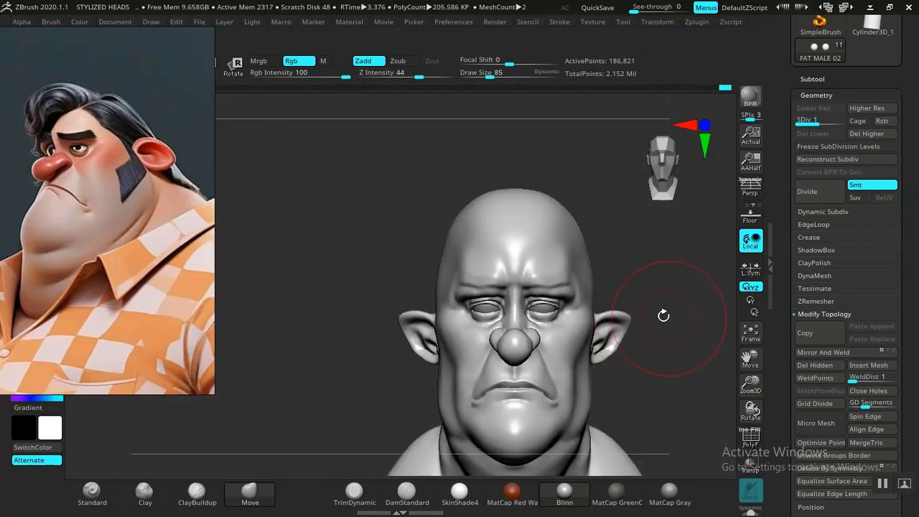
{"action": "left_click_drag", "start_coordinate": [645, 391], "coordinate": [553, 299], "text": "alt"}
{"action": "mouse_move", "coordinate": [328, 279]}
{"action": "left_mouse_down", "text": "alt"}
{"action": "mouse_move", "coordinate": [334, 326]}
{"action": "mouse_move", "coordinate": [359, 379]}
{"action": "left_mouse_up", "text": "alt"}
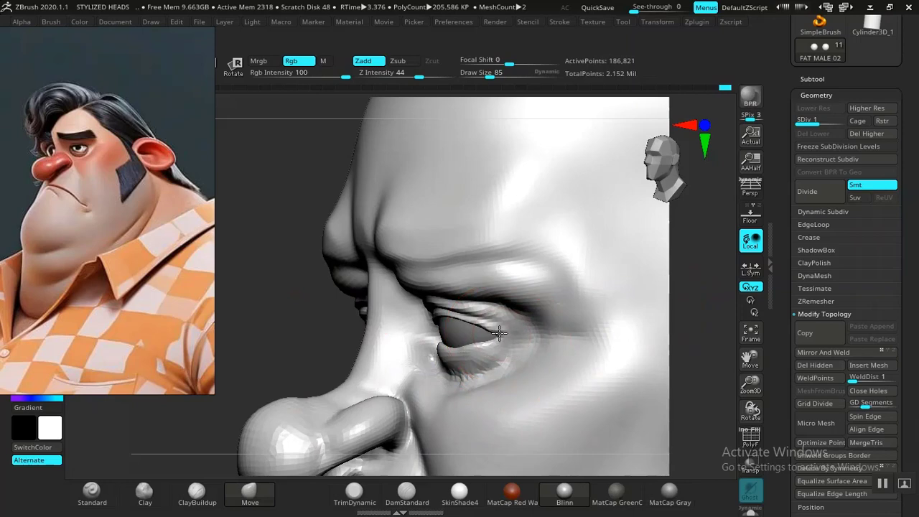
{"action": "left_click_drag", "start_coordinate": [309, 343], "coordinate": [667, 354], "text": "alt"}
{"action": "key", "text": "d"}
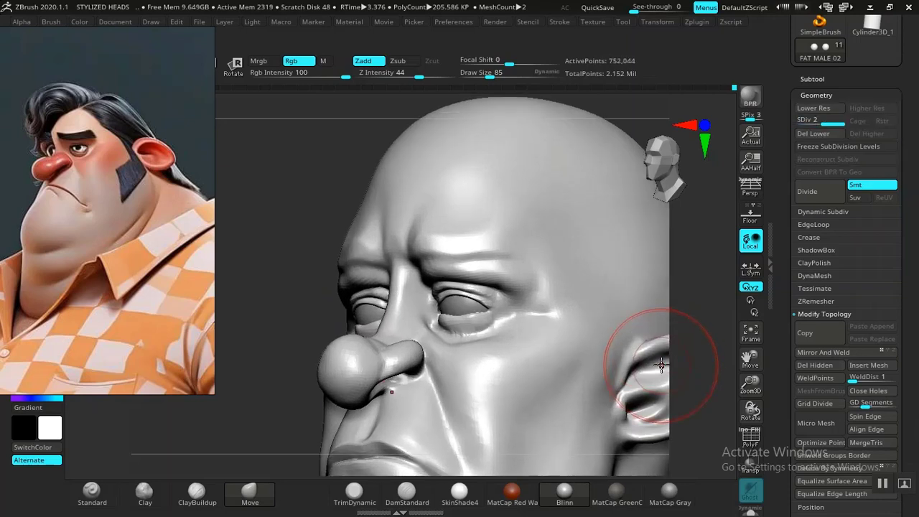
Step: Sculpt the skin beside the outer corner of the eye with a light Standard brush stroke
{"action": "left_click_drag", "start_coordinate": [742, 340], "coordinate": [650, 363]}
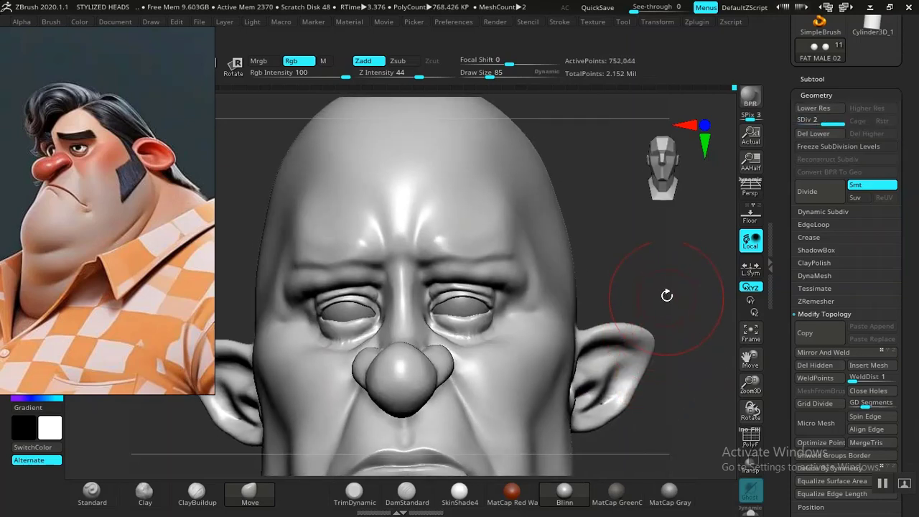
{"action": "left_click_drag", "start_coordinate": [667, 293], "coordinate": [700, 369], "text": "alt"}
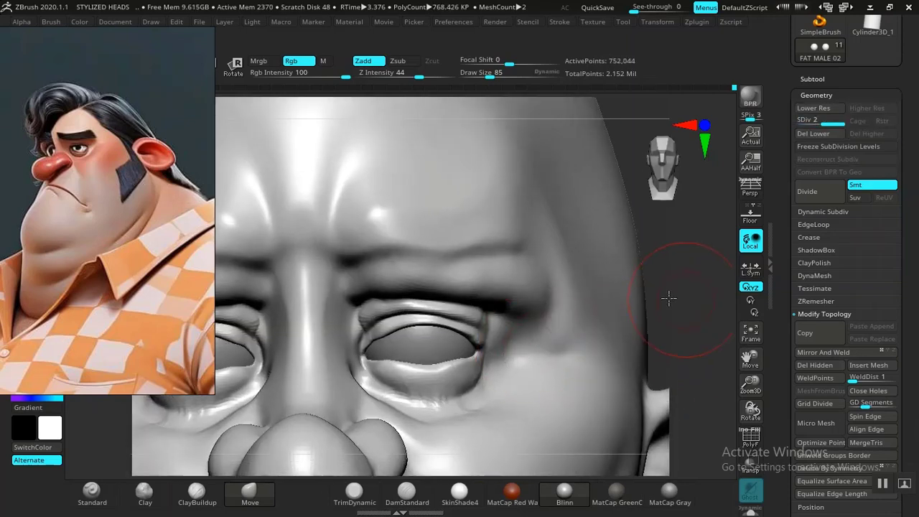
{"action": "left_click_drag", "start_coordinate": [677, 300], "coordinate": [641, 309]}
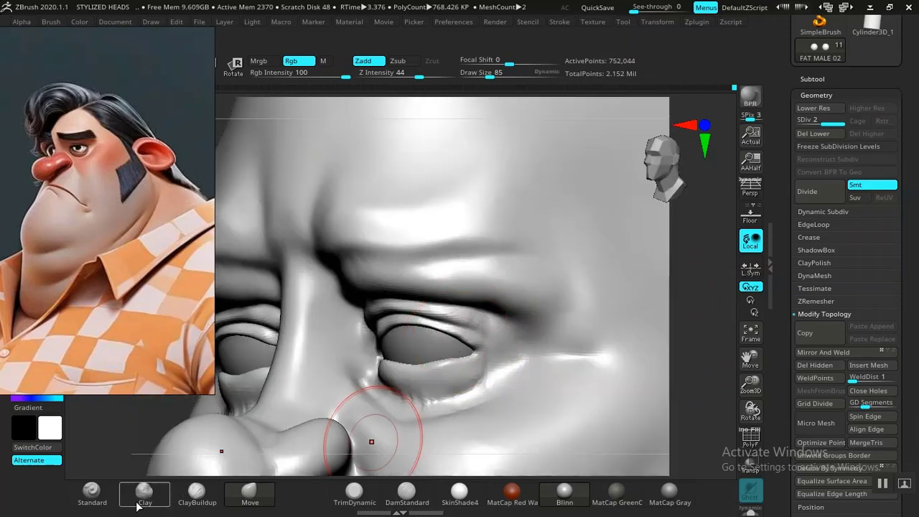
{"action": "left_click", "coordinate": [91, 494]}
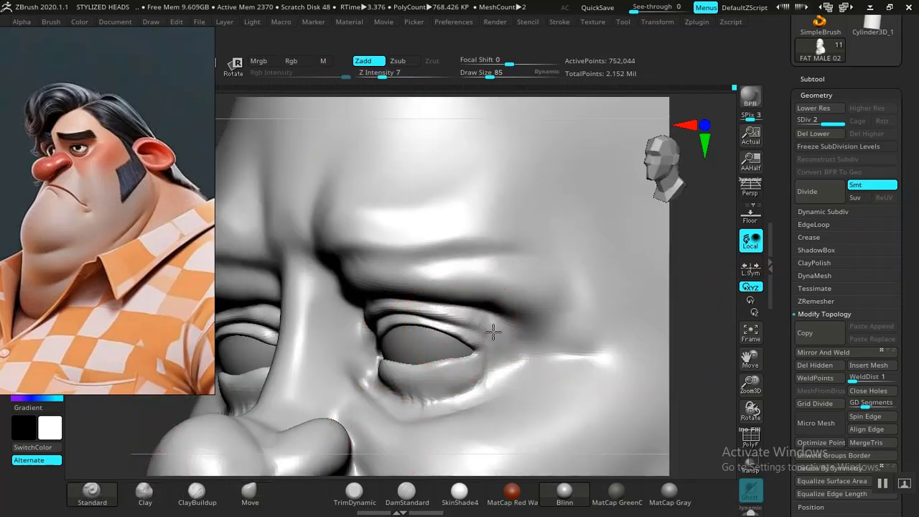
{"action": "mouse_move", "coordinate": [499, 339]}
{"action": "left_mouse_down"}
{"action": "mouse_move", "coordinate": [492, 326]}
{"action": "mouse_move", "coordinate": [522, 341]}
{"action": "left_mouse_up"}
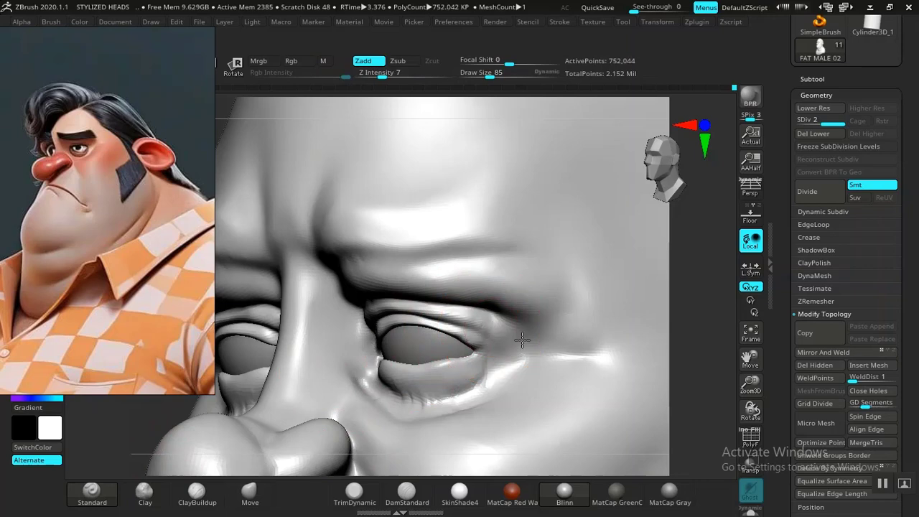
Step: Raise the head mesh to subdivision level 3 and reshape the upper eyelid with the Move brush
{"action": "left_click_drag", "start_coordinate": [689, 342], "coordinate": [540, 195], "text": "alt"}
{"action": "left_click_drag", "start_coordinate": [622, 323], "coordinate": [688, 316]}
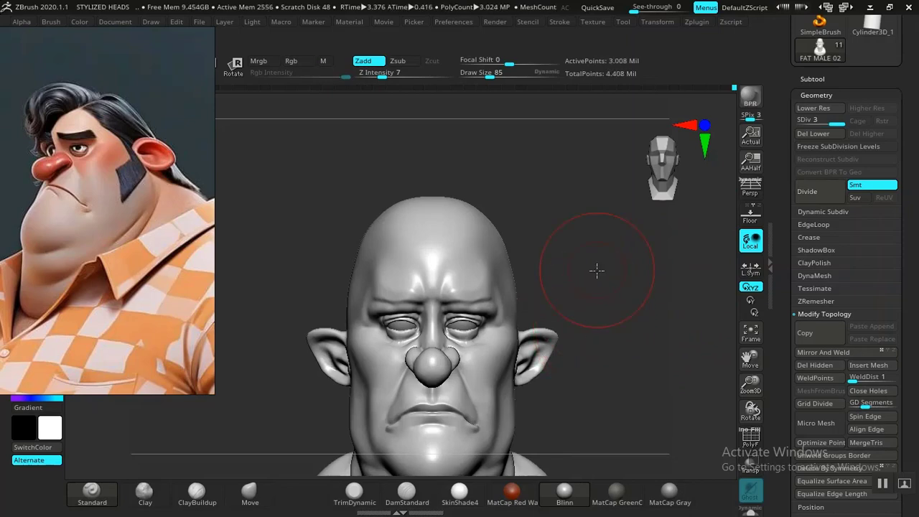
{"action": "left_click_drag", "start_coordinate": [597, 270], "coordinate": [684, 471], "text": "alt"}
{"action": "left_click_drag", "start_coordinate": [652, 252], "coordinate": [390, 308]}
{"action": "left_click_drag", "start_coordinate": [687, 273], "coordinate": [707, 267]}
{"action": "left_click", "coordinate": [251, 495]}
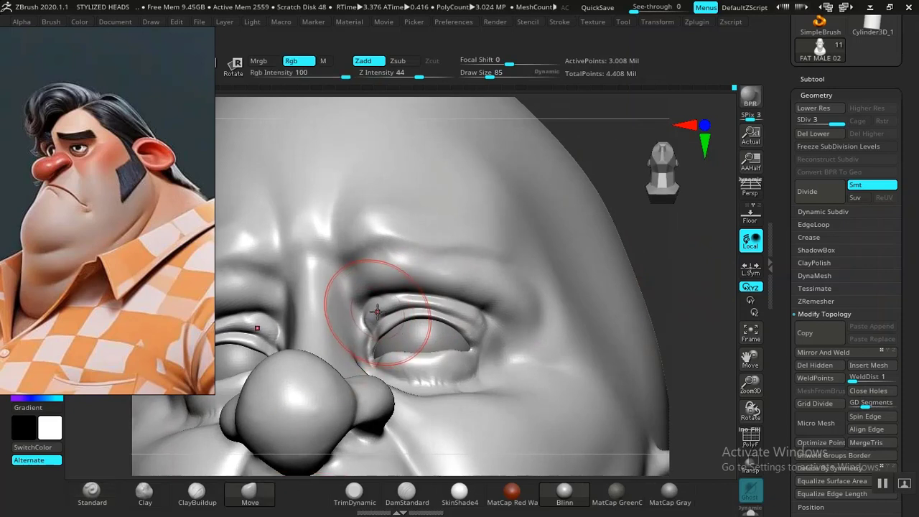
{"action": "mouse_move", "coordinate": [380, 309]}
{"action": "left_mouse_down"}
{"action": "mouse_move", "coordinate": [375, 317]}
{"action": "mouse_move", "coordinate": [490, 296]}
{"action": "left_mouse_up"}
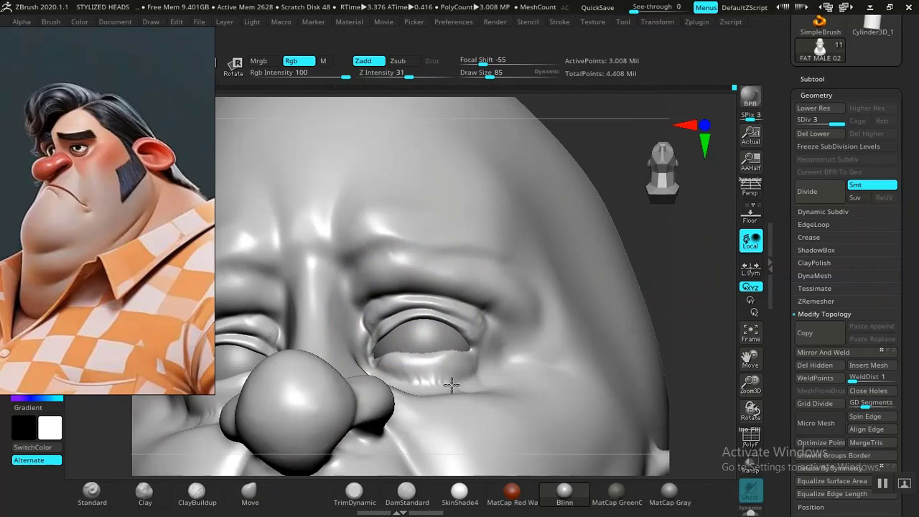
Step: Carve the parting line between the upper and lower lips with the DamStandard brush
{"action": "left_click", "coordinate": [407, 493]}
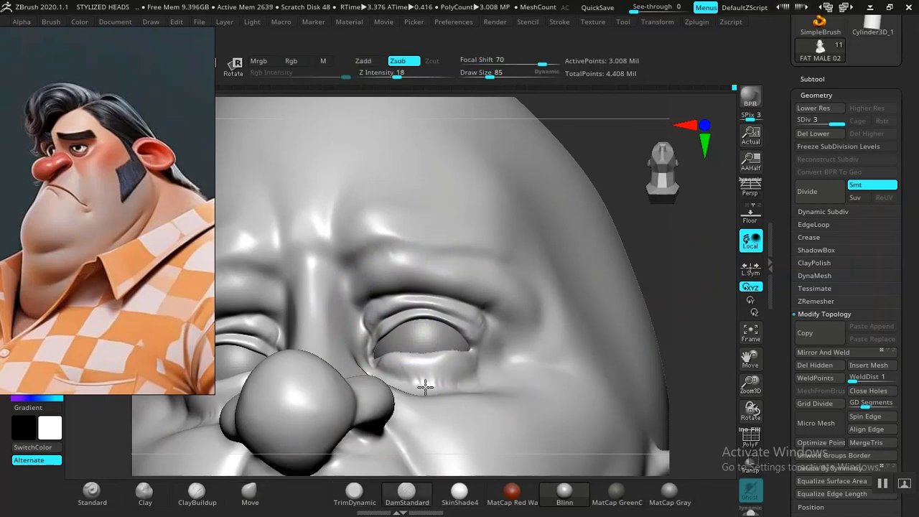
{"action": "left_click_drag", "start_coordinate": [694, 335], "coordinate": [642, 366], "text": "alt"}
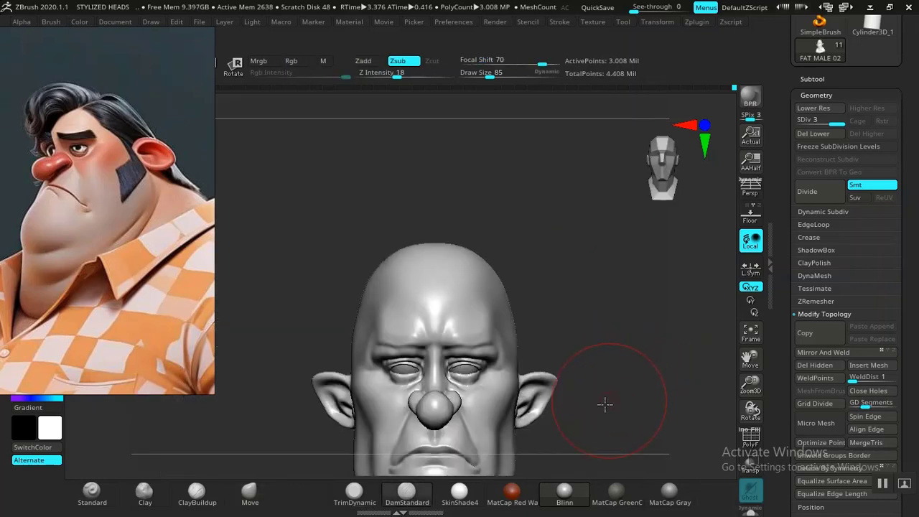
{"action": "mouse_move", "coordinate": [605, 404]}
{"action": "left_mouse_down", "text": "alt"}
{"action": "mouse_move", "coordinate": [581, 306]}
{"action": "mouse_move", "coordinate": [609, 379]}
{"action": "mouse_move", "coordinate": [636, 369]}
{"action": "mouse_move", "coordinate": [630, 322]}
{"action": "mouse_move", "coordinate": [646, 303]}
{"action": "mouse_move", "coordinate": [671, 391]}
{"action": "mouse_move", "coordinate": [671, 308]}
{"action": "mouse_move", "coordinate": [655, 359]}
{"action": "left_mouse_up", "text": "alt"}
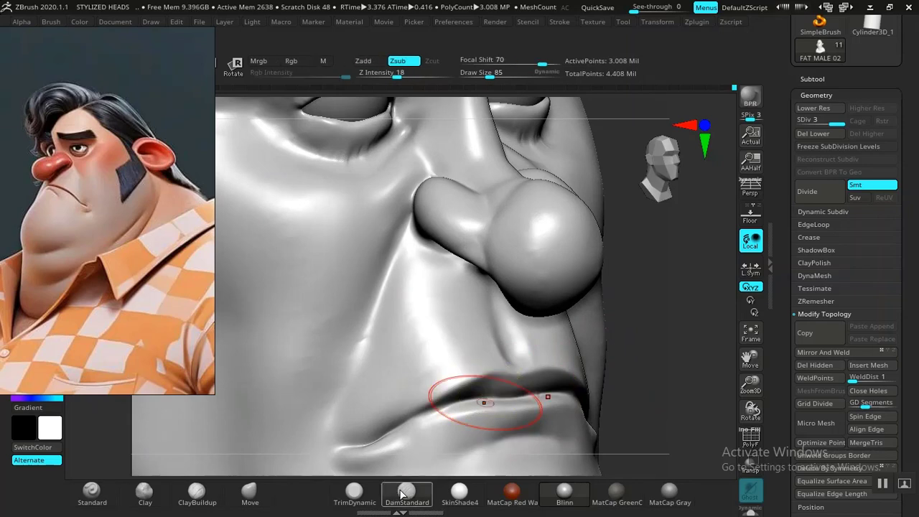
{"action": "key", "text": "b"}
{"action": "left_click", "coordinate": [742, 319]}
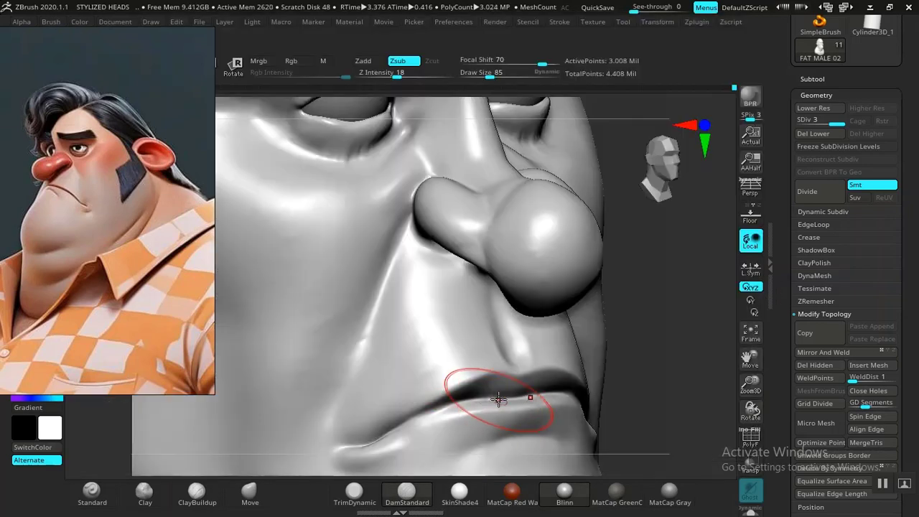
{"action": "left_click_drag", "start_coordinate": [499, 399], "coordinate": [450, 406]}
Step: Deepen the crease under the upper rim of the ear with the DamStandard brush
{"action": "mouse_move", "coordinate": [640, 333]}
{"action": "left_mouse_down", "text": "alt"}
{"action": "mouse_move", "coordinate": [565, 283]}
{"action": "mouse_move", "coordinate": [636, 326]}
{"action": "left_mouse_up", "text": "alt"}
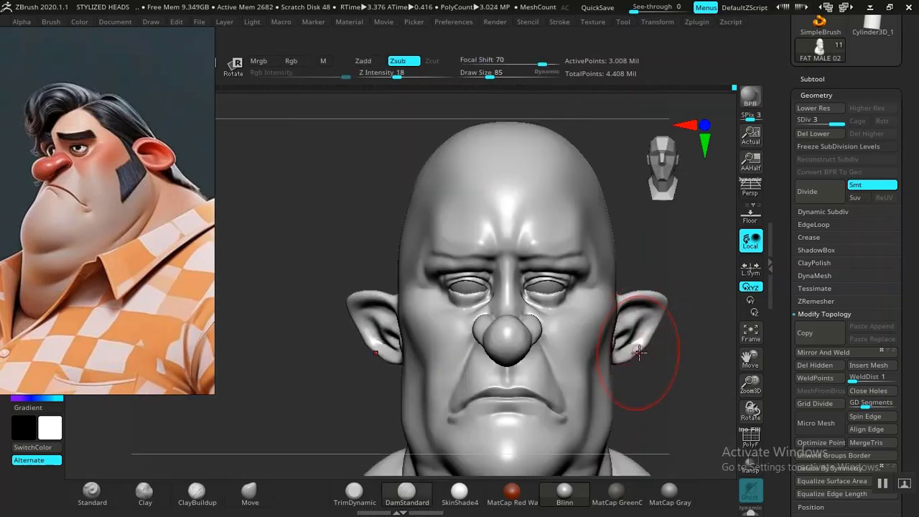
{"action": "left_click_drag", "start_coordinate": [673, 384], "coordinate": [617, 337], "text": "alt"}
{"action": "left_click_drag", "start_coordinate": [273, 324], "coordinate": [305, 314]}
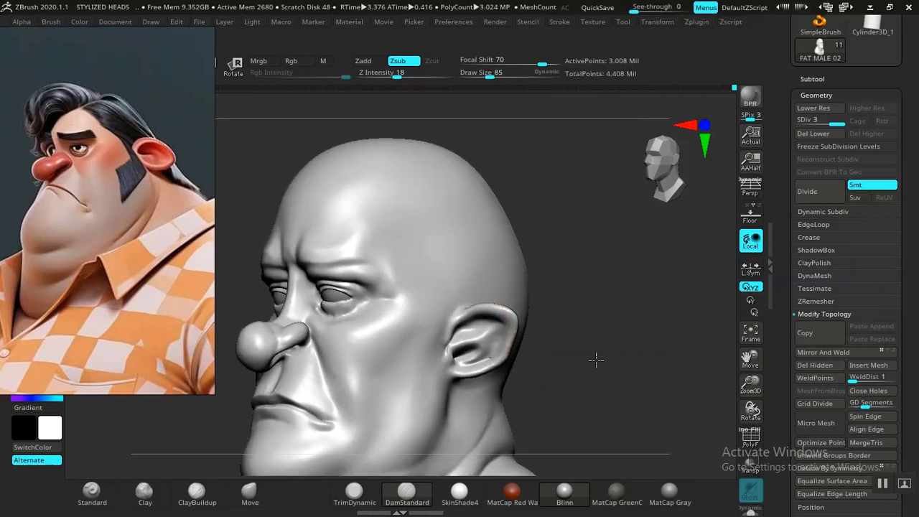
{"action": "left_click_drag", "start_coordinate": [596, 360], "coordinate": [610, 412], "text": "alt"}
{"action": "left_click_drag", "start_coordinate": [706, 363], "coordinate": [644, 387], "text": "alt"}
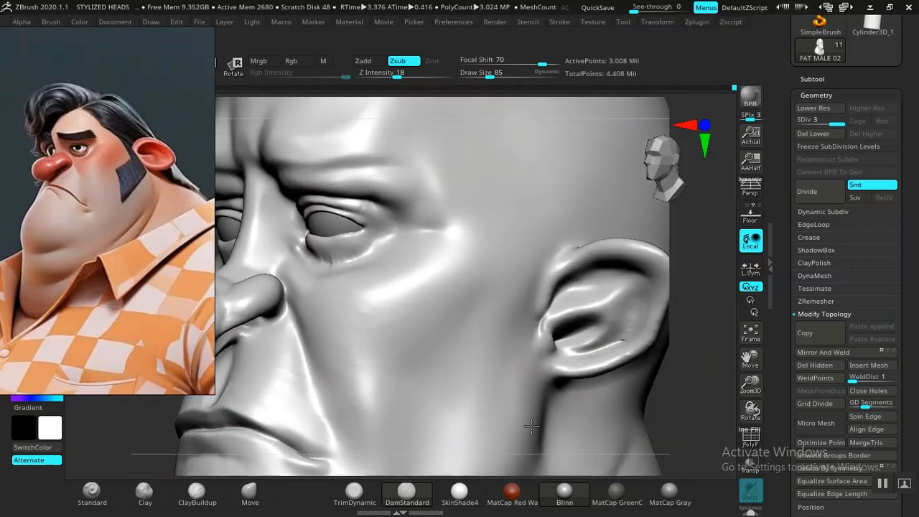
{"action": "left_click_drag", "start_coordinate": [531, 426], "coordinate": [418, 465], "text": "alt"}
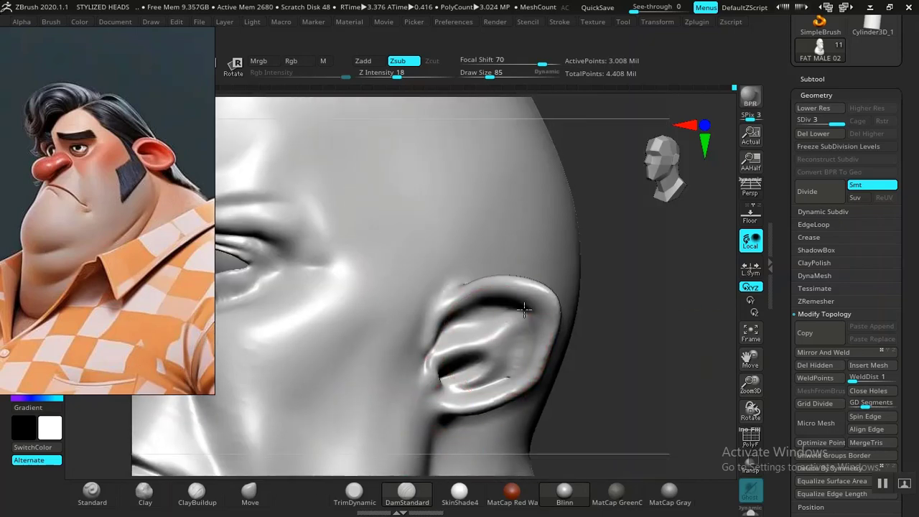
{"action": "left_click_drag", "start_coordinate": [453, 324], "coordinate": [492, 307]}
{"action": "left_click_drag", "start_coordinate": [646, 338], "coordinate": [707, 338]}
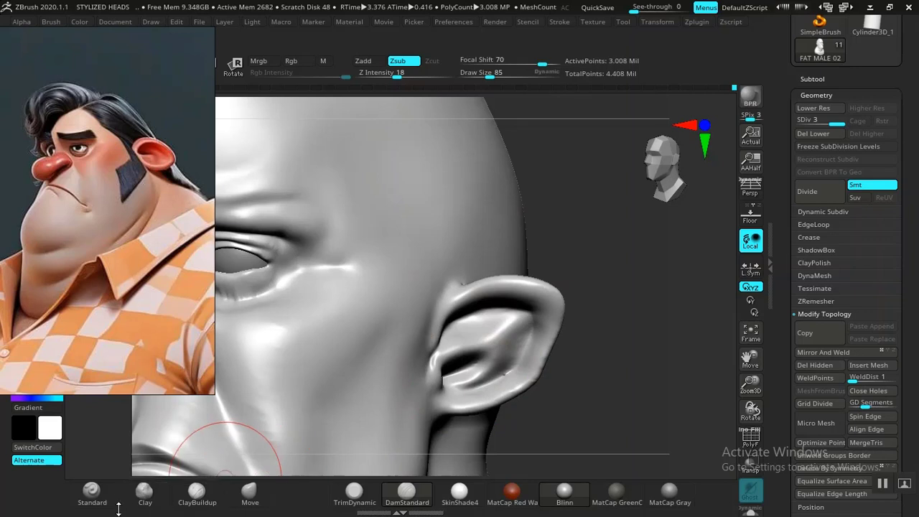
Step: Build up the inner ear form along the rim with the Standard brush and check the head from the front
{"action": "left_click", "coordinate": [91, 493]}
{"action": "mouse_move", "coordinate": [457, 324]}
{"action": "left_mouse_down"}
{"action": "mouse_move", "coordinate": [524, 302]}
{"action": "mouse_move", "coordinate": [552, 308]}
{"action": "mouse_move", "coordinate": [534, 357]}
{"action": "mouse_move", "coordinate": [476, 400]}
{"action": "mouse_move", "coordinate": [537, 366]}
{"action": "mouse_move", "coordinate": [542, 305]}
{"action": "mouse_move", "coordinate": [483, 393]}
{"action": "mouse_move", "coordinate": [434, 401]}
{"action": "mouse_move", "coordinate": [567, 298]}
{"action": "mouse_move", "coordinate": [617, 349]}
{"action": "mouse_move", "coordinate": [550, 378]}
{"action": "left_mouse_up"}
{"action": "left_click_drag", "start_coordinate": [588, 306], "coordinate": [651, 366], "text": "alt"}
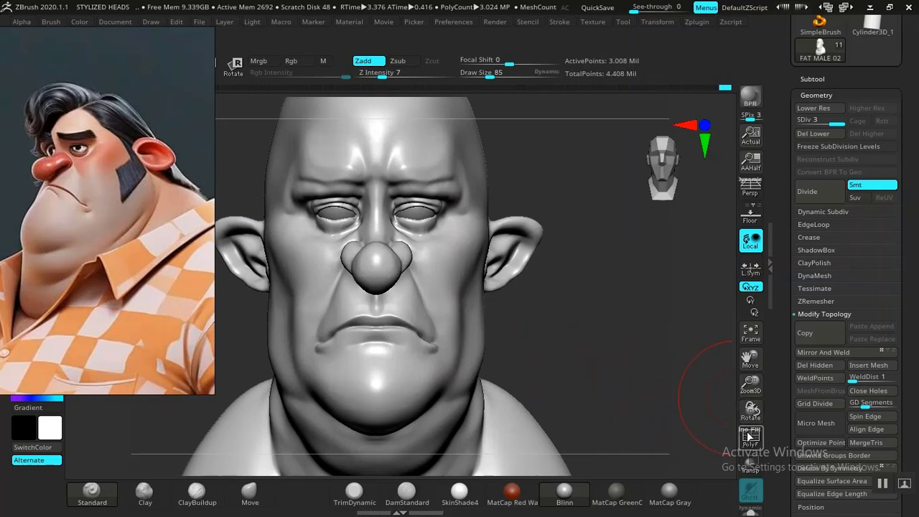